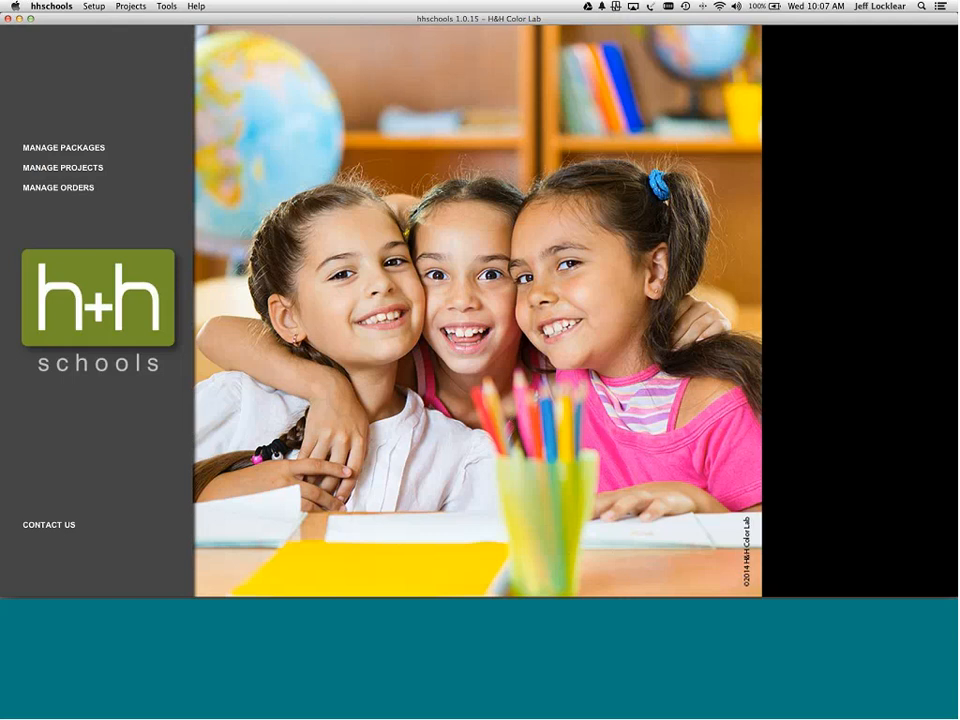
- From Manage Packages, create a new package group named 'Demo'
click(85, 154)
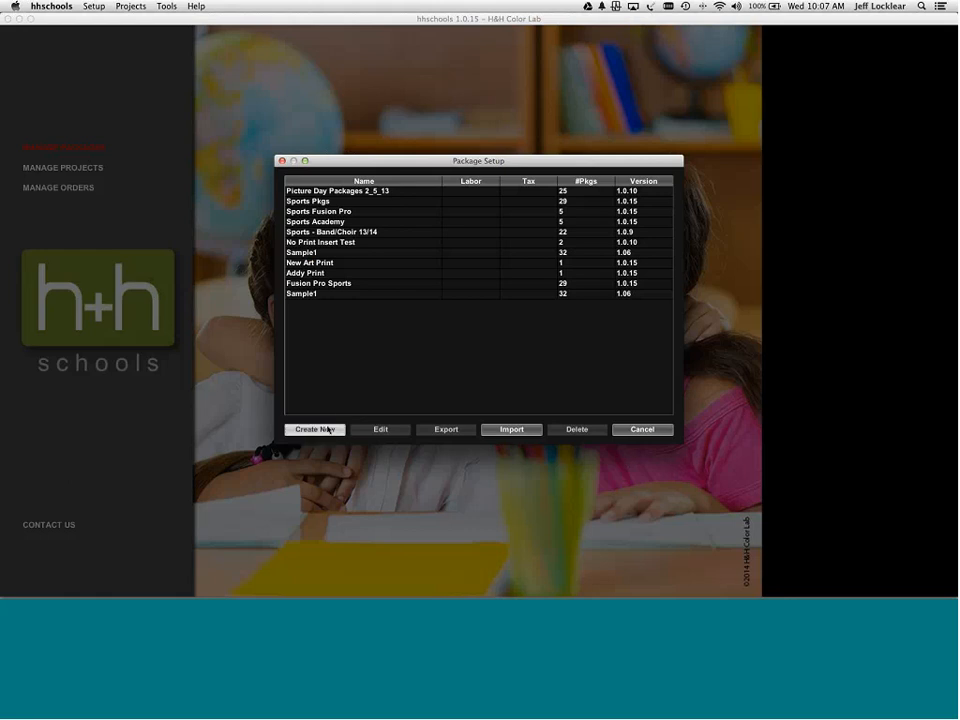
click(328, 430)
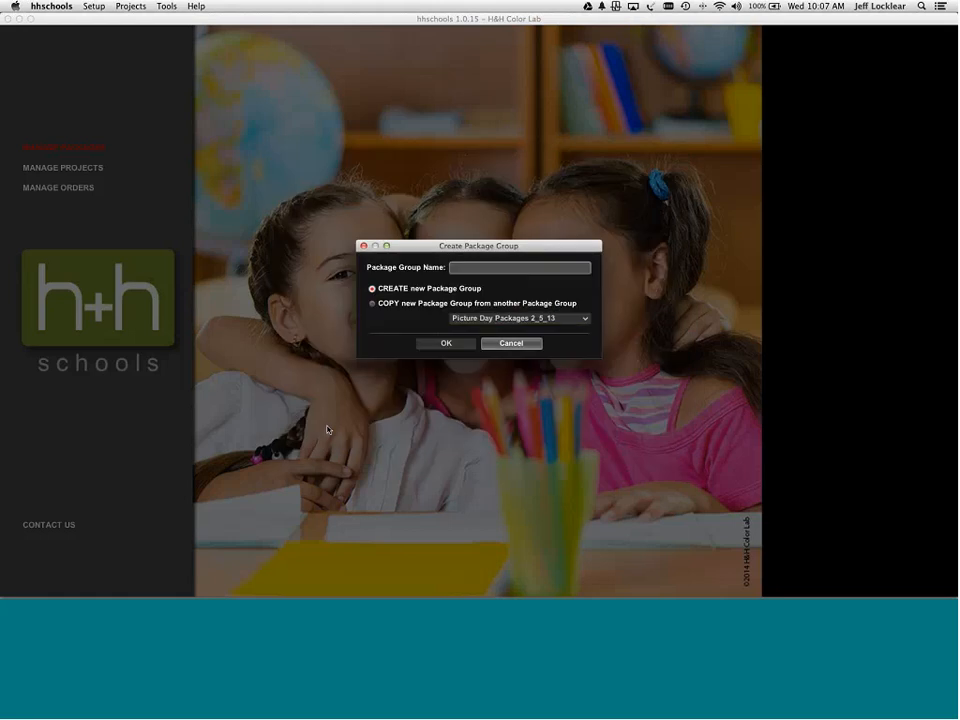
text(Dem)
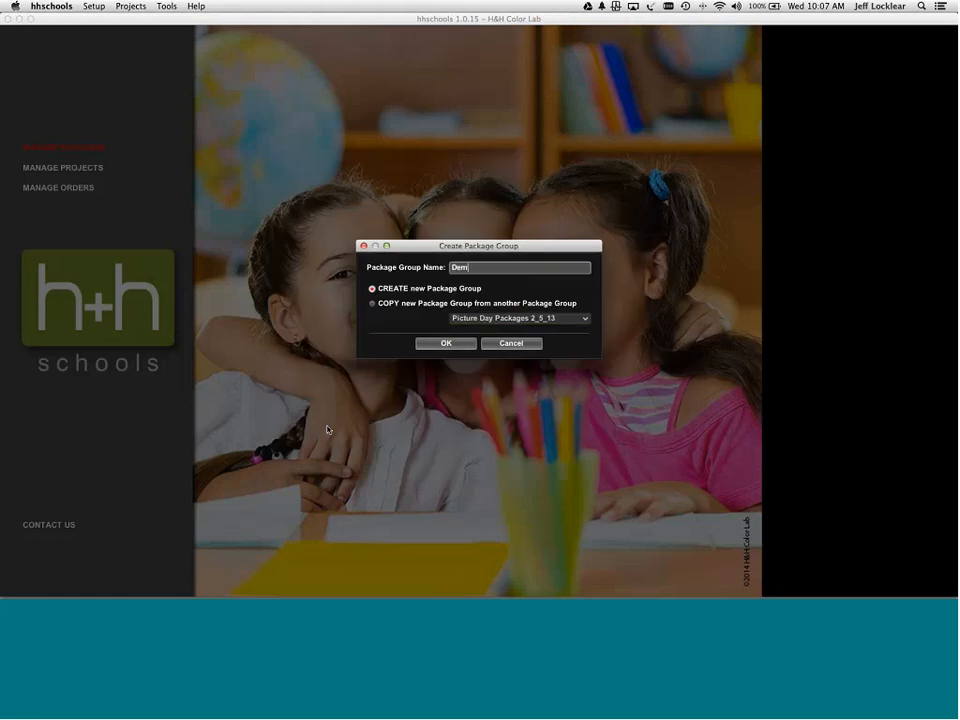
text(o)
click(434, 345)
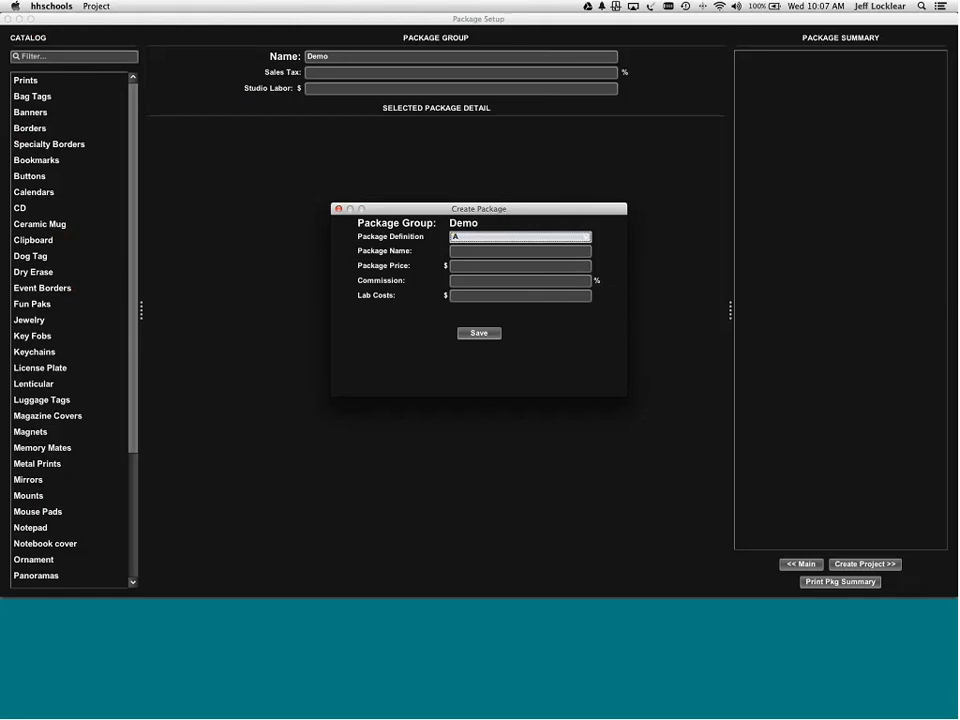
- Save package A in Demo with the name MVP and a price of 20.00
drag(536, 211, 491, 219)
click(420, 257)
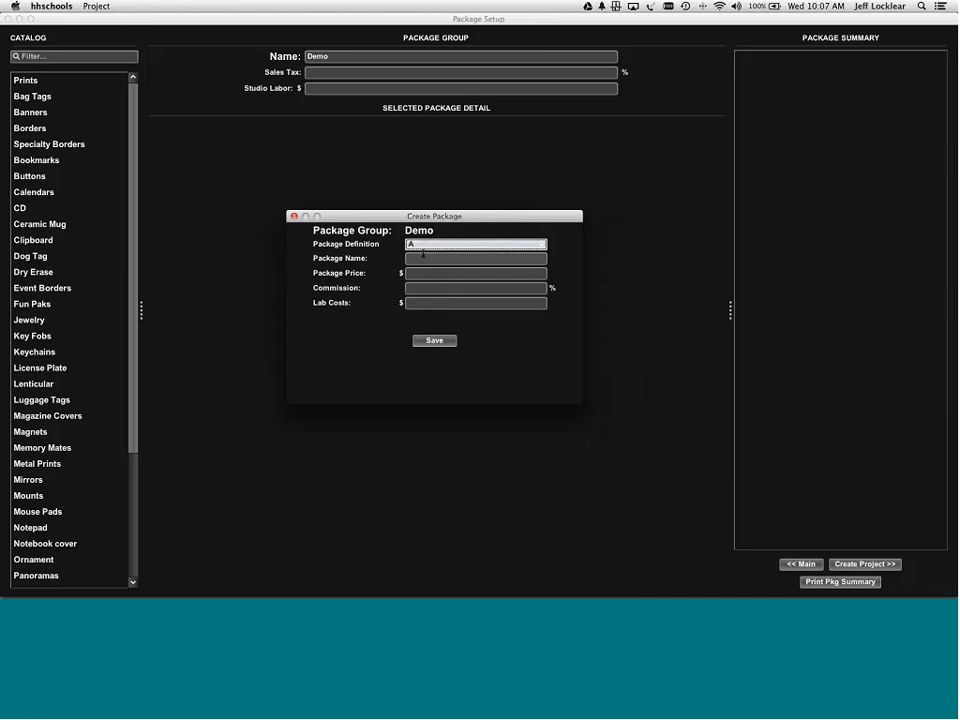
text(MV)
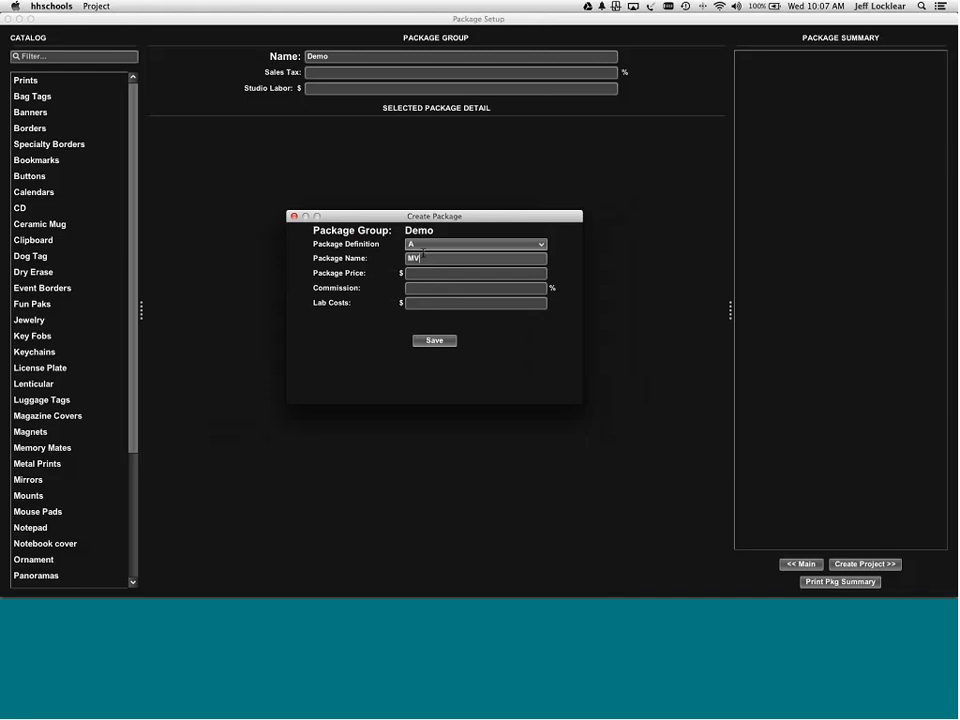
text(F)
key(Tab)
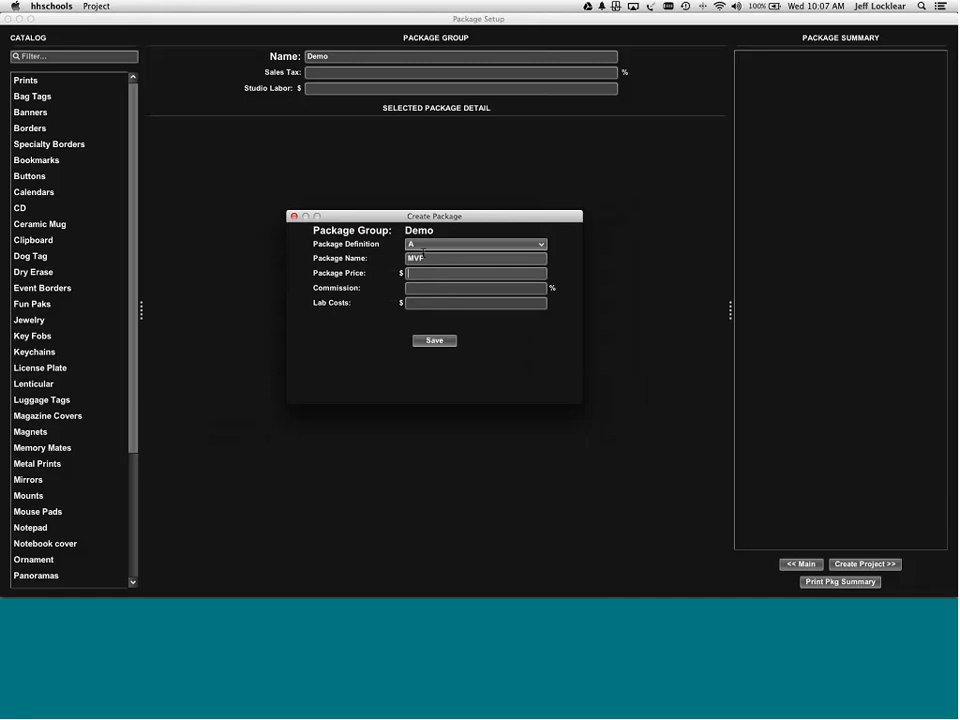
text(20)
key(BackSpace)
text(.0)
key(BackSpace)
key(BackSpace)
text(0.00)
click(439, 346)
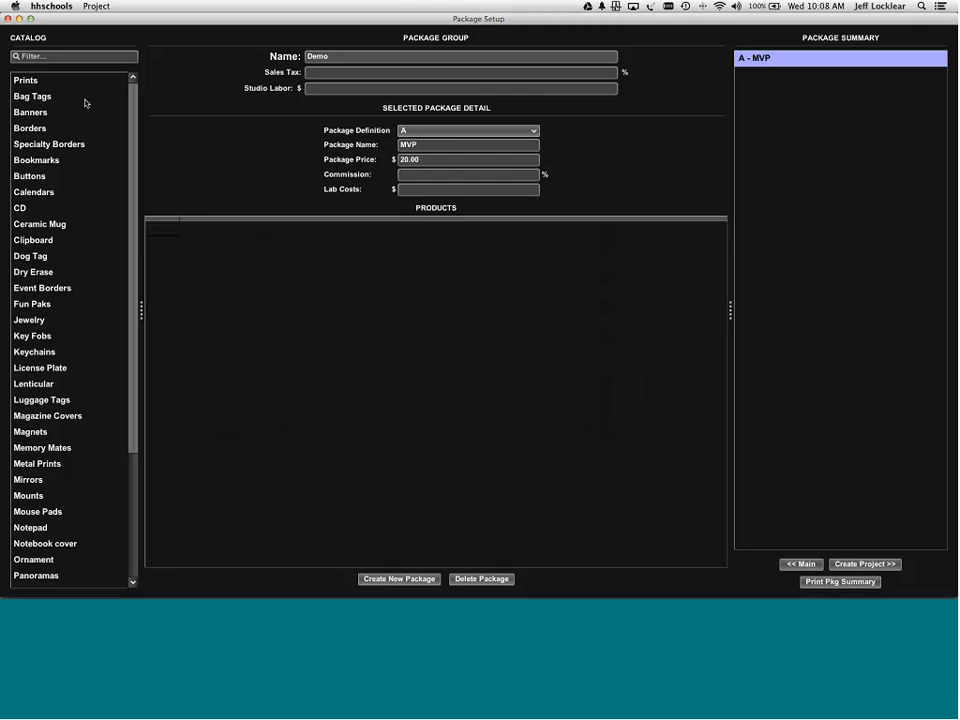
- Expand the Buttons category in the catalog, after briefly opening and closing Prints
click(31, 82)
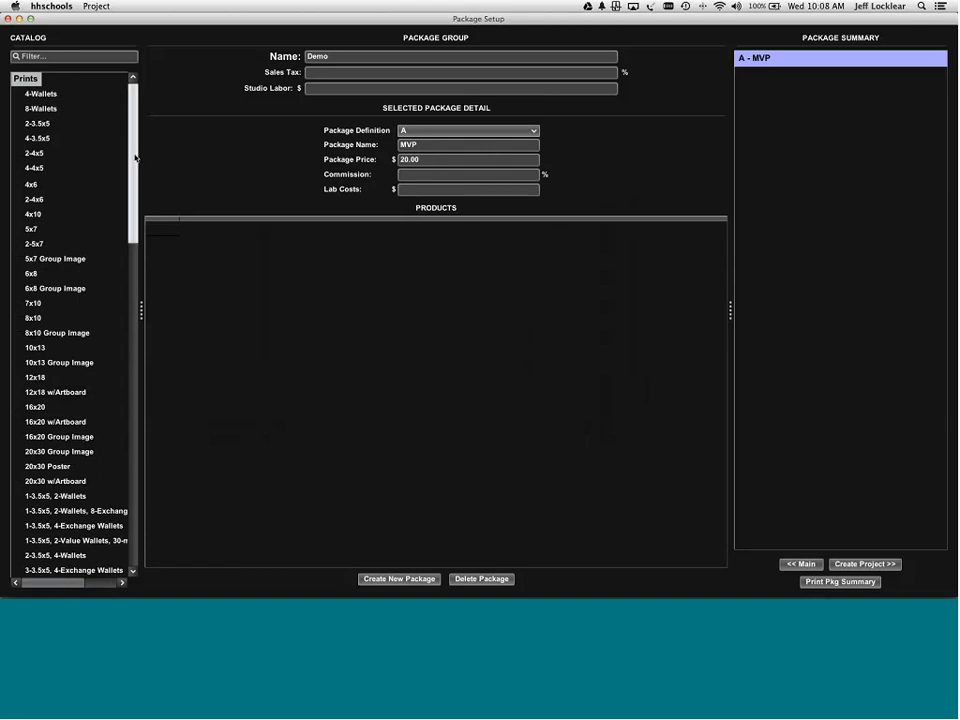
drag(134, 155, 135, 95)
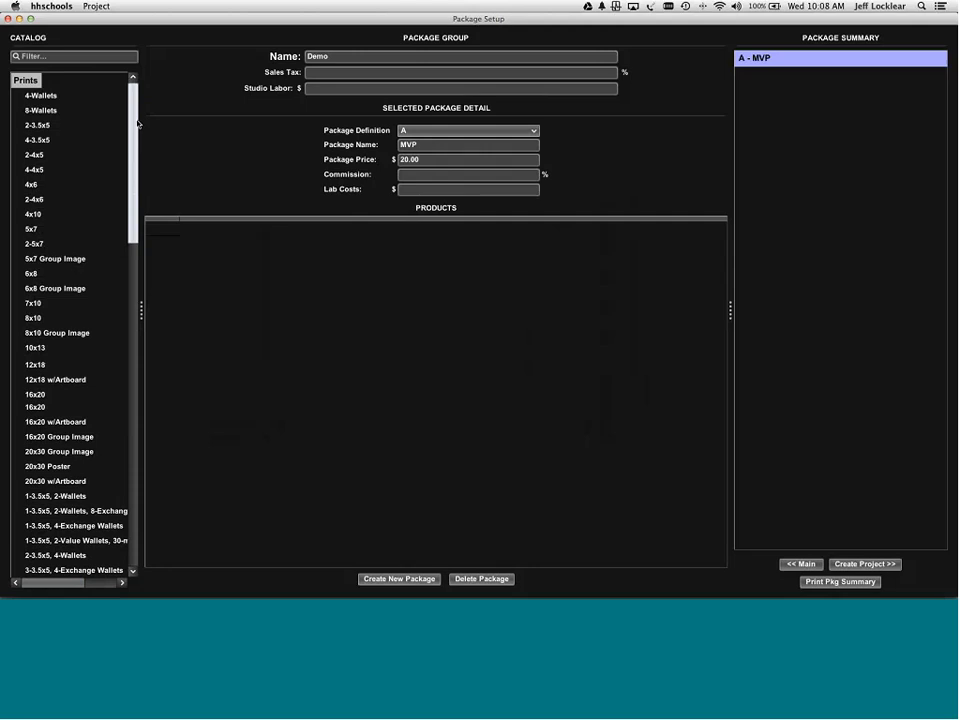
click(25, 80)
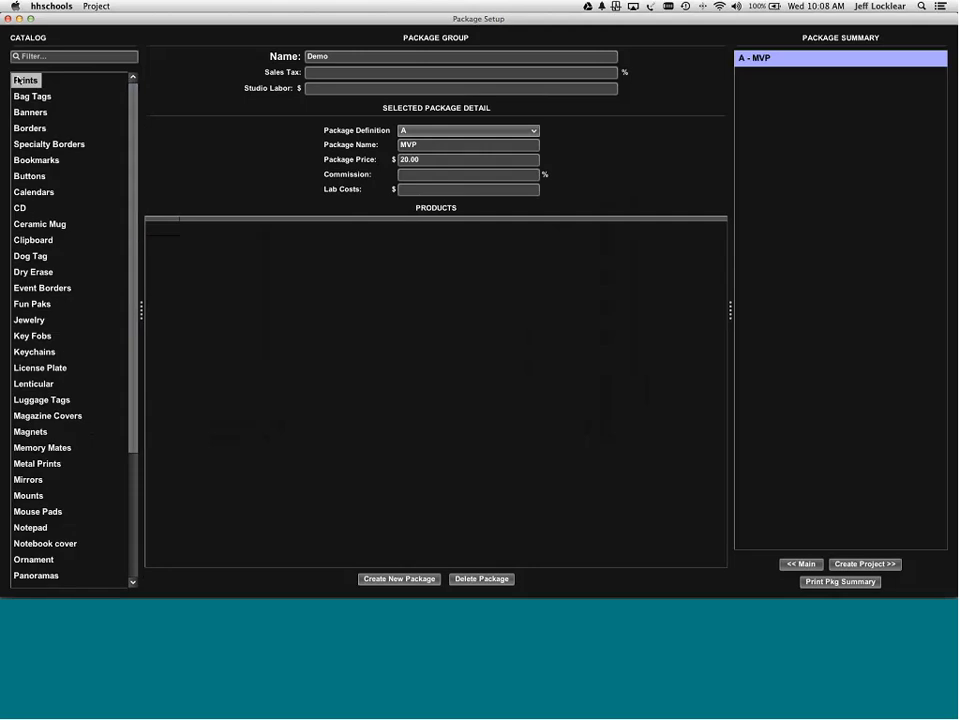
click(32, 177)
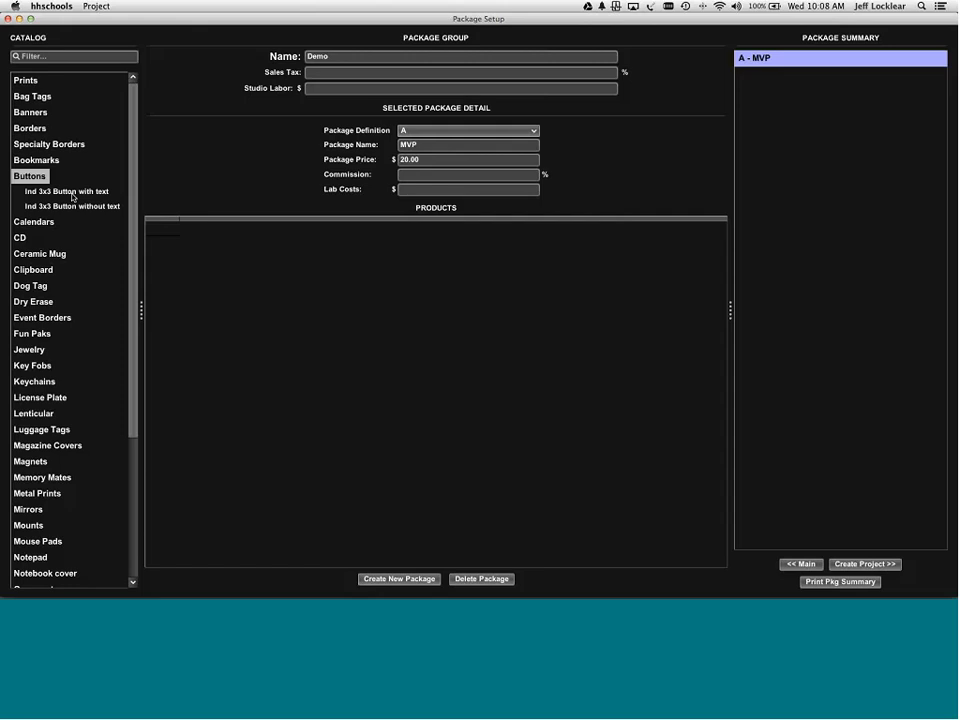
- Add the Ind 3x3 Button with text and choose the Pinstripe Green design after previewing others
double_click(72, 192)
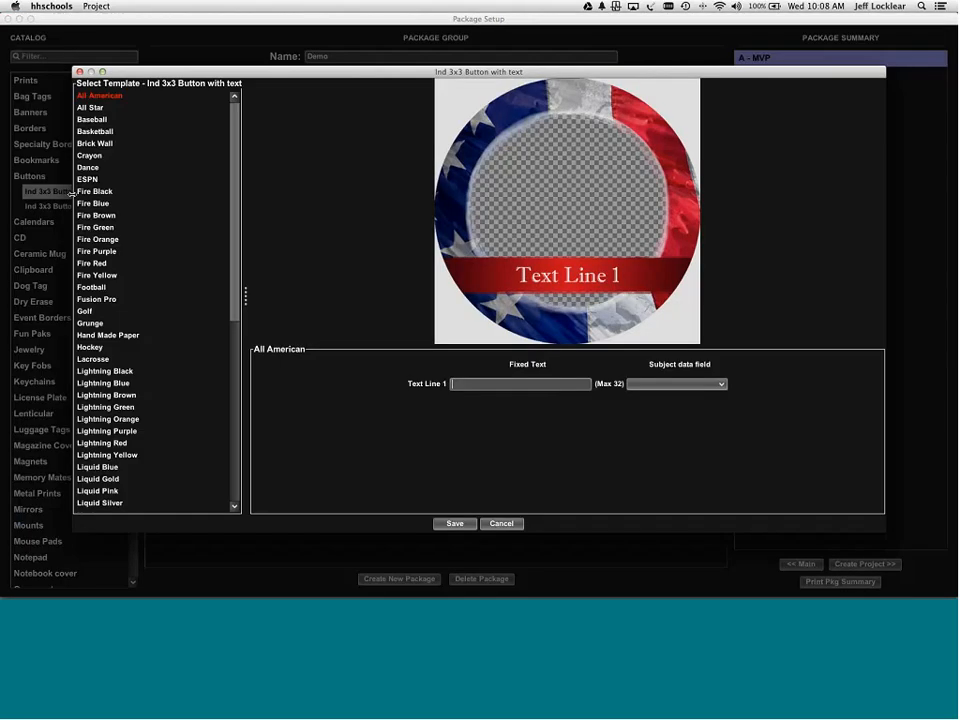
scroll(98, 187, down, 10)
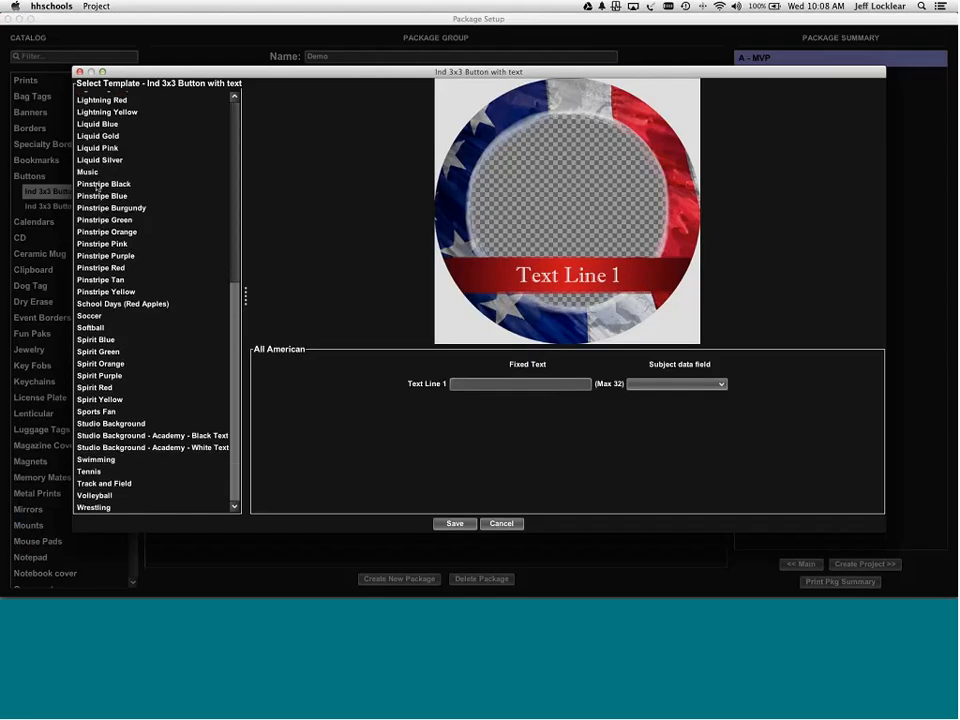
click(98, 187)
click(95, 221)
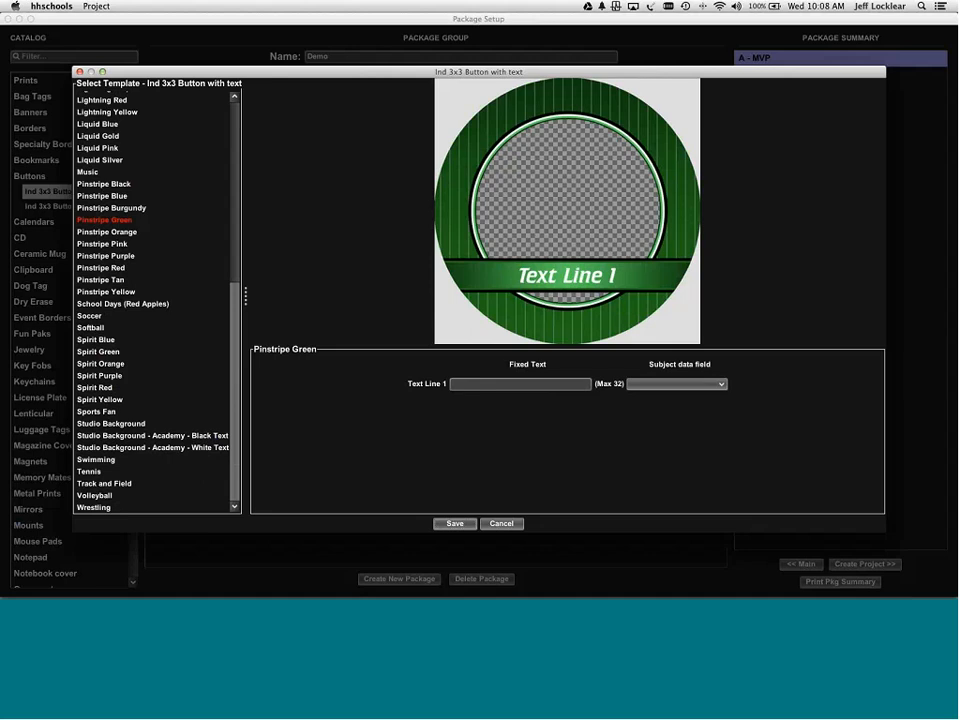
click(93, 269)
click(91, 317)
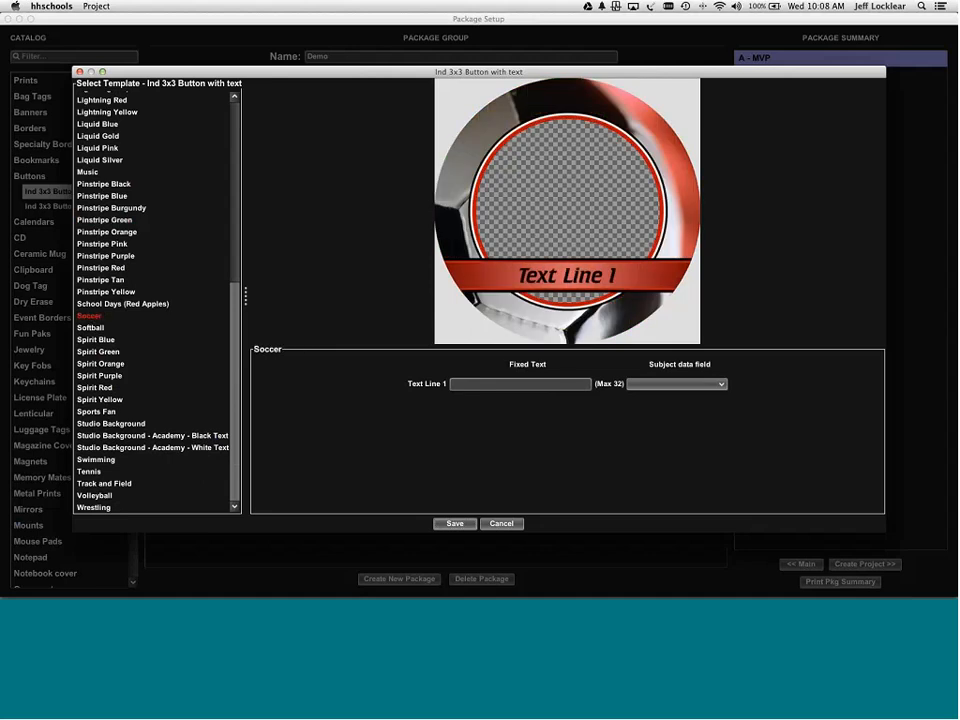
click(99, 375)
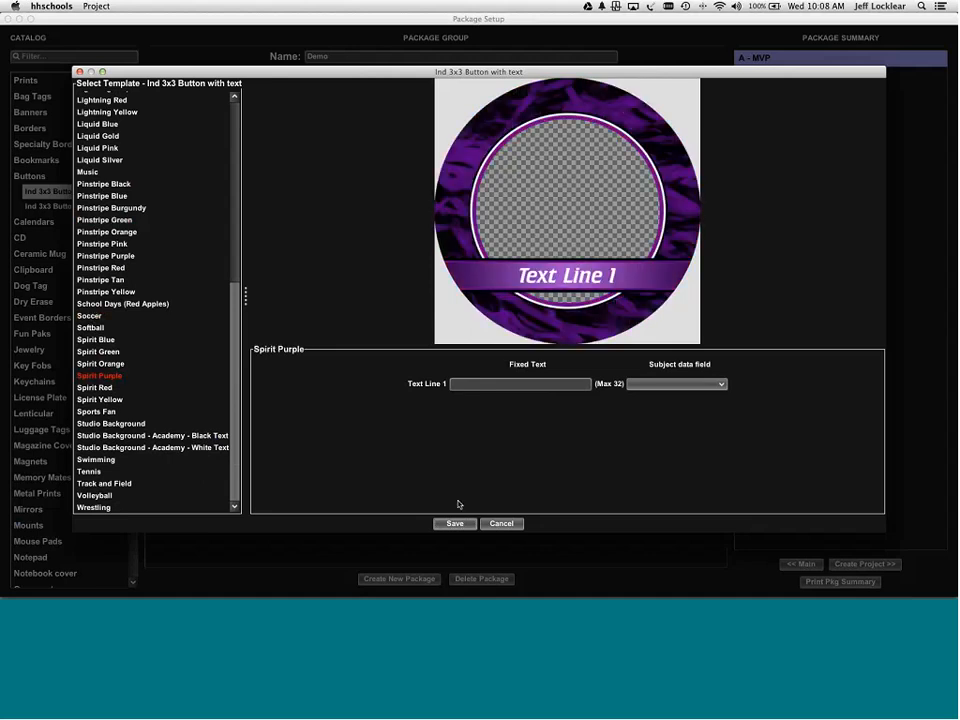
click(108, 342)
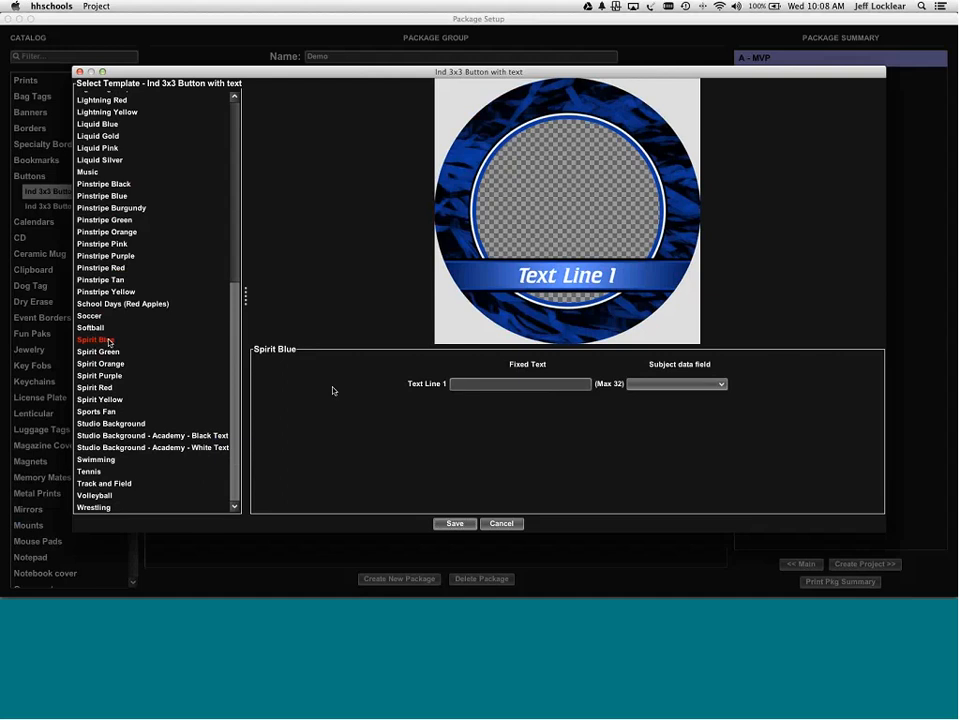
click(104, 220)
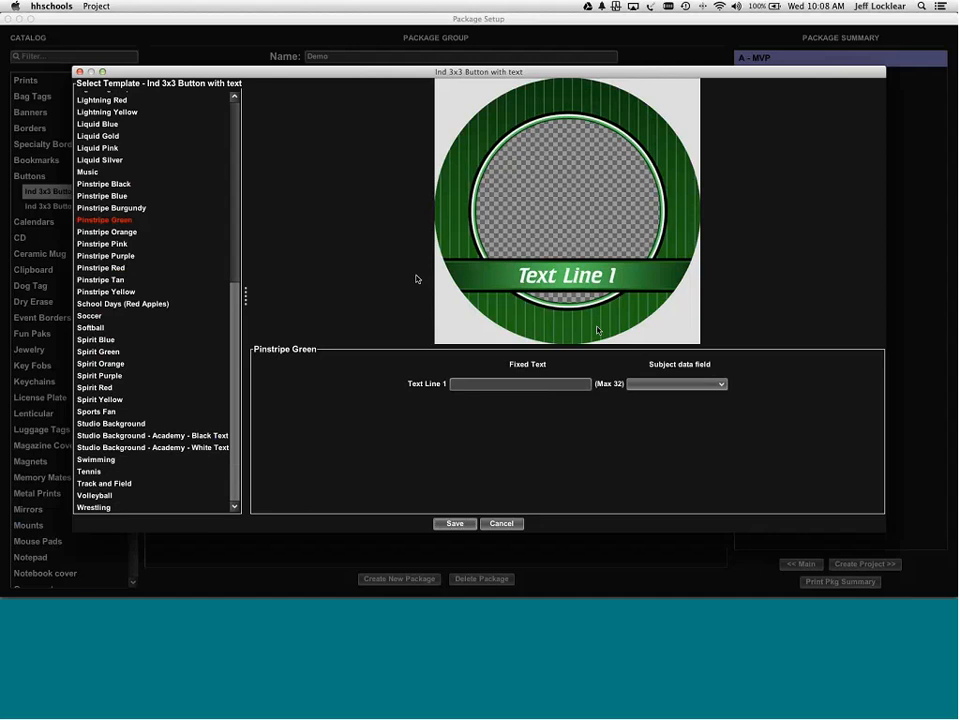
- Link the button's Text Line 1 to FirstName and save it to the package
click(673, 385)
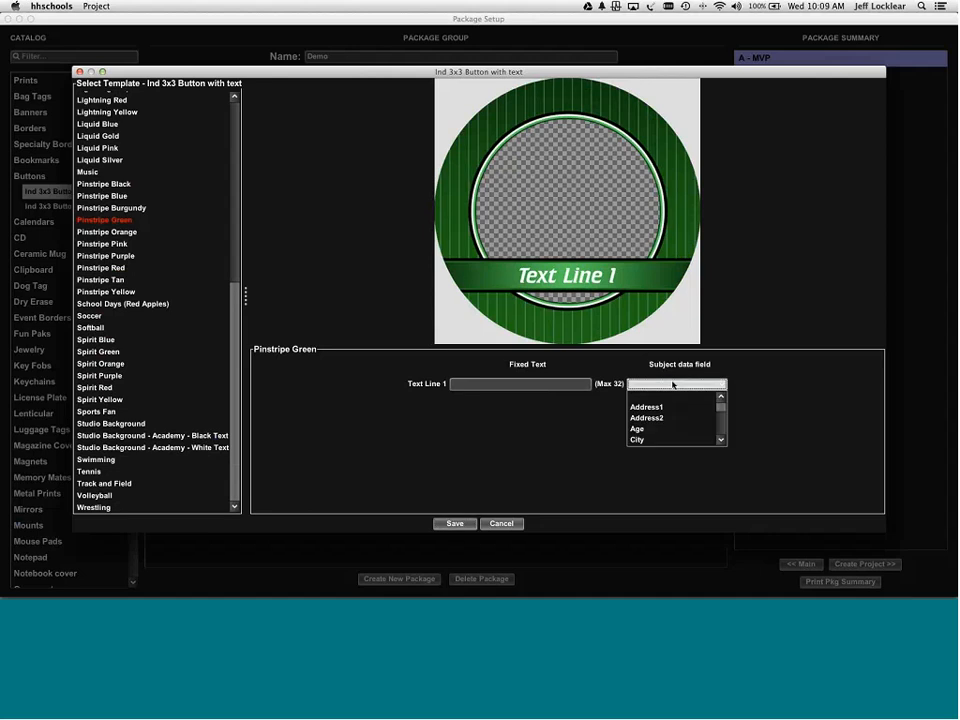
mouse_move(722, 401)
mouse_down()
mouse_move(721, 433)
mouse_move(721, 405)
mouse_up()
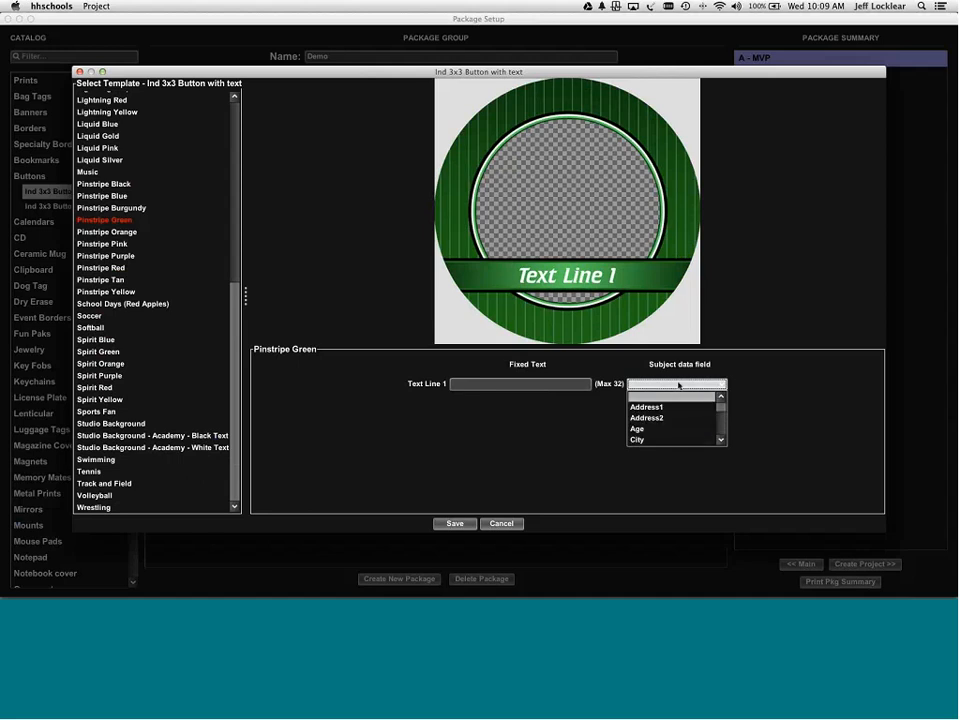
key(f)
key(f)
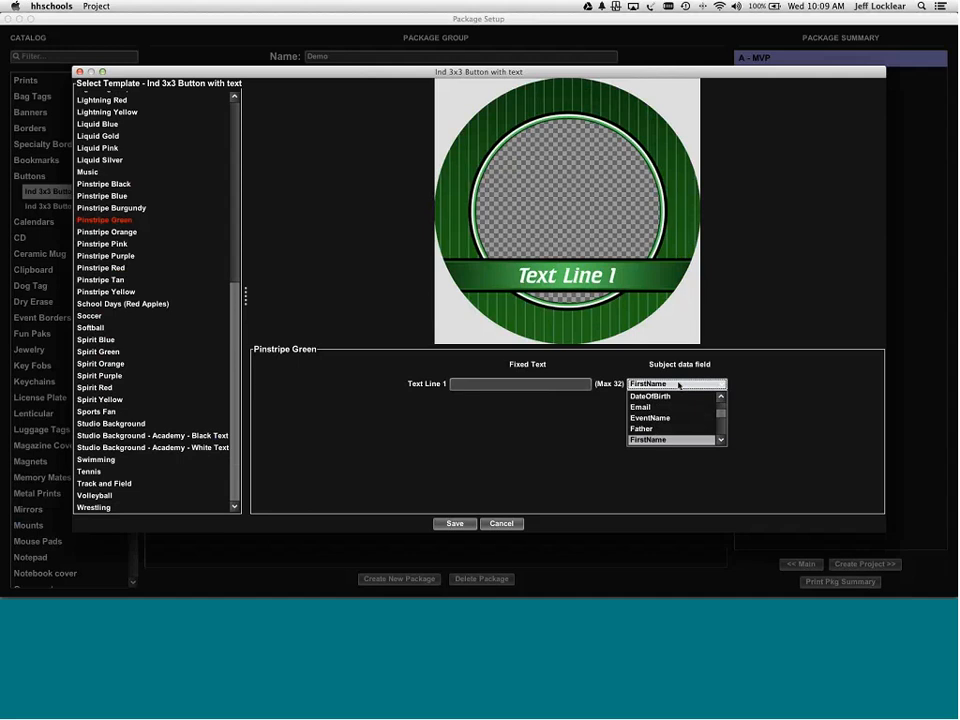
key(Return)
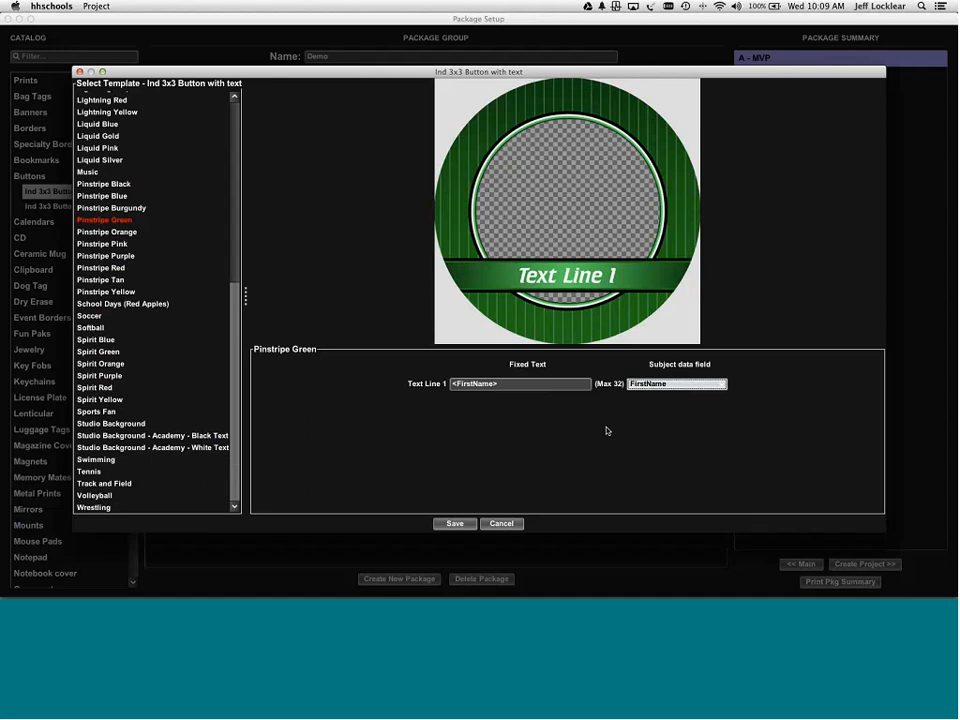
click(457, 523)
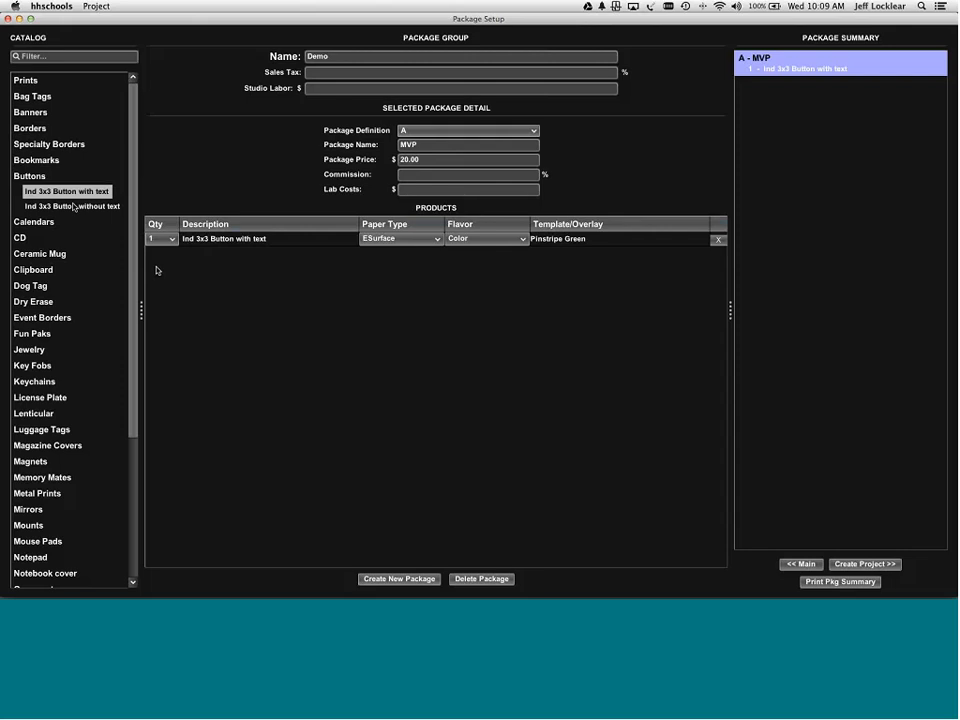
click(29, 82)
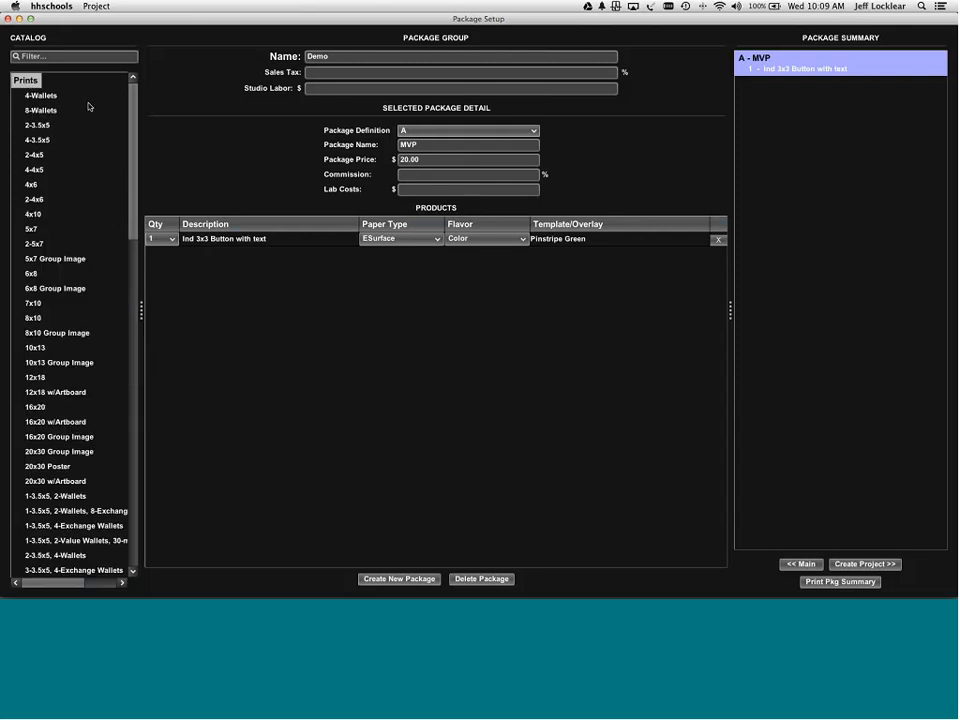
double_click(45, 111)
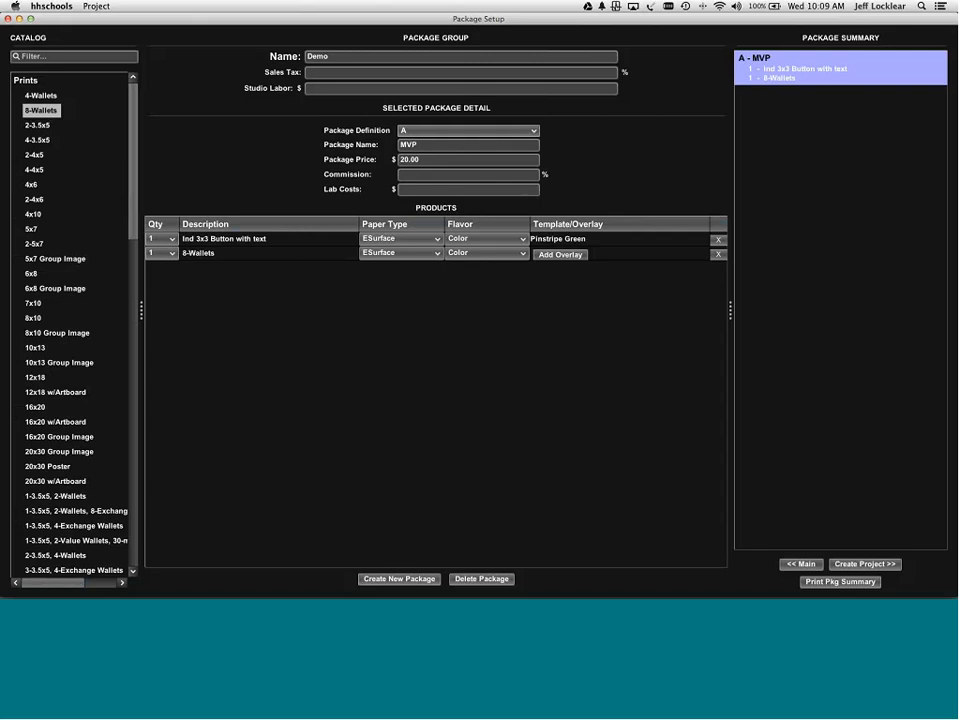
click(160, 253)
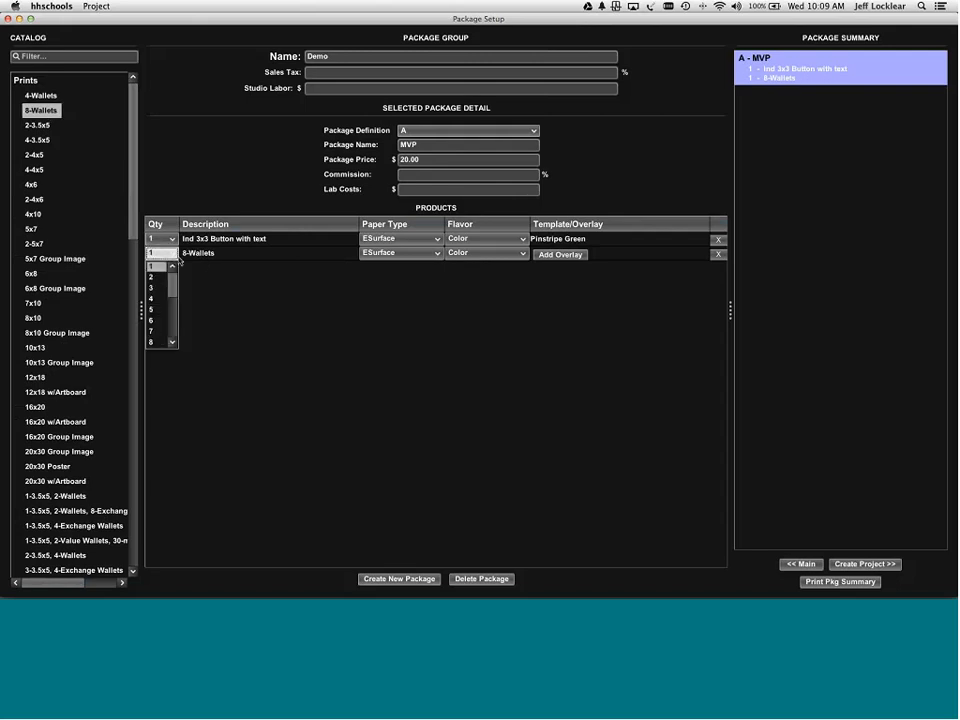
click(158, 266)
click(433, 253)
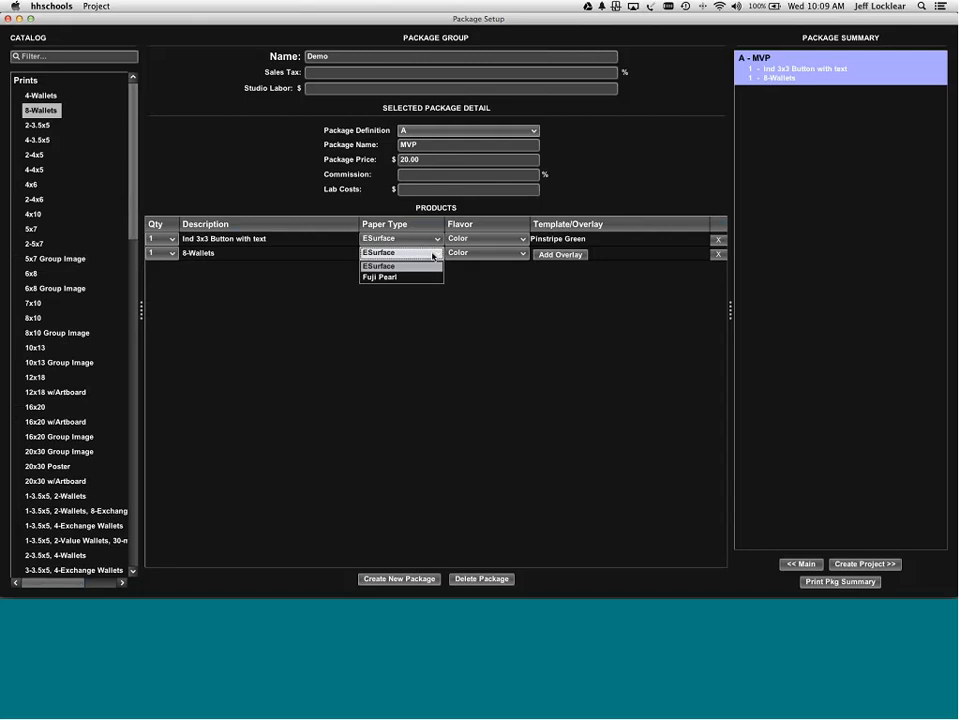
click(510, 296)
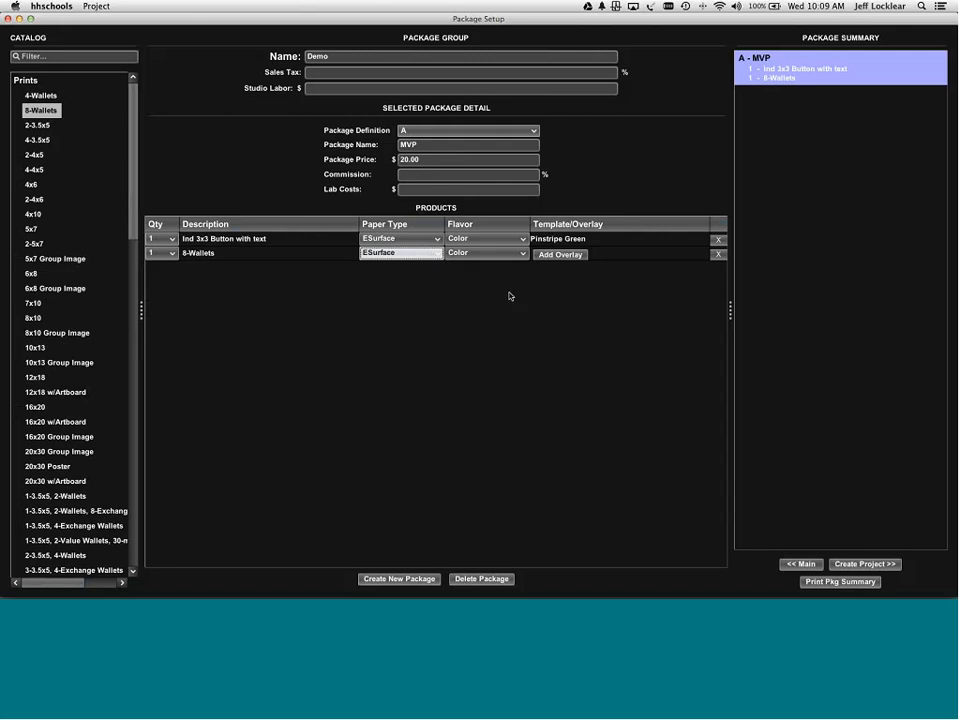
click(521, 253)
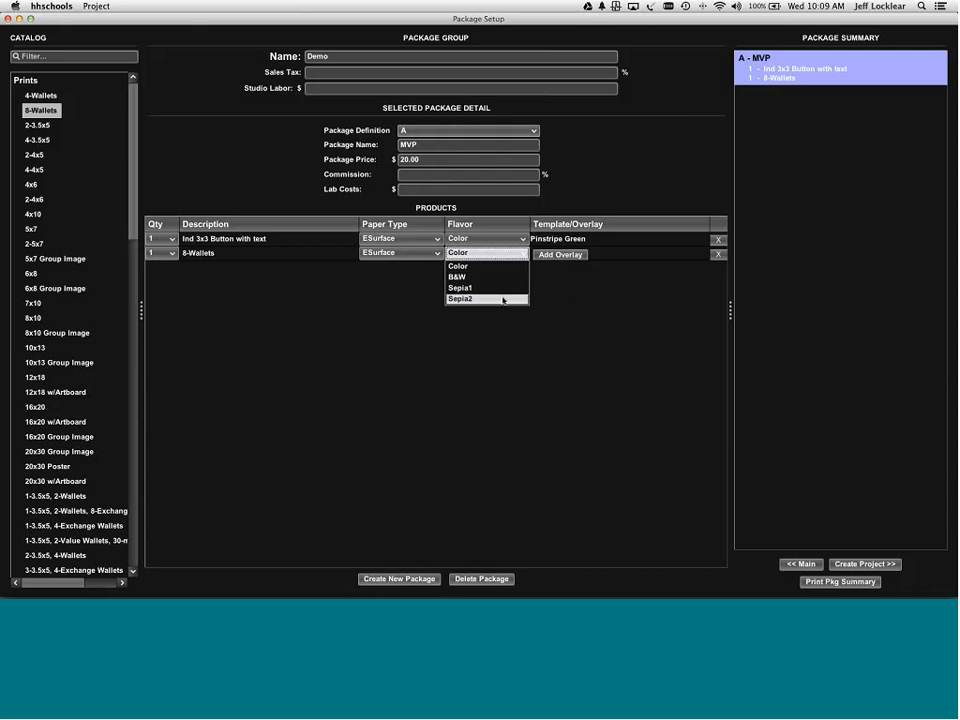
click(579, 302)
click(579, 257)
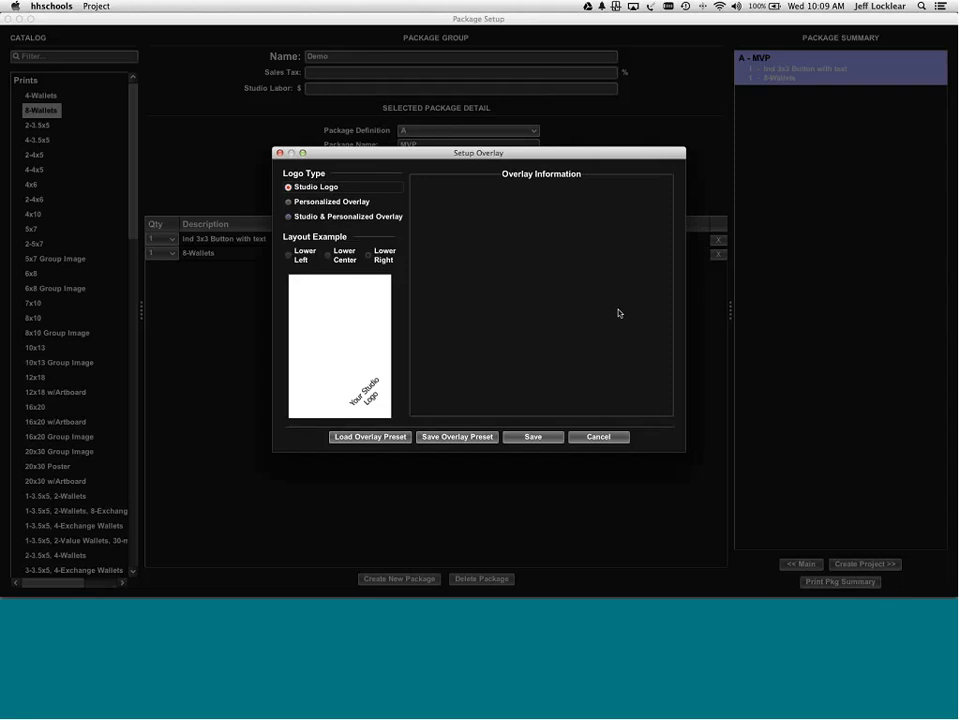
click(585, 438)
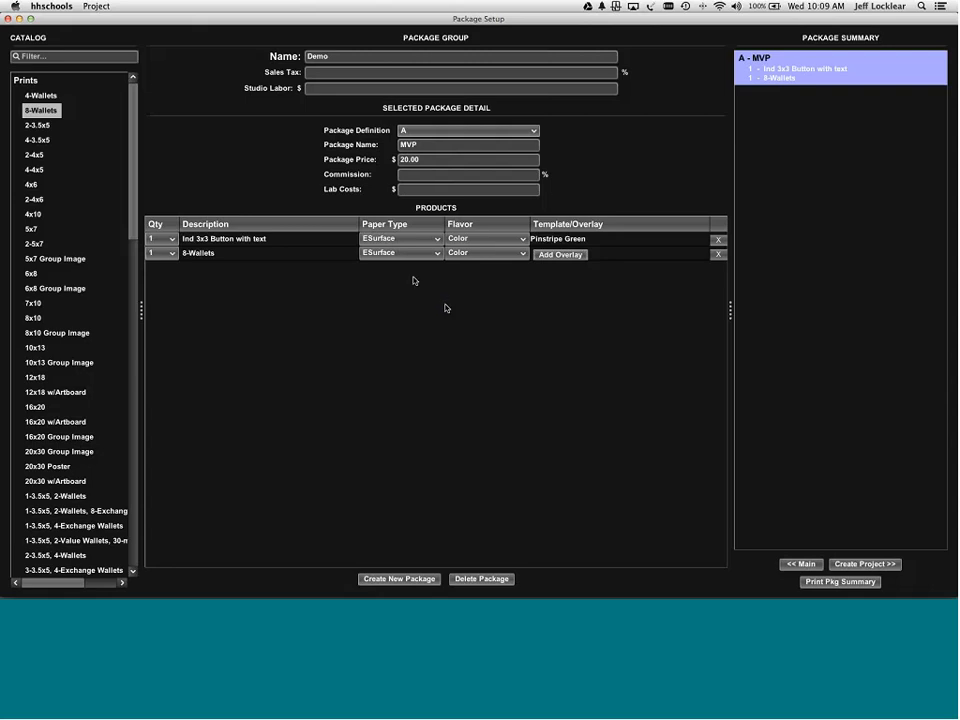
click(472, 255)
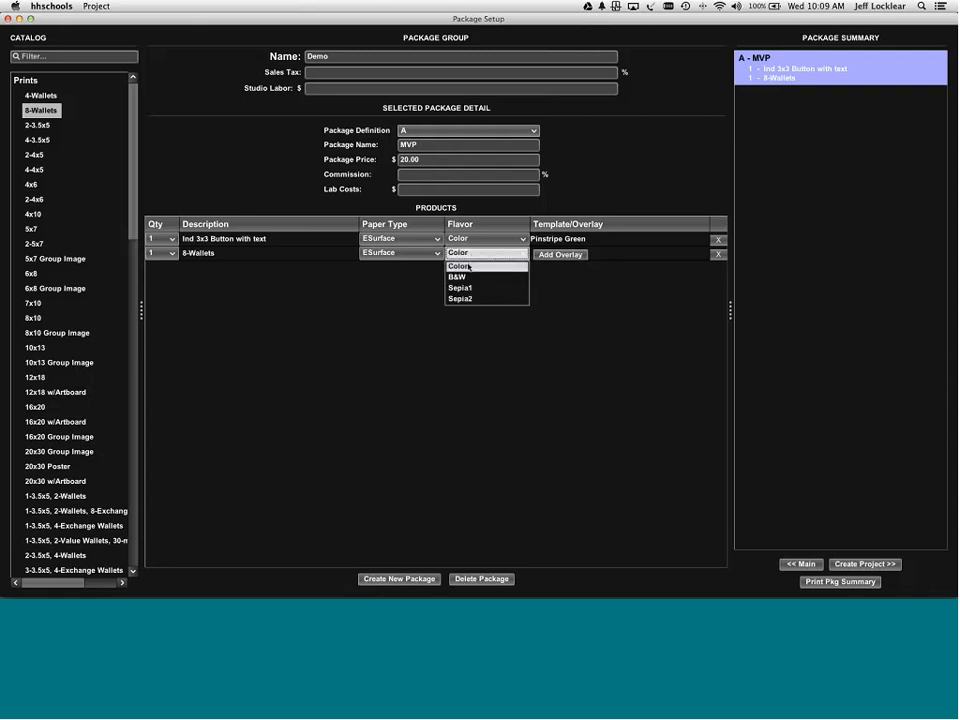
click(467, 266)
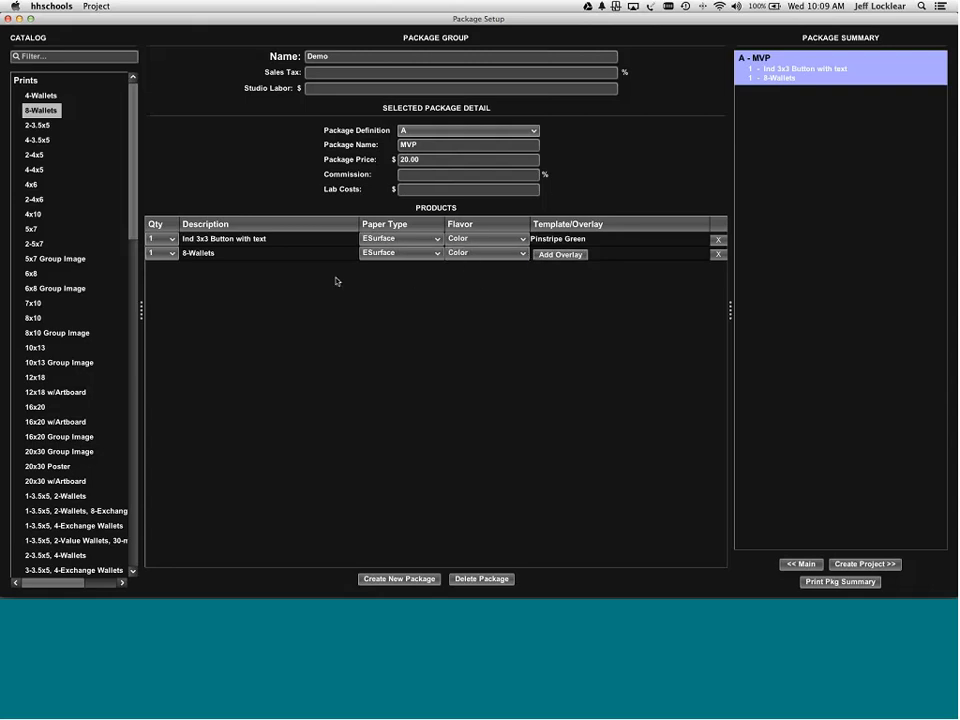
double_click(43, 113)
click(512, 267)
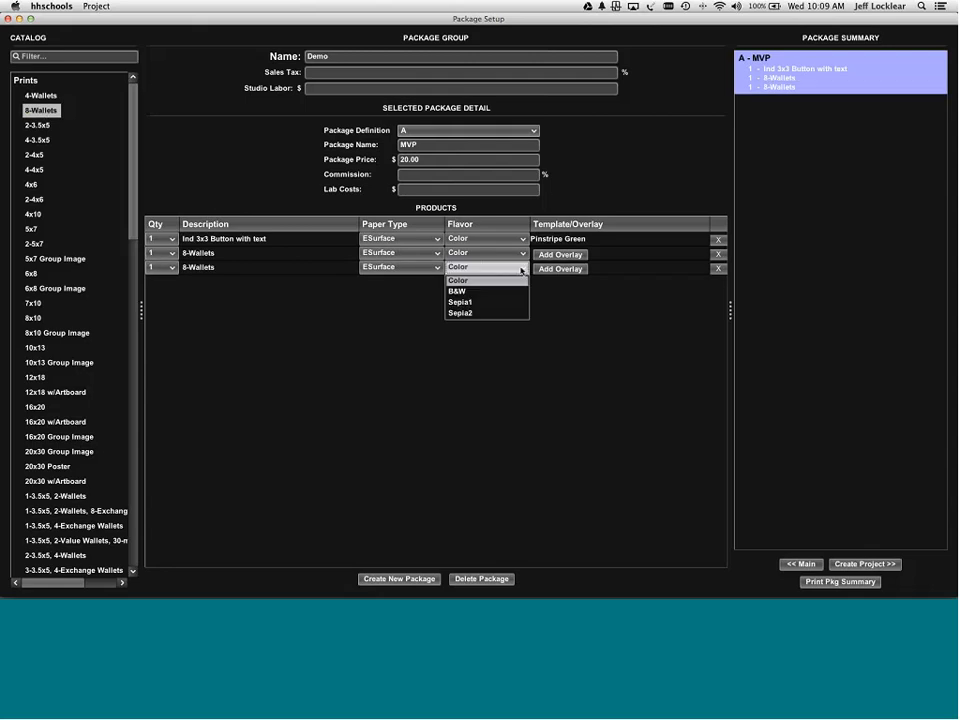
click(508, 287)
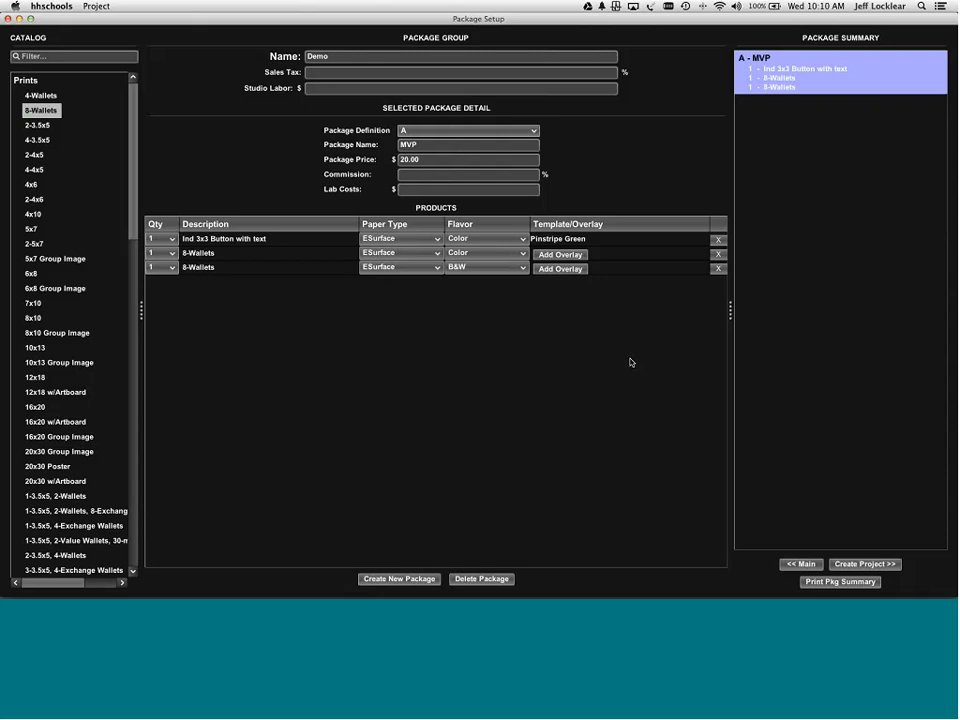
click(717, 269)
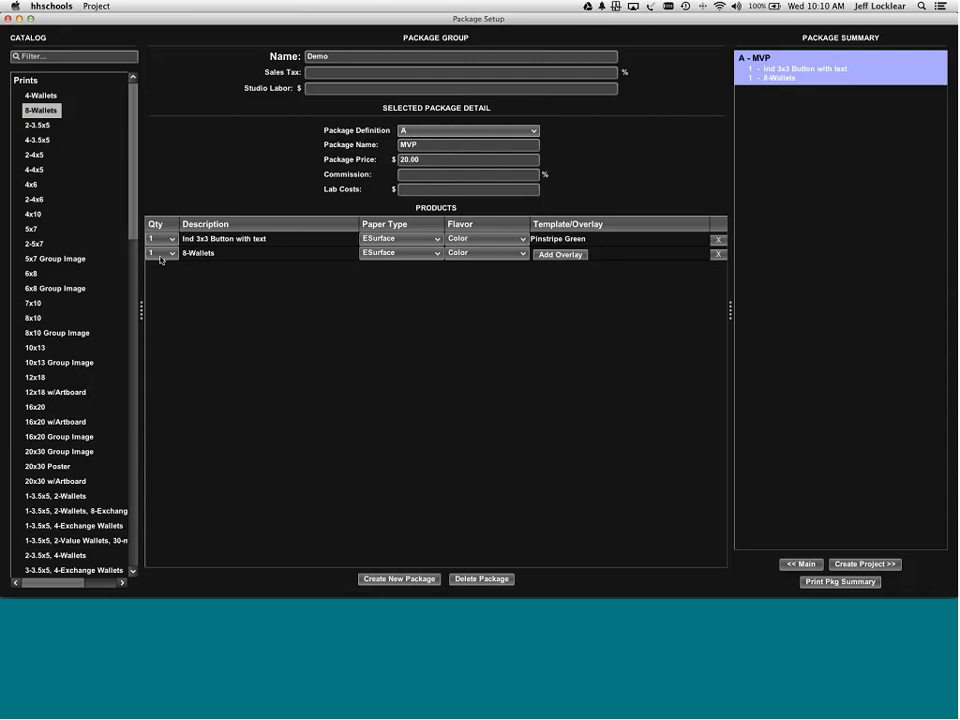
- Collapse the Prints category and expand Borders in the catalog
scroll(126, 218, down, 1)
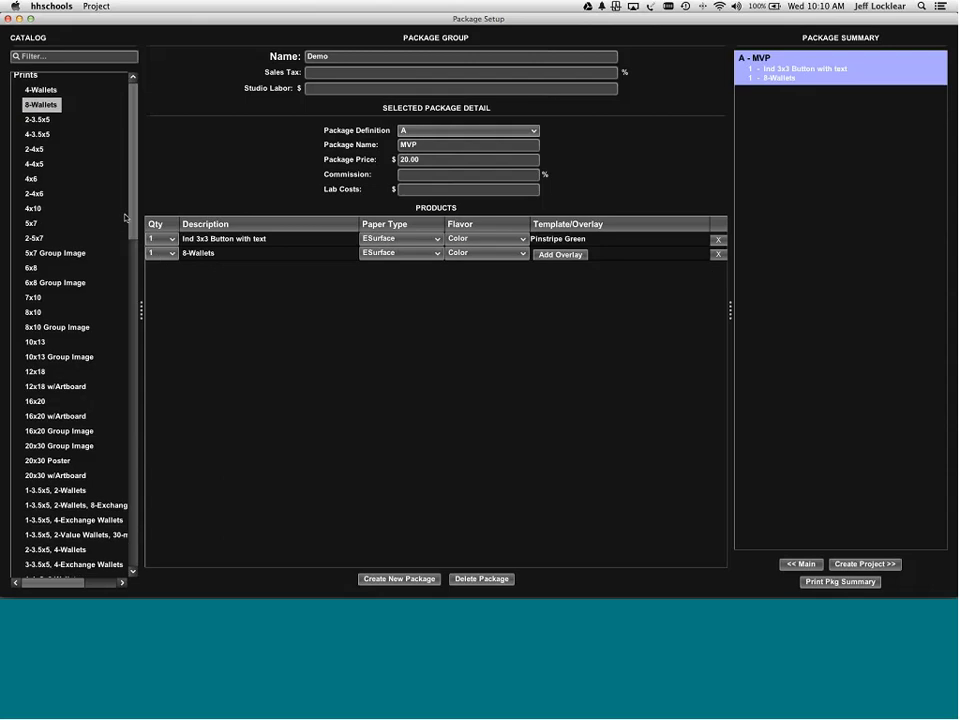
scroll(126, 218, down, 3)
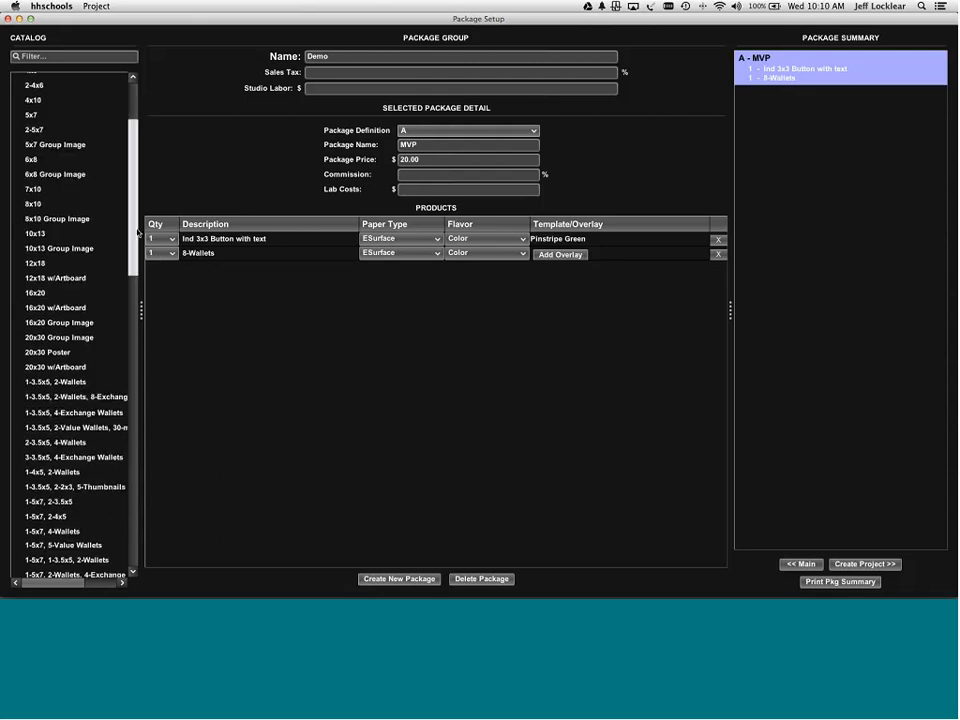
scroll(133, 189, up, 4)
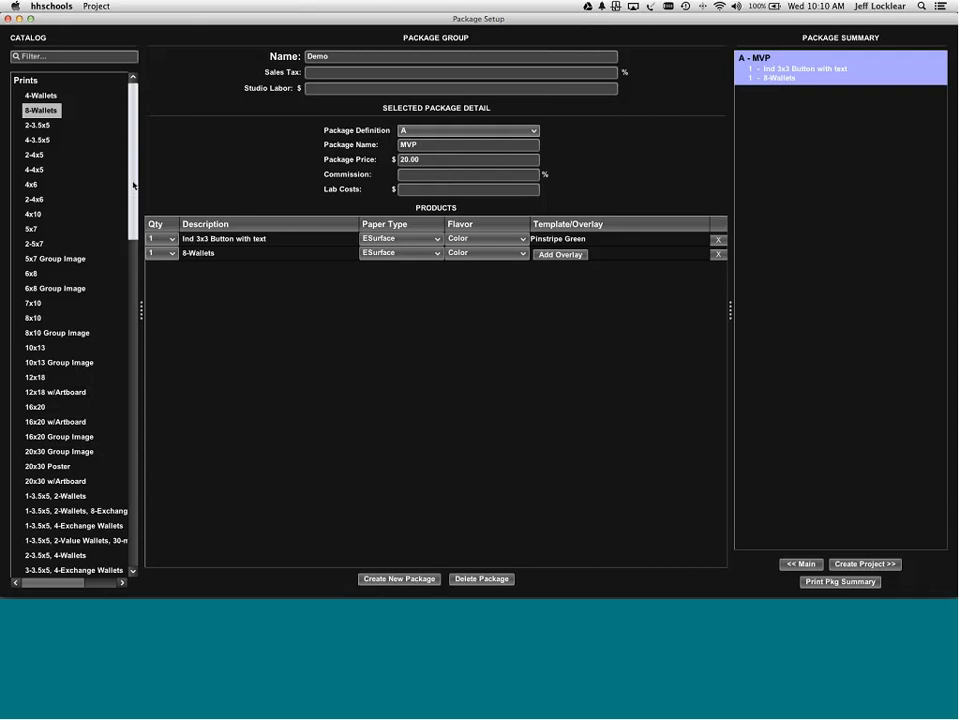
click(25, 80)
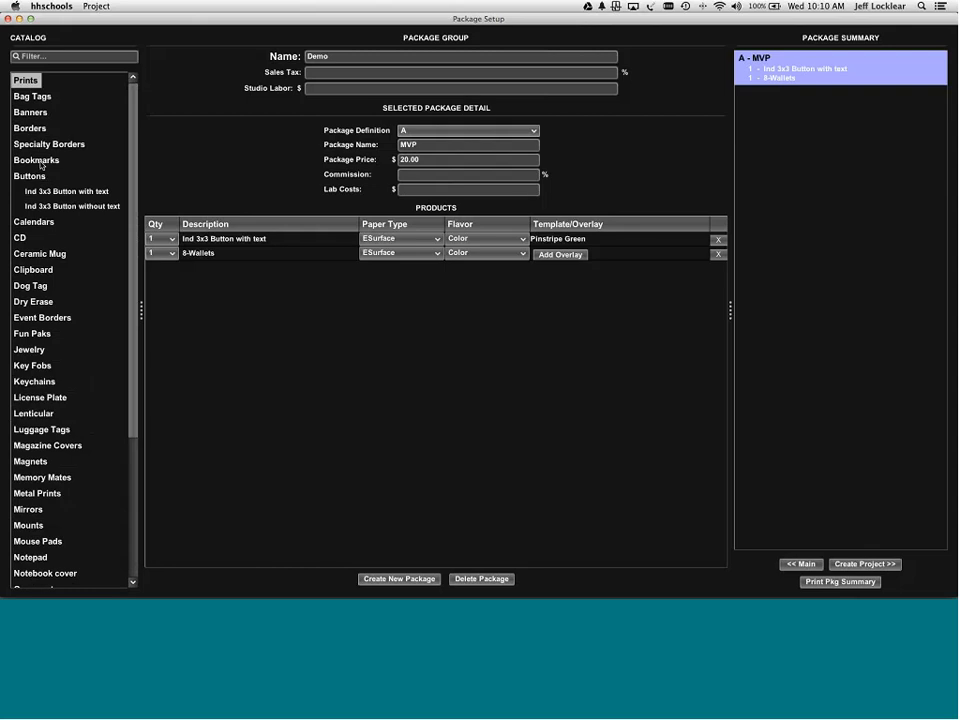
click(34, 129)
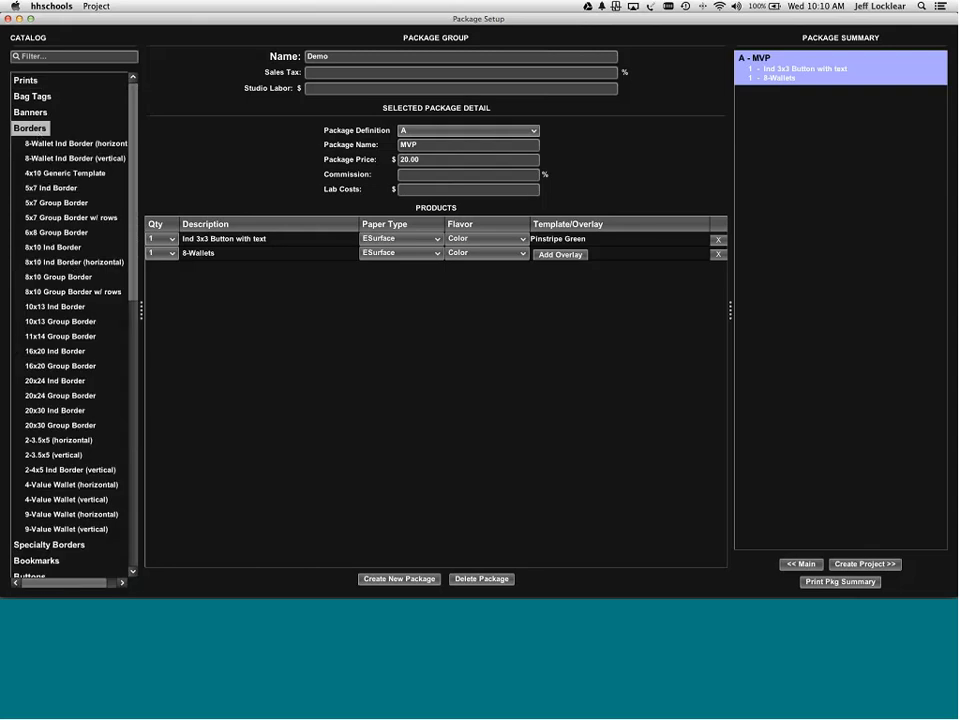
- Add a Fire Purple 5x7 Group Border with its text line tied to TeamName
double_click(55, 203)
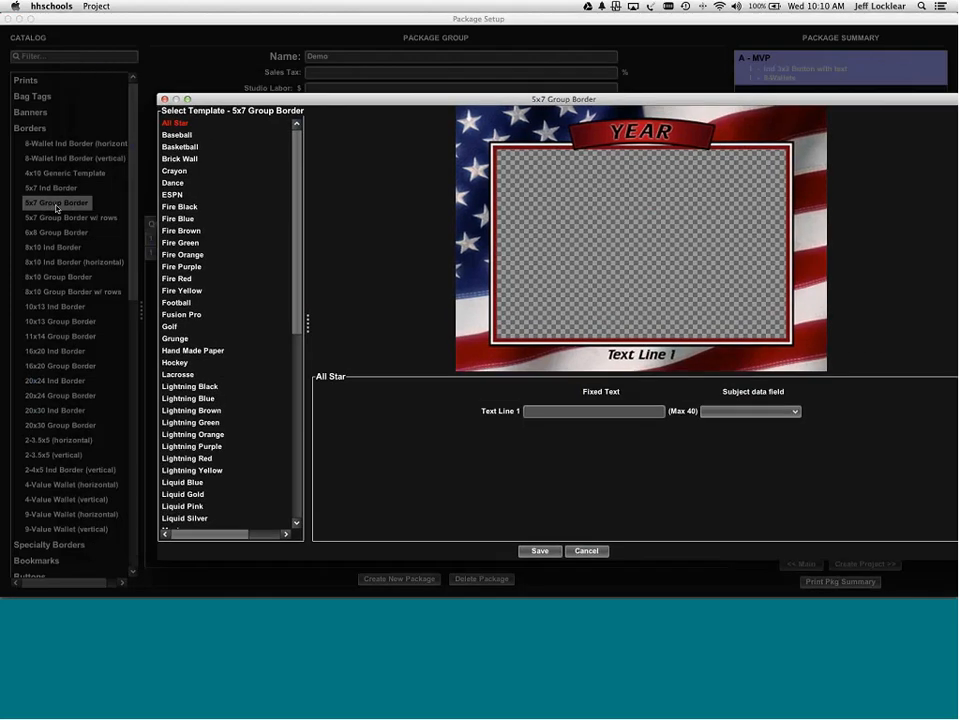
click(197, 268)
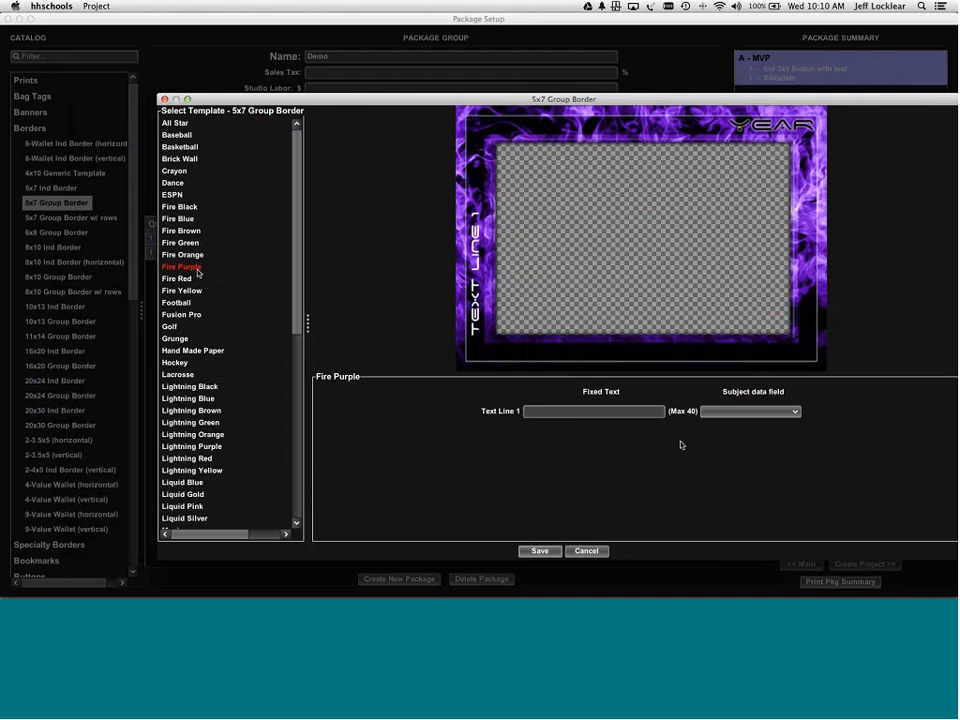
click(738, 411)
key(t)
key(t)
key(t)
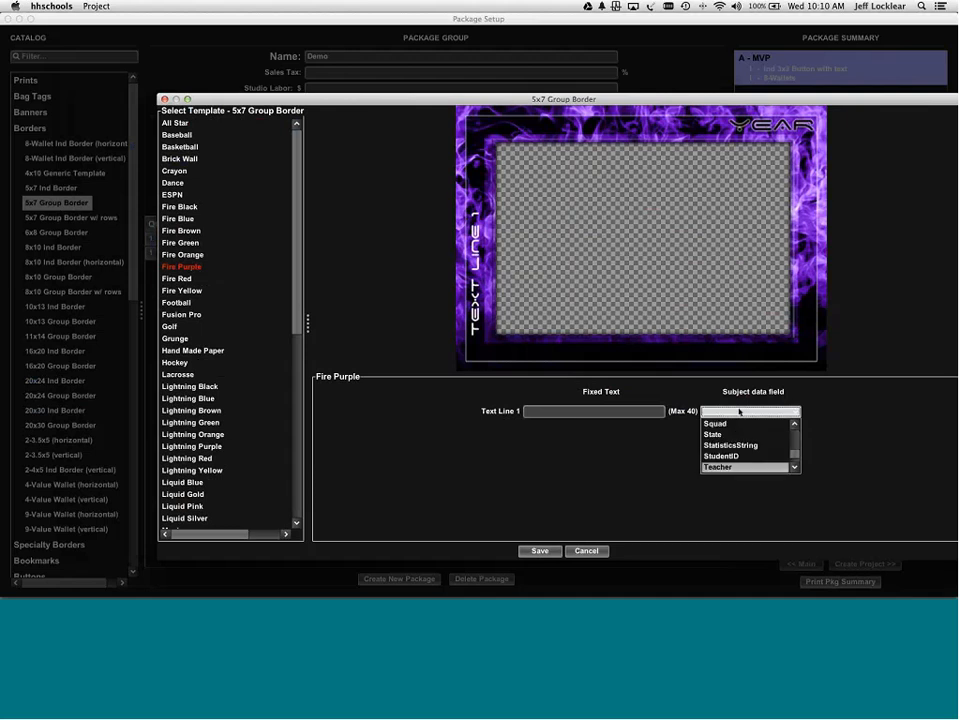
key(Return)
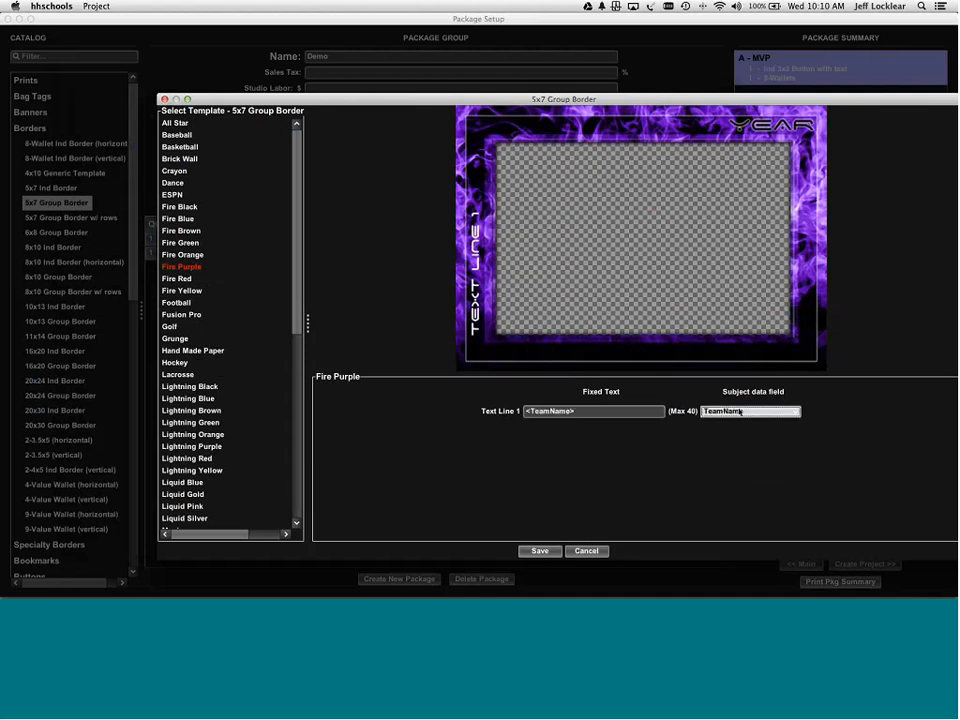
click(541, 552)
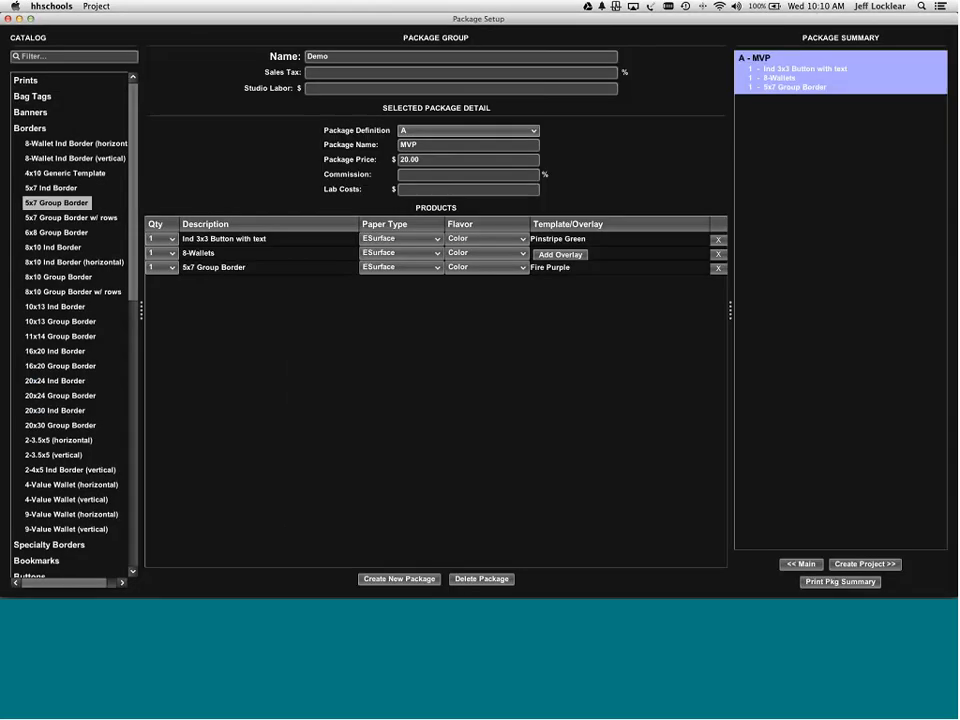
- After reviewing the Fire Purple border, collapse Borders and Buttons and select 5x7 Group Image under Prints
click(551, 269)
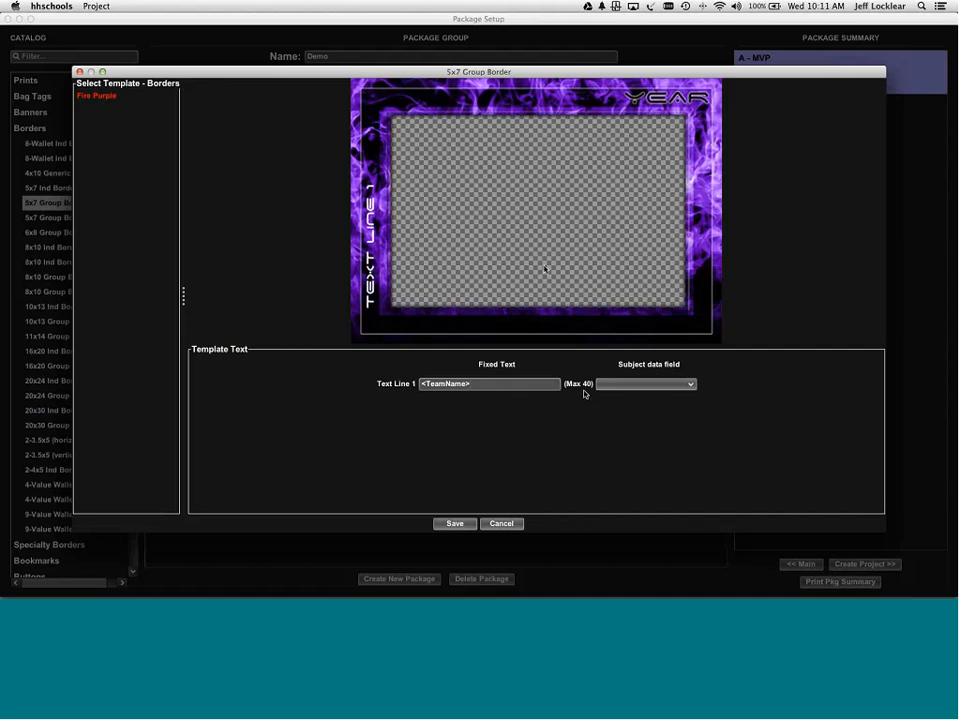
click(501, 524)
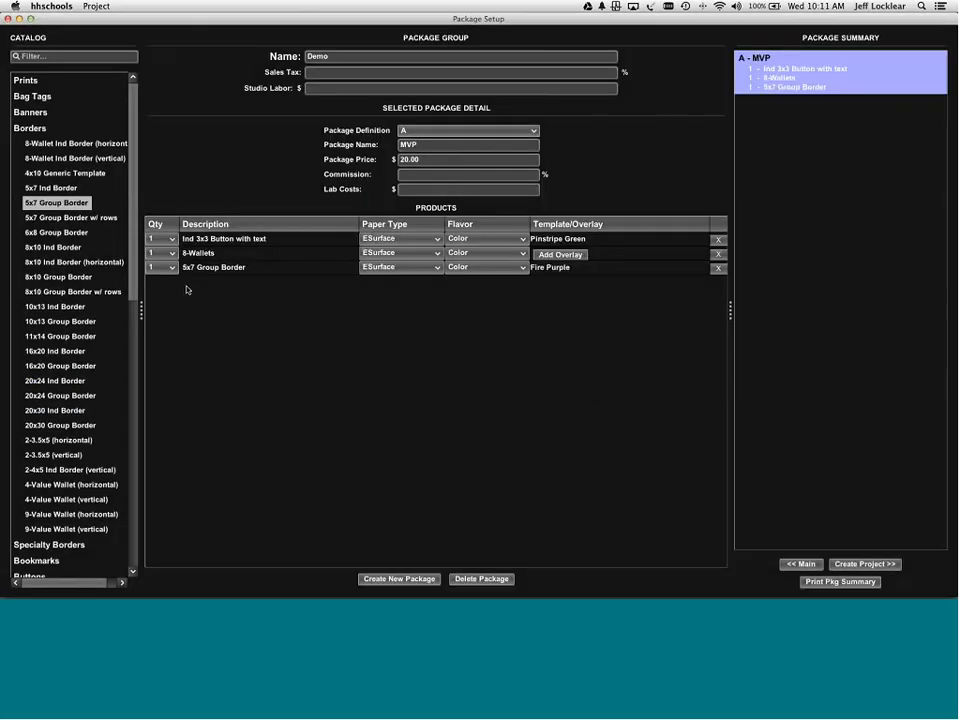
click(29, 128)
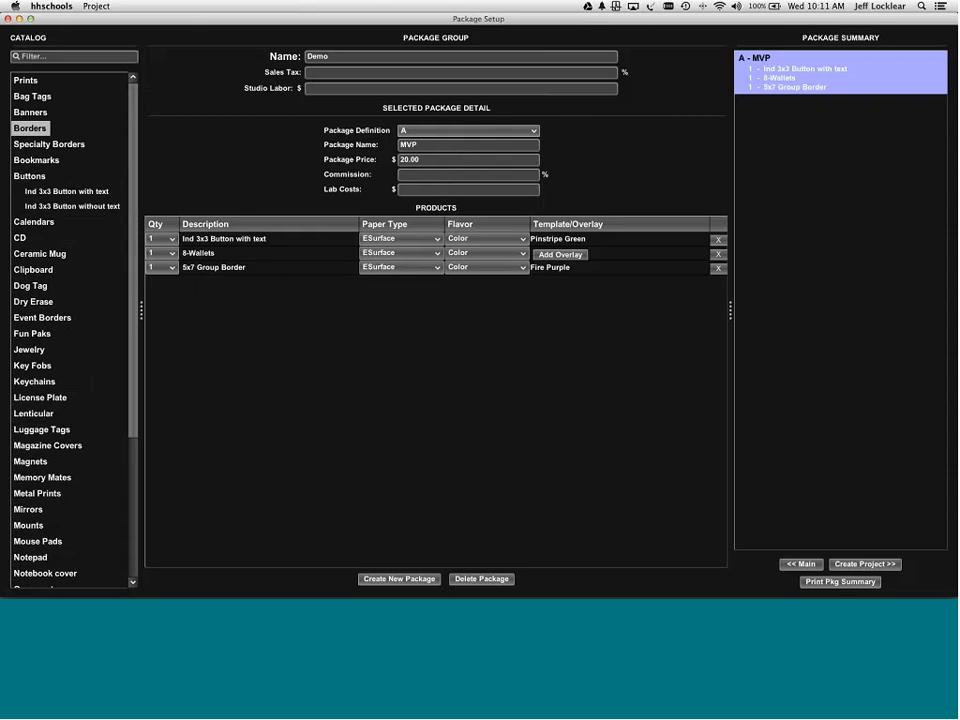
click(29, 176)
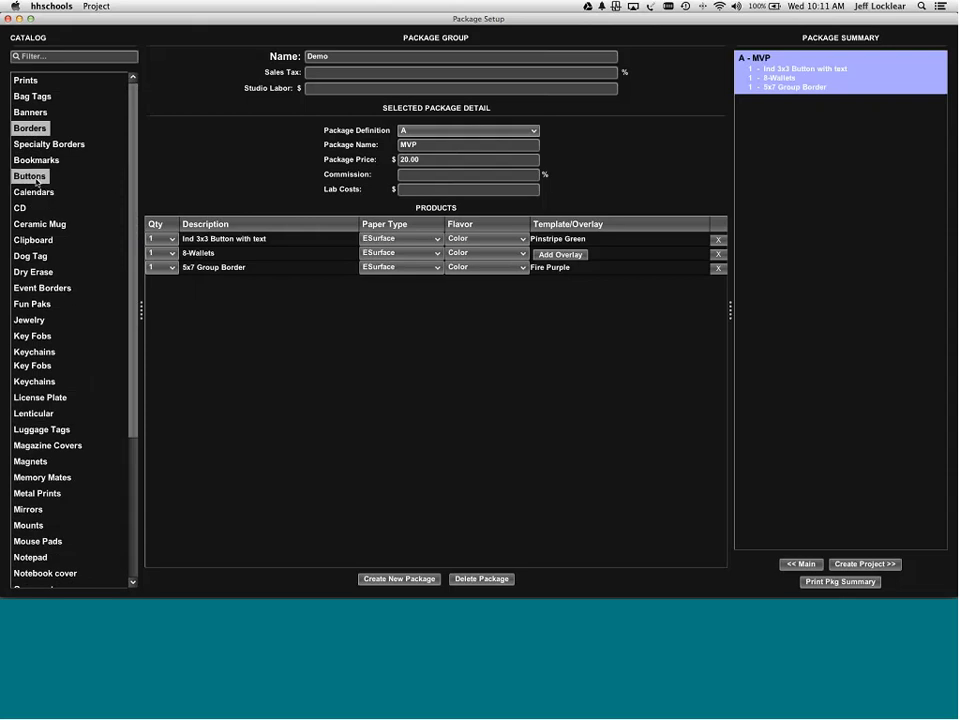
click(26, 80)
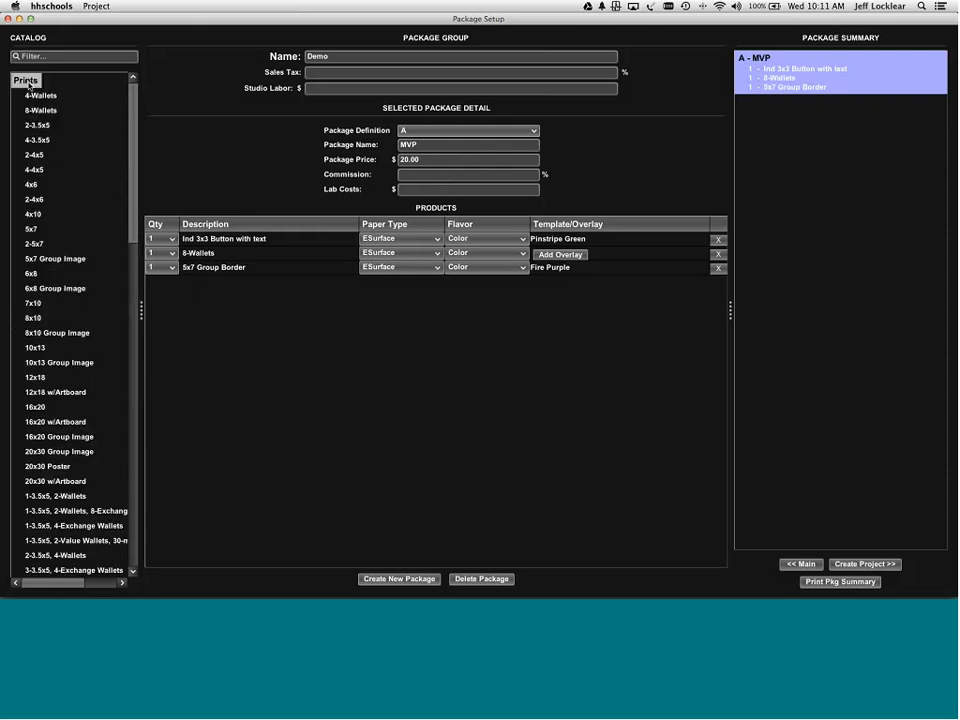
click(32, 229)
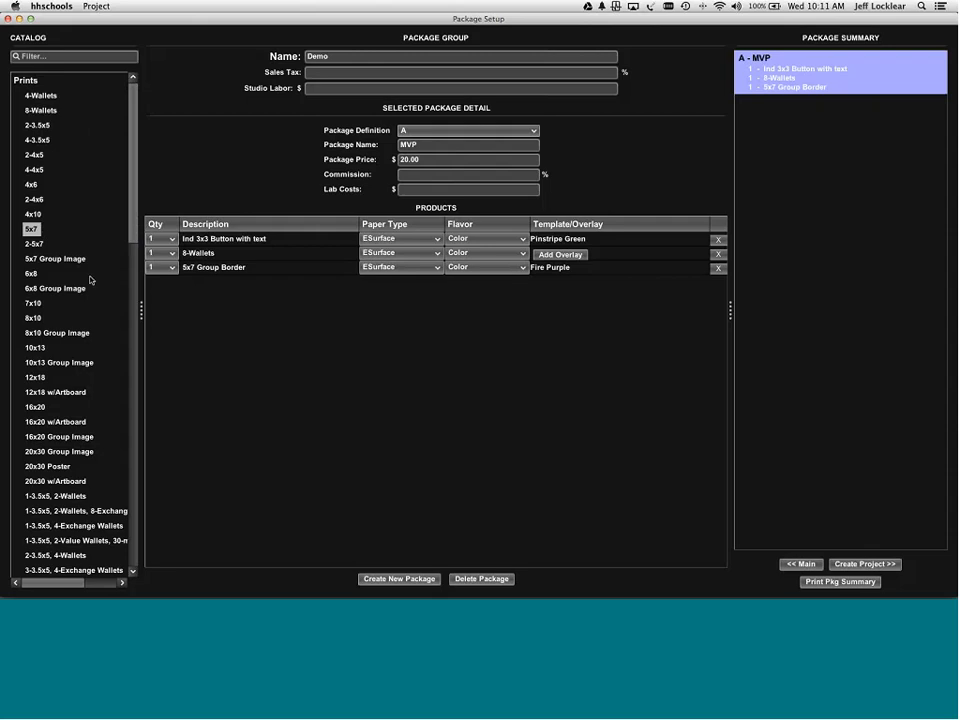
click(51, 259)
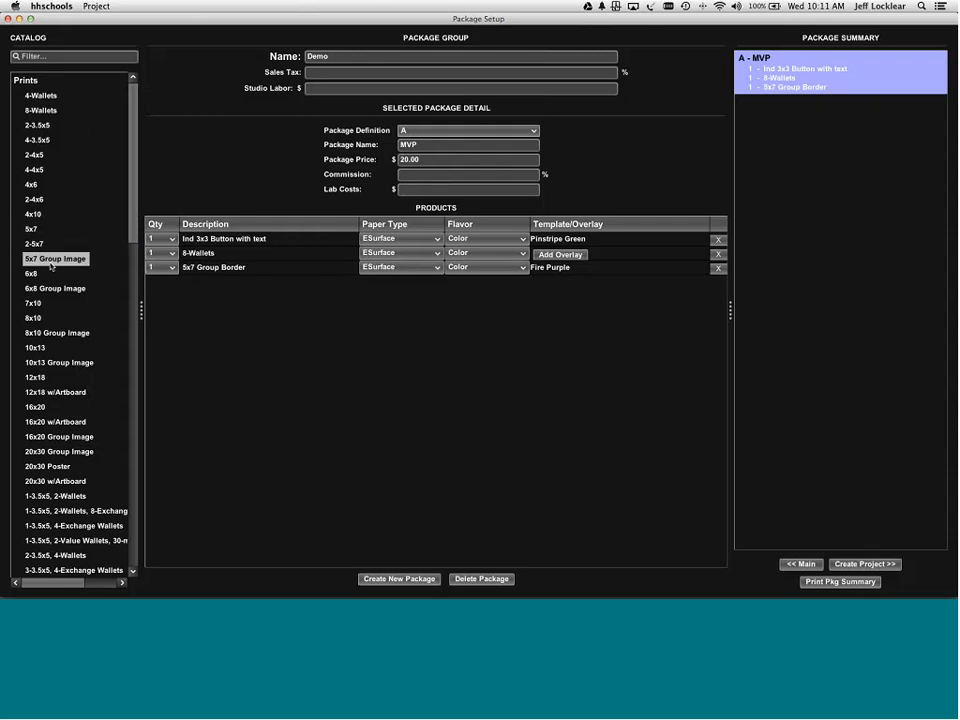
- Preview the 5x7 Group and Collegiate 5x7 Group designs for 5x7 Group Image, then cancel unchanged
double_click(51, 263)
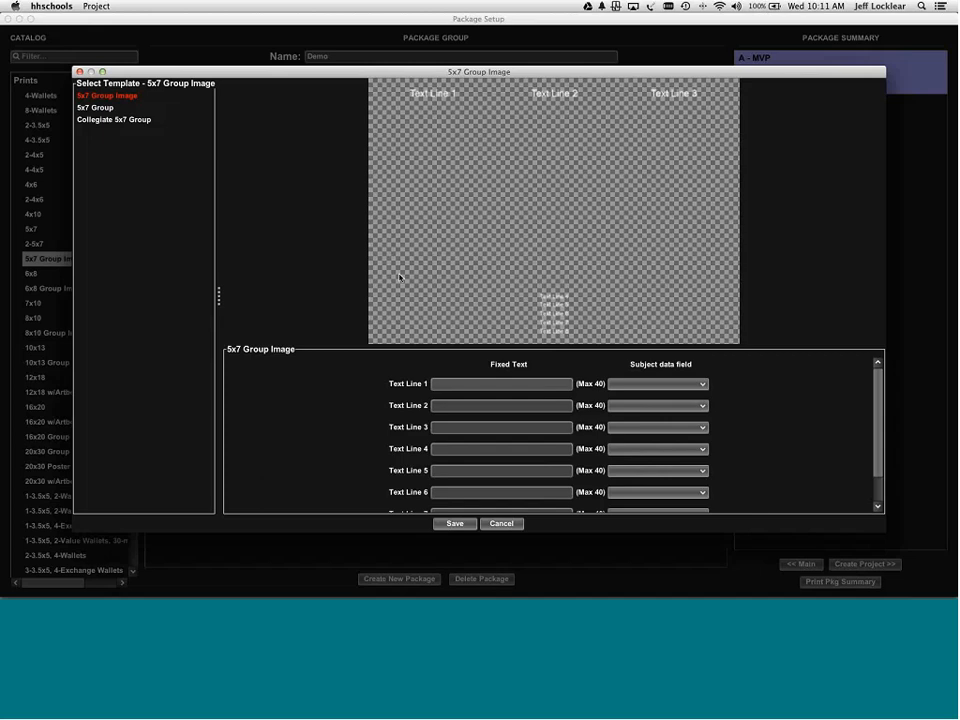
click(97, 107)
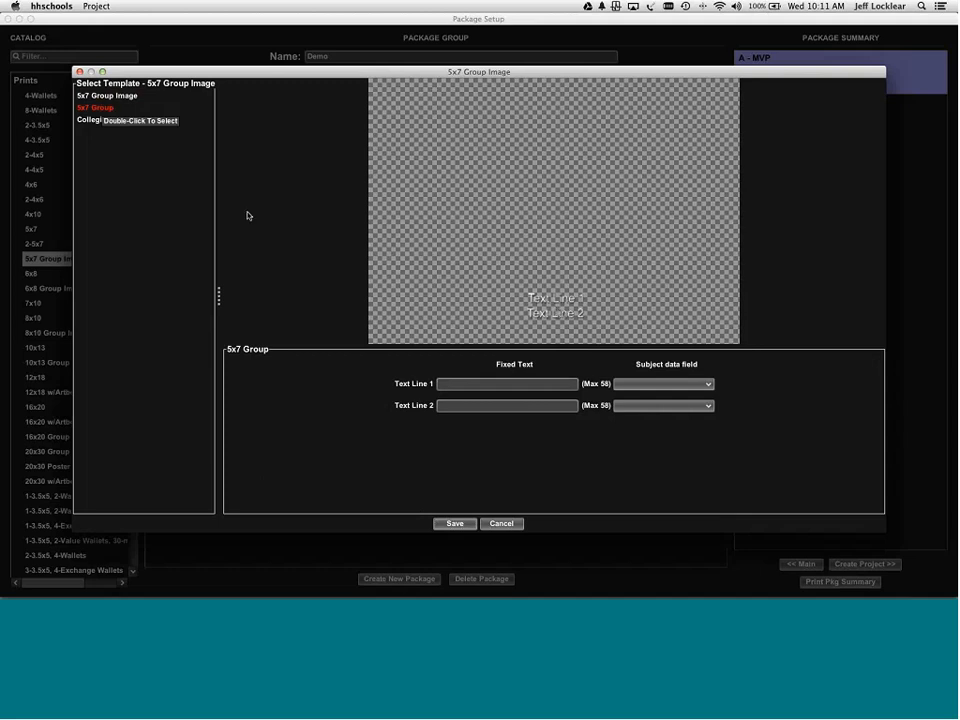
click(94, 121)
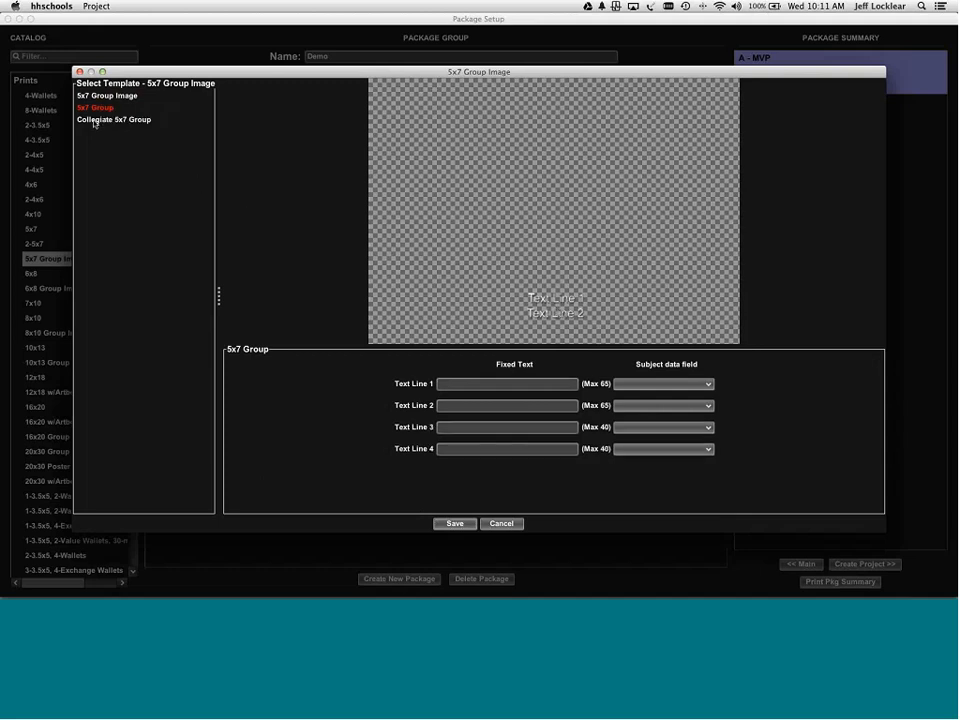
double_click(94, 123)
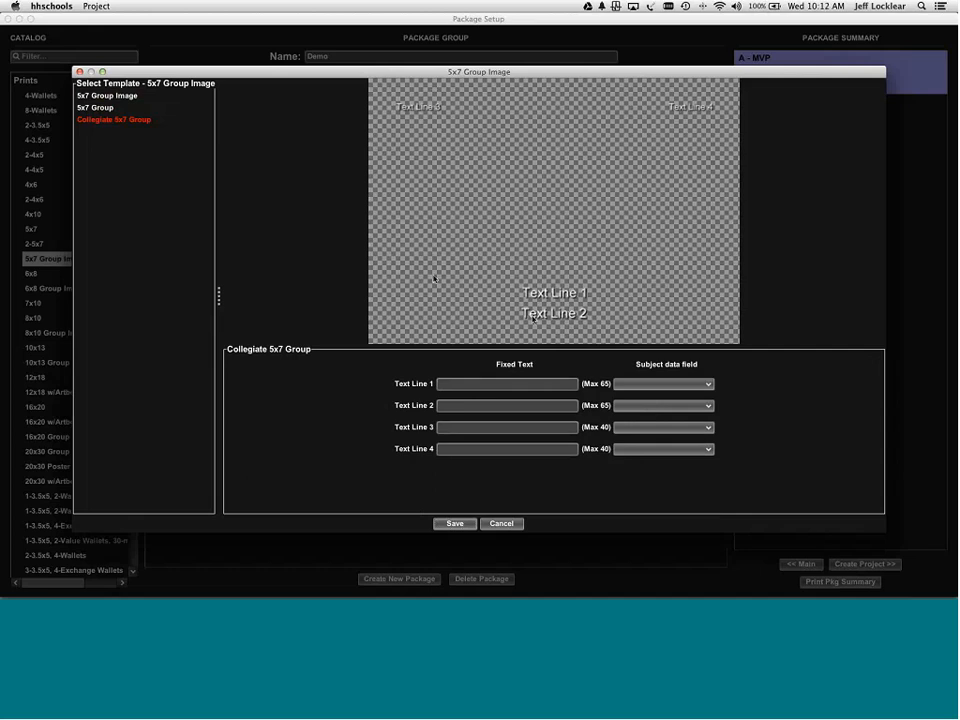
click(107, 111)
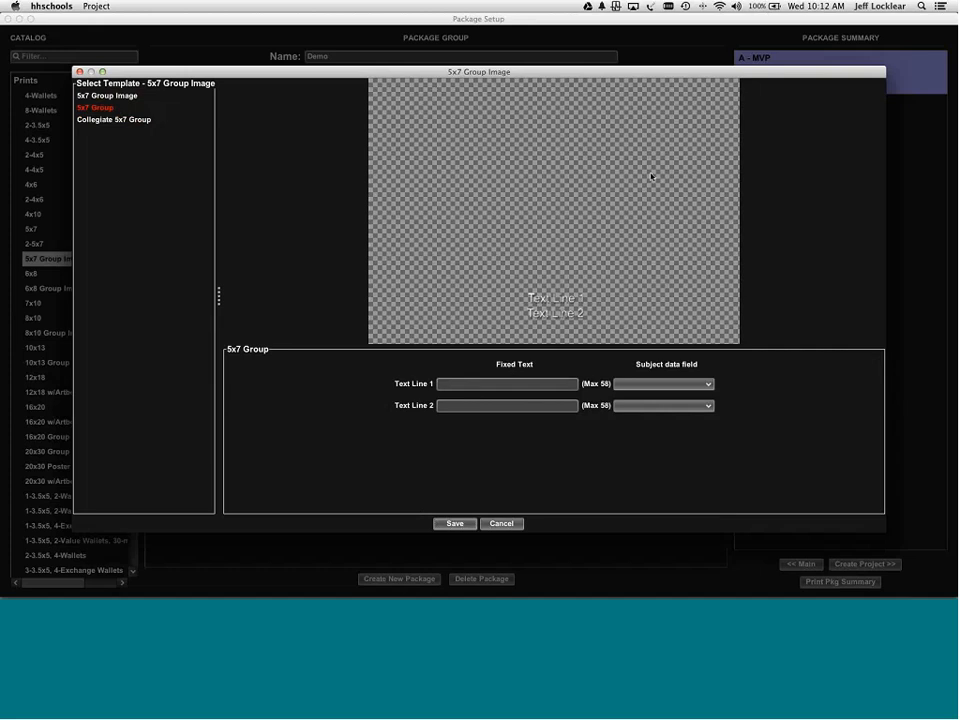
click(508, 523)
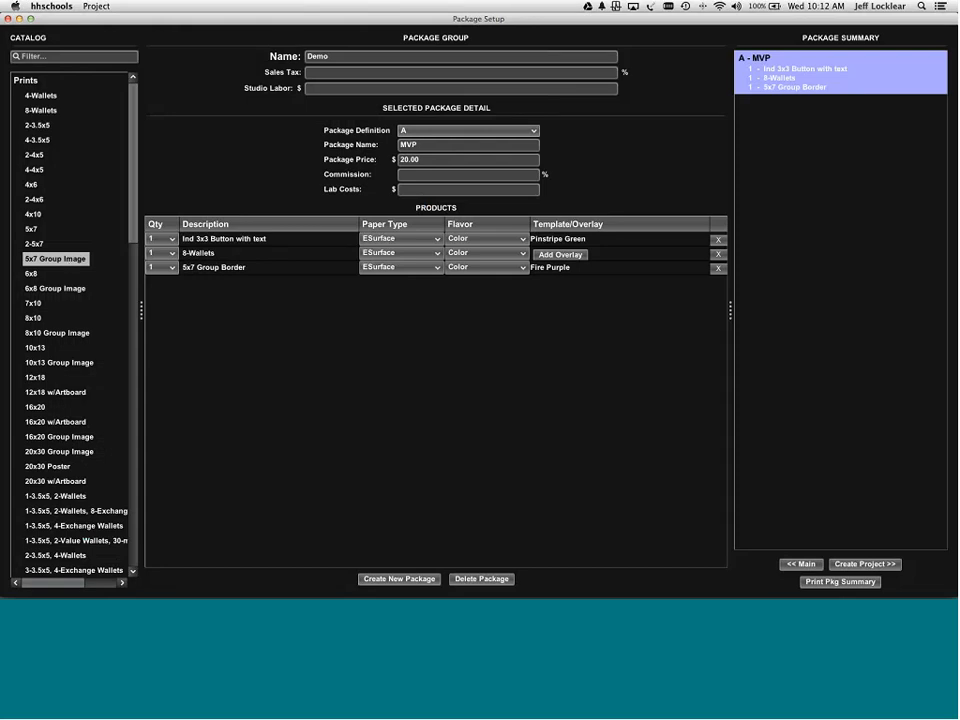
- Collapse Prints and go back to the main screen via << Main
click(26, 80)
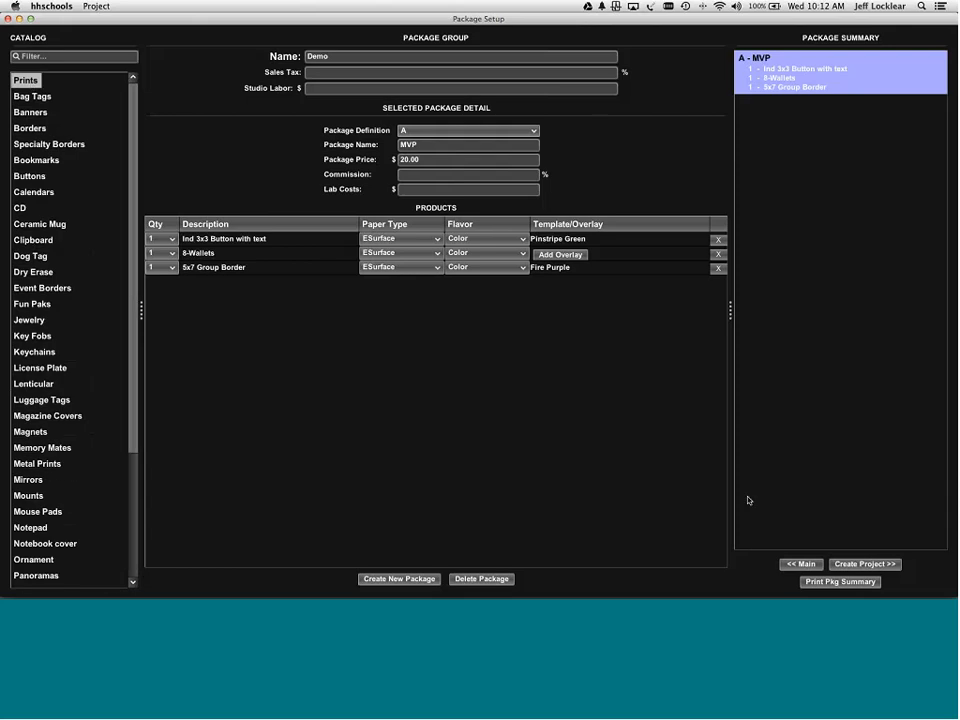
click(800, 564)
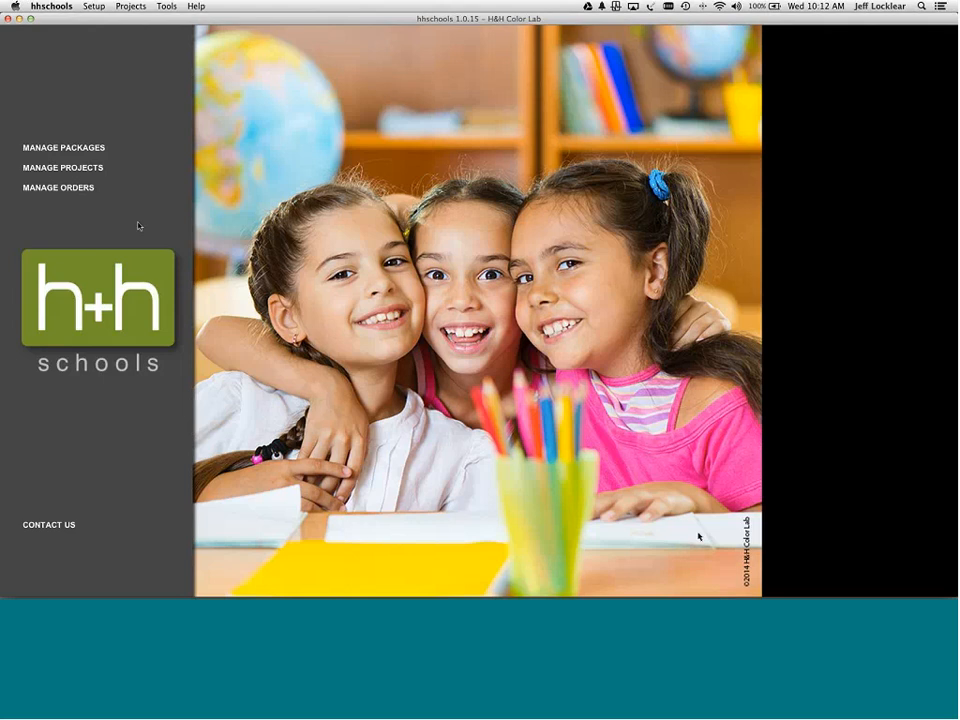
click(64, 148)
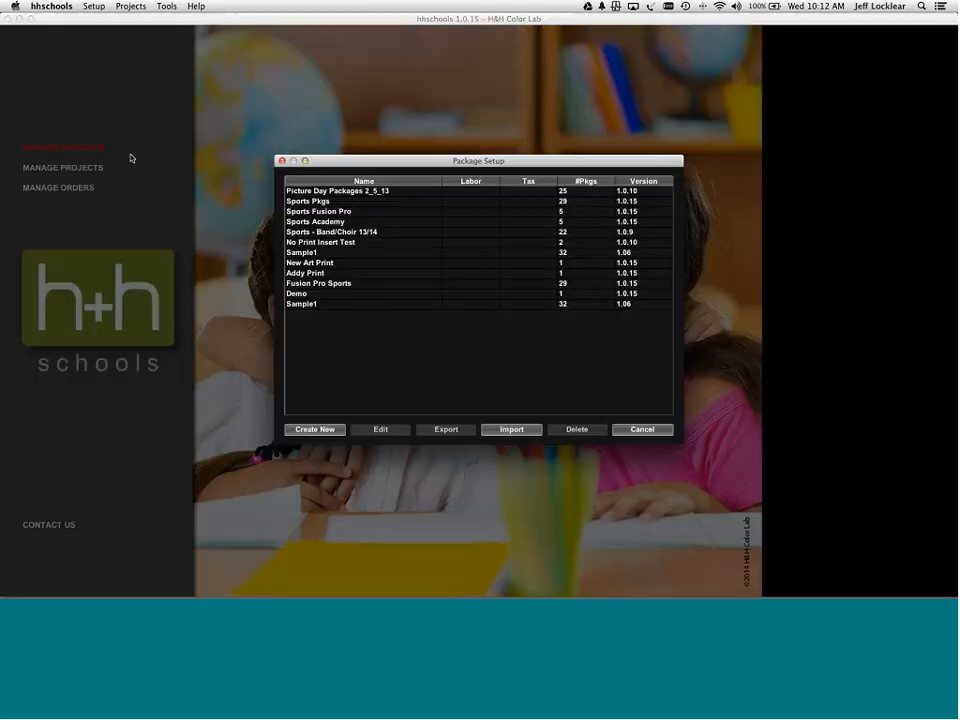
click(314, 202)
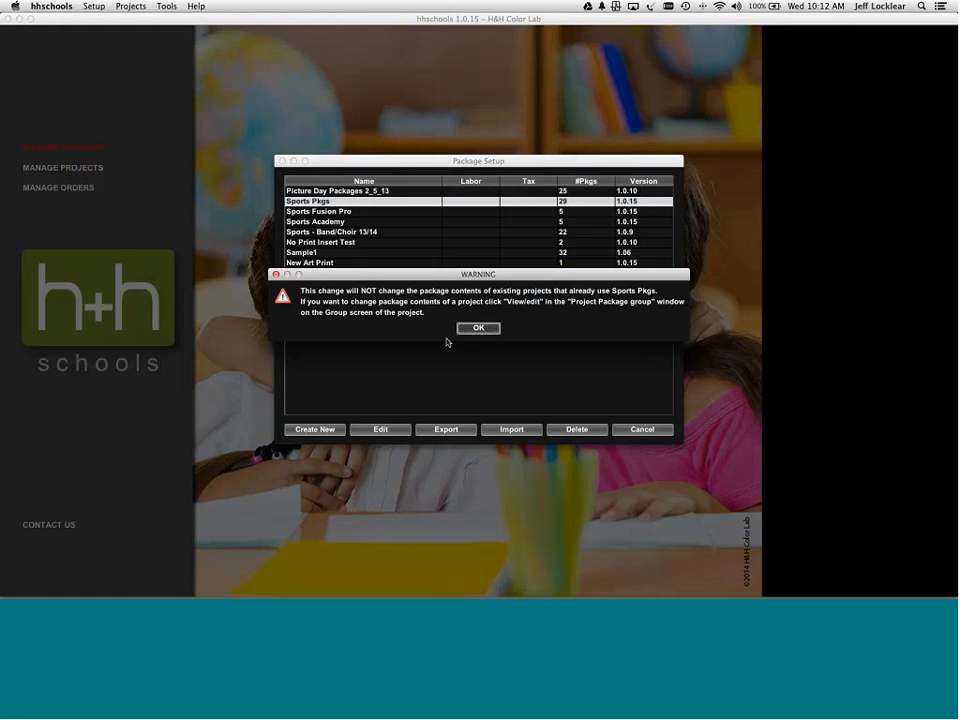
click(466, 330)
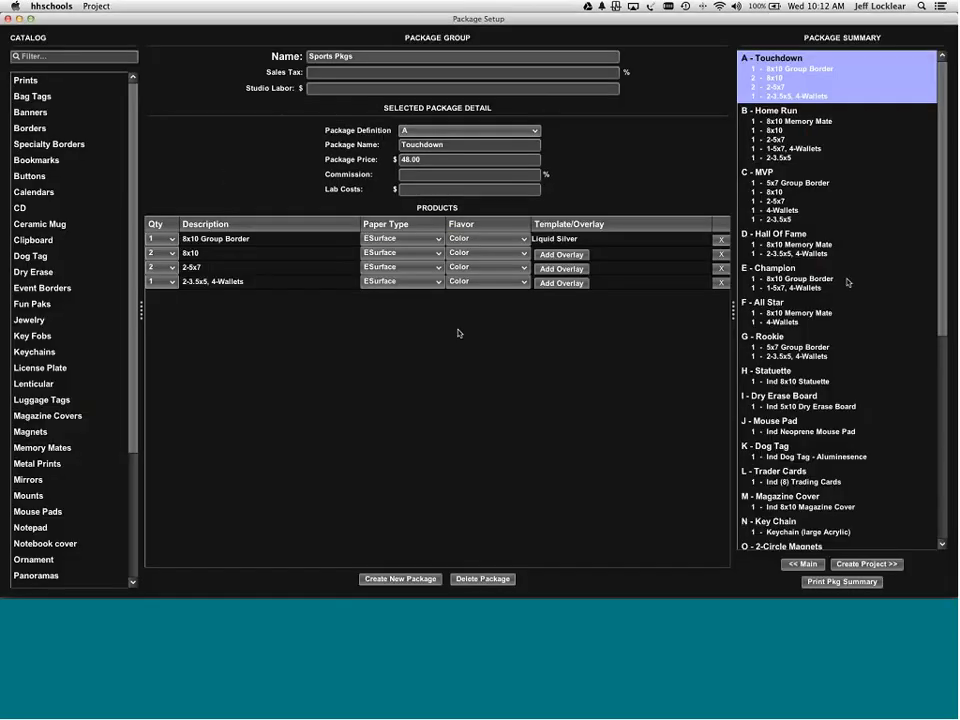
click(786, 111)
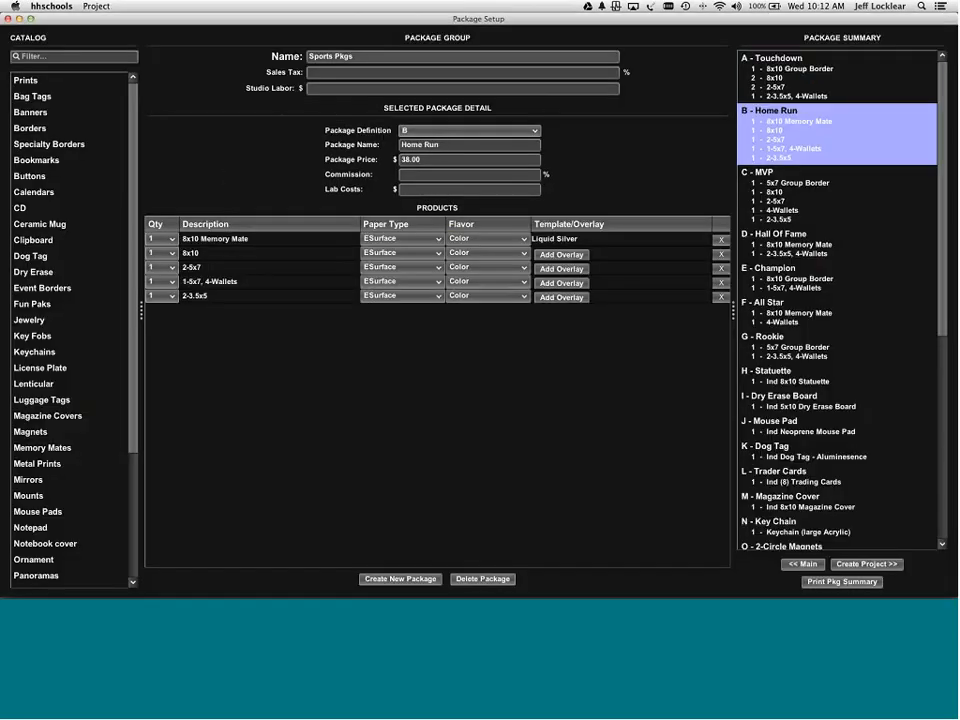
click(779, 212)
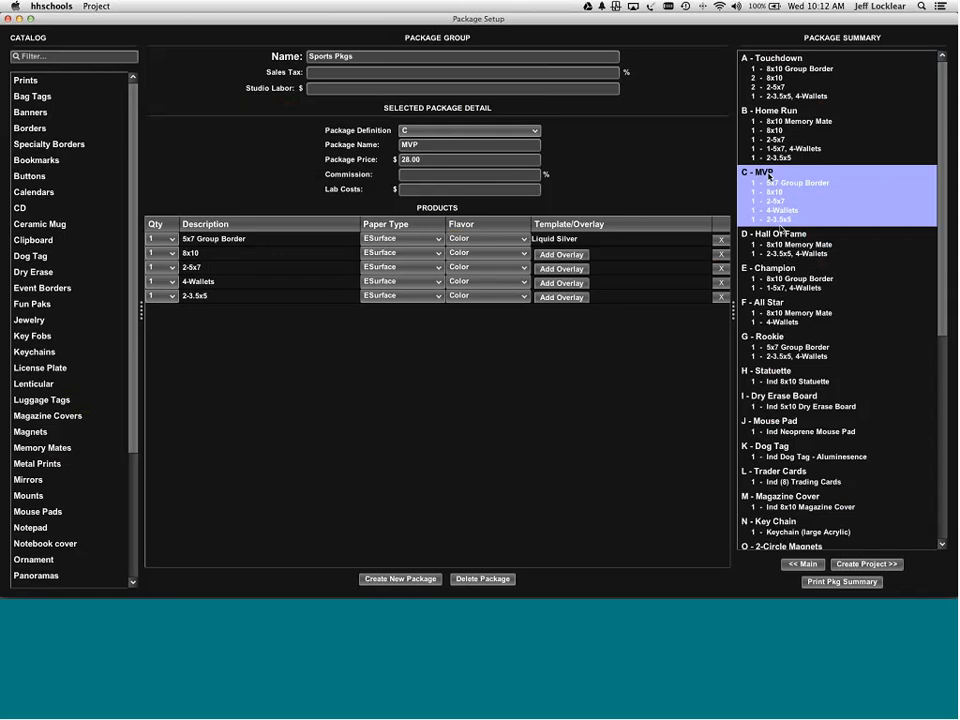
click(779, 235)
click(786, 275)
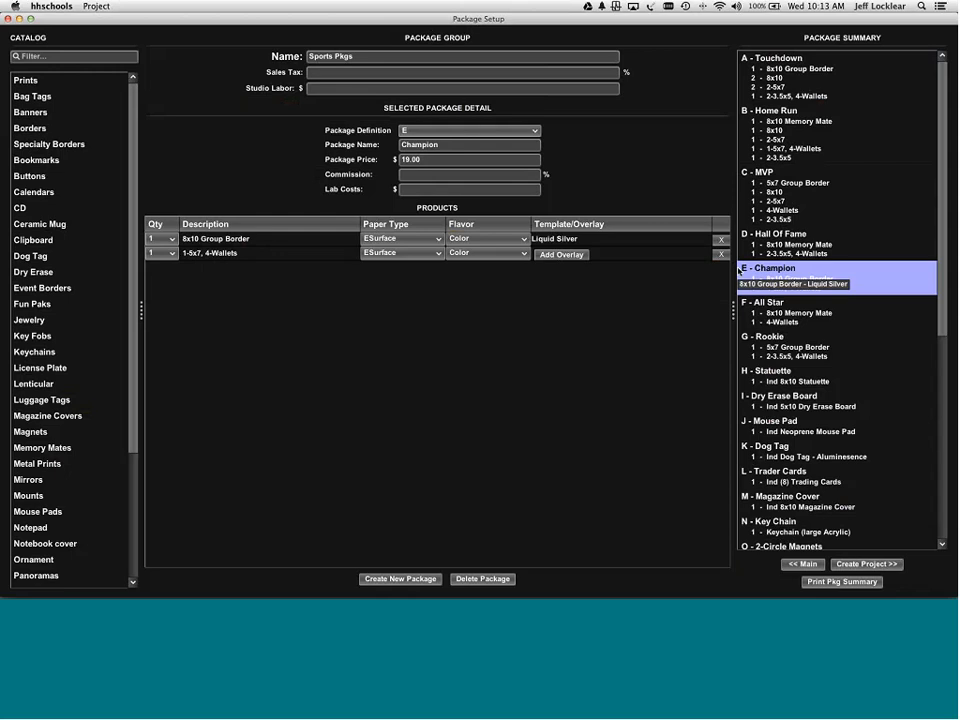
click(561, 241)
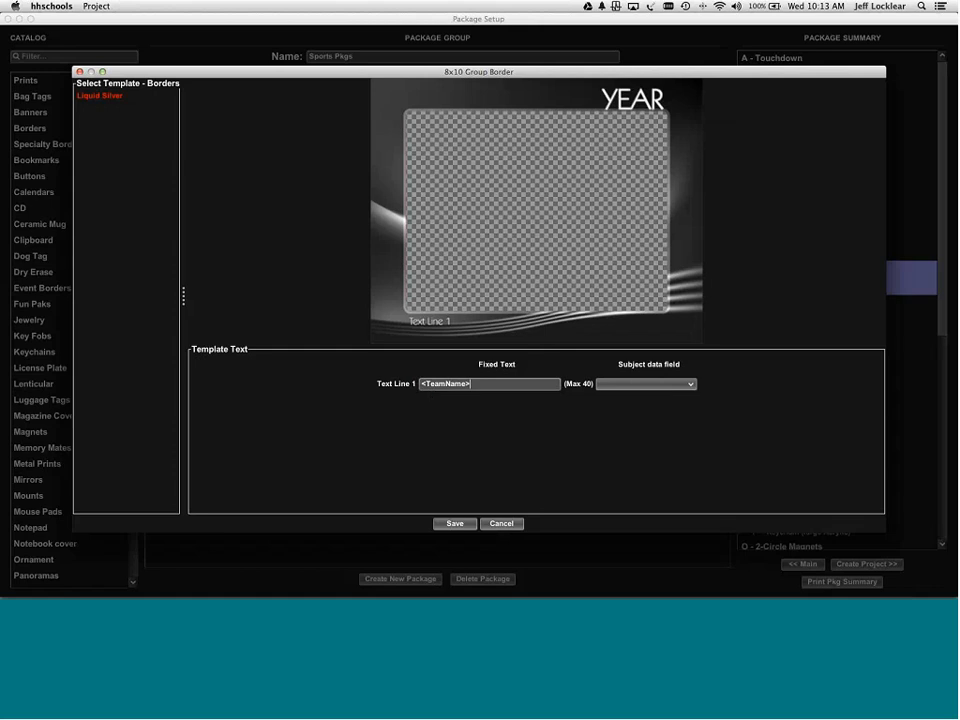
click(509, 523)
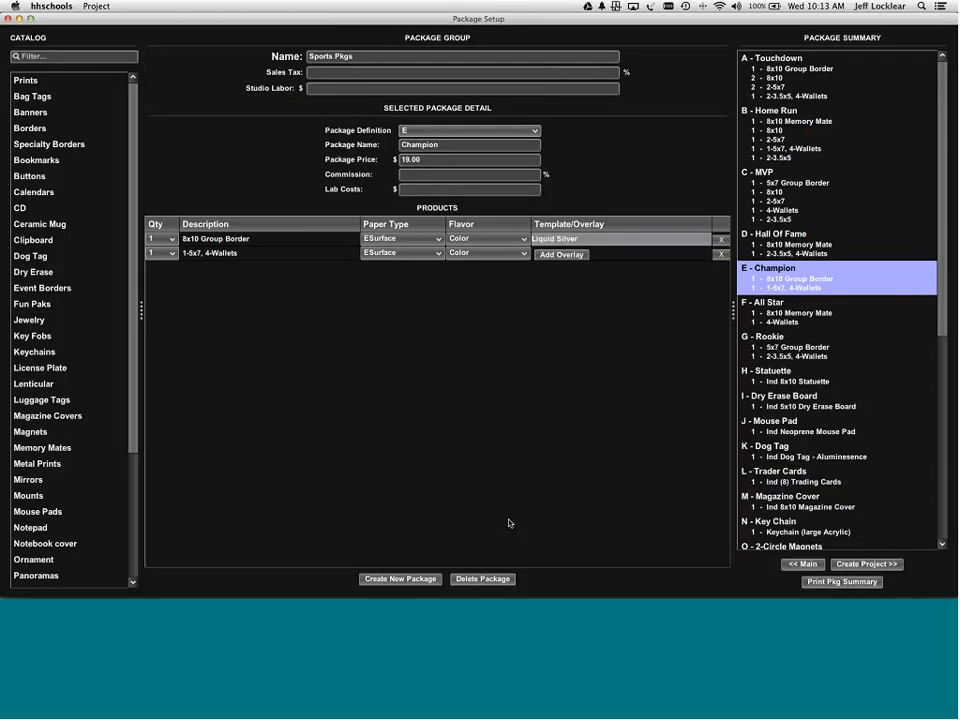
click(802, 565)
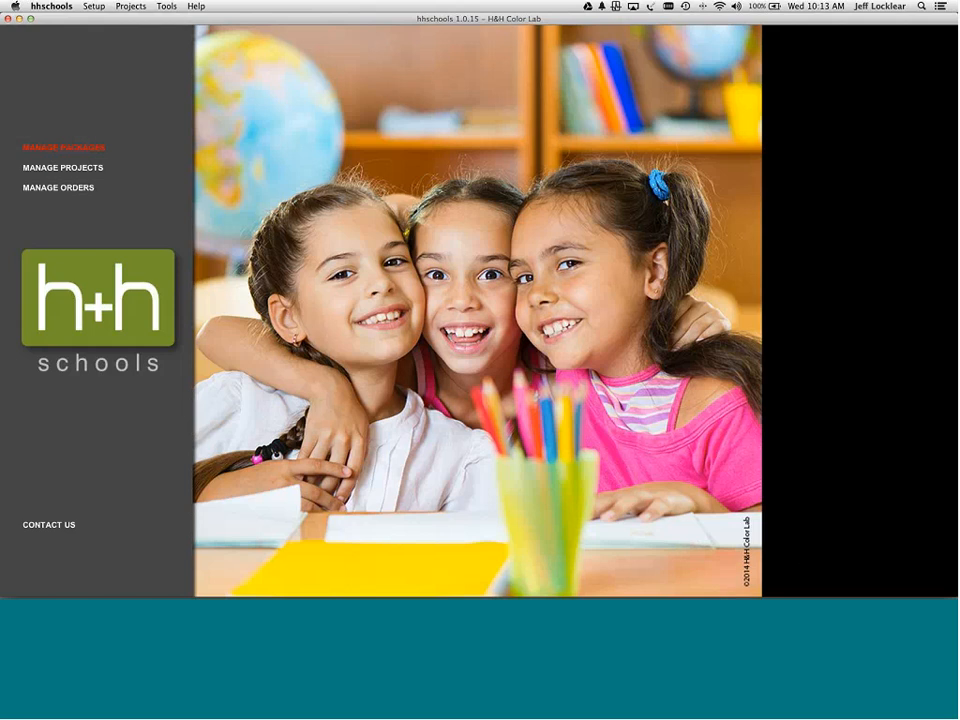
- Create package group 'Copy' using the COPY option with Sports Academy as the source
click(87, 149)
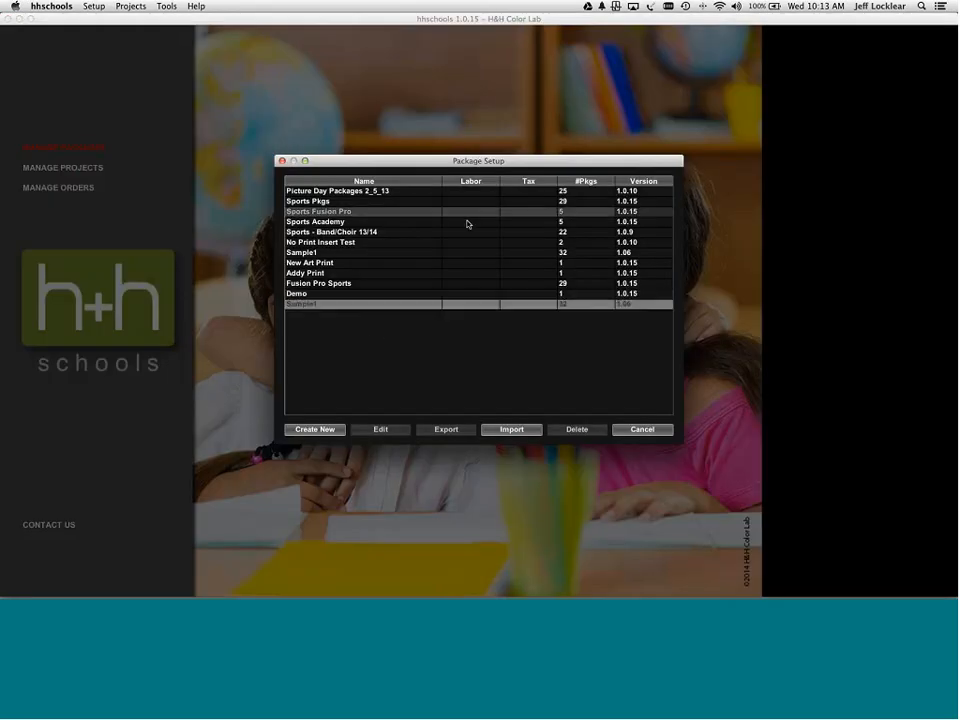
click(323, 222)
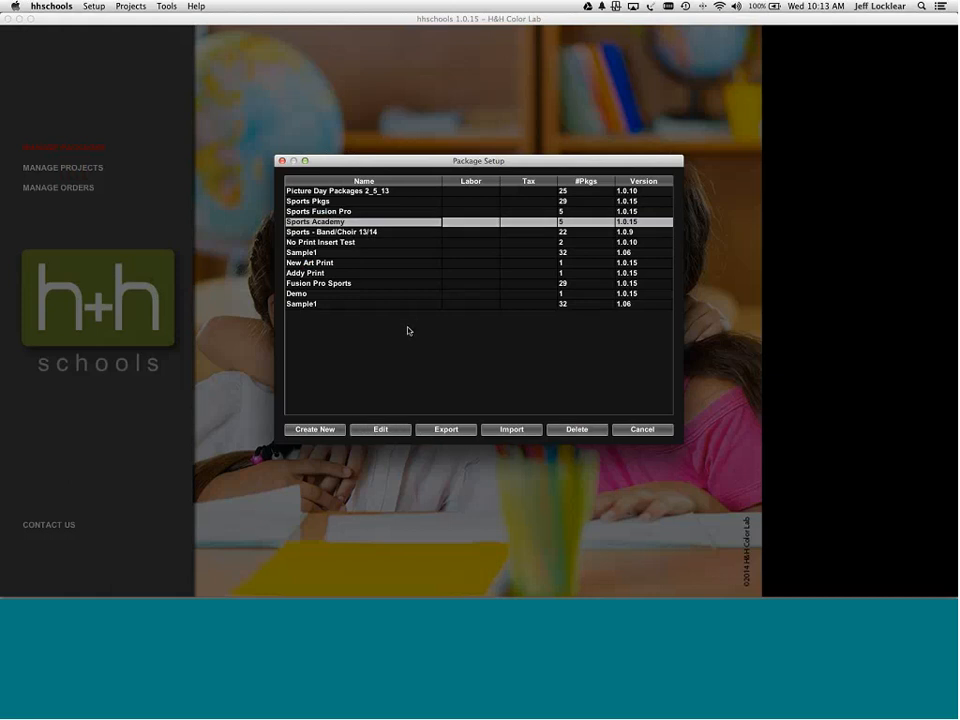
click(318, 430)
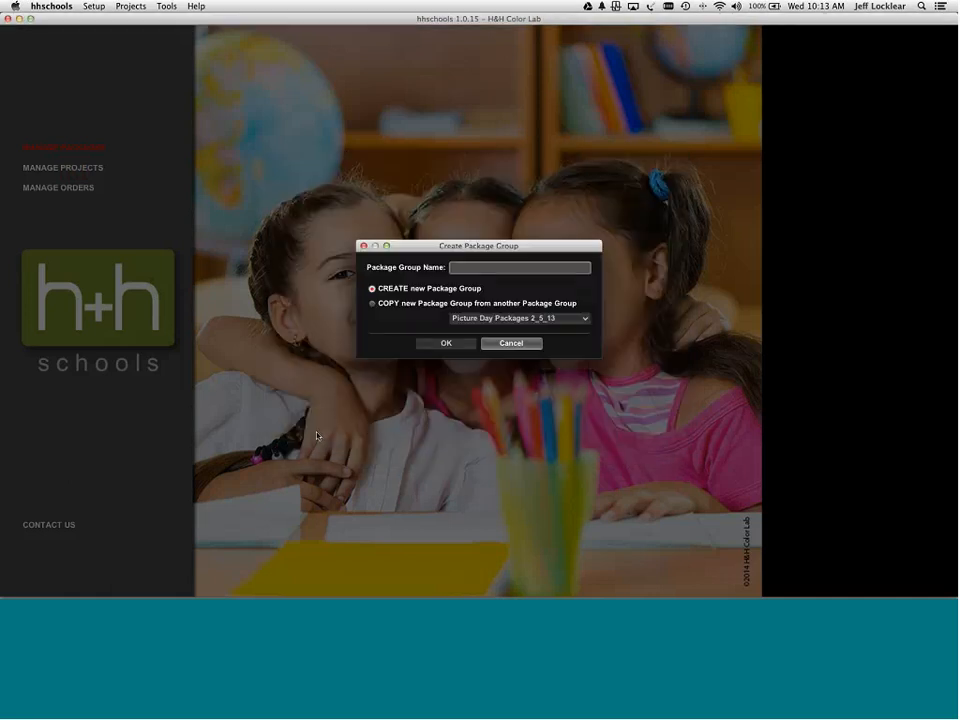
click(382, 304)
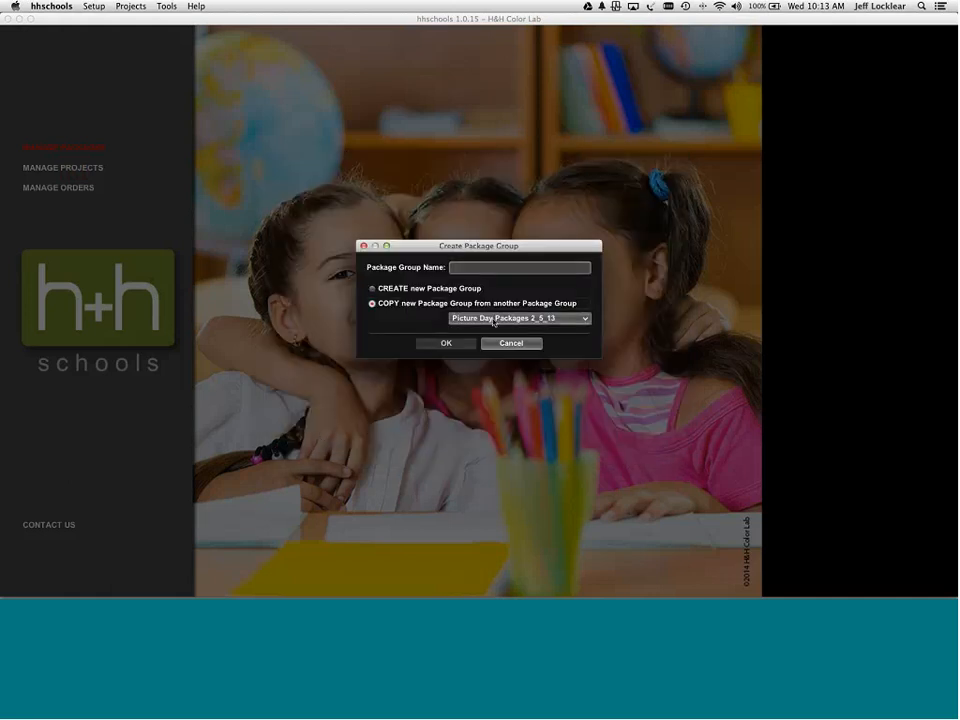
click(577, 318)
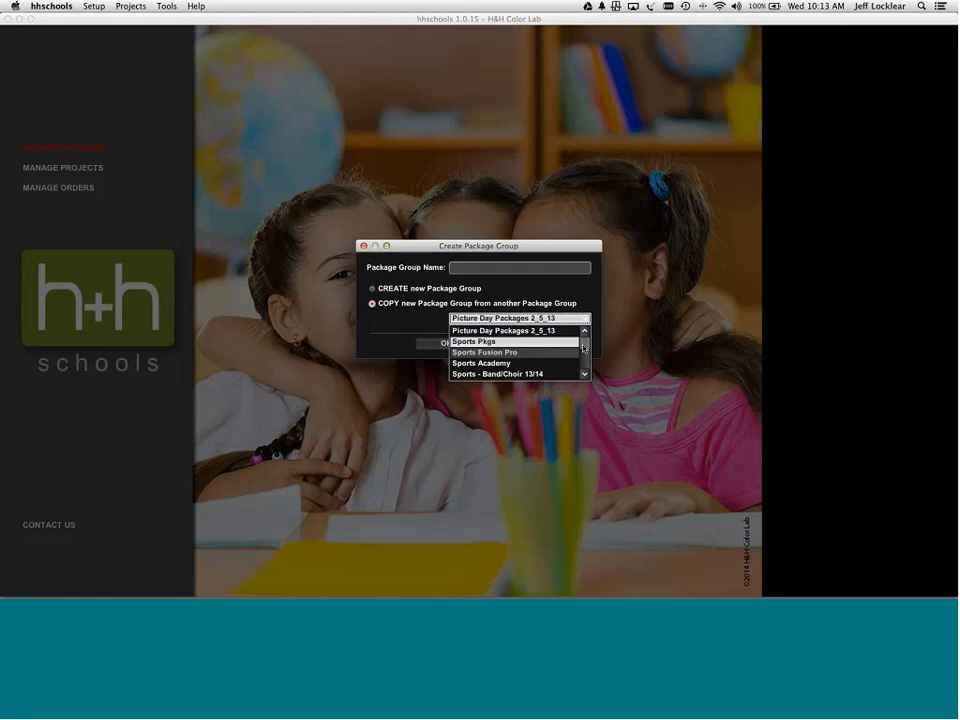
mouse_move(585, 348)
mouse_down()
mouse_move(583, 367)
mouse_move(583, 343)
mouse_up()
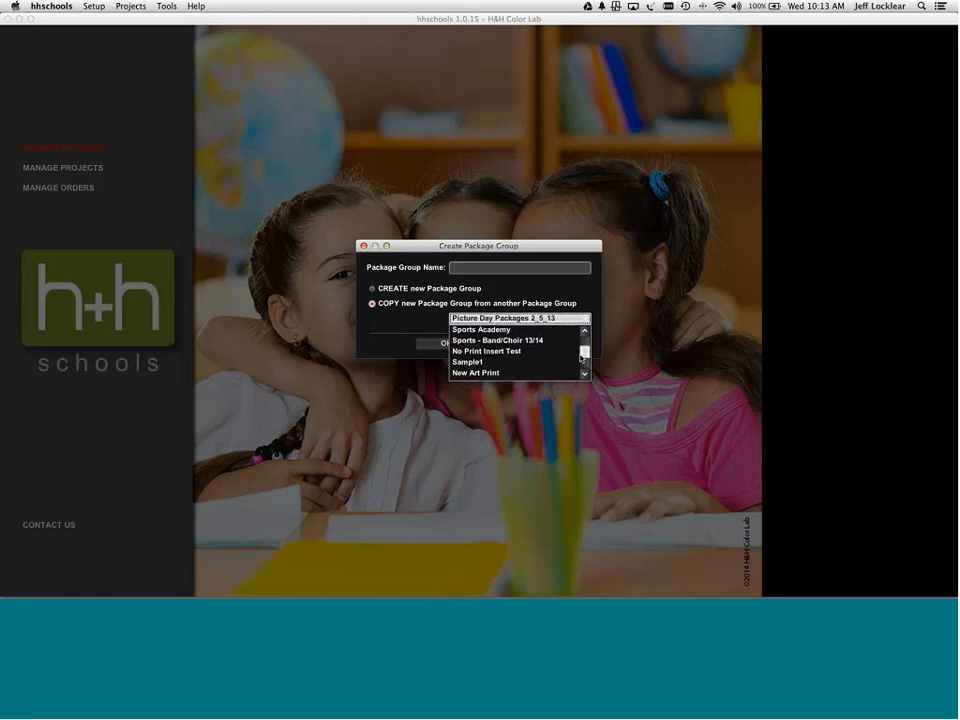
click(519, 331)
click(517, 268)
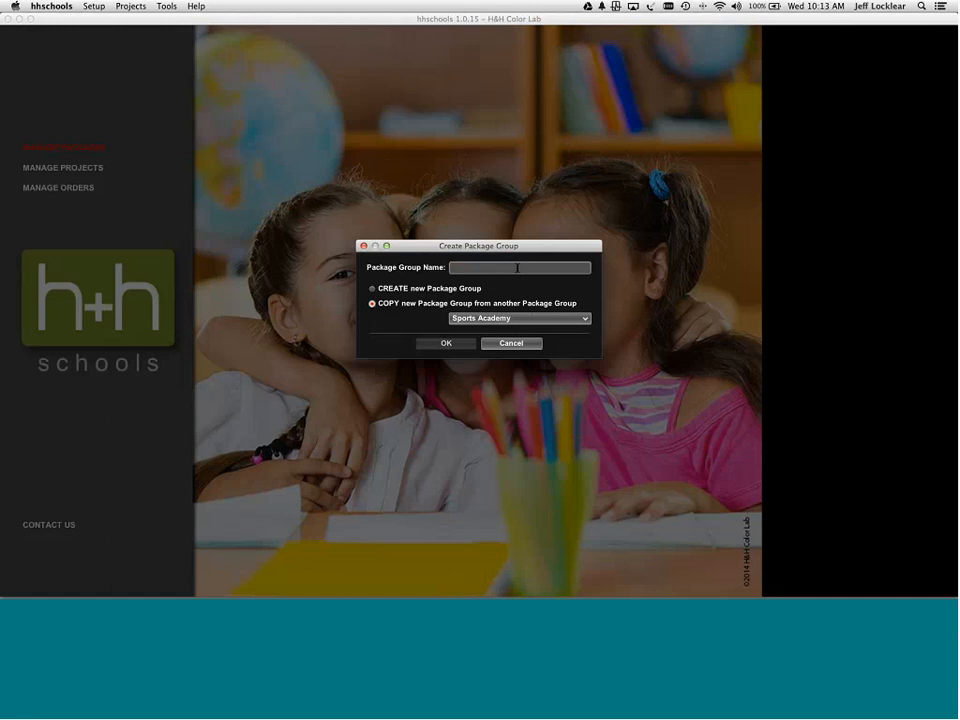
text(Copy)
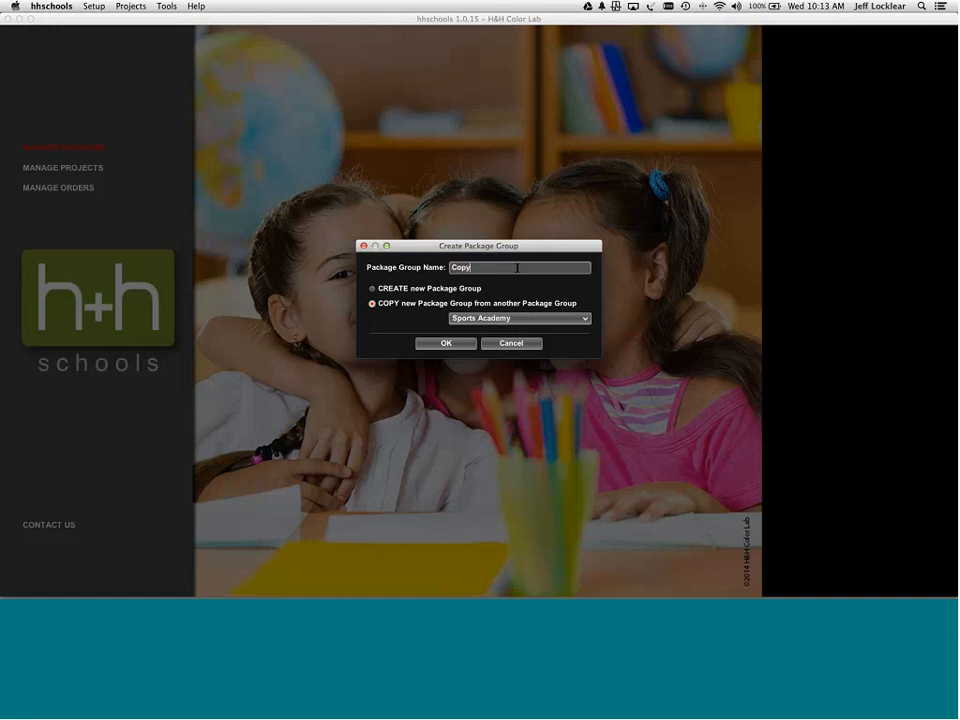
click(464, 345)
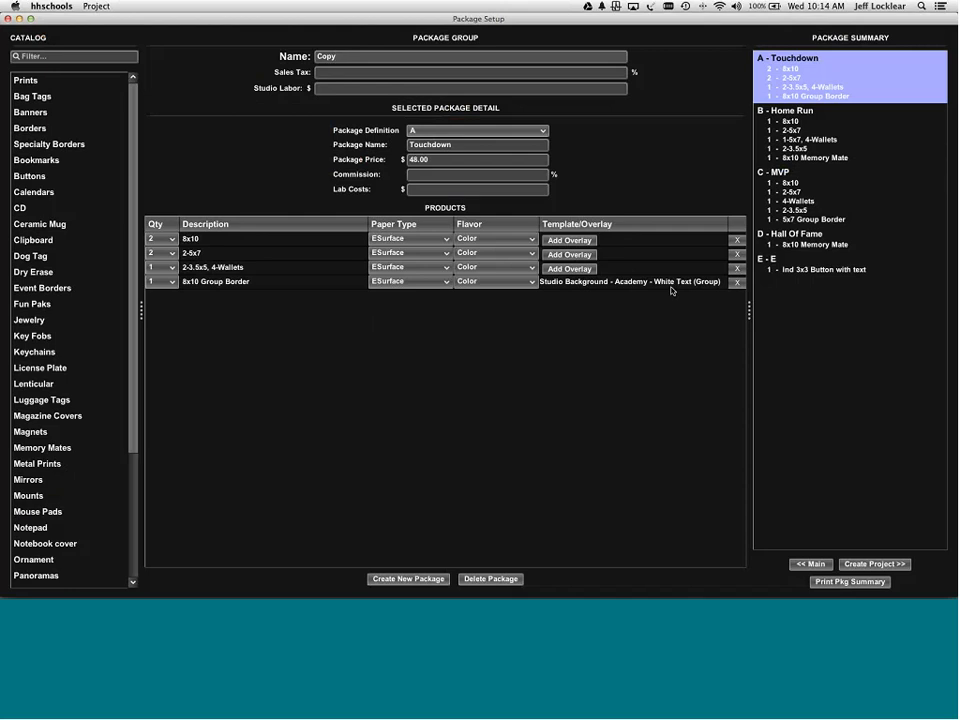
- Filter the catalog by 'fire black' and expand Borders to list its individual and group sizes
click(89, 54)
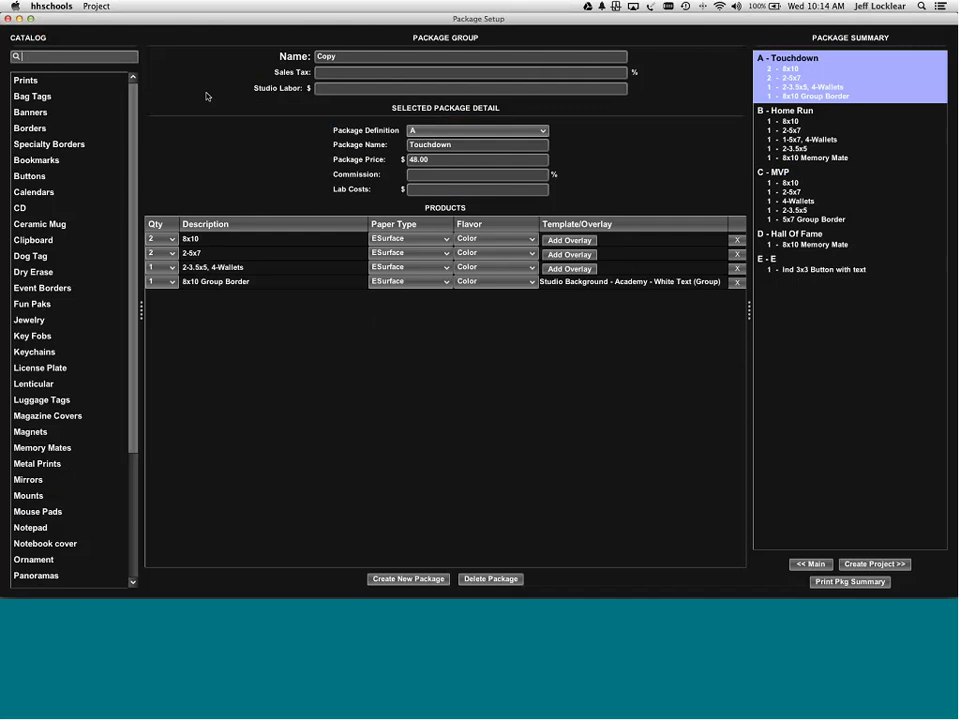
text(fire)
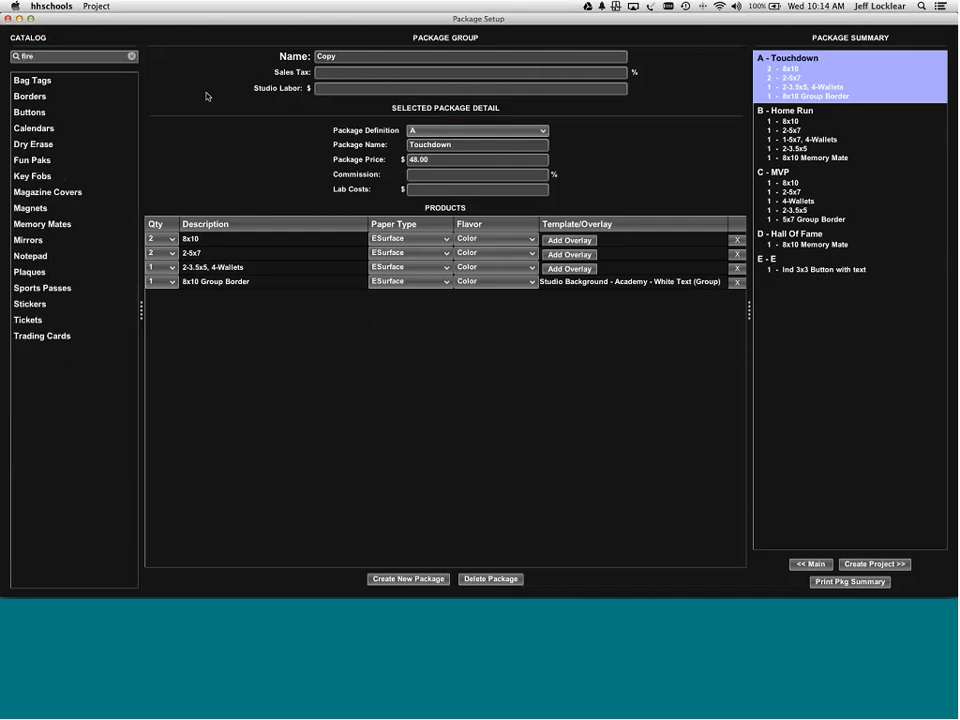
text( black)
click(31, 99)
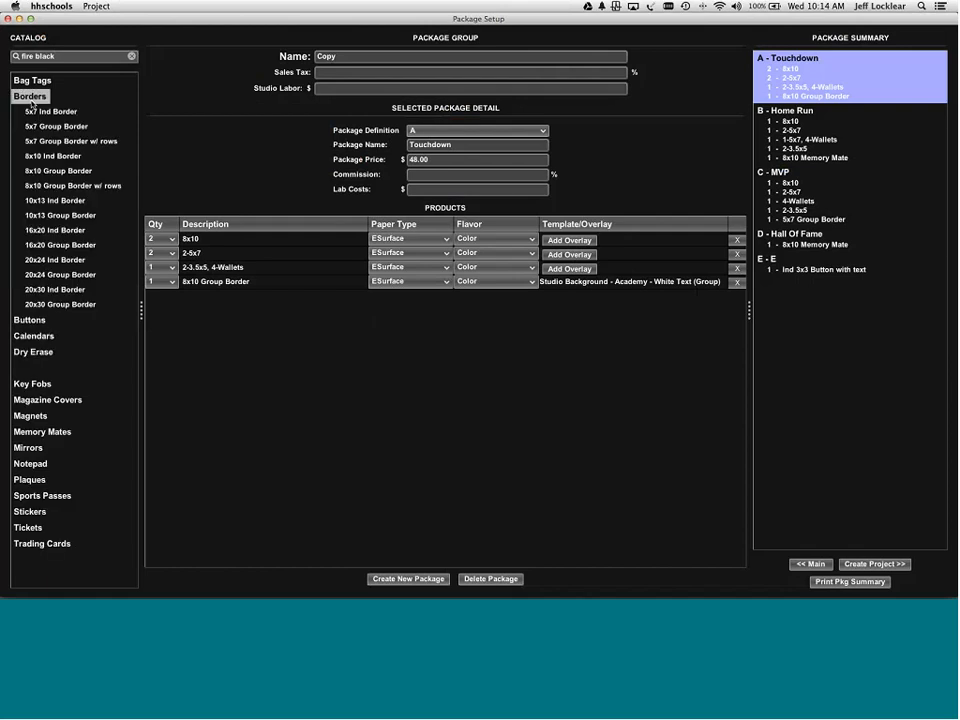
- Replace Touchdown's Studio Background 8x10 Group Border with a Fire Black one printing TeamName on line 1
click(52, 172)
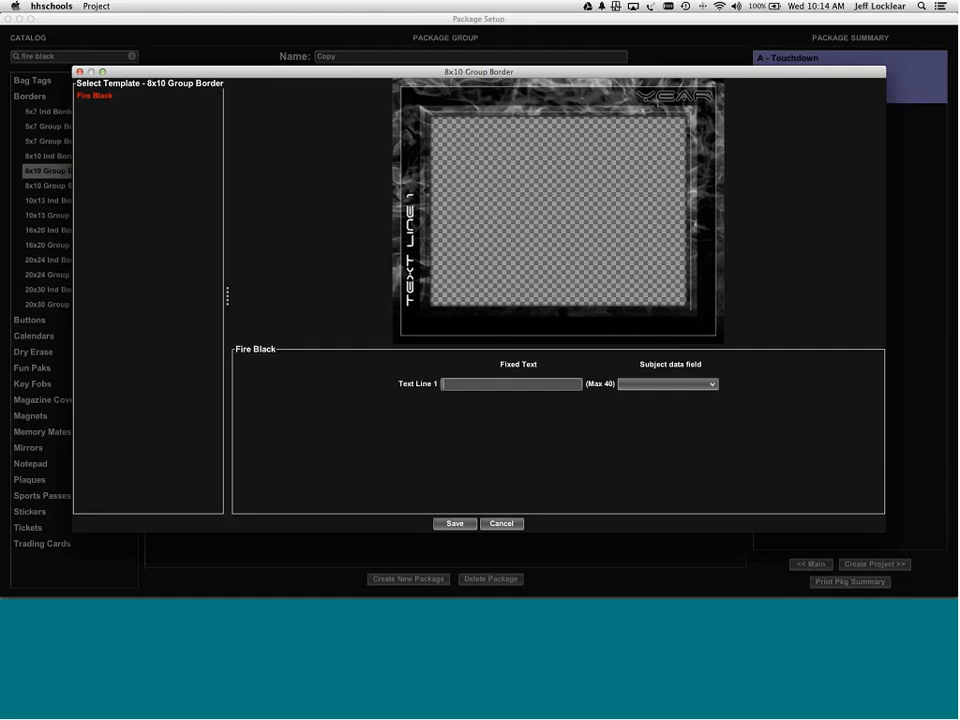
click(654, 384)
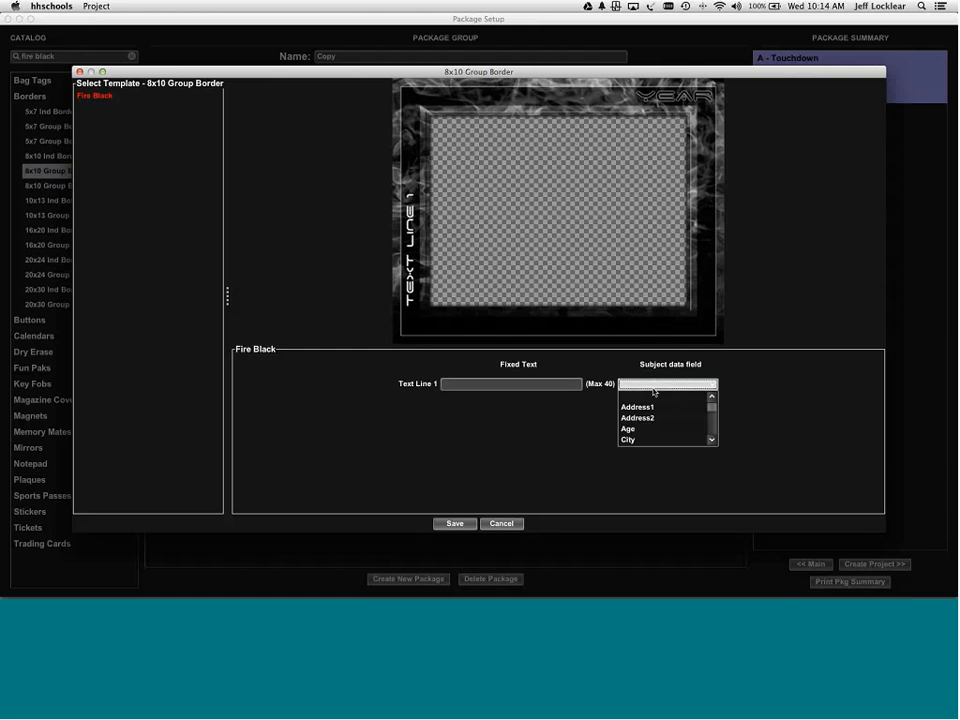
key(t)
key(t)
key(t)
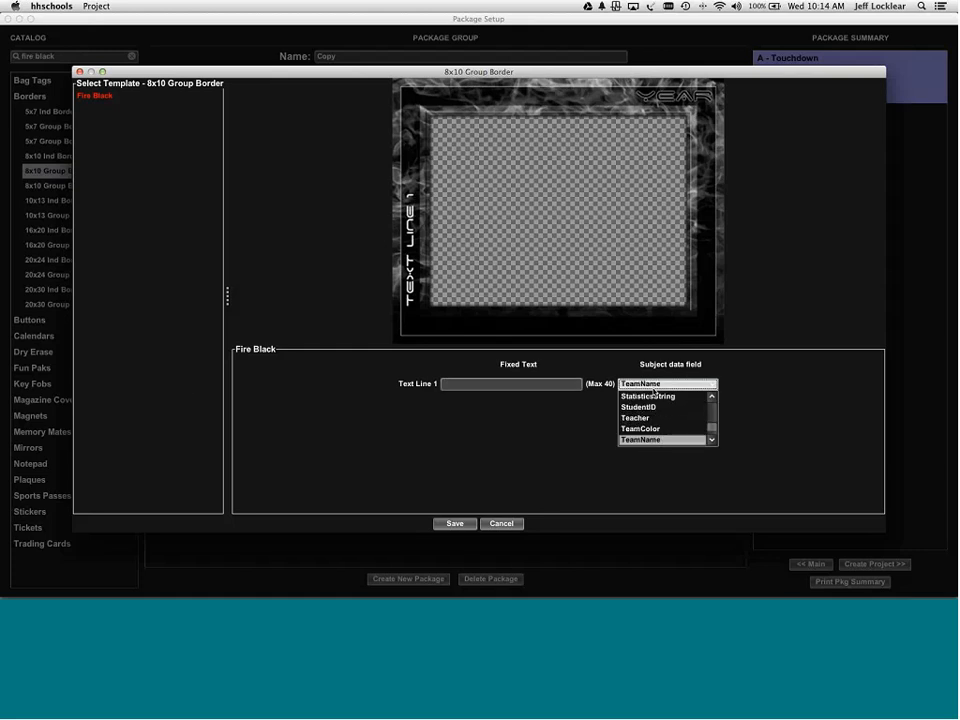
key(Return)
click(454, 523)
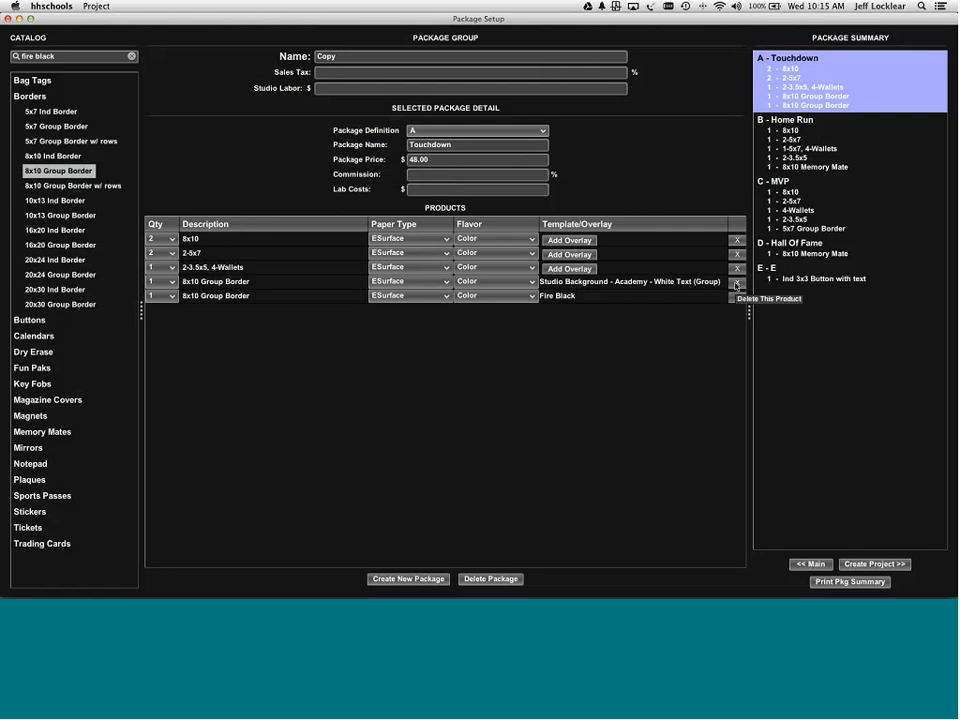
click(737, 285)
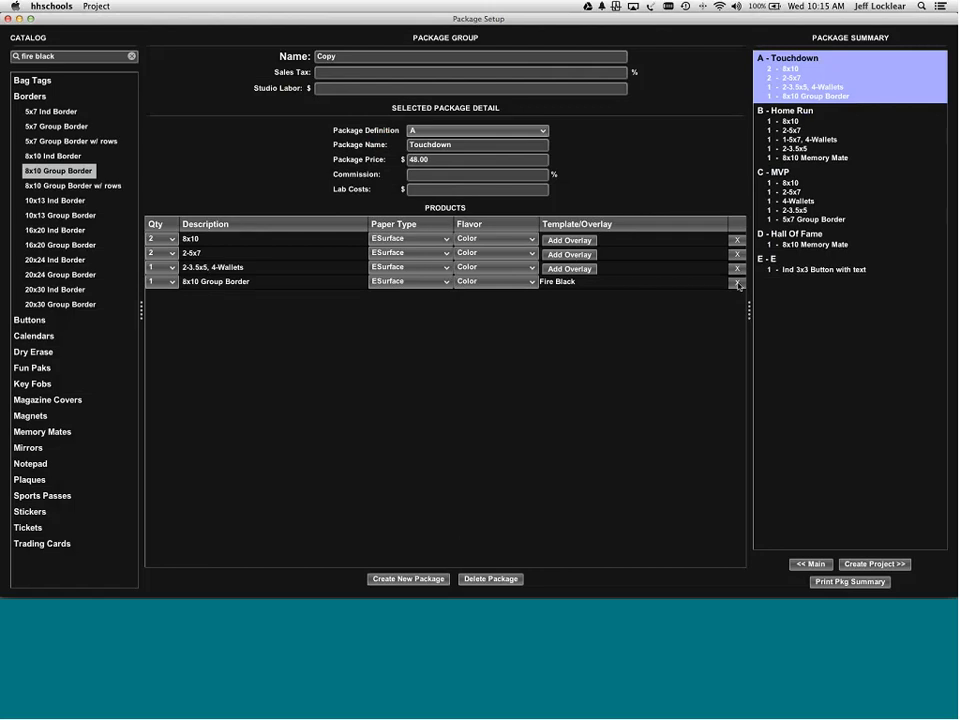
click(785, 112)
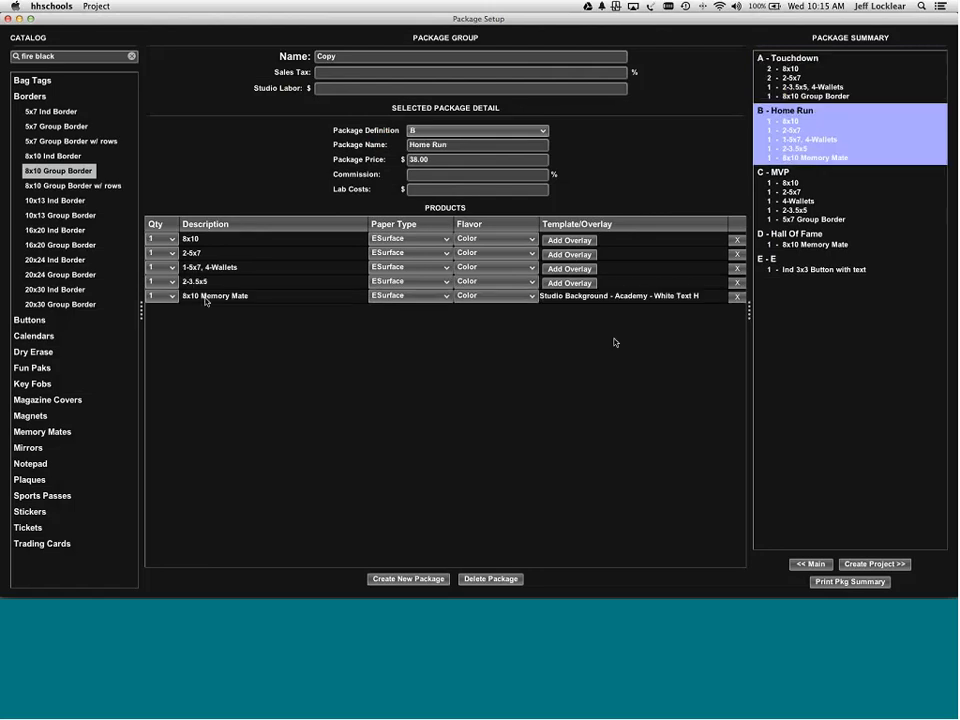
- Add a Fire Black 8x10 Memory Mate with text lines FirstName, LastName and TeamName
click(45, 432)
double_click(57, 450)
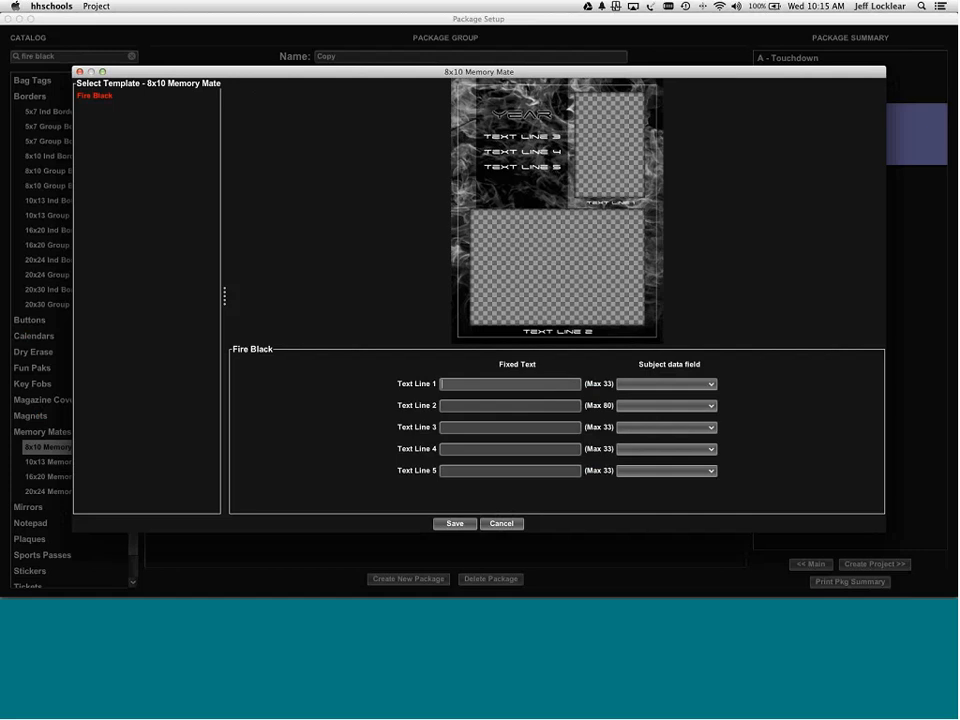
click(659, 386)
scroll(662, 420, down, 3)
click(660, 439)
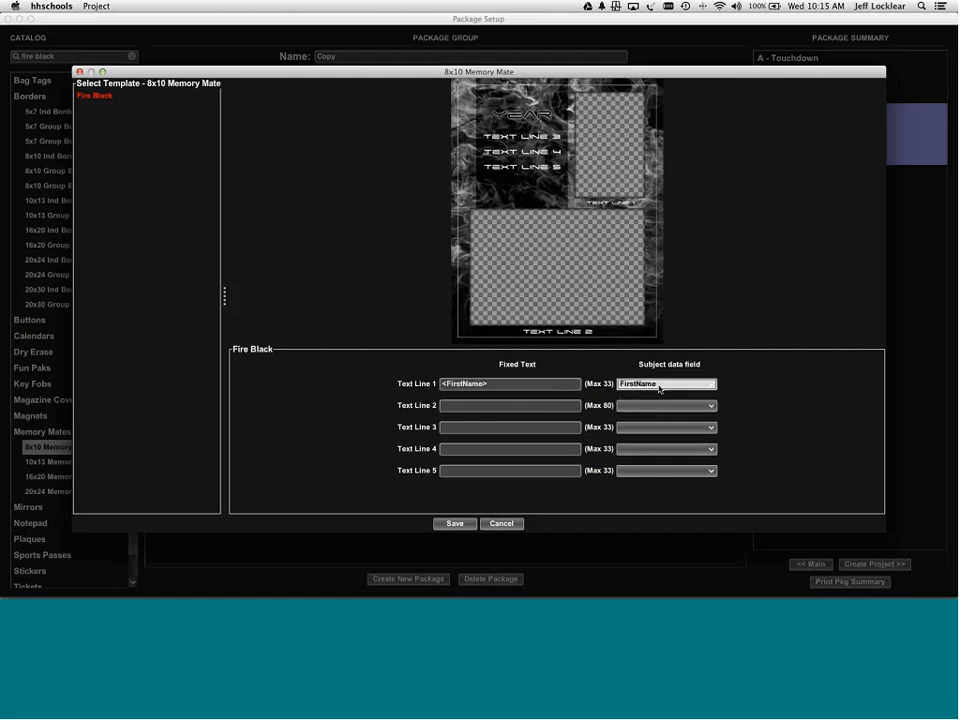
click(661, 407)
scroll(661, 410, down, 5)
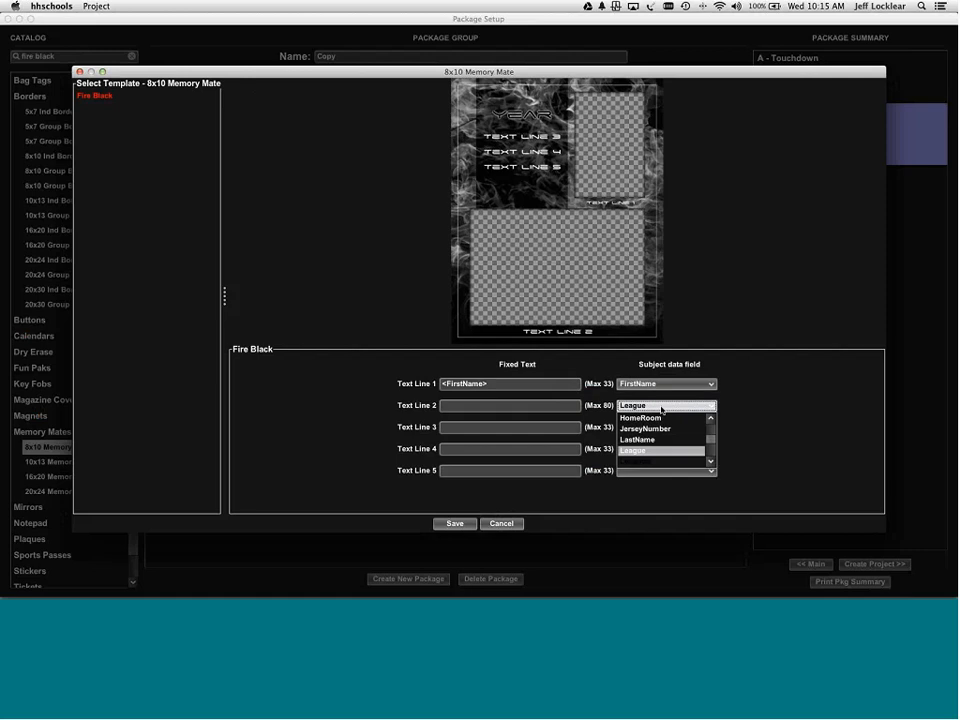
scroll(661, 408, up, 2)
click(661, 408)
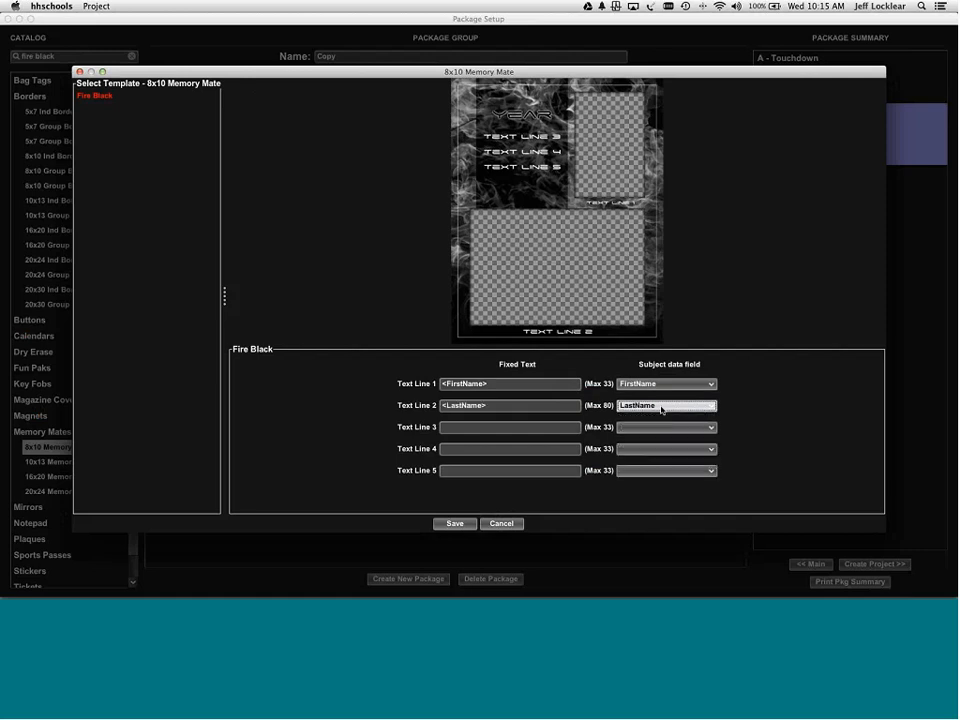
click(662, 427)
scroll(665, 433, down, 10)
scroll(665, 433, down, 2)
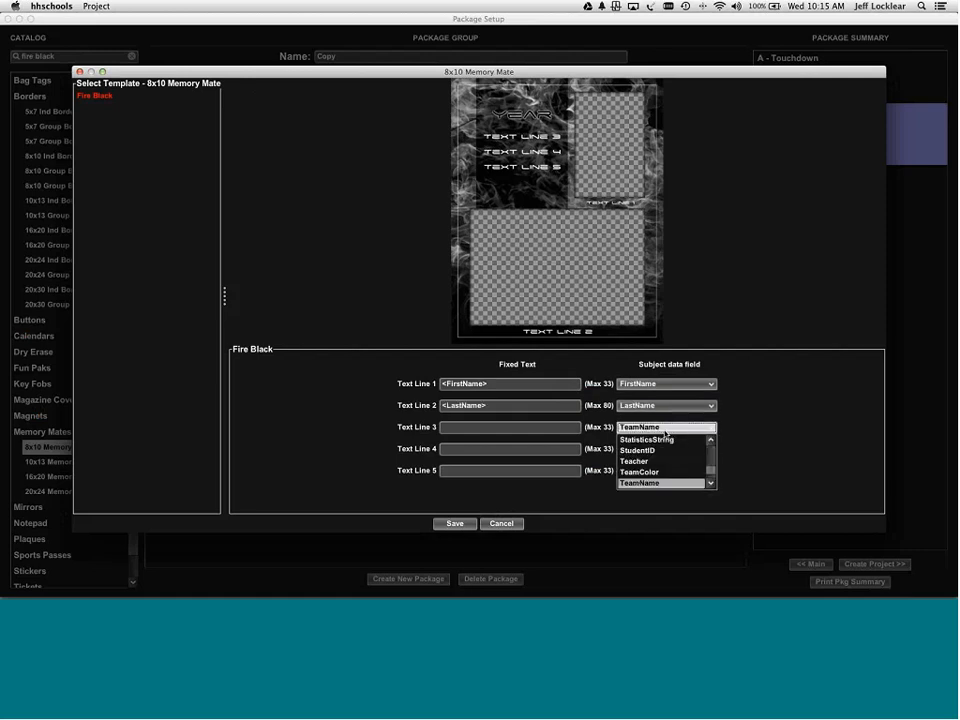
click(664, 431)
click(455, 524)
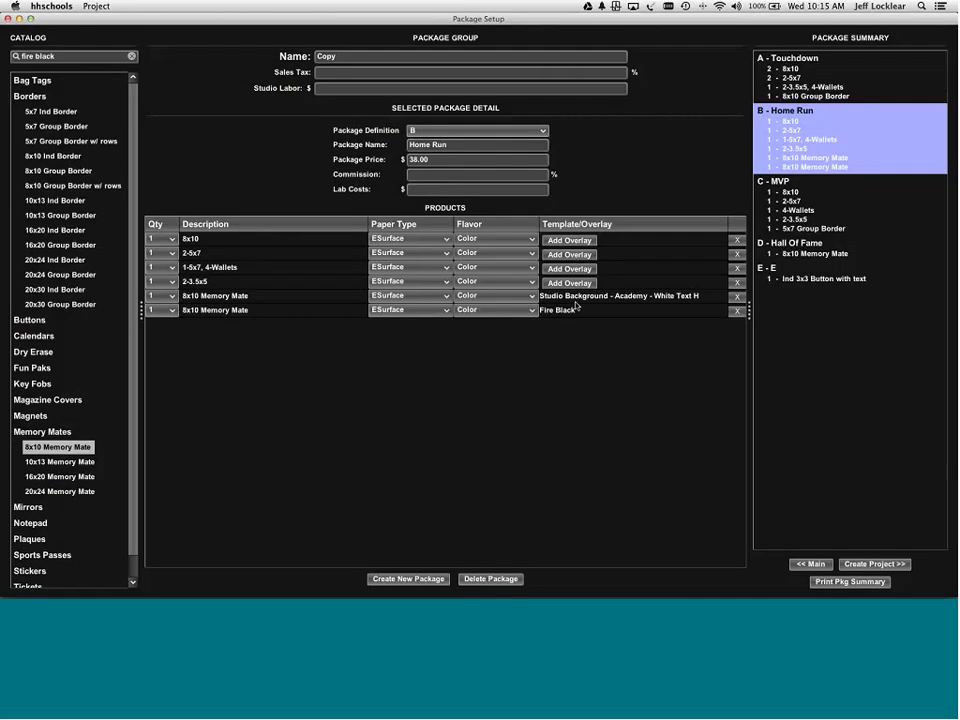
- Delete the Studio Background 8x10 Memory Mate from the Home Run package
click(577, 297)
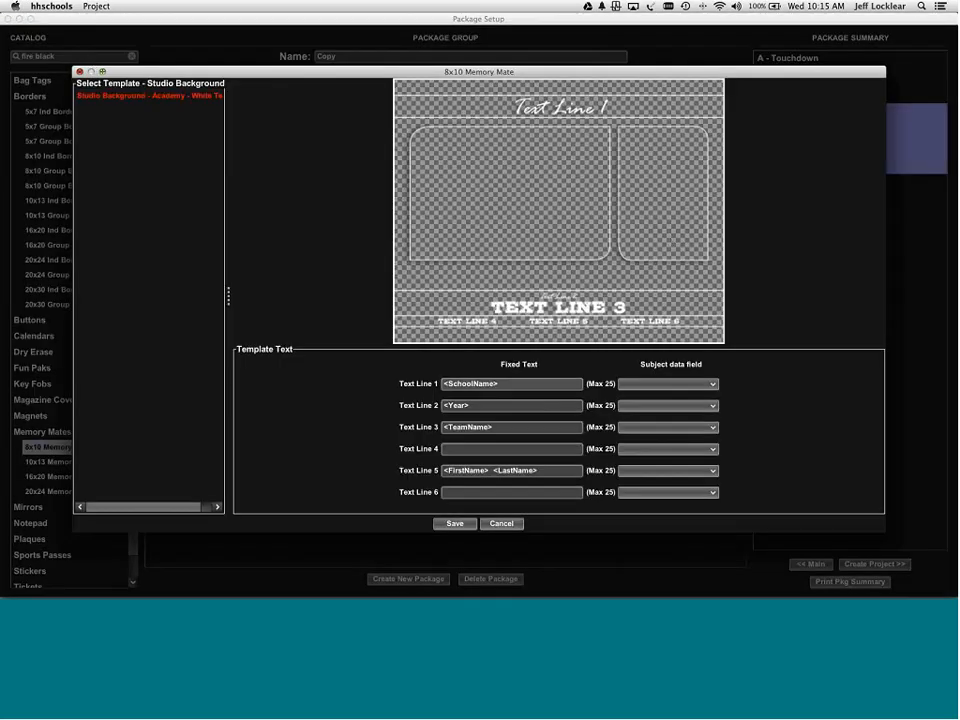
click(81, 71)
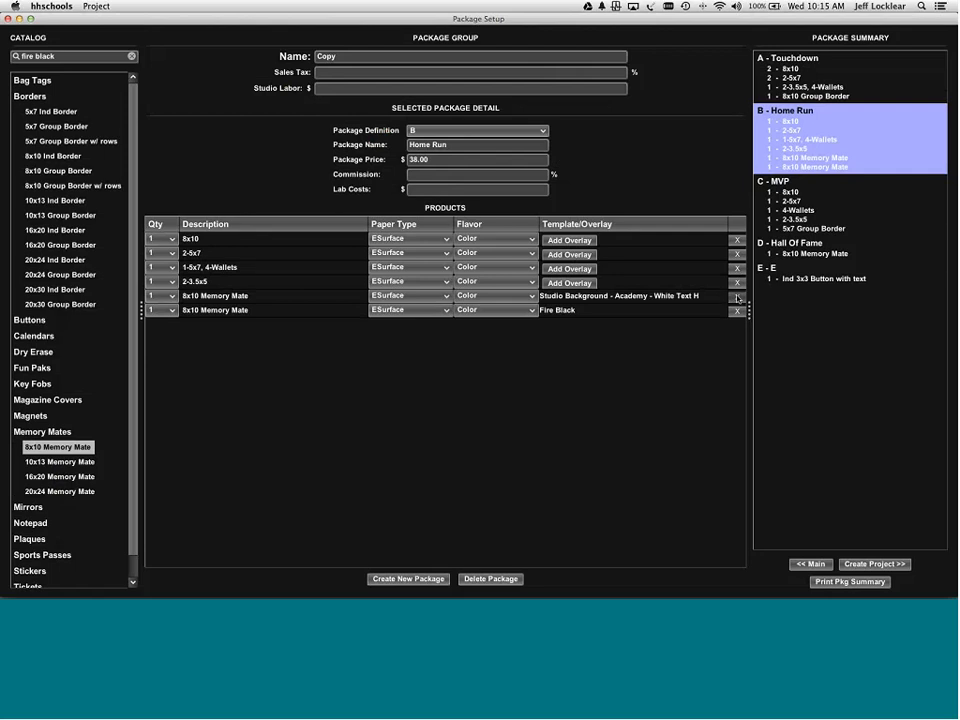
click(737, 296)
click(787, 176)
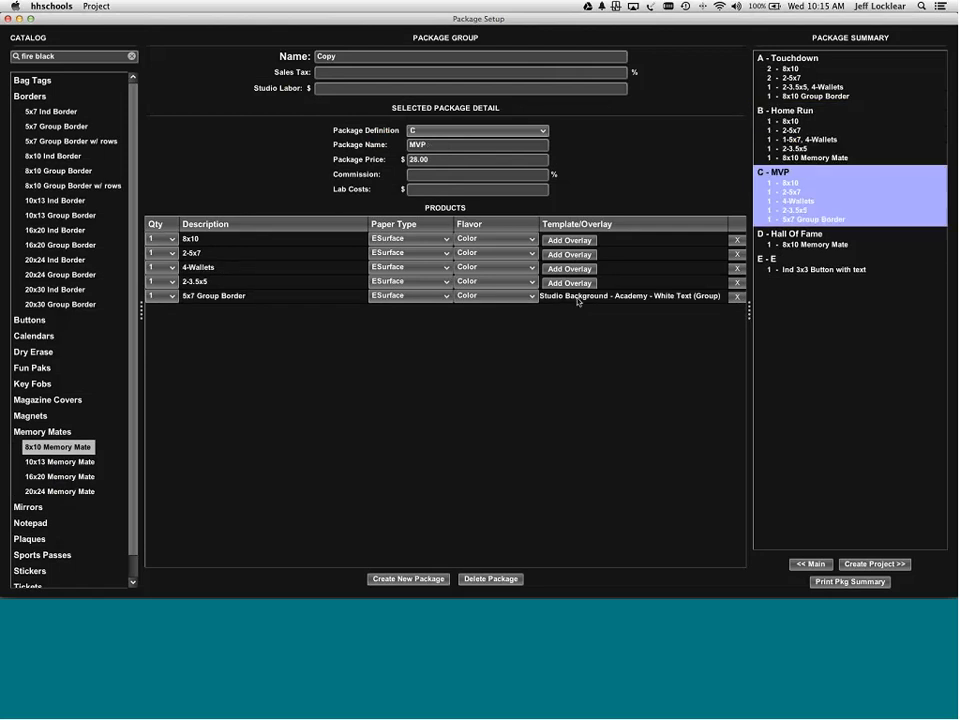
- Add a Fire Black 5x7 Group Border with text line 1 set to TeamName, deleting the Studio Background one
double_click(62, 126)
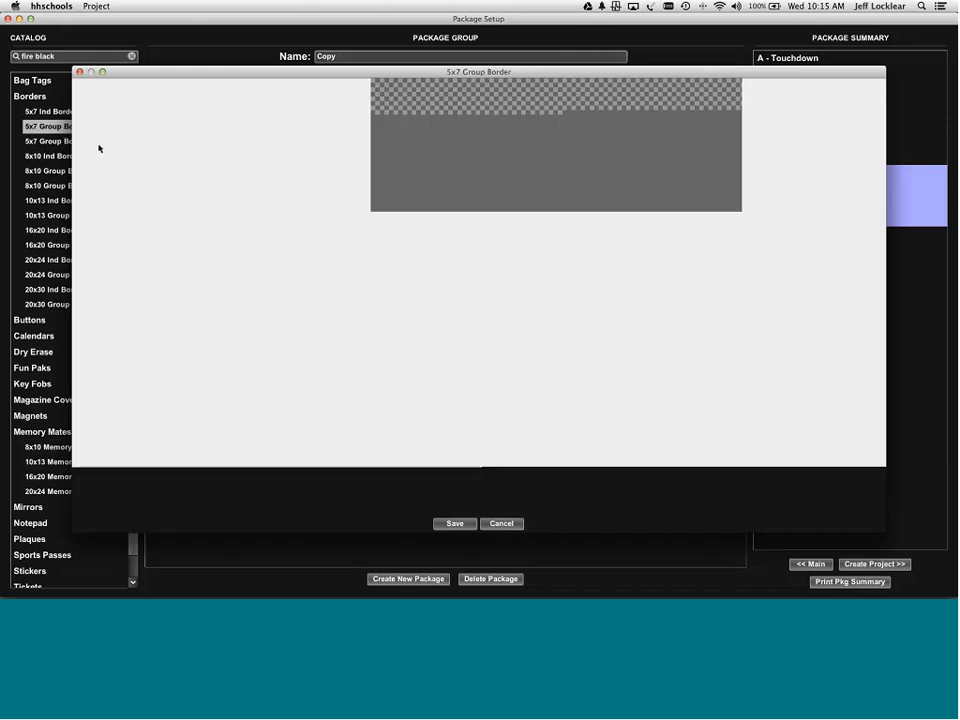
click(638, 384)
key(t)
key(t)
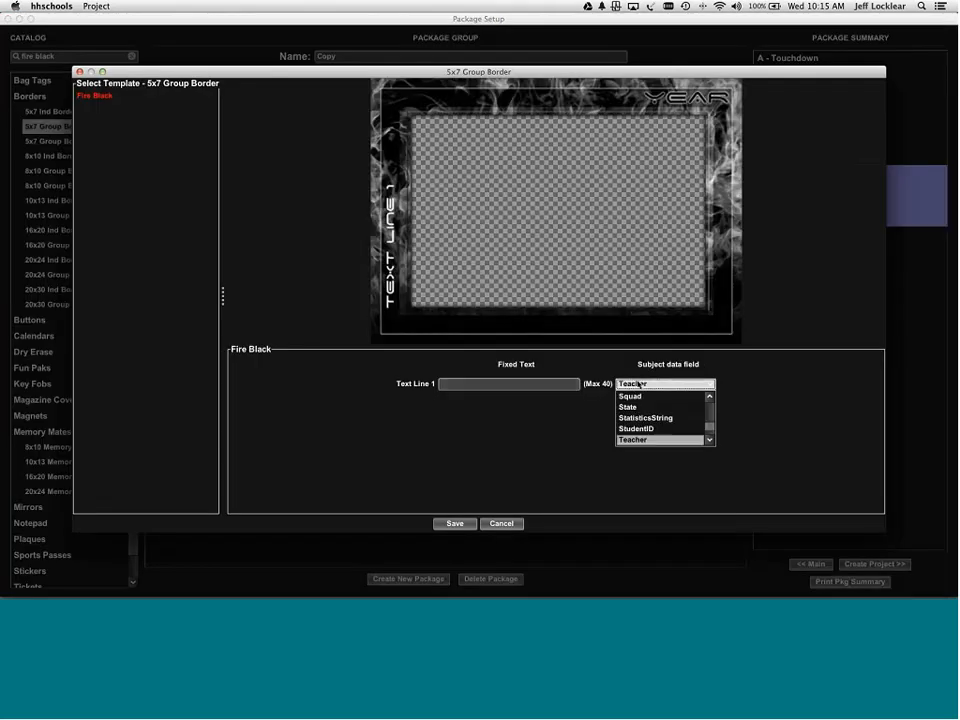
key(t)
key(Return)
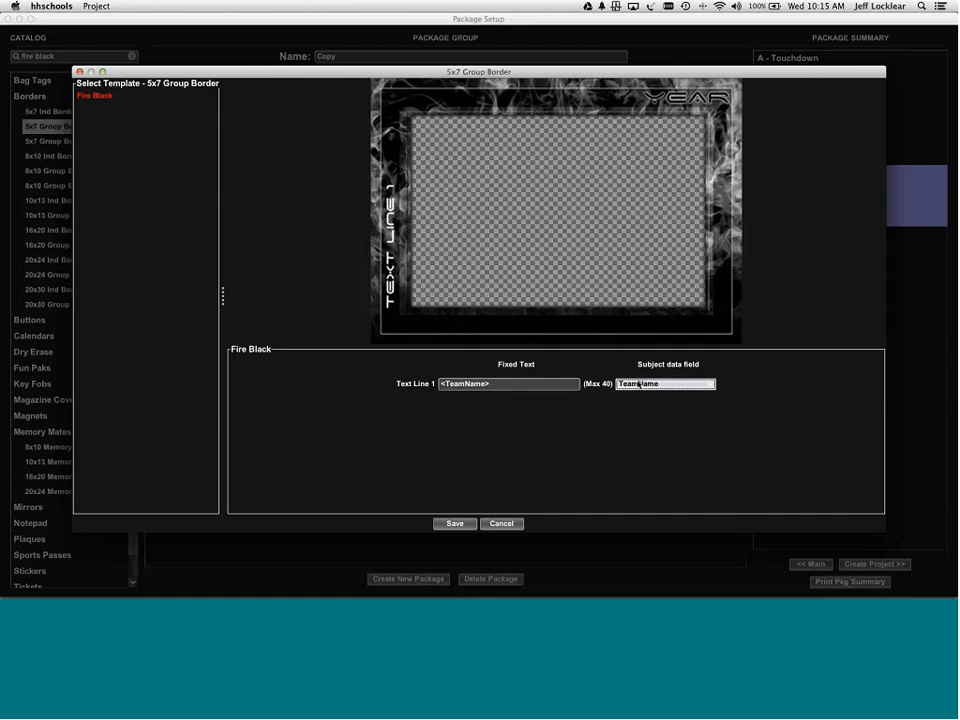
click(460, 525)
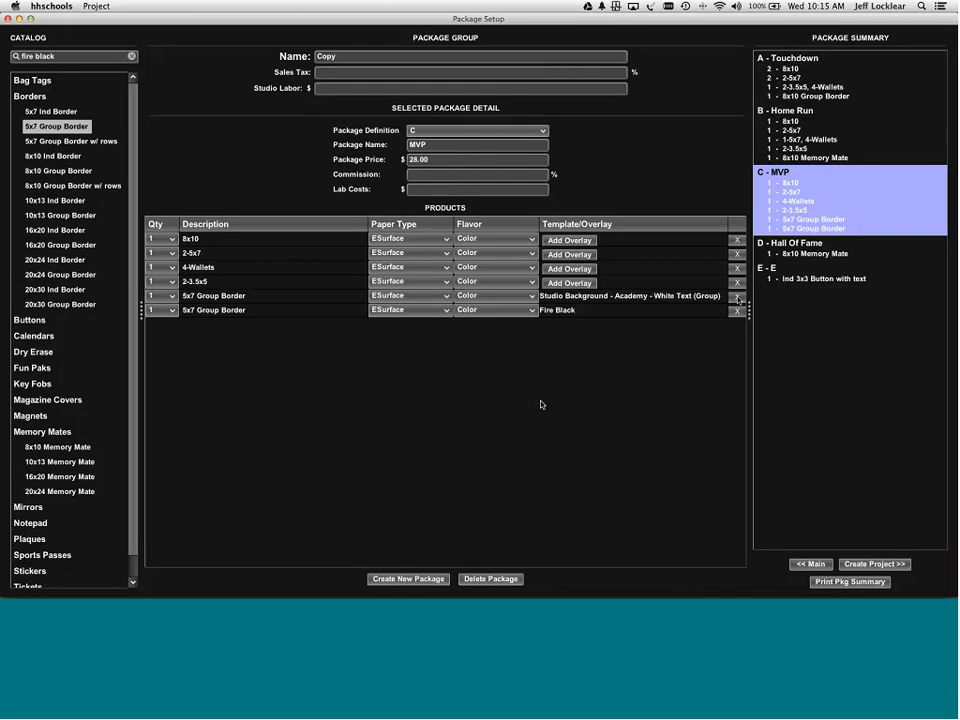
click(737, 297)
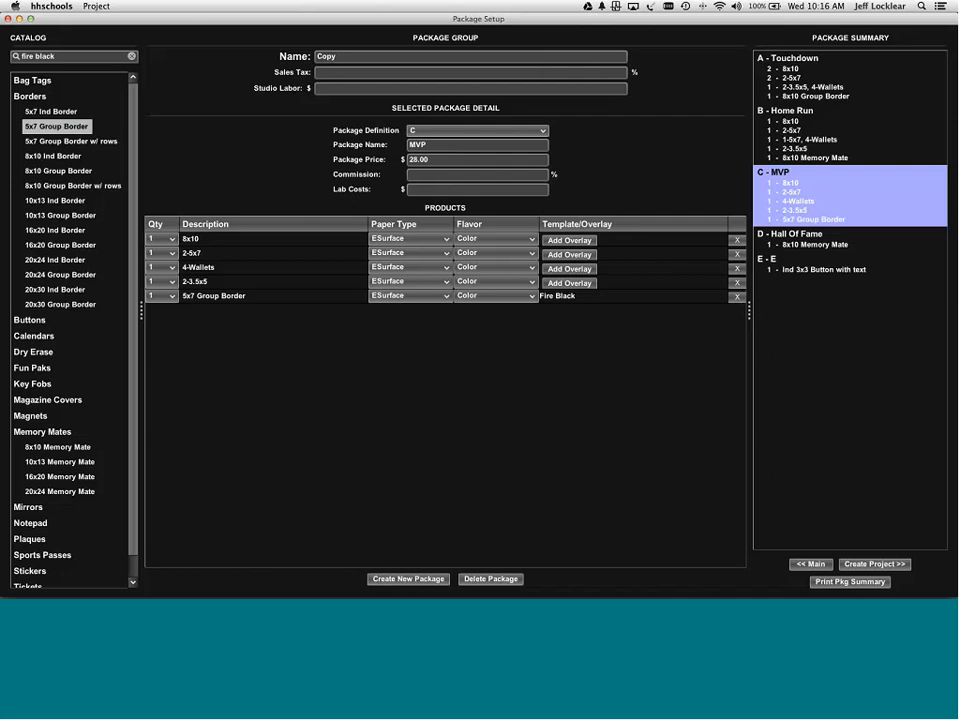
- Create a new package group 'red fire' containing a package named 'A'
click(808, 565)
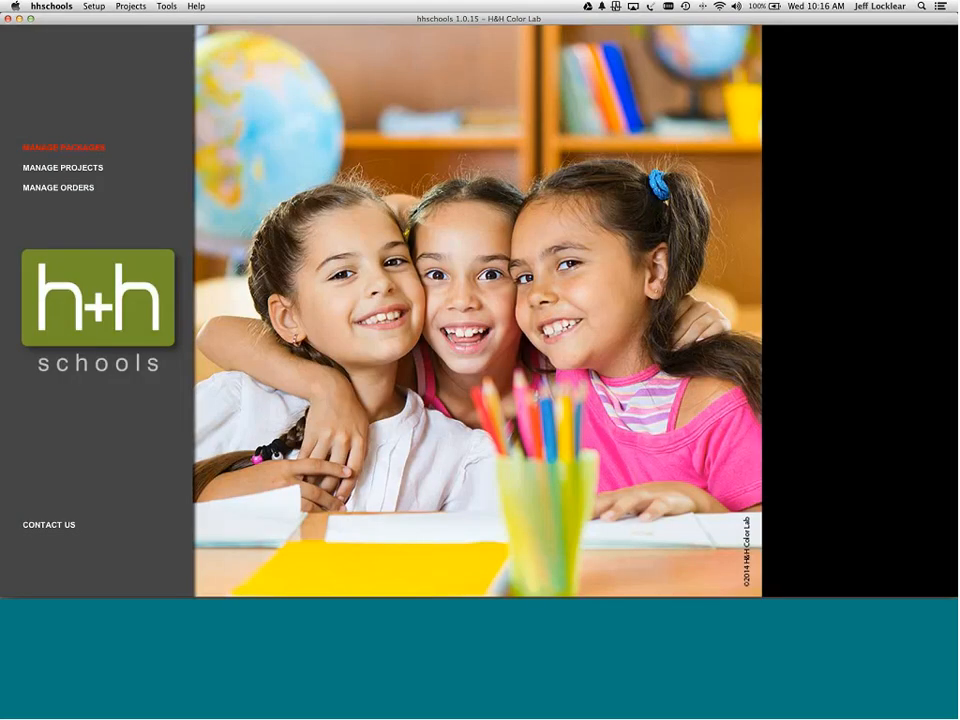
click(72, 151)
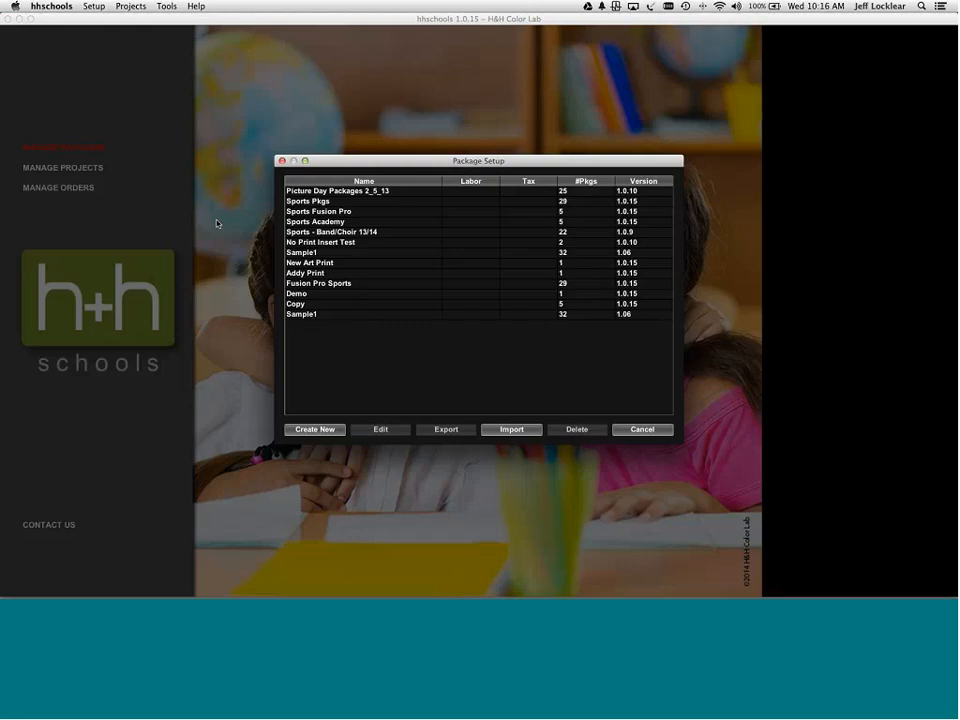
click(316, 429)
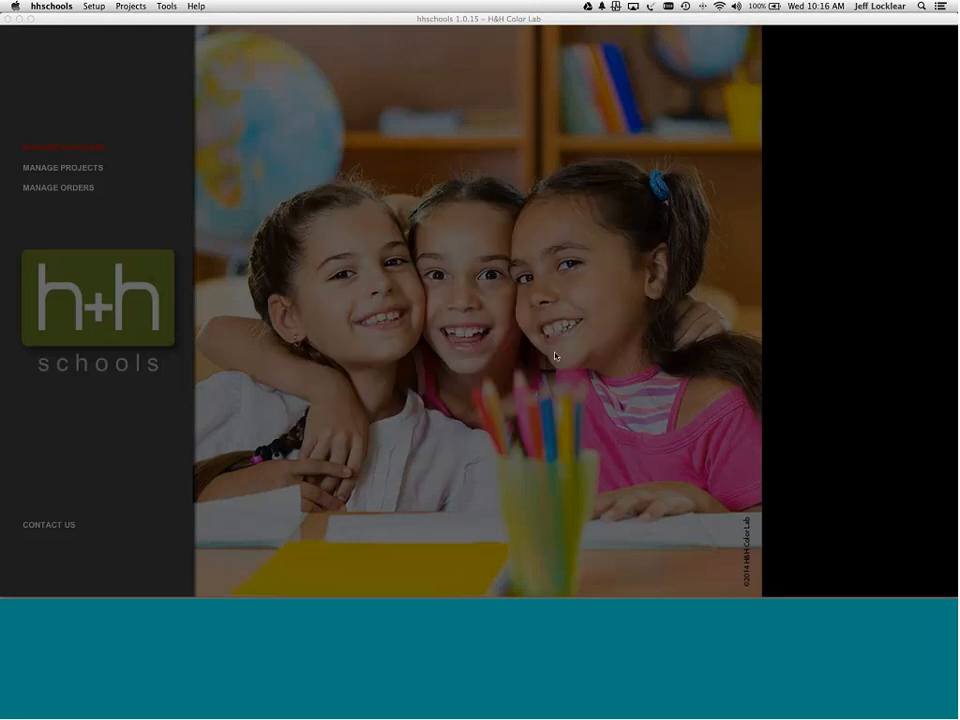
text(red)
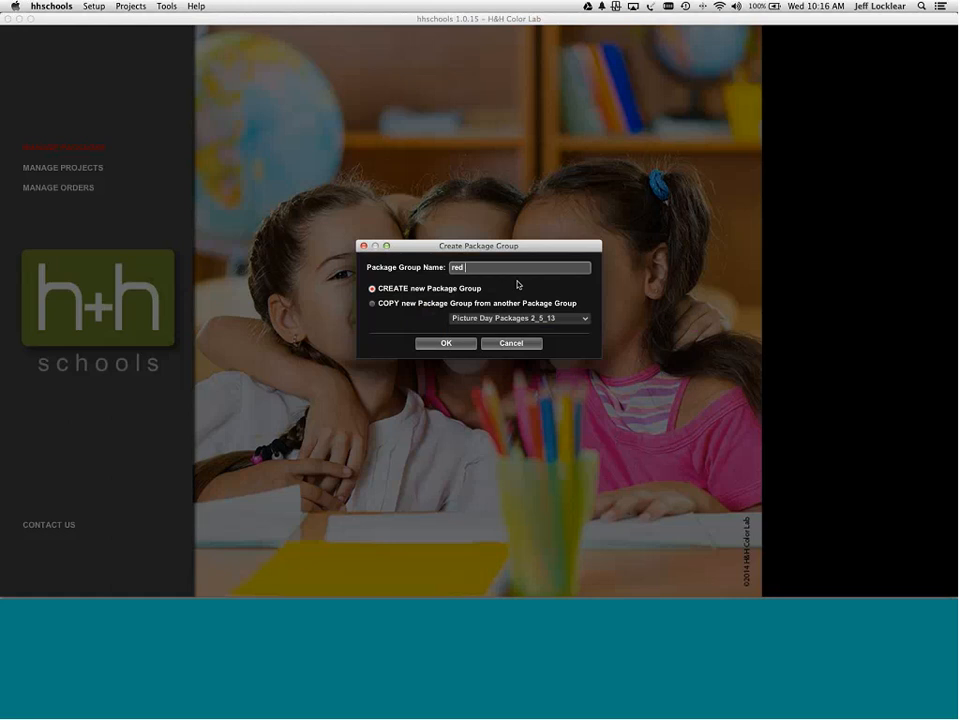
text( fire)
click(446, 343)
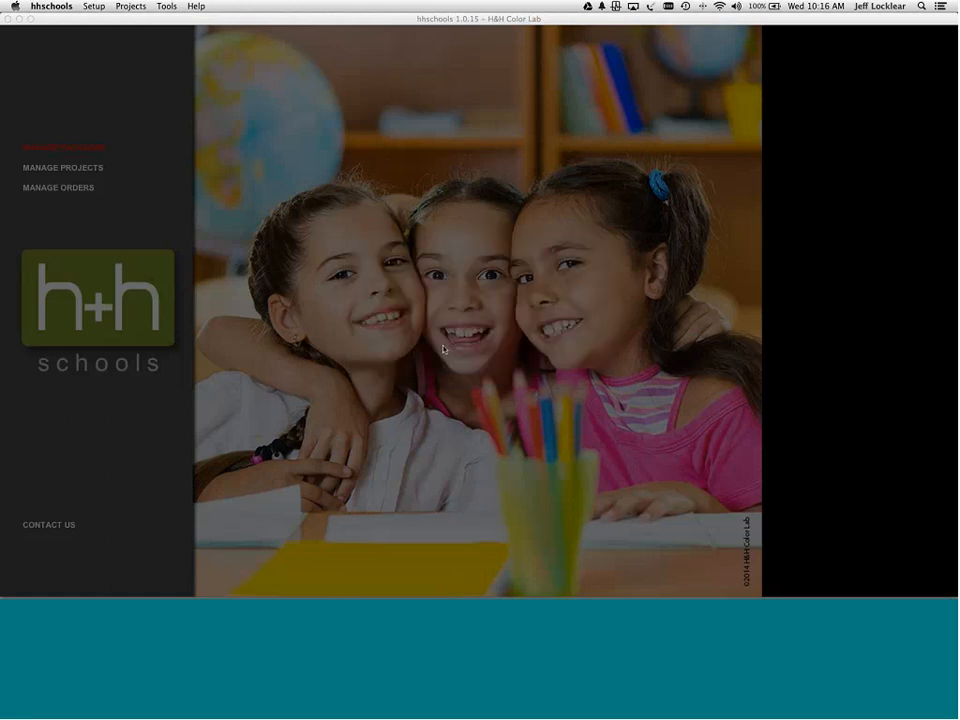
click(481, 252)
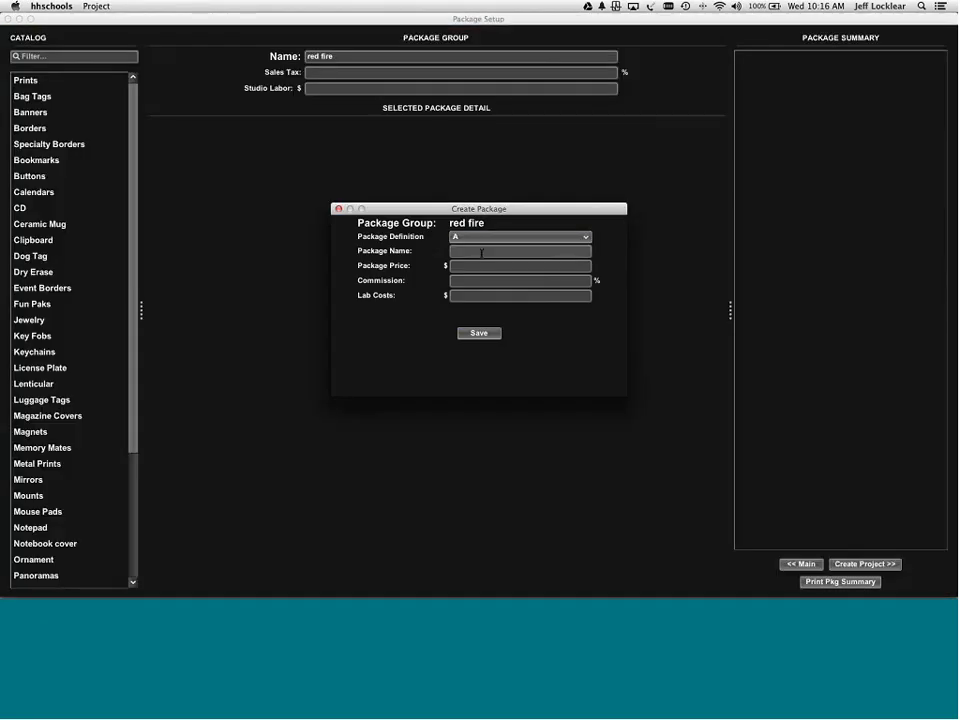
text(A)
click(478, 333)
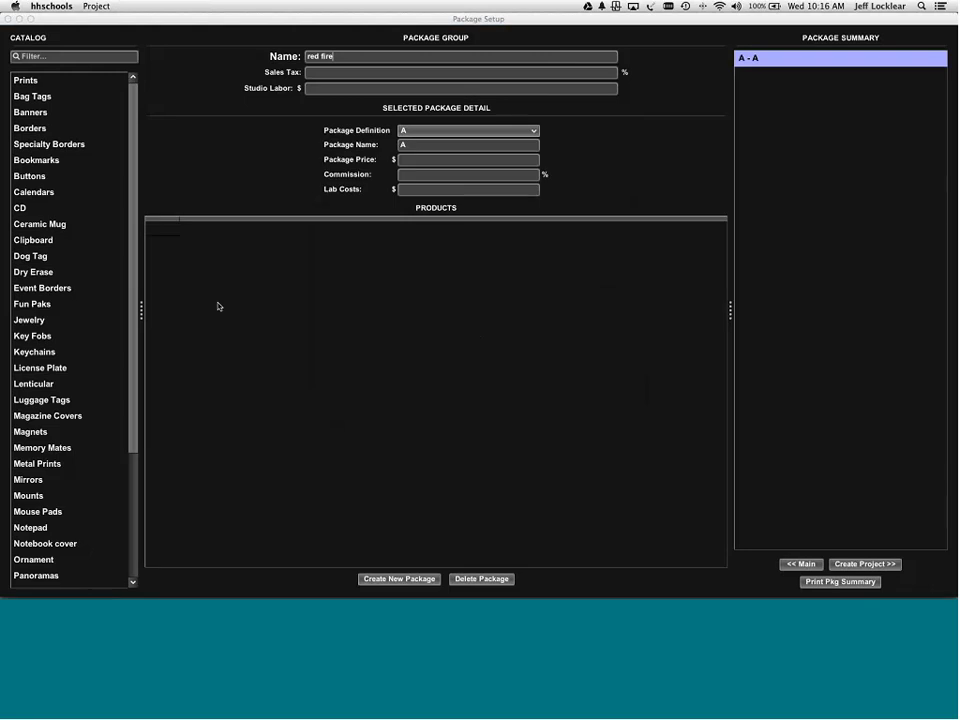
- Search the catalog for 'fire red', view its 5x7 Group Border, then clear the search filter
click(38, 55)
text(fir)
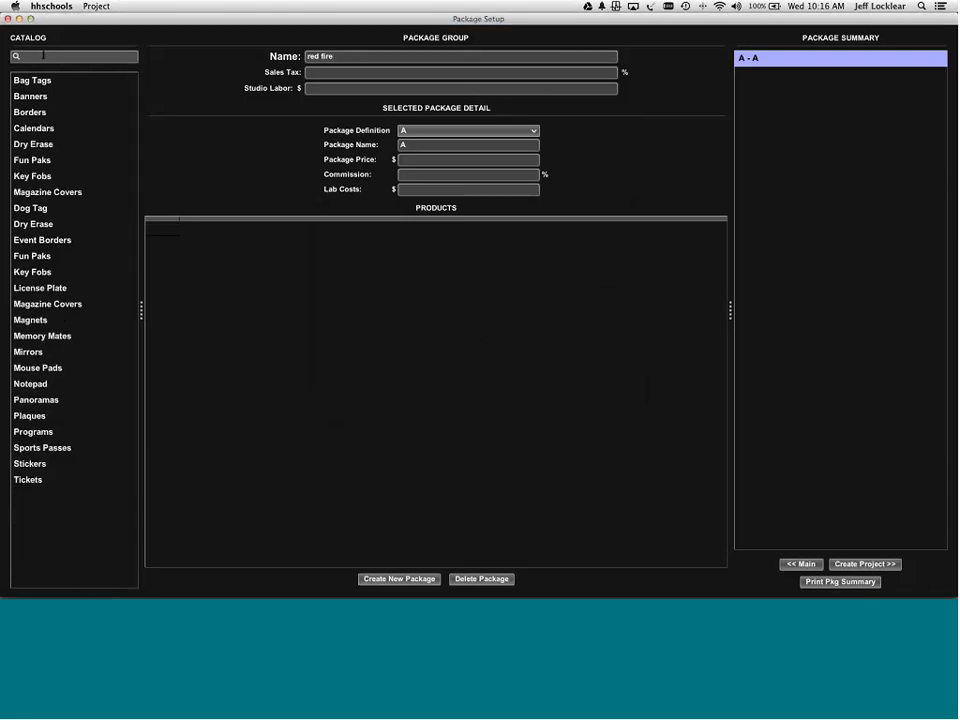
text(e red)
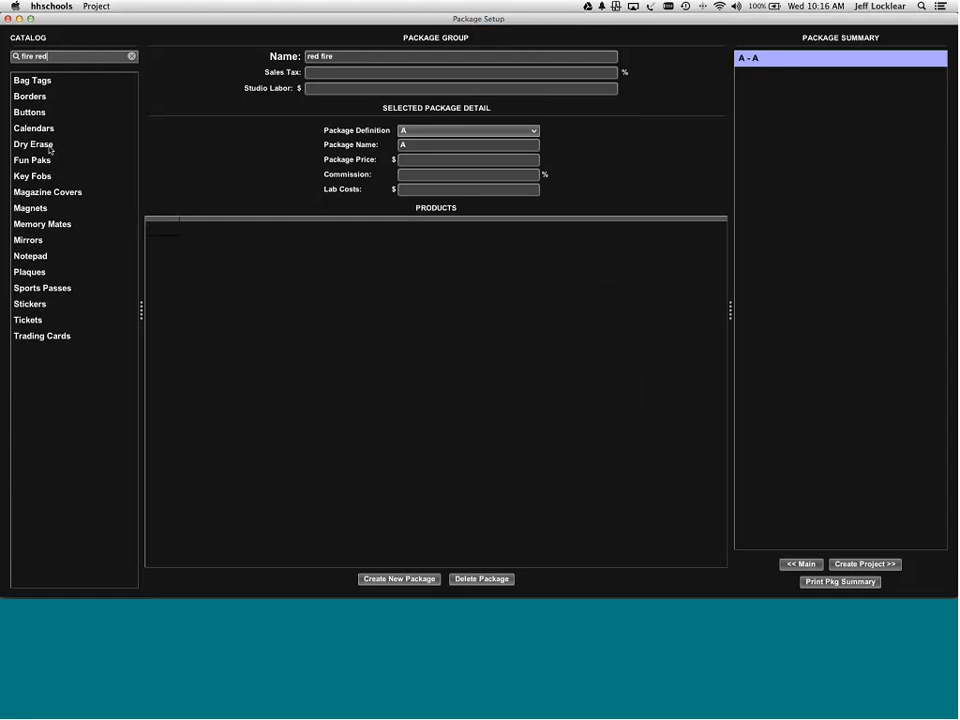
click(40, 97)
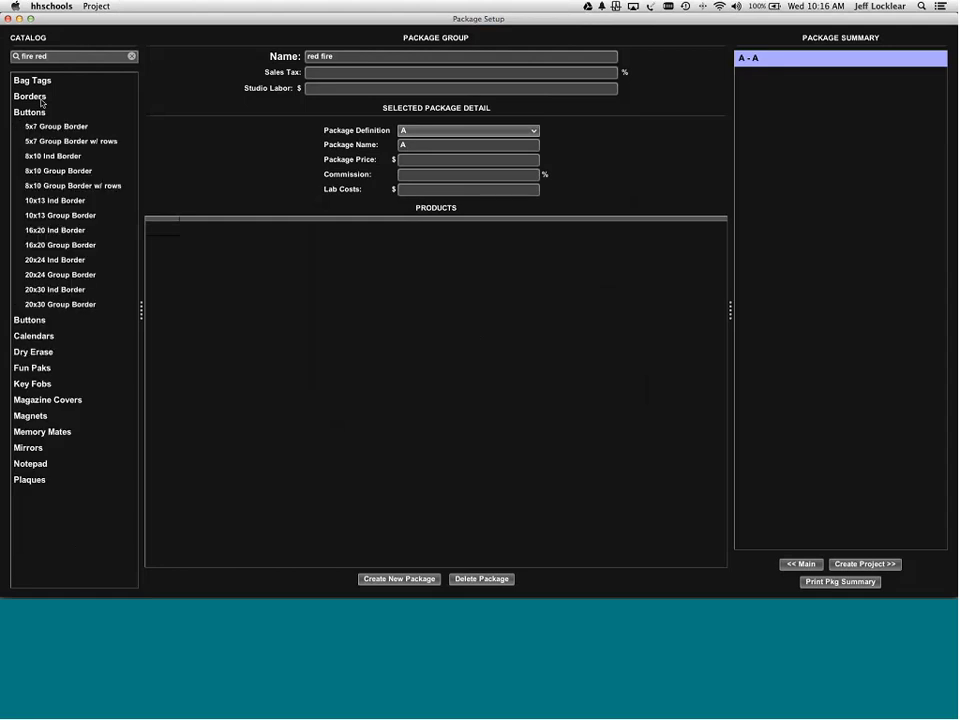
click(56, 126)
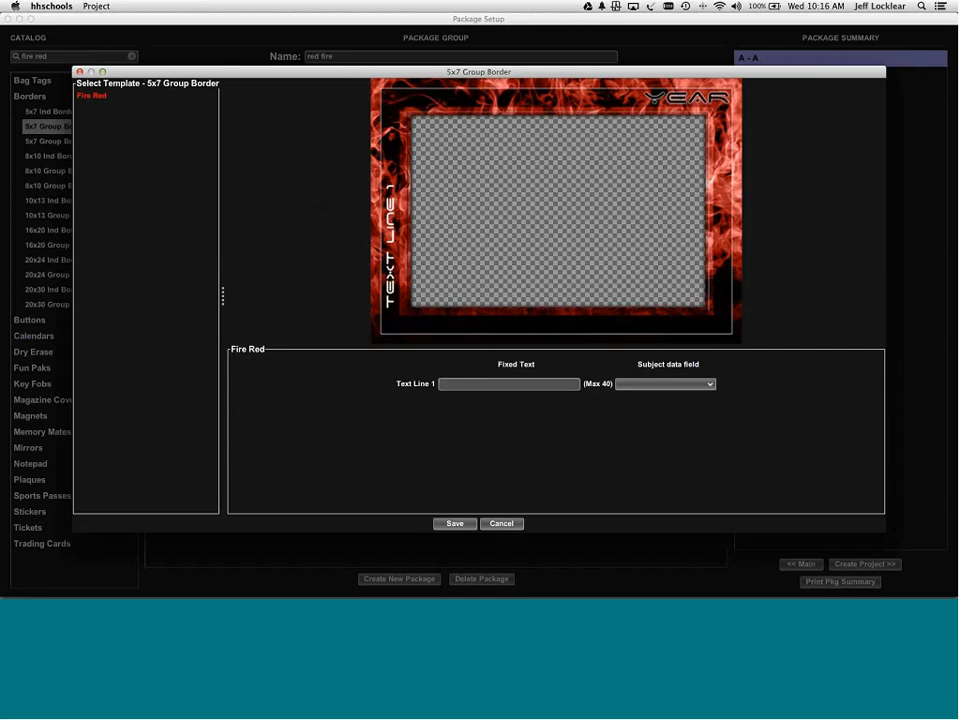
click(501, 524)
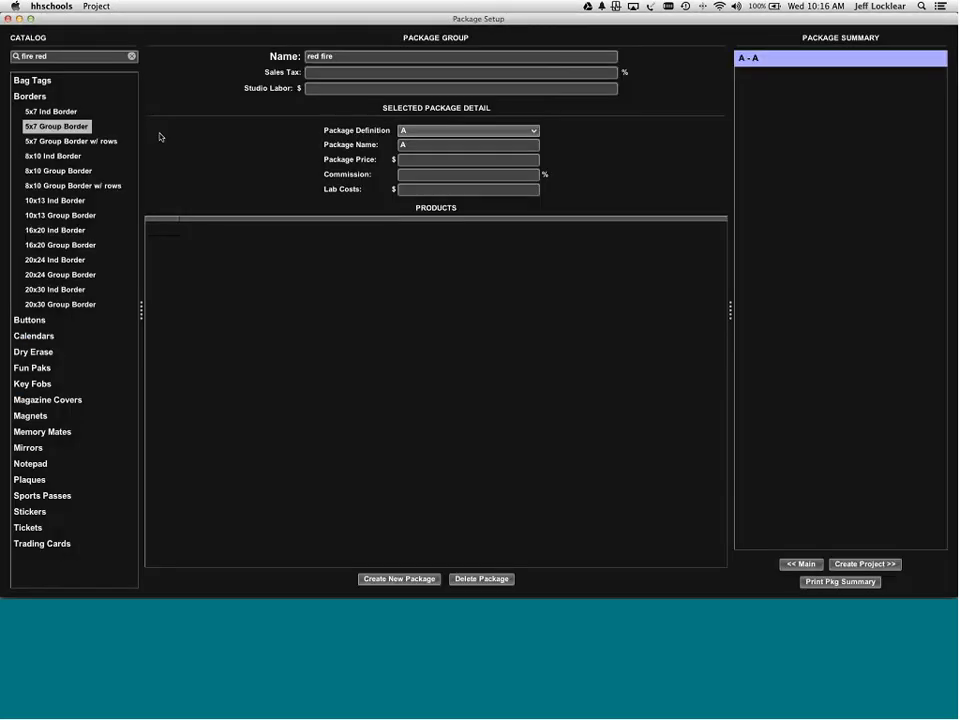
click(36, 97)
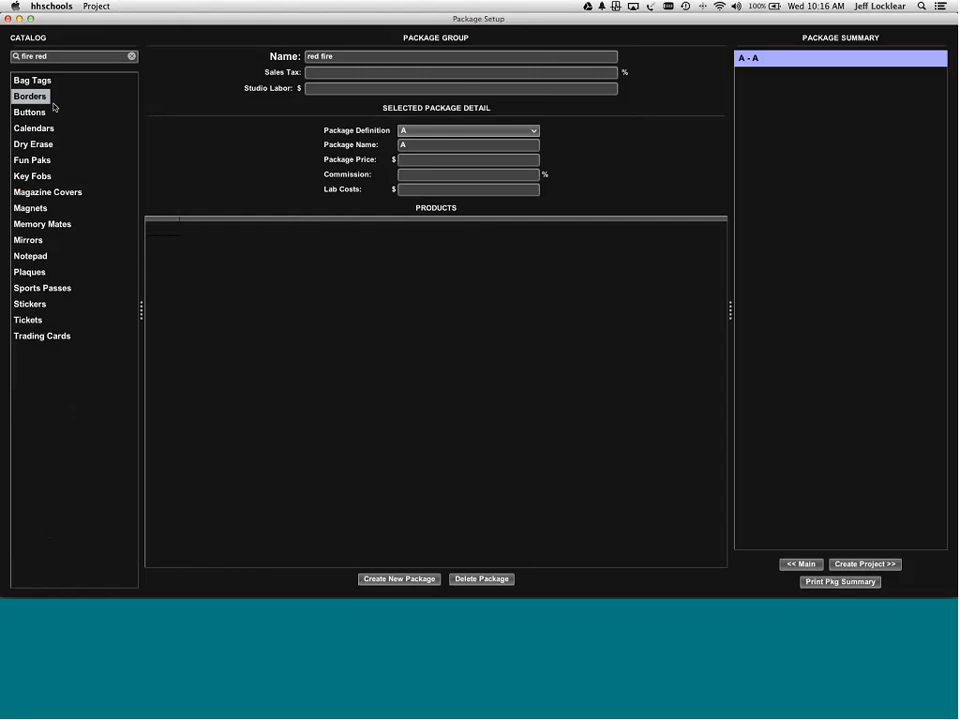
click(131, 57)
key(BackSpace)
key(BackSpace)
key(BackSpace)
key(BackSpace)
key(BackSpace)
key(BackSpace)
key(BackSpace)
key(BackSpace)
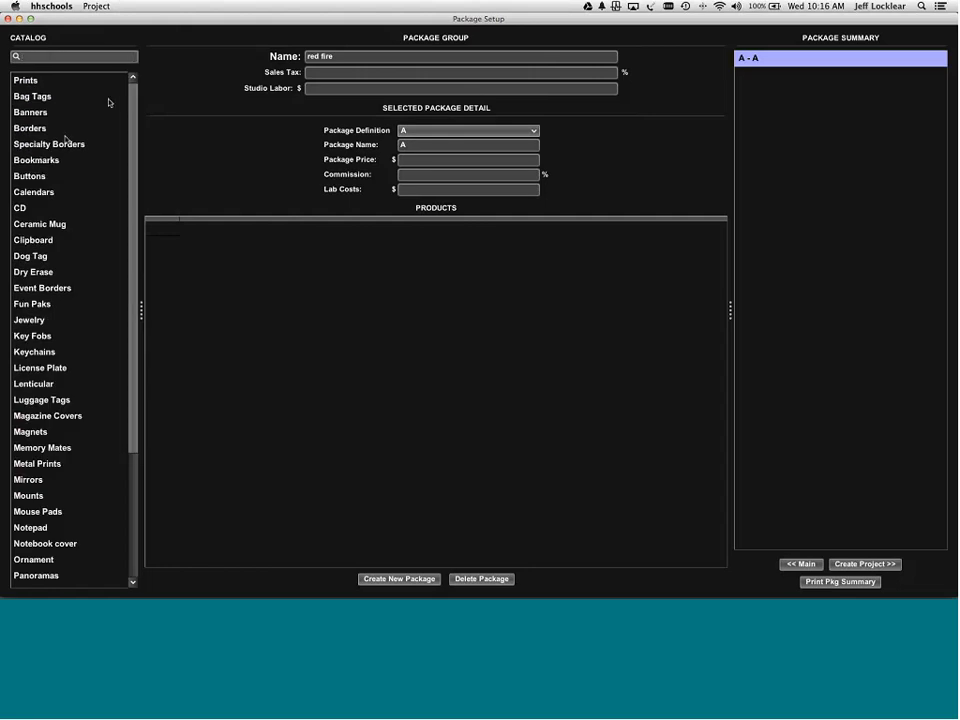
- Preview Ind 5-2x5.5 Bookmarks templates like Hand Made Paper; leaving triggers a missing-product warning
click(38, 160)
click(30, 176)
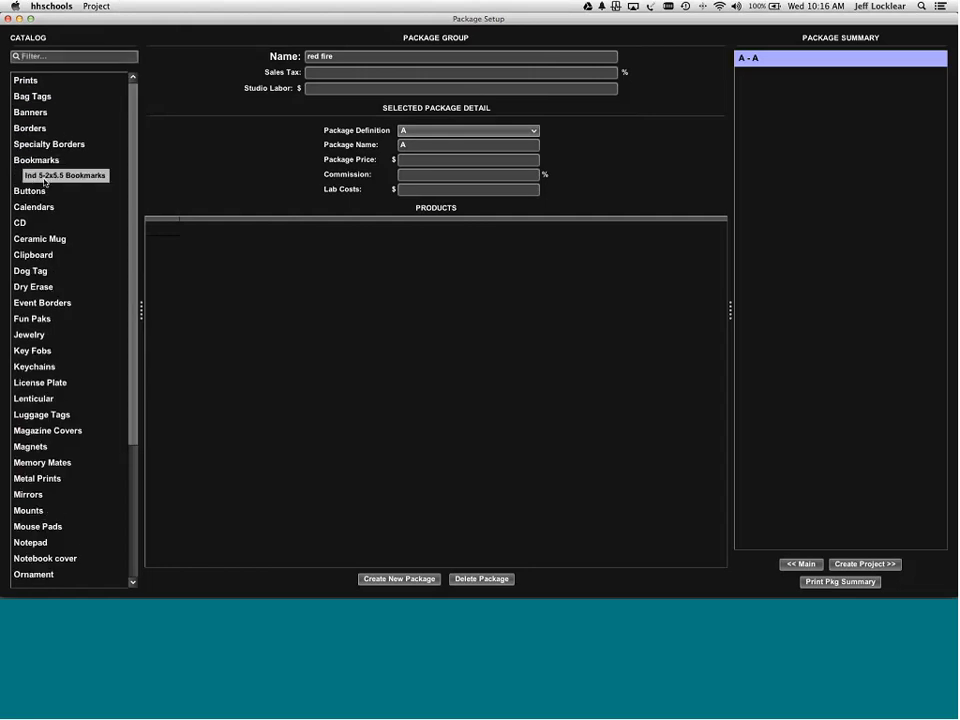
double_click(44, 178)
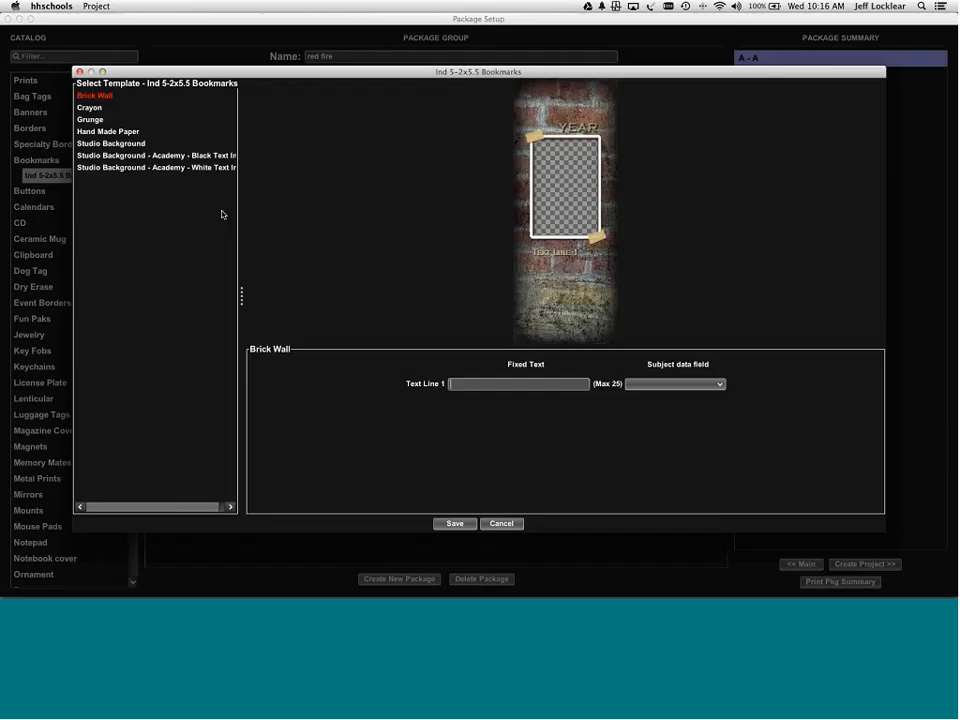
click(160, 167)
click(126, 131)
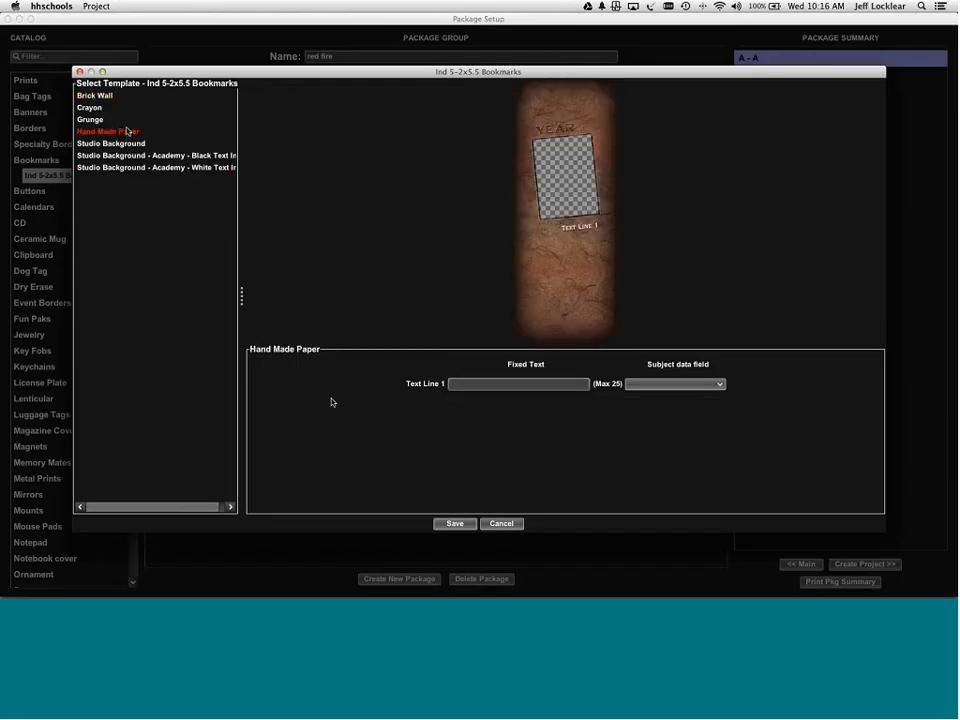
click(499, 522)
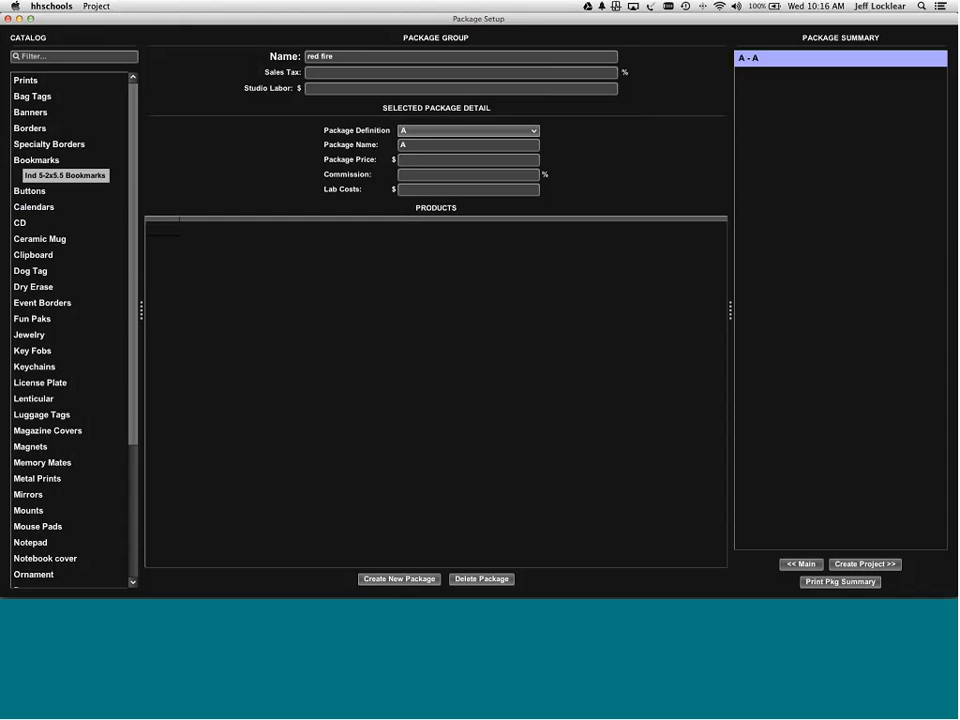
click(804, 564)
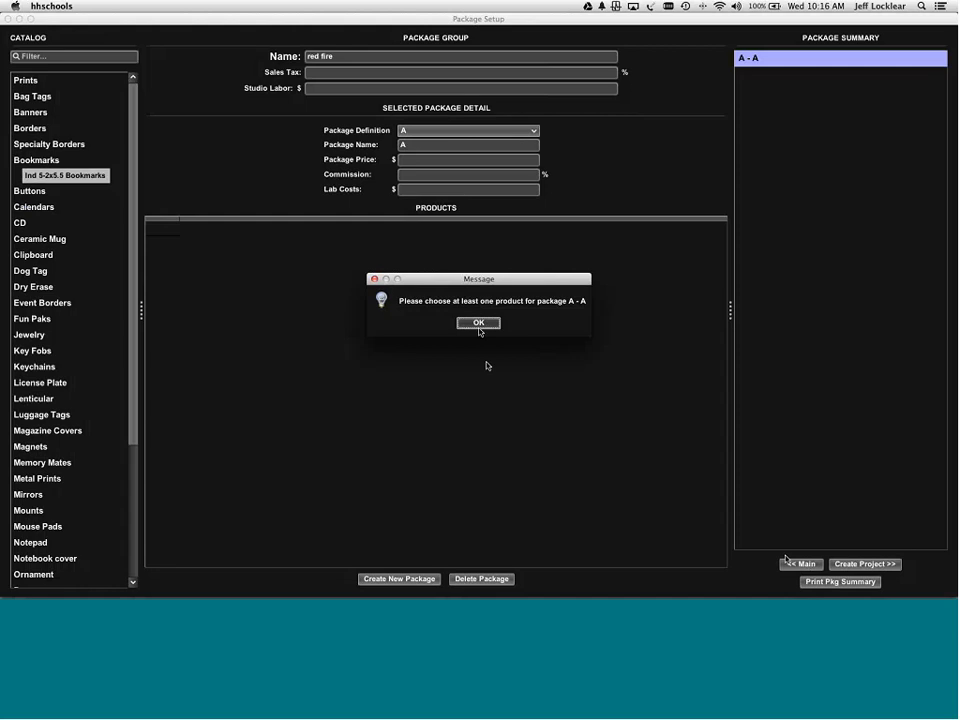
click(480, 326)
- Add Ind 5-2x5.5 Bookmarks with the Studio Background - Academy - White Text Ind template to package A
double_click(82, 176)
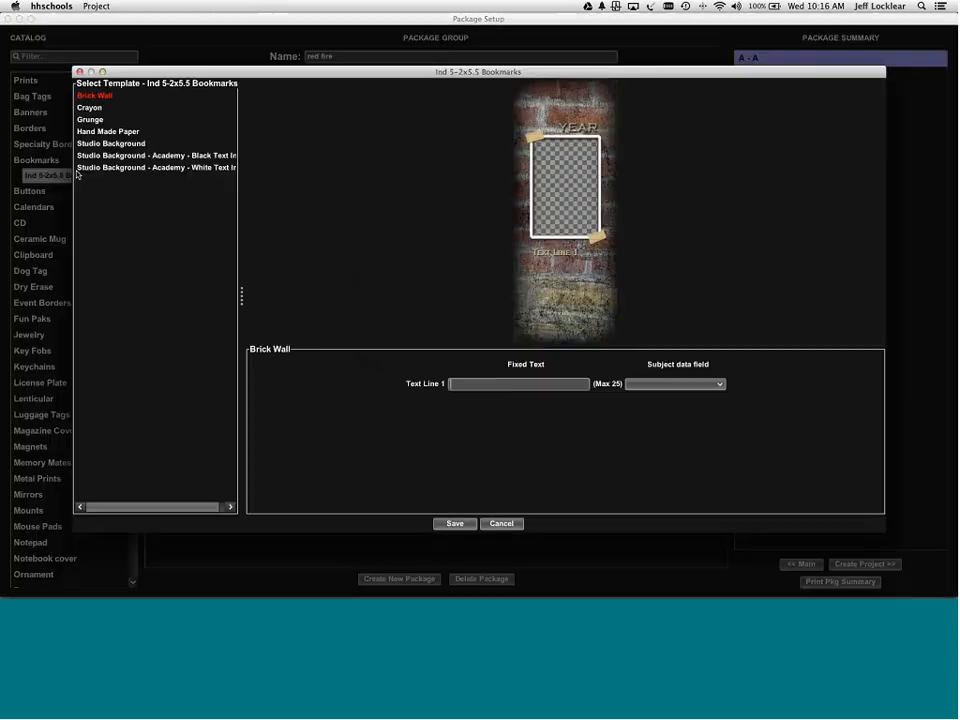
click(116, 168)
click(454, 523)
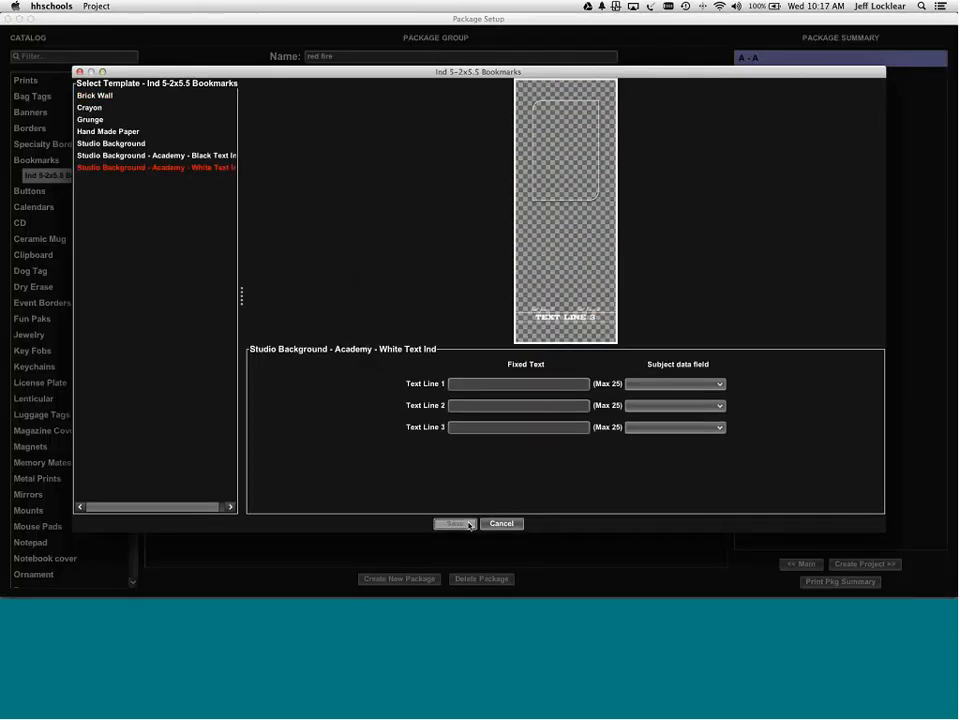
click(800, 564)
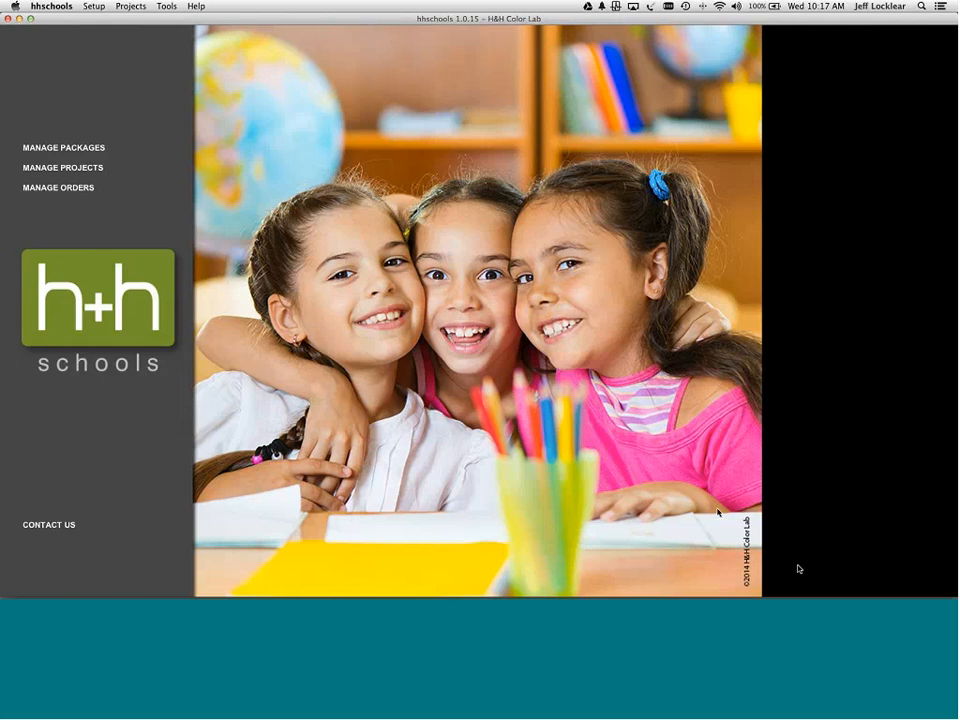
- Start a new project named 'M Group YMCA' using the Sports Pkgs package group
click(44, 168)
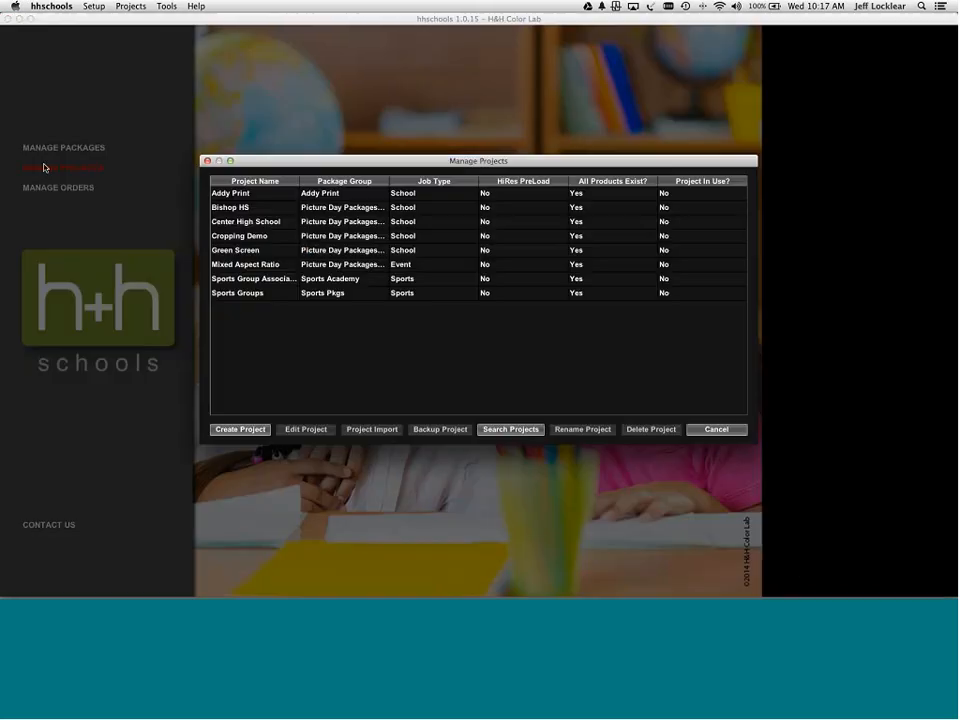
click(241, 430)
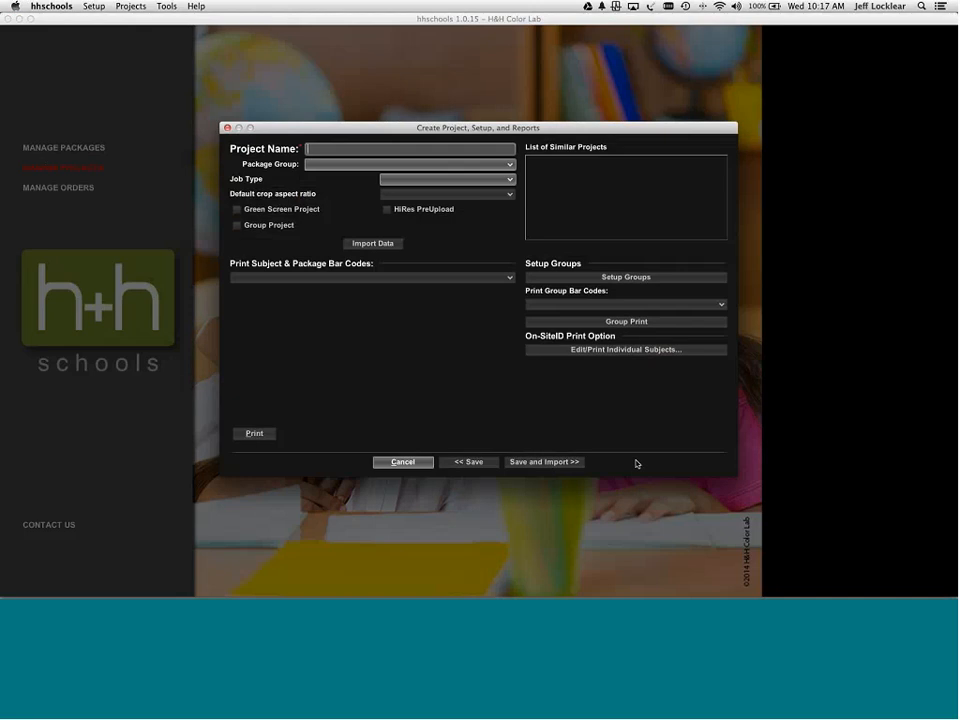
text(M Group YMCA)
click(508, 167)
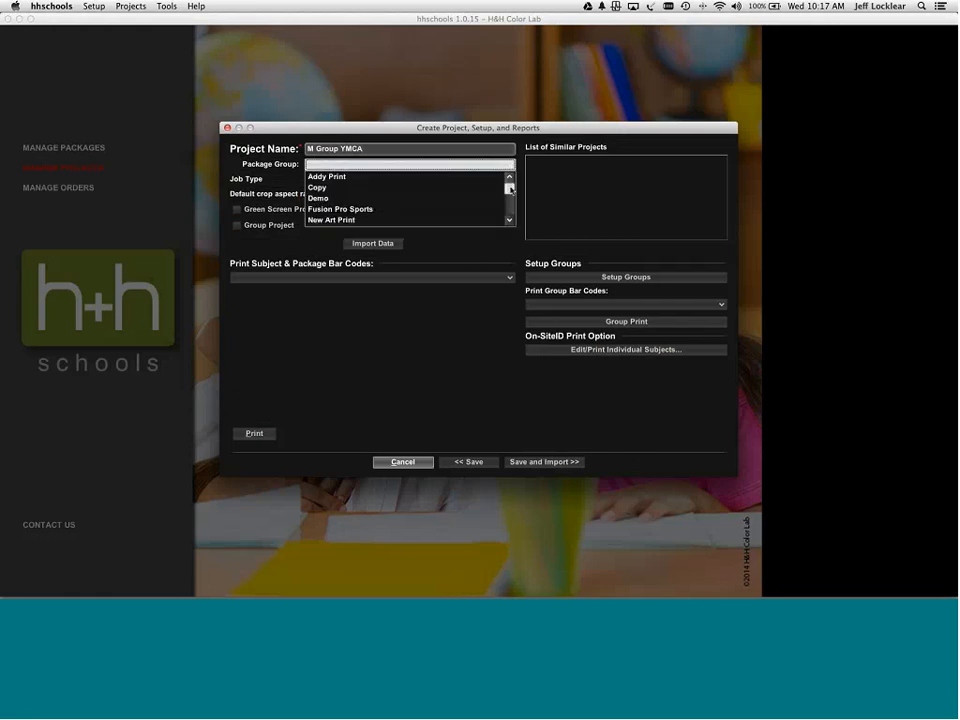
drag(509, 188, 508, 211)
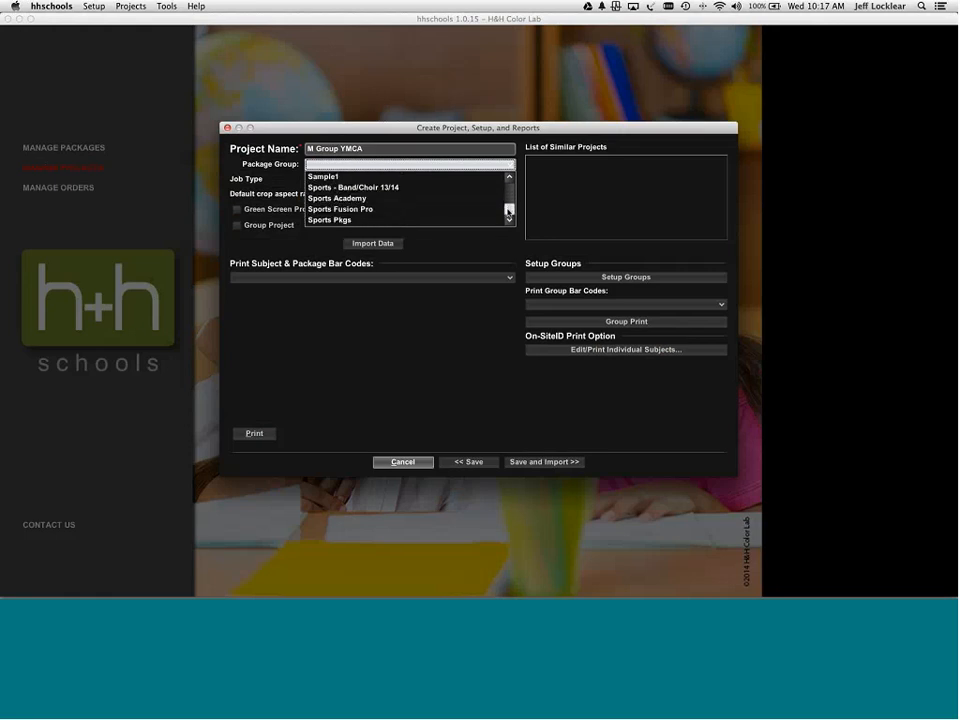
click(446, 219)
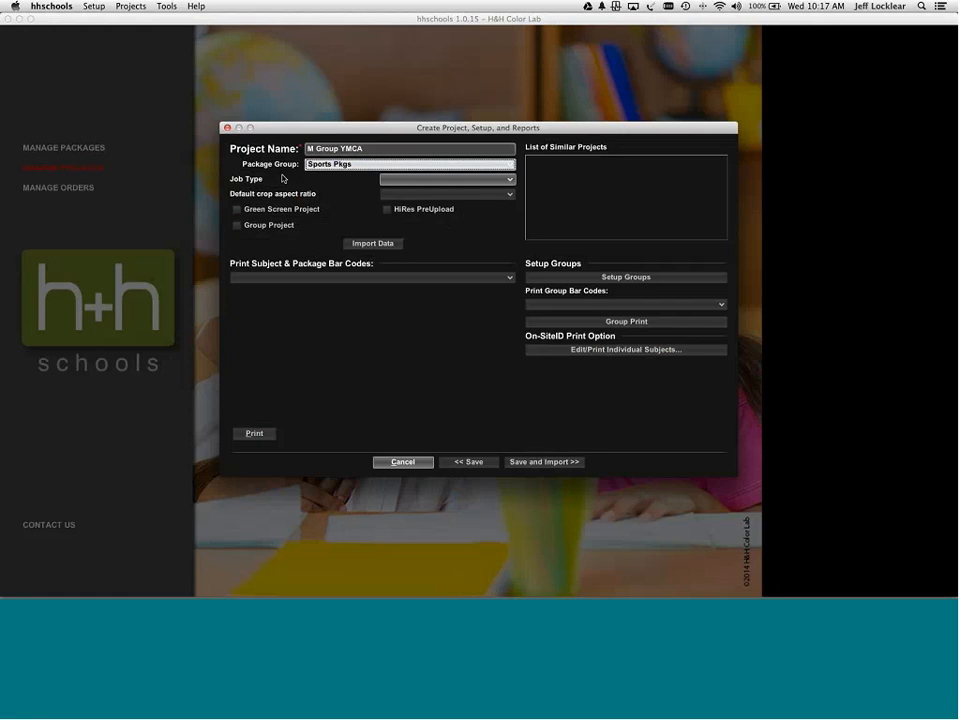
- Set job type Sports and crop ratio Image Aspect Ratio, and mark it a Group Project
click(509, 180)
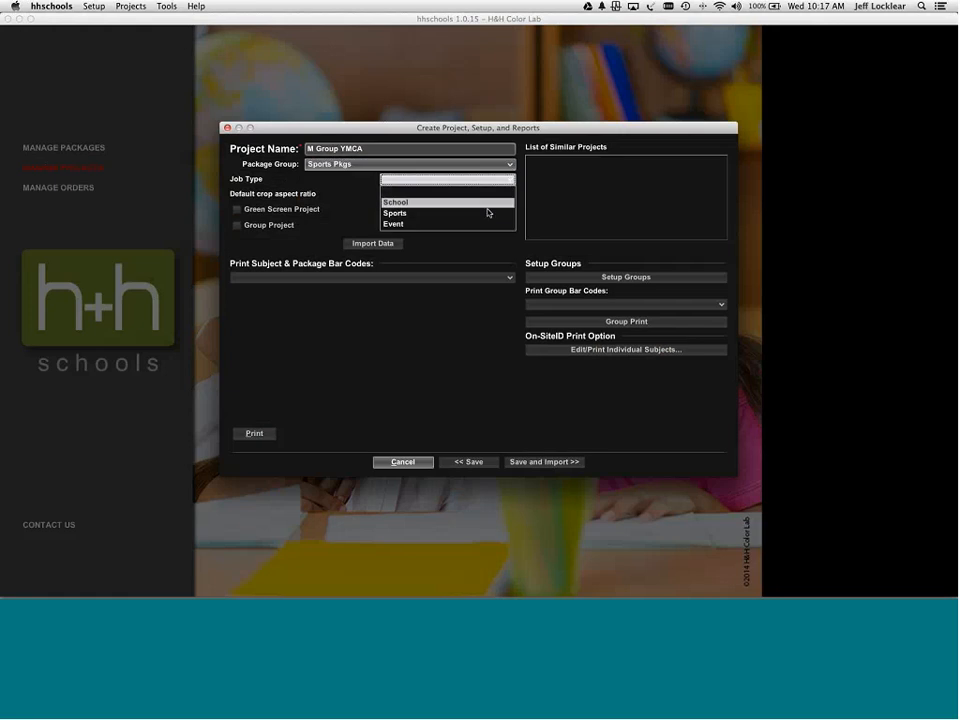
click(488, 213)
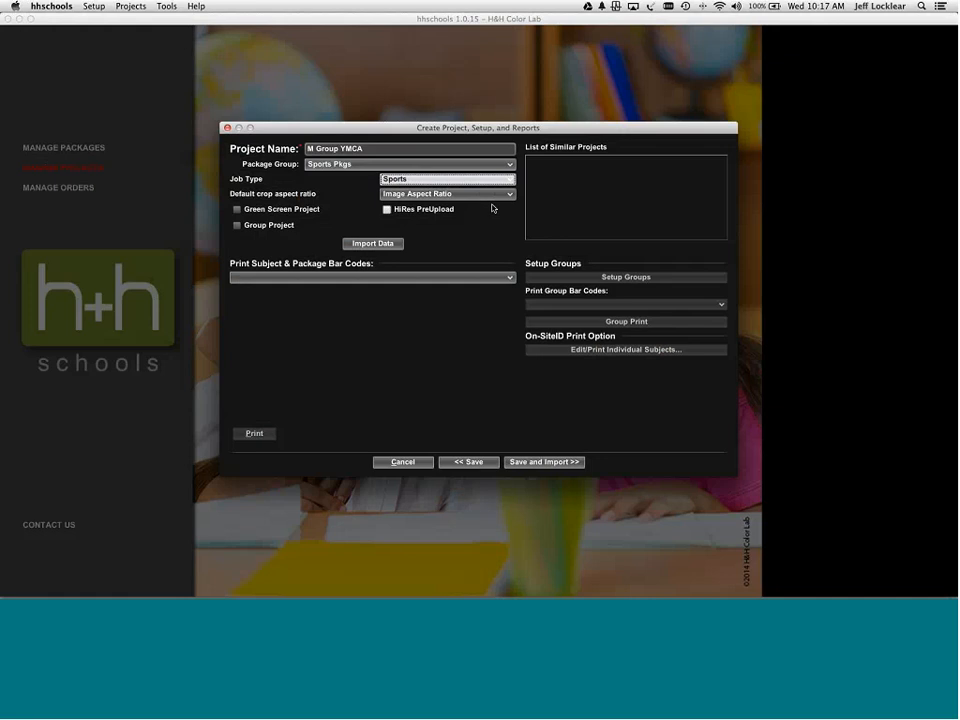
click(490, 194)
click(495, 216)
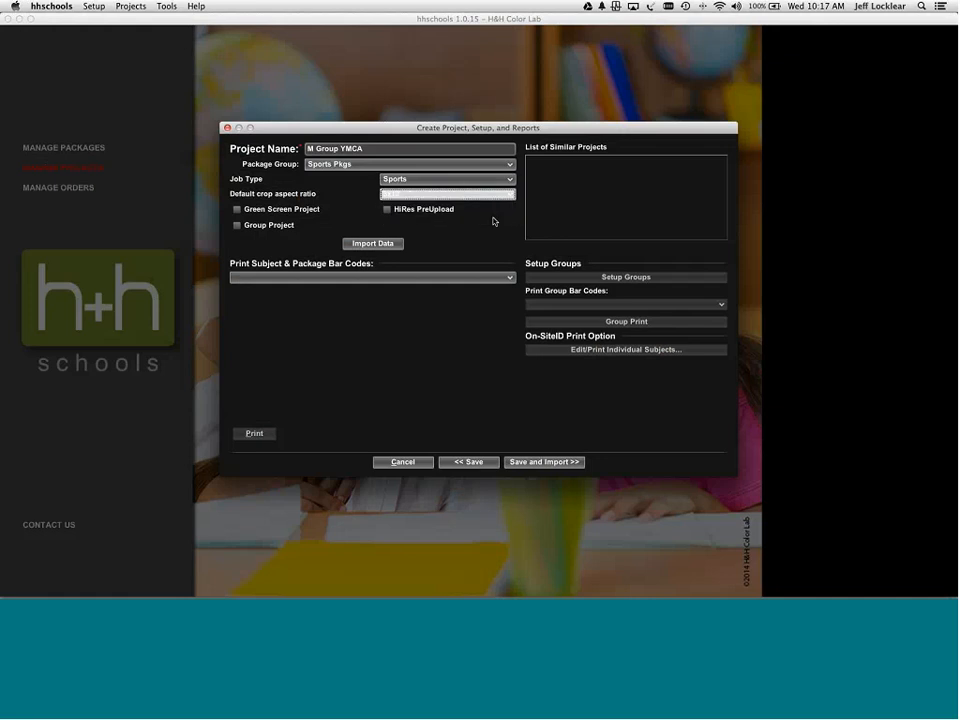
click(504, 196)
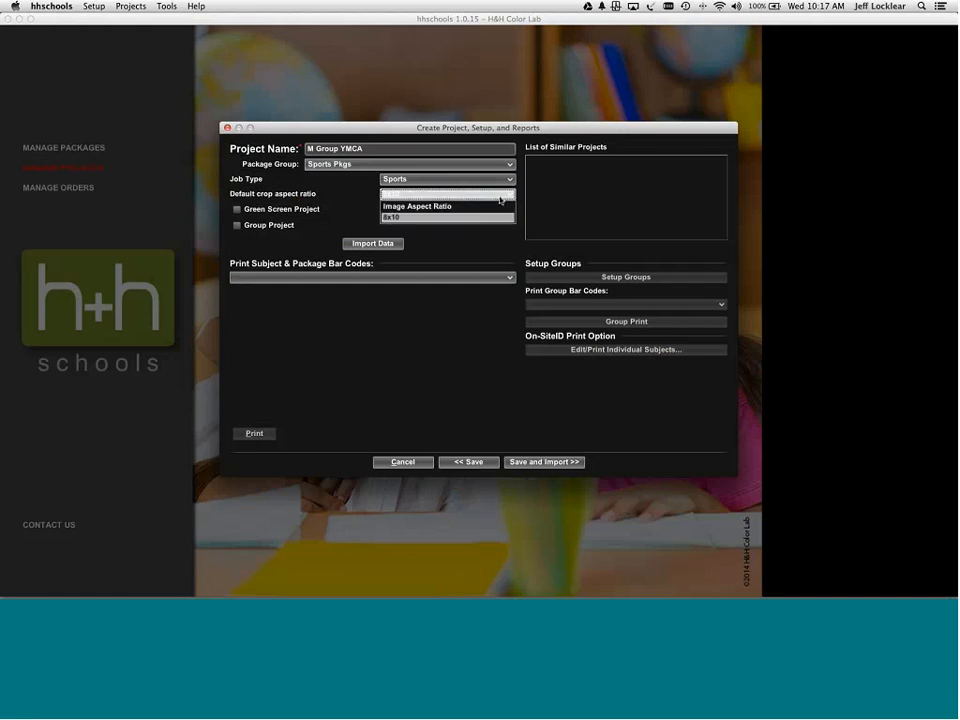
click(498, 207)
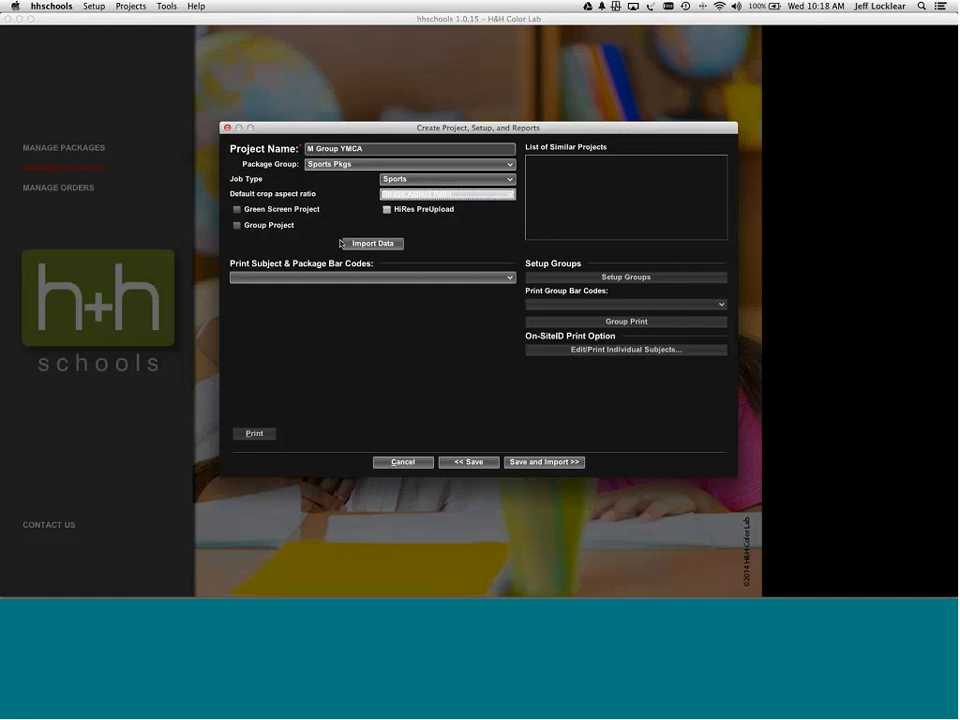
click(237, 226)
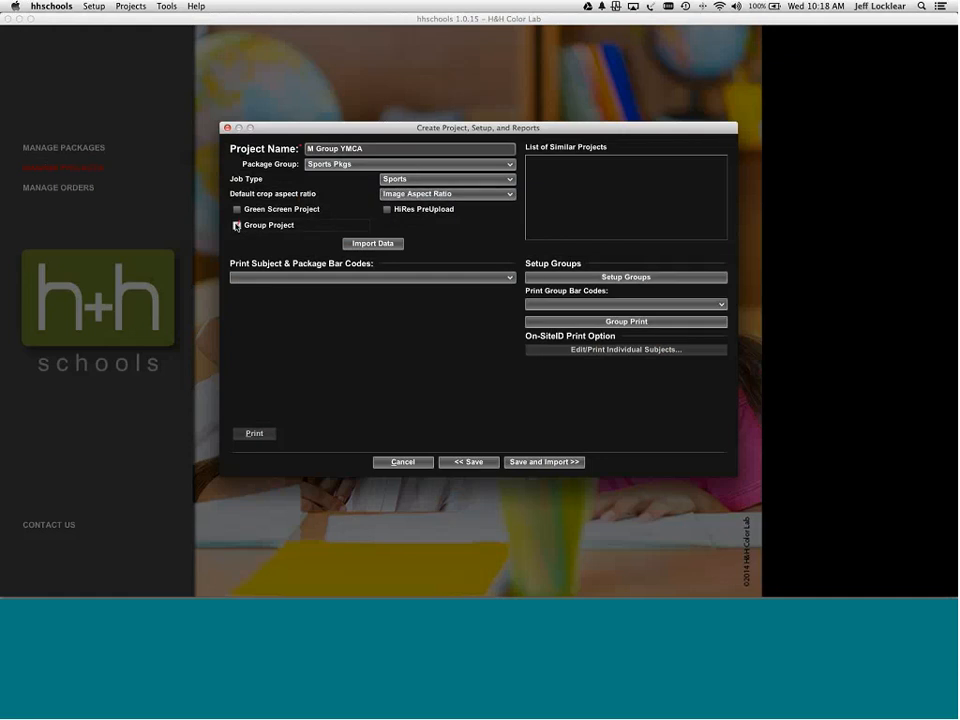
click(590, 279)
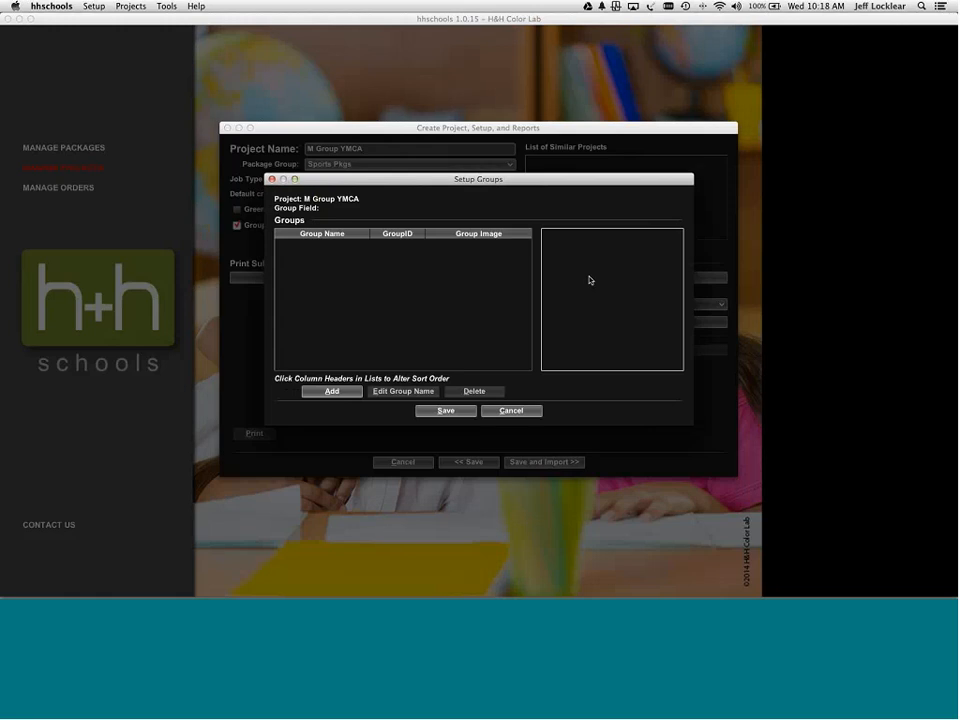
click(334, 391)
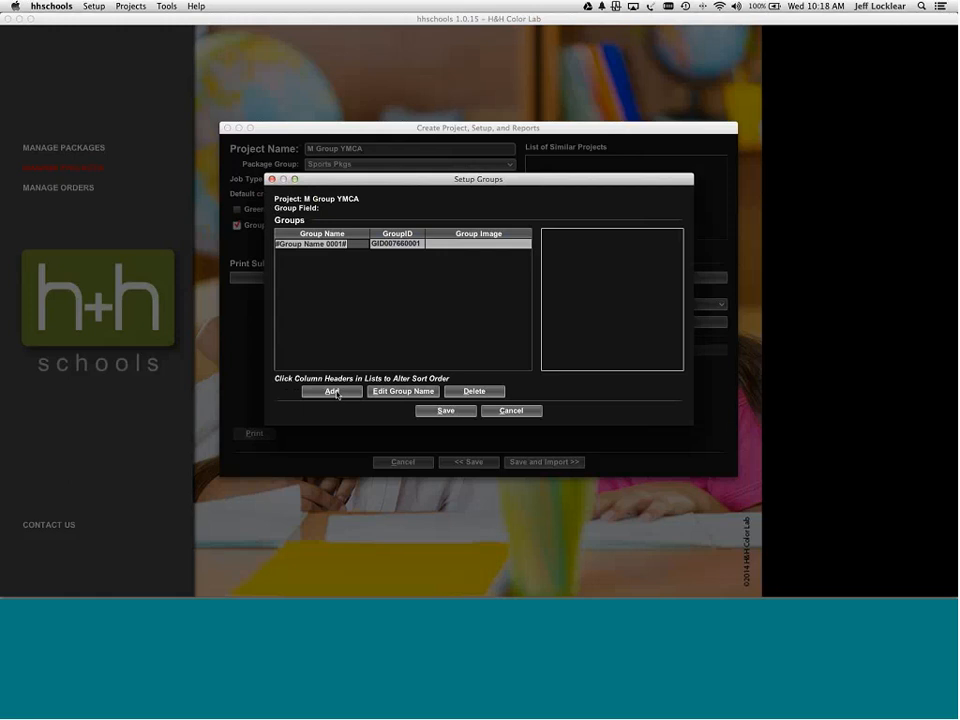
text(S)
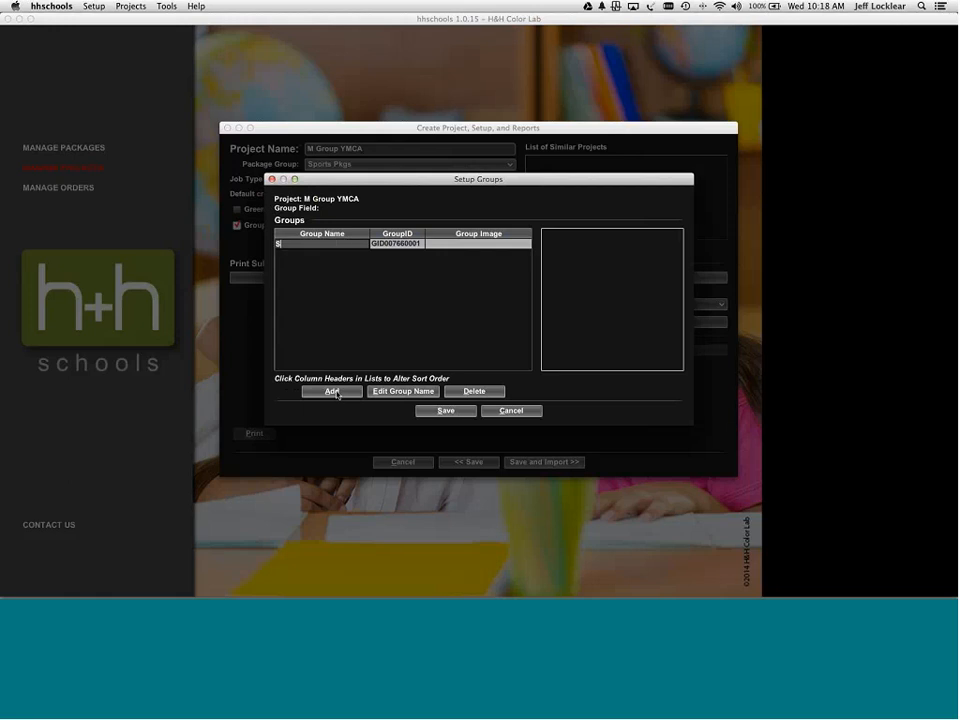
text(occer)
key(Return)
click(334, 391)
text(G)
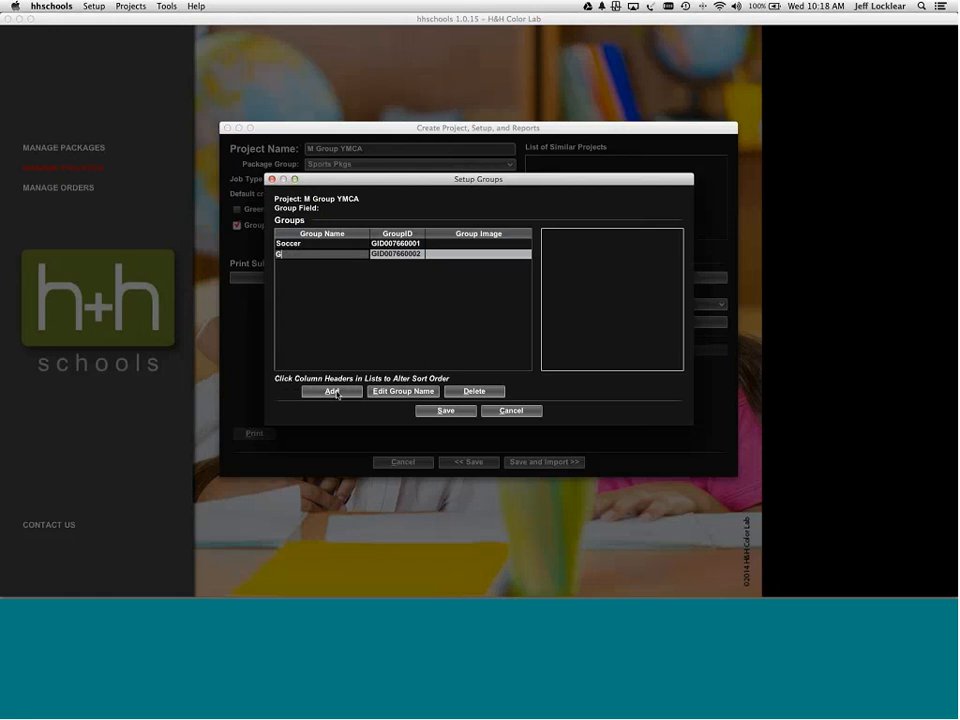
text(olf)
click(334, 391)
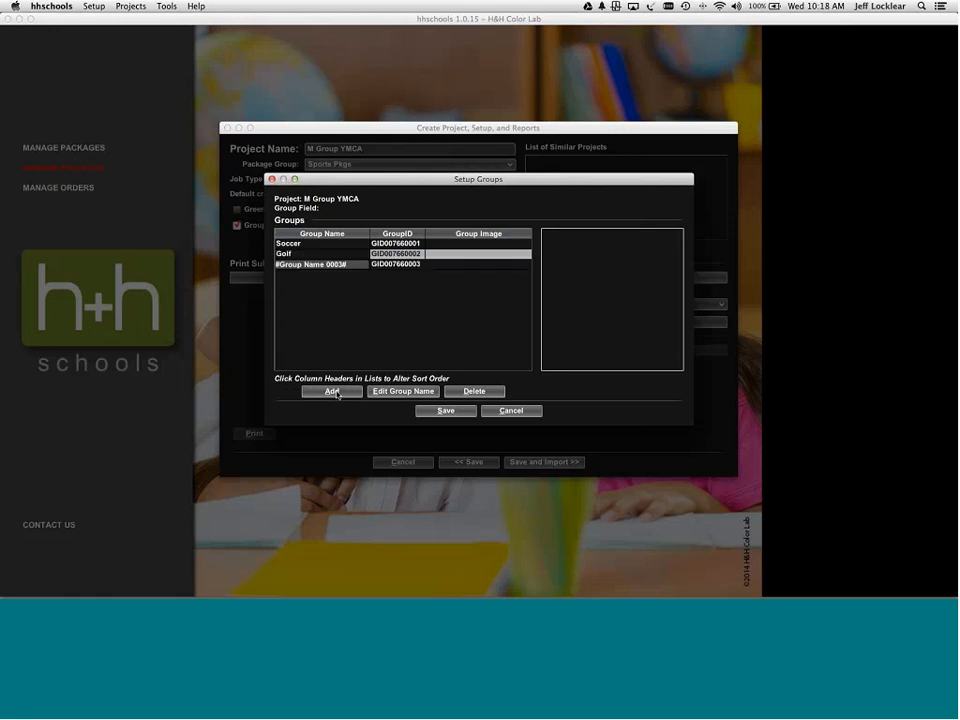
text(Track)
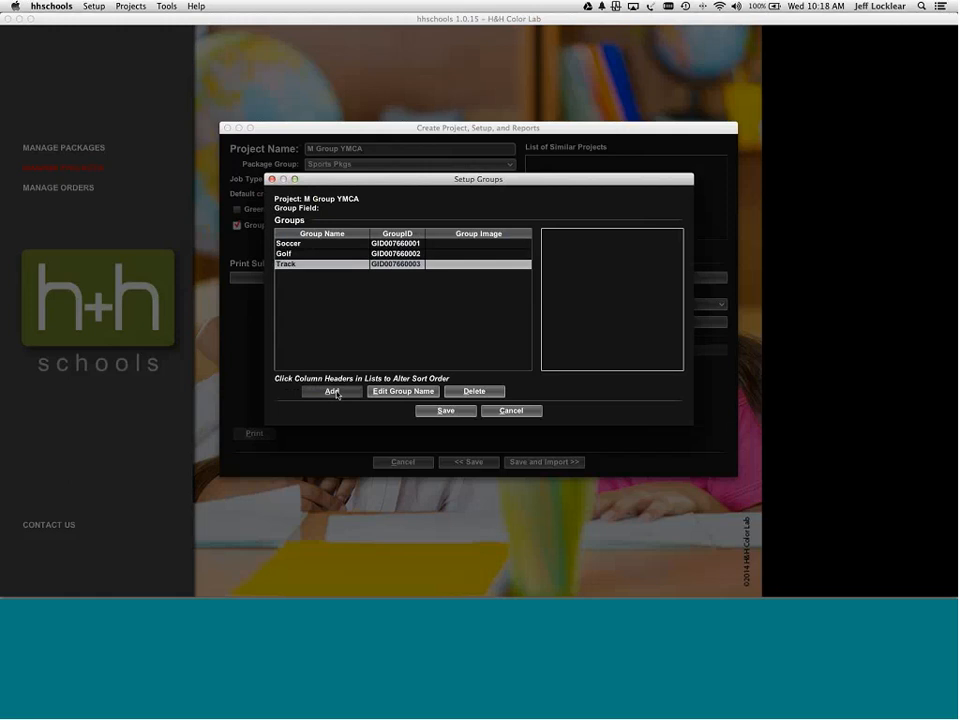
click(334, 391)
text(Baseb)
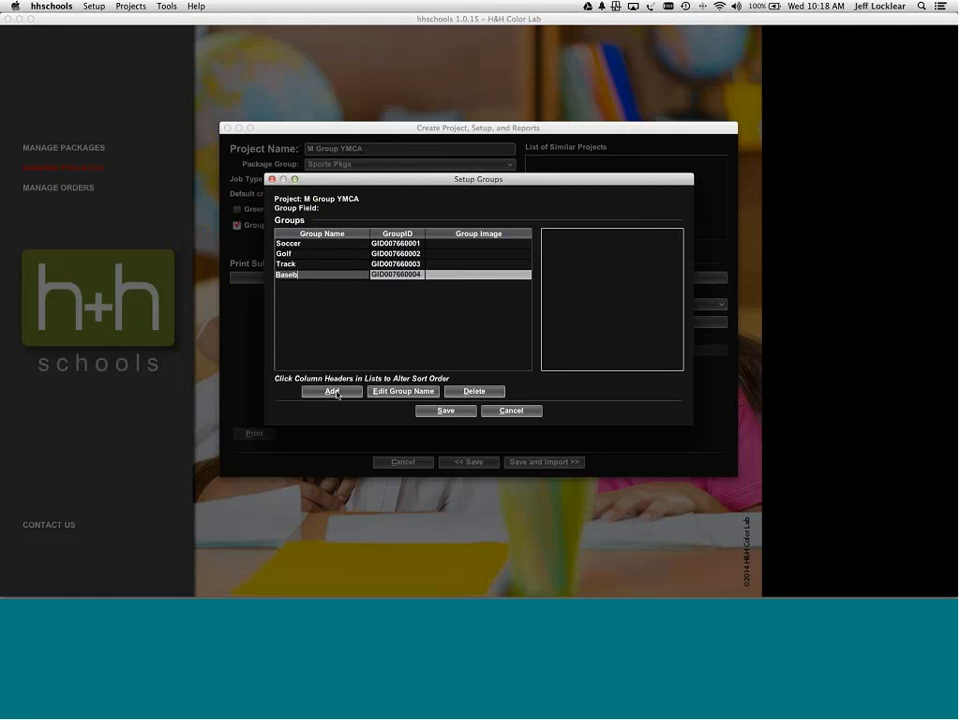
text(all)
click(429, 410)
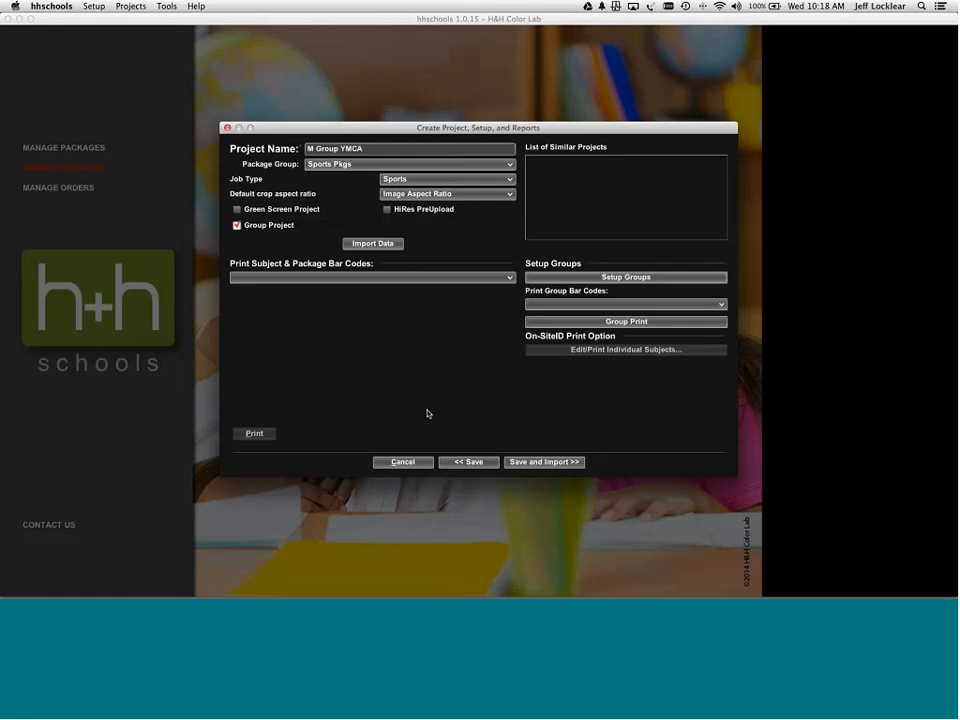
- Import all 15 jpgs from the All Teams folder under camera A, then proceed to editing
click(528, 461)
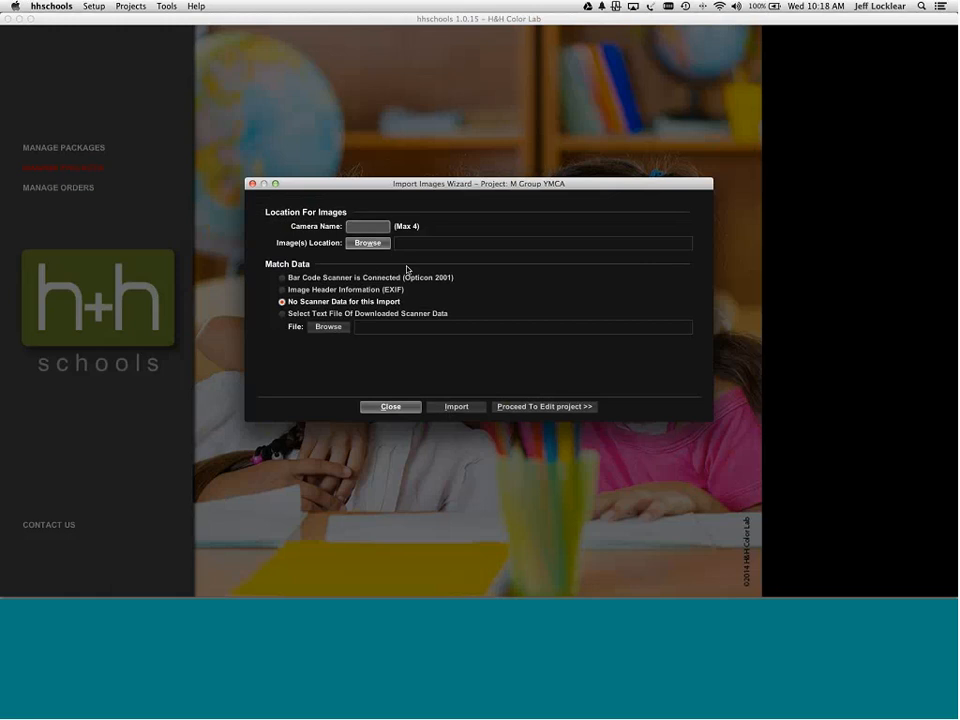
text(A)
click(380, 243)
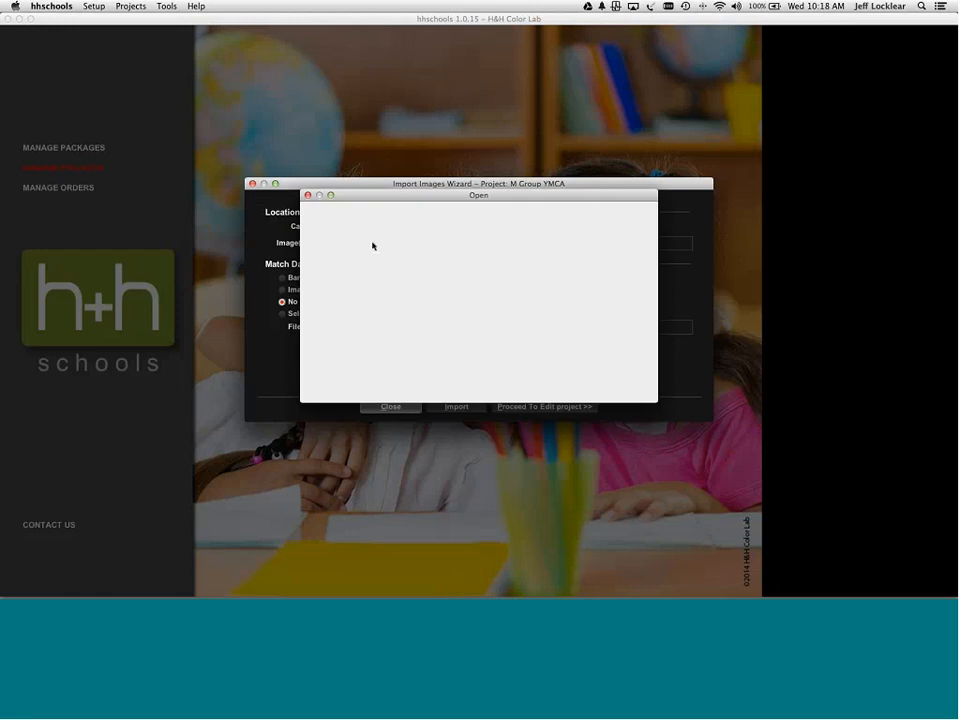
click(571, 214)
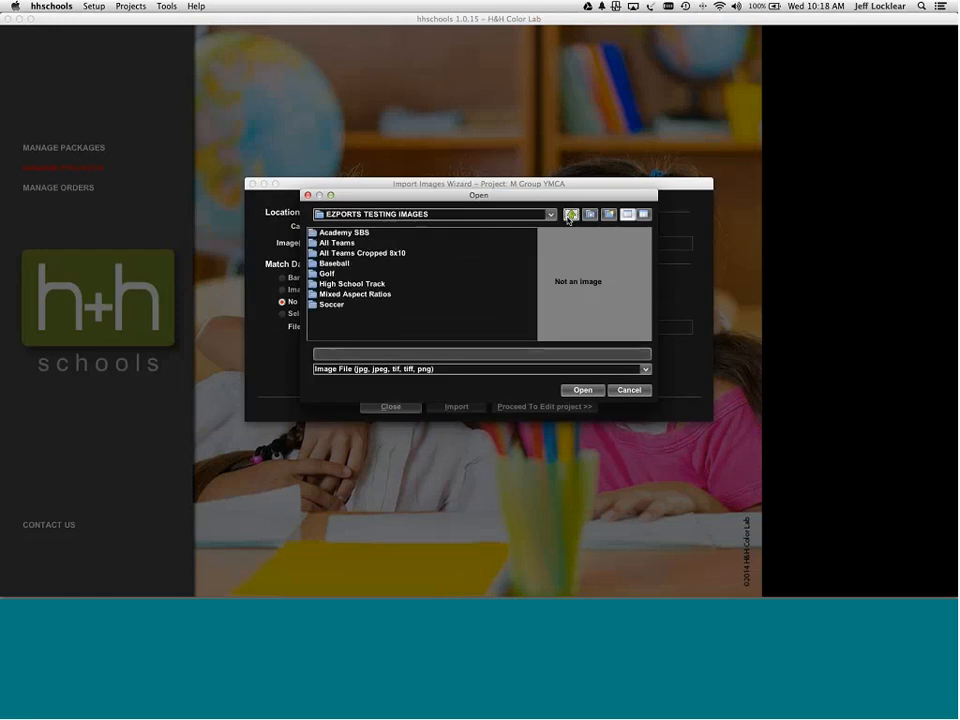
double_click(327, 242)
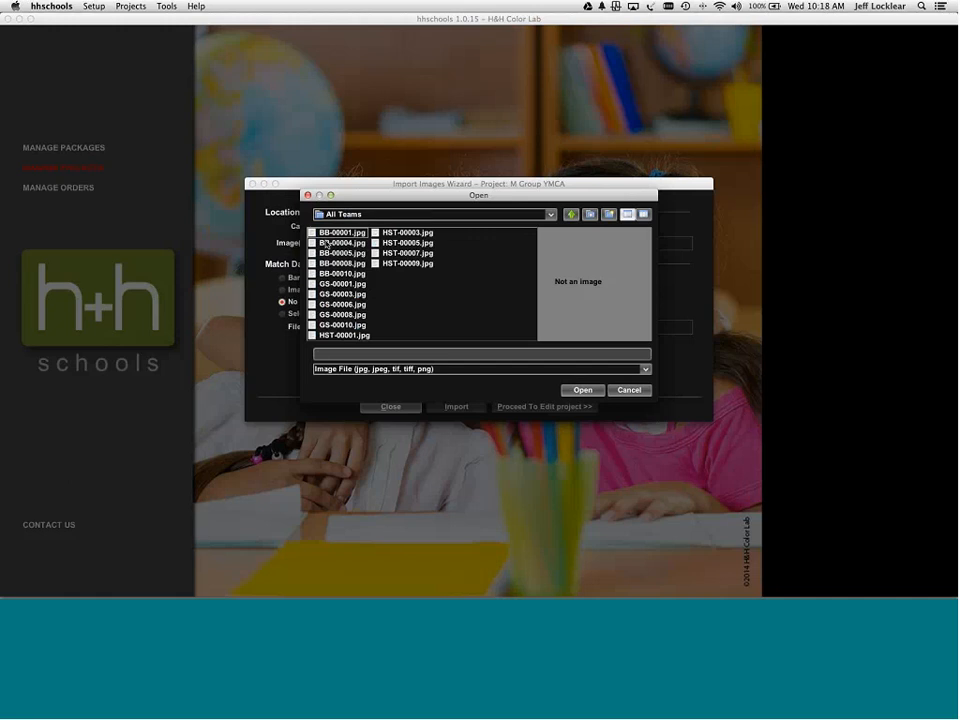
click(336, 233)
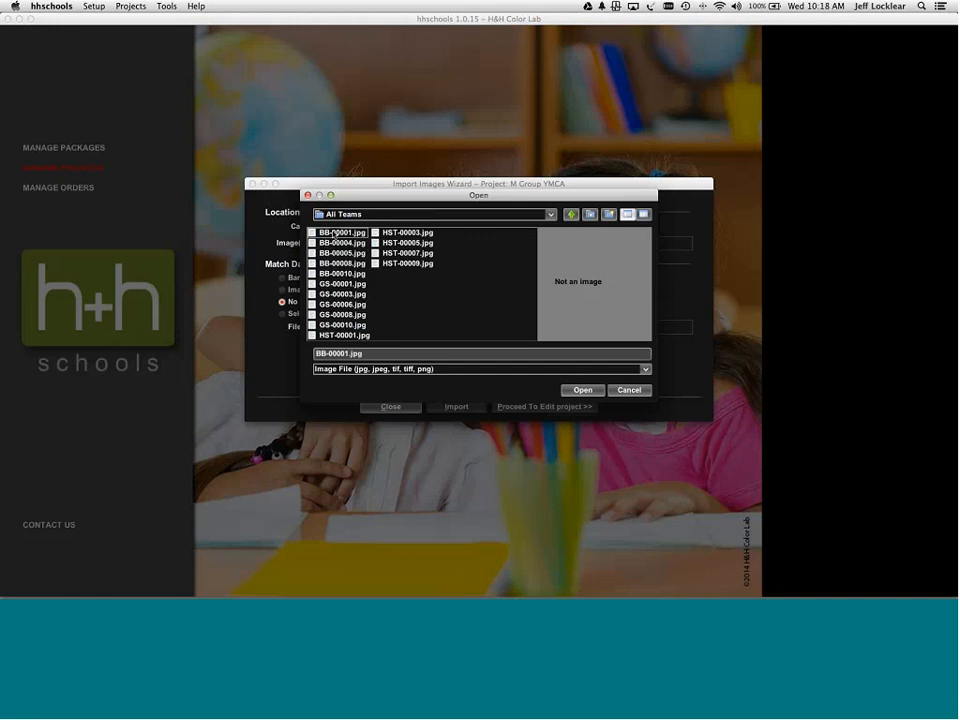
shift+click(417, 264)
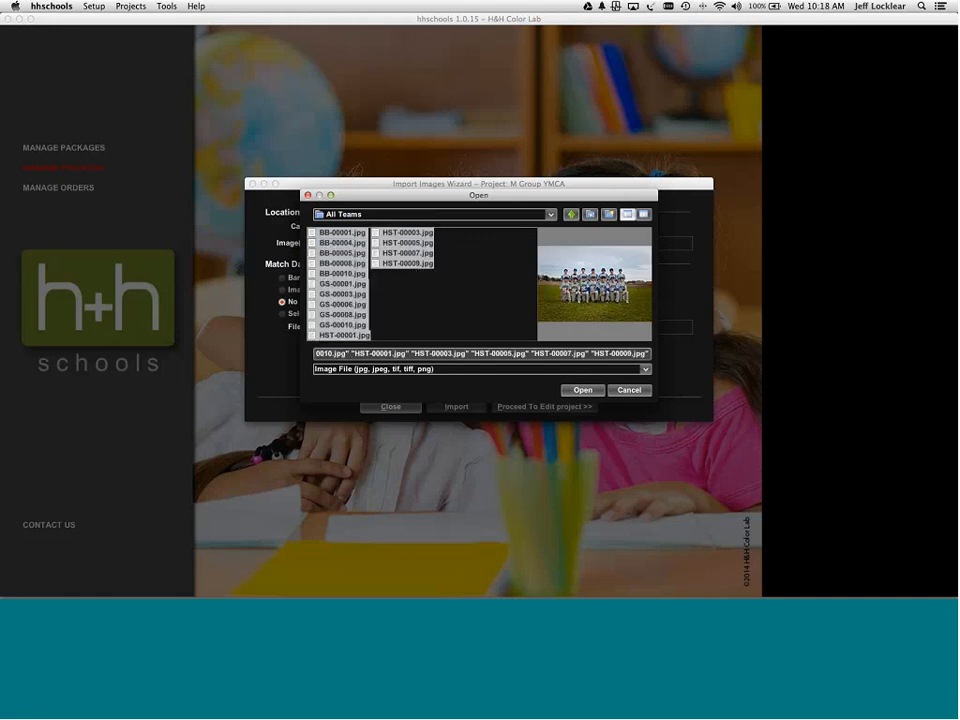
click(585, 390)
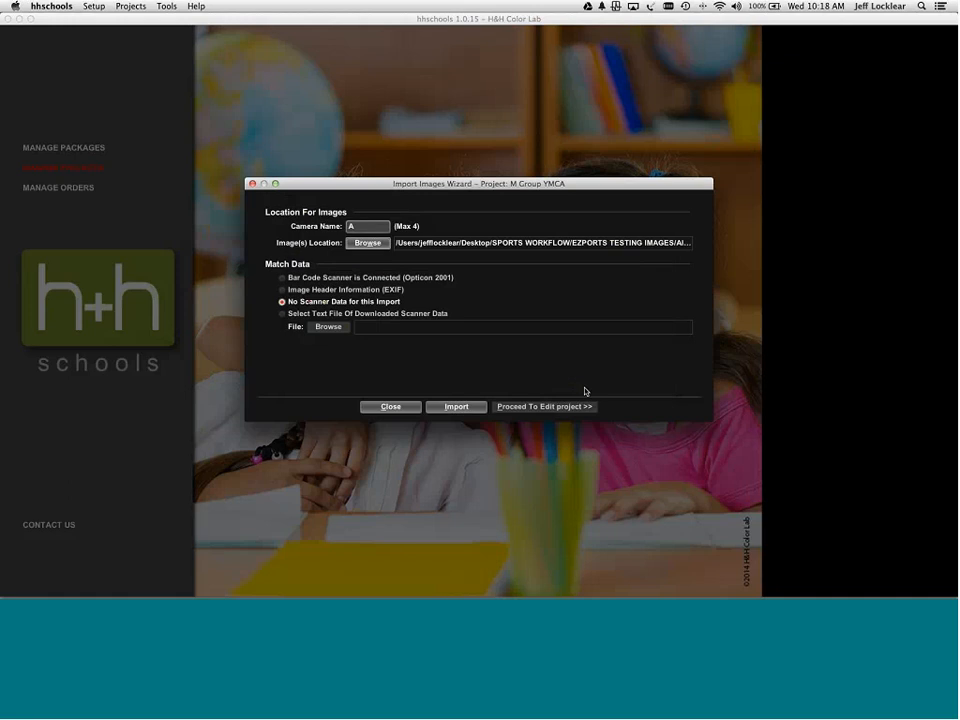
click(474, 407)
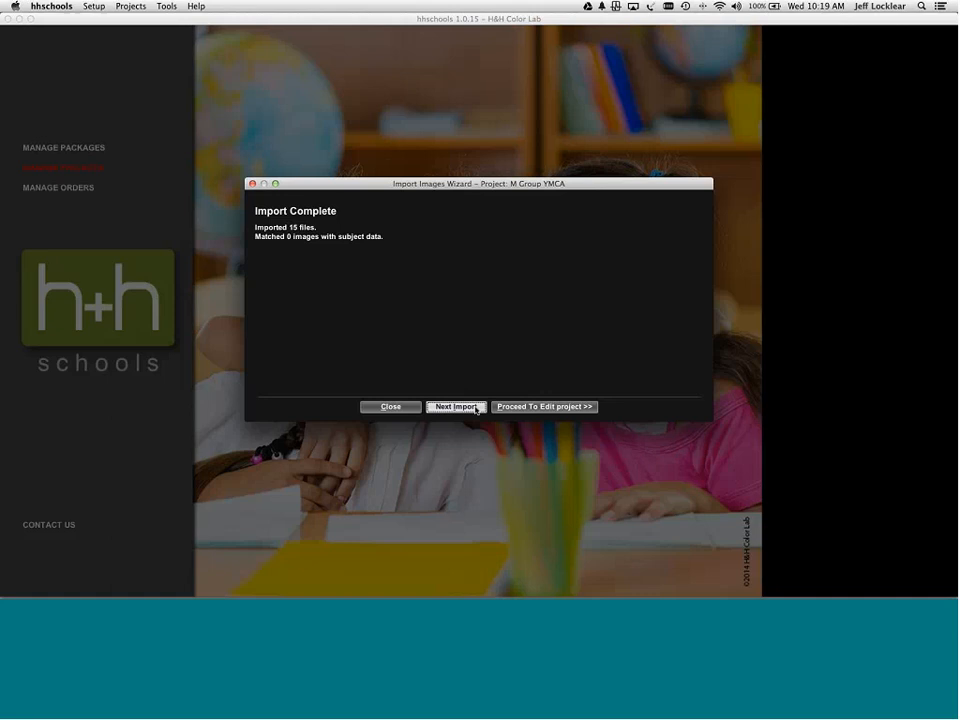
click(507, 408)
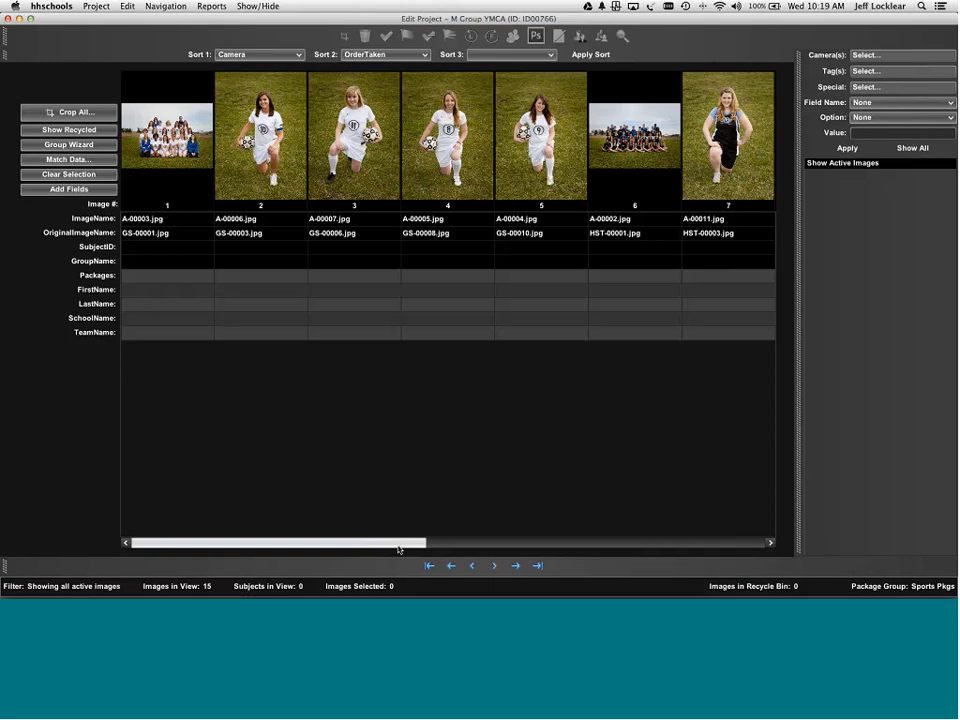
click(516, 565)
drag(516, 561, 285, 540)
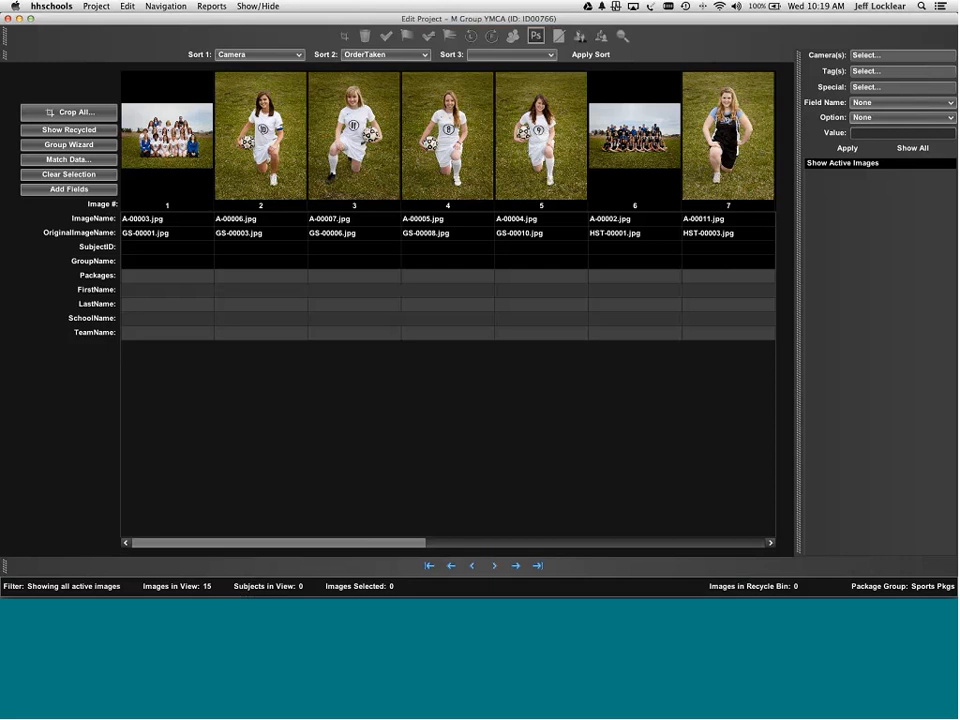
- Assign images 1, 2 and 3 individually to the Soccer group
right_click(168, 138)
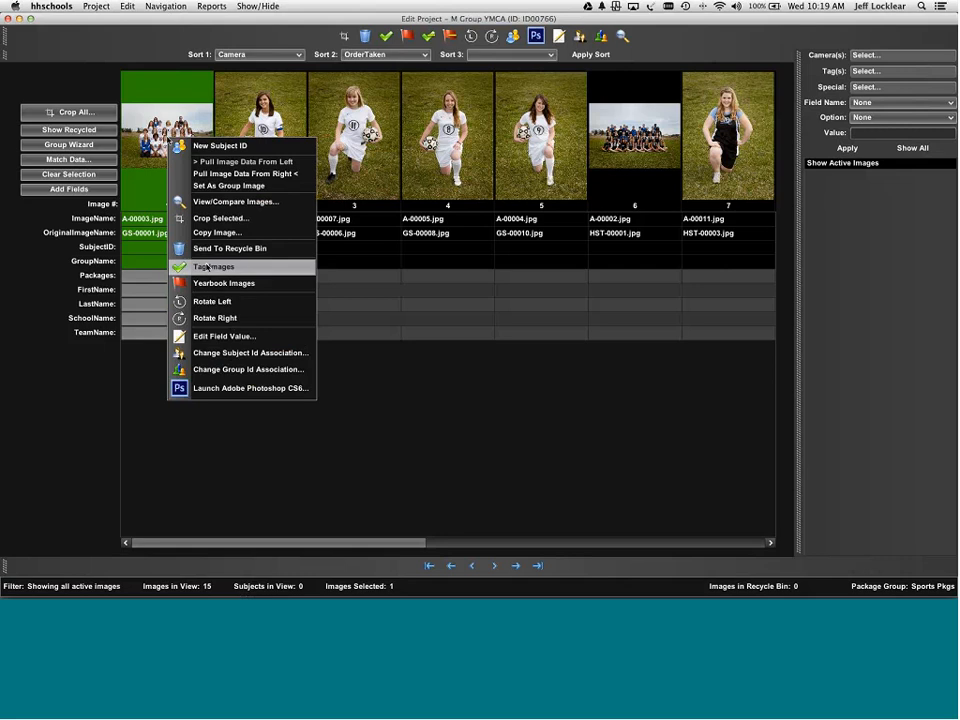
click(234, 370)
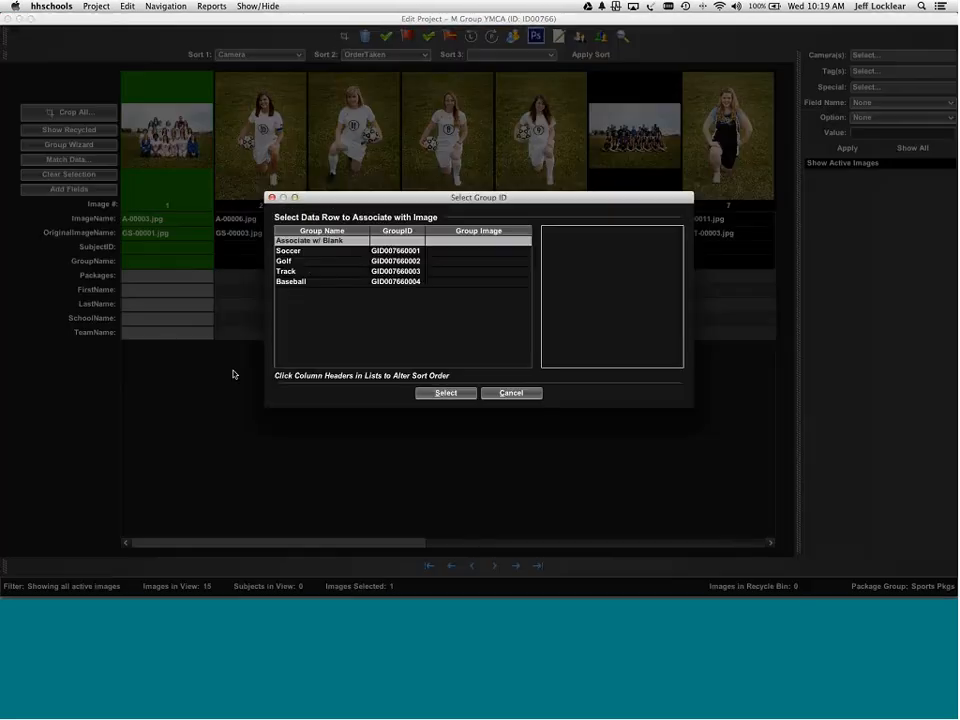
double_click(286, 253)
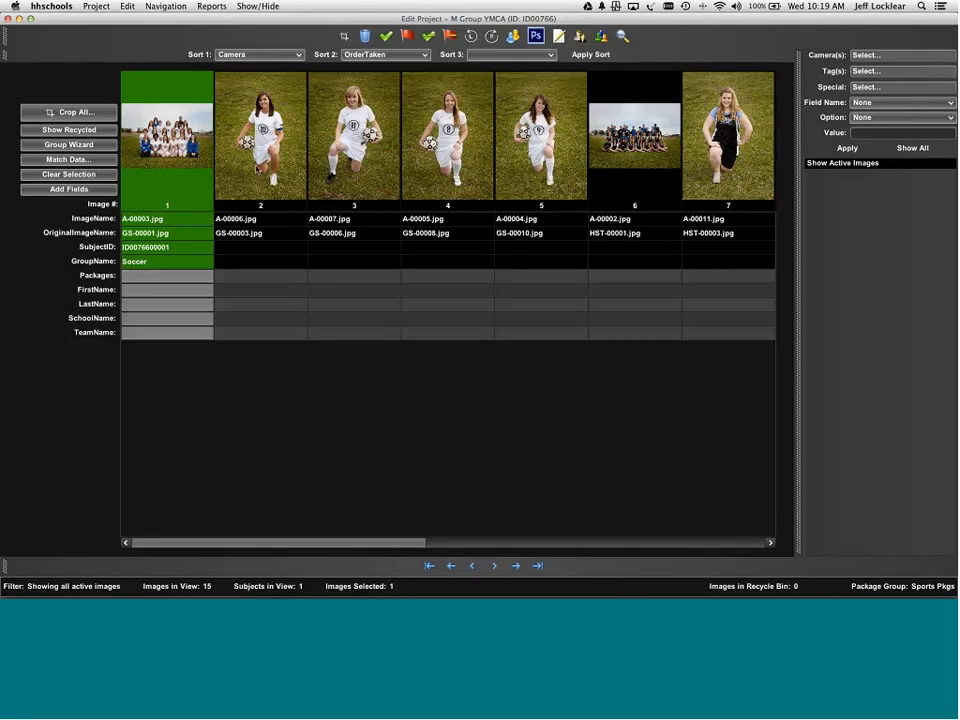
right_click(257, 171)
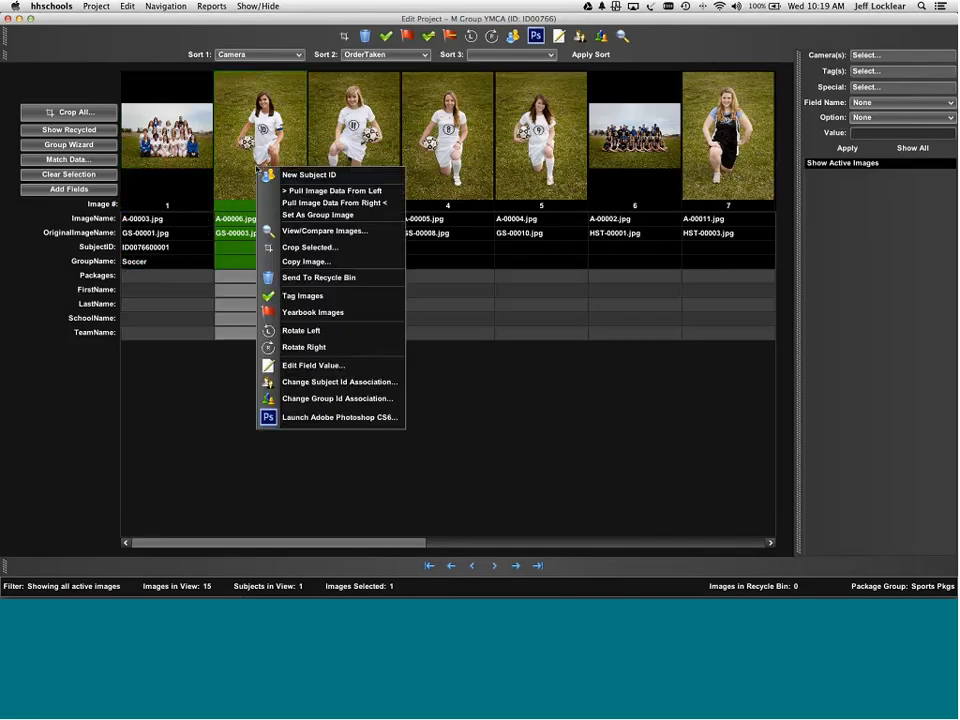
click(323, 399)
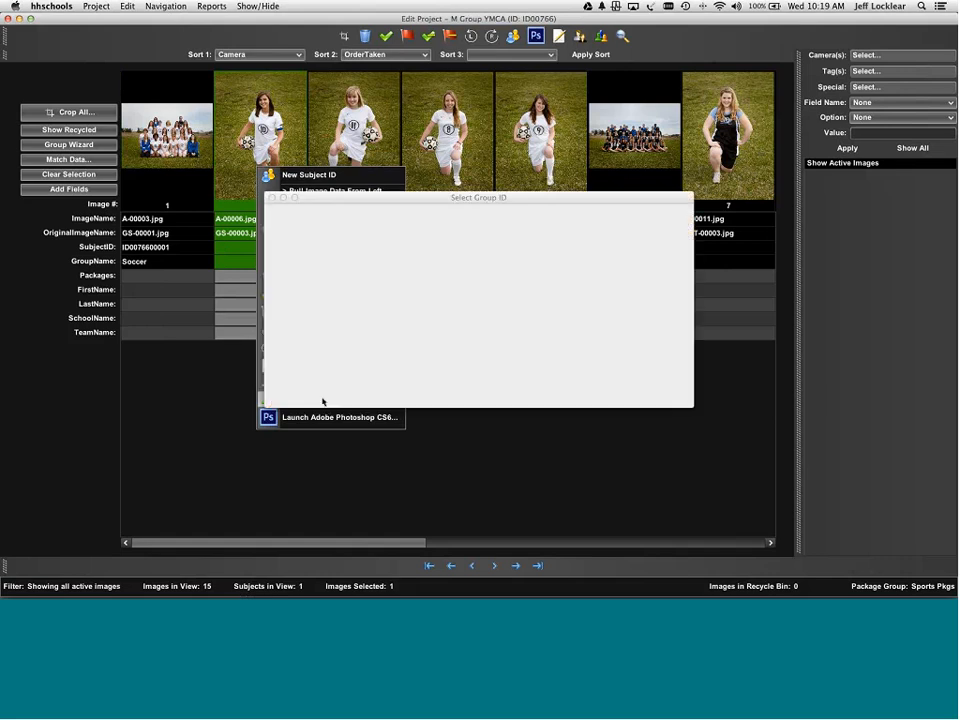
click(306, 252)
double_click(306, 253)
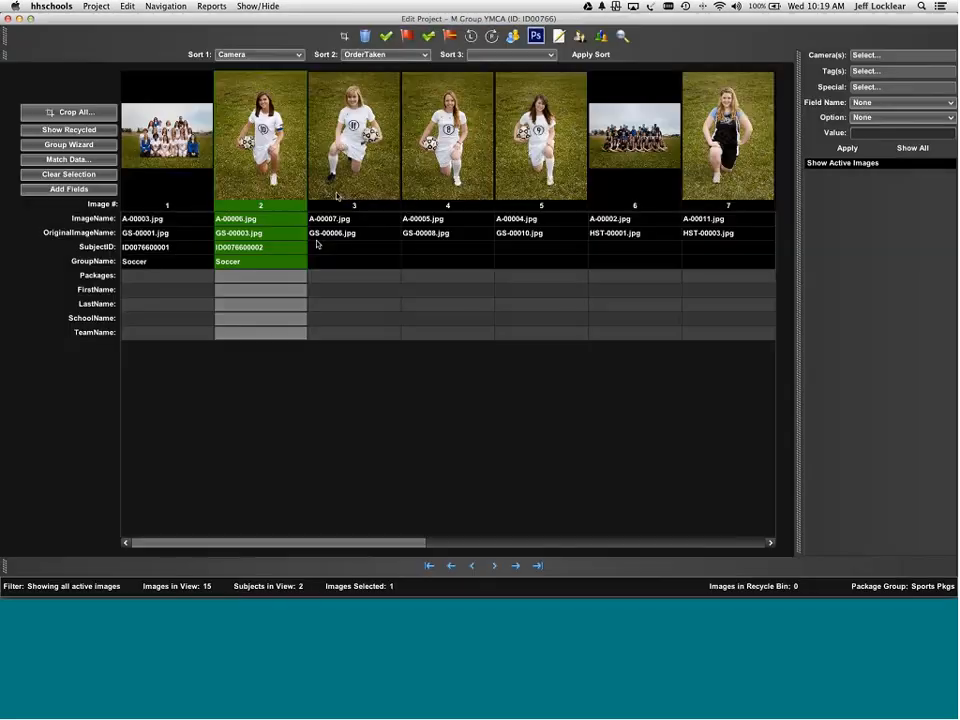
right_click(339, 192)
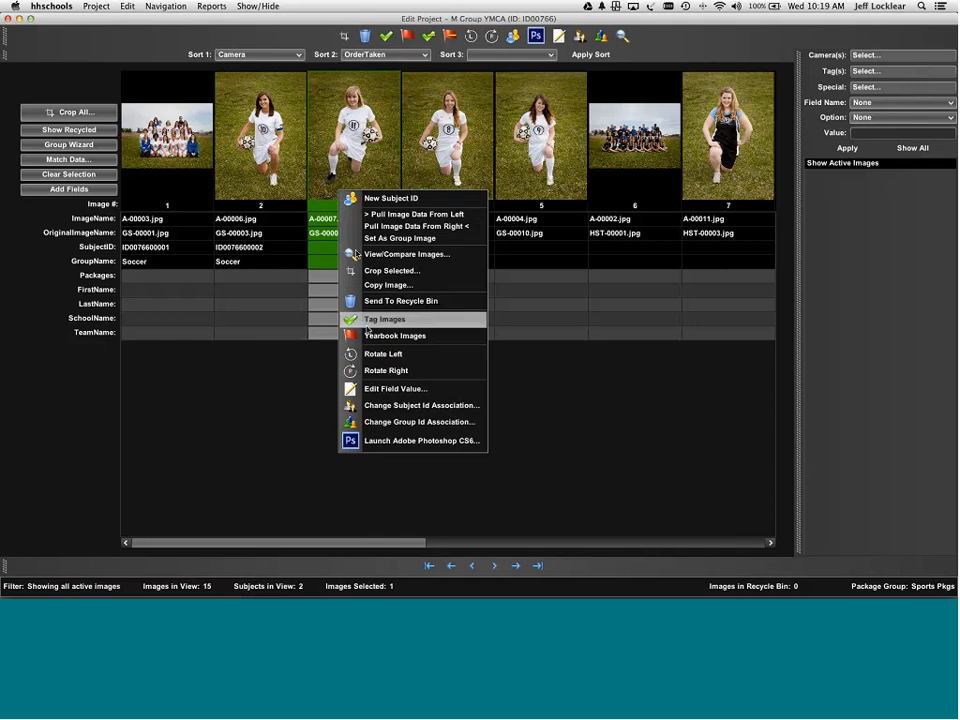
click(387, 424)
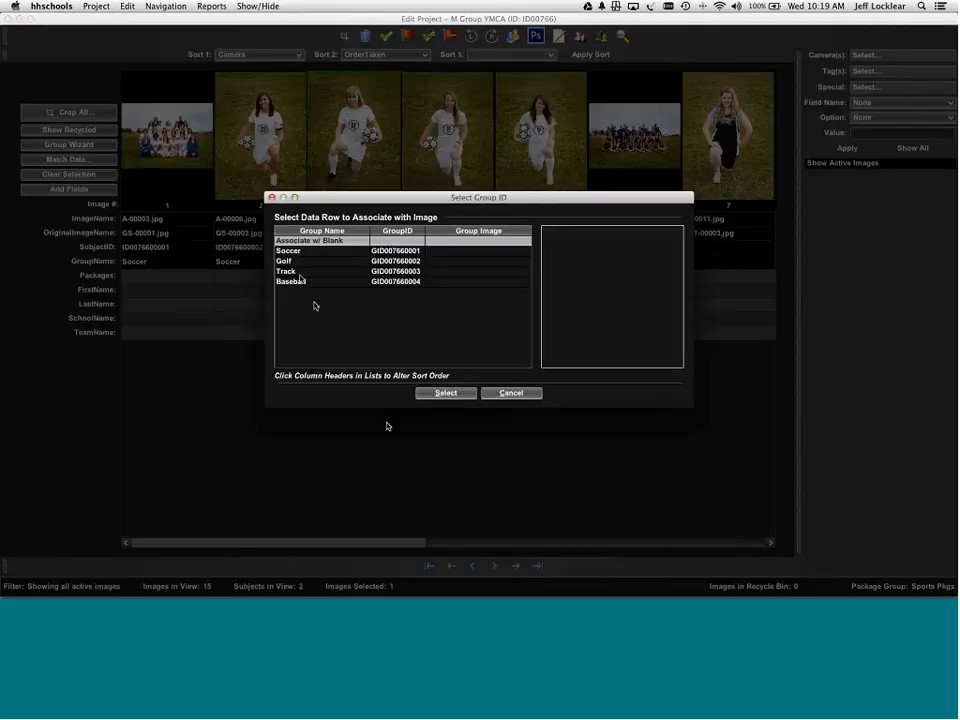
click(292, 273)
double_click(300, 252)
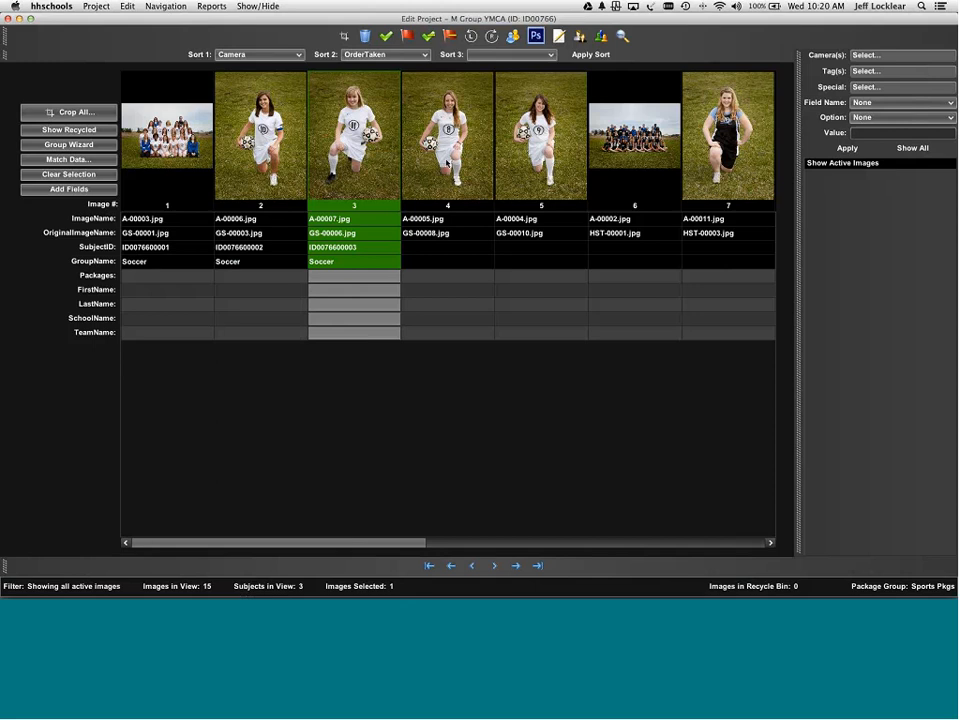
- Select images 4 and 5 together and assign both to the Soccer group
right_click(447, 163)
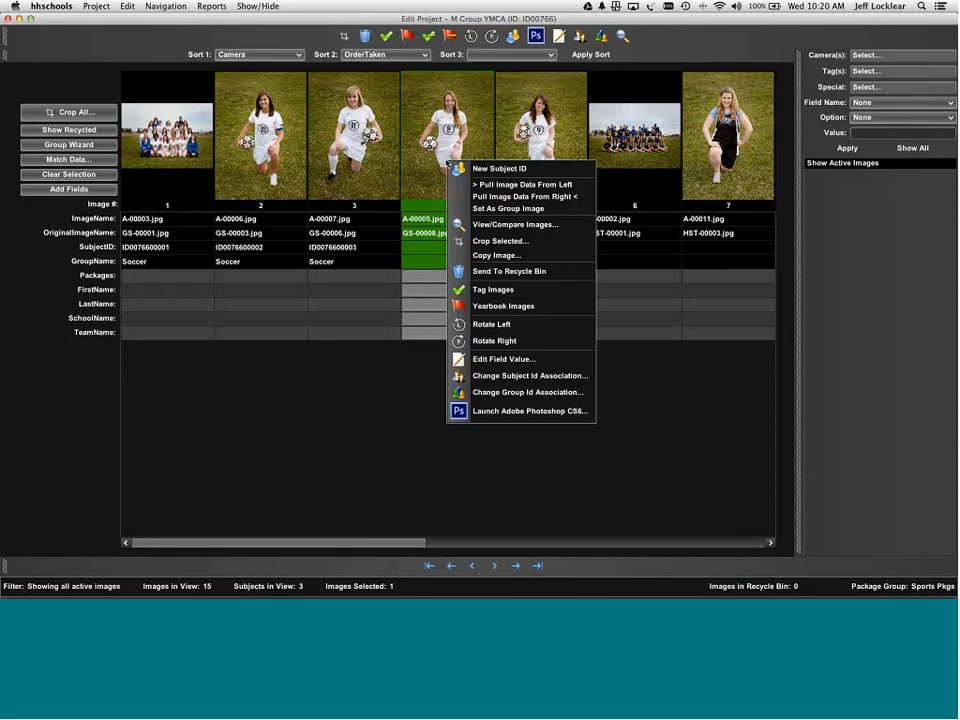
key(Escape)
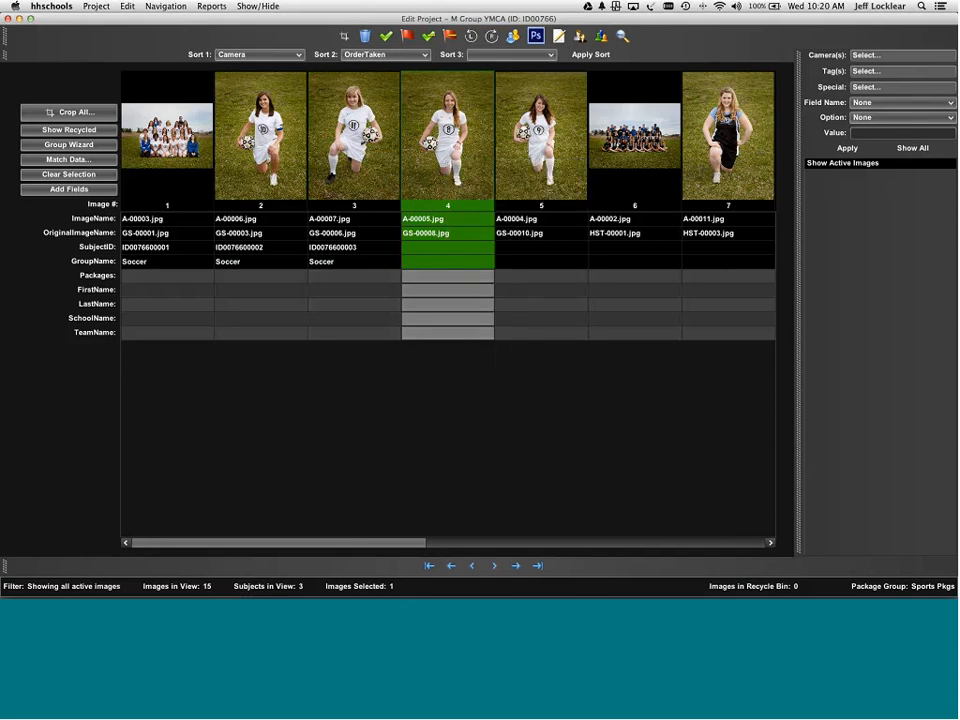
shift+click(538, 166)
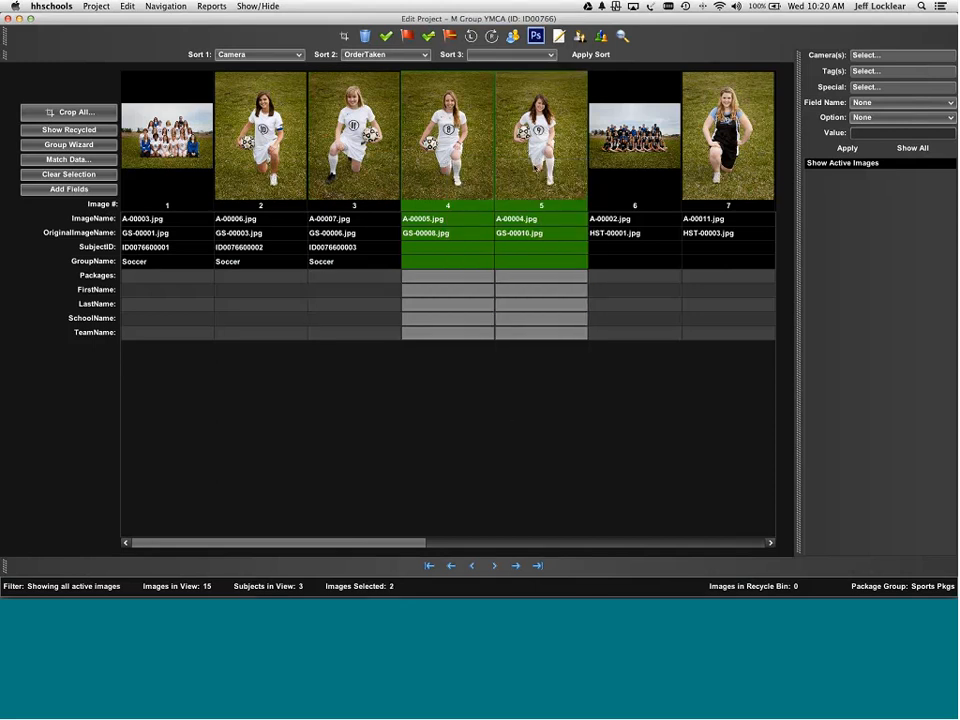
right_click(534, 167)
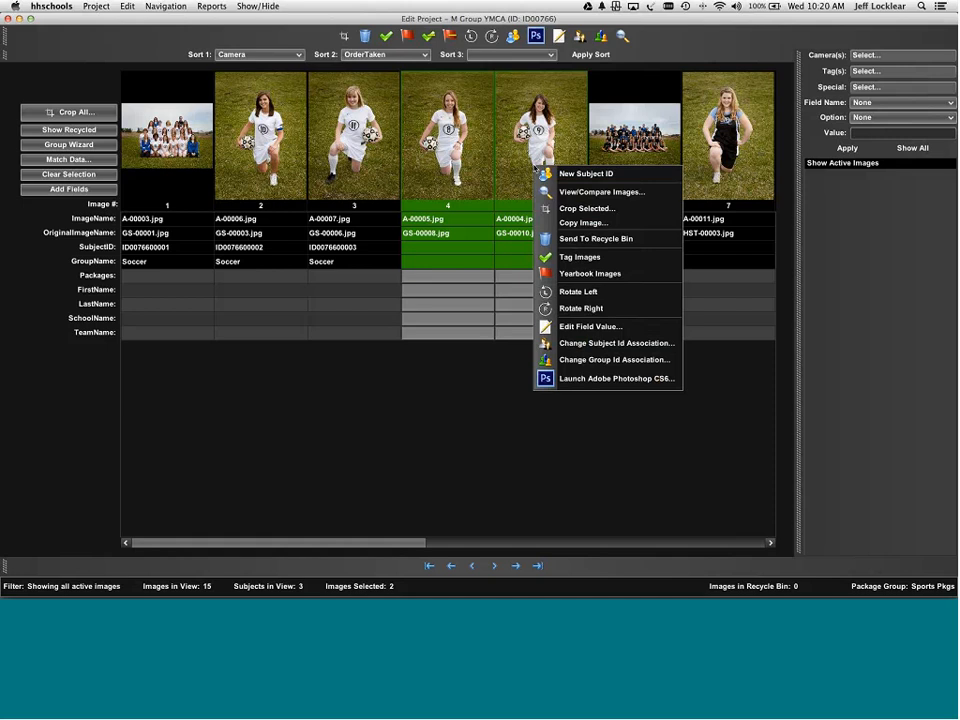
click(584, 362)
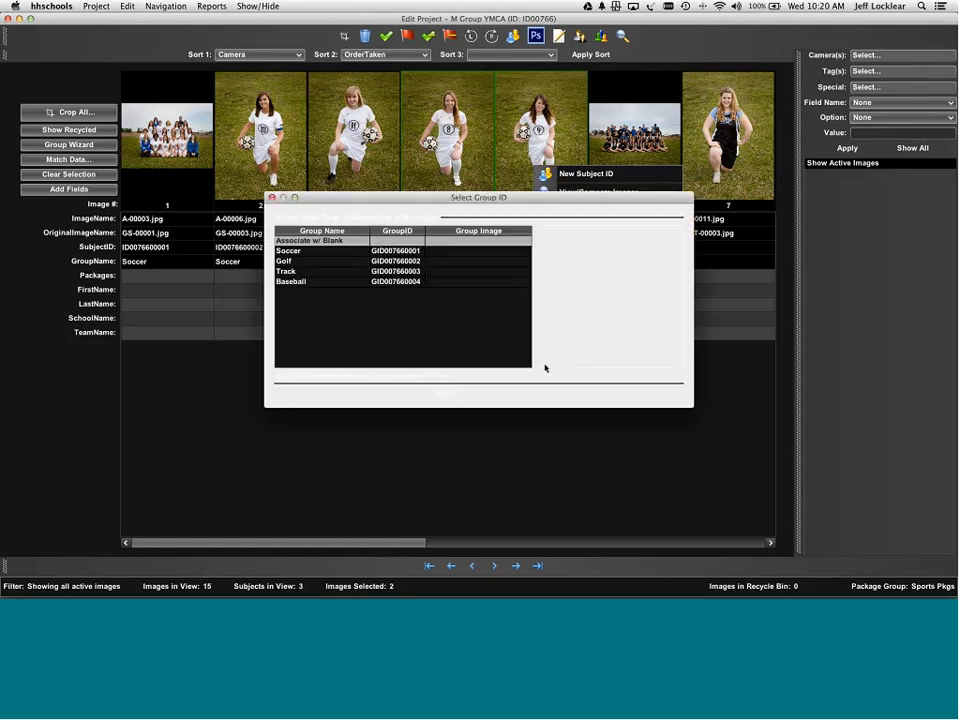
double_click(290, 258)
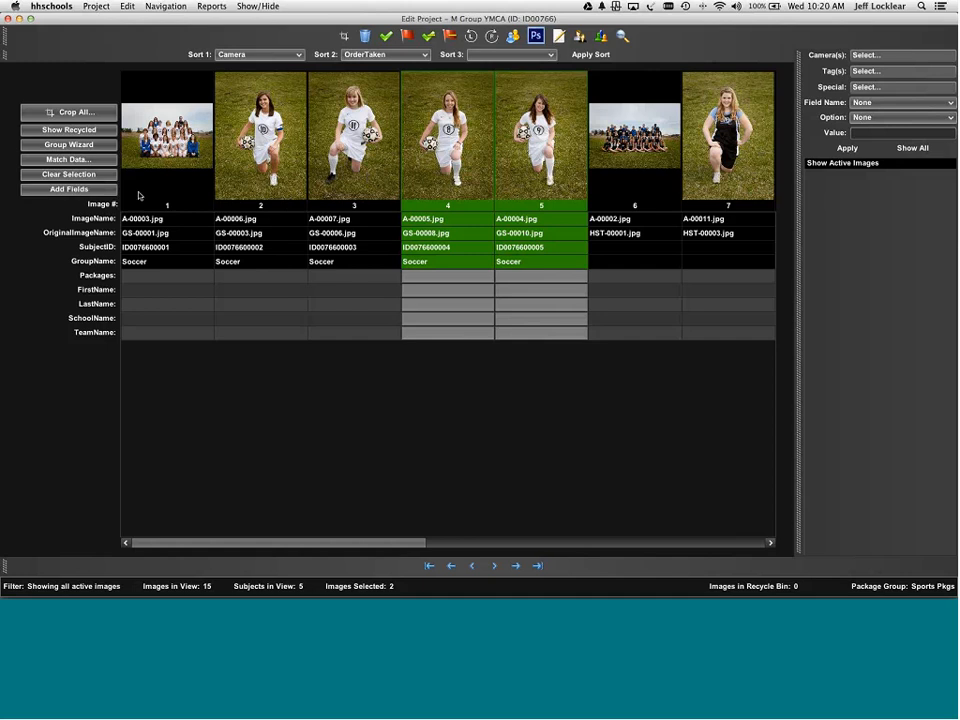
- Set image 1, the team photo, as the group image
click(126, 112)
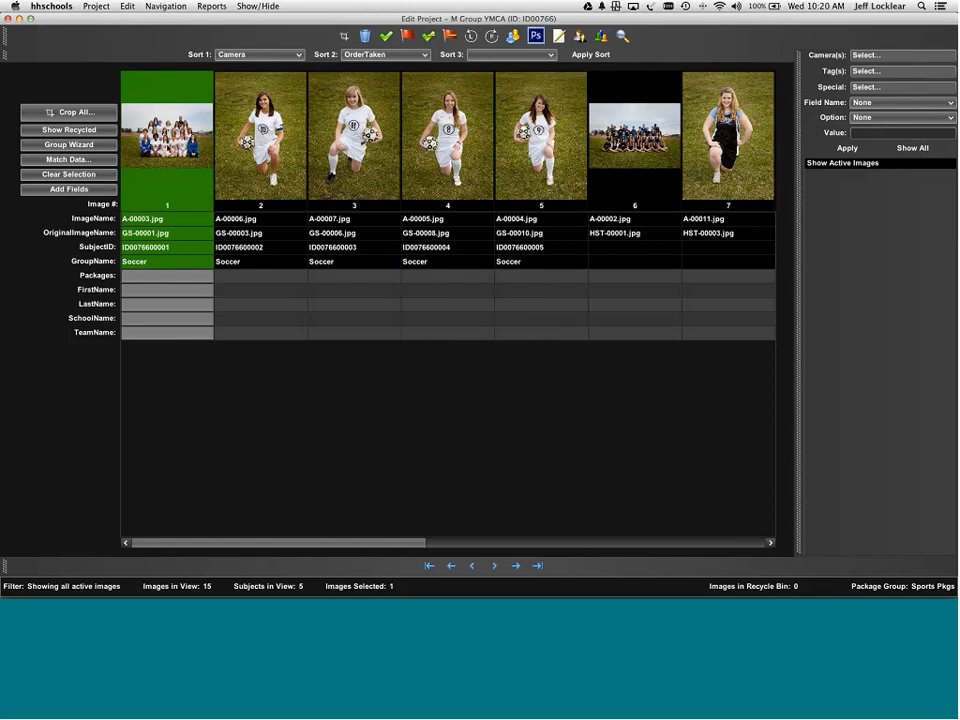
right_click(172, 145)
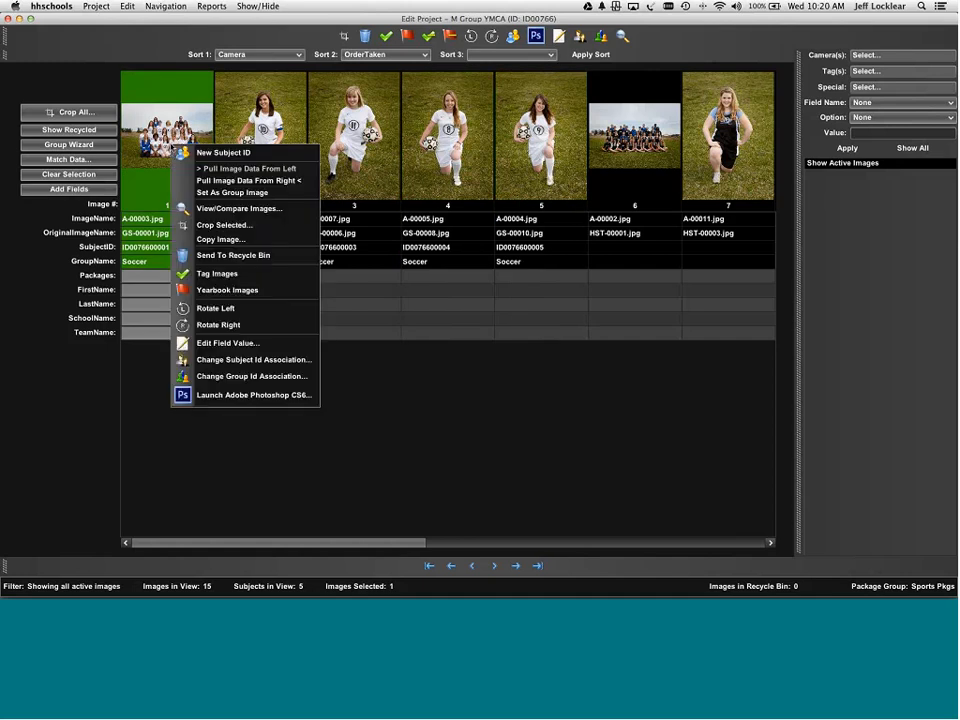
click(217, 192)
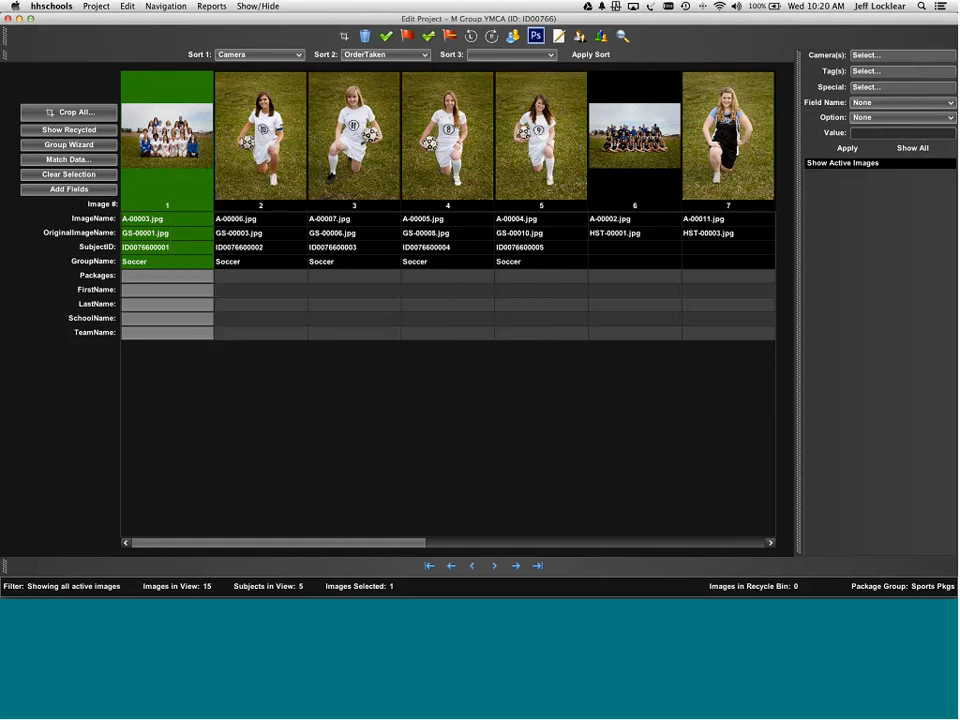
scroll(343, 546, right, 8)
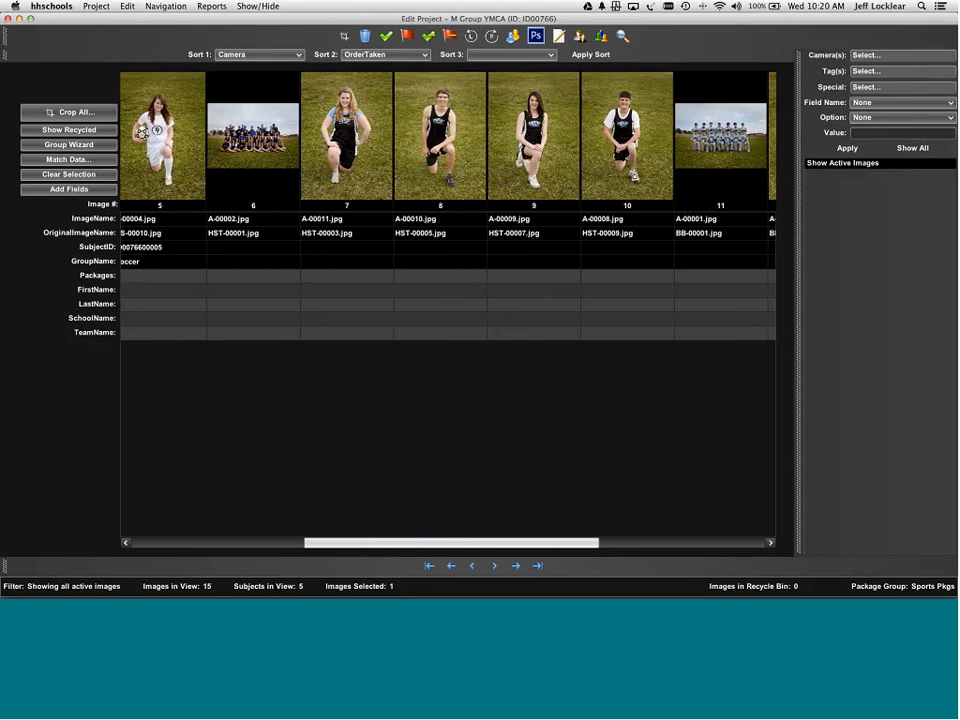
scroll(286, 195, left, 8)
scroll(286, 195, right, 13)
scroll(286, 195, left, 6)
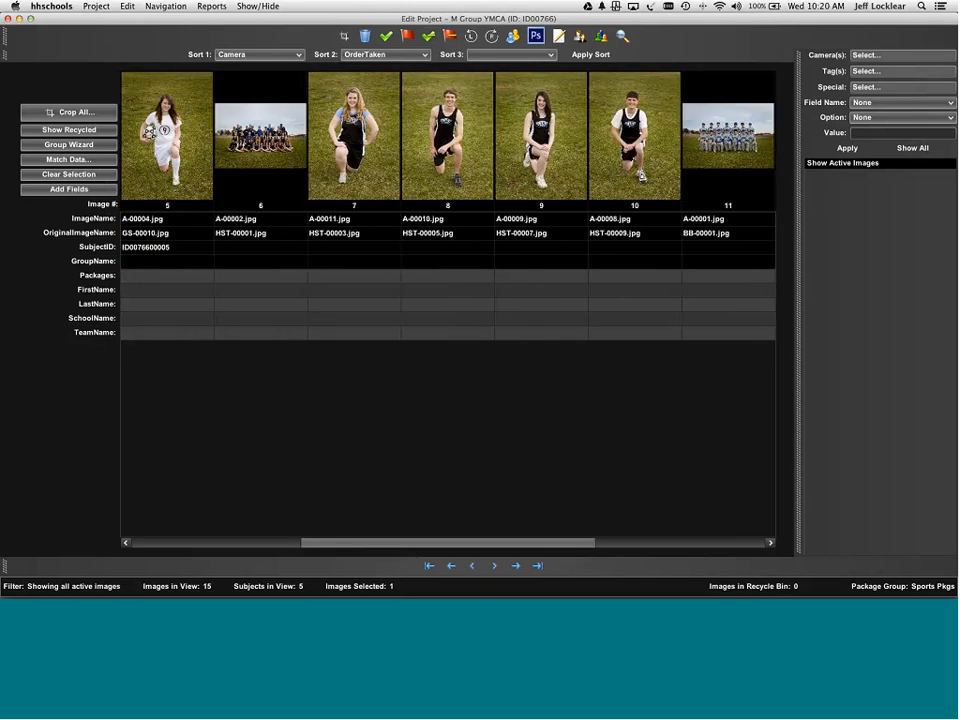
- Select images 6 through 10 and associate them with the Track group ID
click(262, 140)
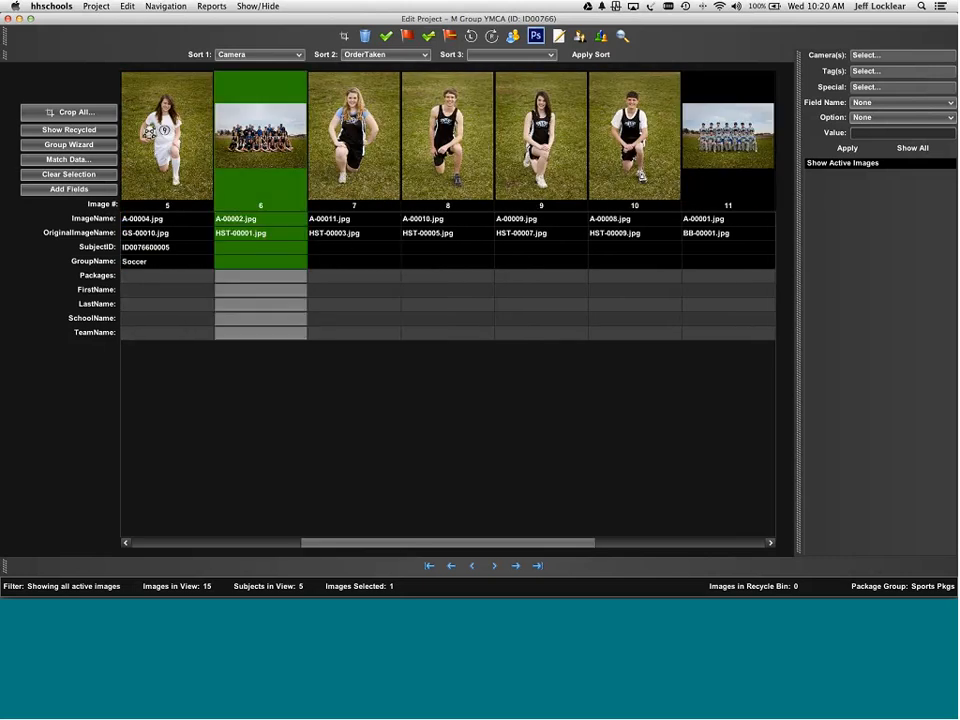
shift+click(628, 160)
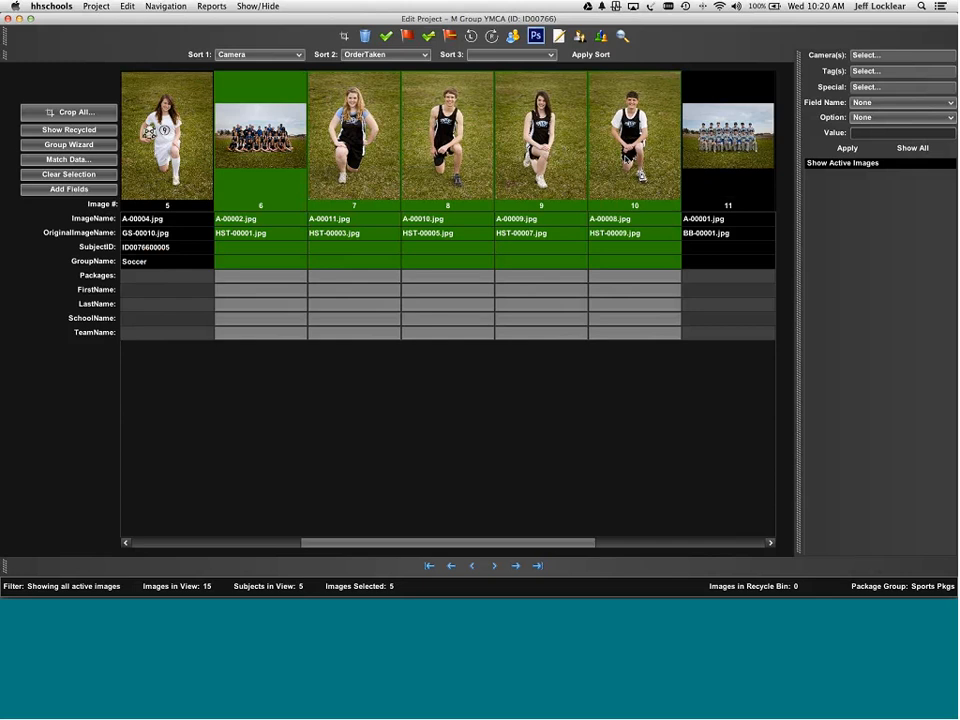
right_click(628, 160)
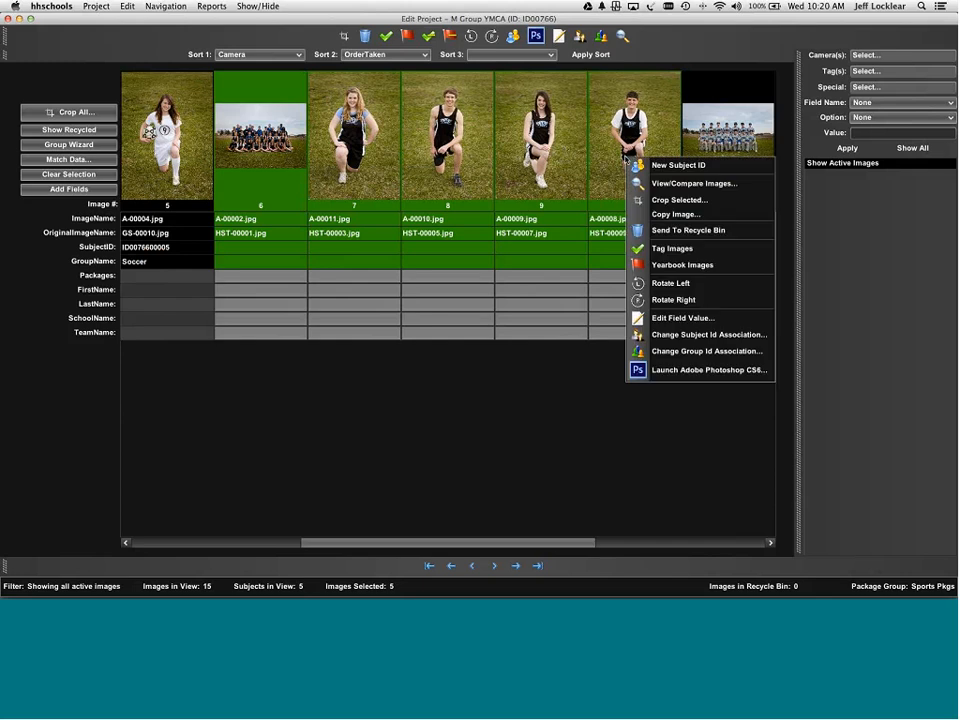
click(692, 352)
click(294, 270)
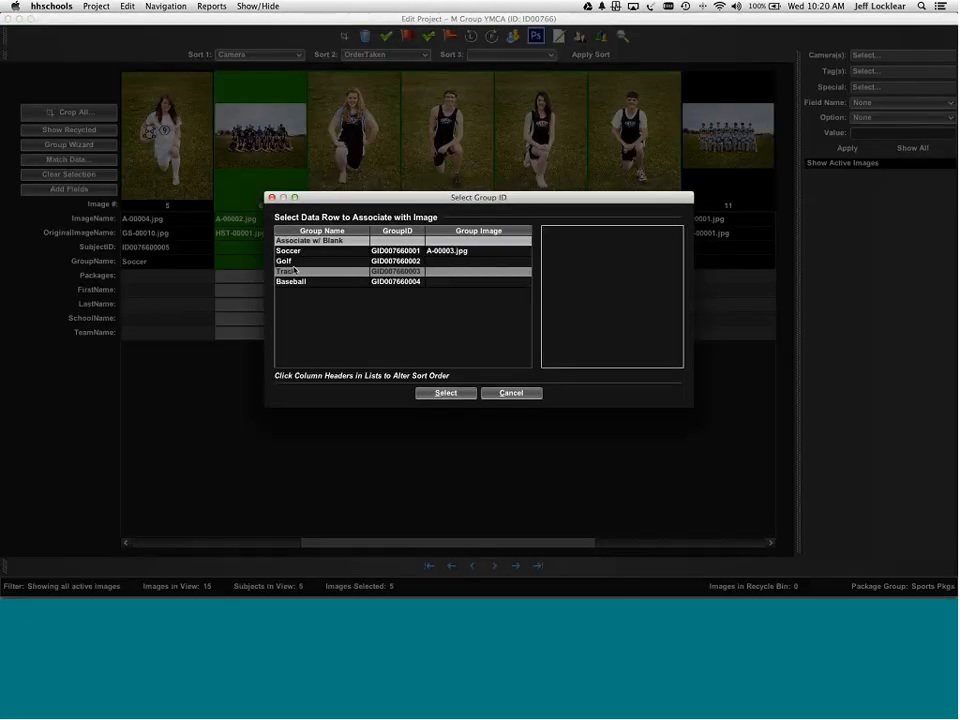
double_click(294, 271)
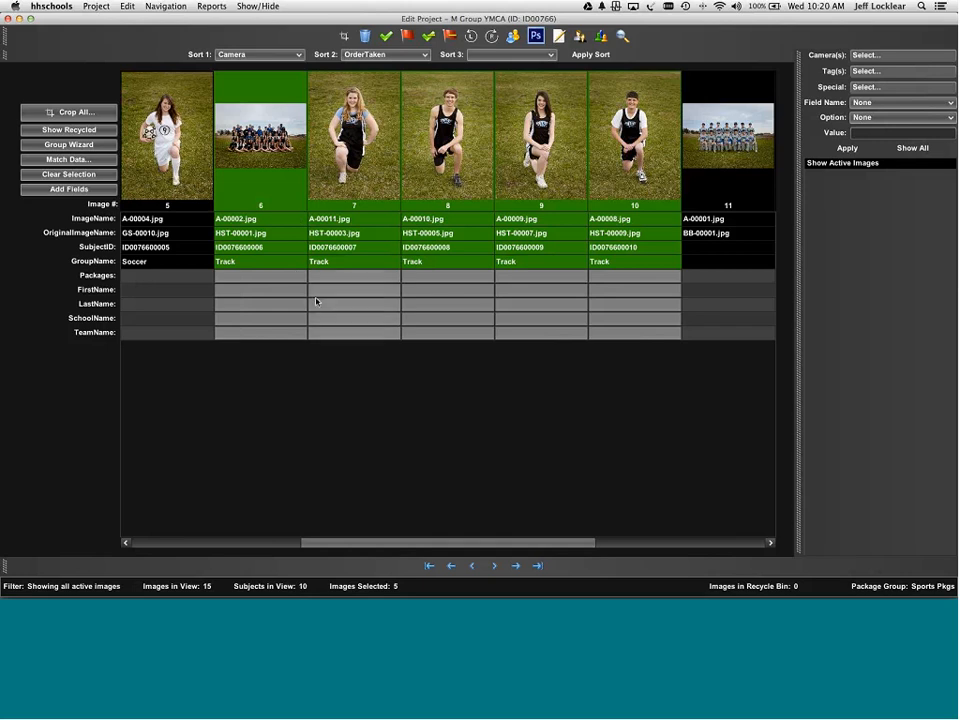
drag(452, 548, 624, 547)
- Associate images 11 through 15 with the Baseball group ID
click(372, 128)
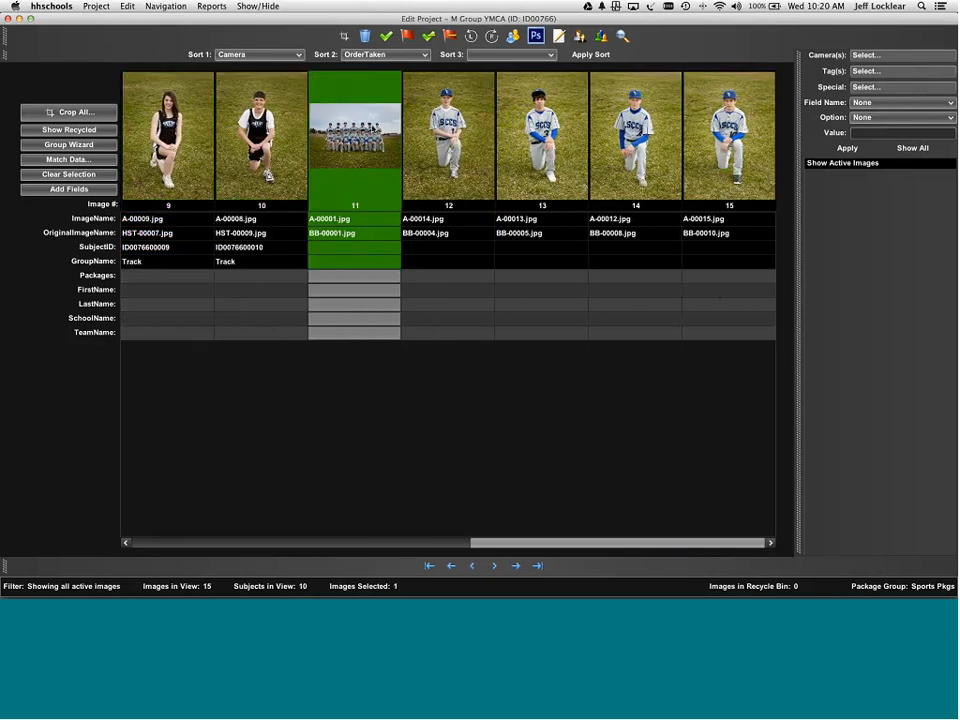
shift+click(719, 186)
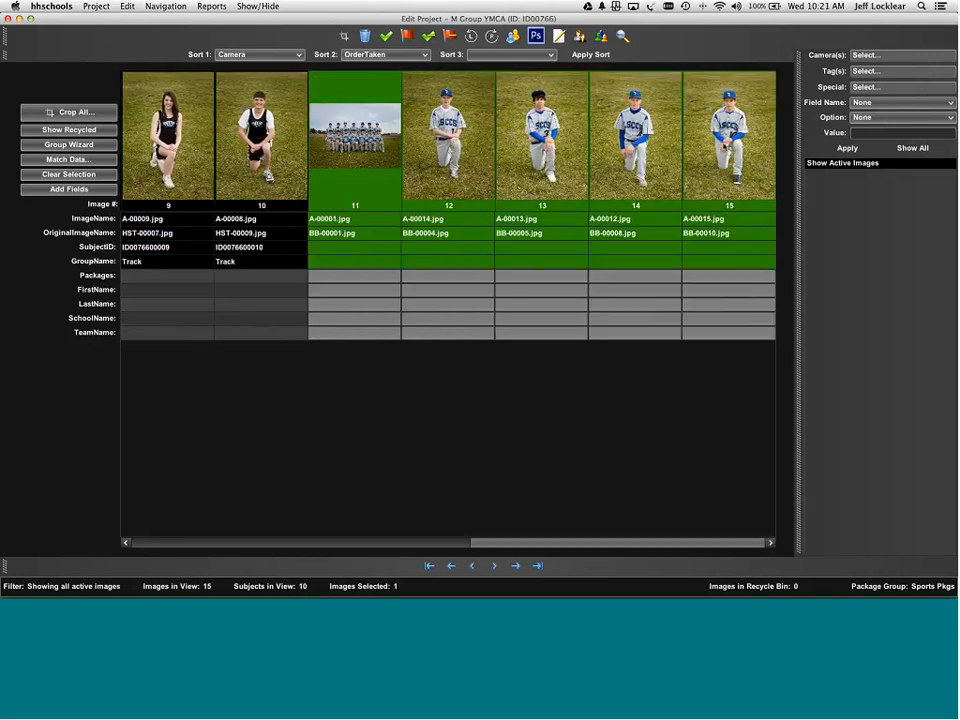
right_click(724, 146)
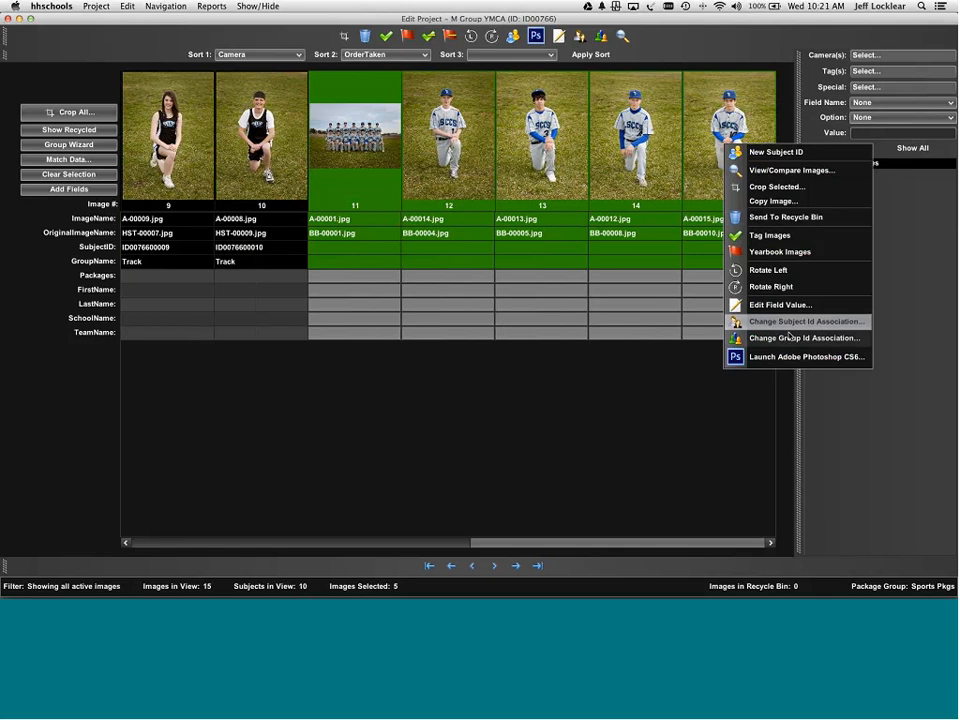
click(790, 396)
double_click(291, 281)
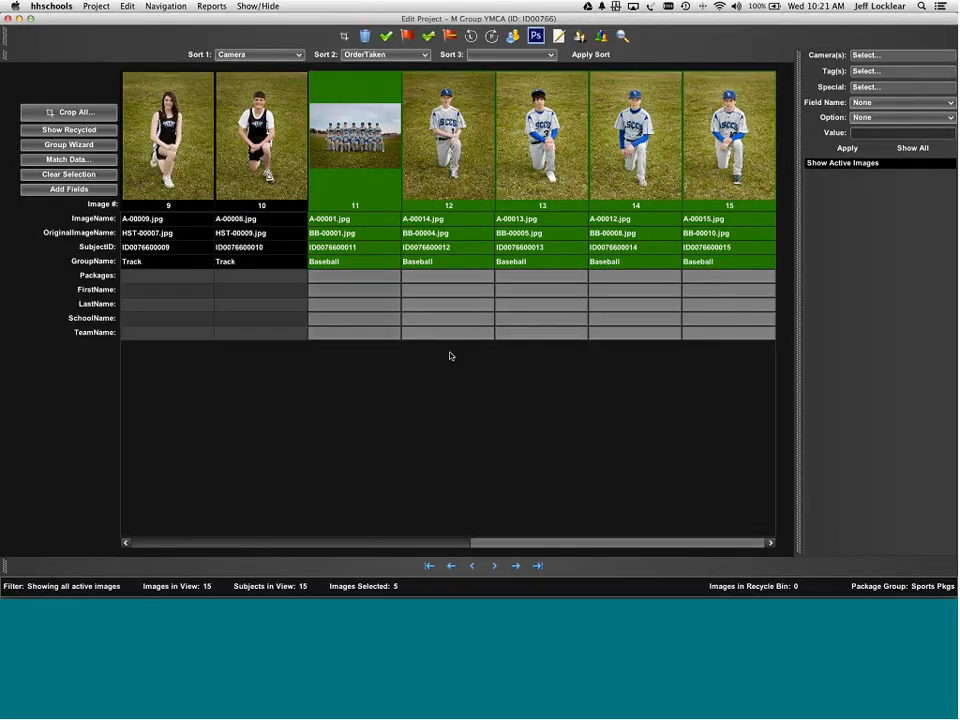
- Make image 11 the Baseball group image and image 6 the Track group image
click(370, 147)
right_click(370, 147)
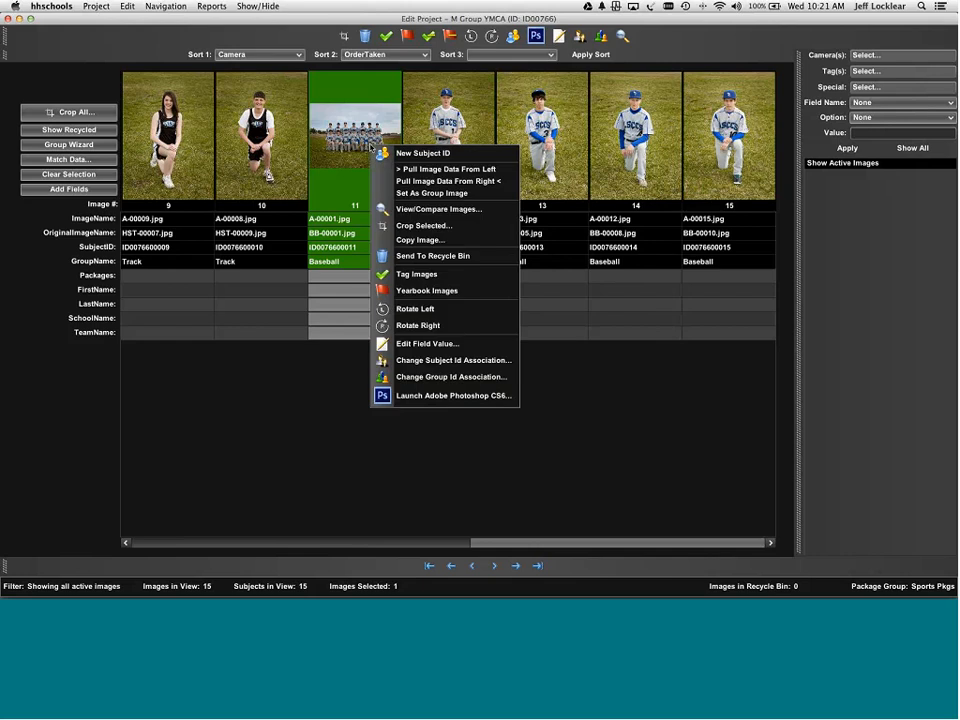
click(403, 194)
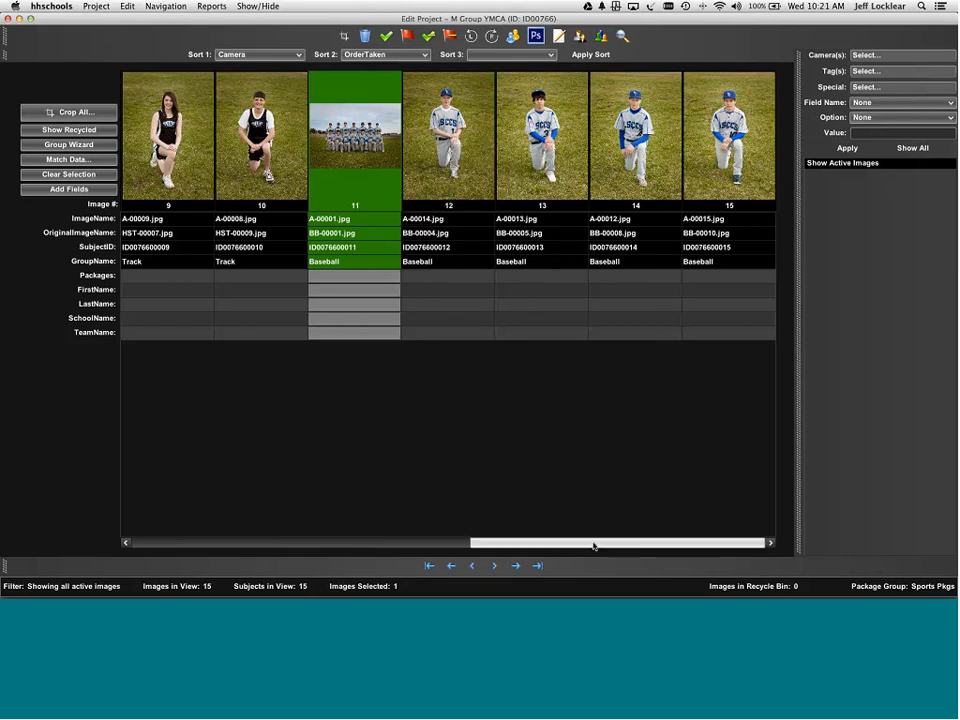
drag(564, 542, 438, 530)
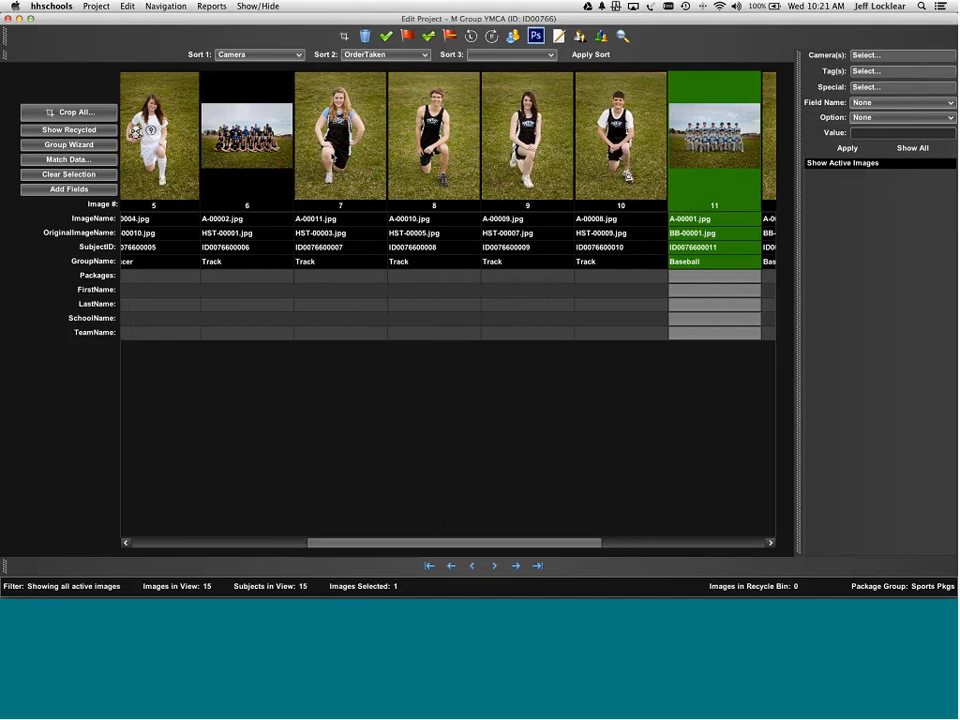
right_click(268, 128)
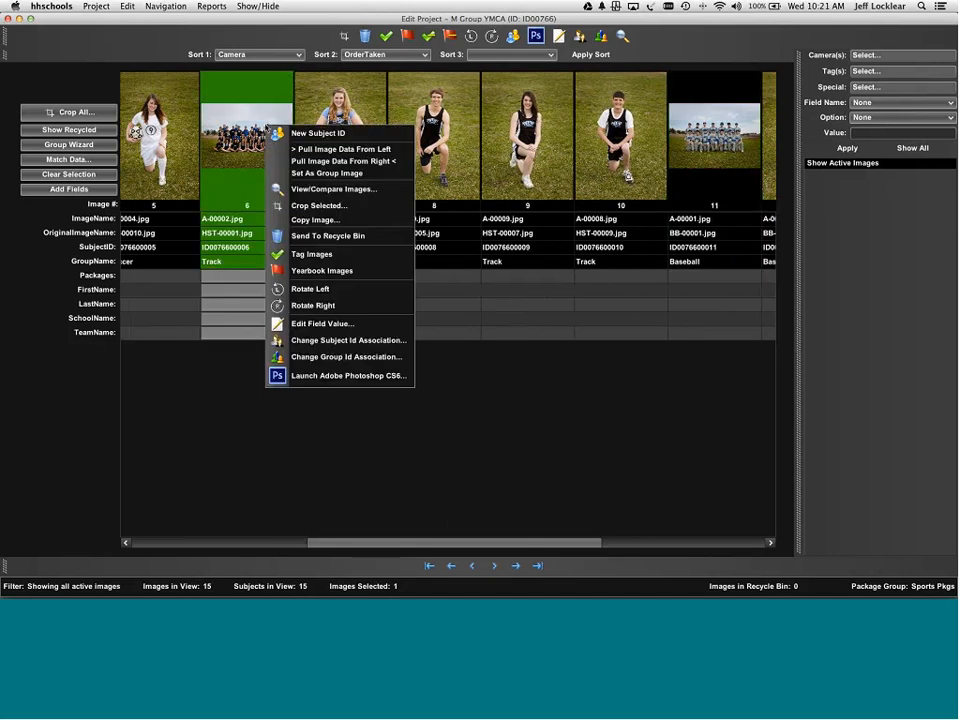
click(305, 175)
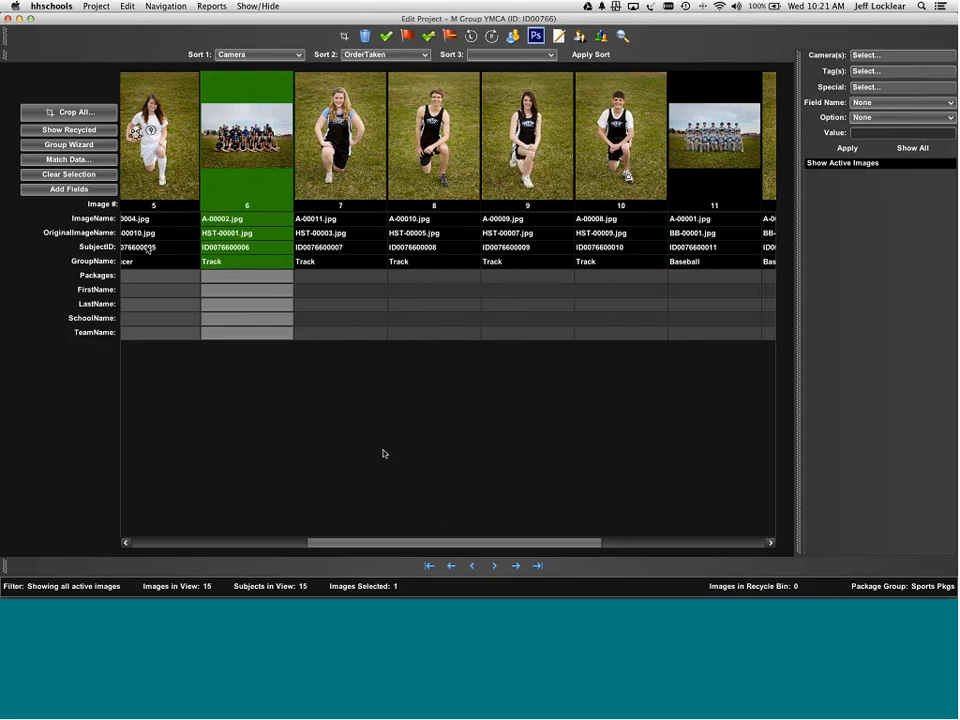
- Import both photos from the Golf folder with No Scanner Data, then proceed to editing the project
click(97, 7)
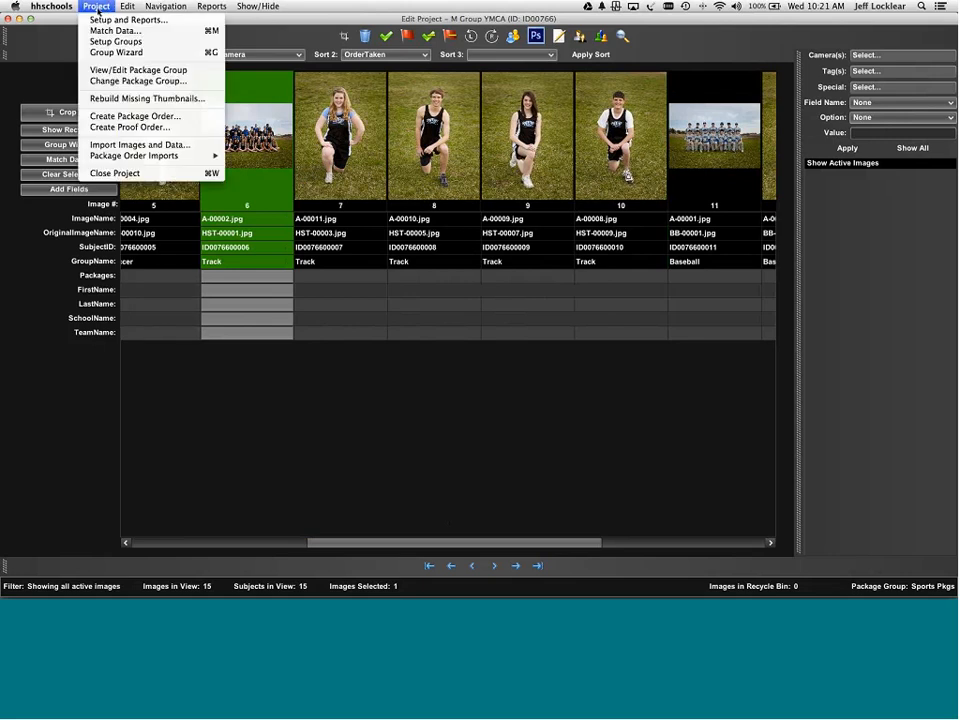
click(139, 145)
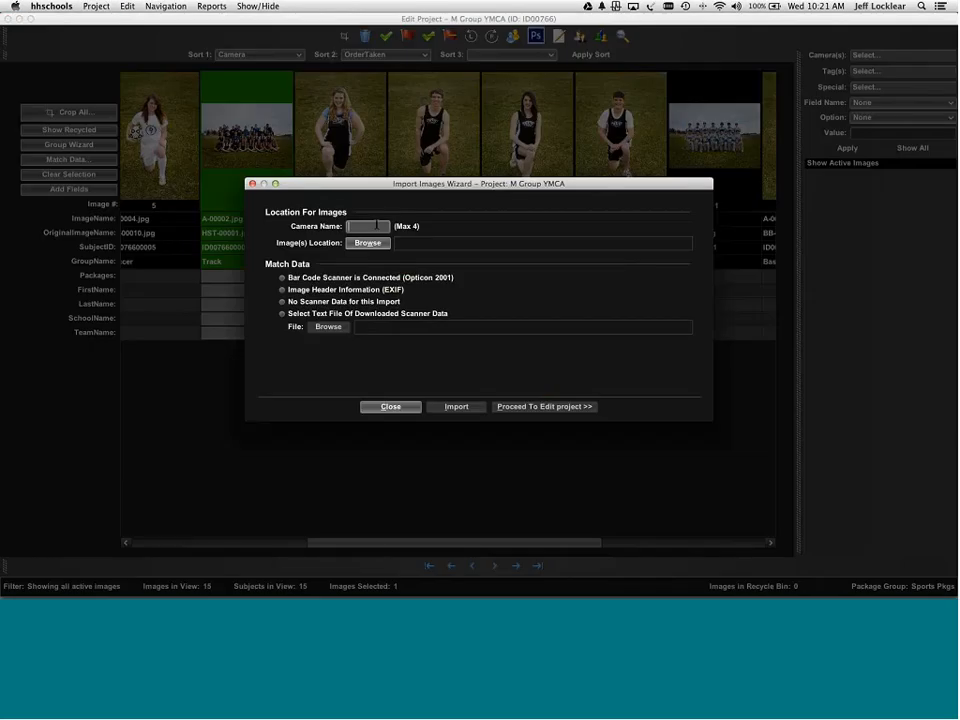
click(377, 245)
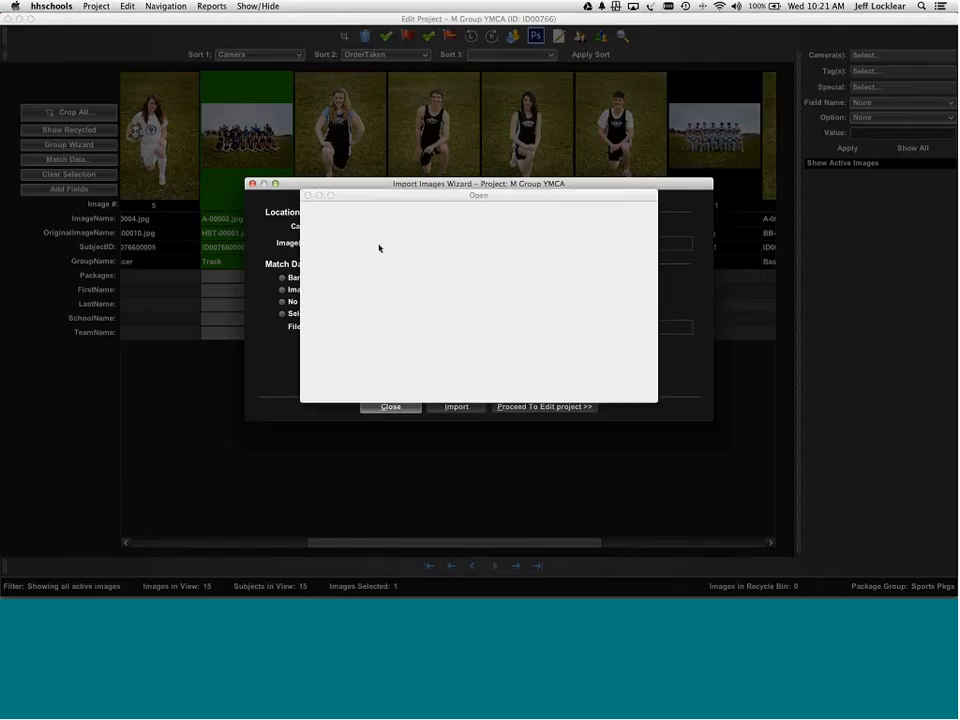
click(570, 214)
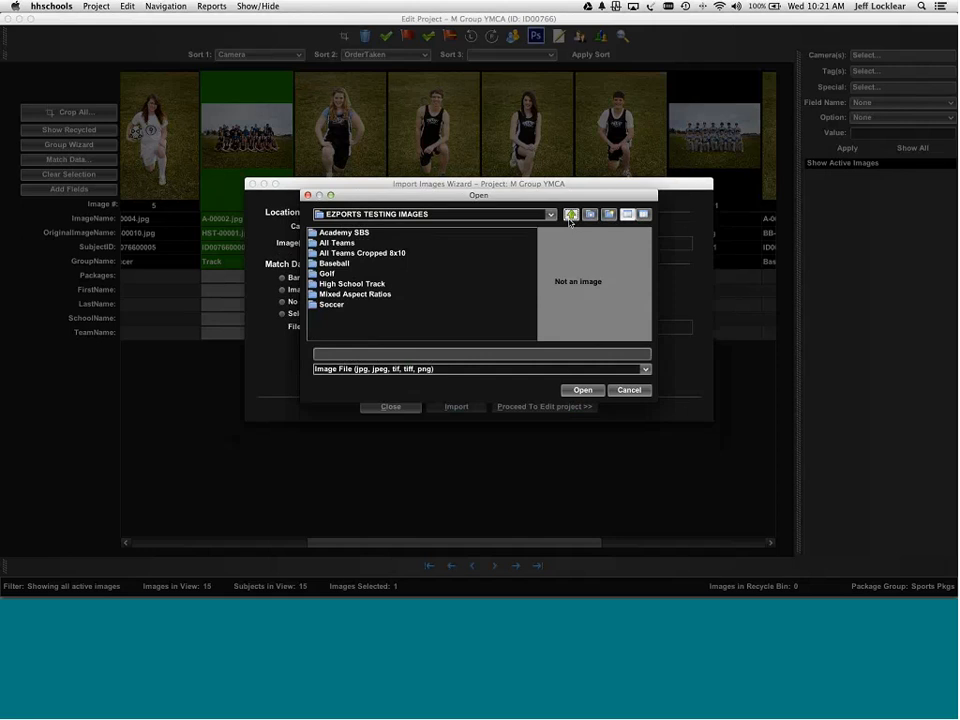
click(326, 274)
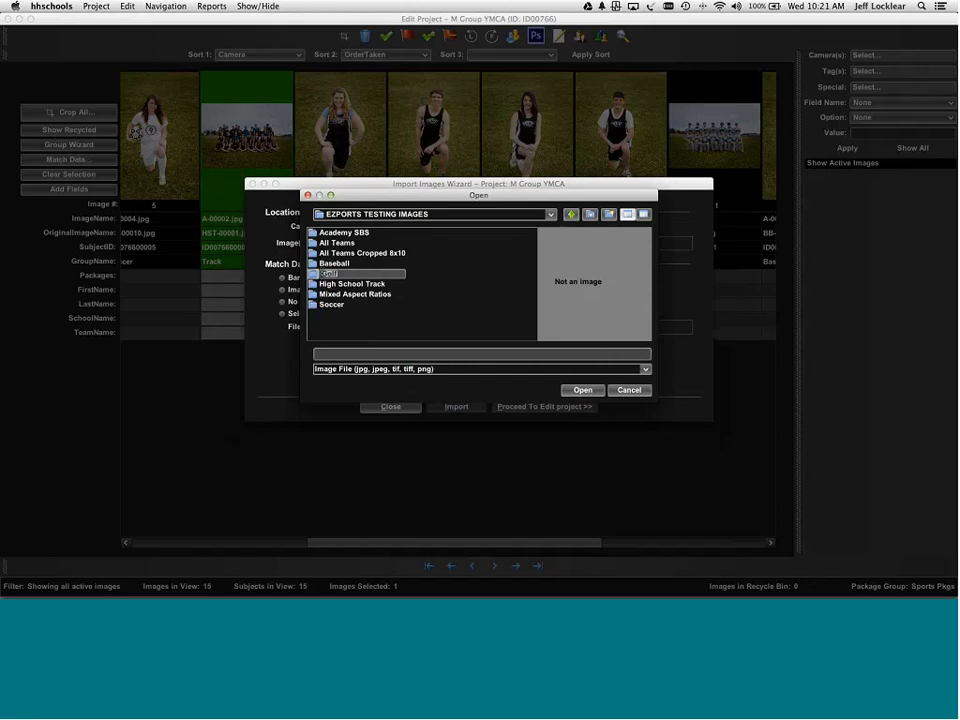
double_click(320, 274)
key(super+a)
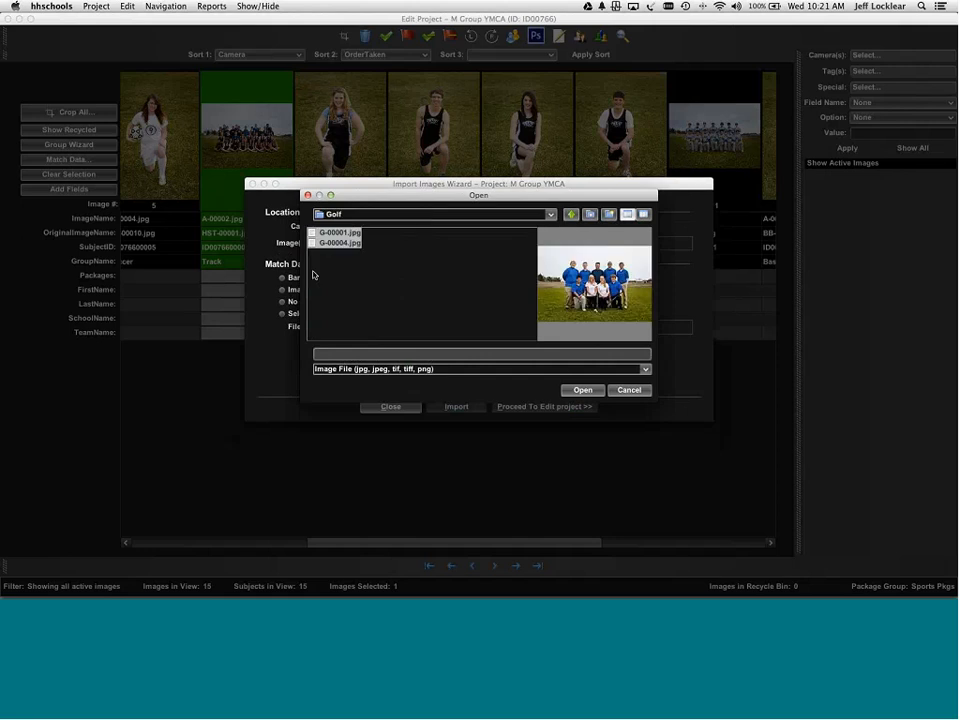
click(590, 395)
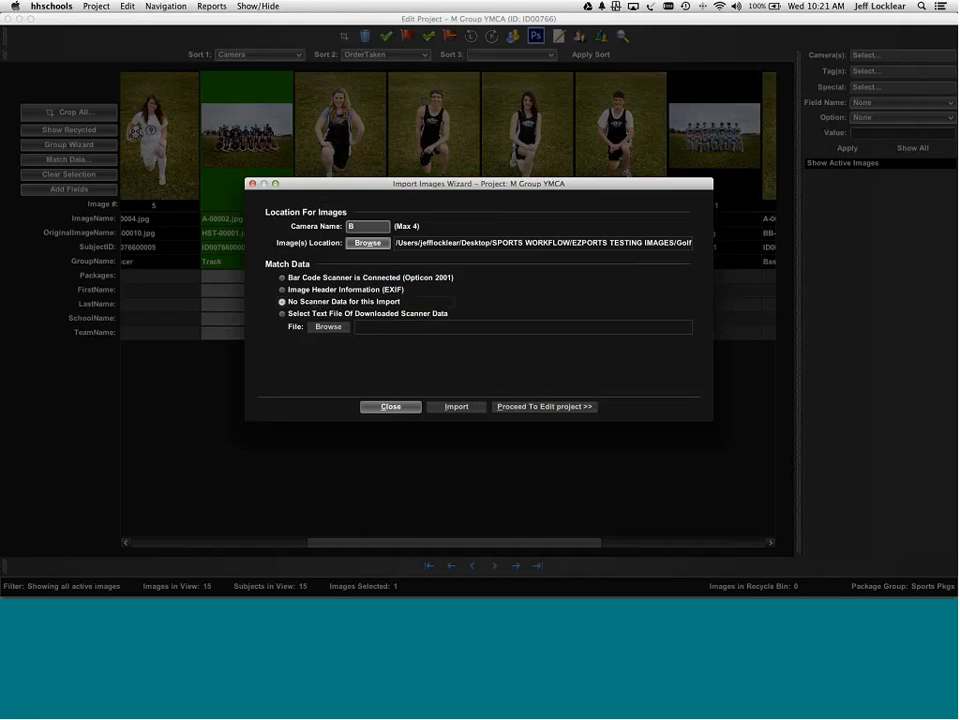
click(316, 304)
click(456, 406)
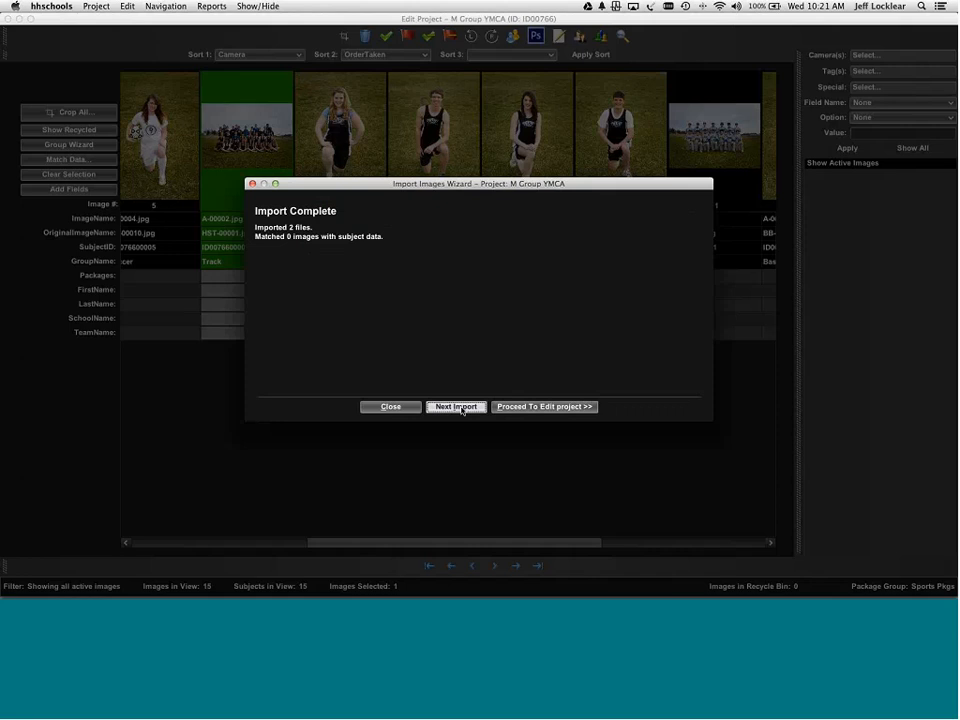
click(531, 406)
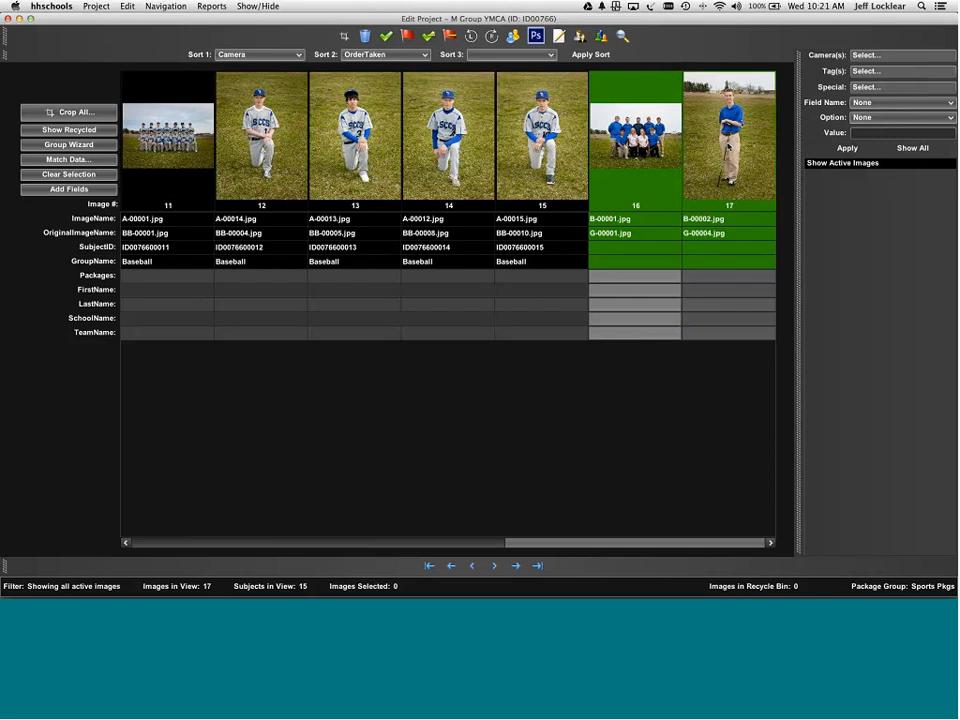
- Associate the new images 16 and 17 with the Golf group ID
right_click(729, 146)
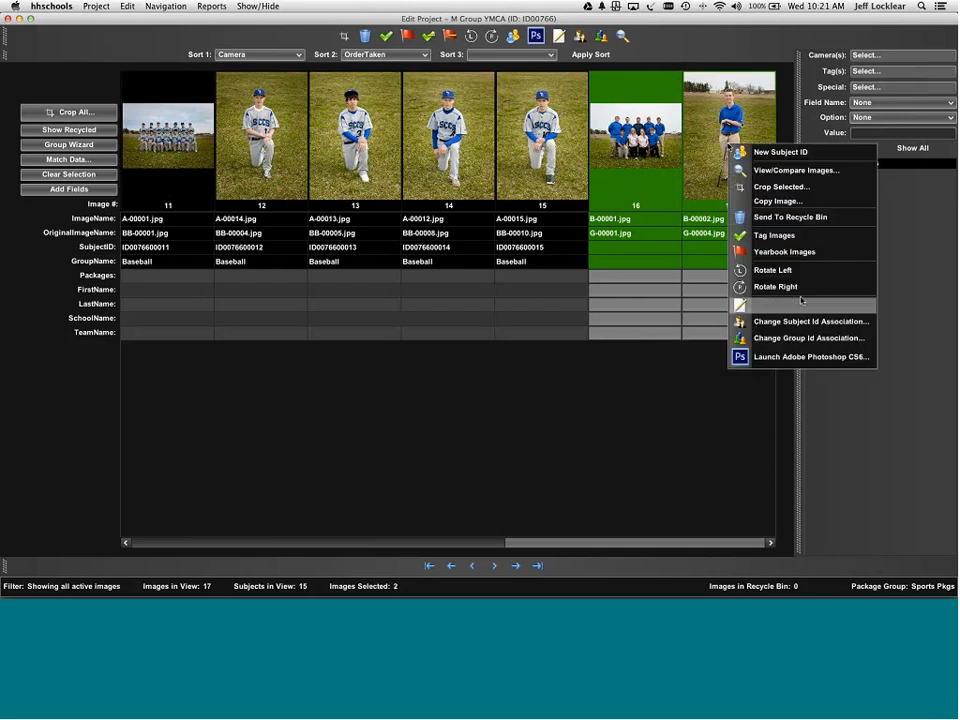
click(795, 338)
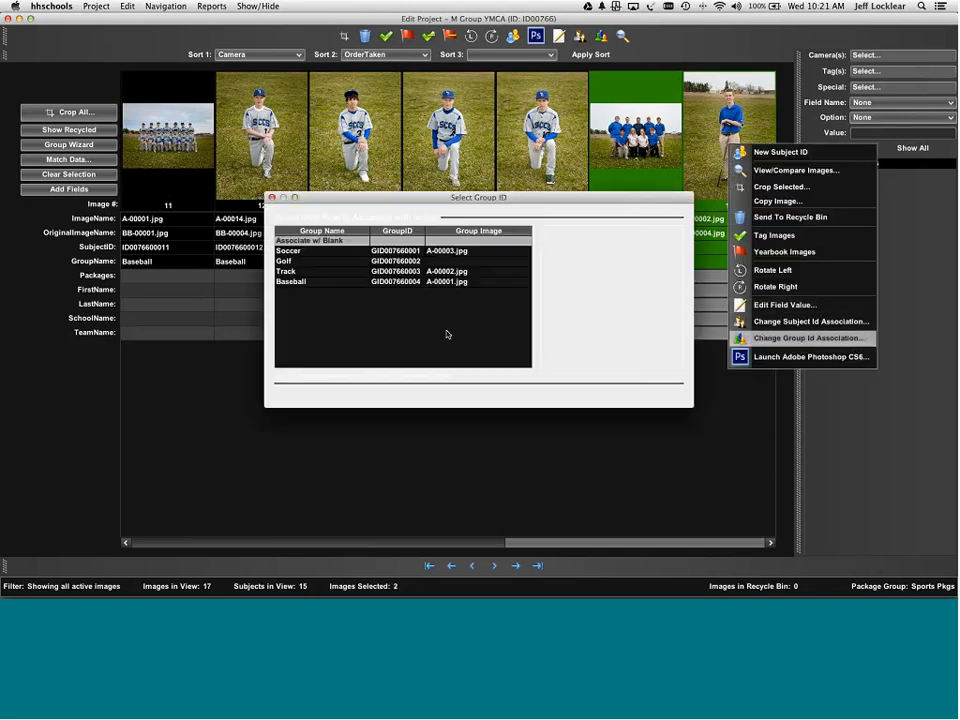
click(304, 262)
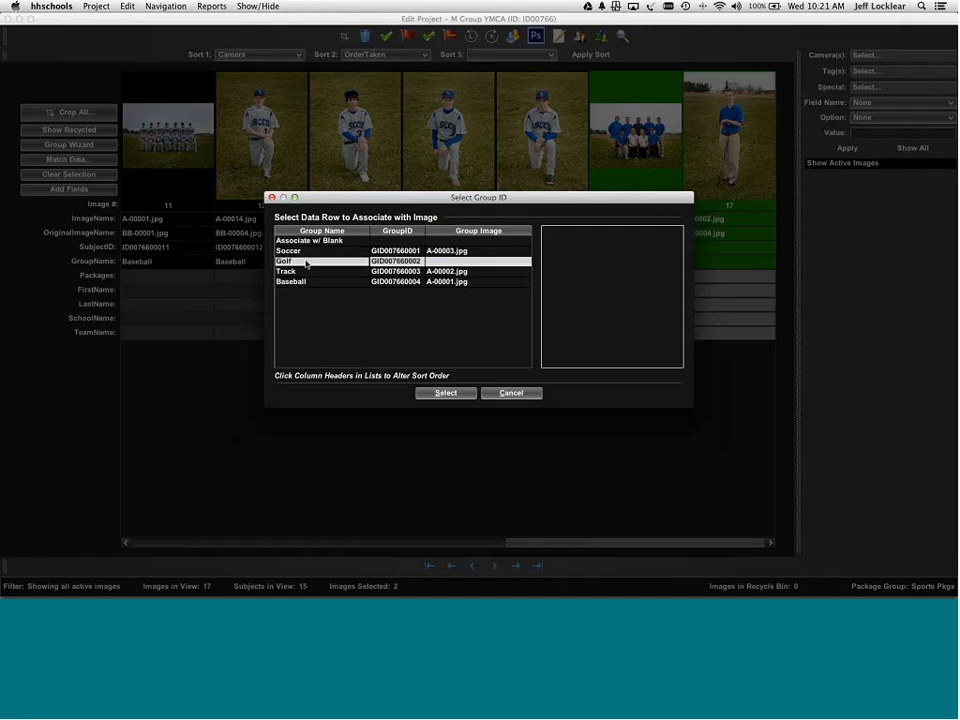
double_click(306, 263)
- Set image 16 as the Golf group image
right_click(634, 131)
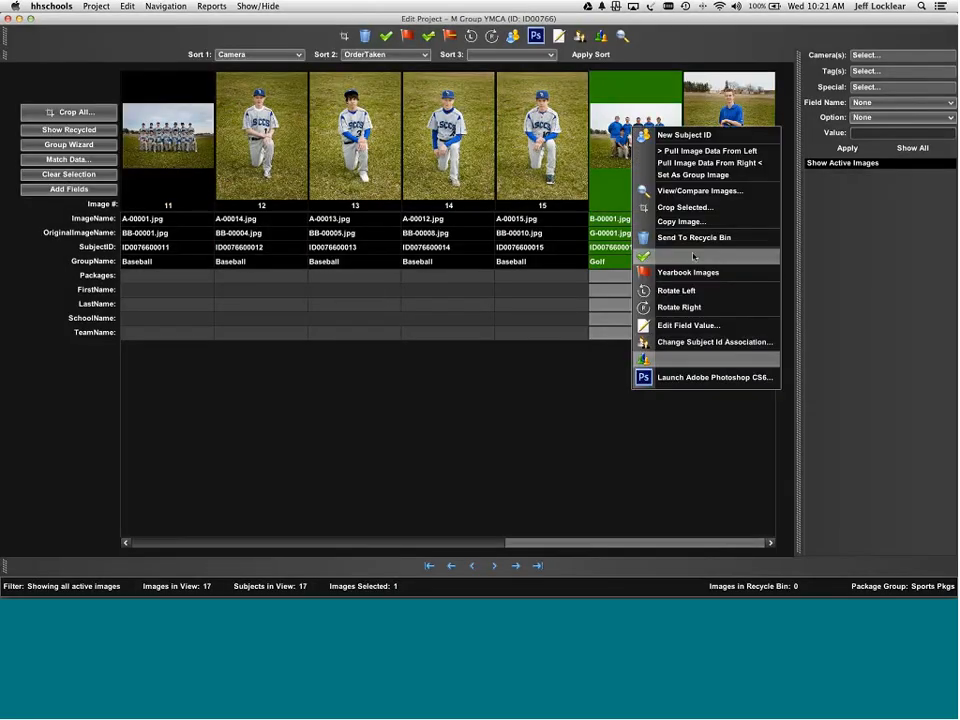
scroll(687, 220, left, 3)
scroll(690, 200, right, 3)
right_click(645, 147)
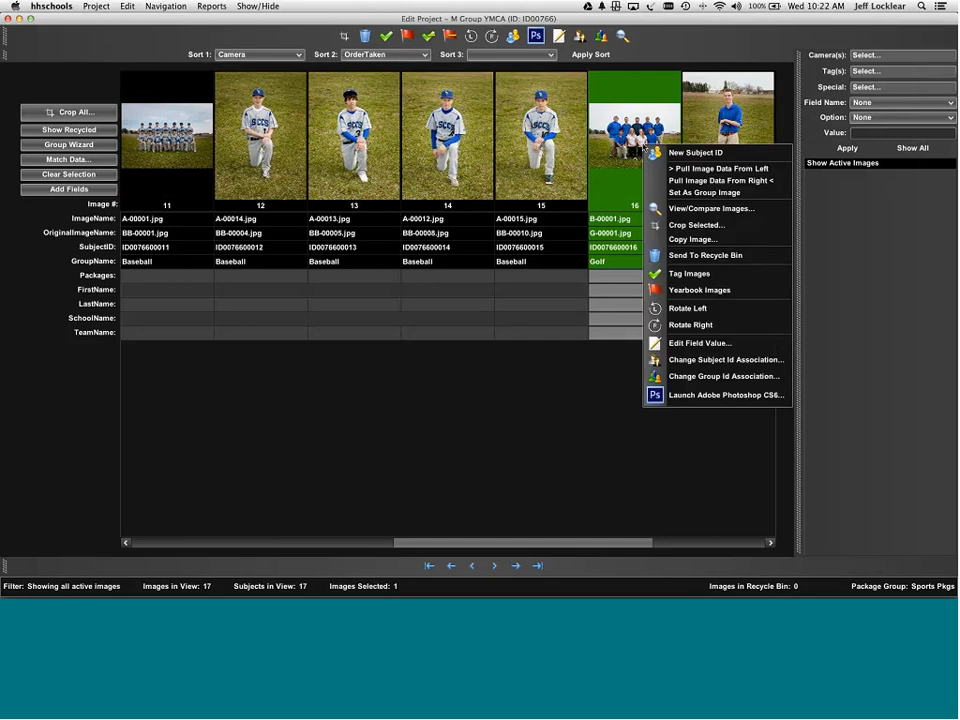
click(674, 192)
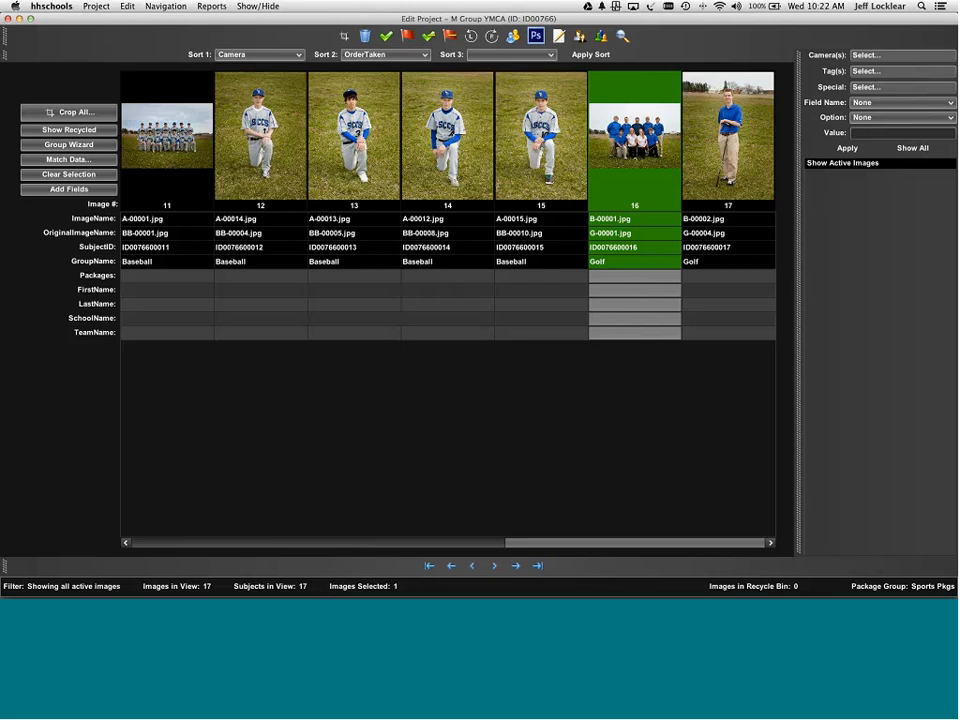
scroll(448, 200, left, 3)
click(74, 148)
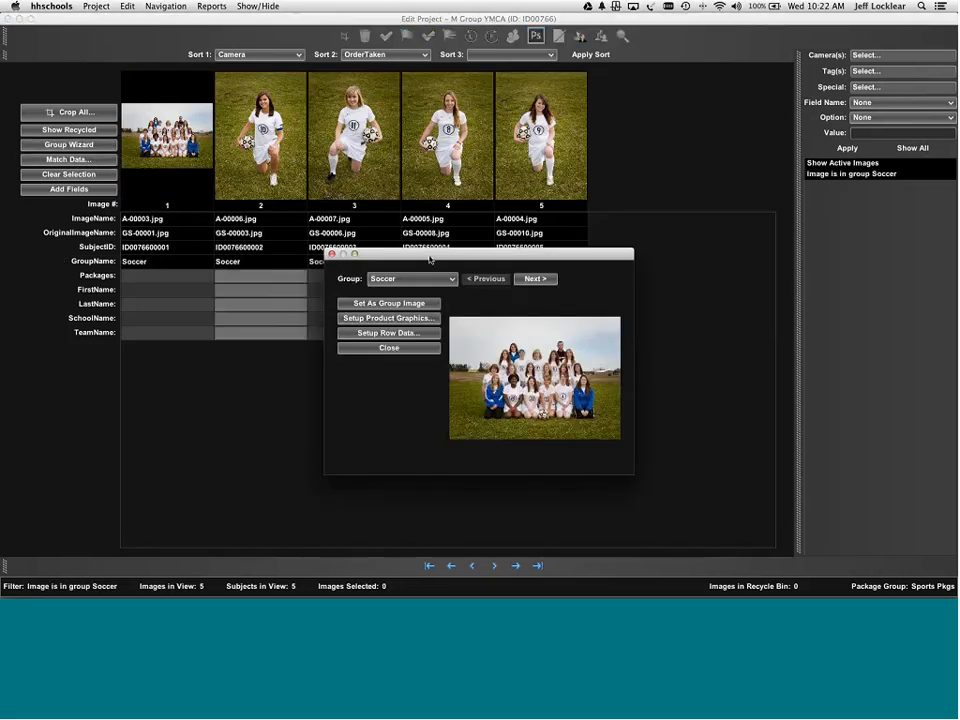
drag(431, 256, 364, 274)
drag(424, 273, 375, 310)
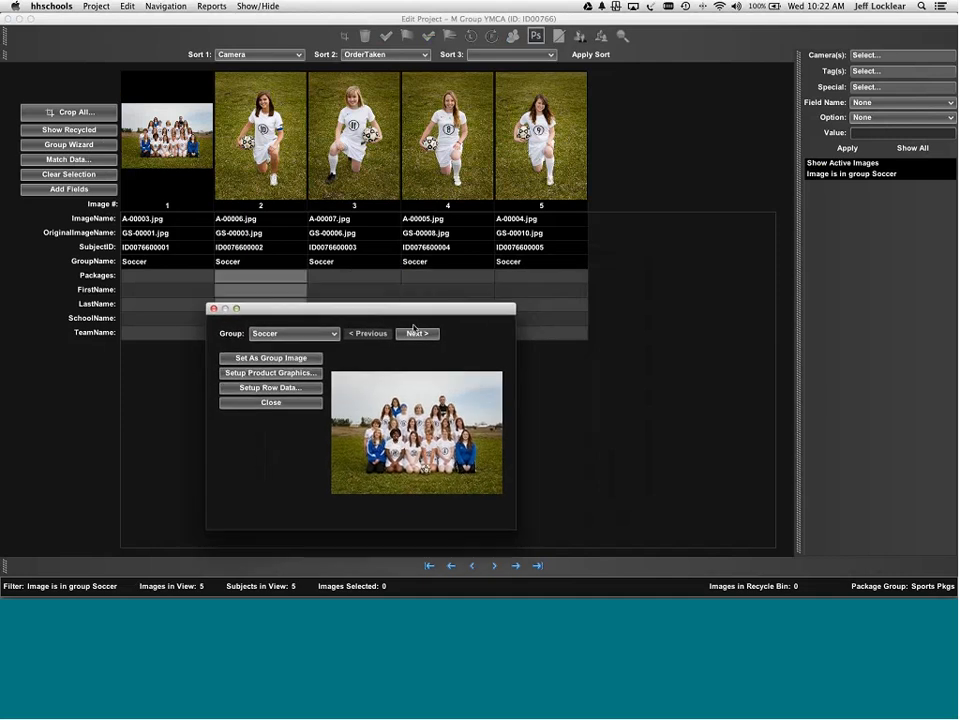
click(417, 334)
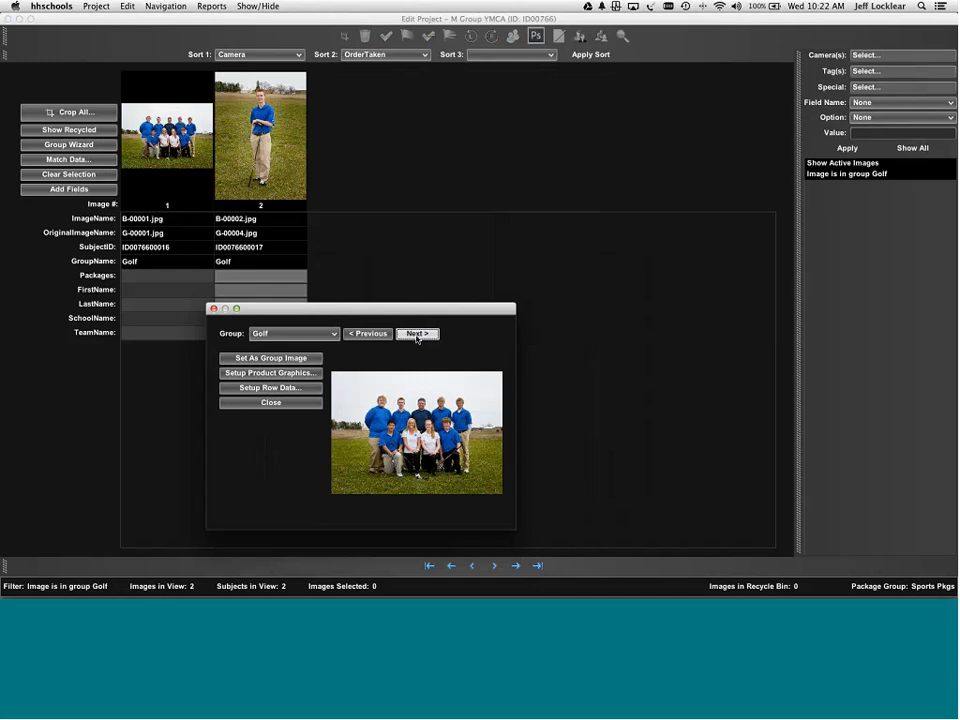
click(417, 334)
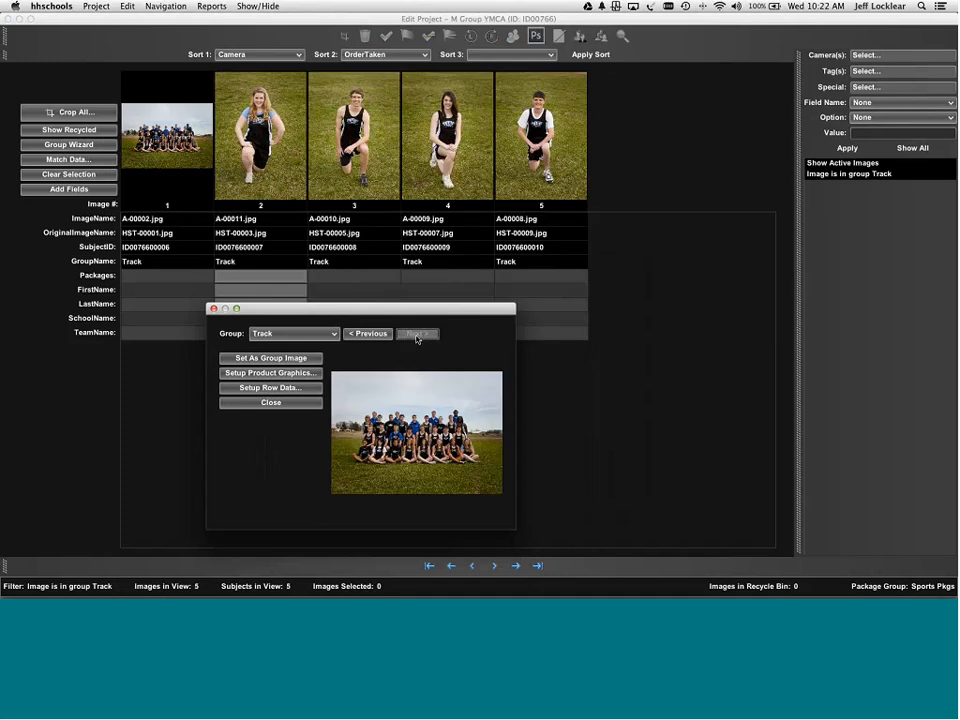
click(417, 334)
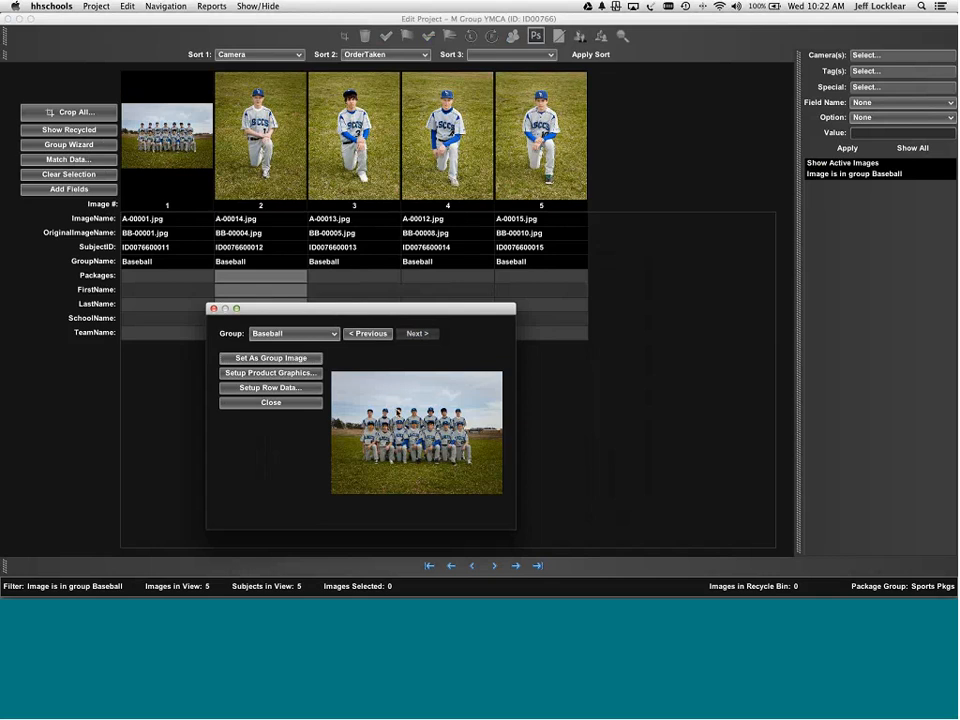
click(308, 404)
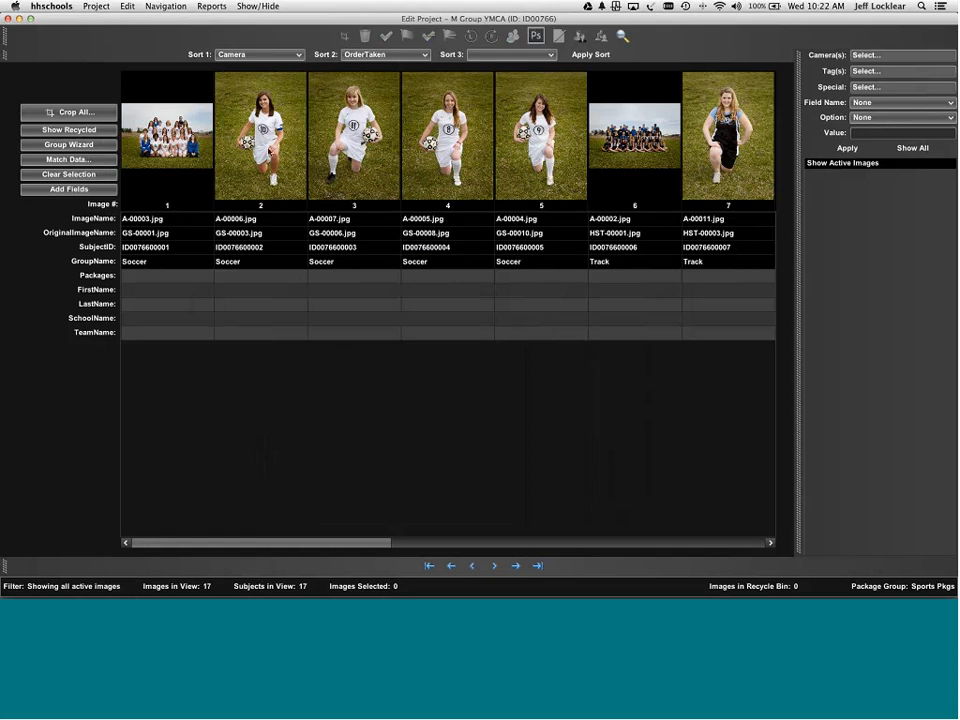
- Set Packages to ABCJMP on all images except the four team photos
key(super+a)
super+click(164, 119)
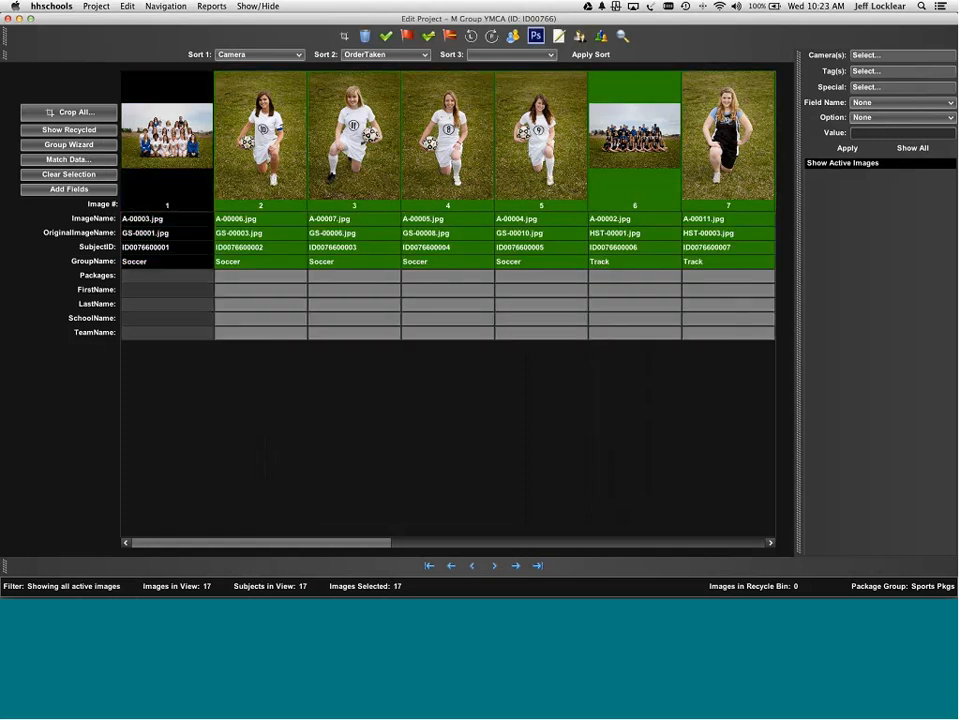
super+click(623, 153)
scroll(625, 150, right, 5)
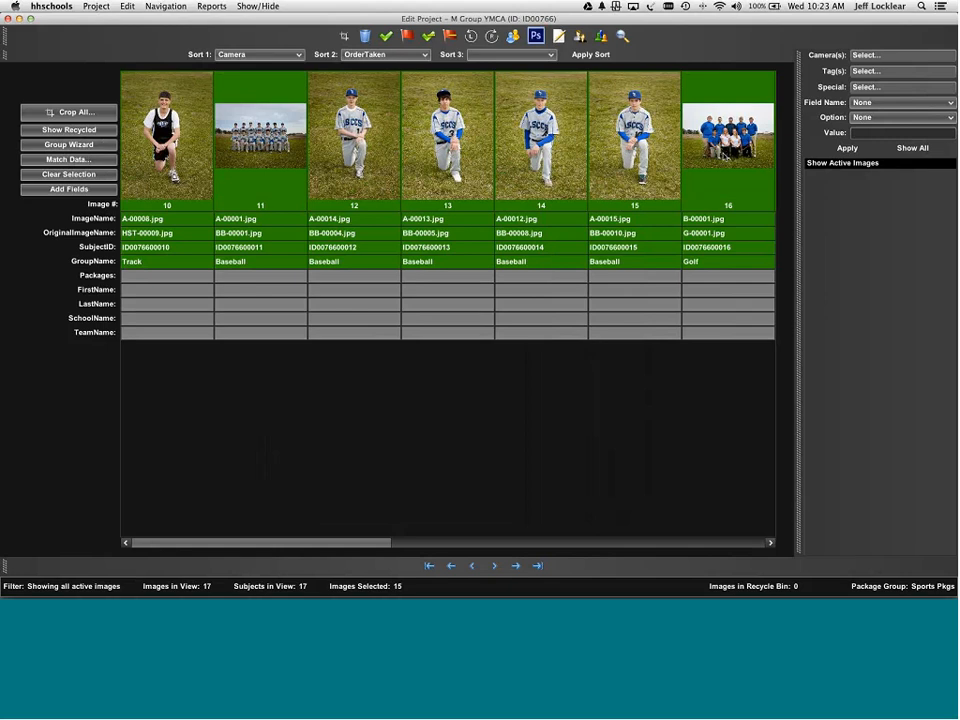
super+click(725, 155)
super+click(291, 122)
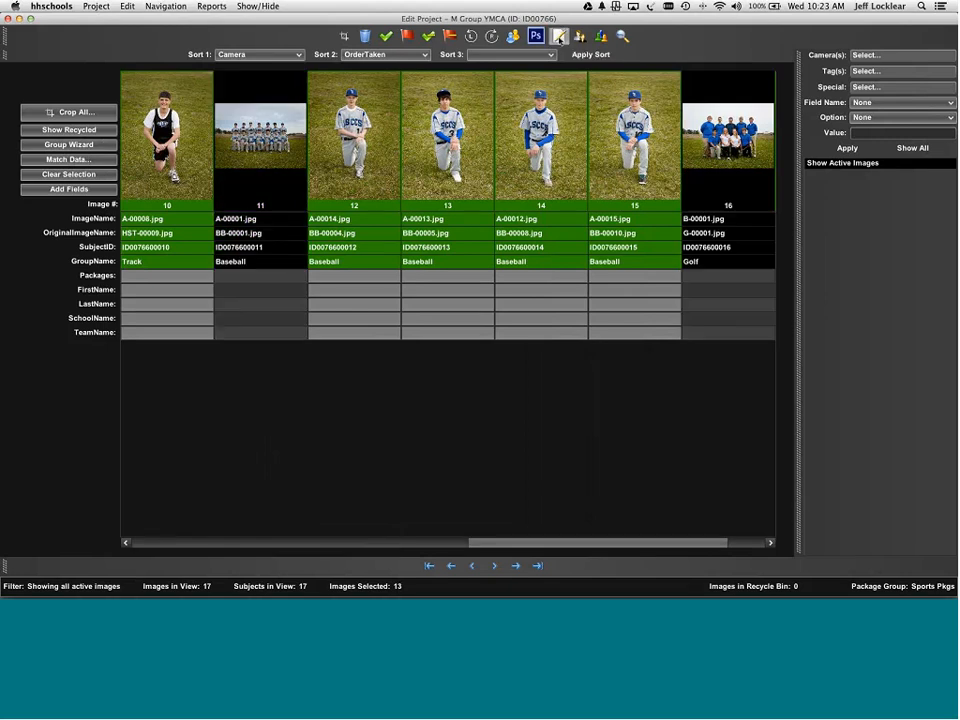
click(558, 36)
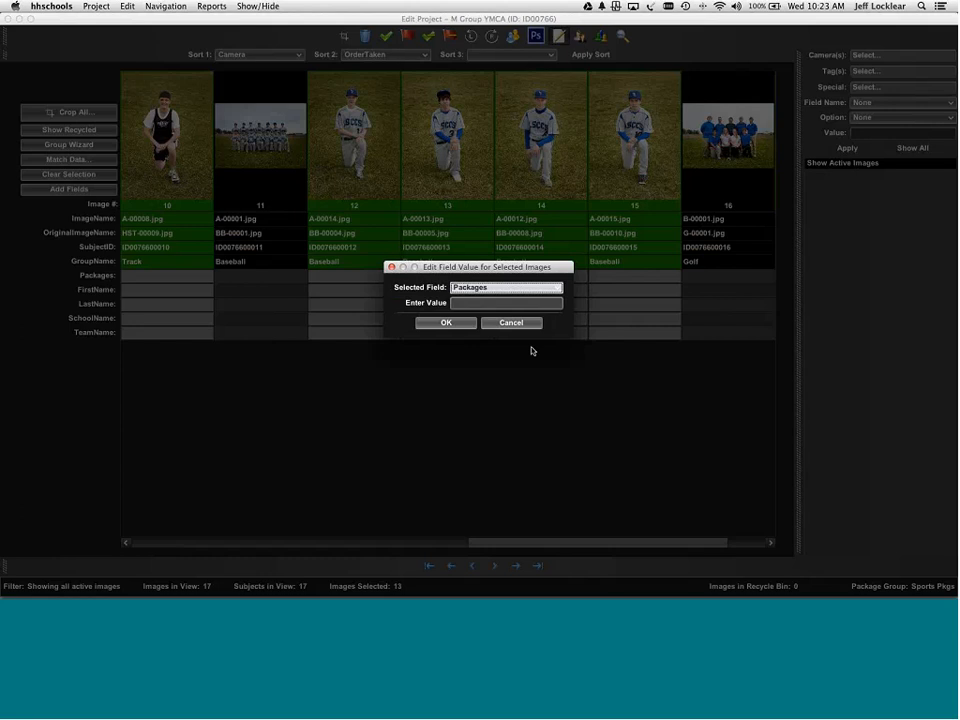
click(493, 304)
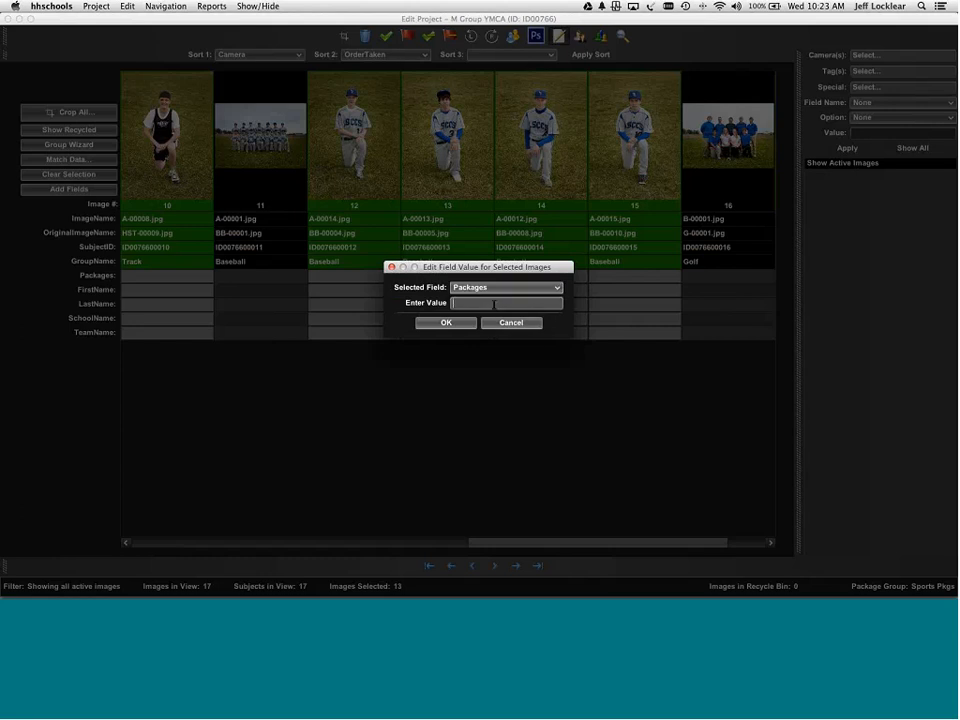
text(abcjmp)
click(462, 323)
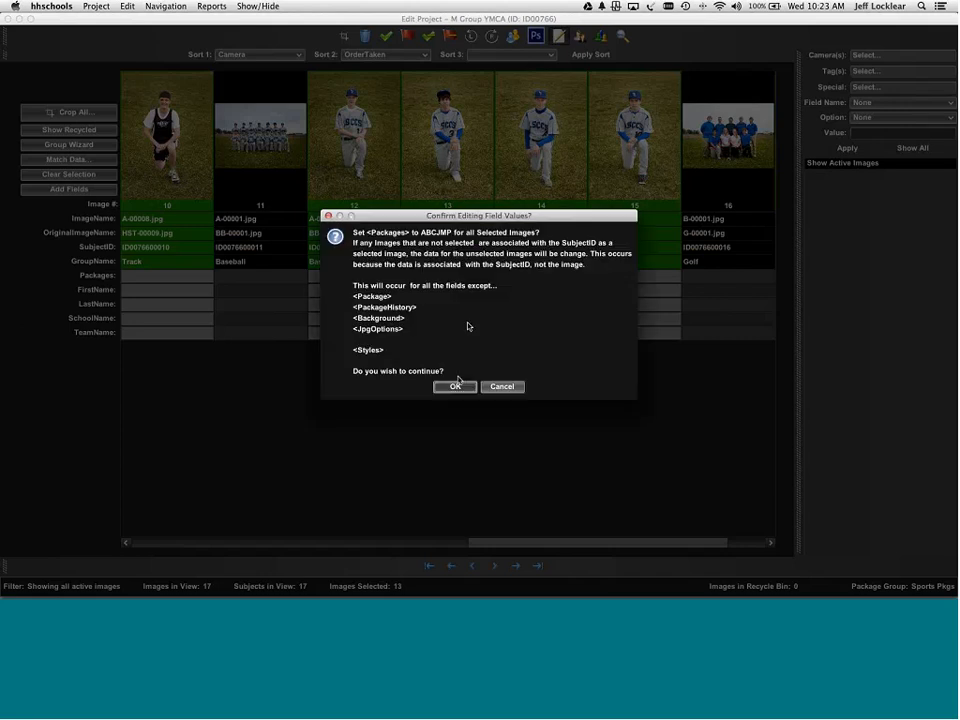
click(458, 386)
- Clear the selection and open the Sports Pkgs package group setup
scroll(464, 390, left, 10)
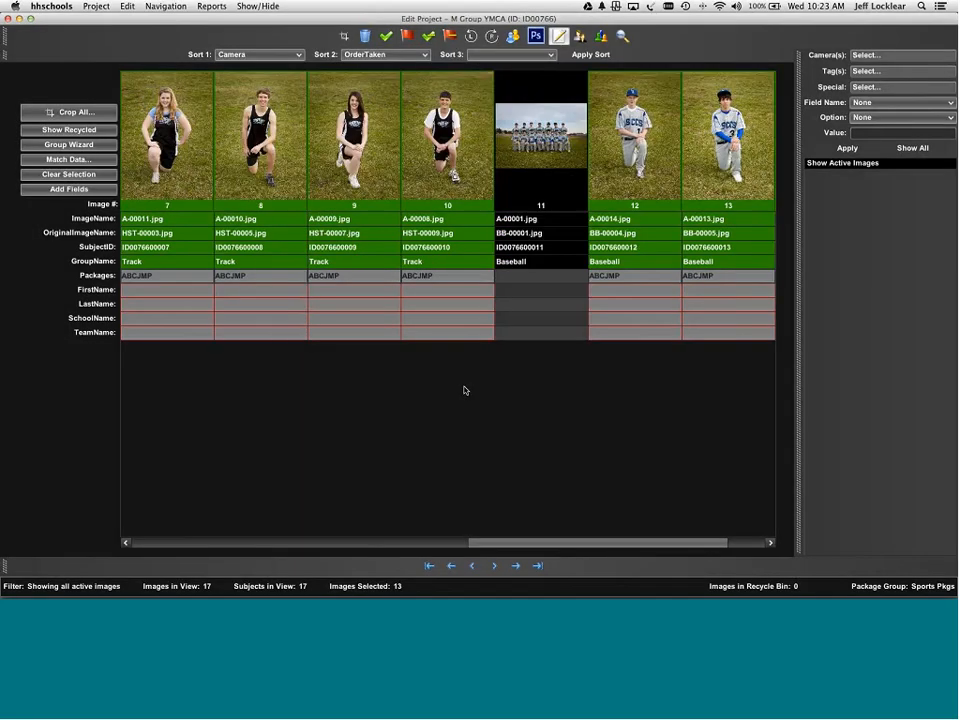
click(91, 173)
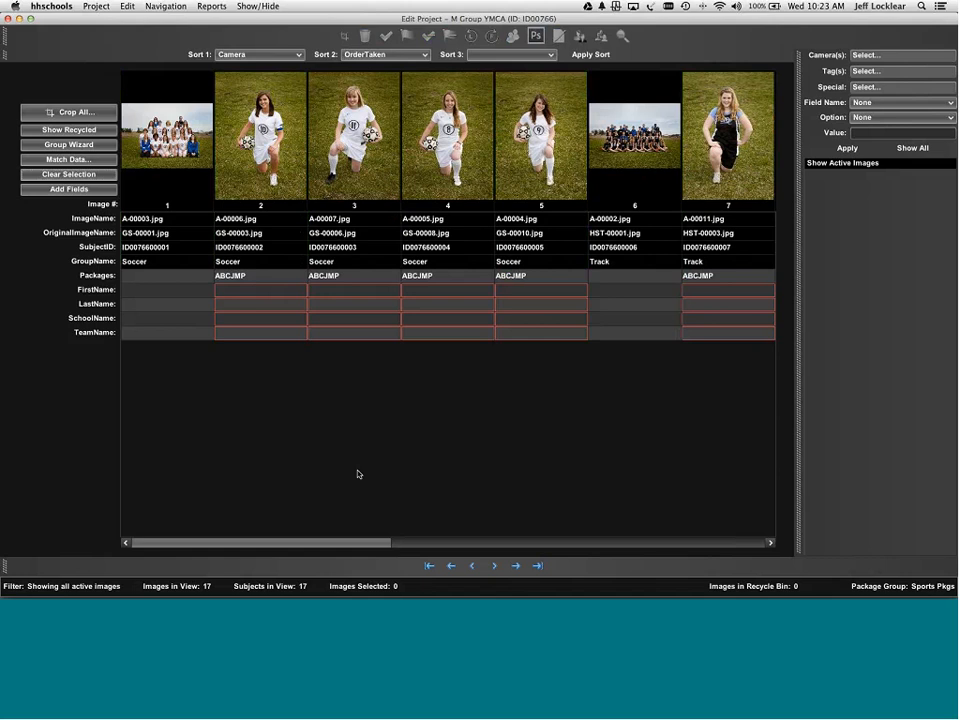
click(96, 6)
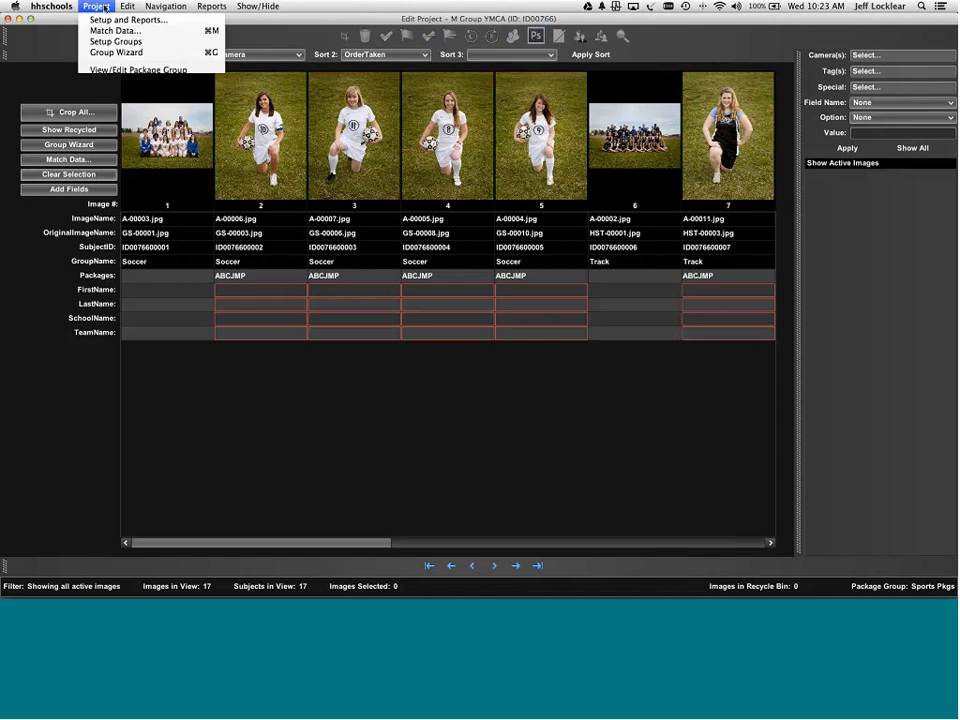
click(138, 70)
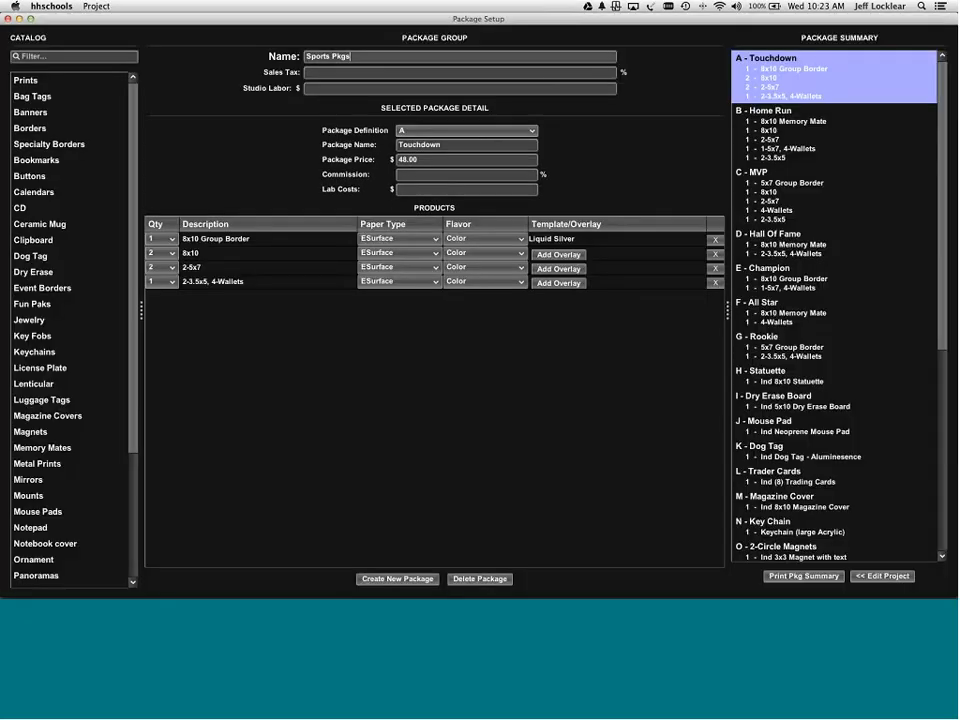
- Preview the B - Home Run package's Liquid Silver Memory Mate template, then return to Edit Project
click(803, 138)
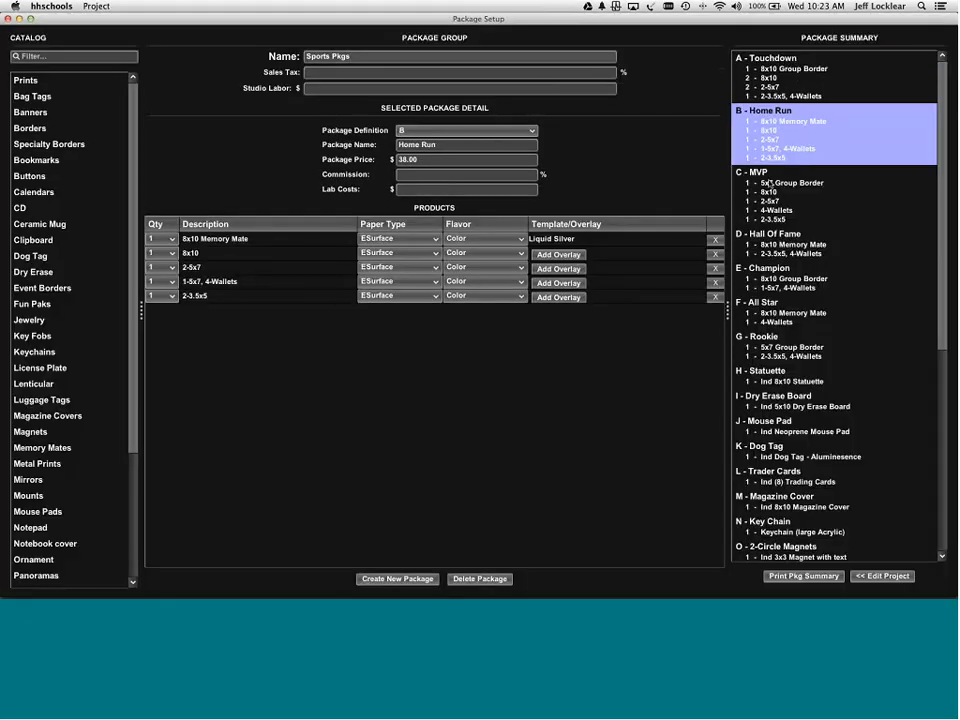
click(567, 241)
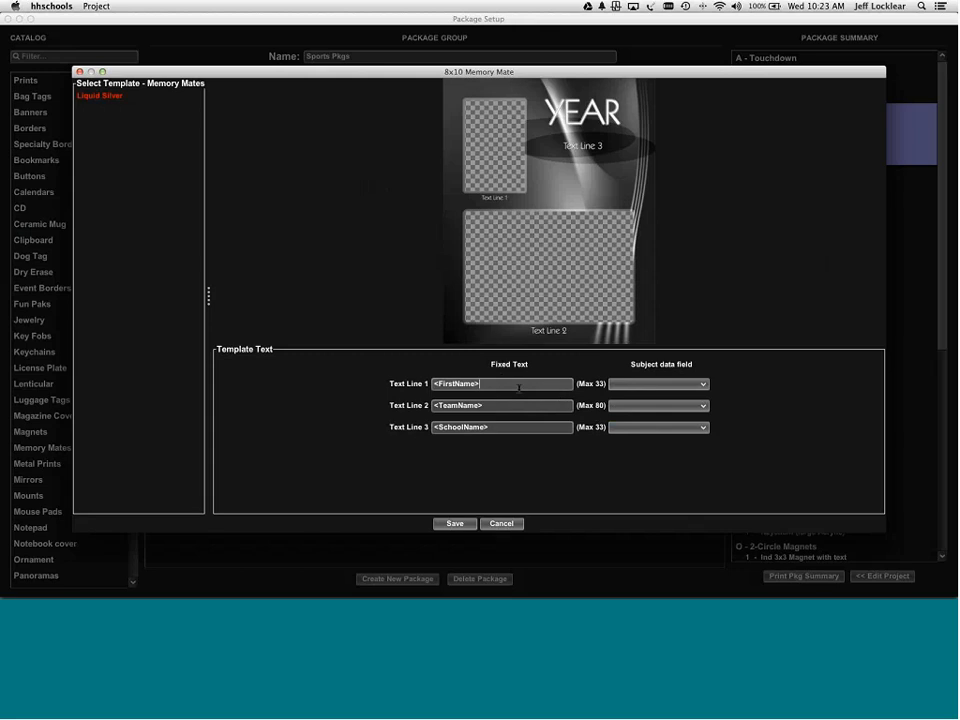
click(503, 524)
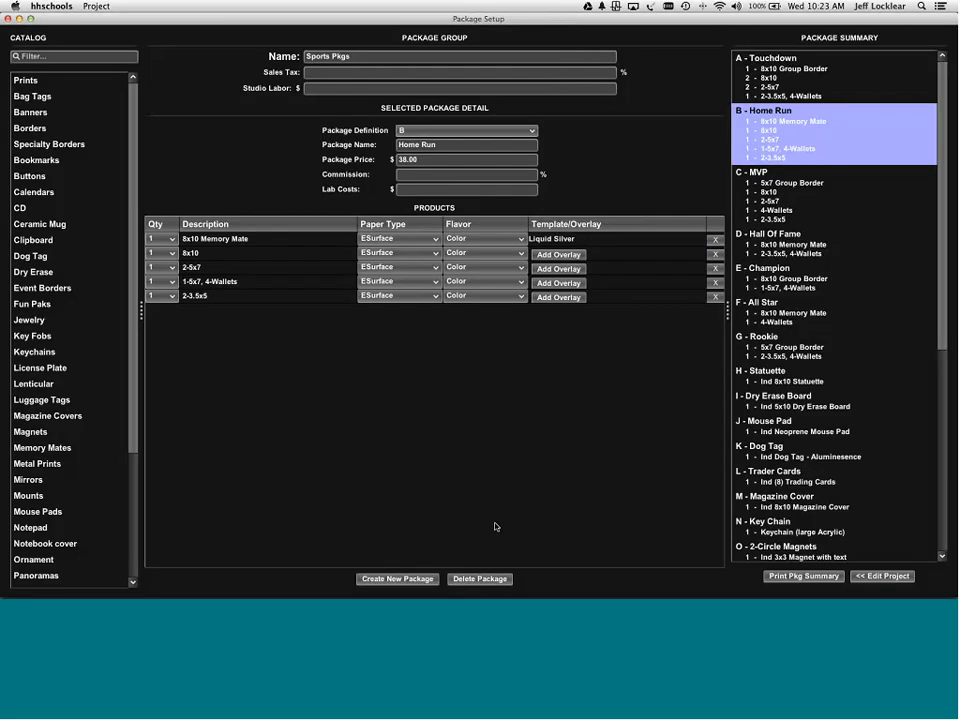
click(893, 578)
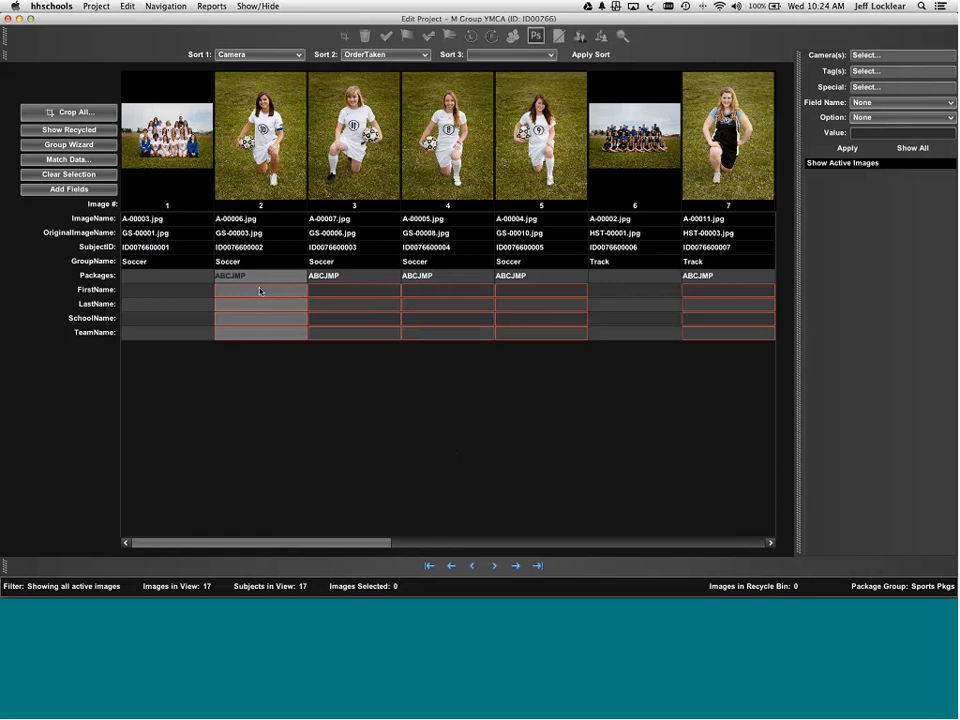
- Clear the selection in the grid and select all 17 images
click(259, 291)
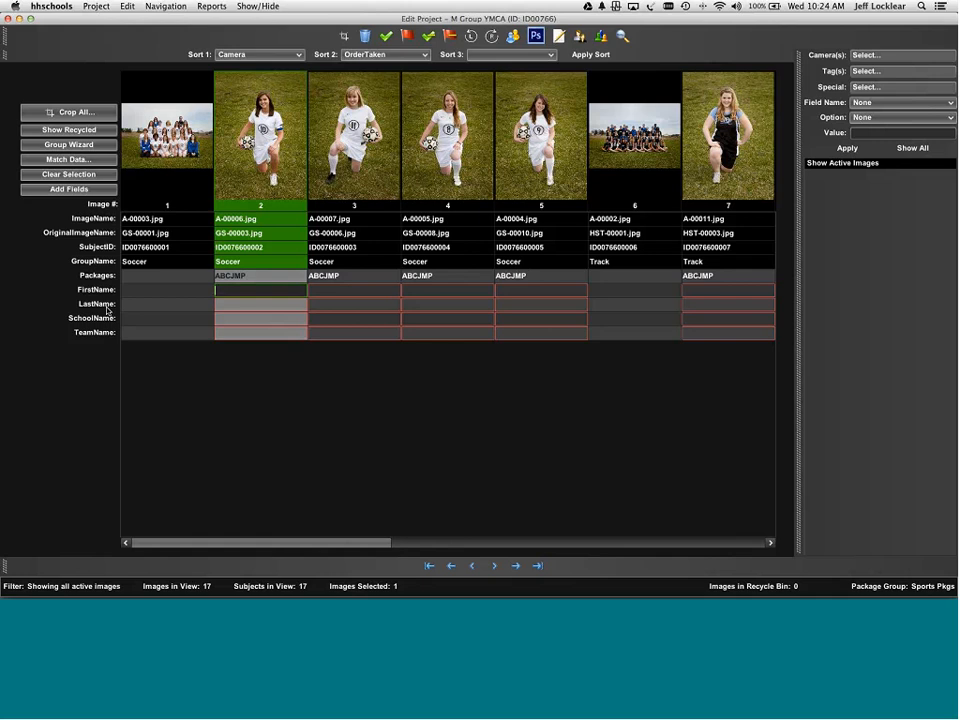
click(87, 175)
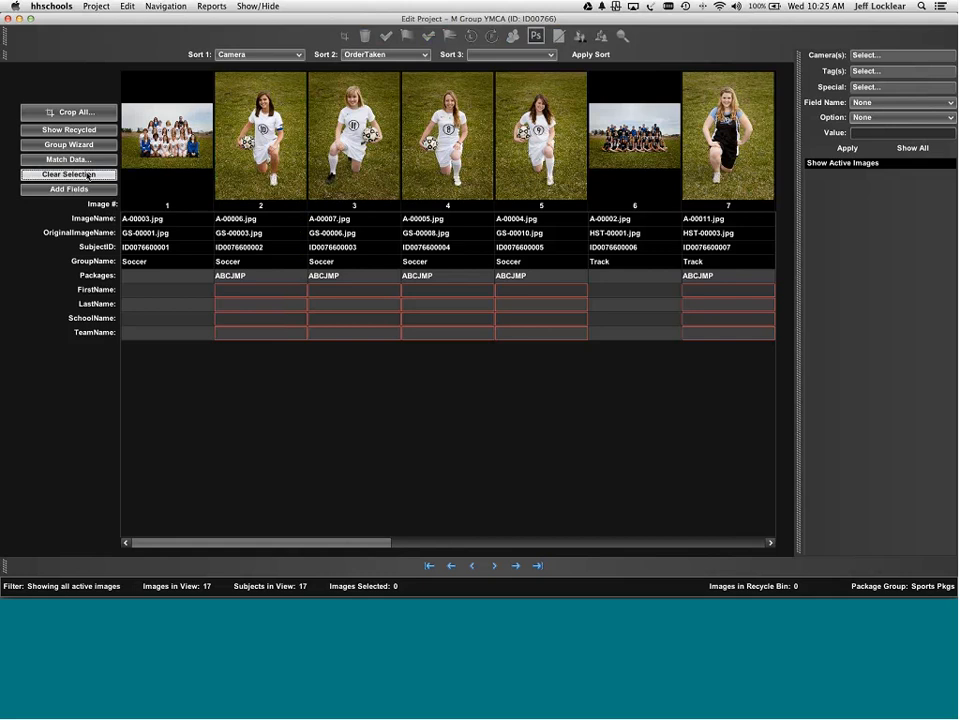
key(super+a)
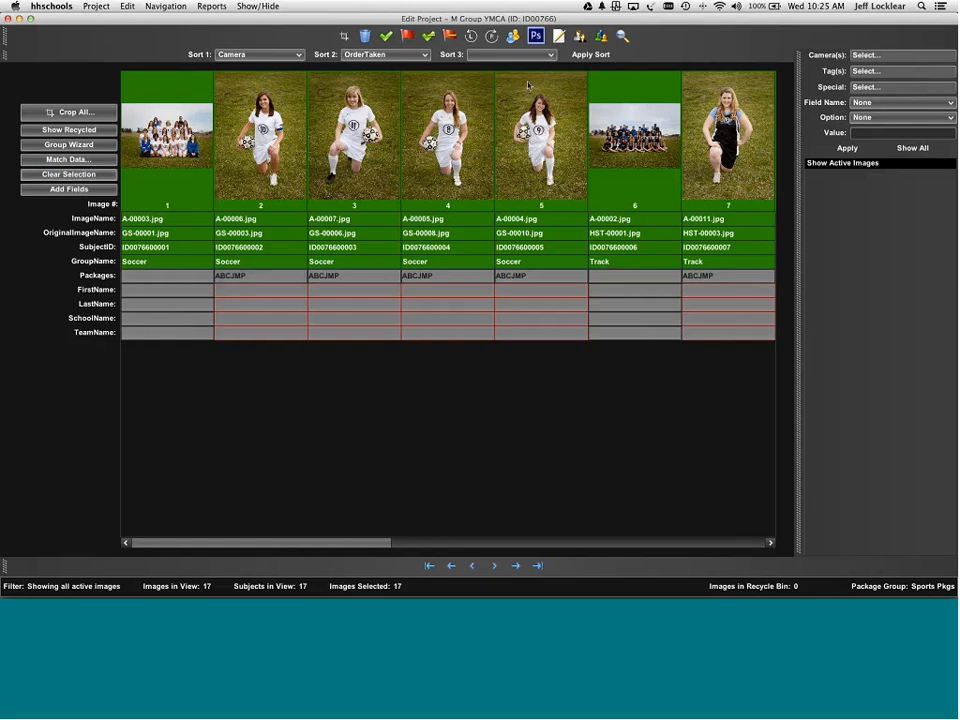
- Set the SchoolName field to Center High for all selected images
right_click(356, 150)
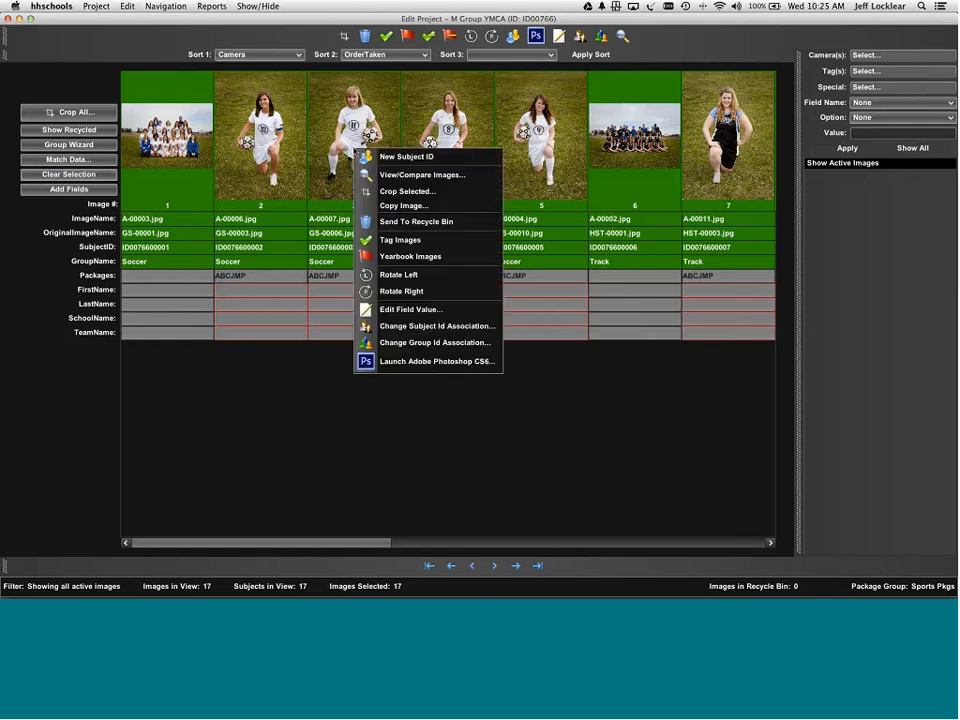
click(390, 310)
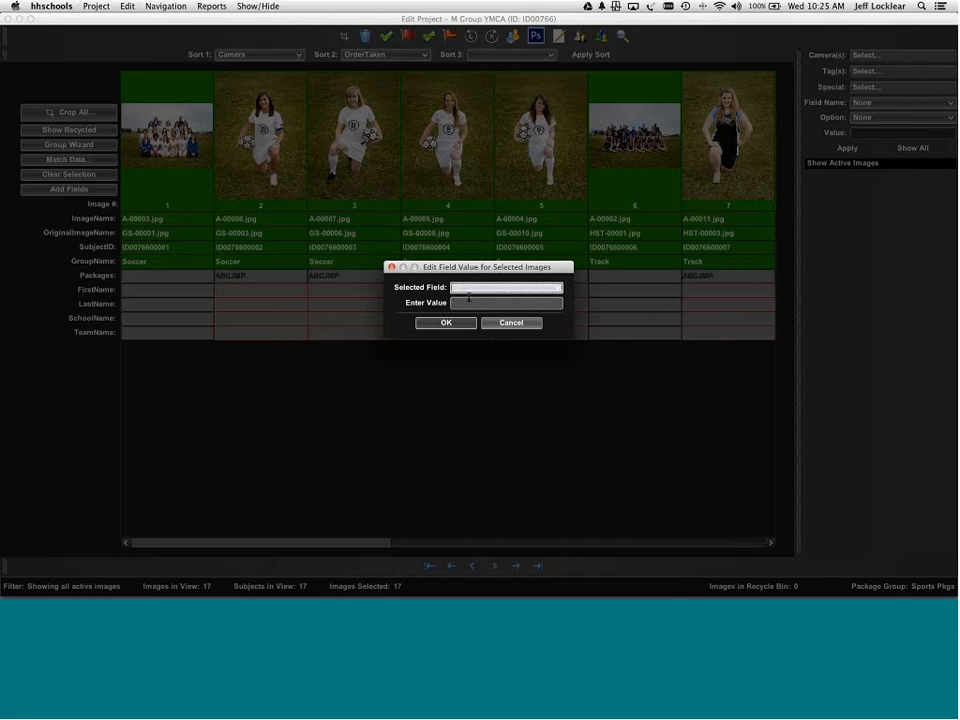
key(s)
key(Tab)
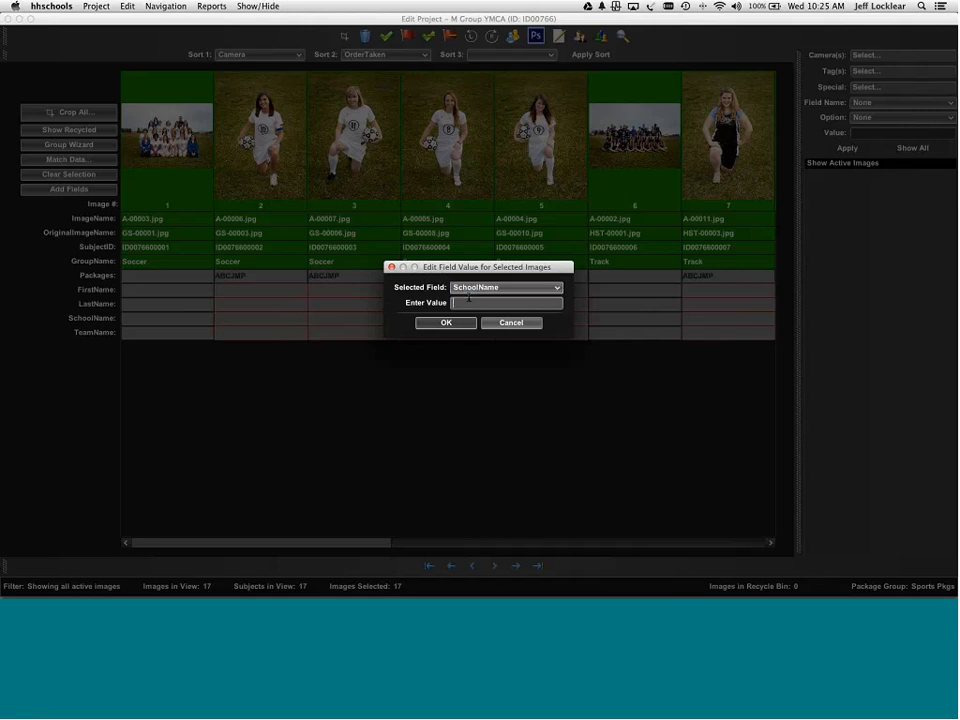
text(Center High)
click(446, 322)
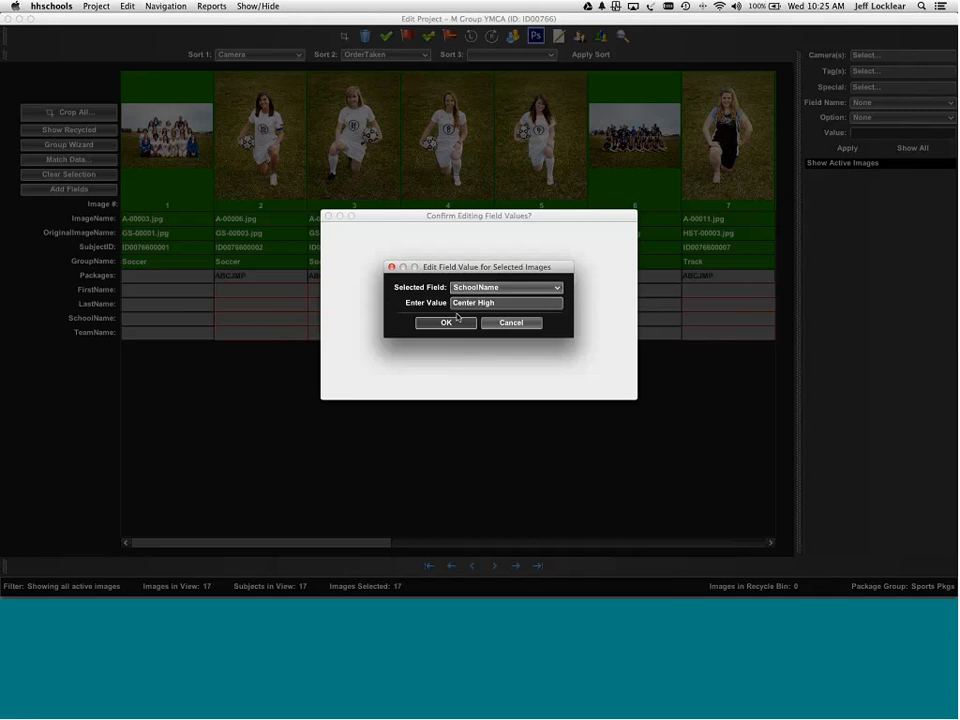
key(Return)
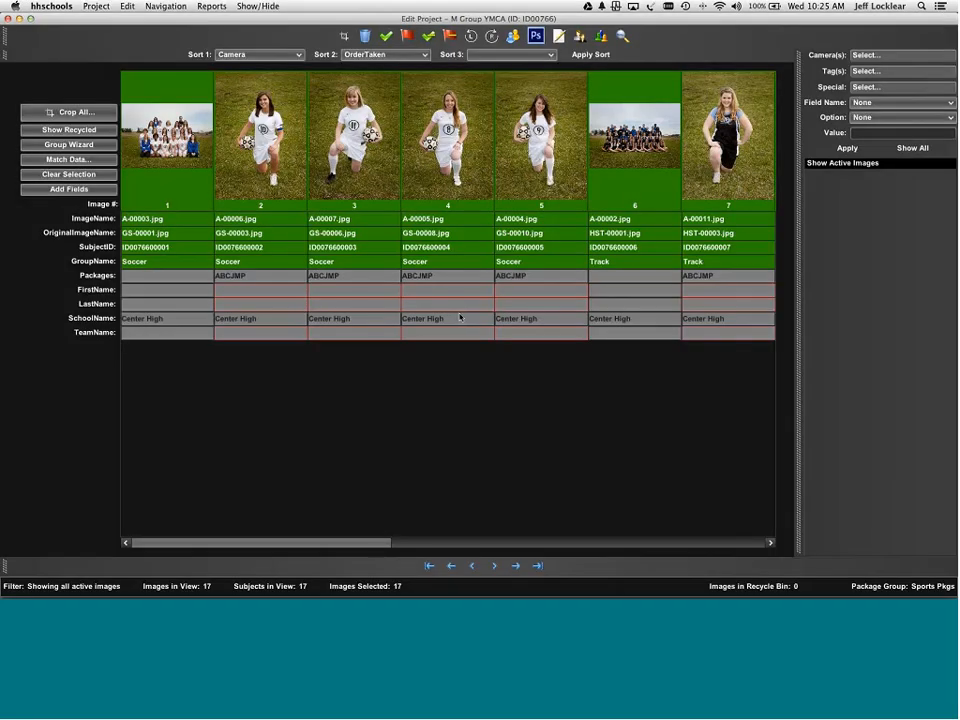
- Set the TeamName field to Yellow Jackets for all selected images
right_click(565, 114)
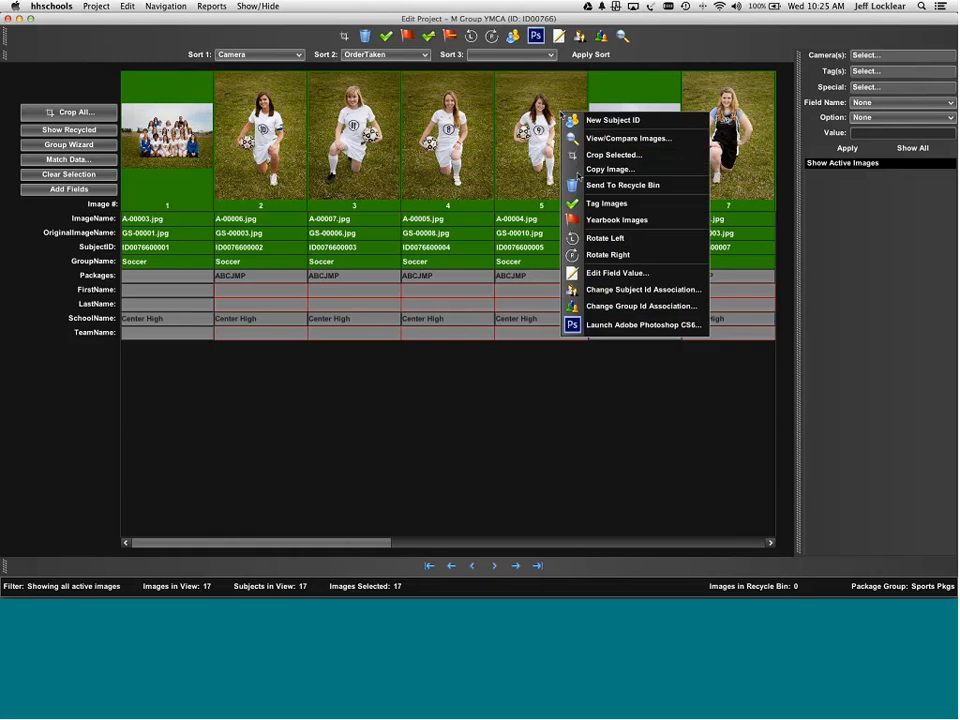
click(607, 273)
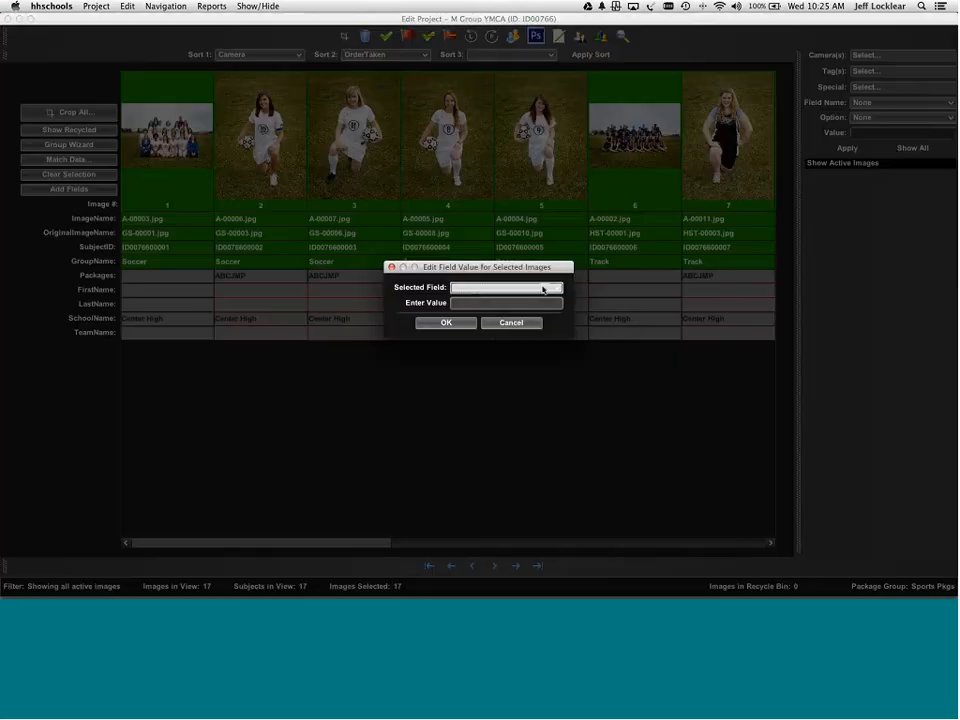
click(483, 290)
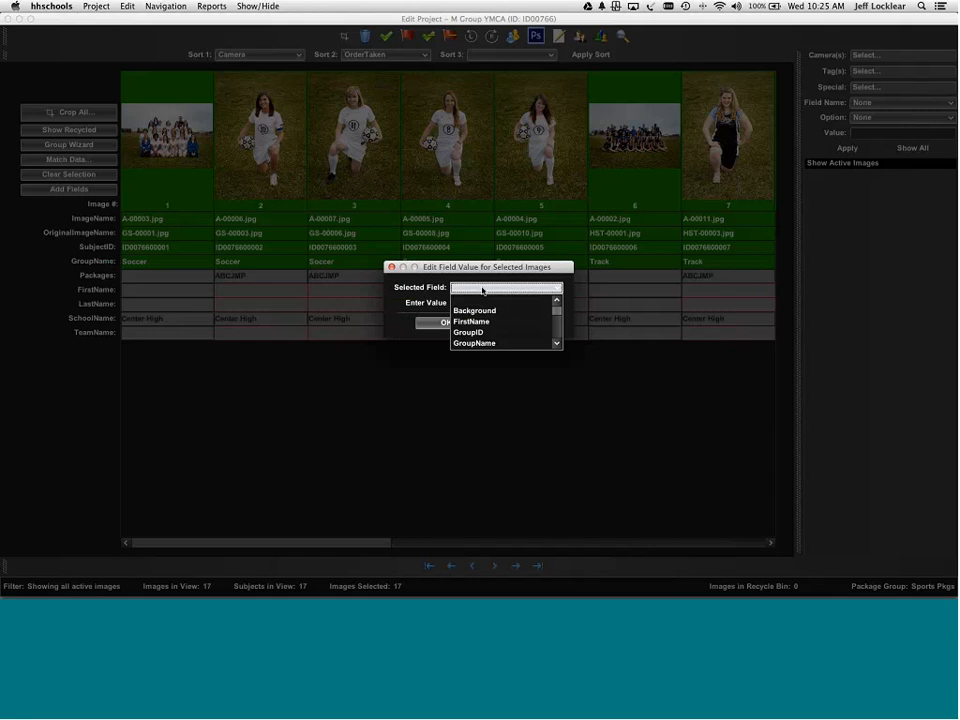
click(483, 290)
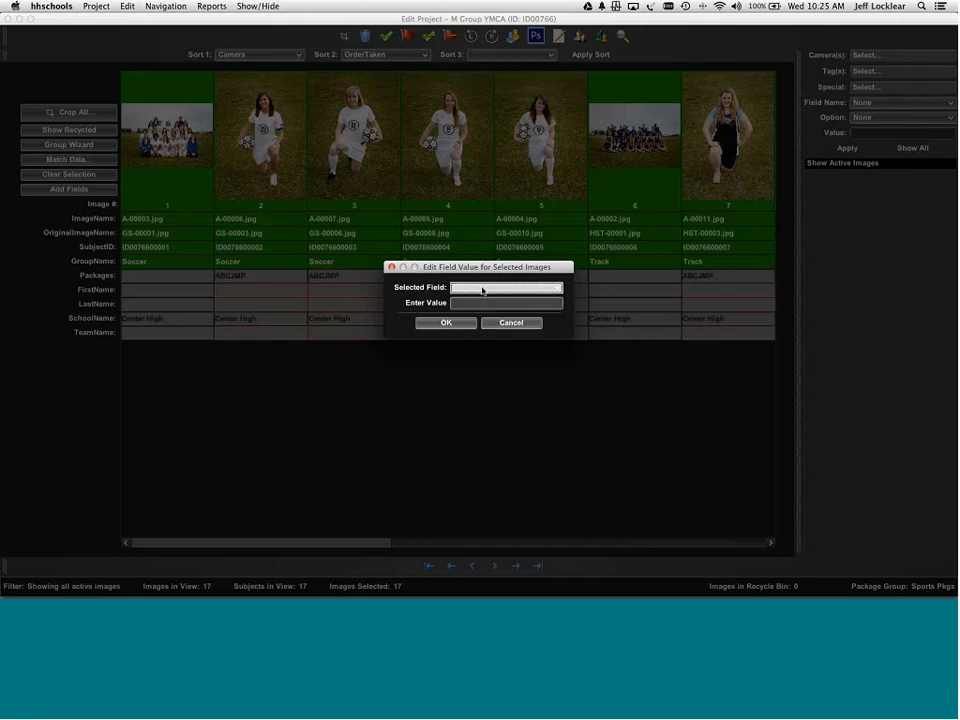
text(Tagt)
click(482, 291)
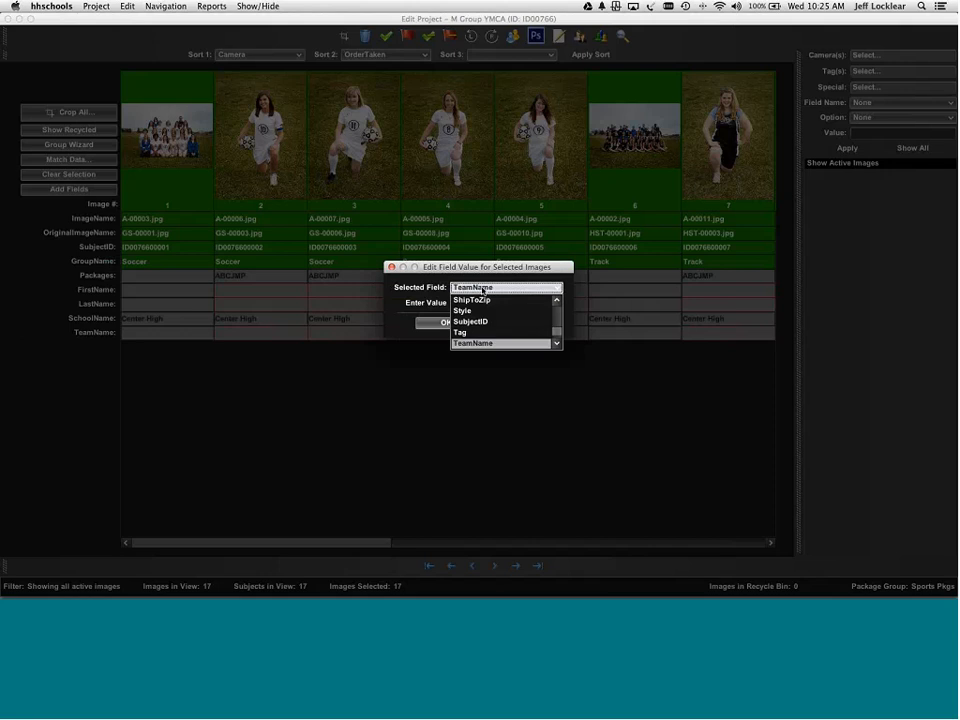
click(483, 291)
click(480, 305)
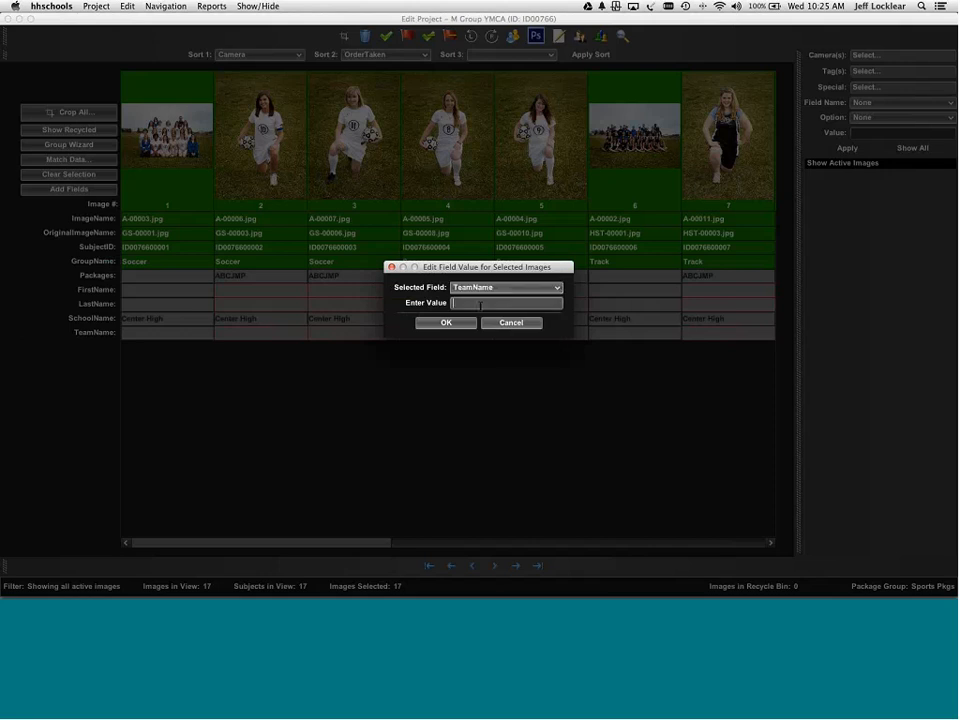
text(Yellow JK)
text(ckets)
key(Return)
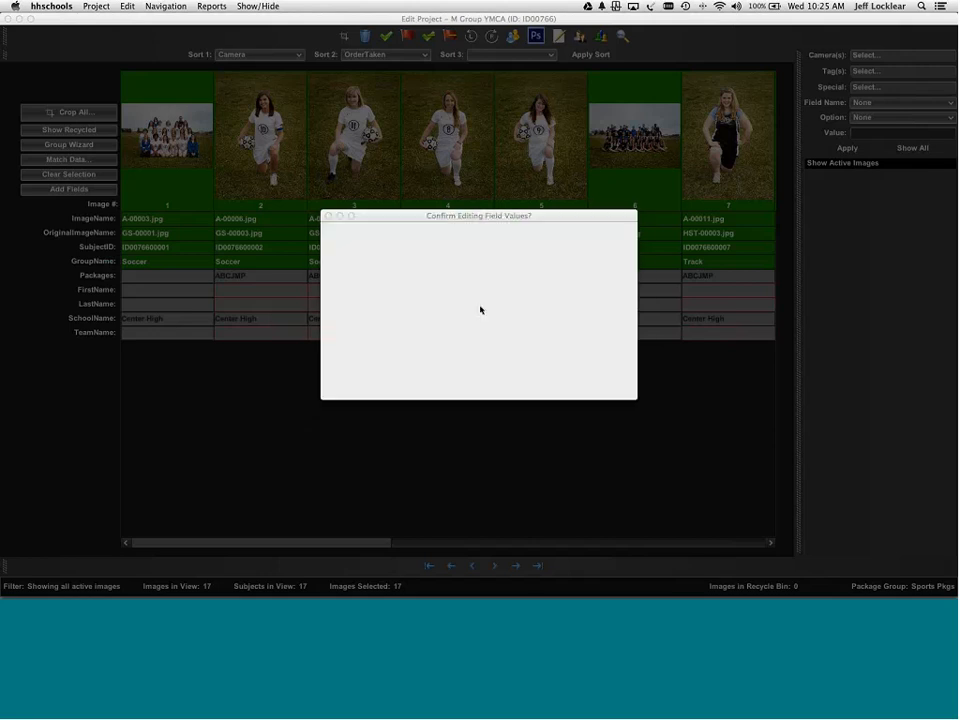
key(Return)
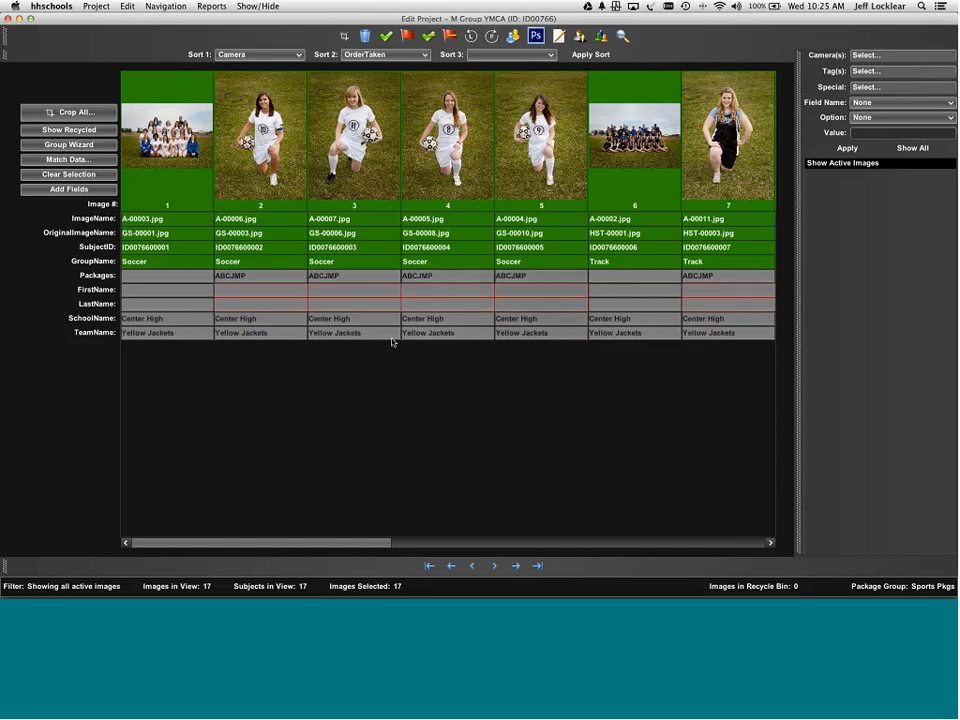
click(243, 289)
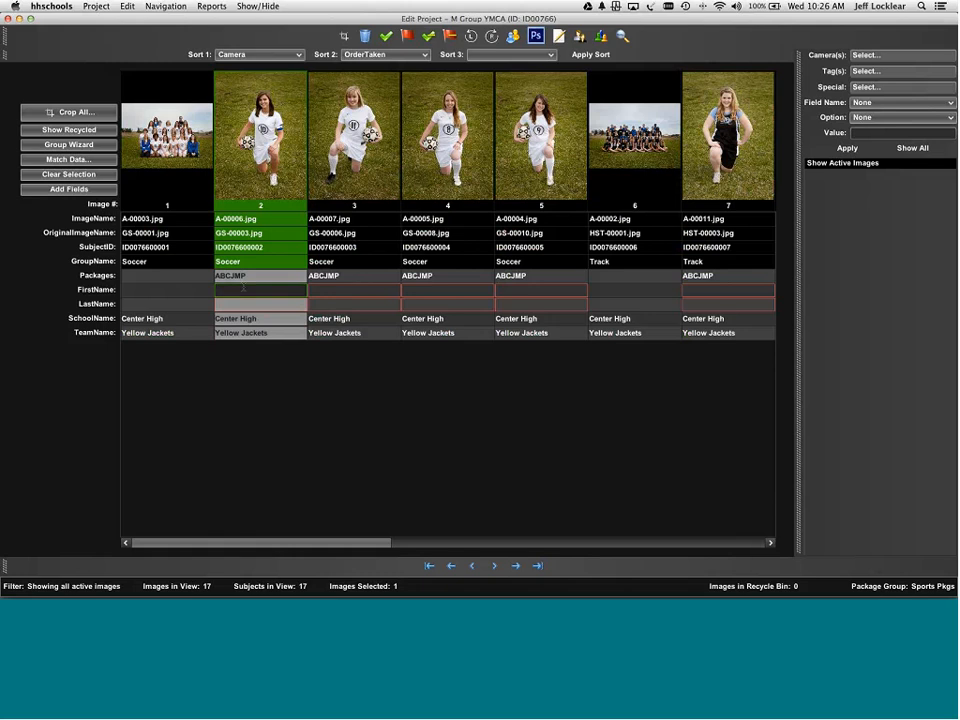
- Enter the subject's first and last name for image 2
key(Tab)
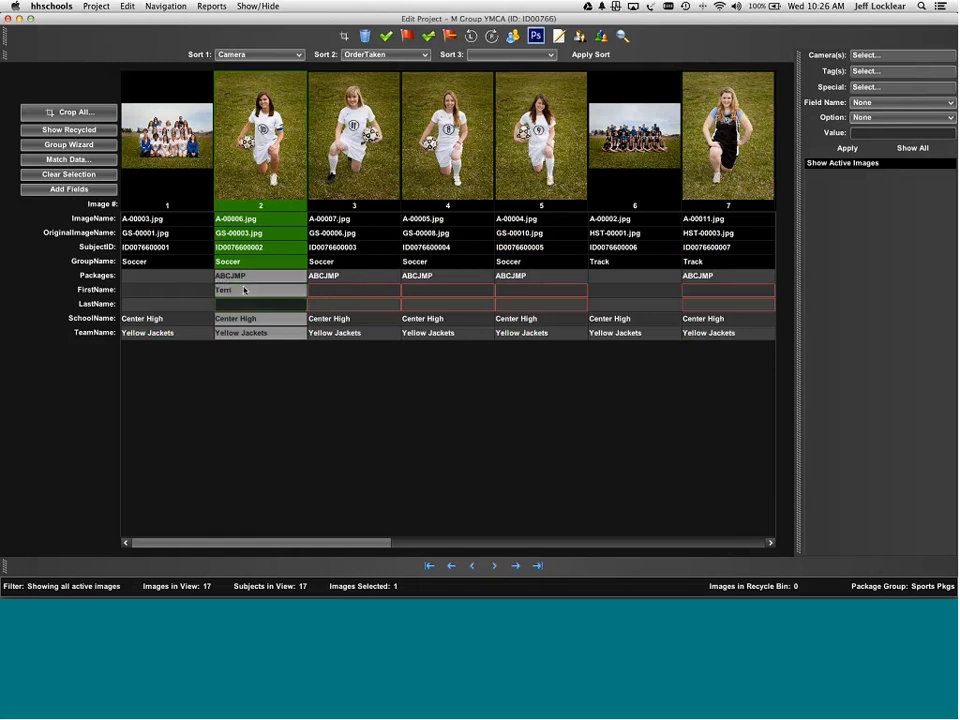
key(Tab)
key(Tab)
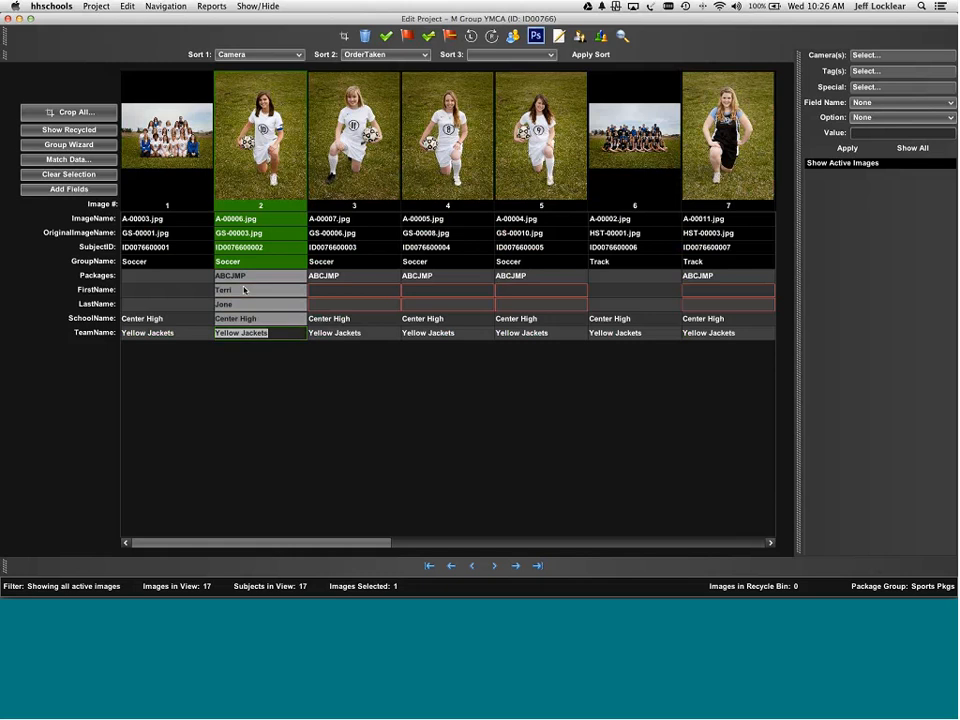
key(Tab)
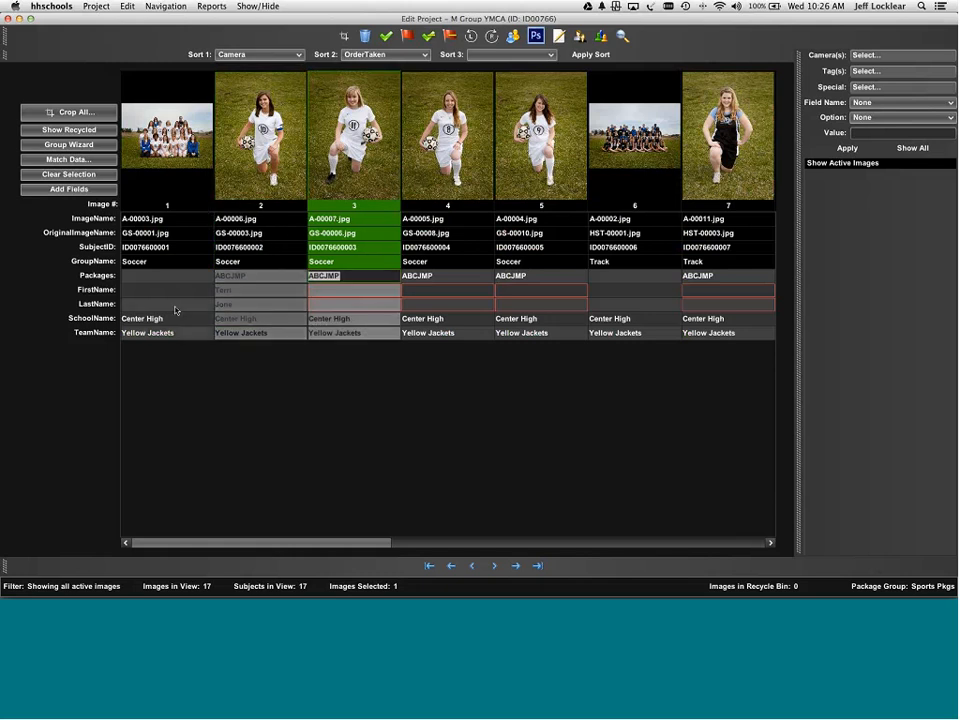
- Hide the SchoolName and TeamName rows in the grid
right_click(100, 318)
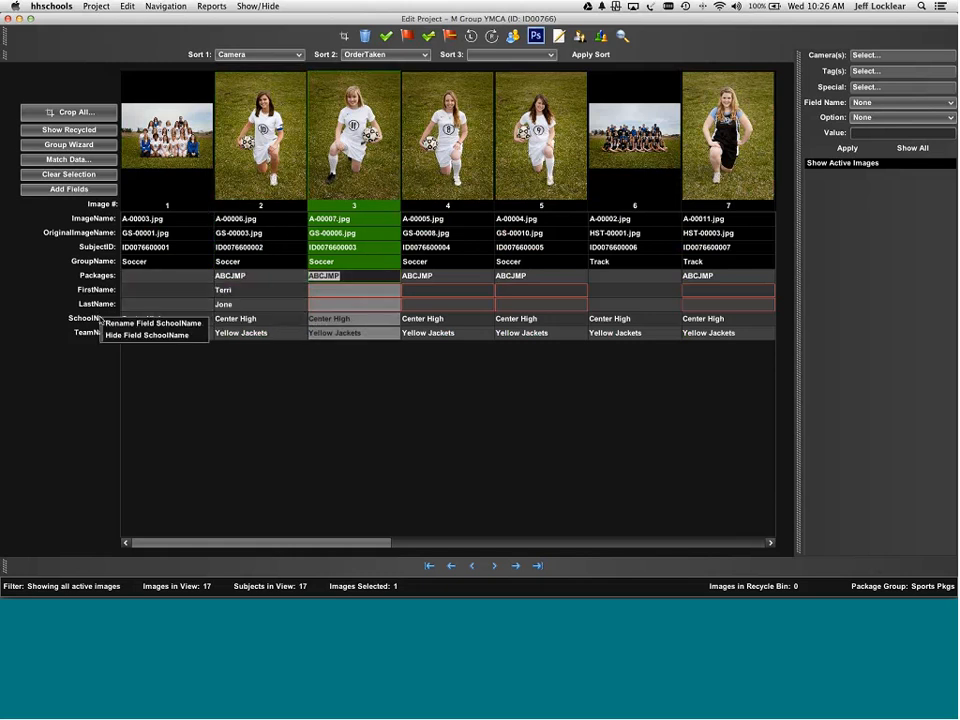
click(108, 334)
right_click(113, 340)
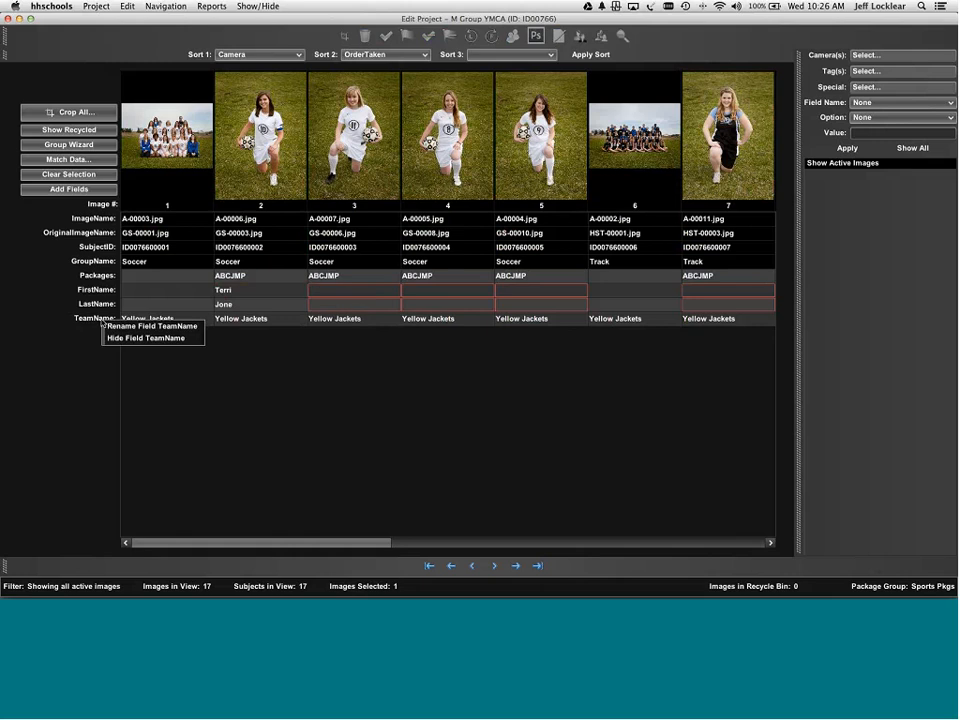
click(120, 356)
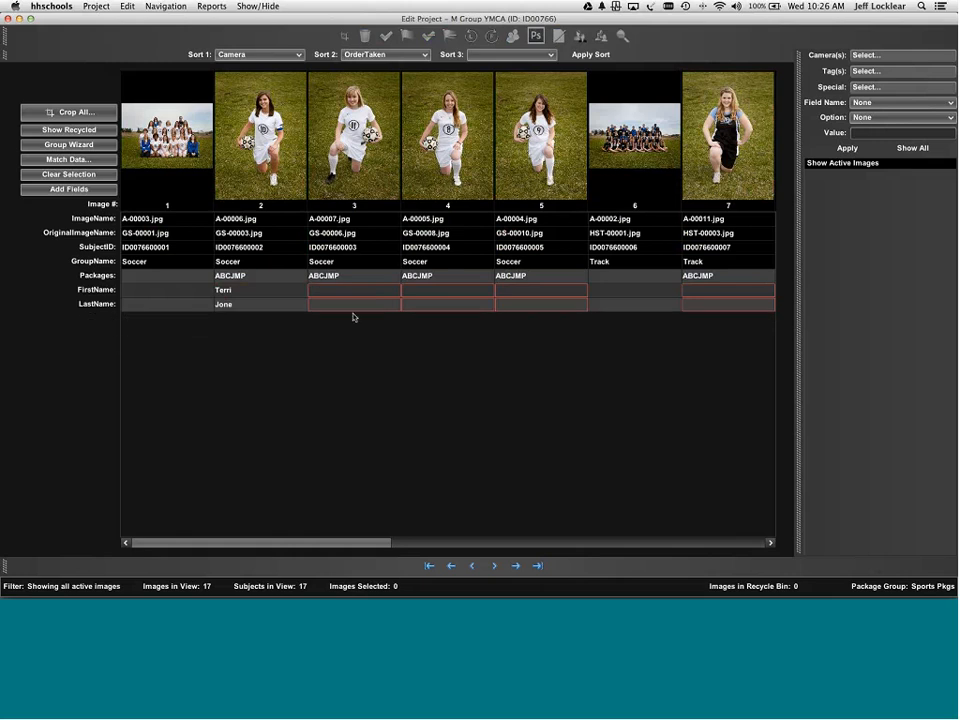
- Enter the subject's first and last name for image 3, then open Add Fields
click(340, 289)
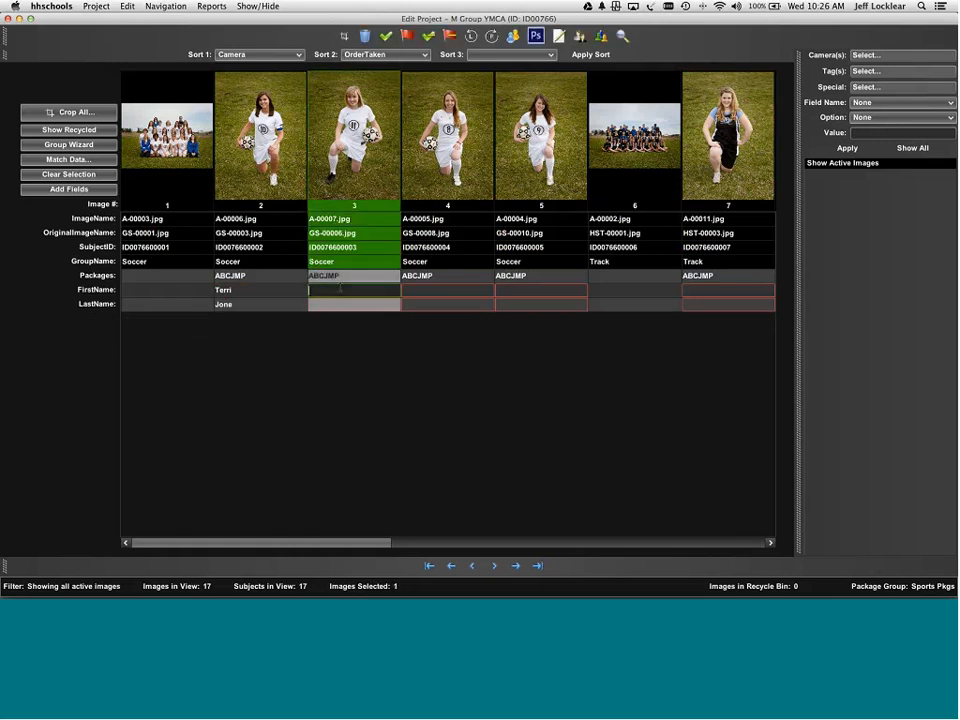
key(Tab)
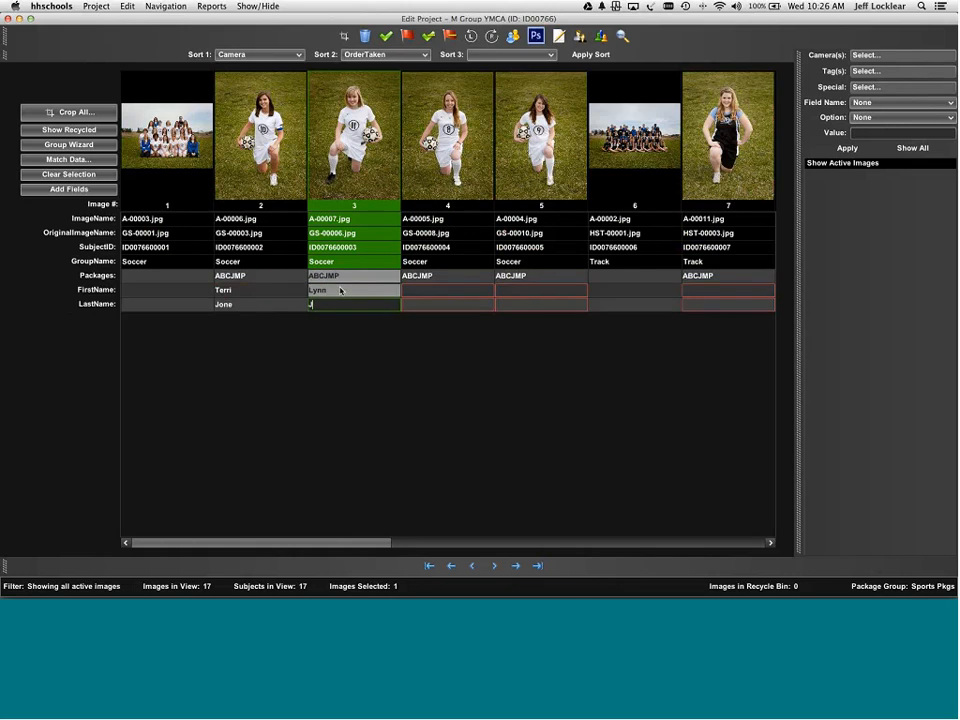
key(Tab)
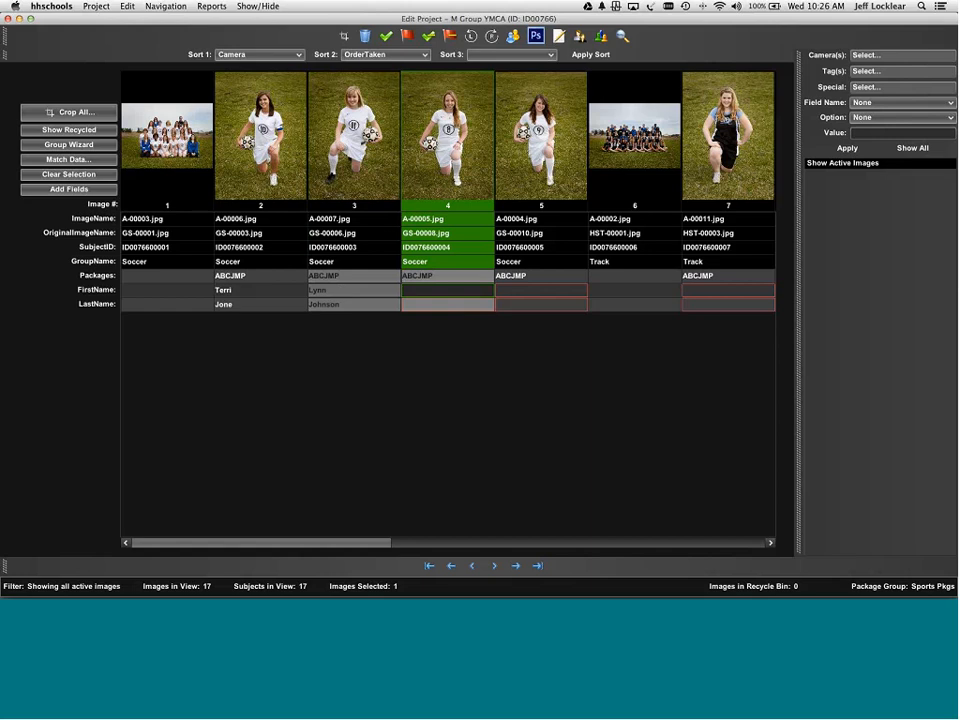
click(97, 190)
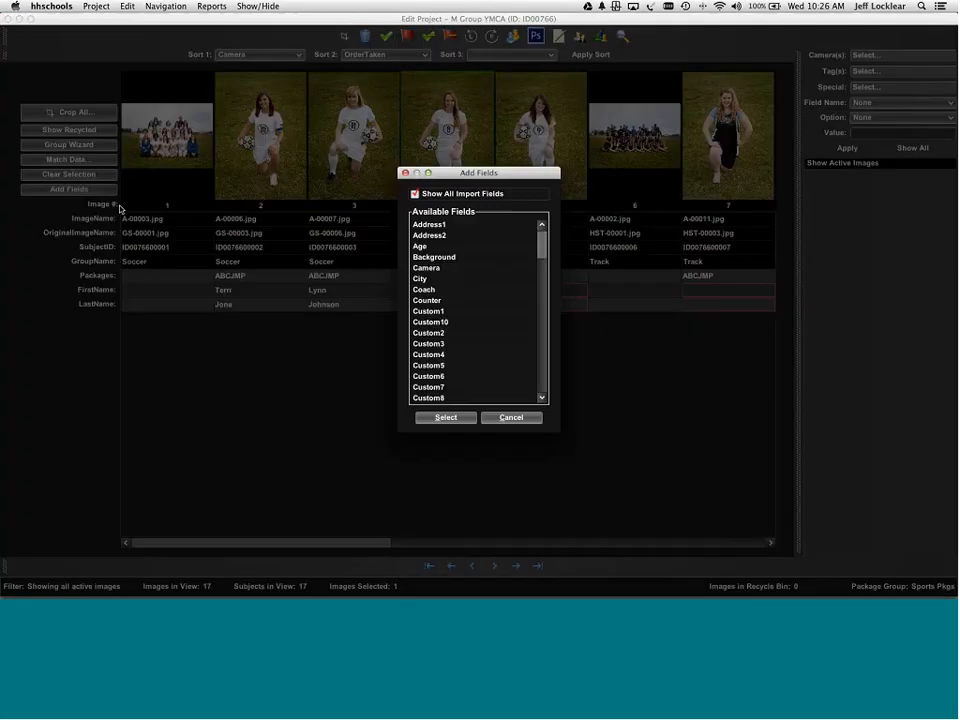
- Add the SchoolName row back to the grid
drag(542, 240, 540, 299)
drag(541, 319, 542, 338)
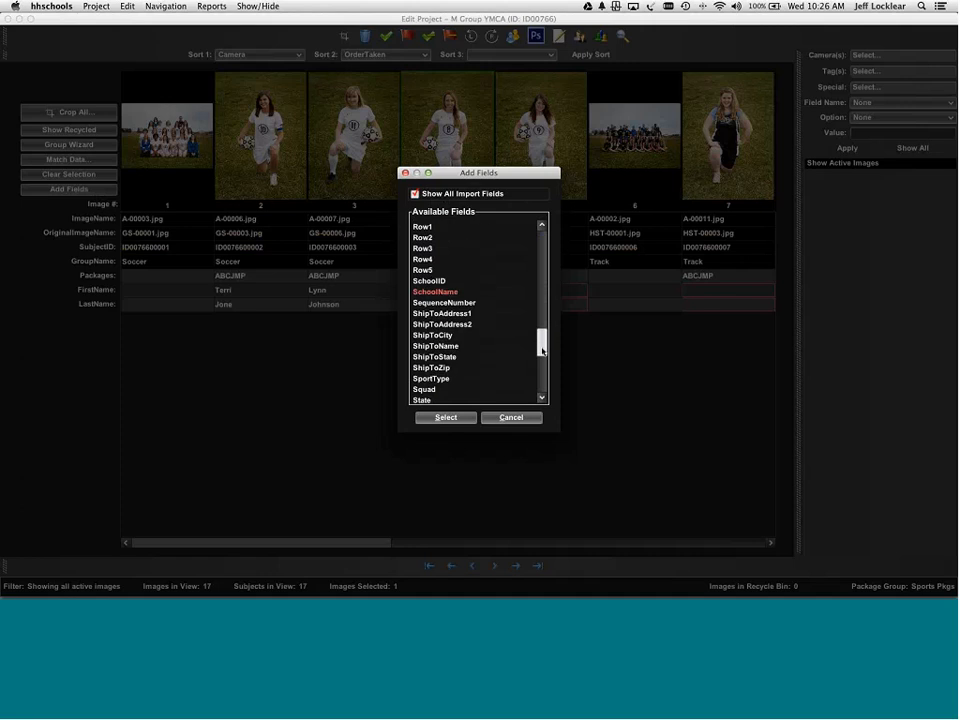
click(456, 289)
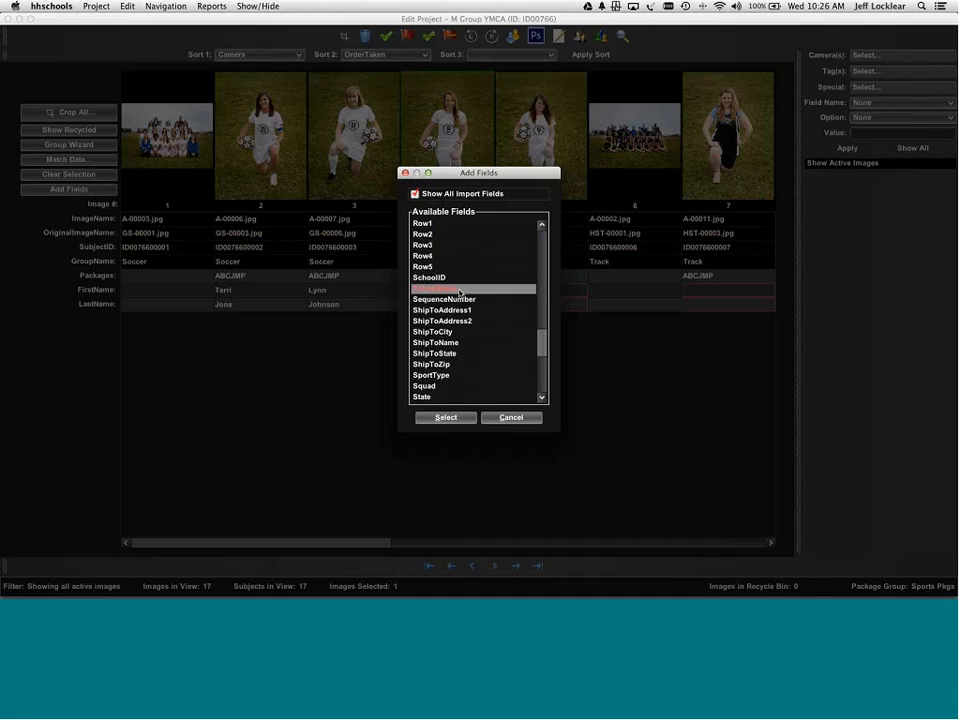
click(450, 418)
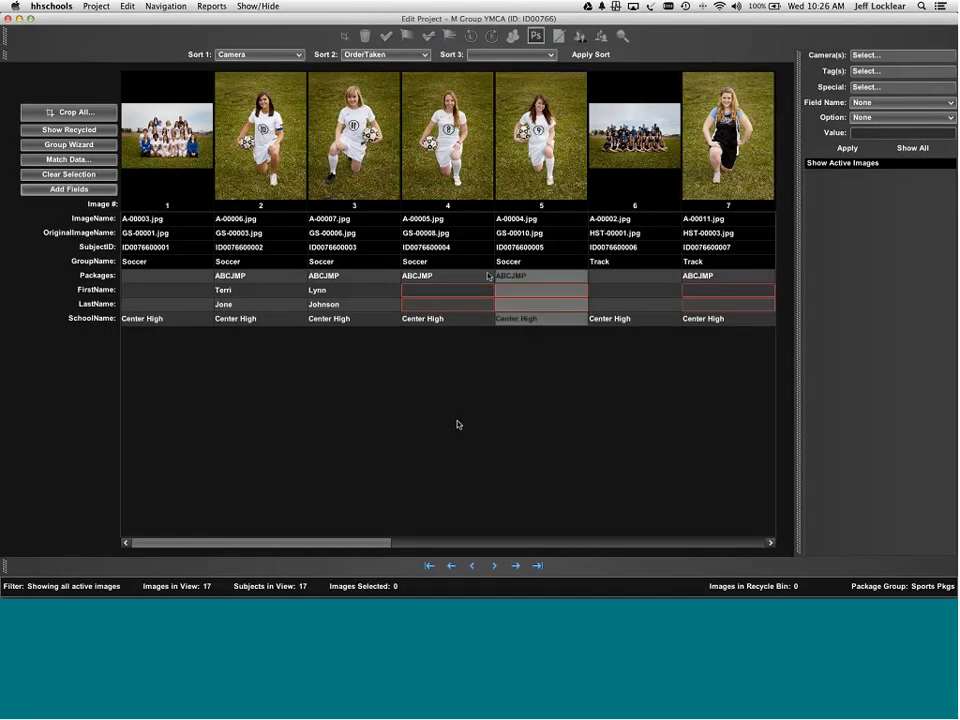
- Add the TeamName row back, then open the Crop All screen for the images
click(83, 189)
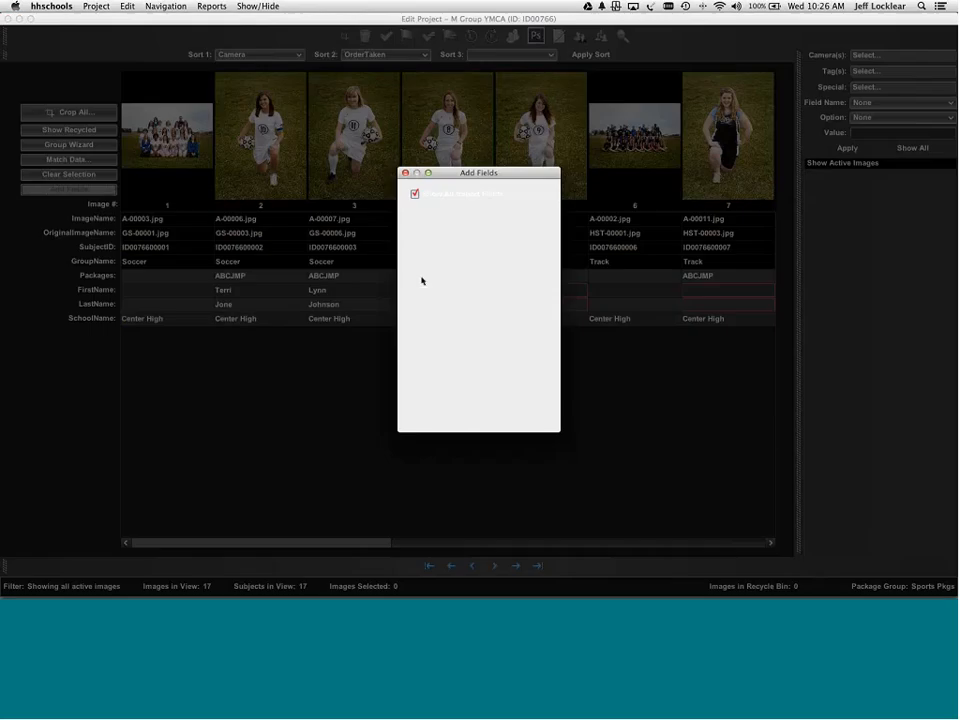
drag(542, 234, 546, 379)
click(430, 332)
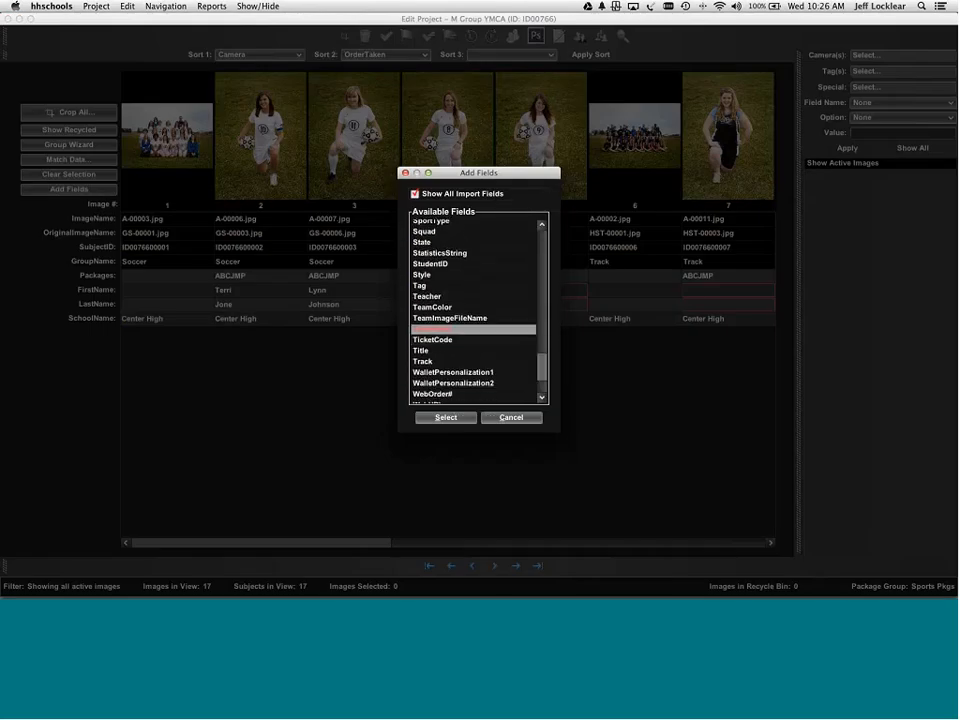
click(455, 418)
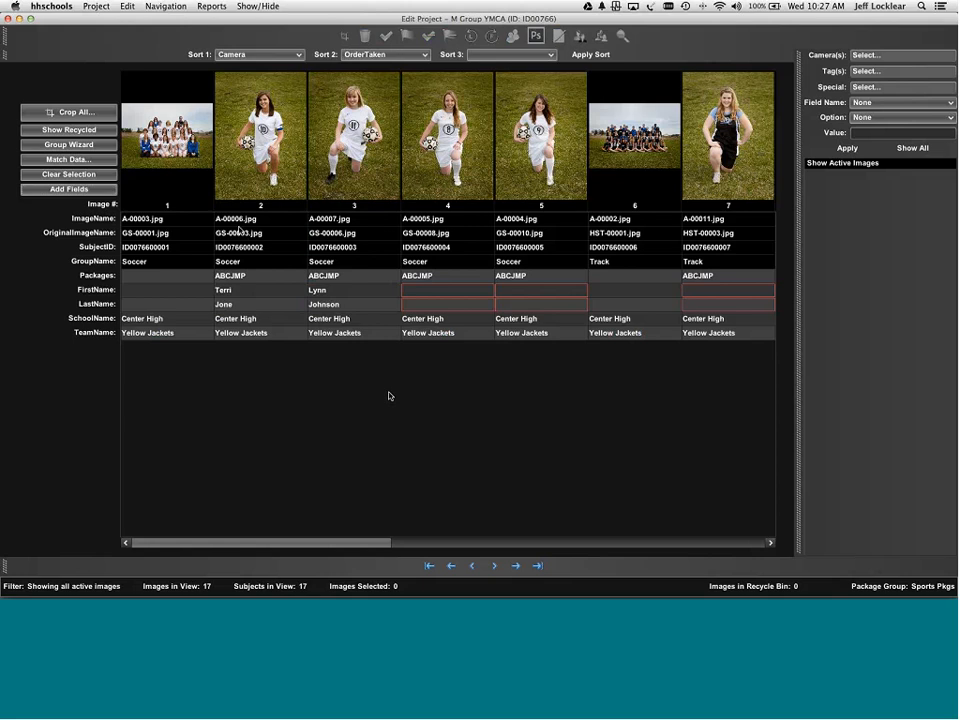
click(78, 116)
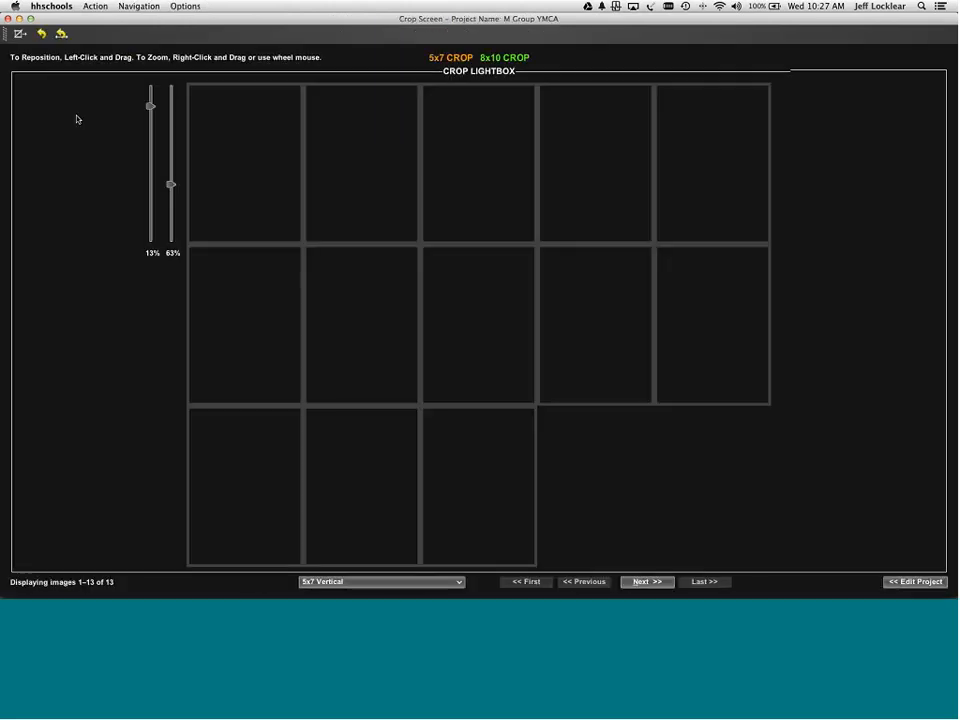
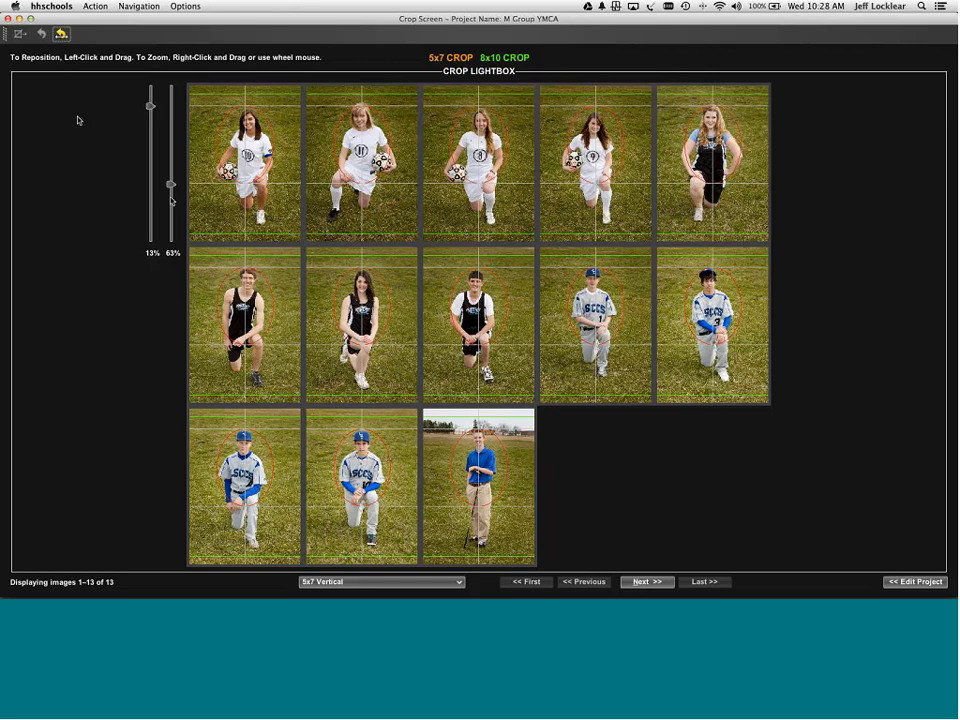
- Zoom and reposition the first player's 5x7 vertical crop, then apply it forward to all 13 portraits
scroll(256, 172, up, 5)
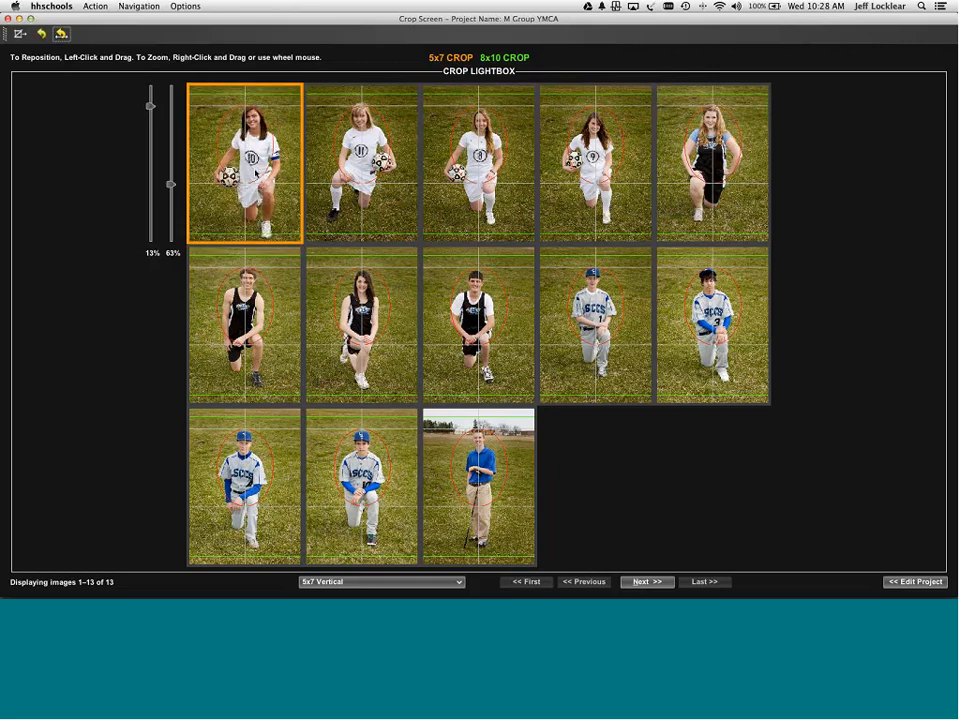
drag(266, 162, 251, 174)
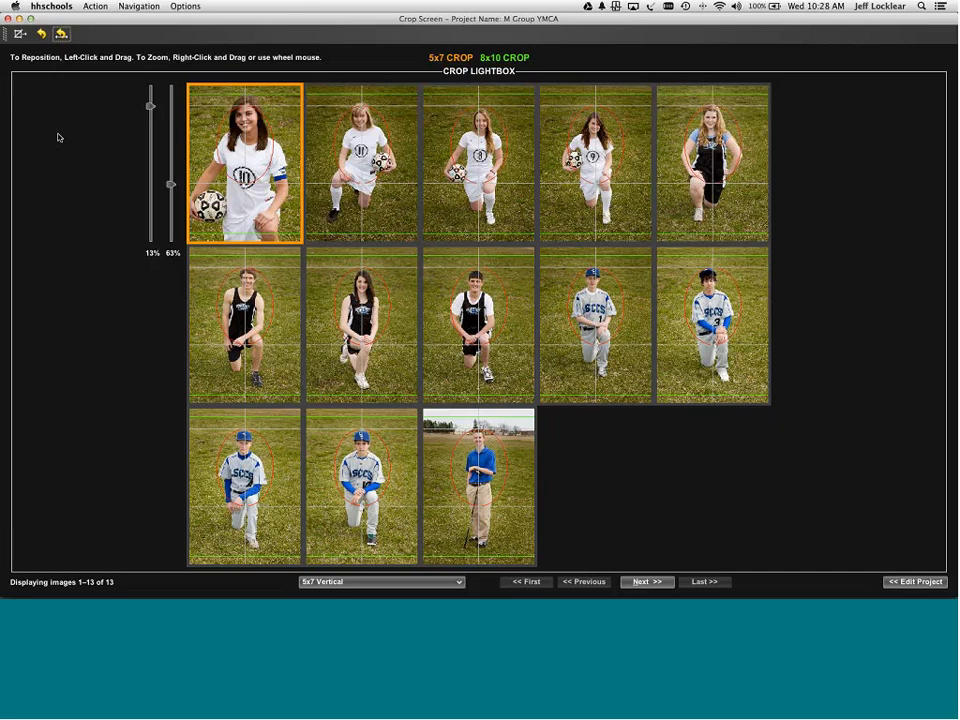
click(138, 7)
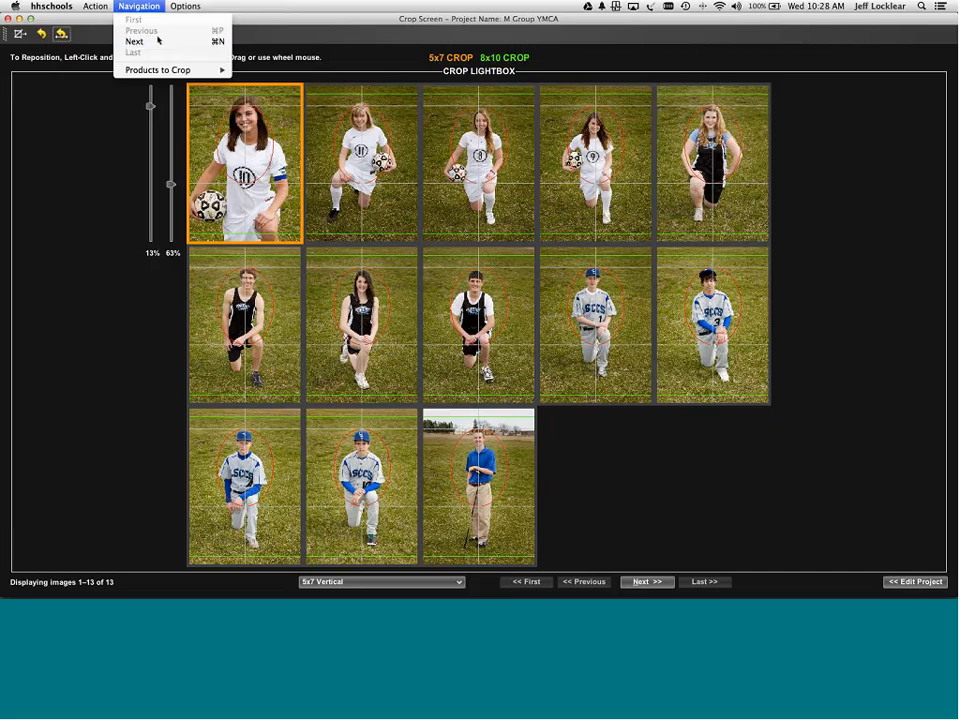
click(268, 10)
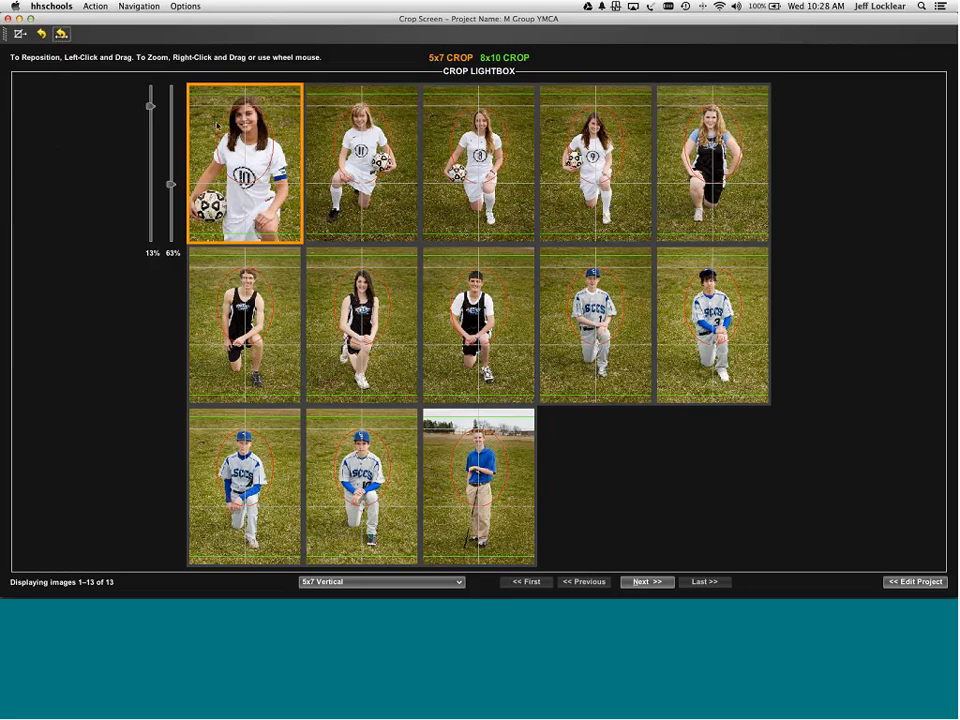
key(super+f)
key(Return)
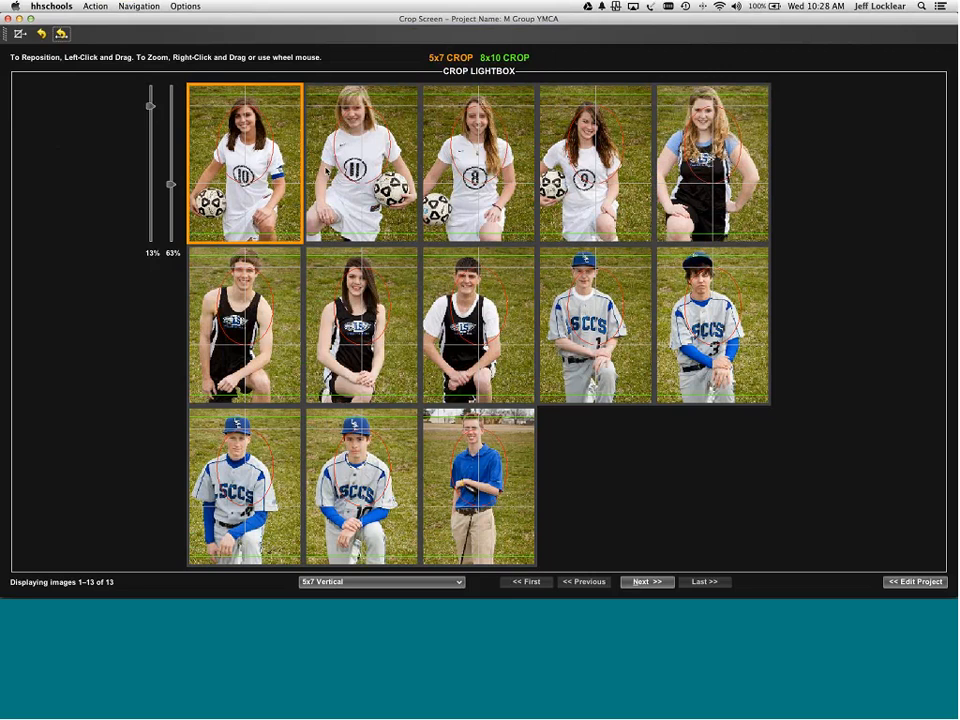
- Review the first-row portraits, repositioning the second player slightly within her crop
key(Right)
drag(382, 182, 379, 179)
key(Right)
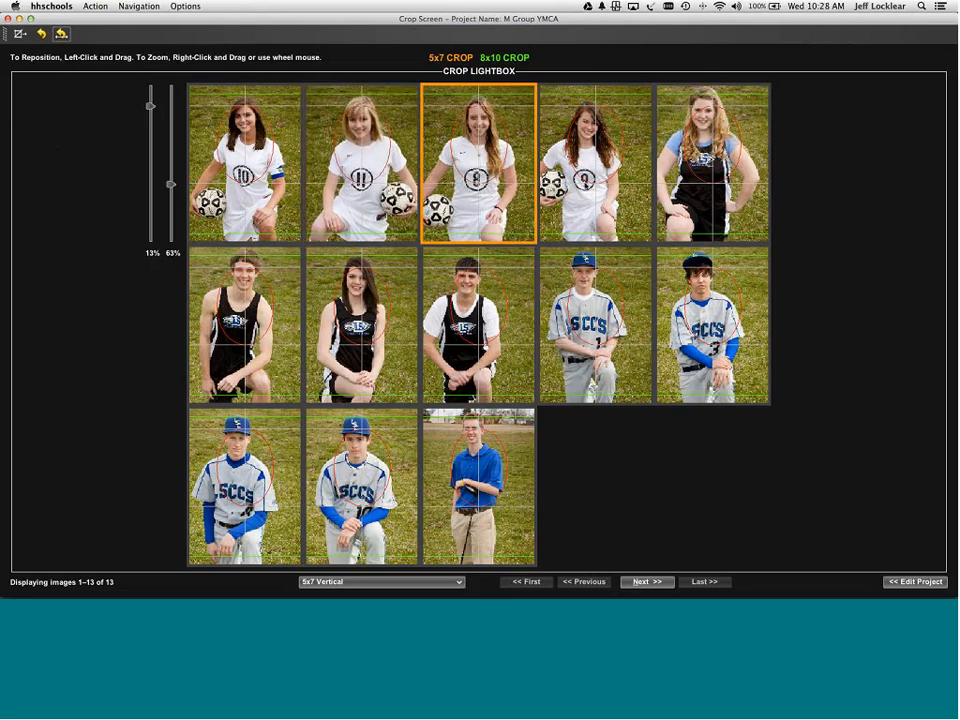
key(Right)
click(697, 205)
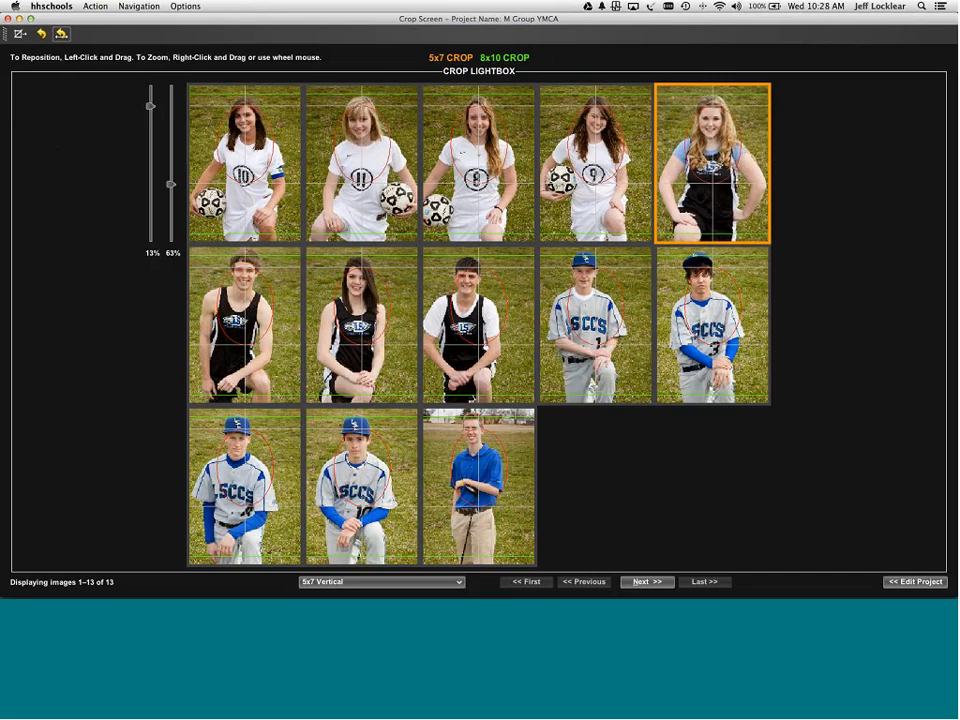
- Review the second-row portraits, nudging the first row-2 player slightly right
key(Right)
drag(263, 330, 265, 329)
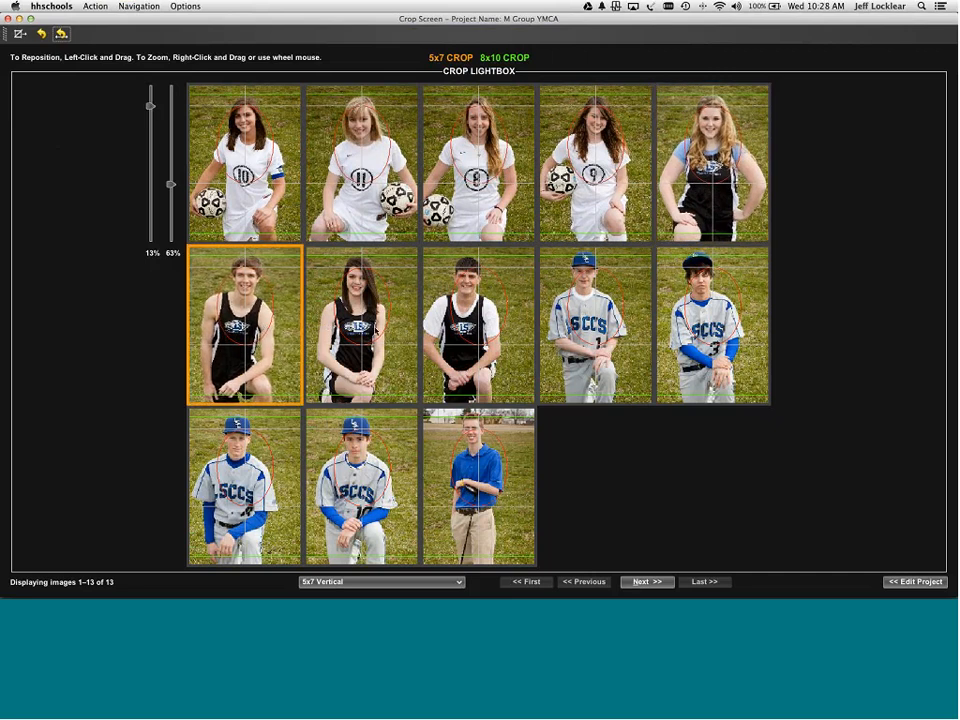
key(Right)
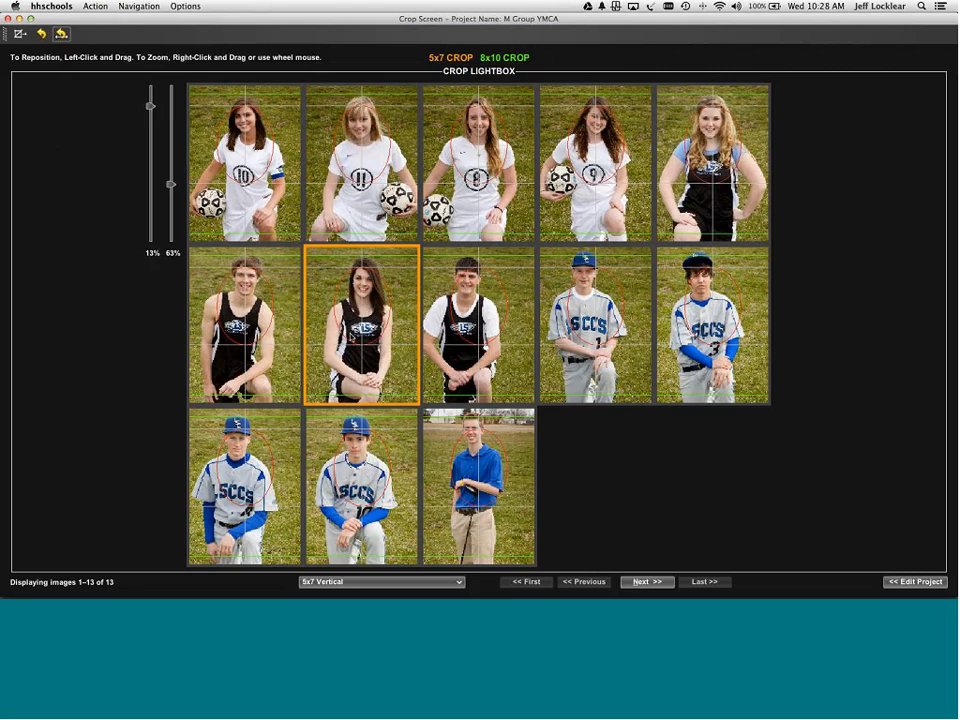
click(452, 340)
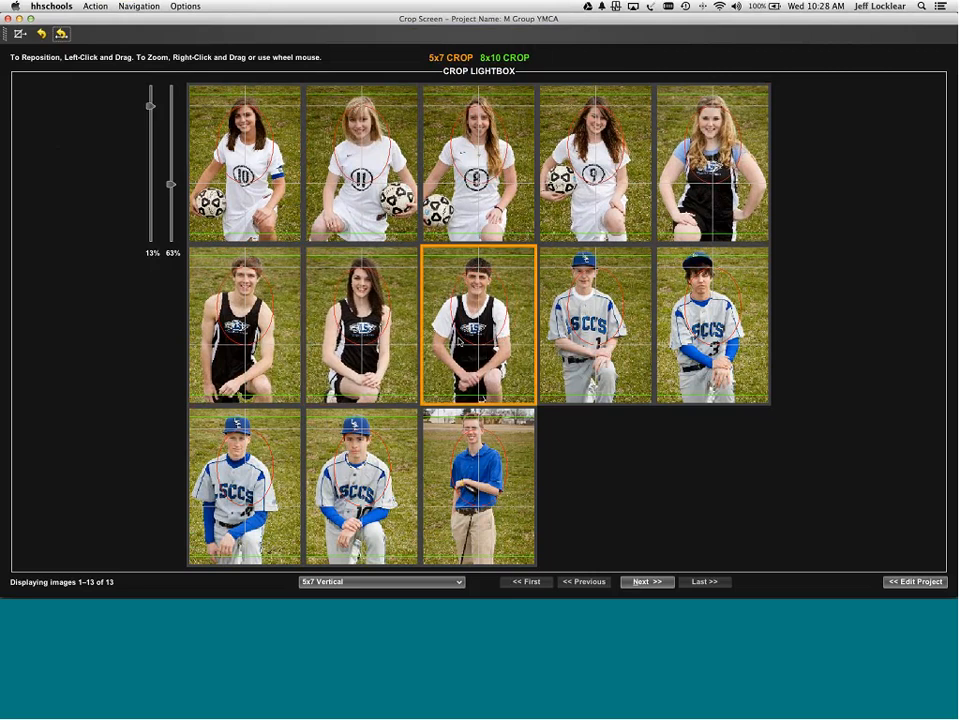
click(585, 345)
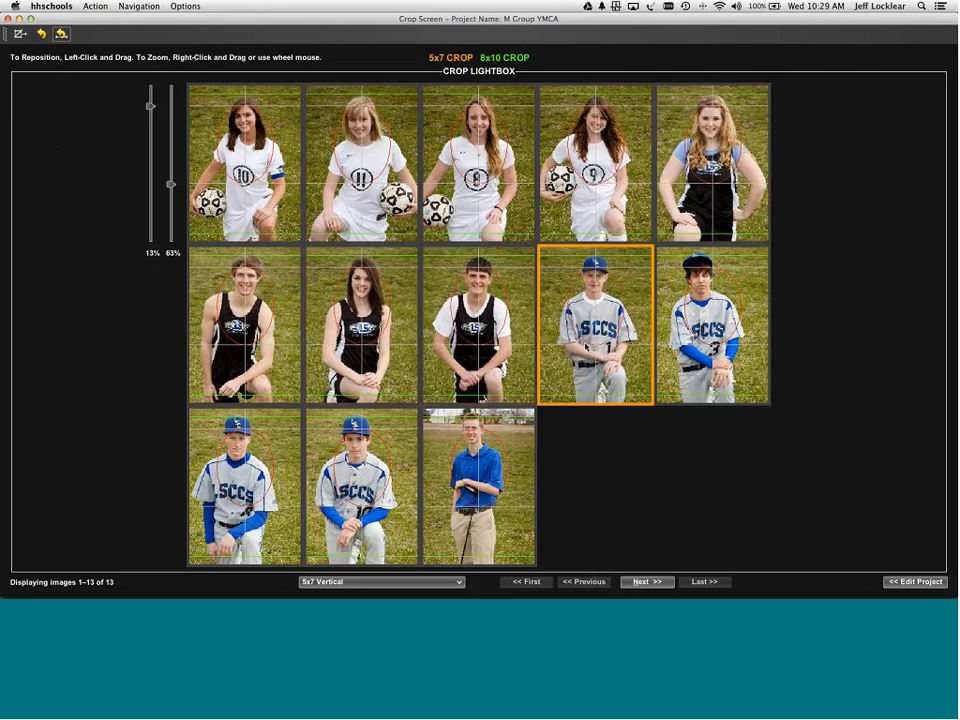
click(703, 336)
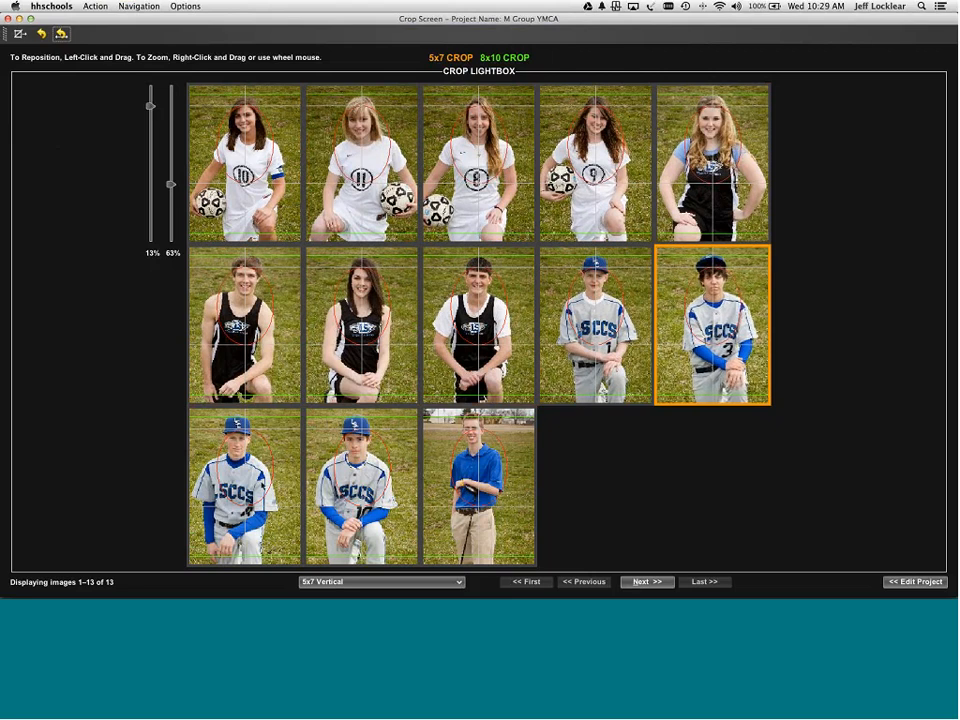
- Shift both row-3 baseball players right, adjust the golfer's zoom, and advance to 5x7 horizontal crops
click(262, 486)
shift+click(351, 488)
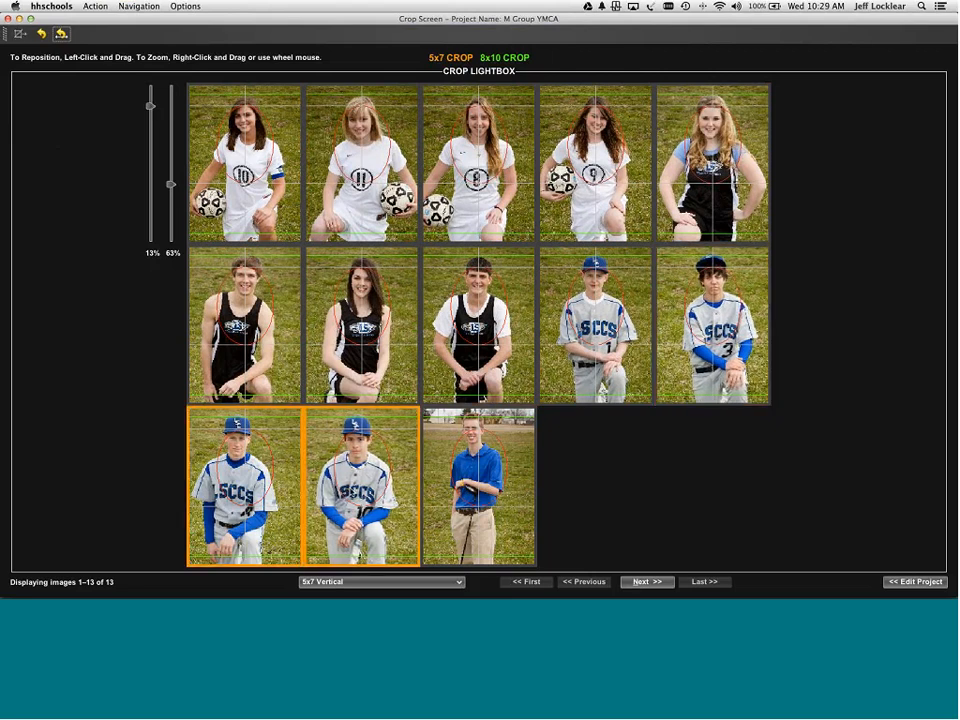
drag(351, 488, 361, 491)
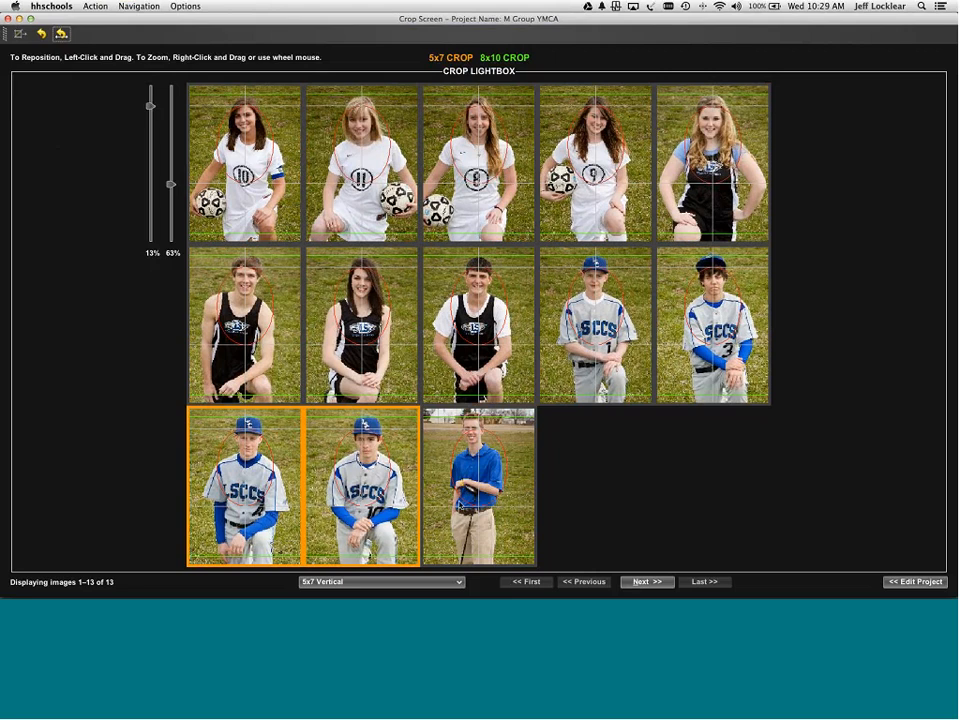
click(460, 505)
scroll(465, 510, up, 3)
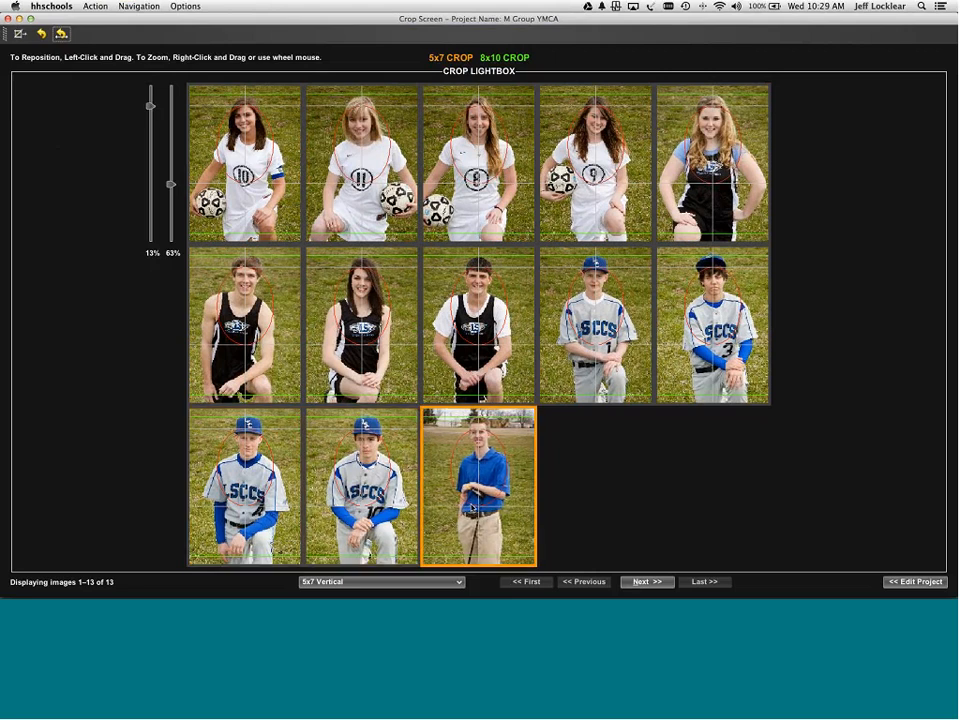
scroll(470, 517, down, 3)
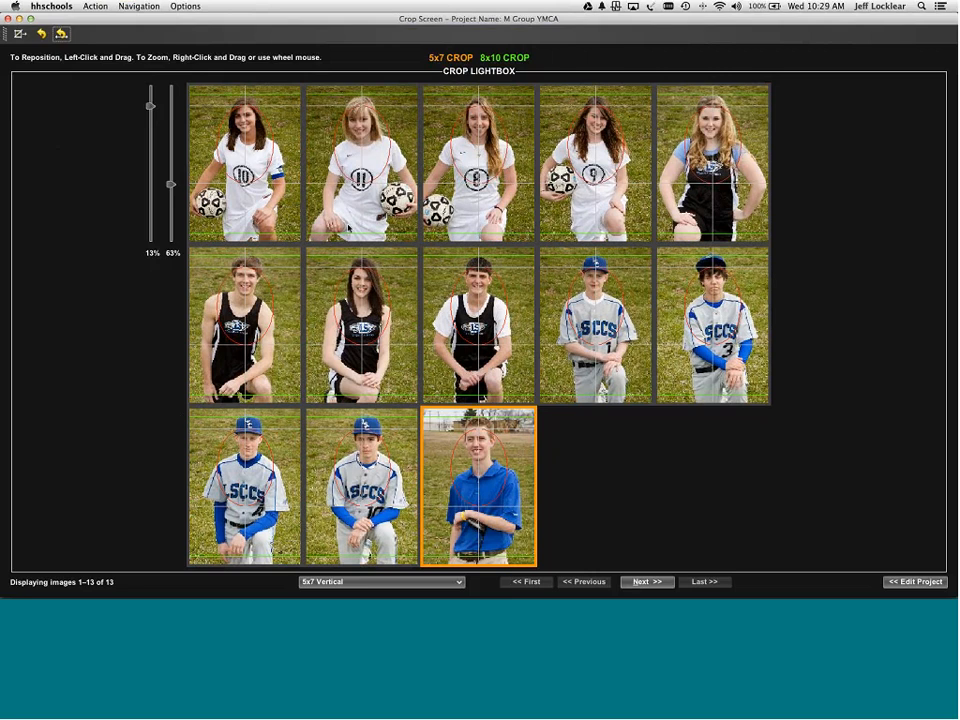
scroll(352, 225, down, 2)
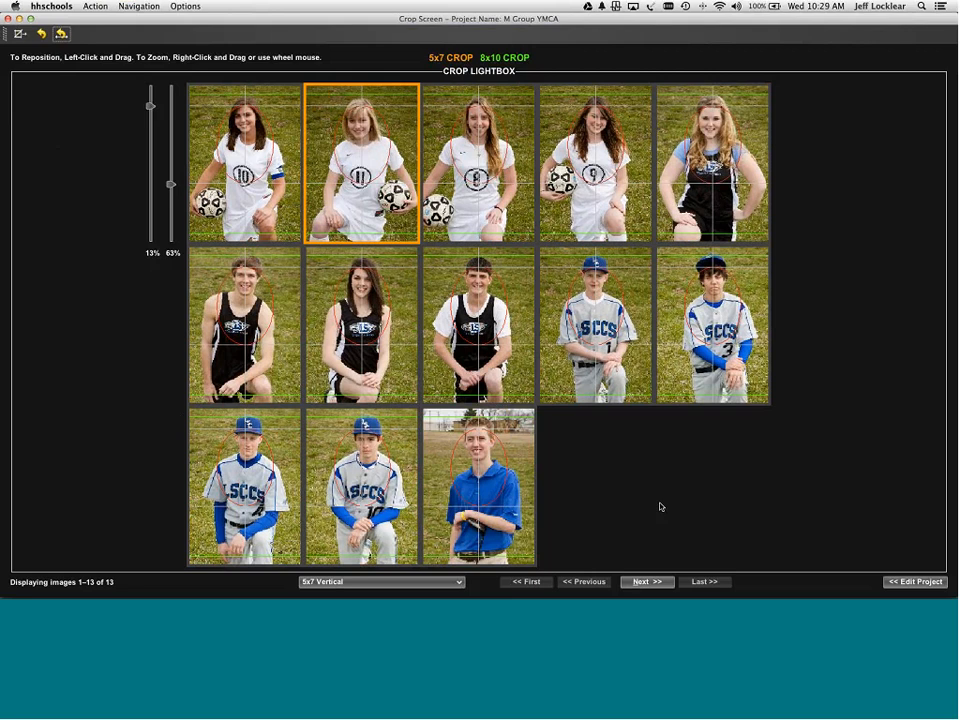
key(alt+n)
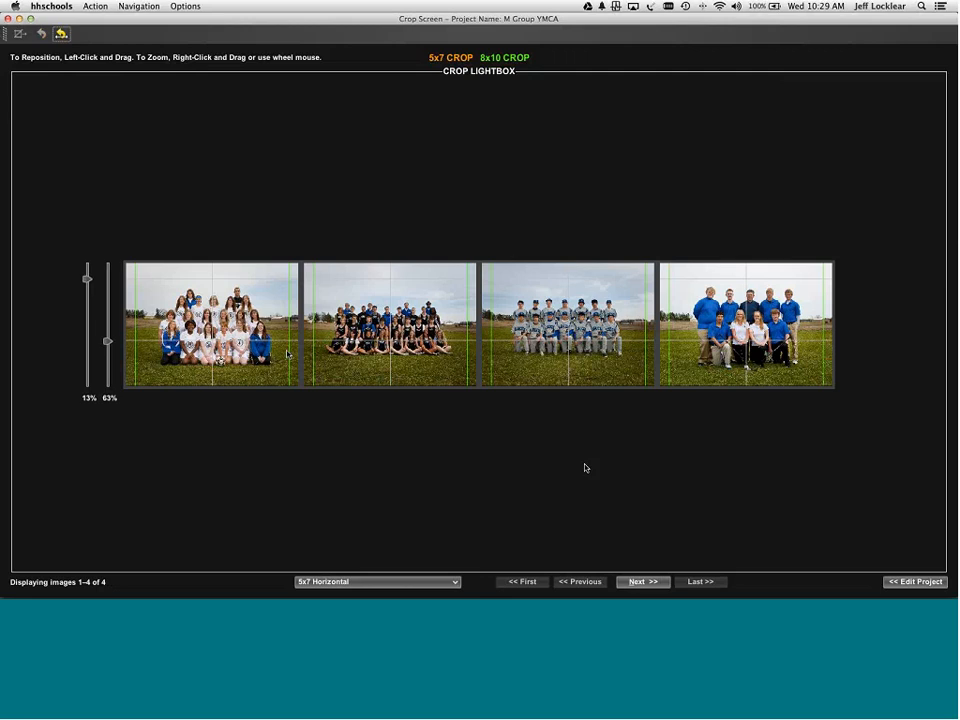
- Zoom in the first team photo's 5x7 horizontal crop and apply it forward to the other group photos
scroll(277, 330, up, 5)
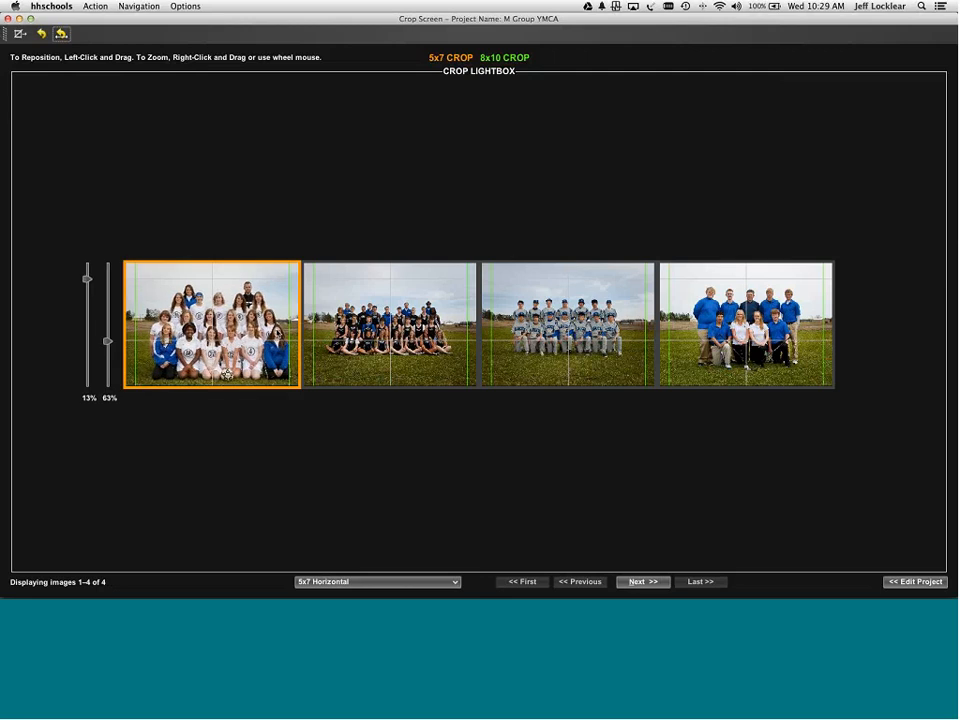
scroll(271, 331, up, 5)
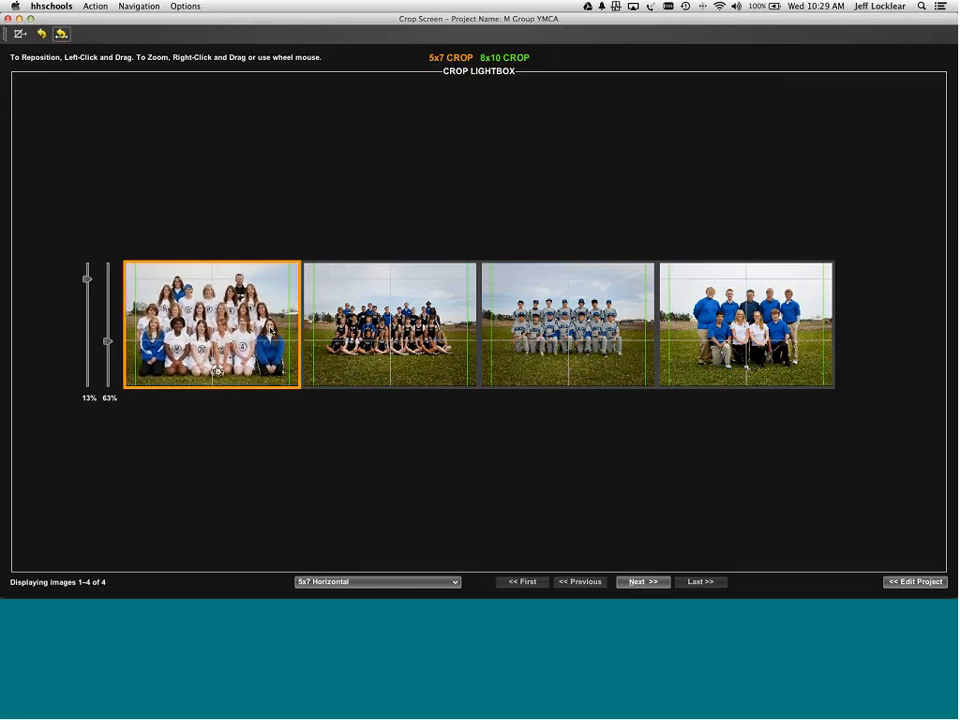
key(super+f)
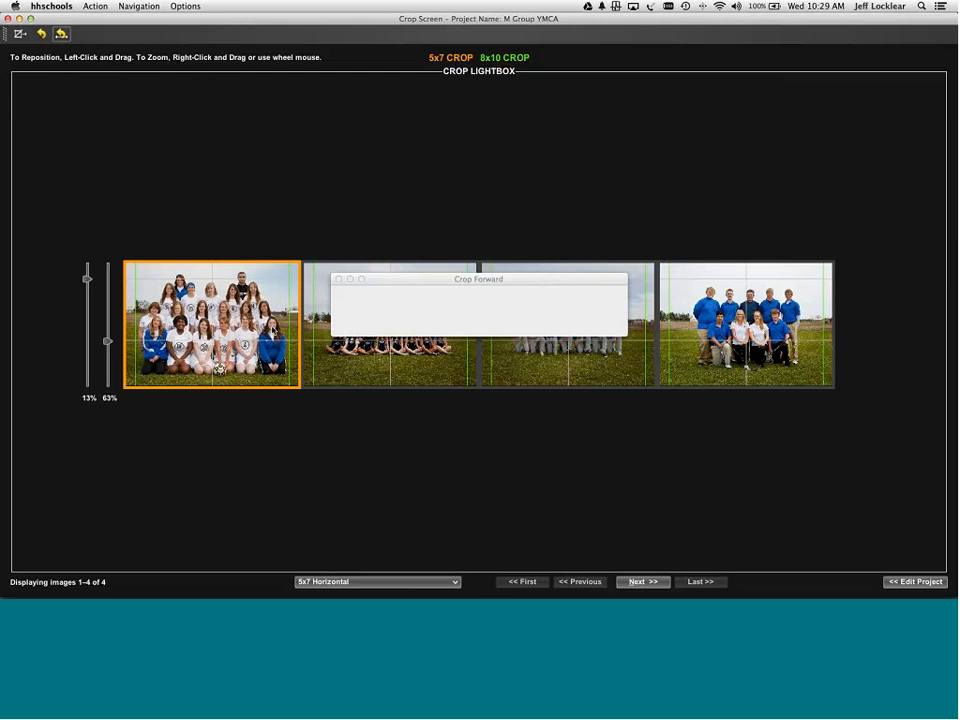
key(Return)
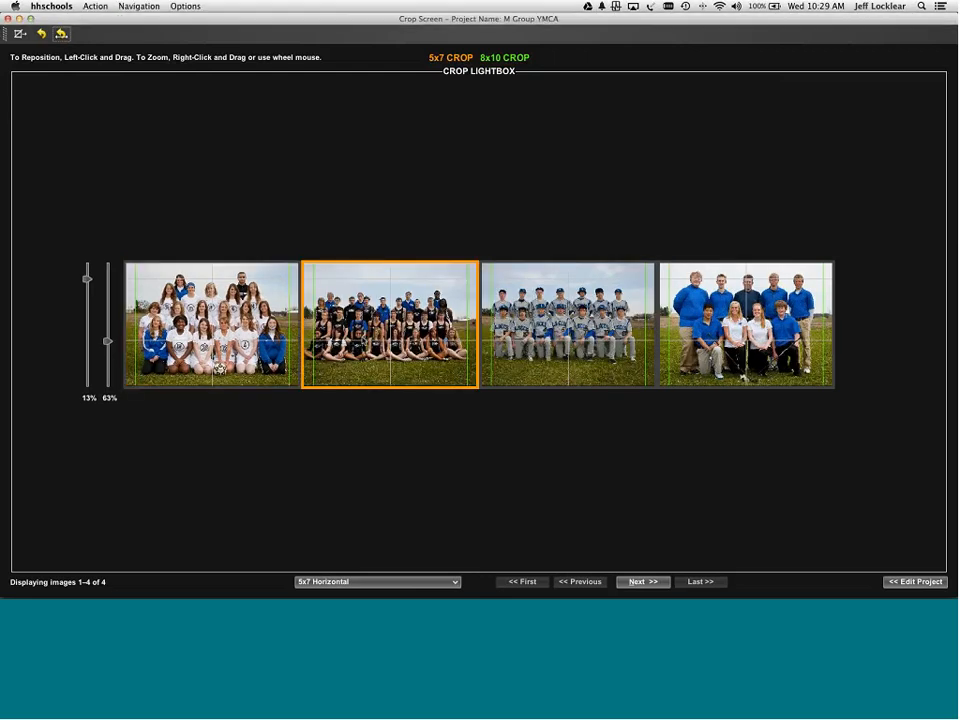
- Move the second team's crop up slightly, then advance to the 8x10 Group Border Liquid Silver set
scroll(366, 342, down, 5)
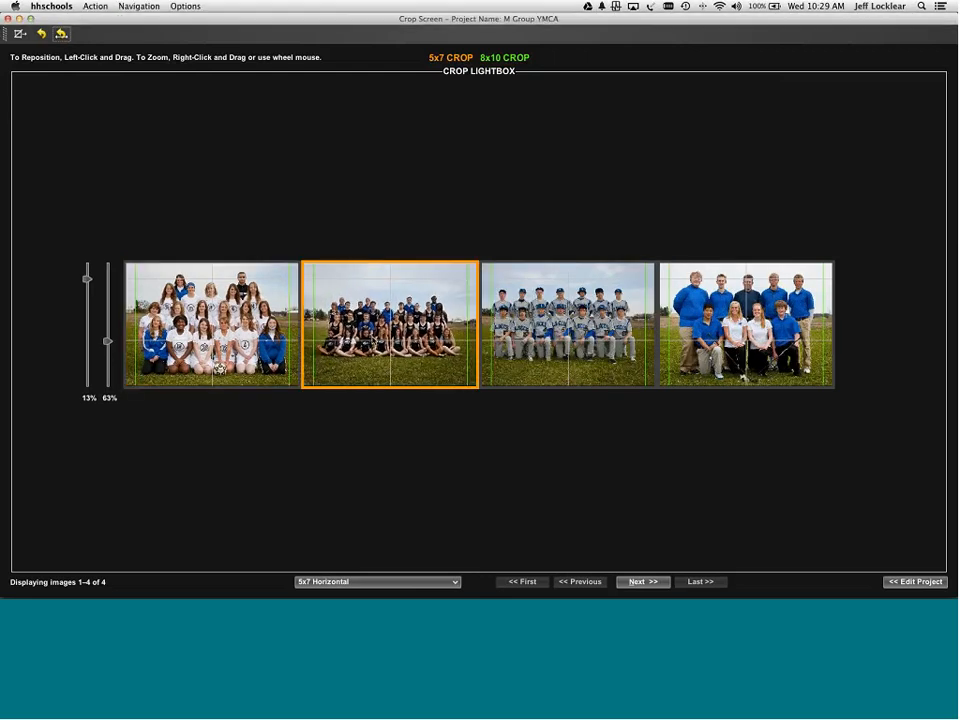
drag(390, 340, 390, 338)
click(519, 343)
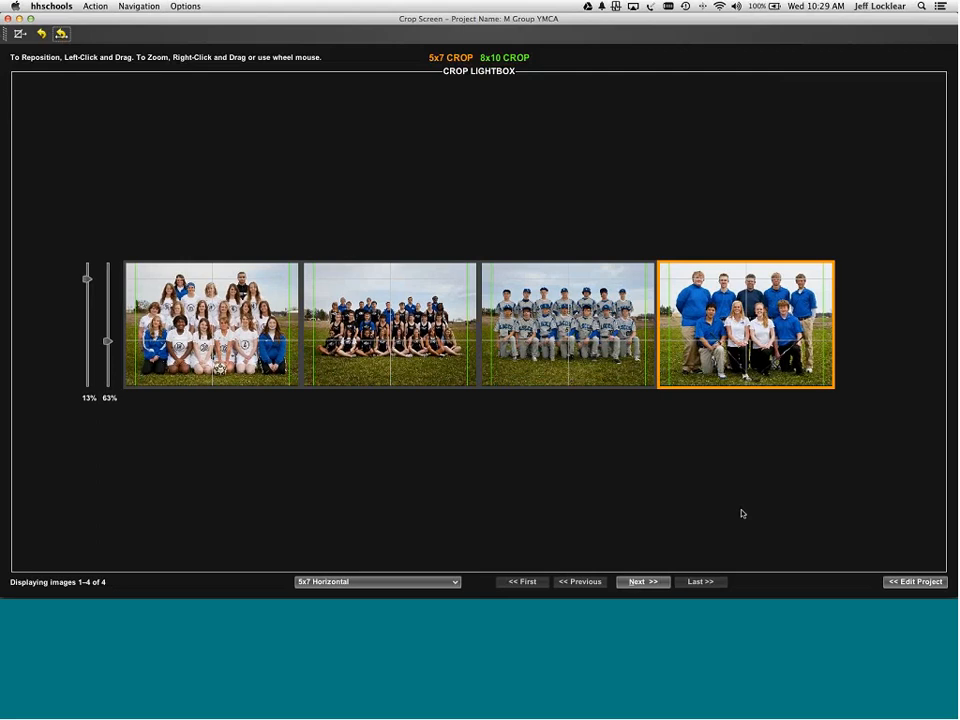
key(alt+n)
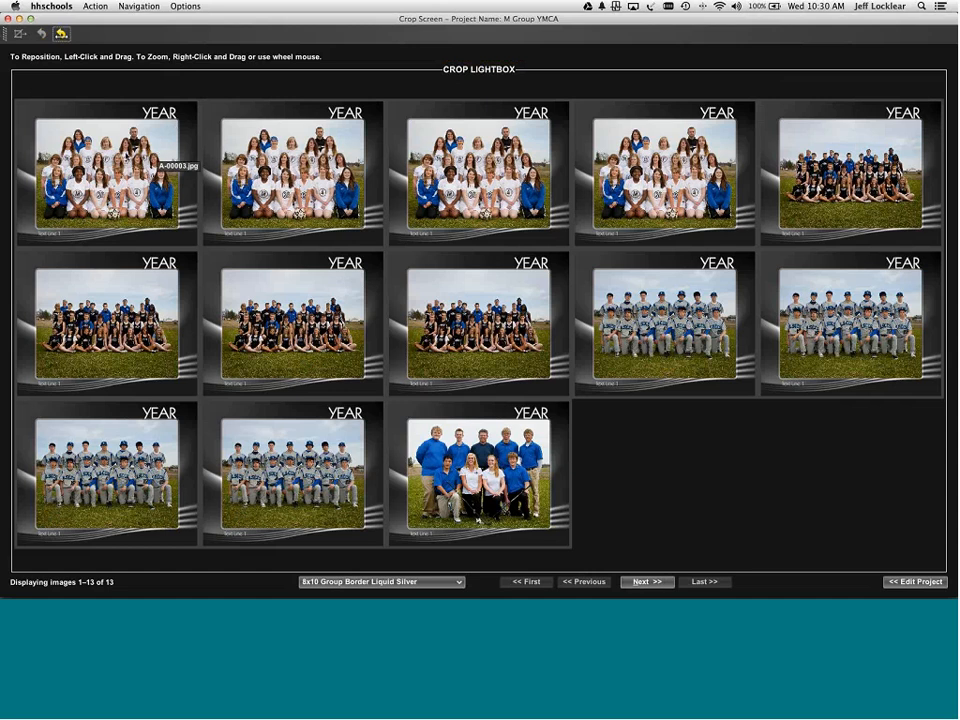
- Zoom out the four soccer team borders together and shift their photos slightly right
click(185, 172)
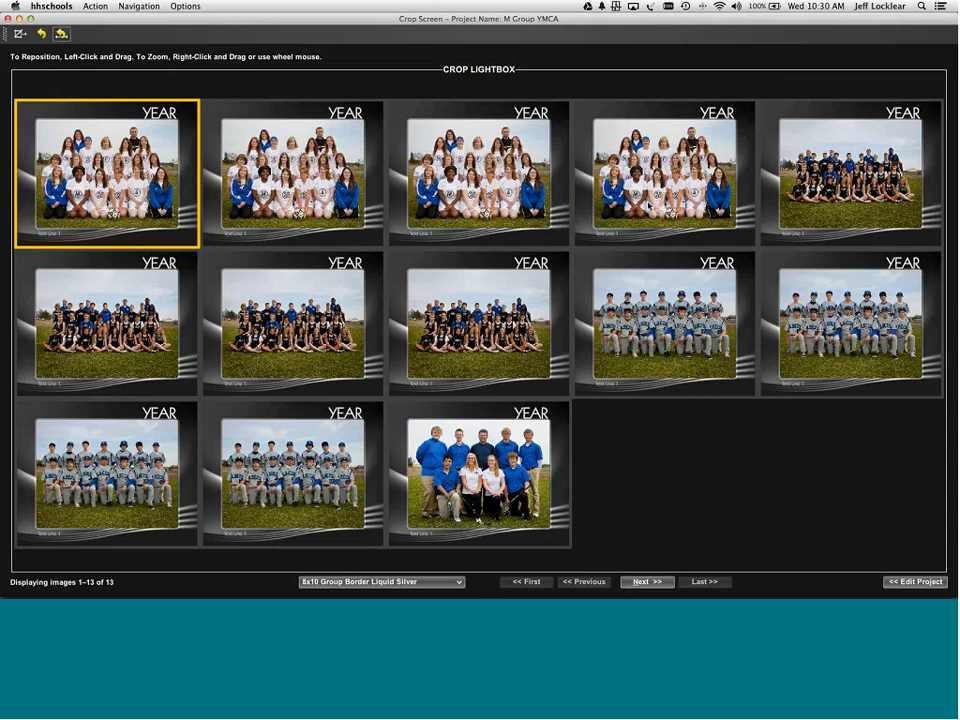
shift+click(648, 206)
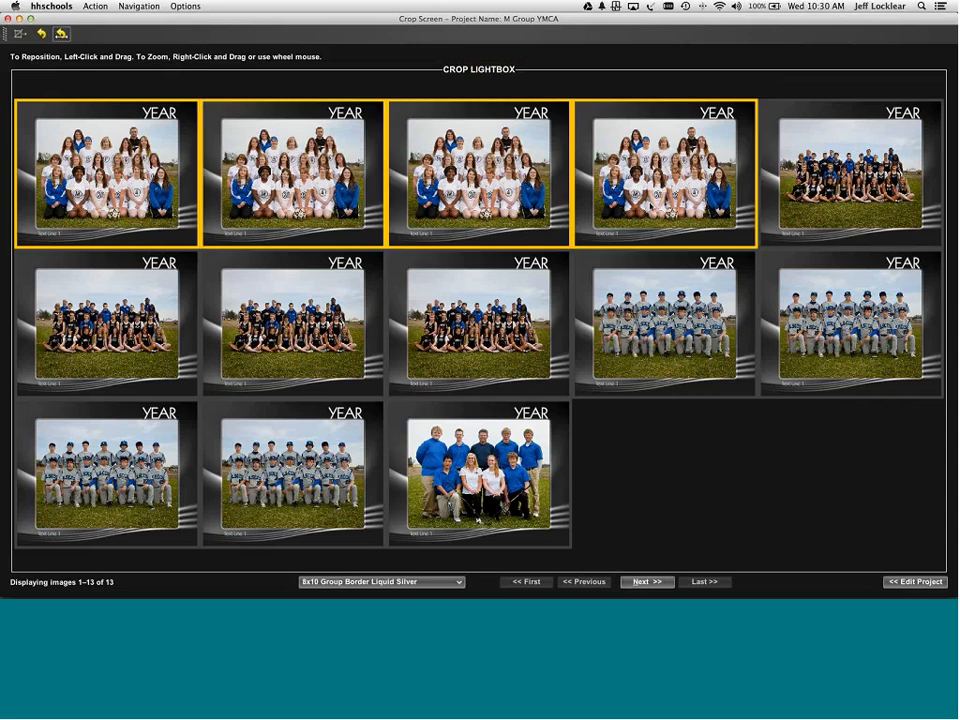
scroll(650, 205, down, 3)
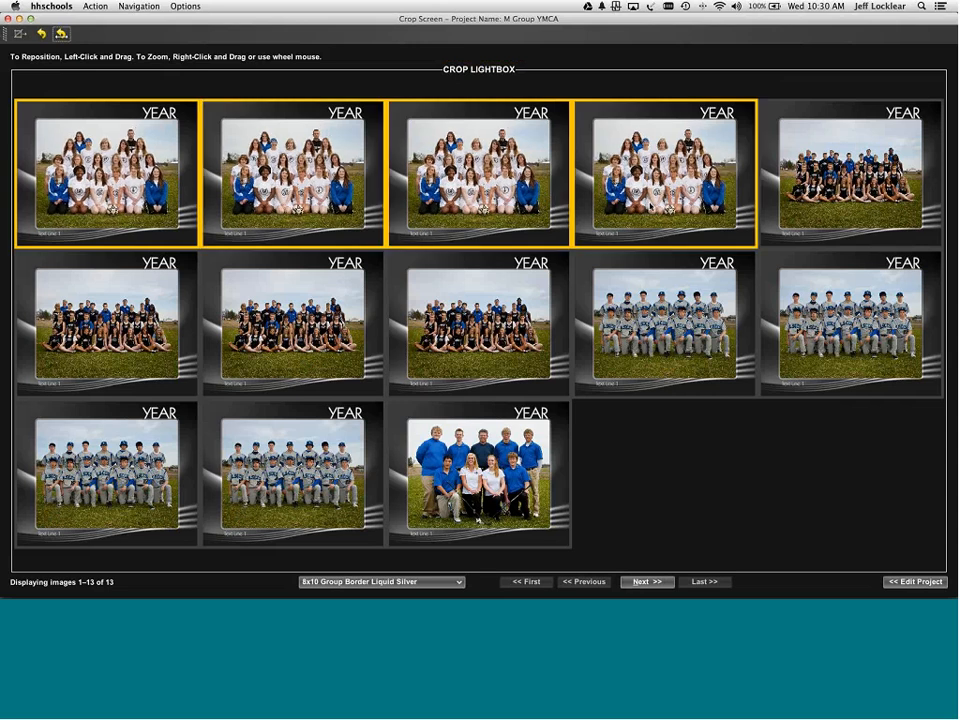
drag(650, 206, 652, 206)
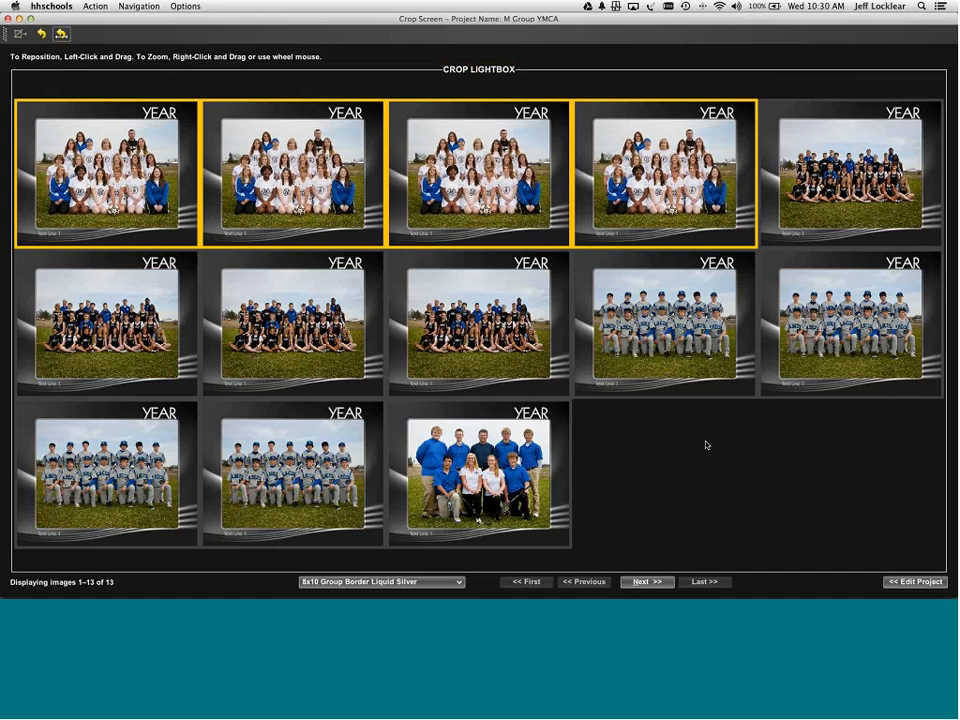
key(Return)
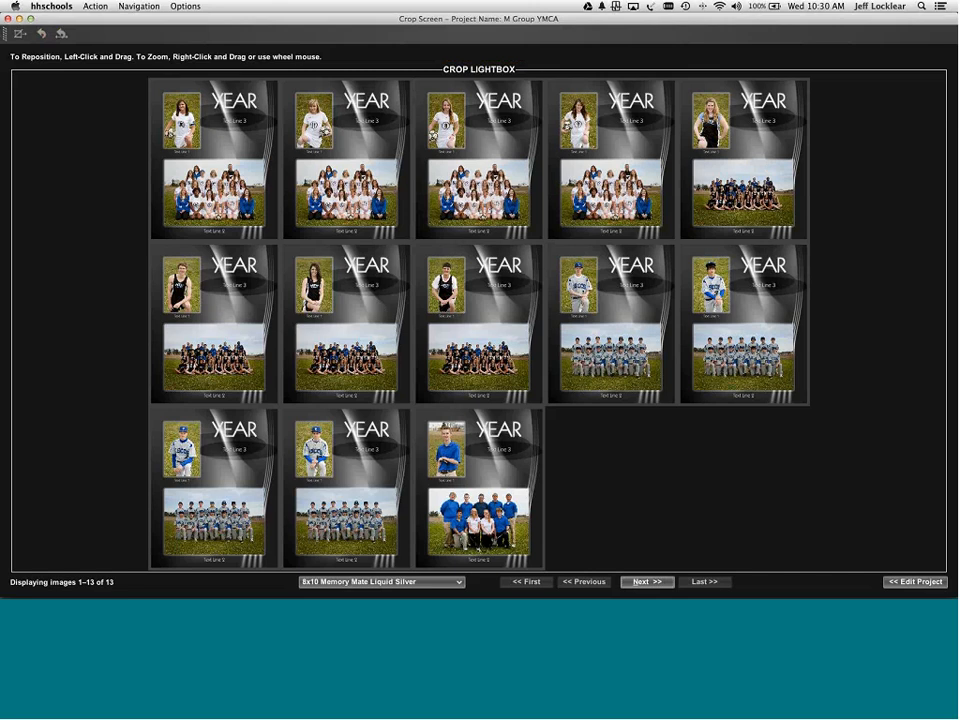
- Zoom in the group photo on all four track team memory mates
scroll(376, 345, down, 2)
click(716, 202)
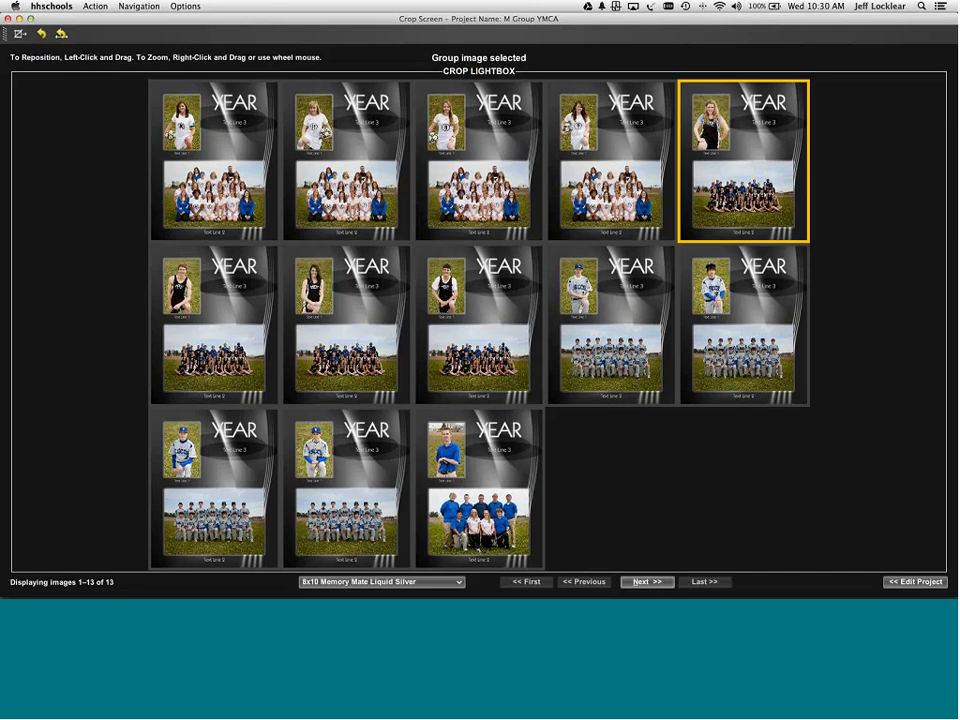
super+click(350, 350)
shift+click(480, 350)
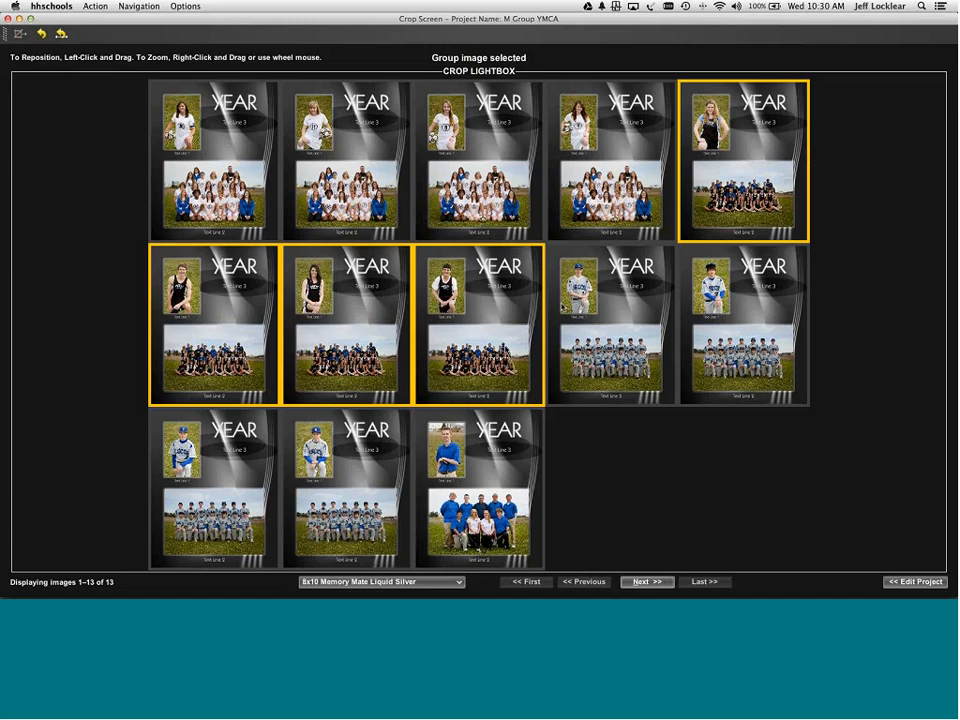
scroll(743, 195, up, 4)
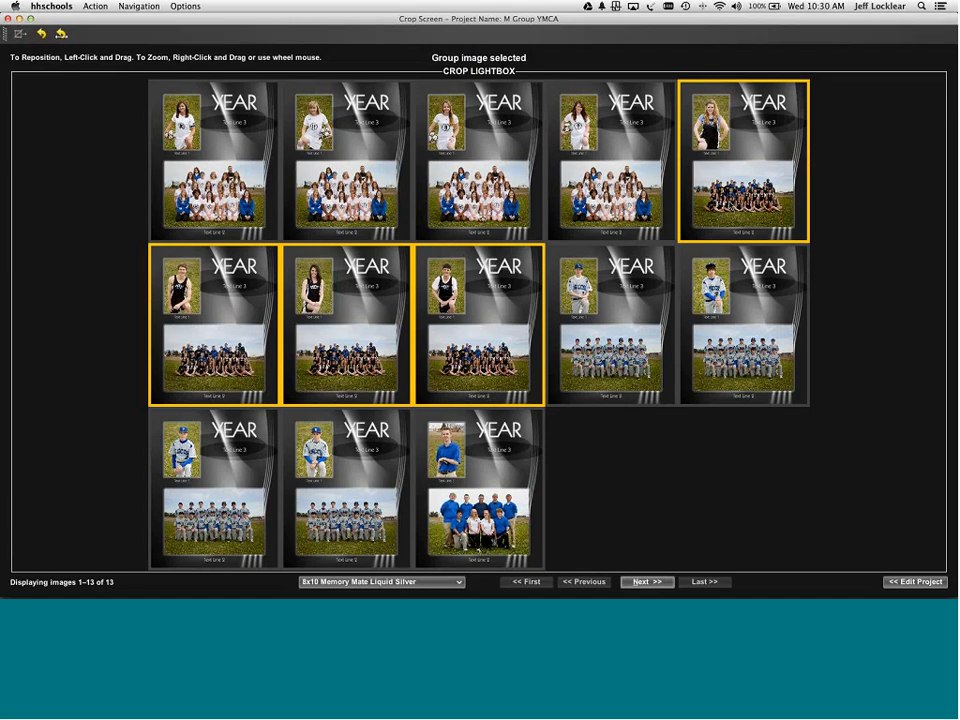
scroll(743, 205, up, 4)
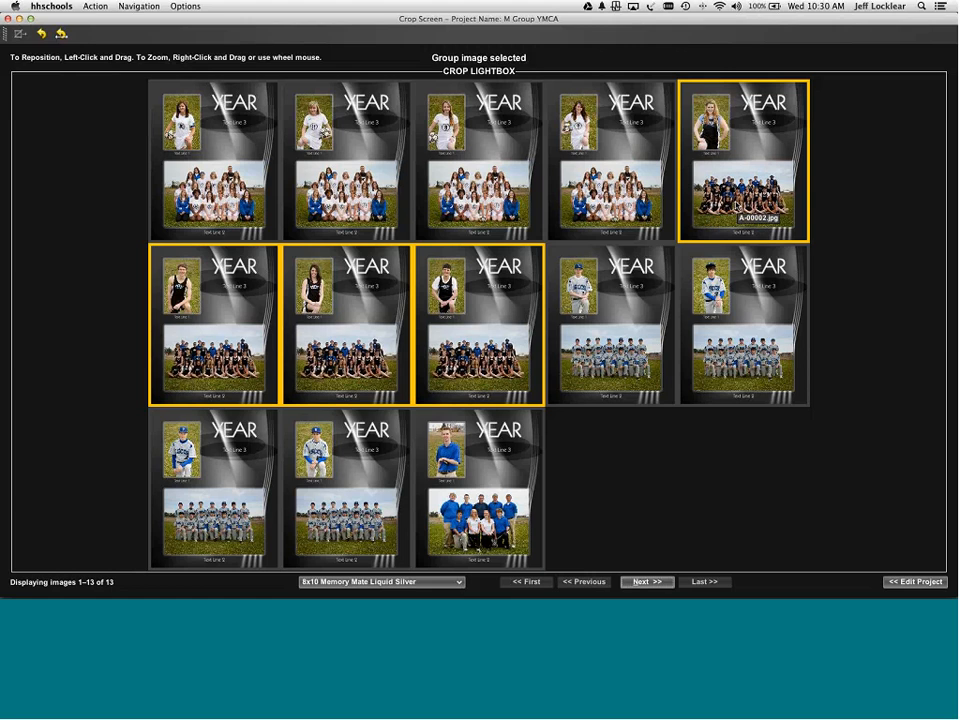
- Zoom in the group photo on all four baseball team memory mates, then advance to the mouse pad
click(610, 330)
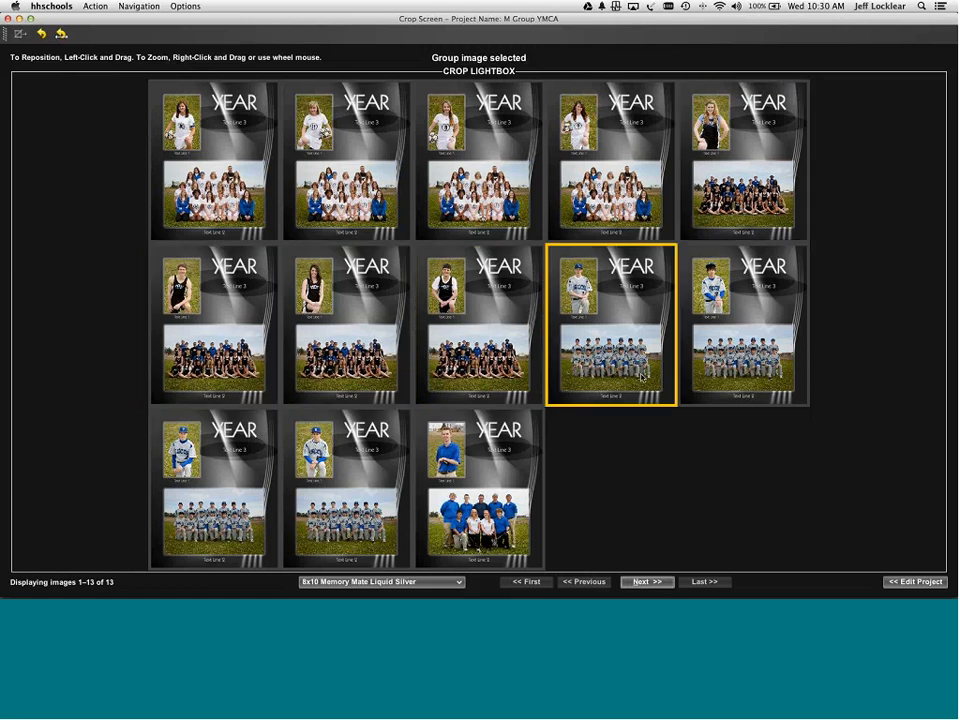
shift+click(338, 511)
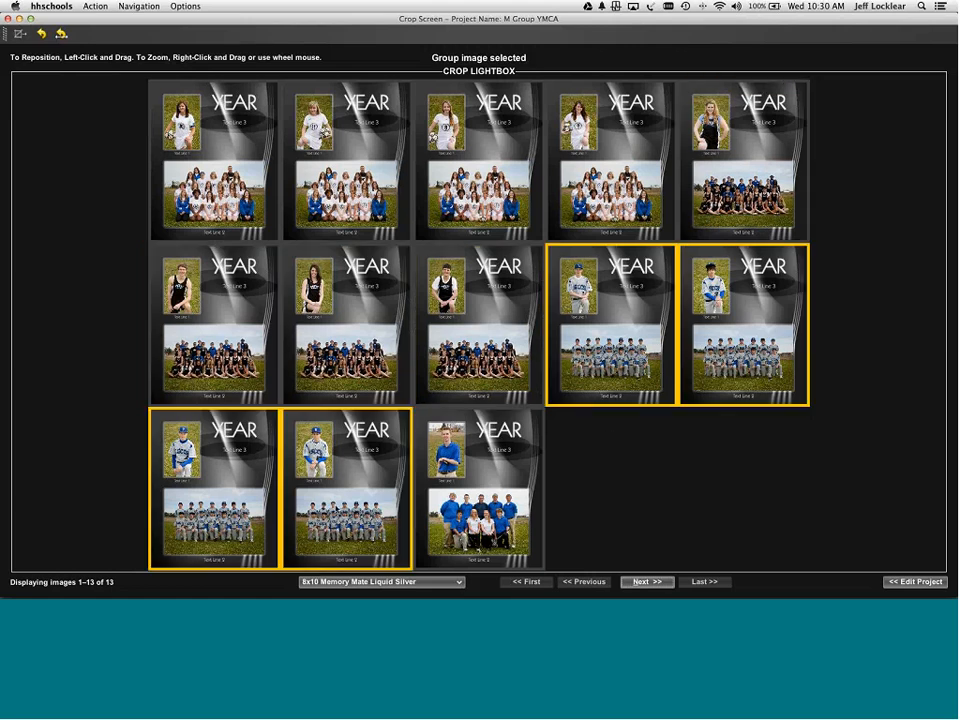
scroll(338, 511, up, 2)
scroll(338, 511, up, 4)
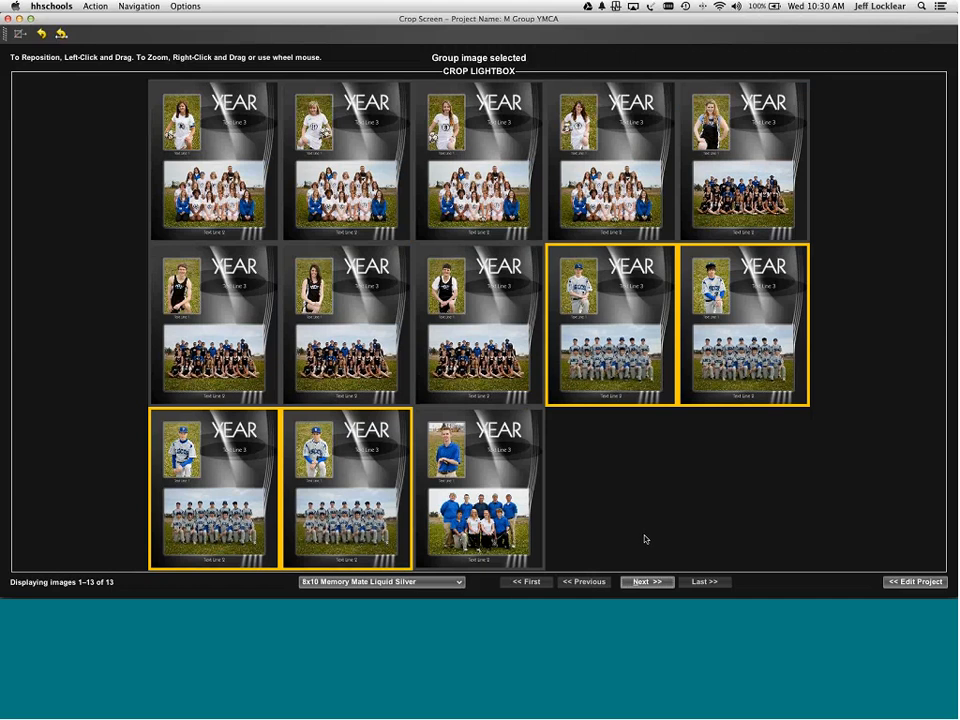
click(647, 582)
key(Return)
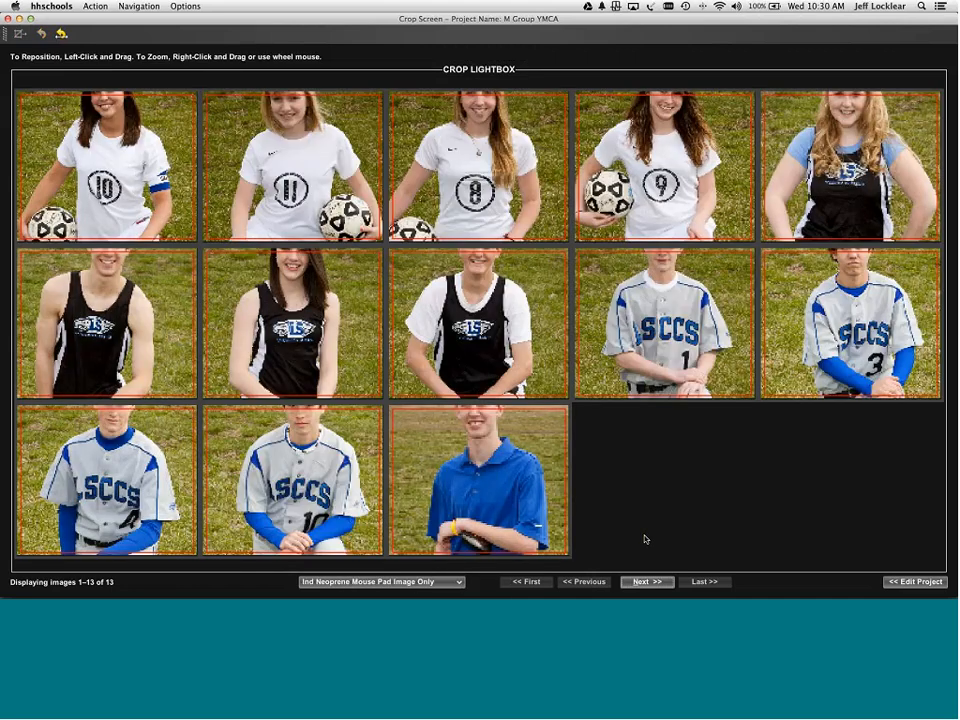
- Check the 5x7 Group Border Liquid Silver product, then return to Ind Neoprene Mouse Pad Image Only
click(450, 581)
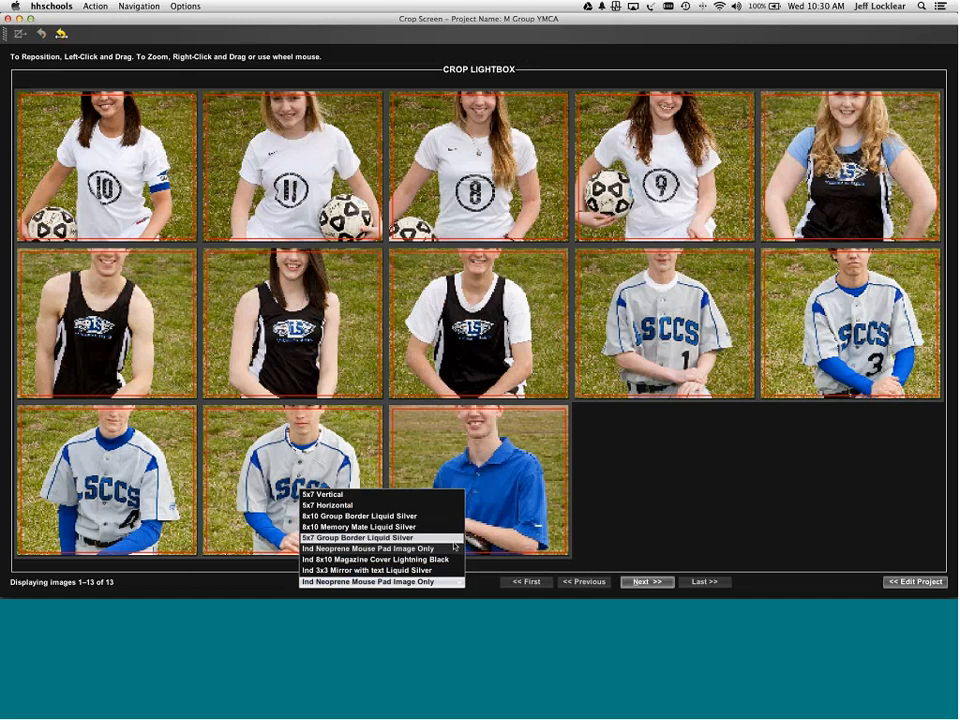
click(453, 545)
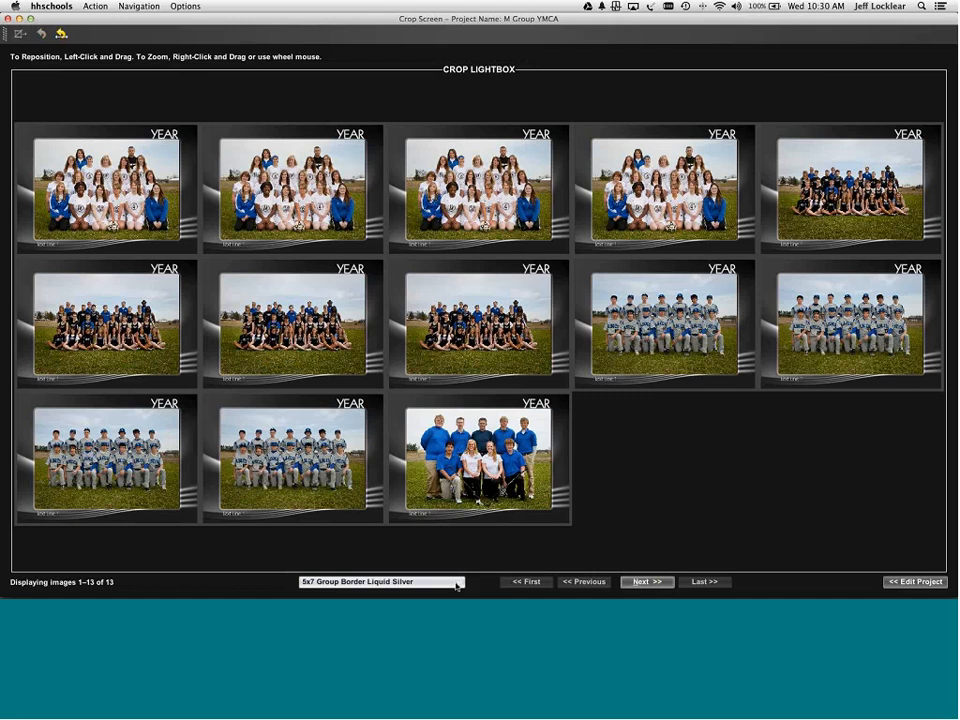
click(456, 586)
click(453, 545)
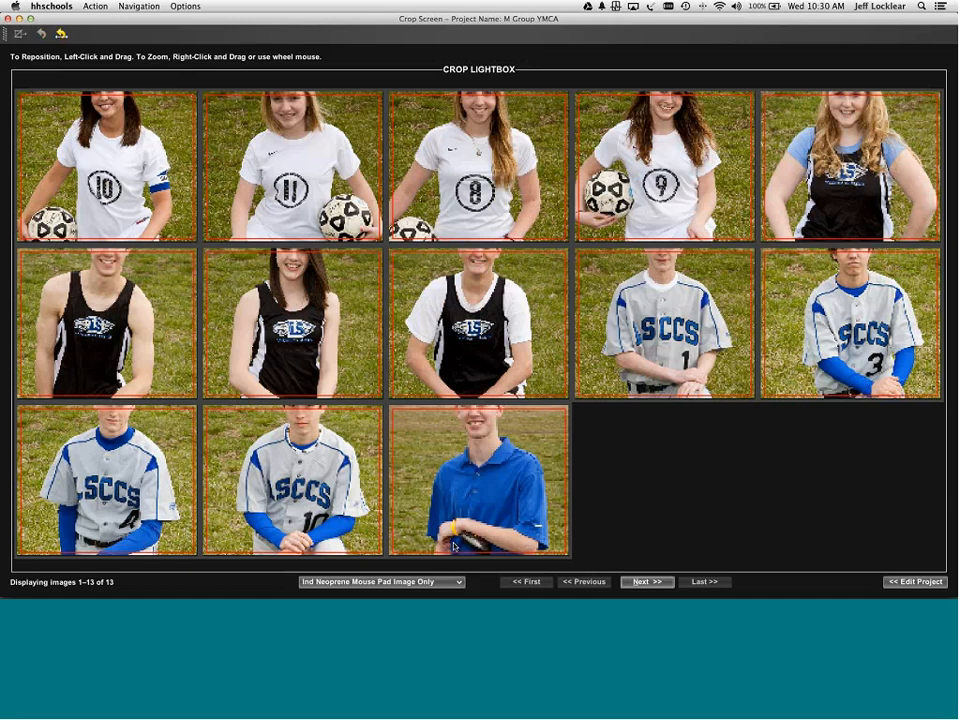
- Zoom out player 10's mouse pad crop and apply it forward to the remaining images
click(128, 145)
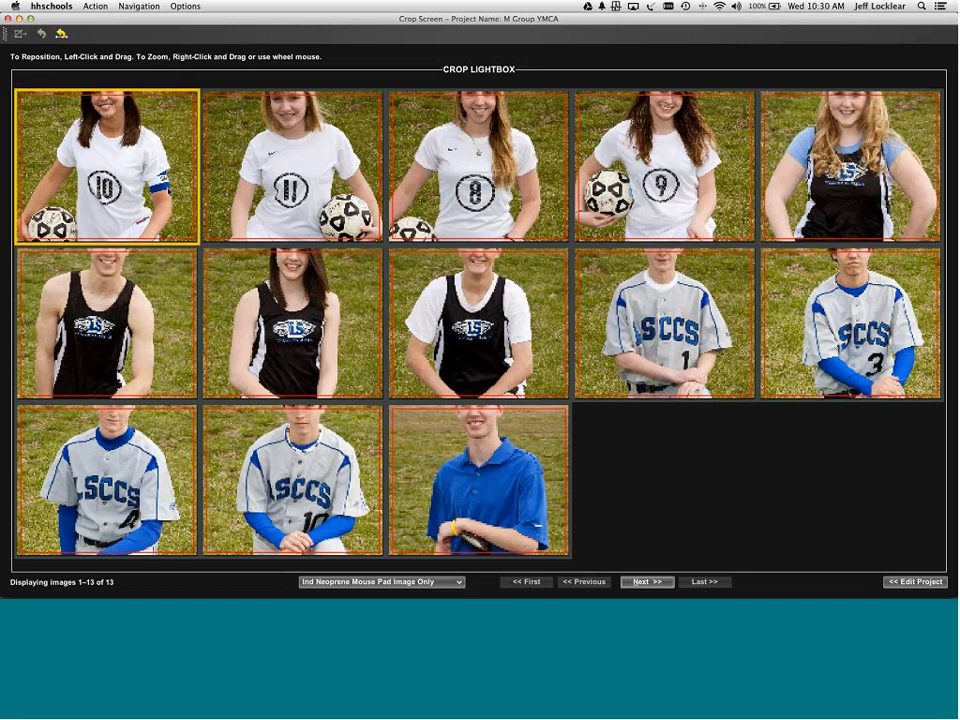
scroll(170, 193, down, 8)
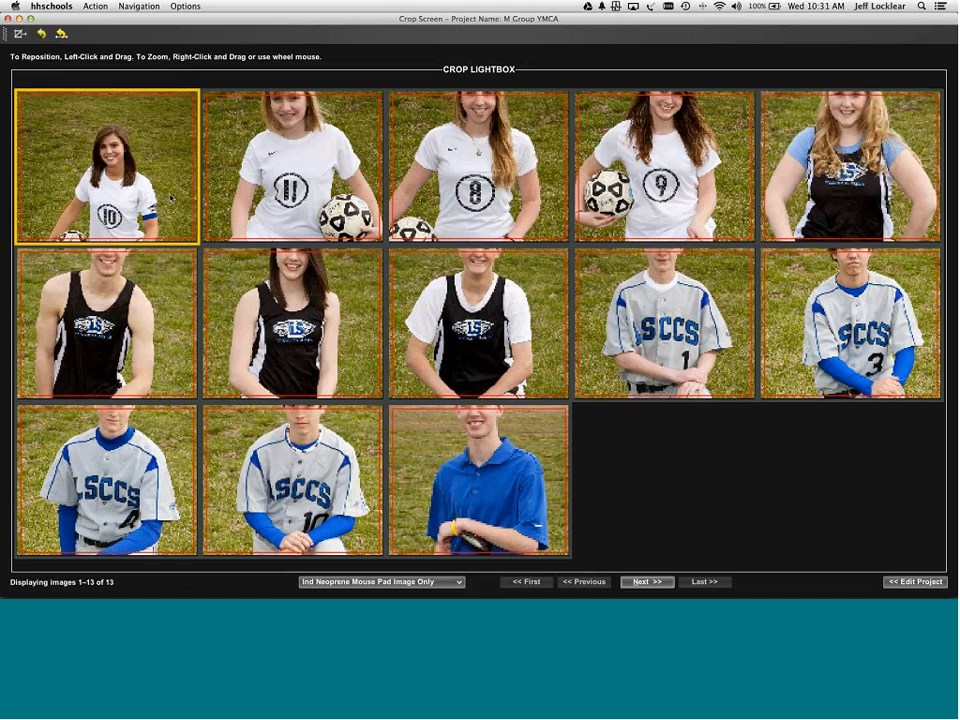
scroll(170, 193, down, 4)
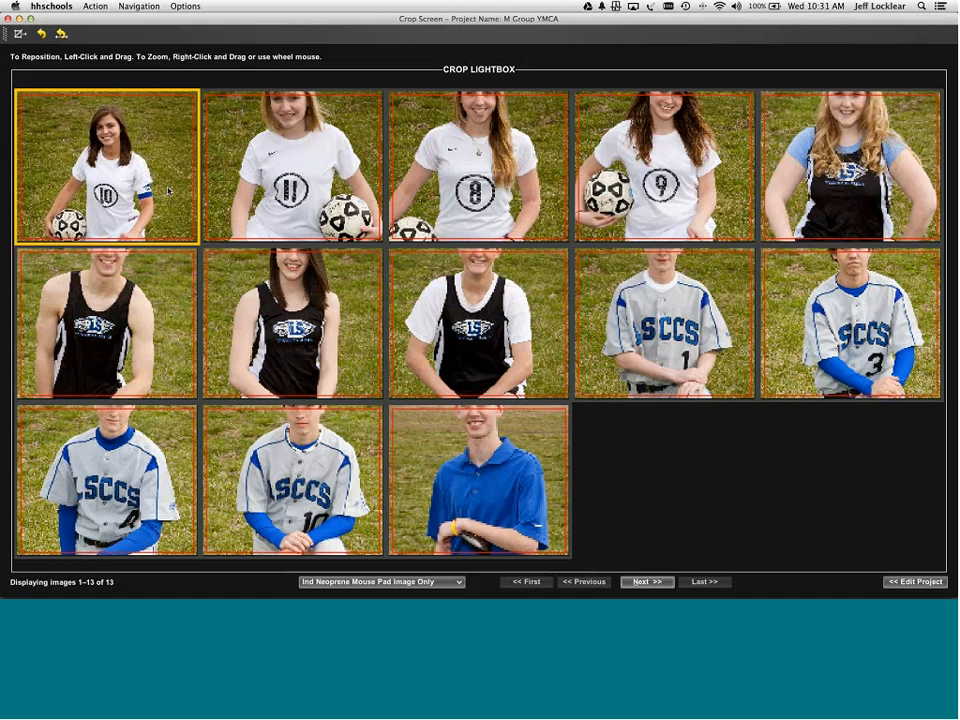
scroll(170, 192, down, 2)
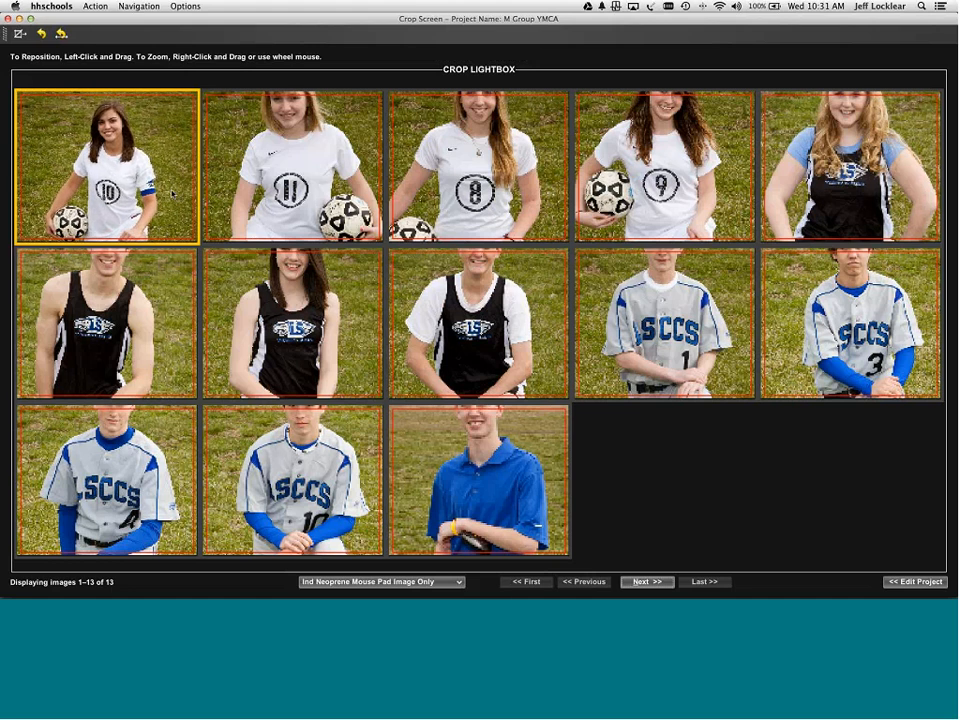
key(super+f)
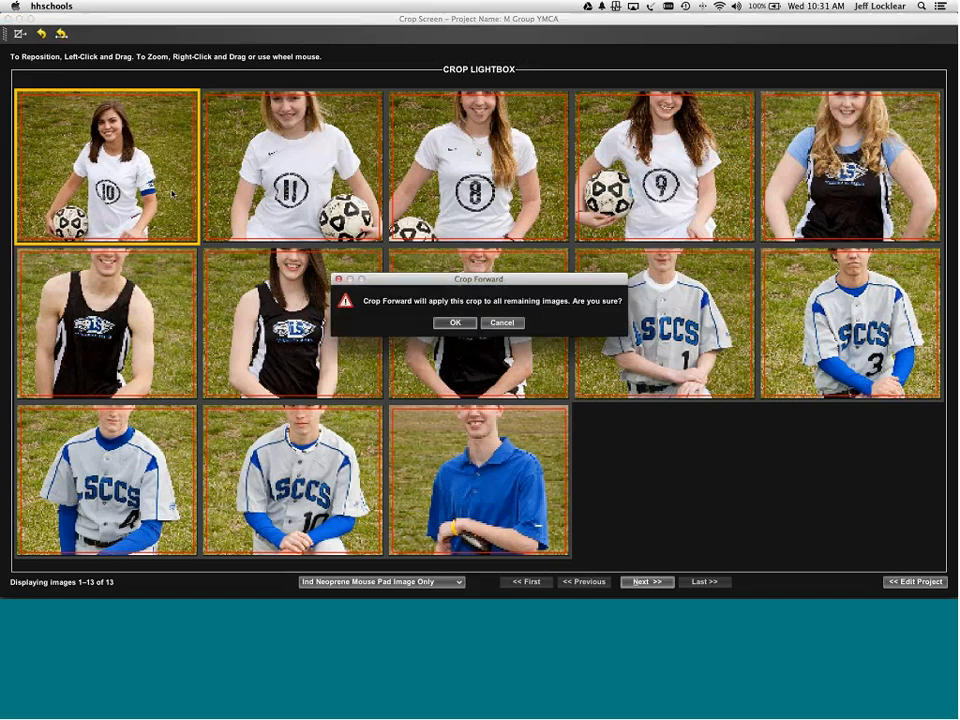
key(Return)
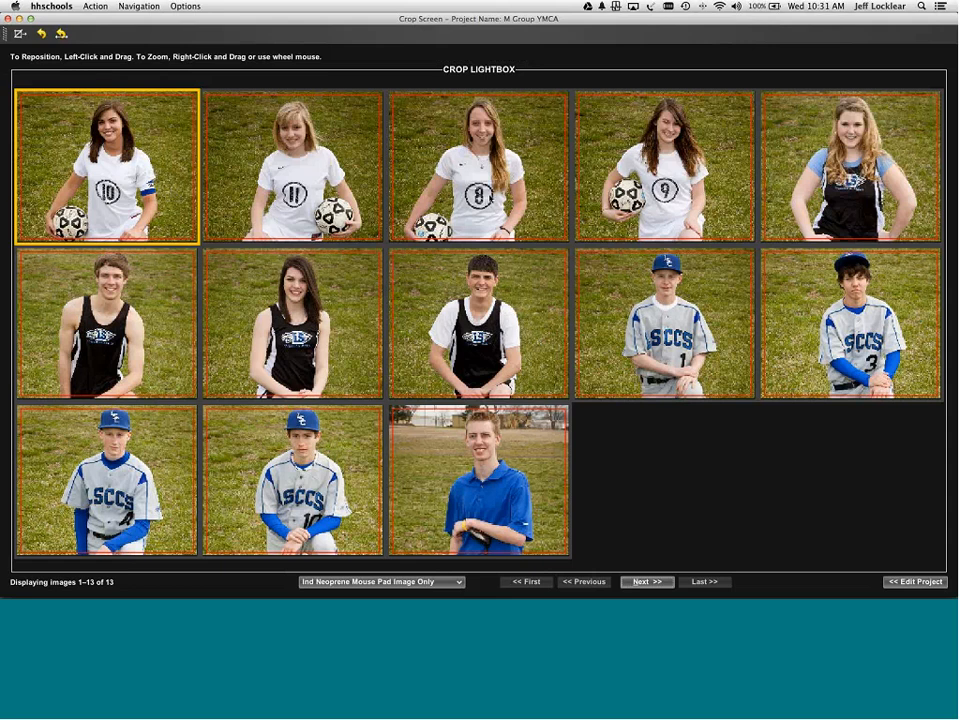
- Apply player 8's mouse pad crop forward to the remaining images, then advance to magazine covers
click(426, 178)
key(super+f)
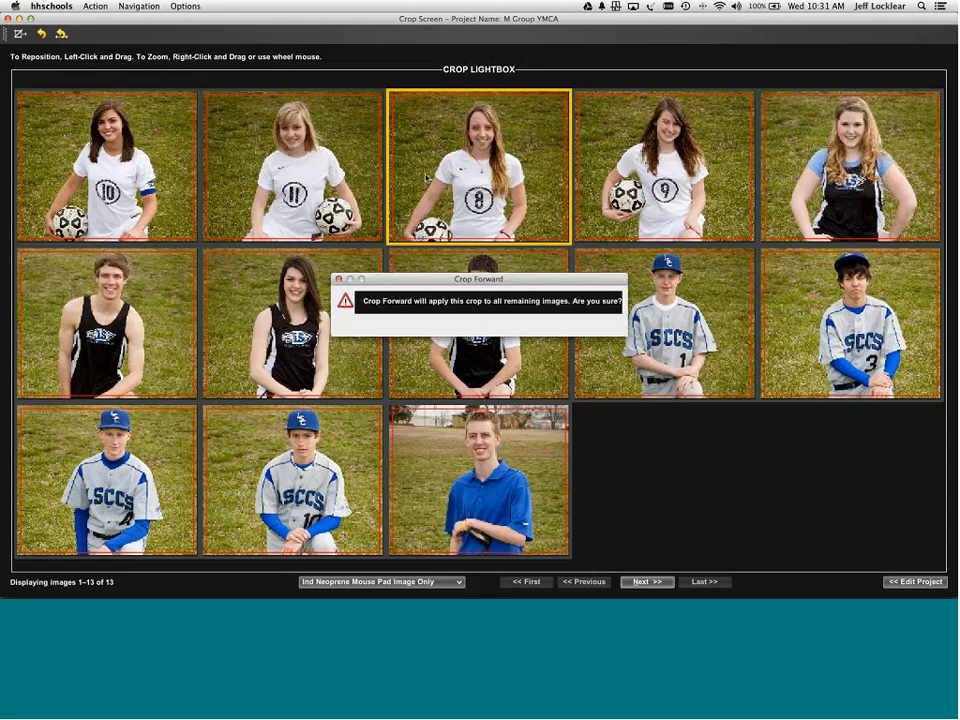
key(Return)
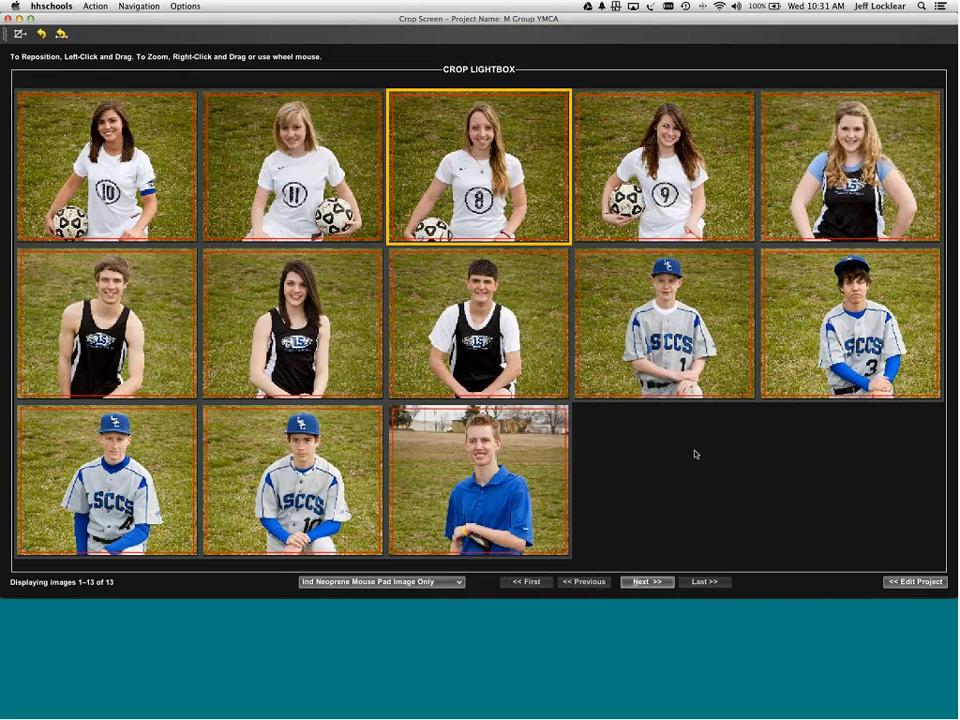
click(646, 582)
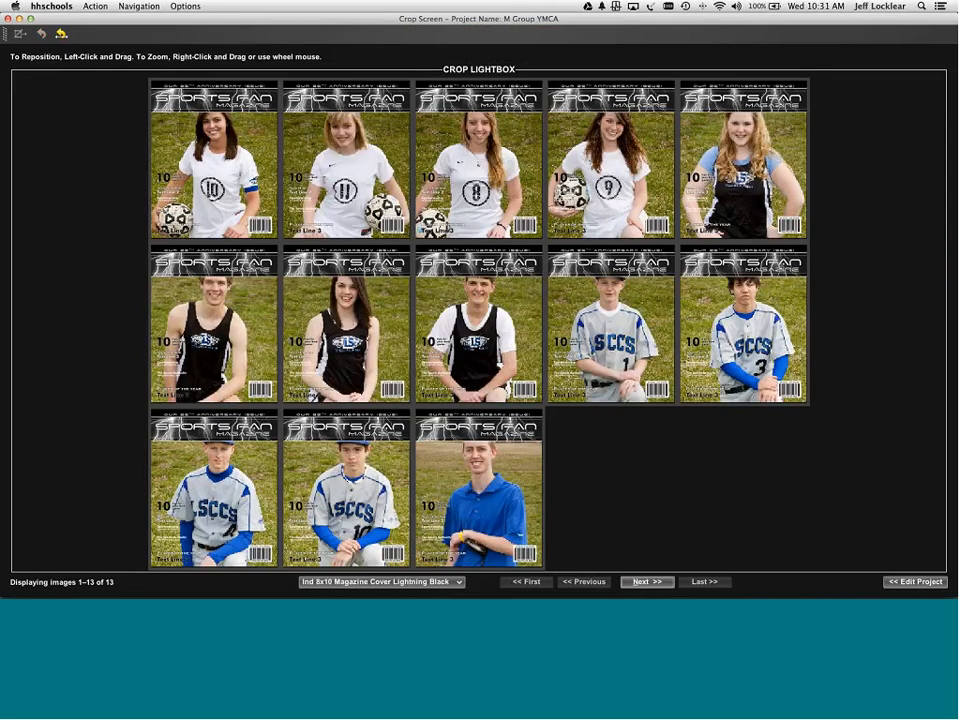
- Move the first cover's player lower in the frame and apply that crop to all covers
drag(163, 119, 219, 169)
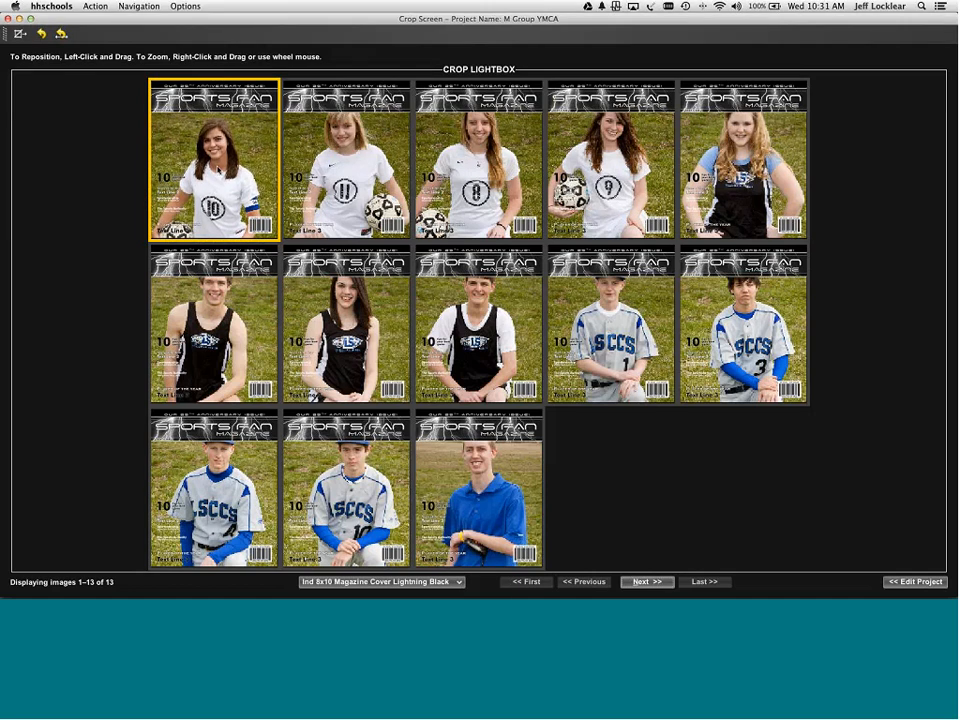
key(super+f)
key(Return)
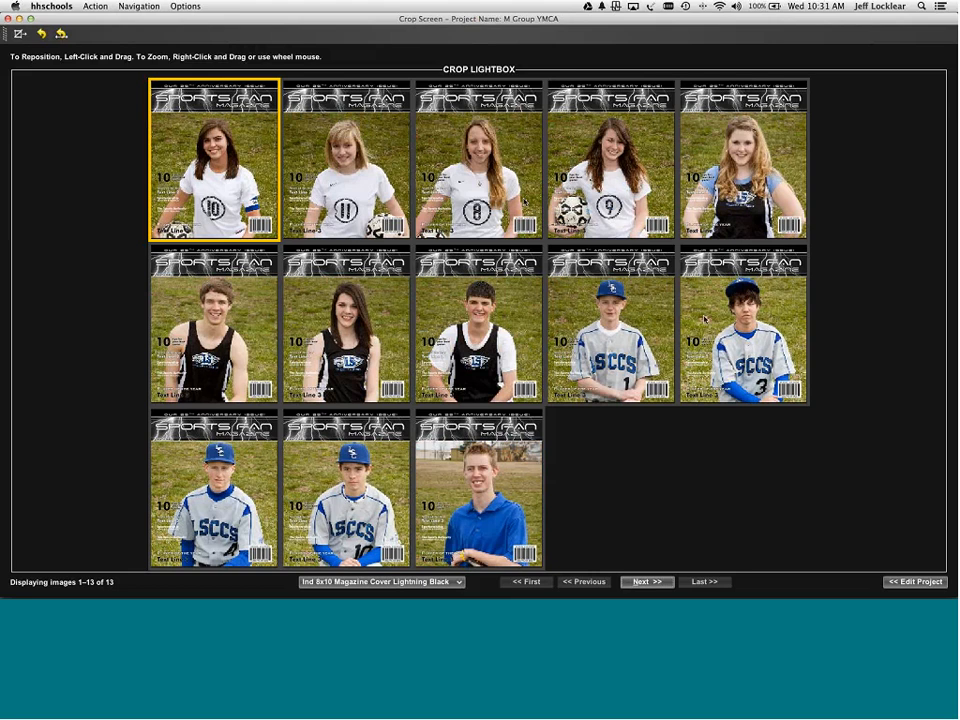
- Apply player 3's baseball cover crop forward to the remaining covers, then advance to the 3x3 mirror buttons
click(744, 331)
key(super+f)
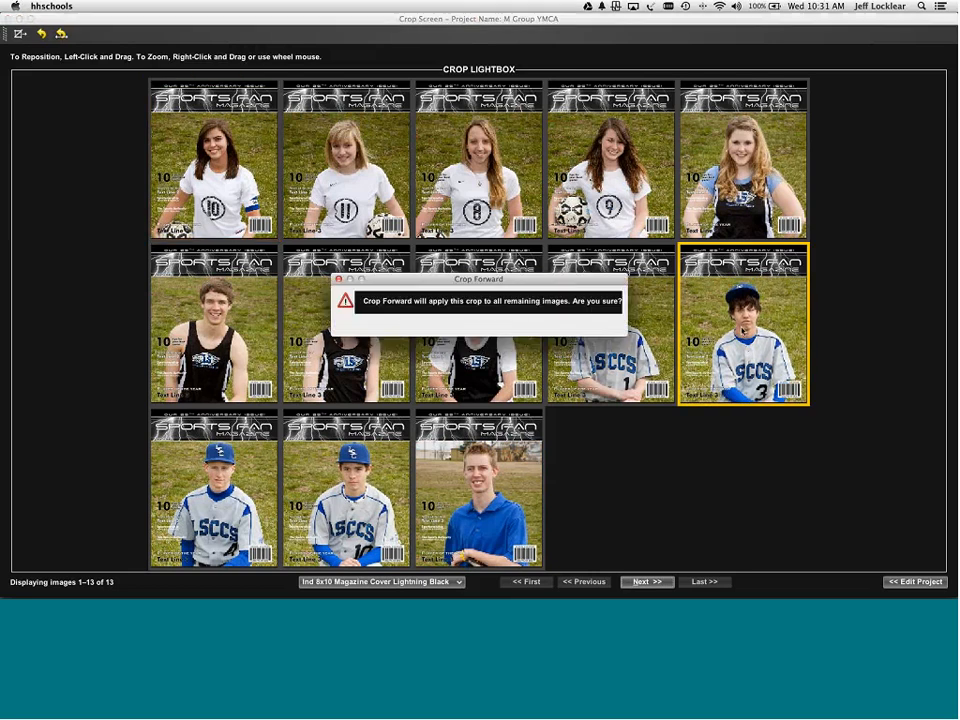
key(Return)
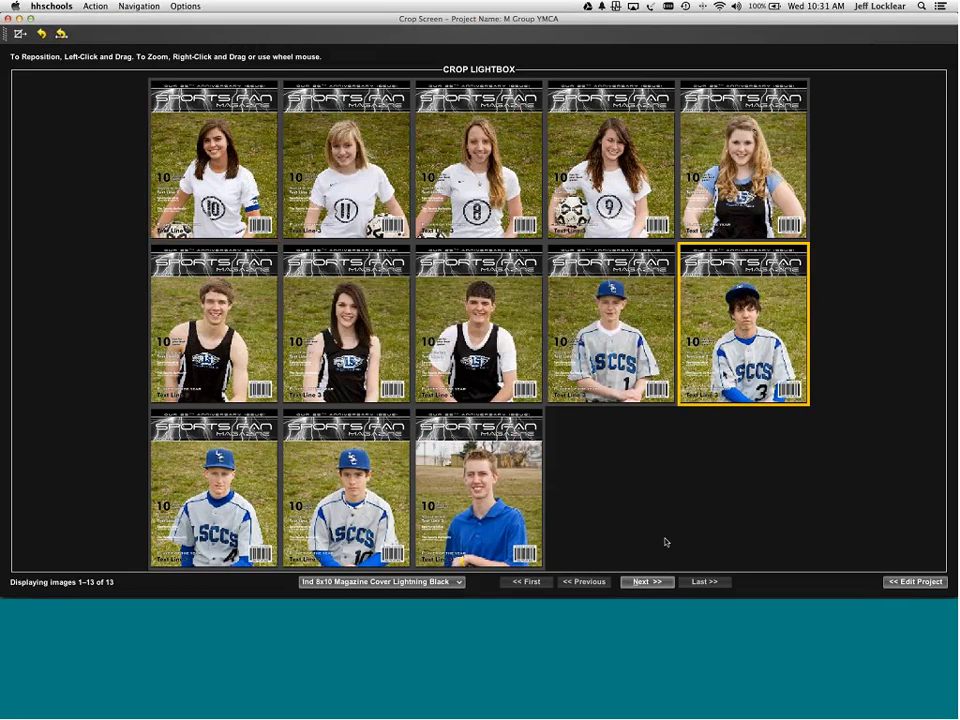
click(657, 581)
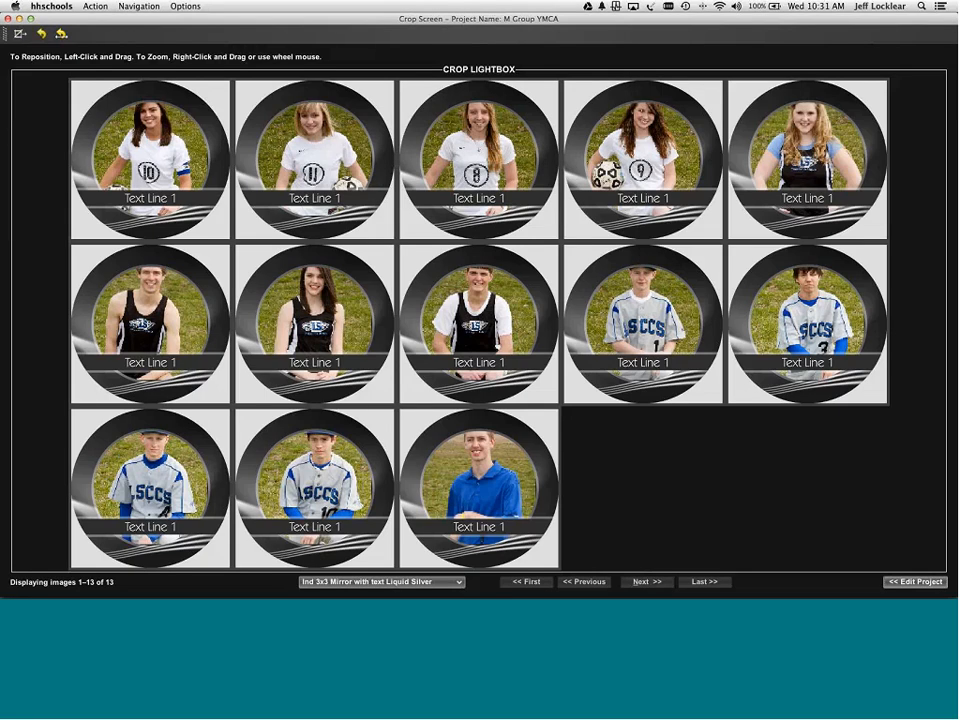
- Lower and zoom the first button's photo, crop forward, then crop forward again from player 3's button
drag(152, 143, 153, 157)
scroll(153, 160, up, 5)
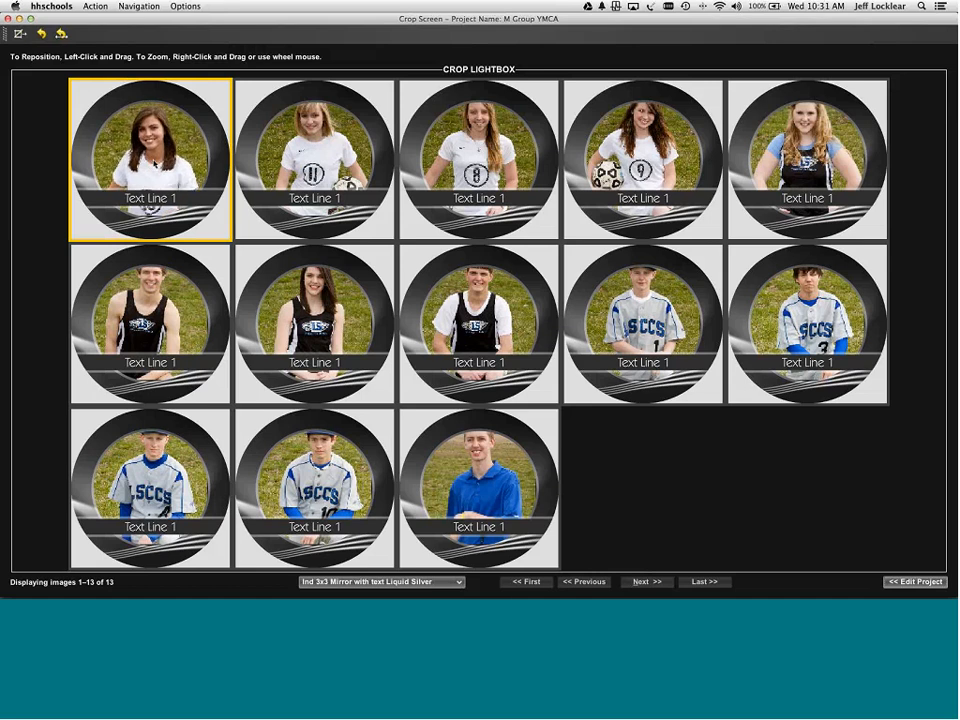
scroll(153, 164, up, 1)
key(super+f)
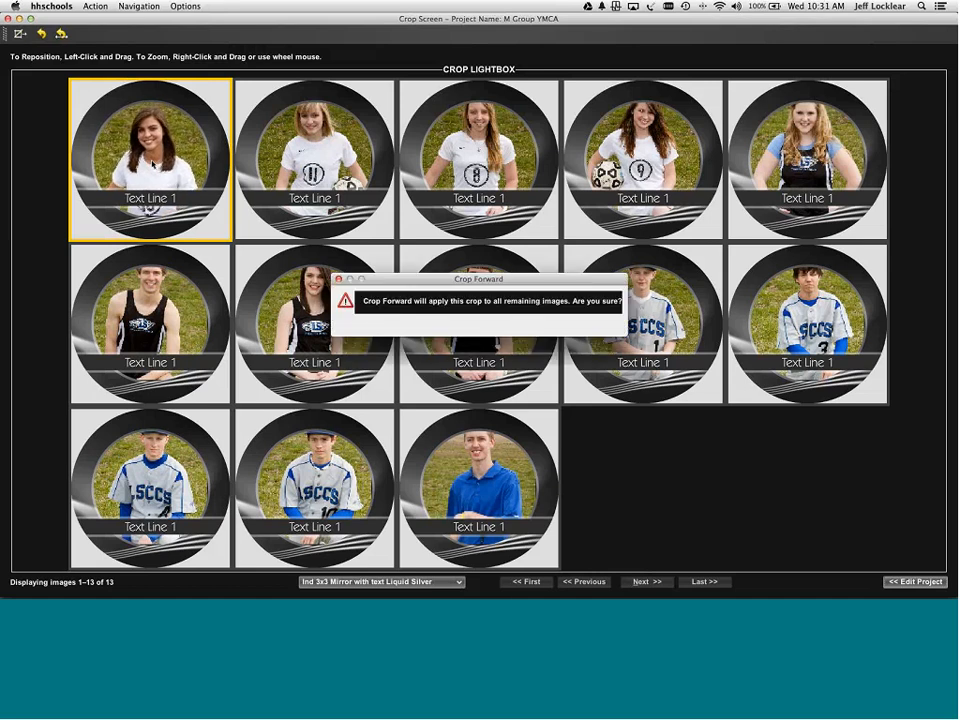
key(Return)
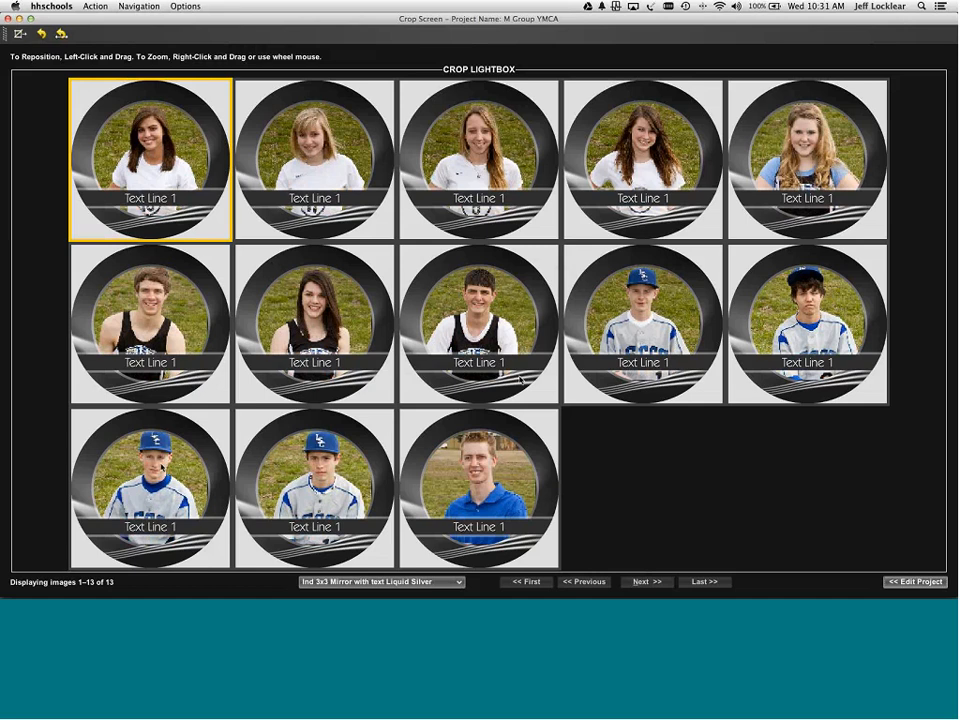
click(805, 318)
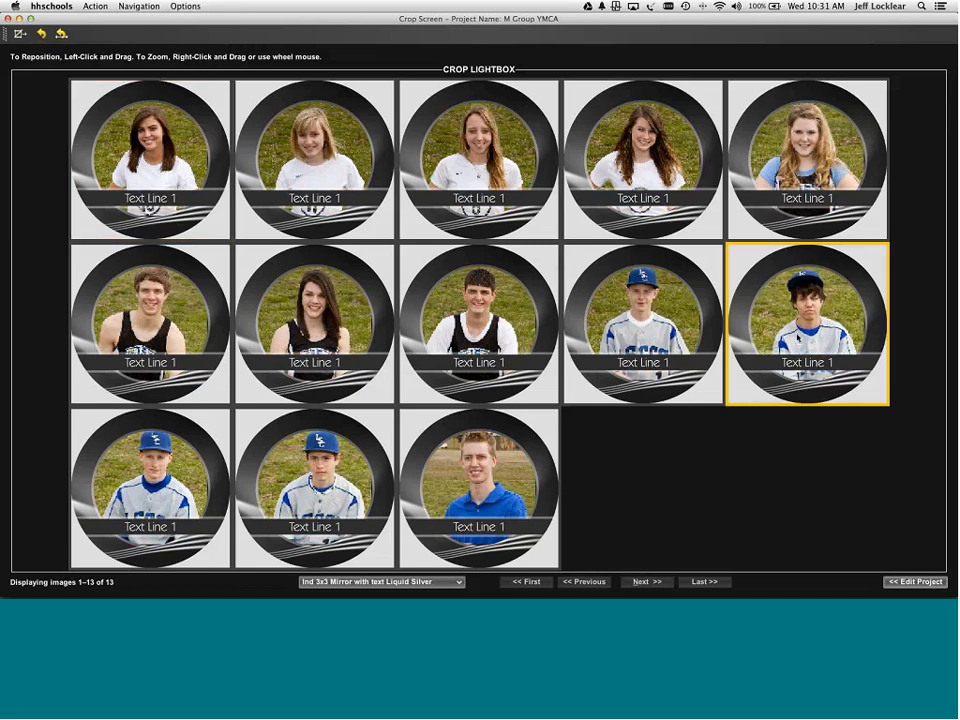
key(super+f)
key(Return)
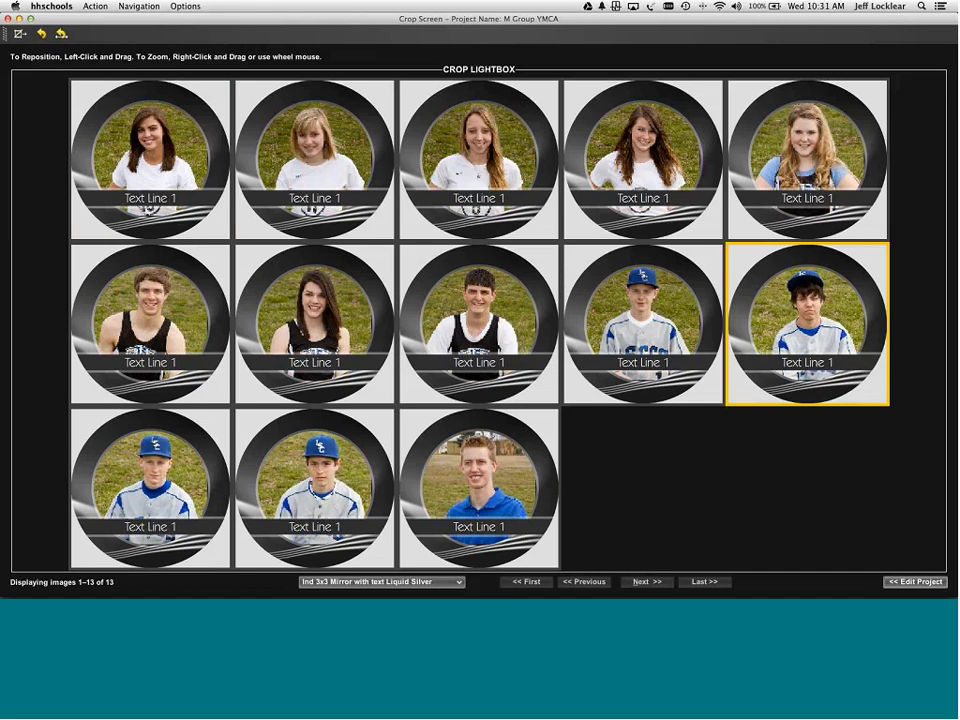
- Shift the two capped bottom-row players' crops slightly left and return to the Edit Project grid
click(190, 470)
shift+click(318, 487)
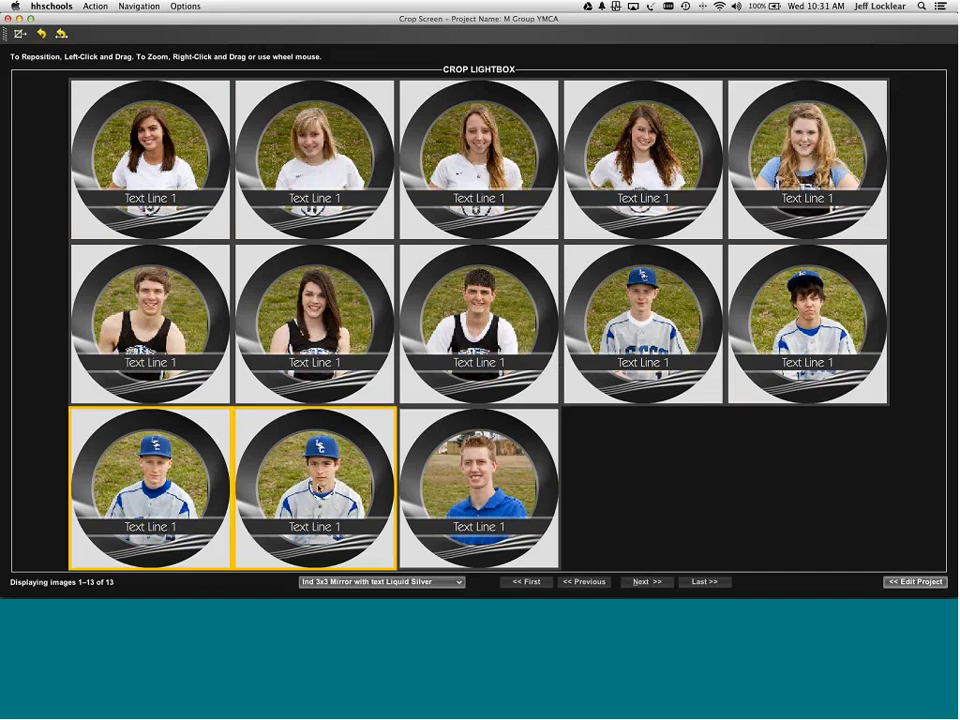
drag(318, 487, 308, 487)
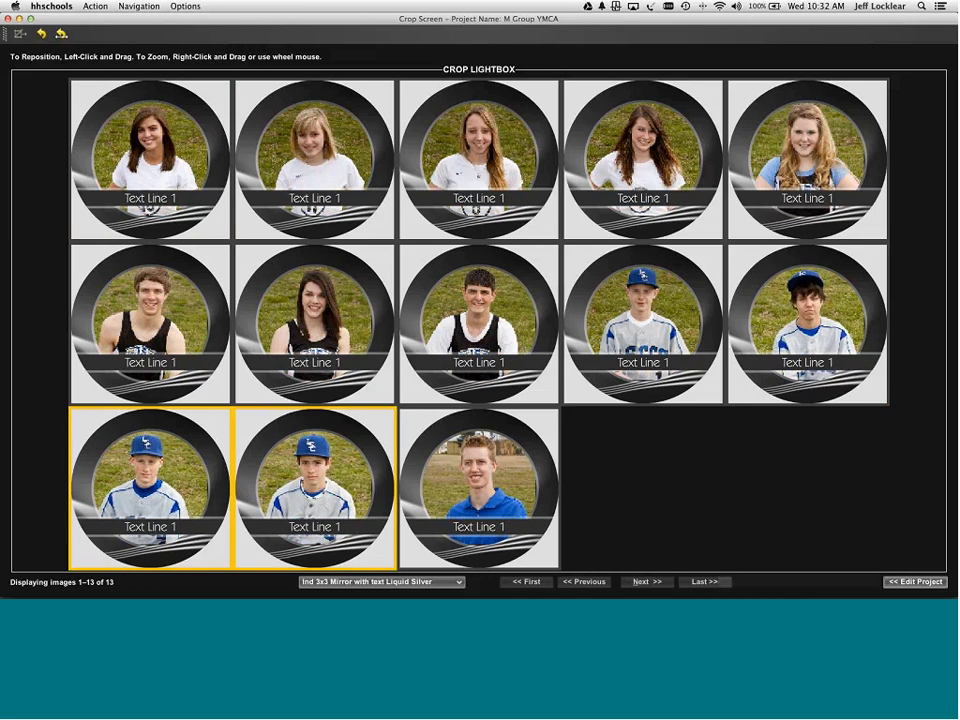
click(914, 582)
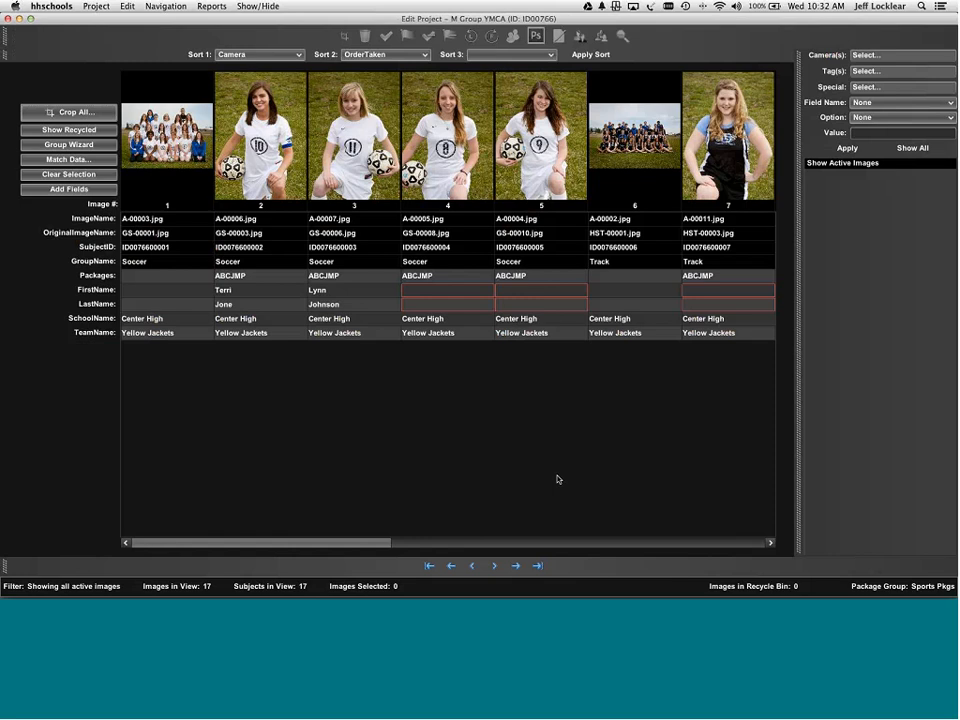
- Start a package order from the Project menu, accepting the blank-required-fields warning
click(96, 7)
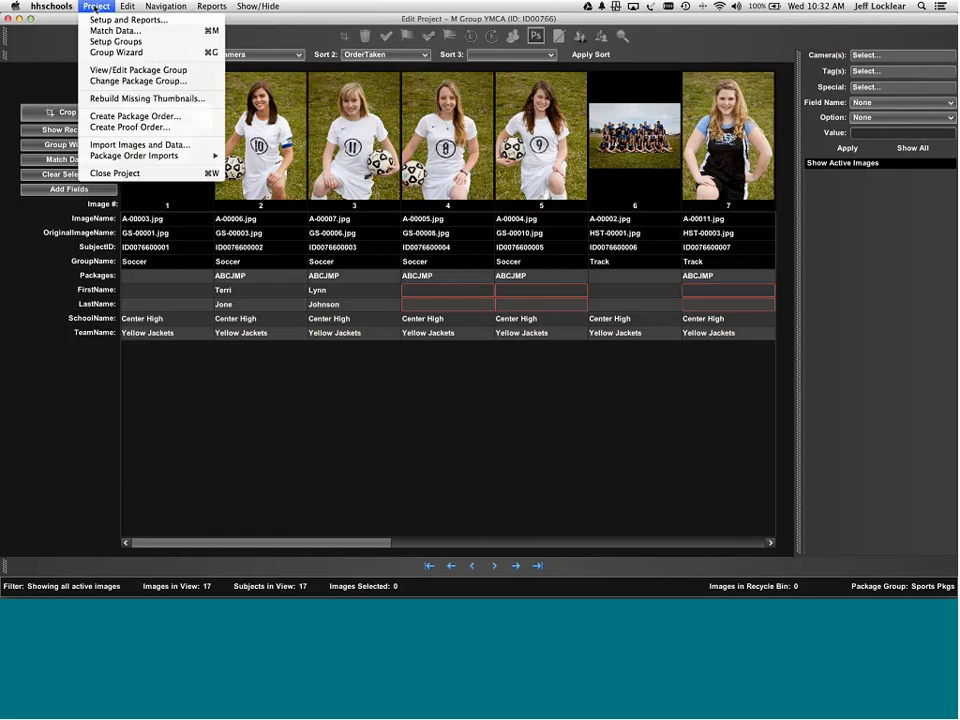
click(122, 118)
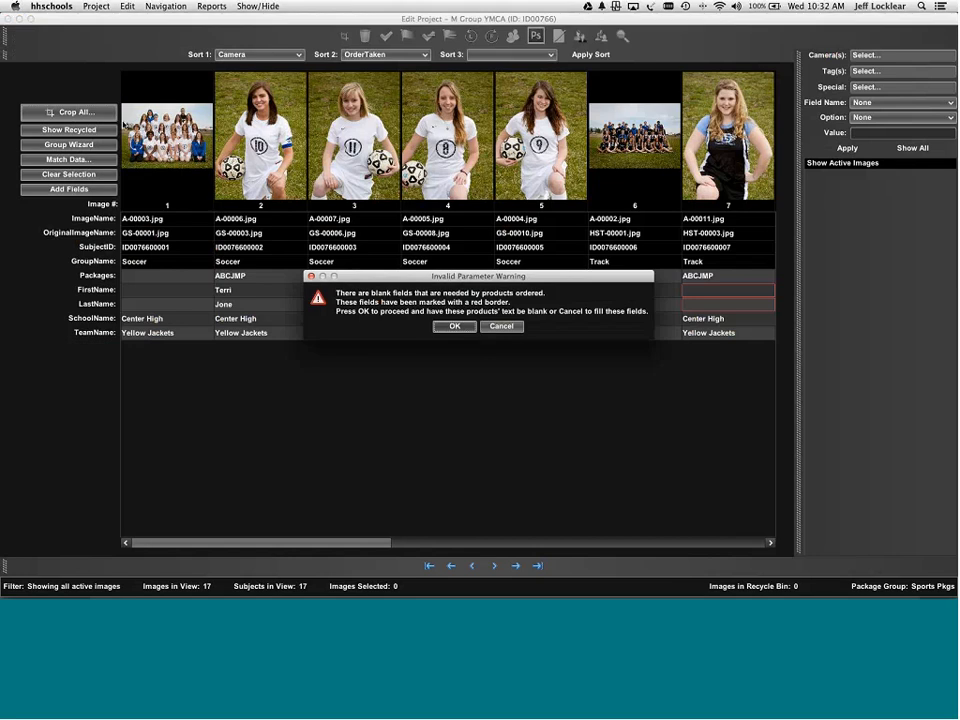
click(450, 328)
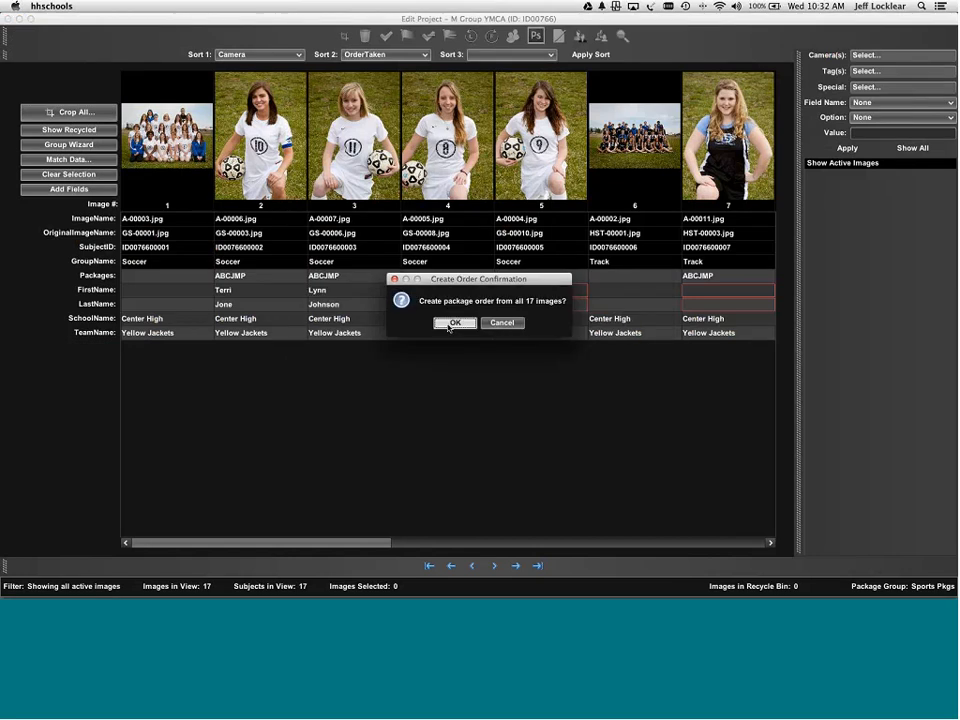
drag(458, 283, 460, 357)
- Confirm all 17 images, enter the studio reference, set Deluxe correction and RTD Envelopes Closed-Sports with mailing labels
click(425, 399)
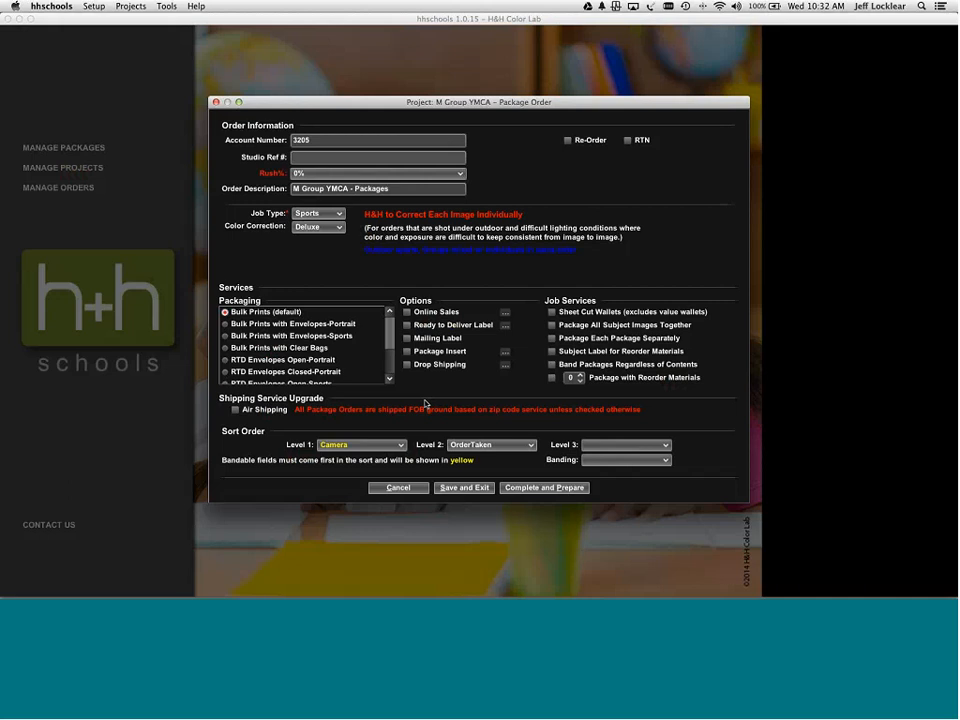
text(23111)
click(325, 227)
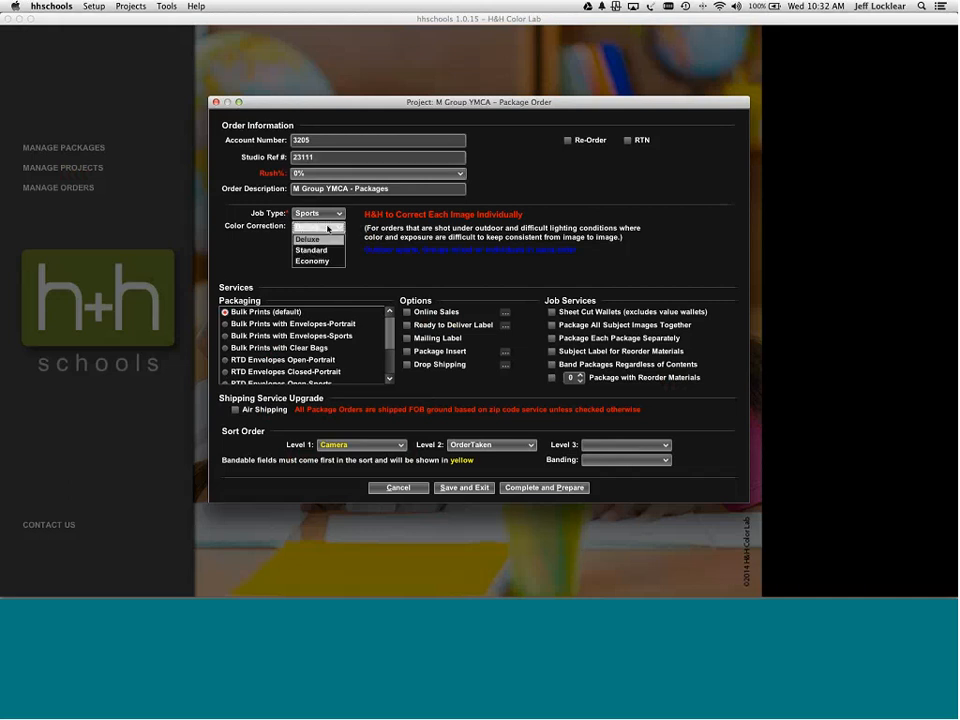
click(323, 250)
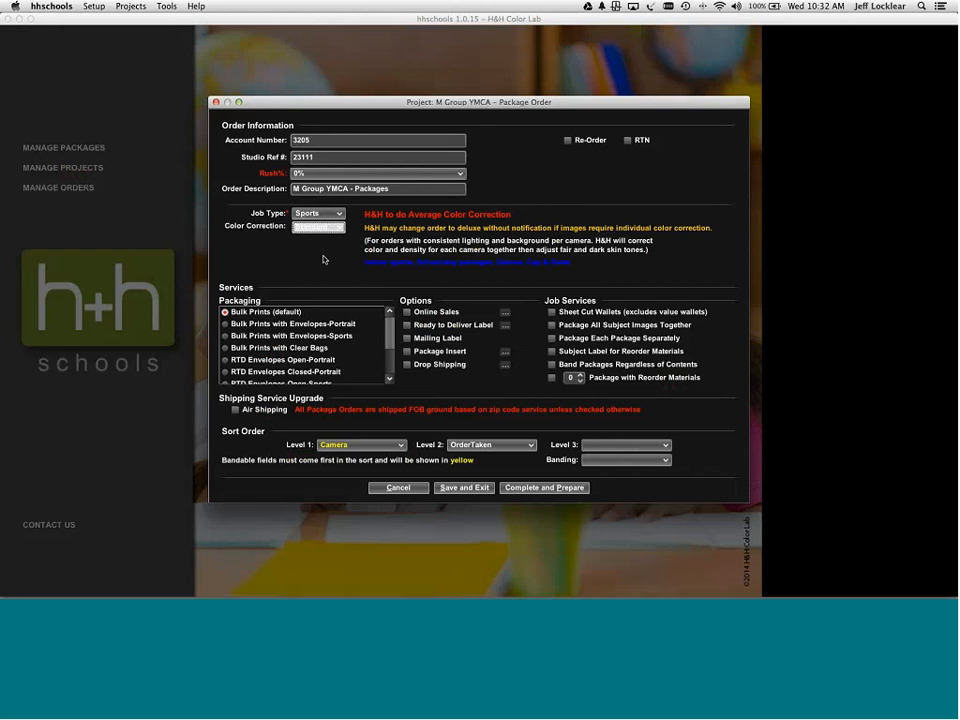
click(318, 229)
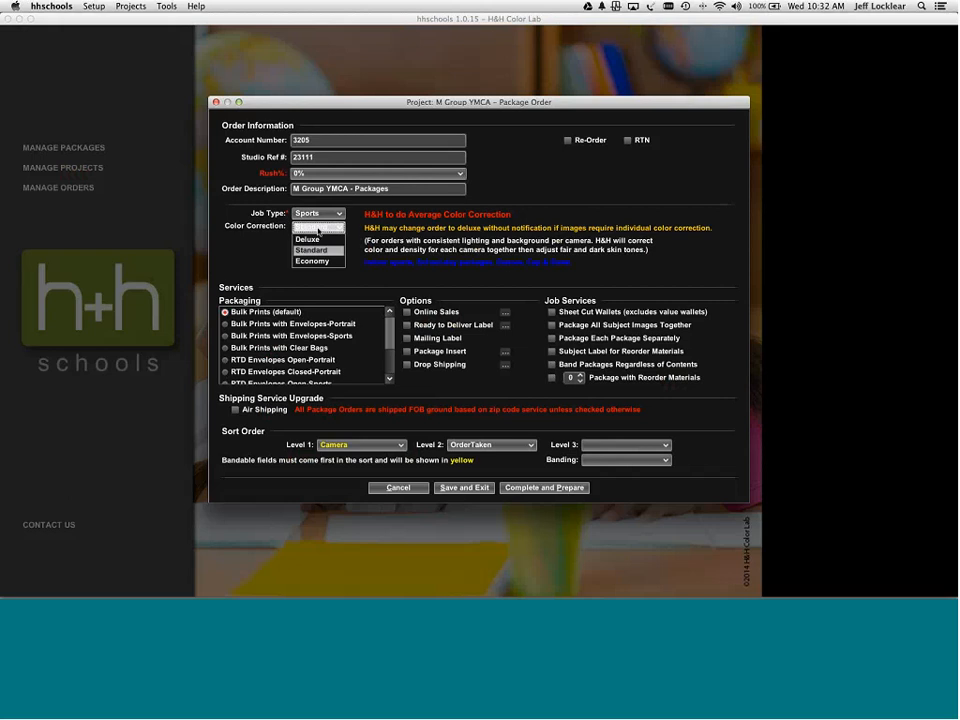
click(318, 229)
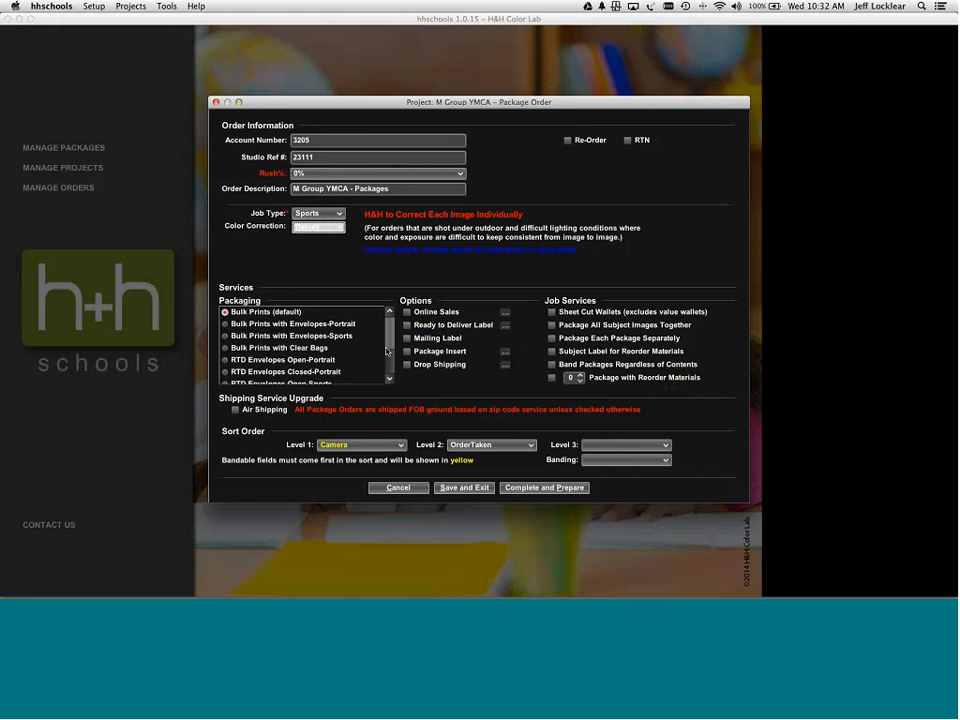
drag(389, 345, 389, 364)
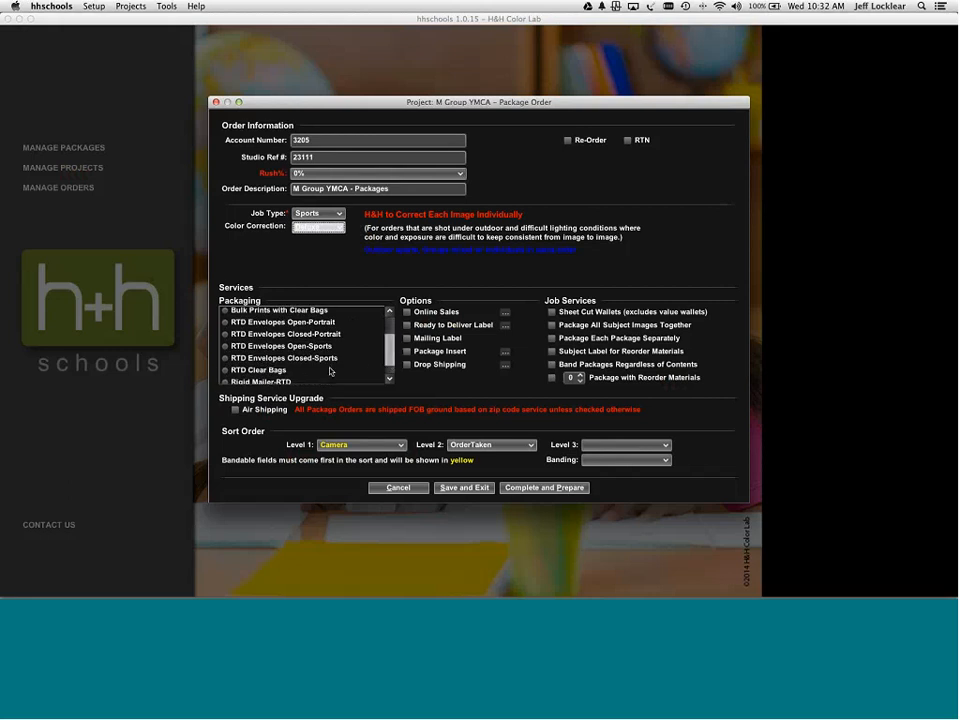
click(226, 359)
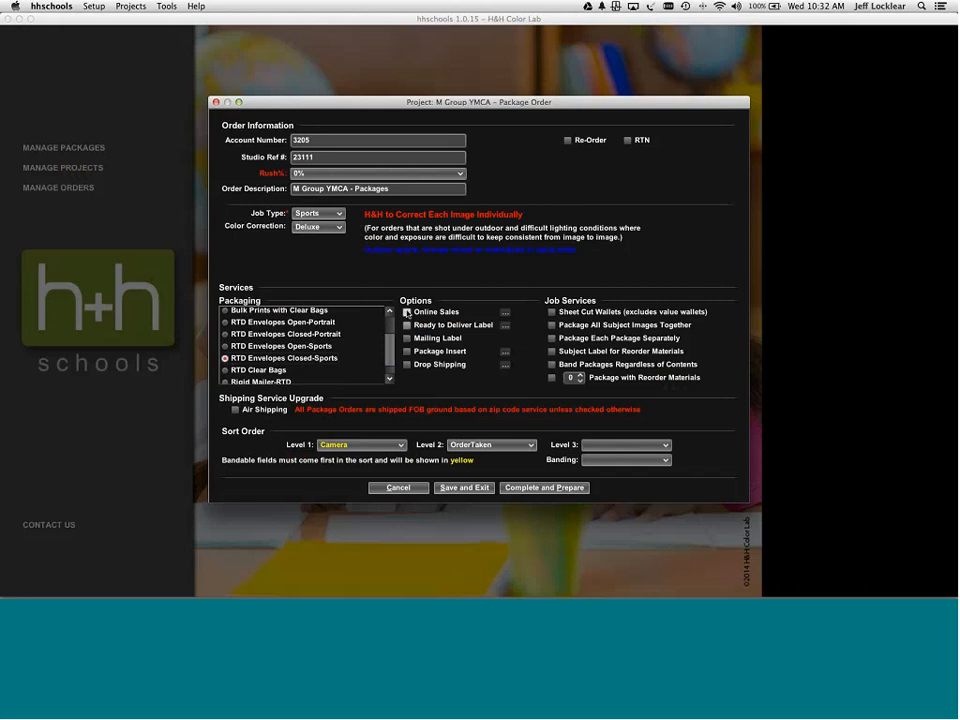
click(407, 339)
- Sort by TeamName then LastName, keeping TeamName as the banding field
click(387, 446)
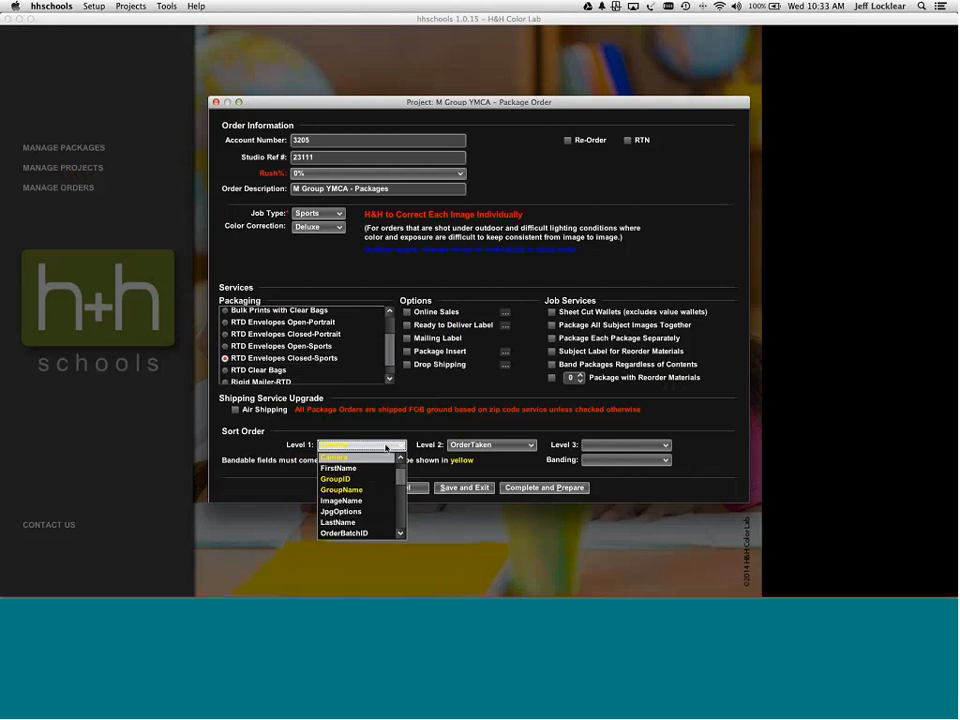
key(t)
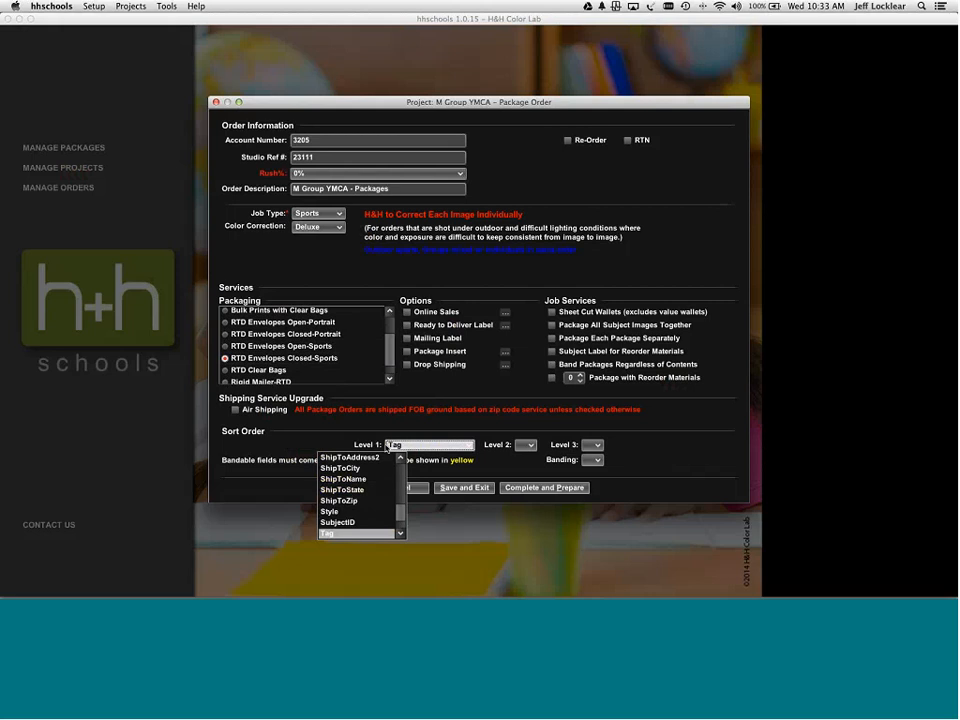
key(Return)
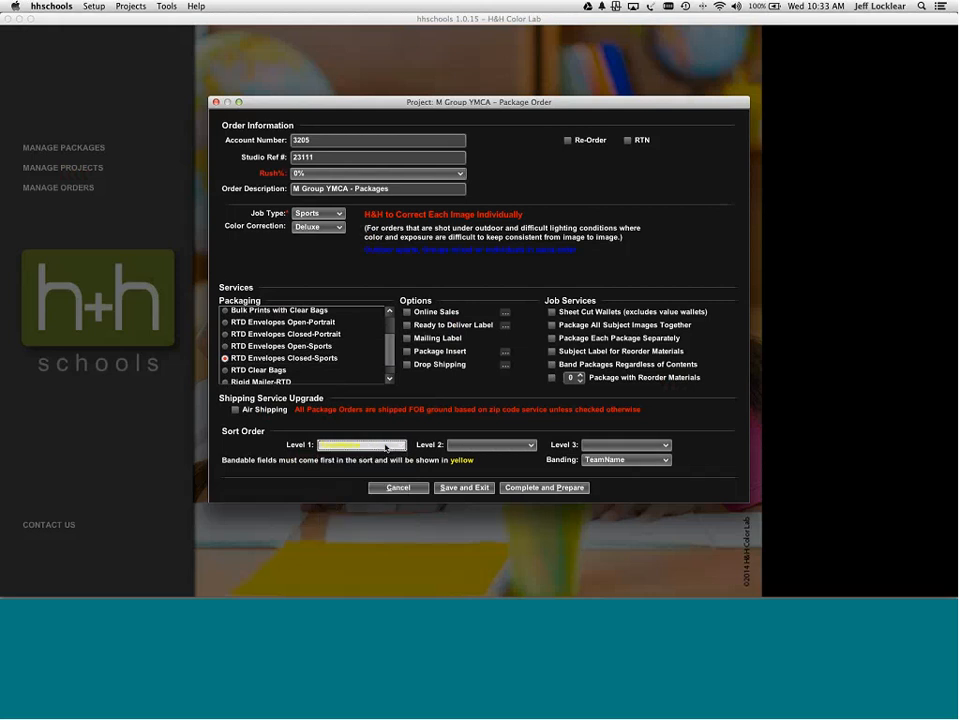
click(458, 446)
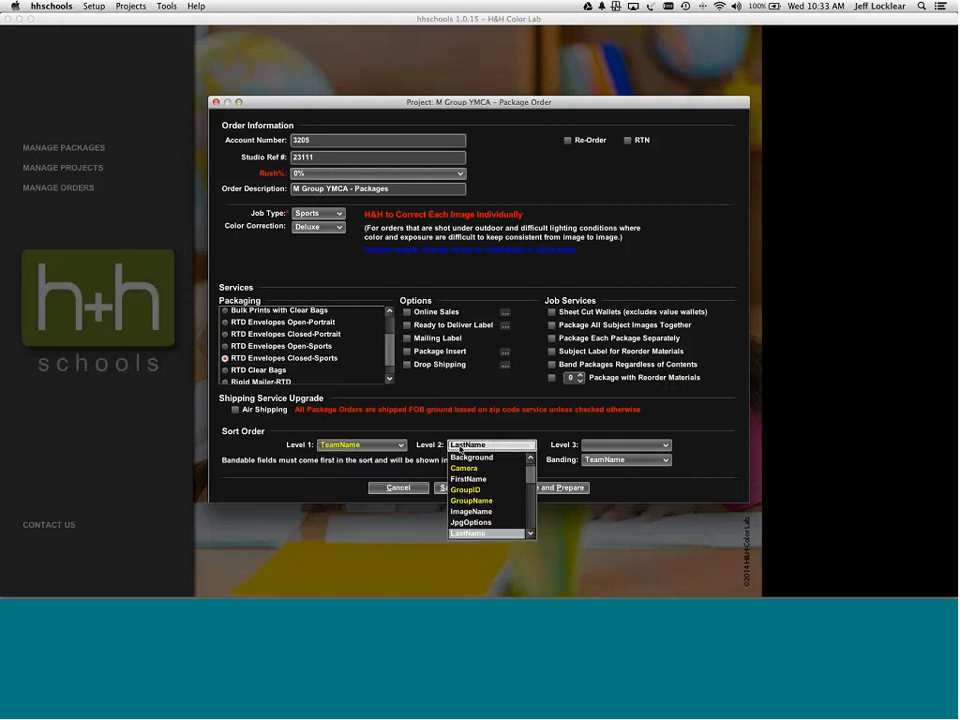
key(Return)
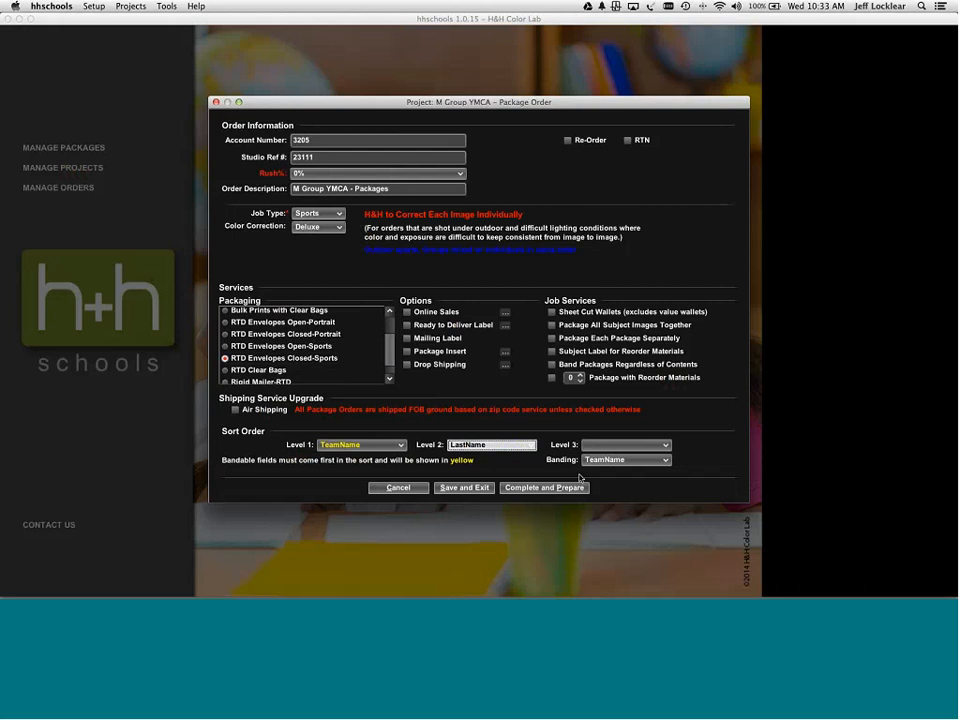
click(660, 460)
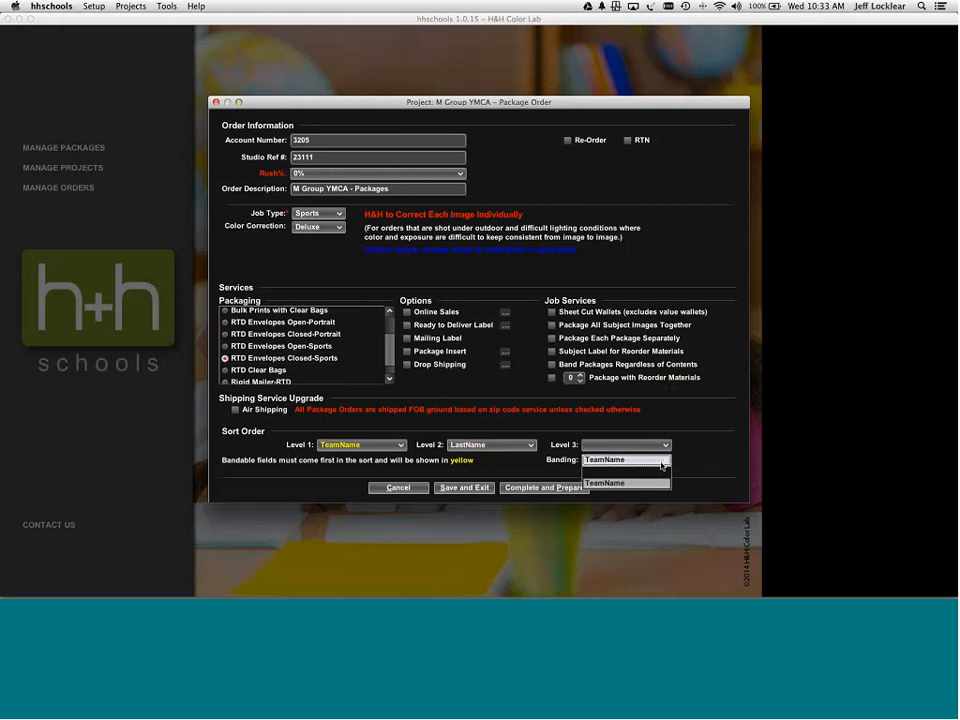
click(661, 464)
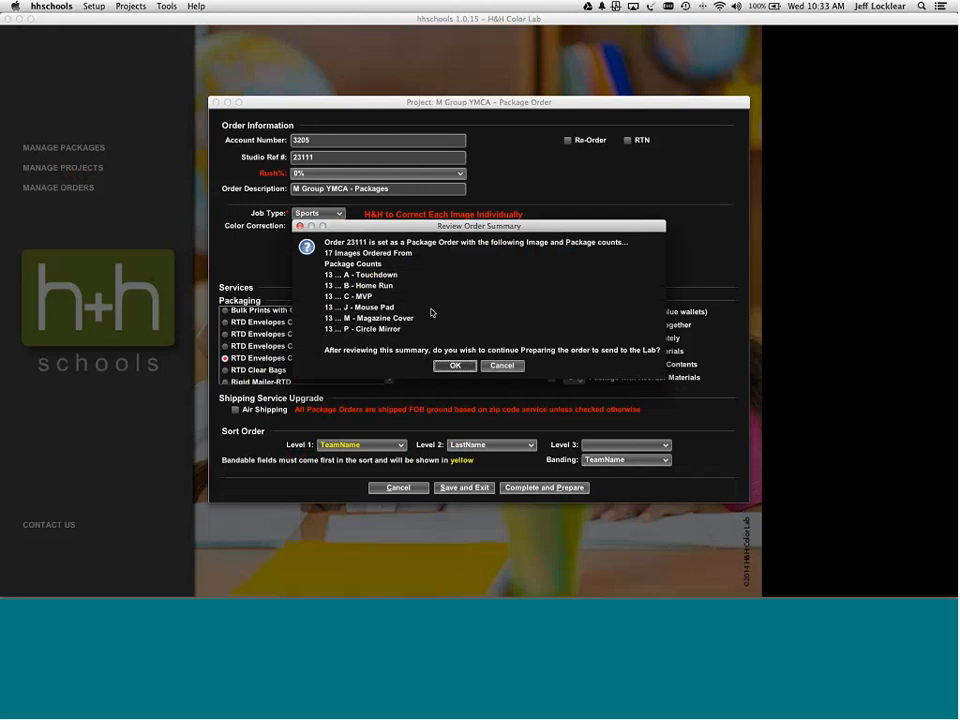
- Finalize the order with Upload delivery and no coupon, so its zip is prepared for the lab
click(451, 366)
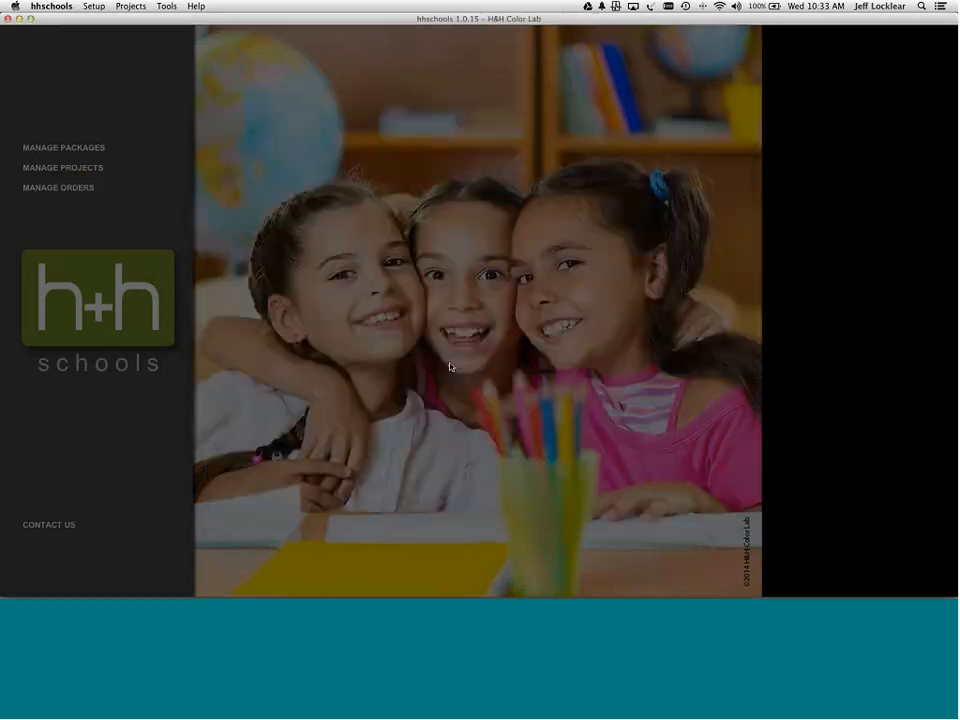
click(389, 258)
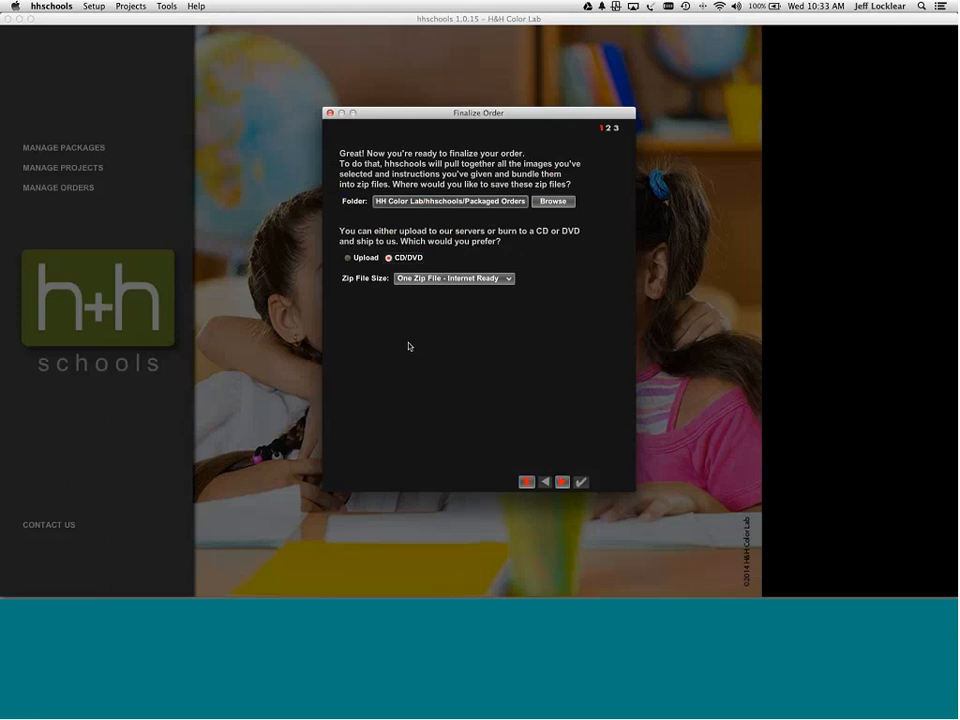
click(562, 482)
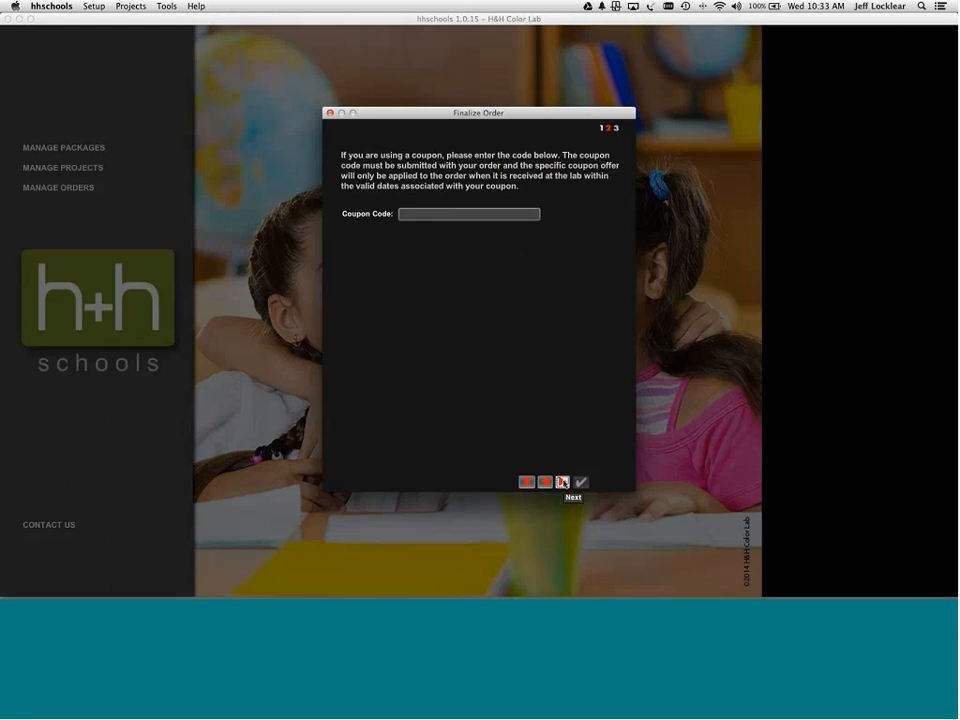
click(545, 482)
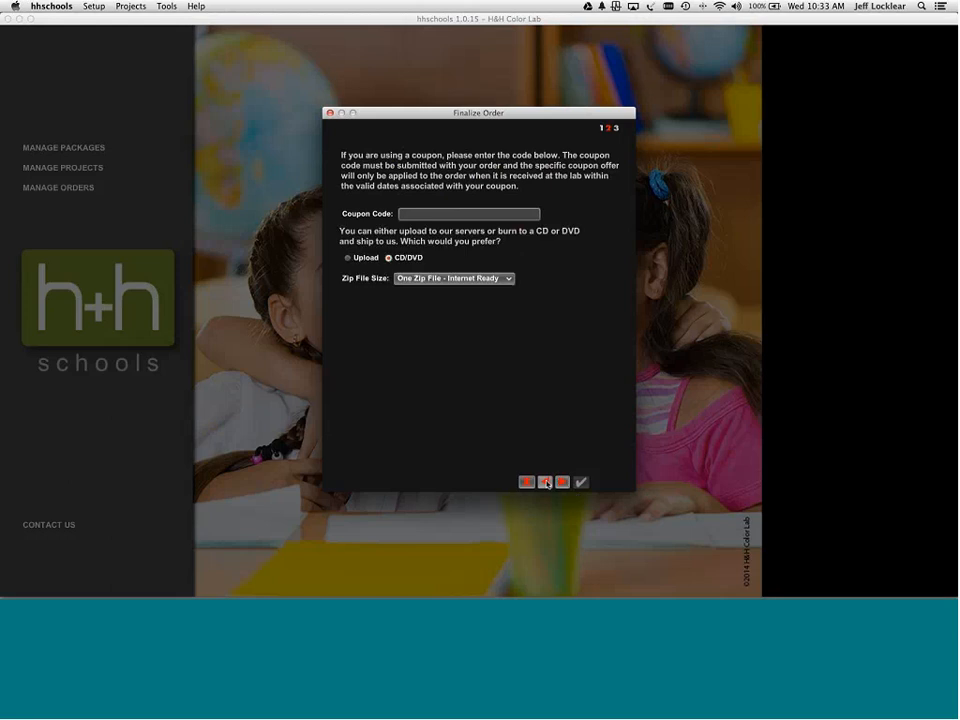
click(362, 258)
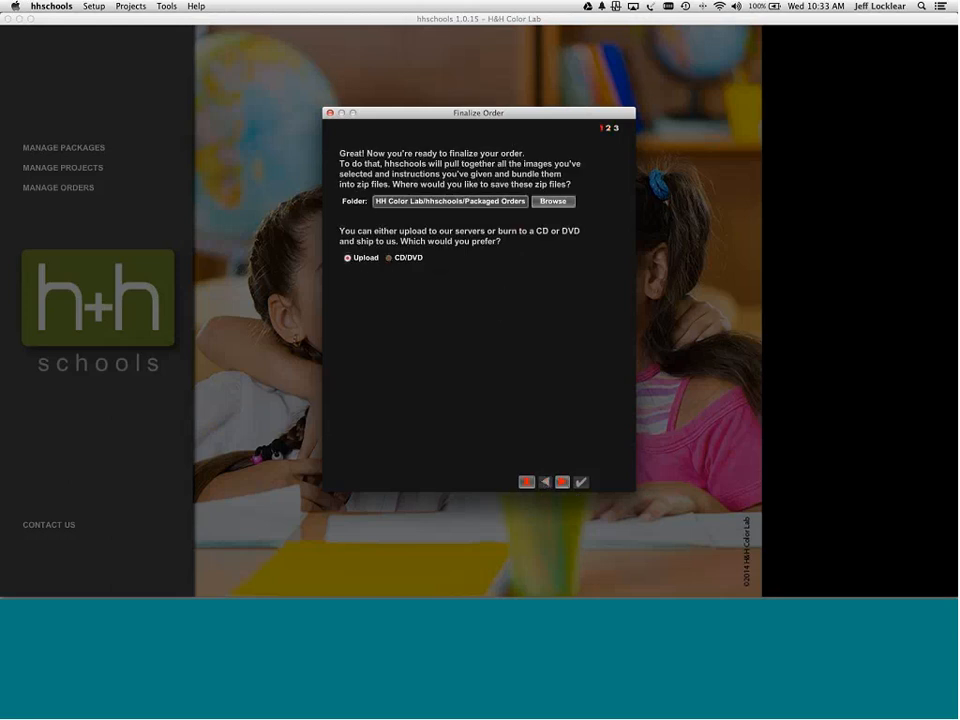
click(563, 483)
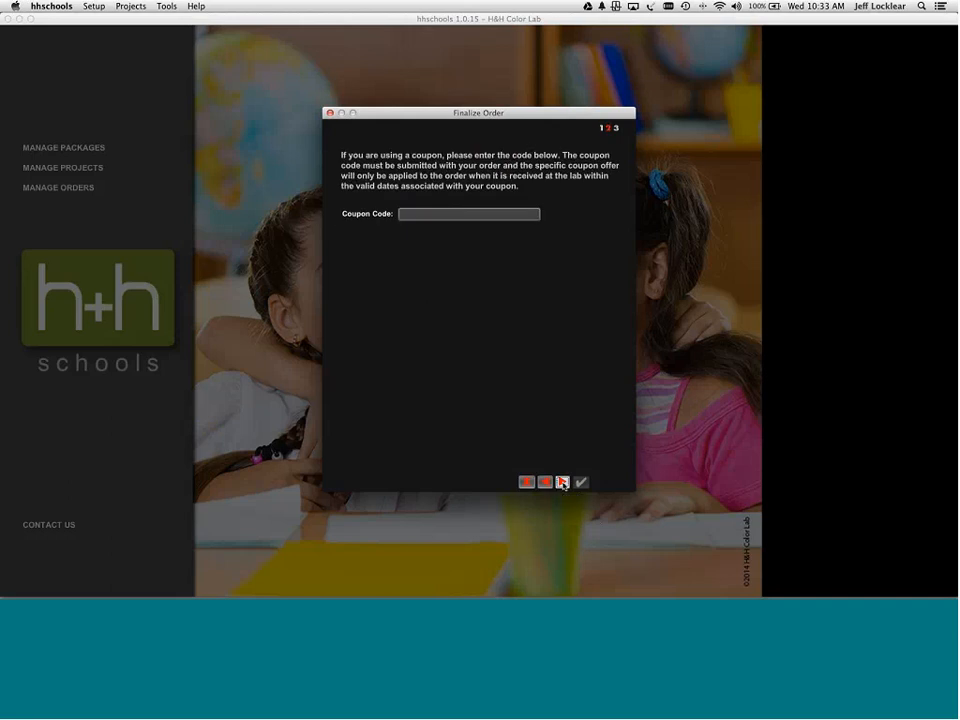
click(563, 483)
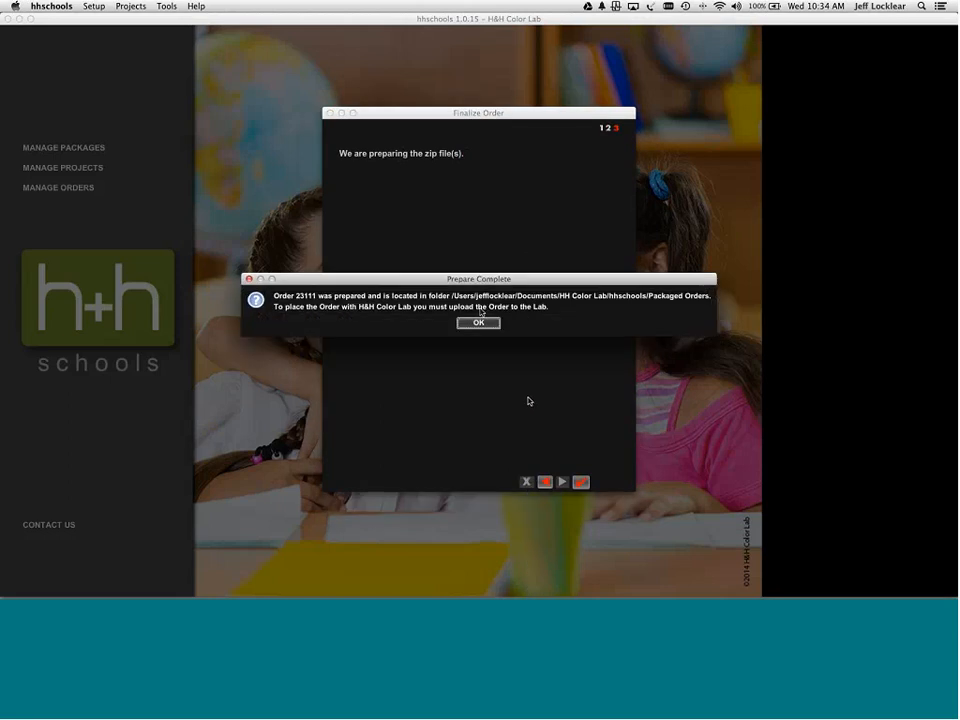
click(486, 323)
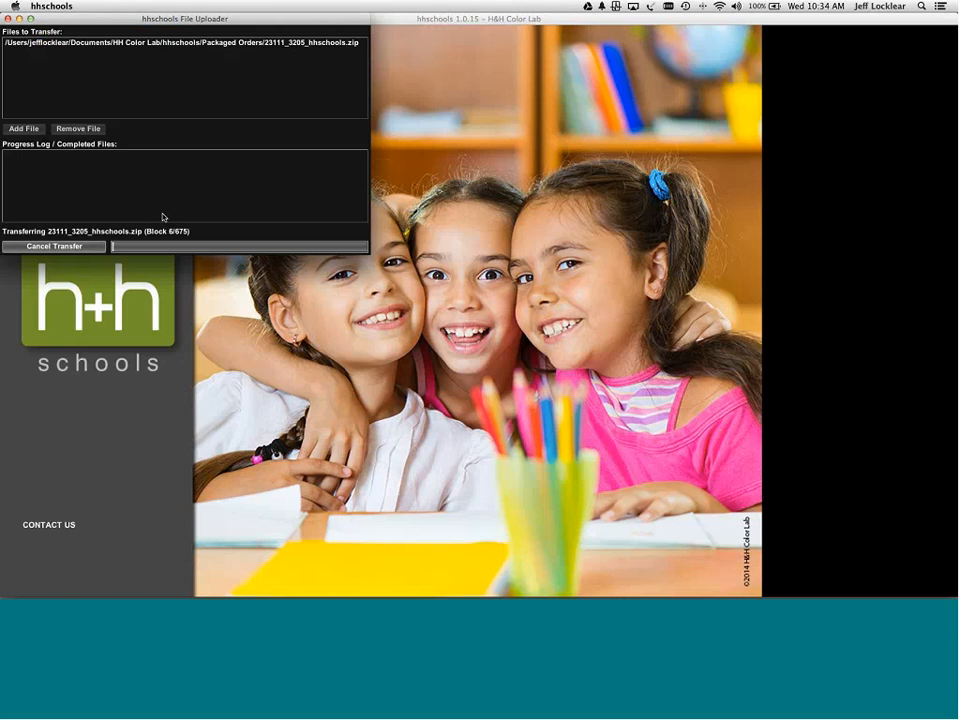
- Close the File Uploader while letting the upload continue instead of aborting it
click(71, 247)
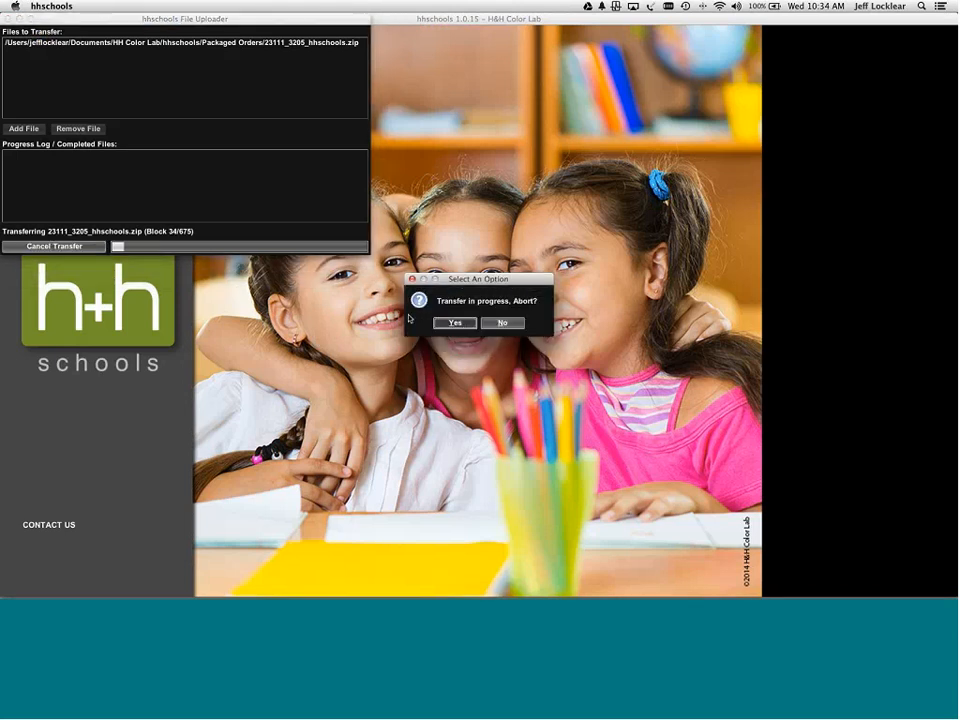
click(447, 327)
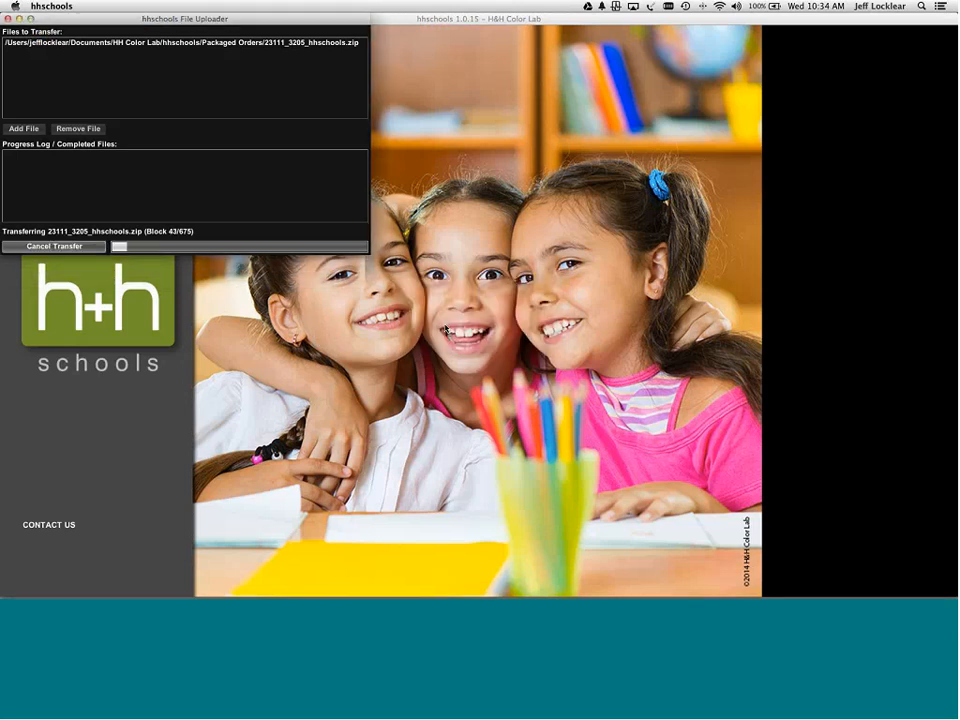
click(7, 18)
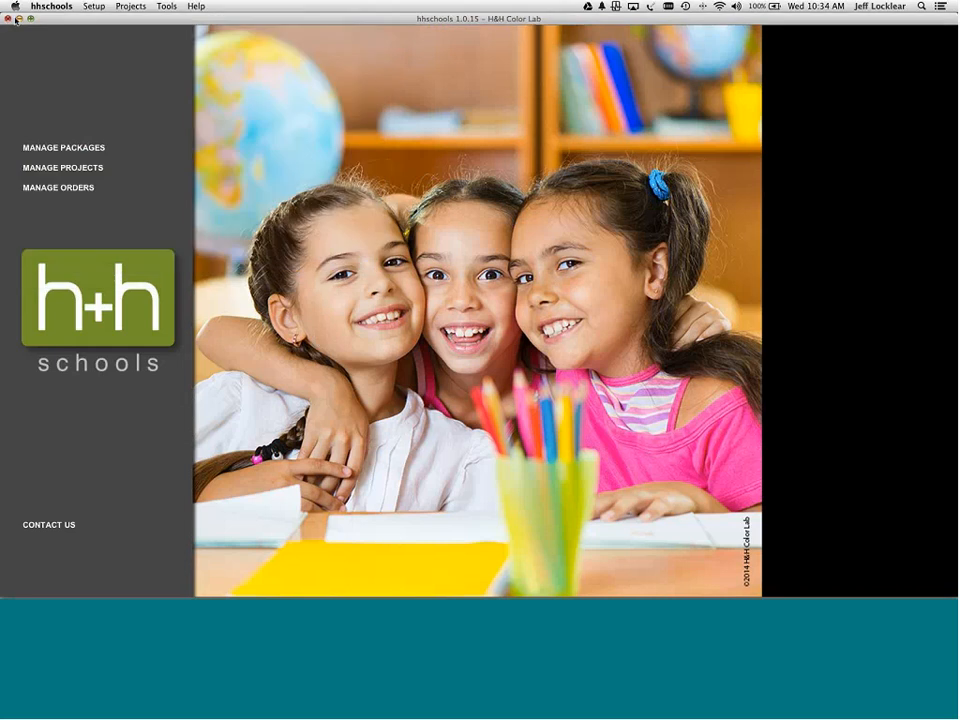
- Reopen the uploader from Projects > Upload Order, close it, then quit hhschools
click(62, 7)
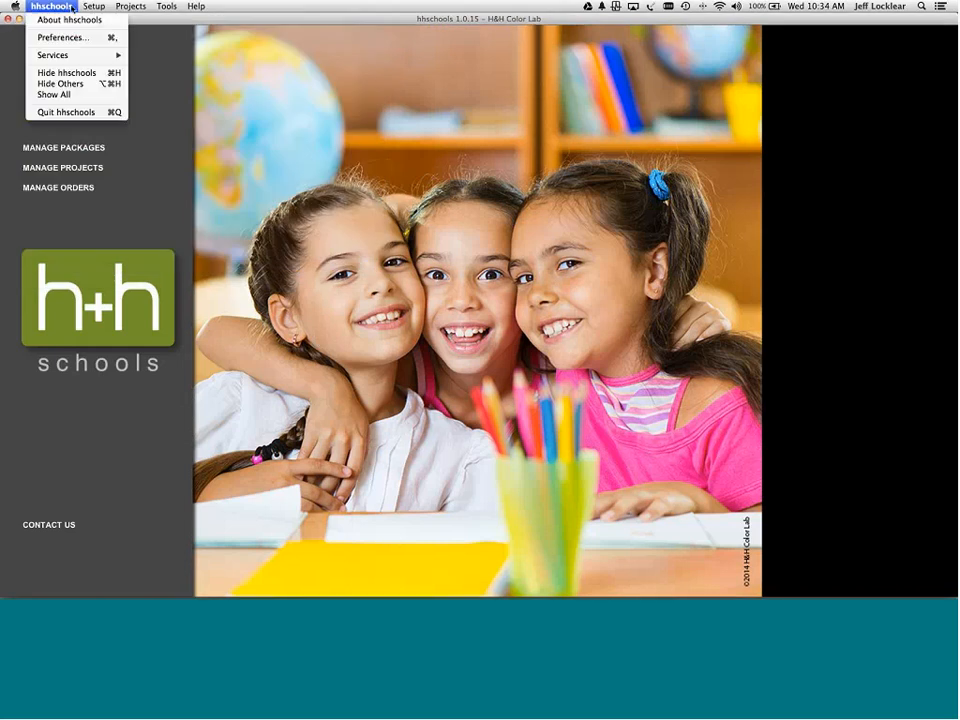
mouse_move(96, 8)
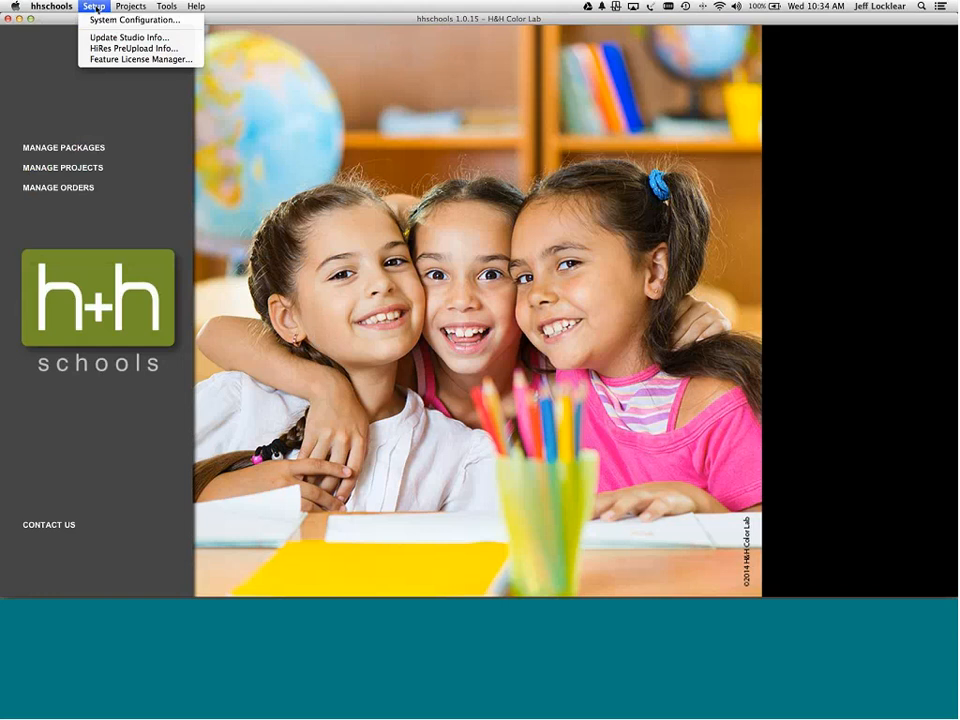
mouse_move(137, 8)
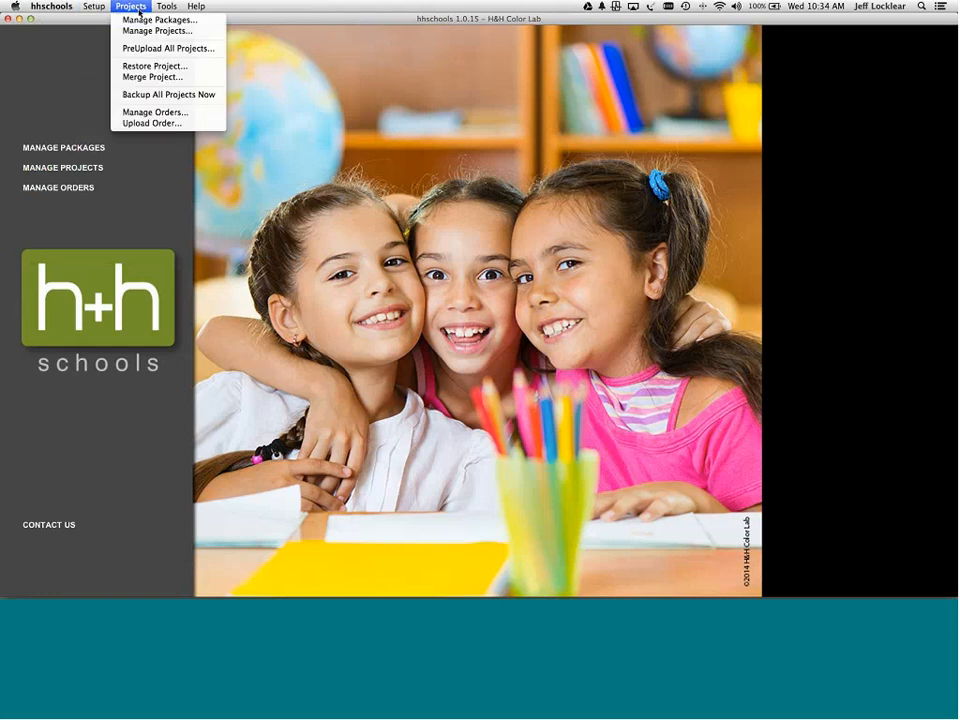
click(160, 123)
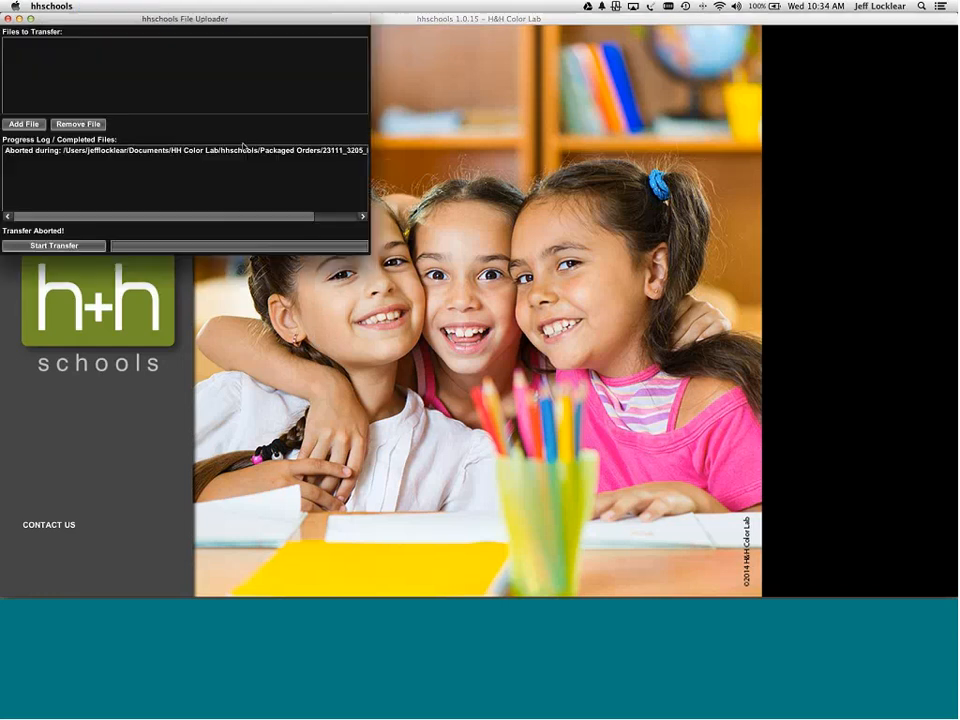
click(8, 18)
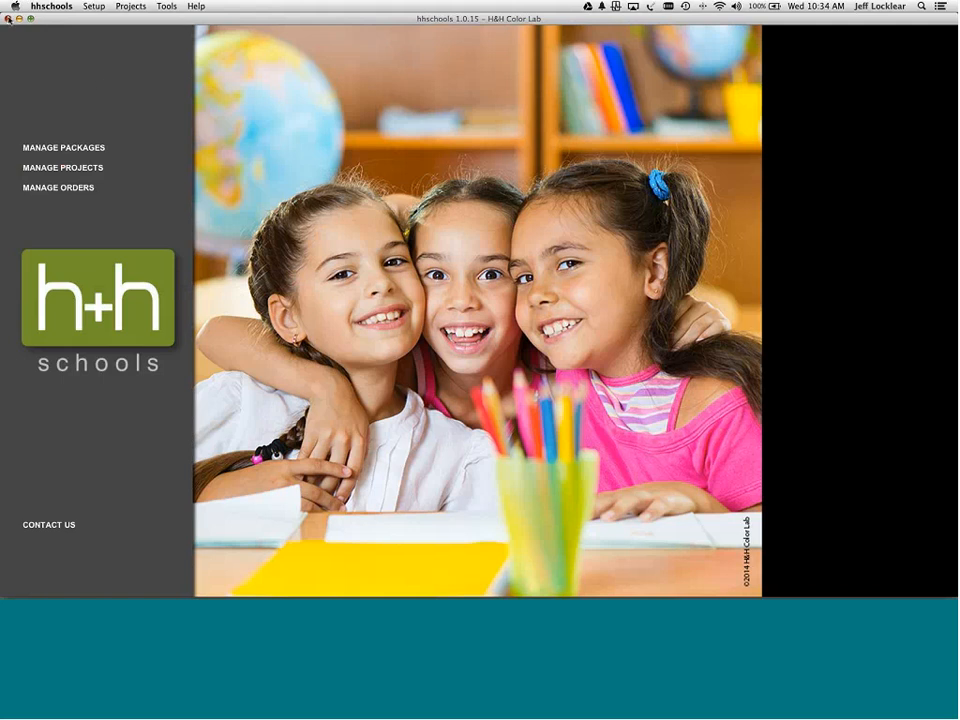
click(8, 18)
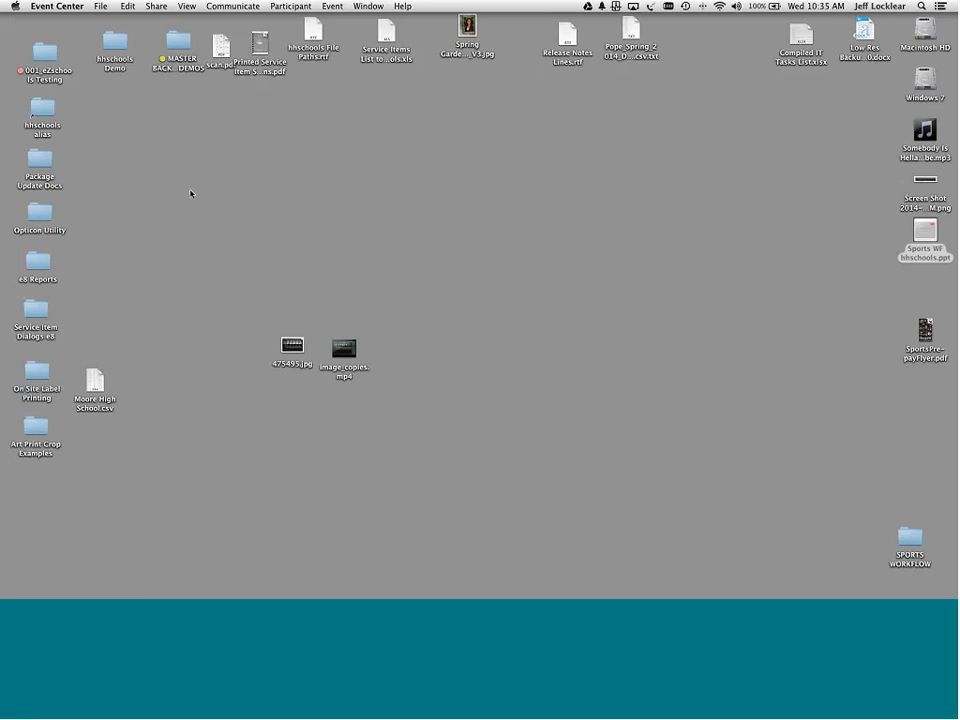
- Launch Adobe Bridge and browse the AcademyStudioBackgroundTemplates_White folder
mouse_move(672, 585)
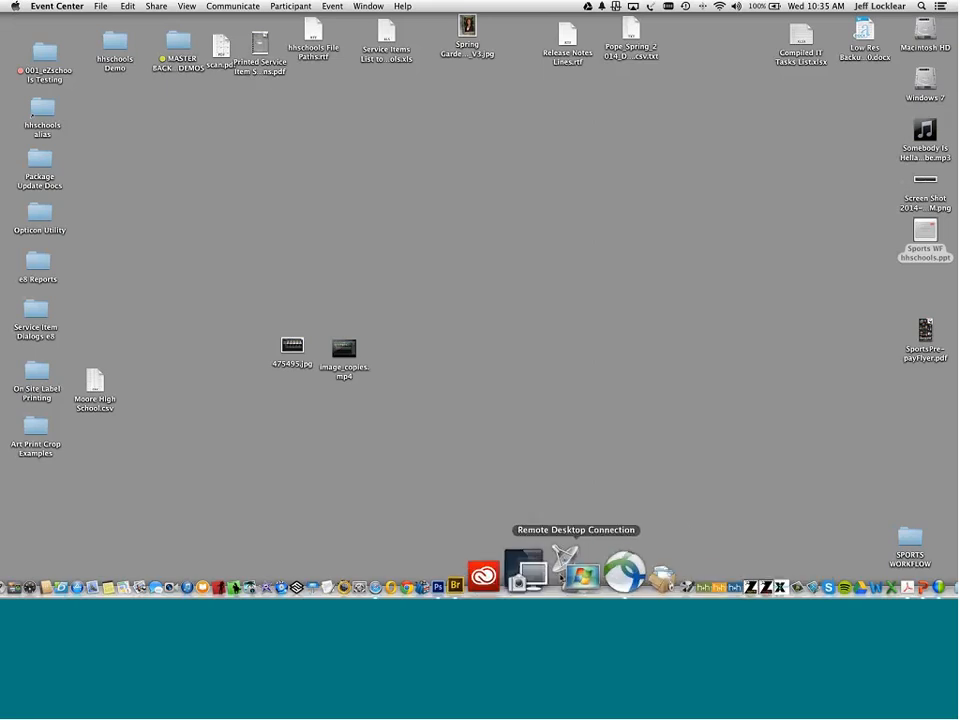
click(522, 572)
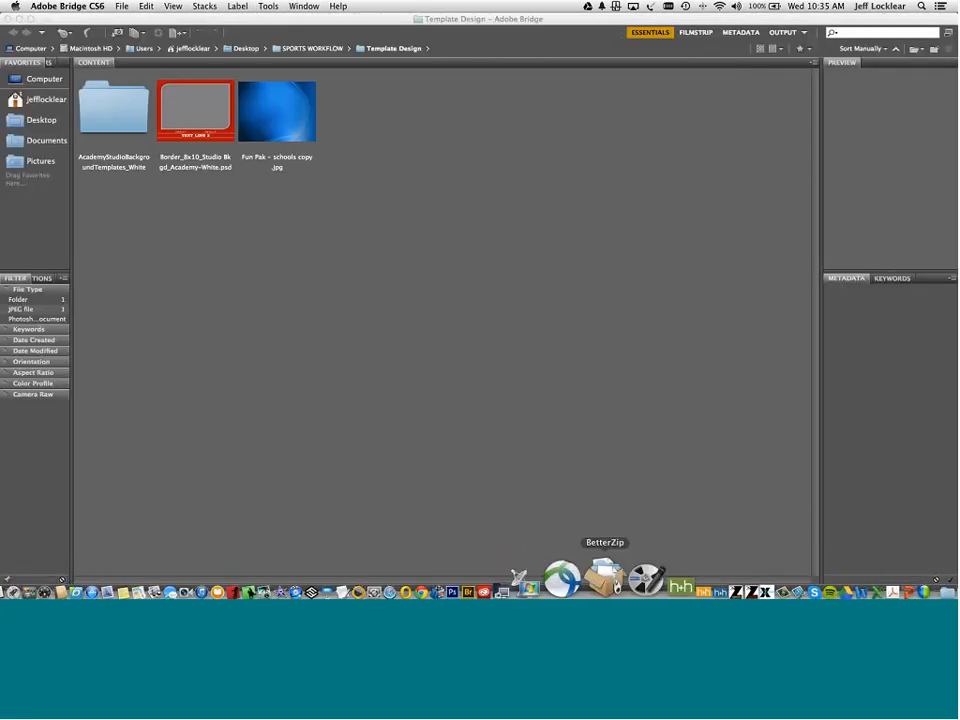
click(118, 113)
double_click(118, 113)
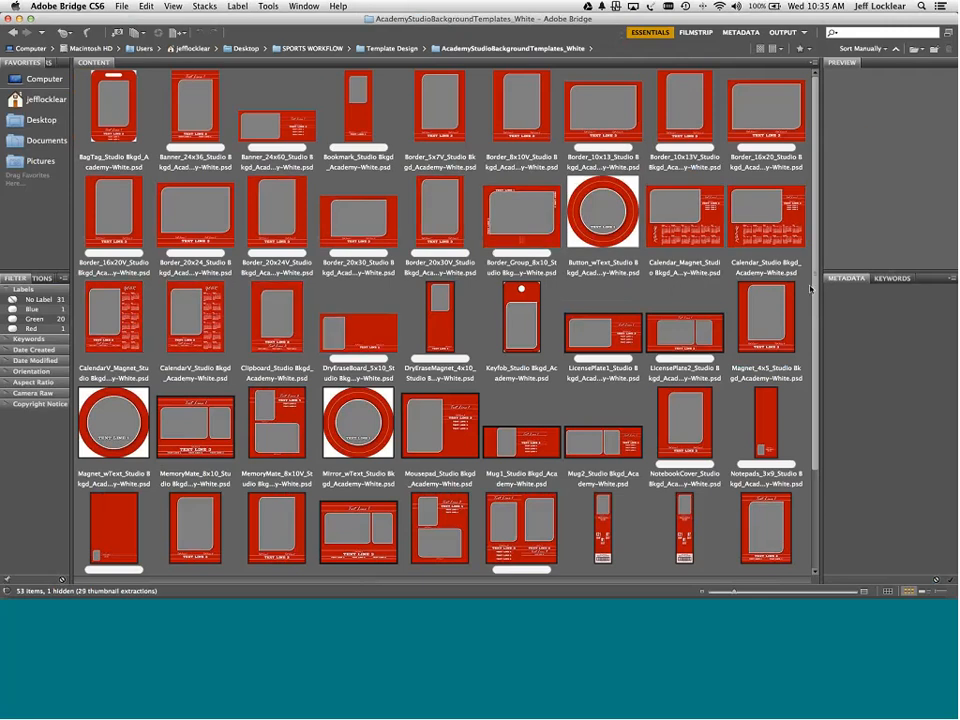
scroll(818, 349, down, 2)
drag(818, 349, 817, 273)
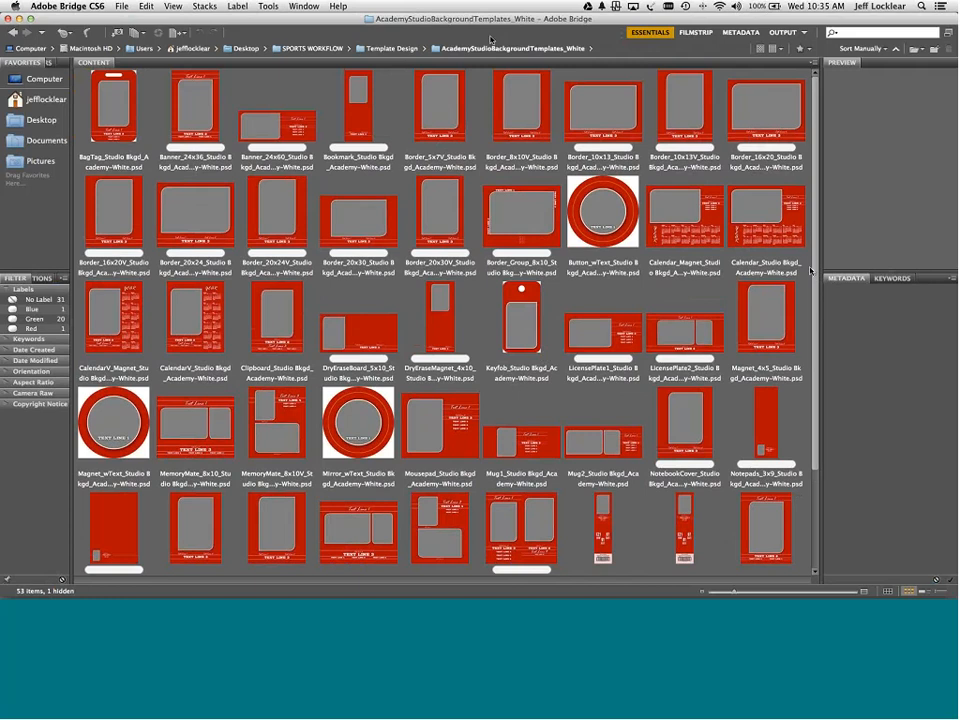
- Open Fun Pak – schools copy and the Border_8x10 template together in Photoshop
click(13, 32)
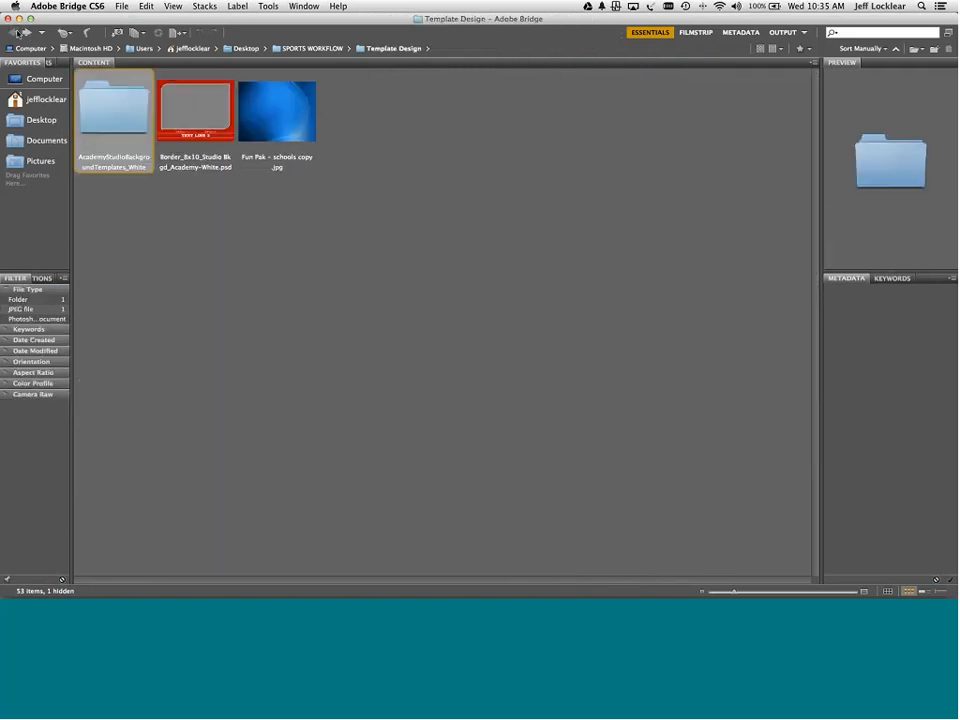
click(259, 94)
super+click(213, 101)
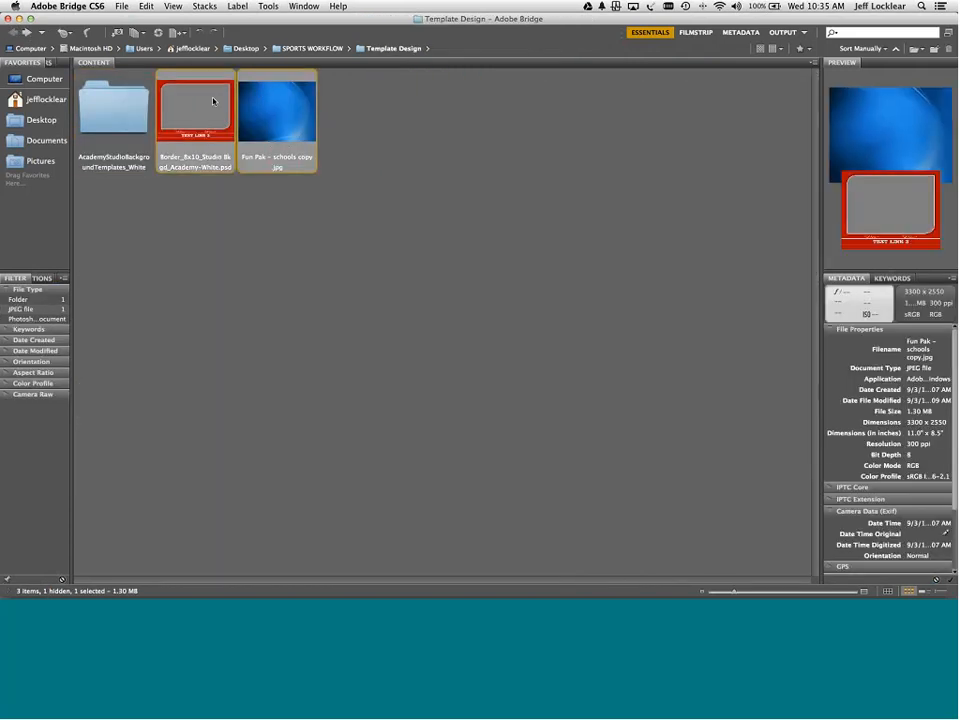
key(super+o)
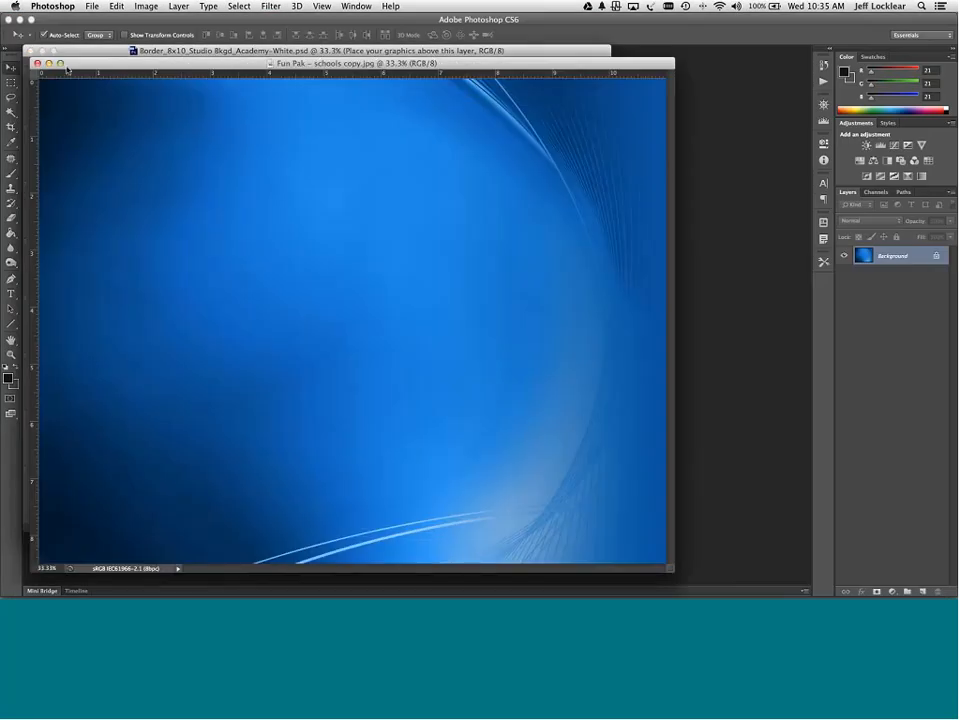
- Arrange the Fun Pak and border template windows so both are visible
drag(58, 65, 483, 277)
drag(308, 53, 383, 79)
drag(757, 272, 156, 180)
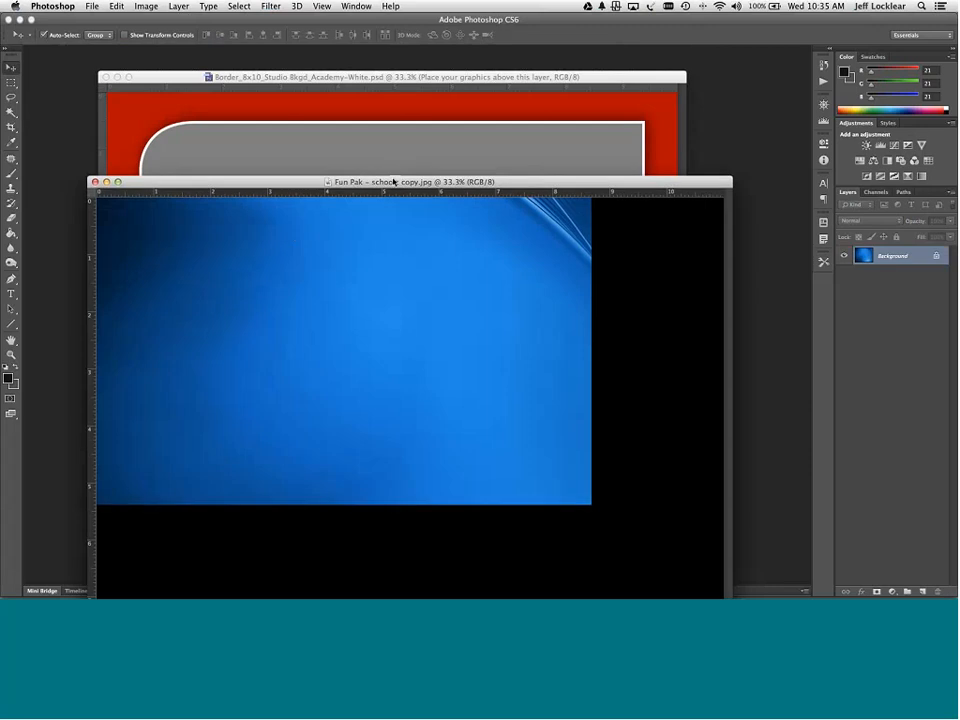
click(410, 88)
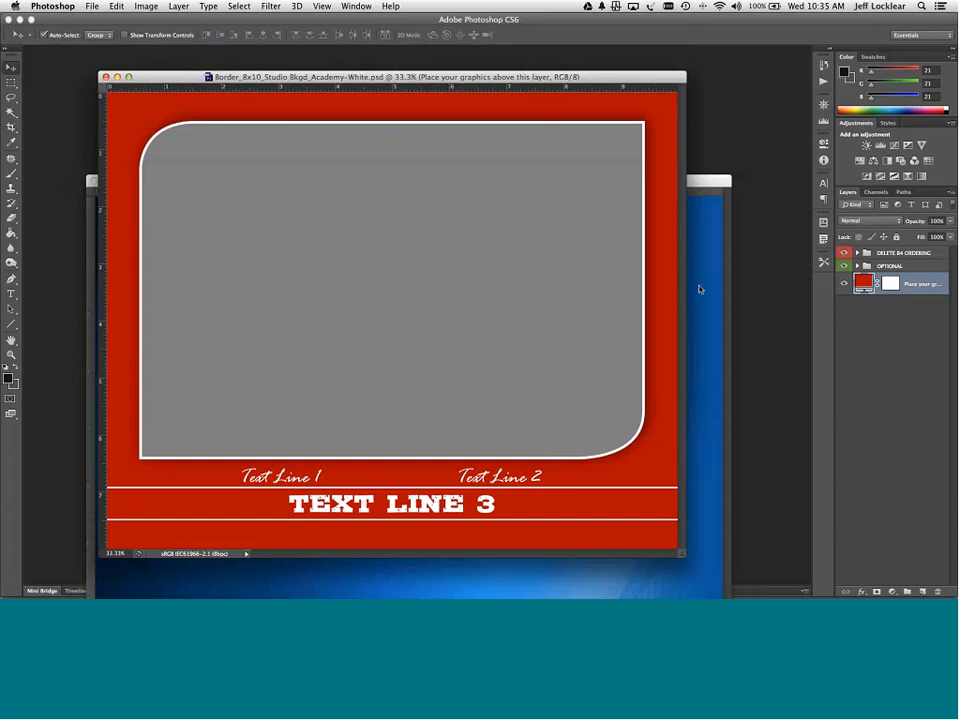
- Hide the DELETE B4 ORDERING and OPTIONAL layer groups to leave the plain red background
click(843, 266)
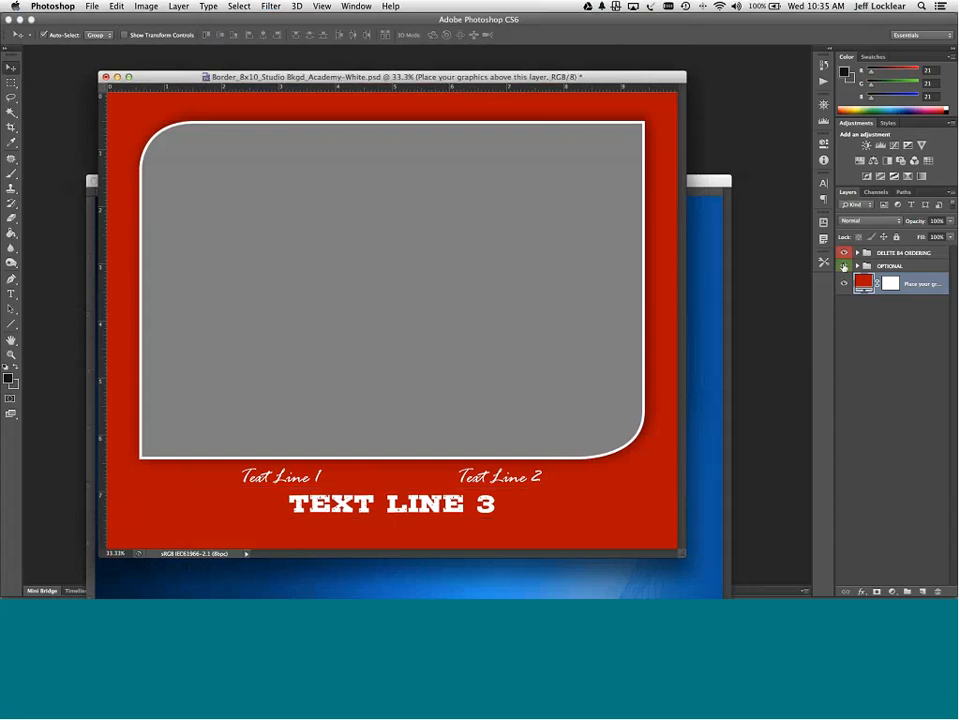
click(843, 266)
click(843, 253)
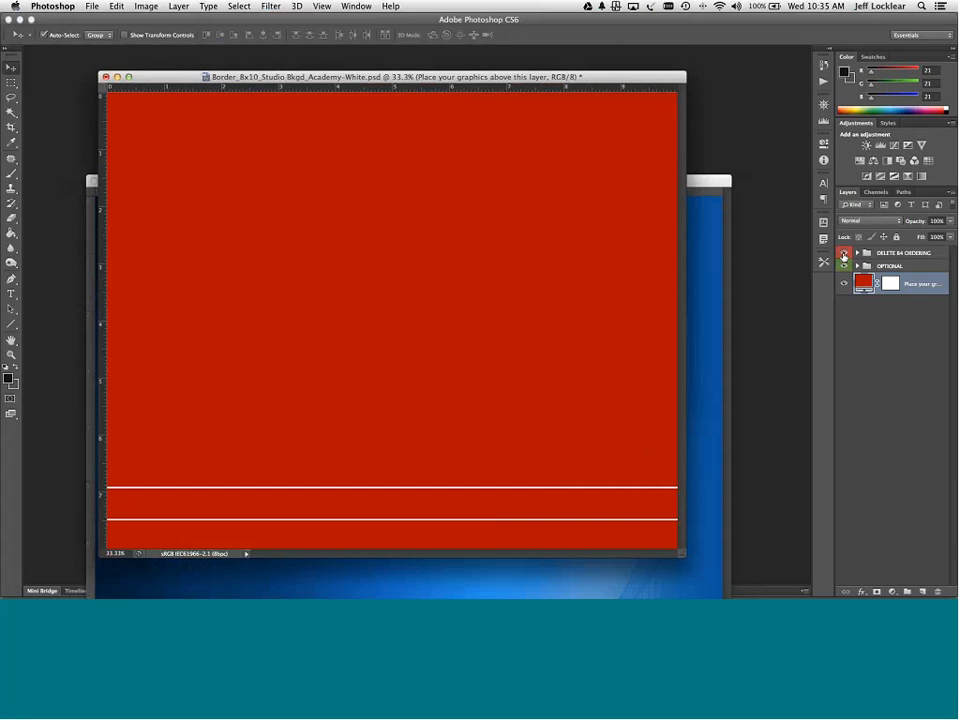
click(843, 253)
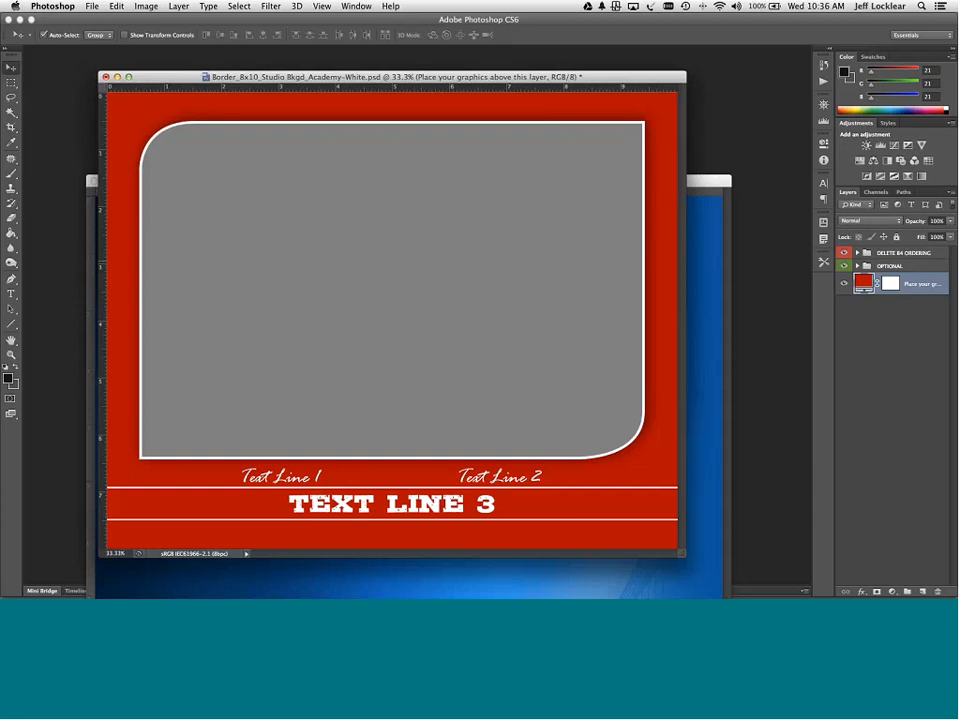
click(844, 253)
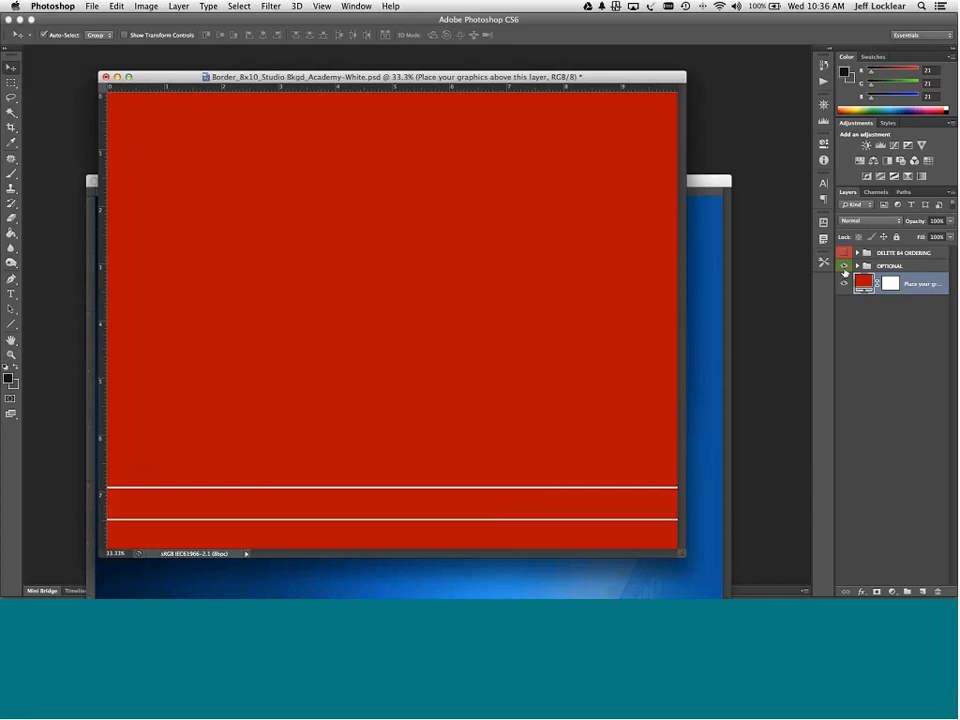
click(844, 267)
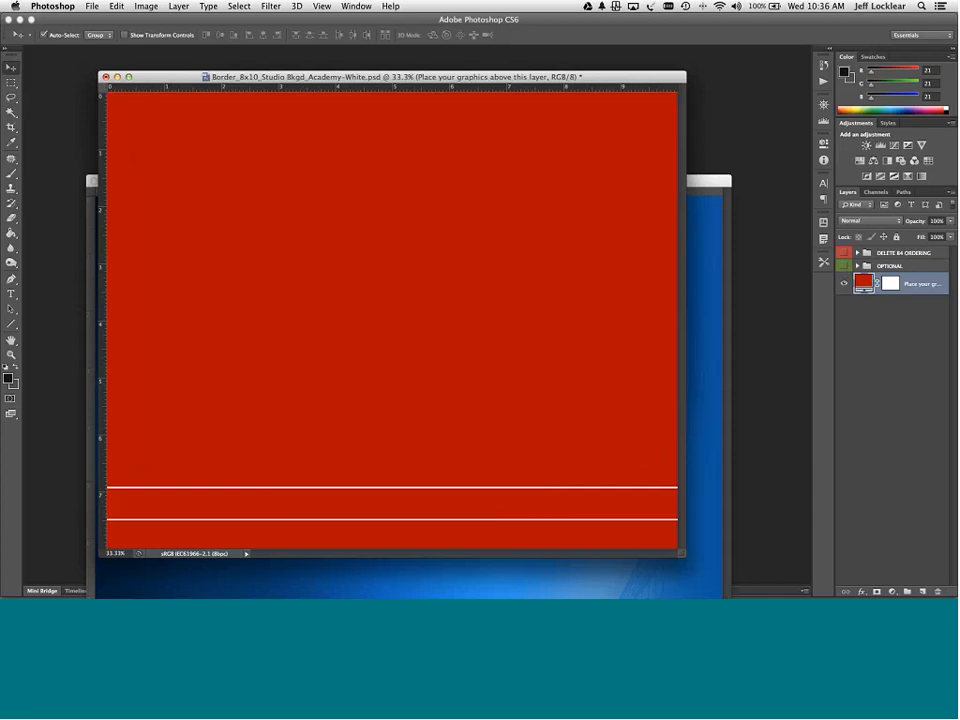
click(714, 180)
drag(714, 180, 936, 133)
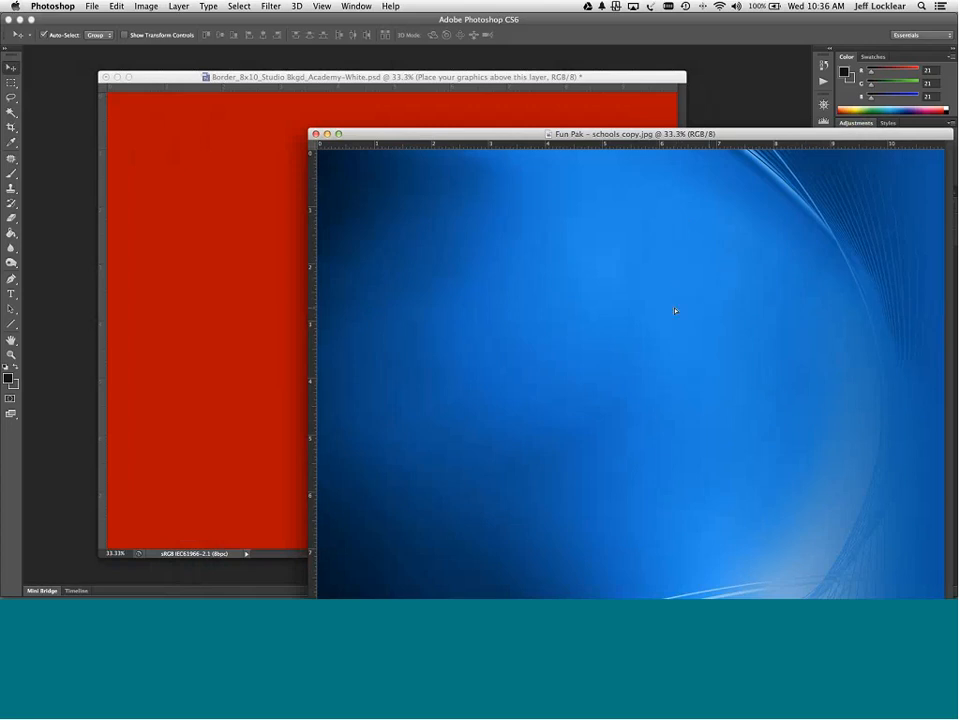
- Copy the blue Fun Pak background into the border template and scale it to fit the canvas
drag(675, 313, 282, 260)
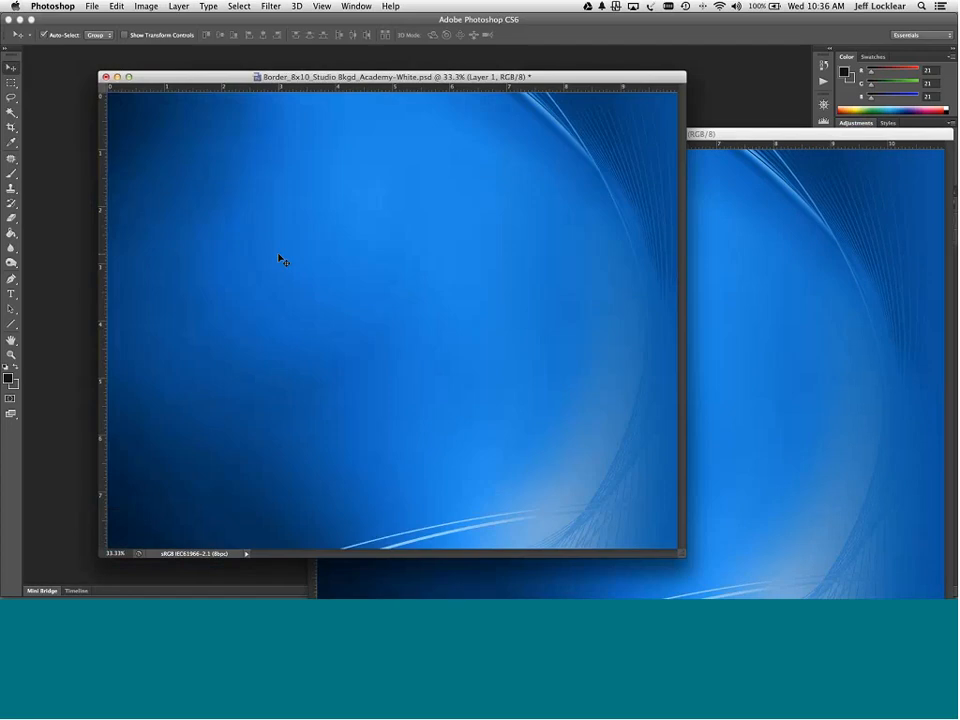
key(super+t)
key(super+0)
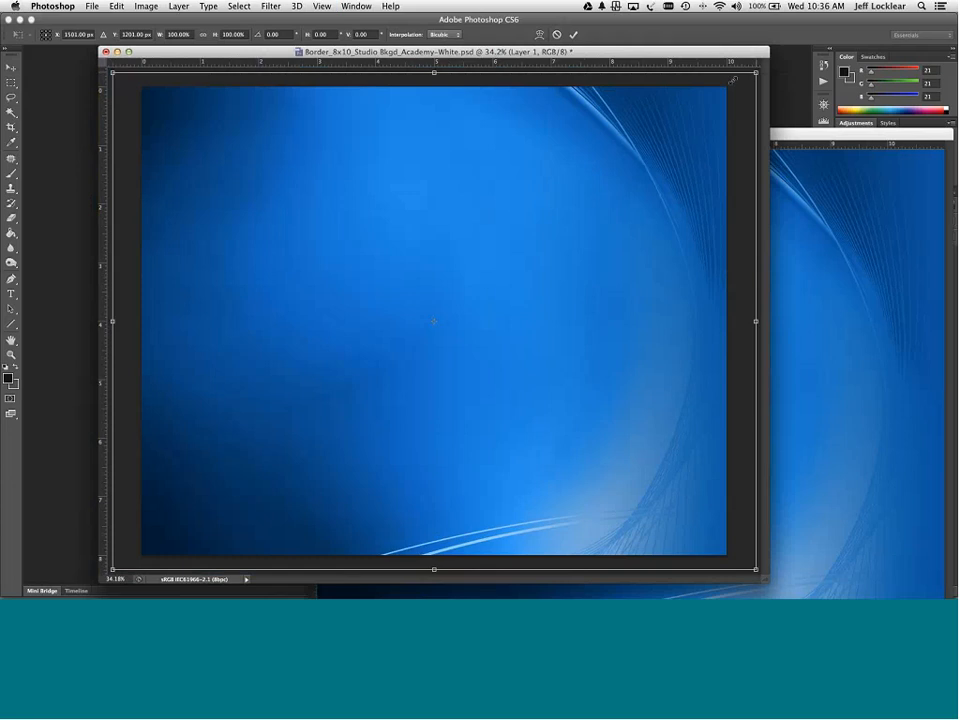
drag(756, 72, 716, 103)
drag(662, 122, 692, 109)
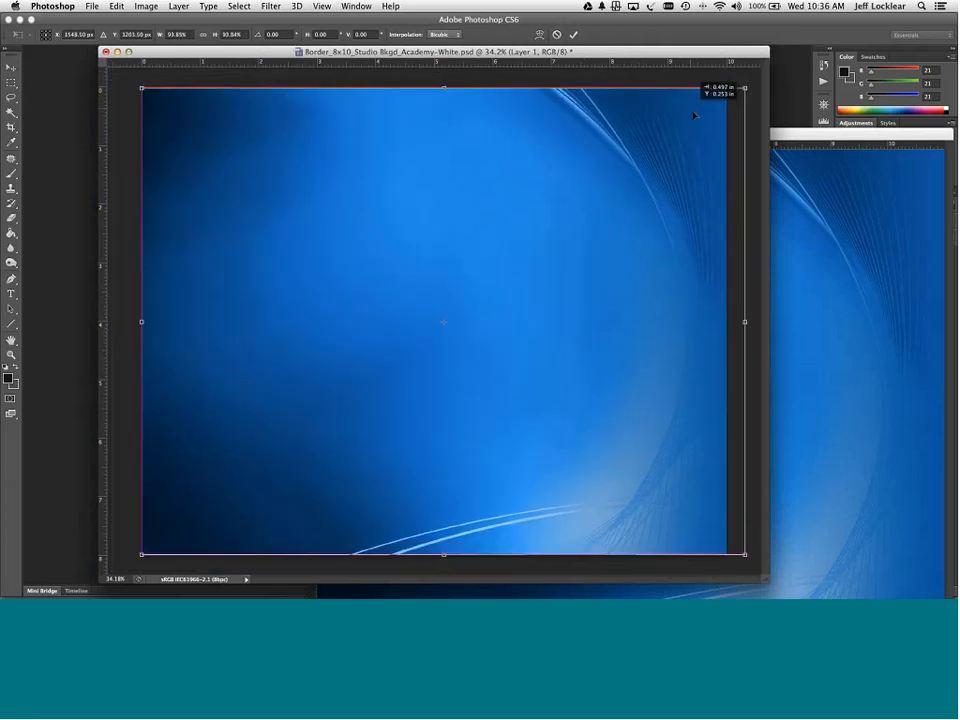
drag(745, 88, 755, 82)
key(Left)
key(Left)
key(Left)
key(Left)
key(Left)
key(Left)
key(Left)
key(Left)
key(Left)
key(Left)
key(Left)
key(Left)
key(Left)
key(Left)
key(Left)
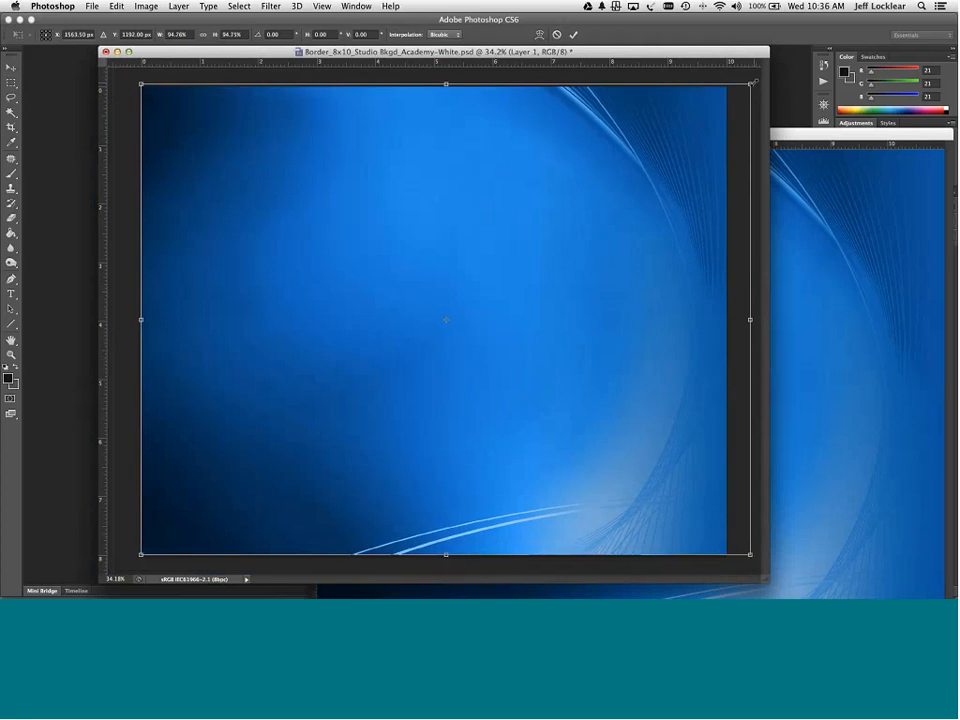
key(Left)
key(Left)
key(Left)
key(Left)
key(Left)
key(Left)
key(Left)
key(Left)
key(Left)
key(Left)
key(Left)
key(Left)
key(Left)
key(Left)
key(Left)
key(Left)
key(Left)
key(Left)
key(Left)
key(Left)
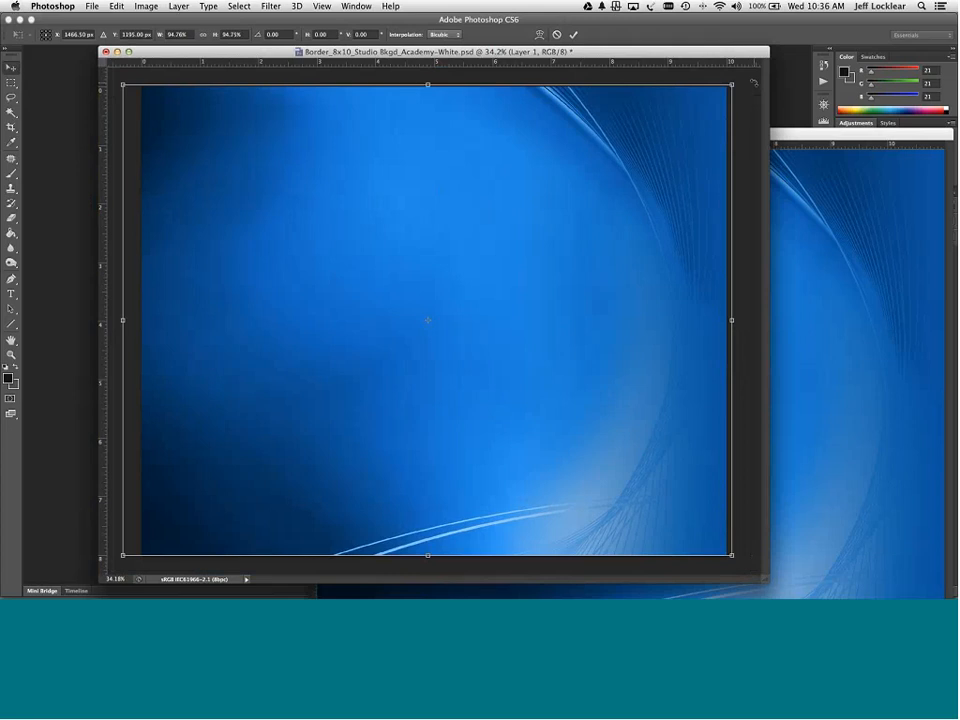
key(Return)
- Close the Fun Pak source image and show the border group over the blue background
click(810, 134)
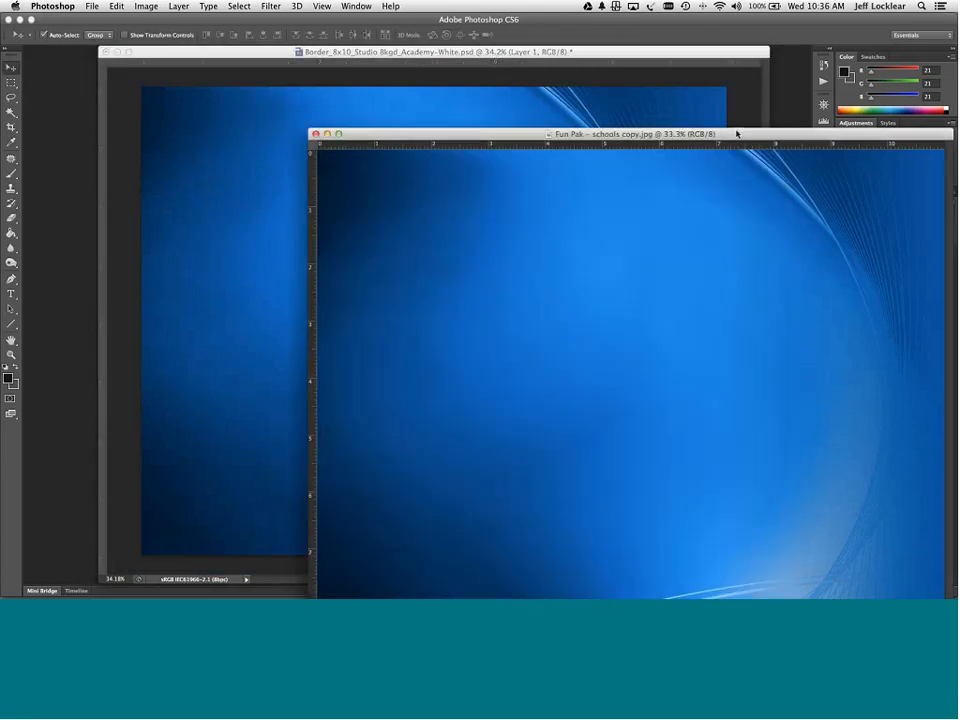
click(316, 134)
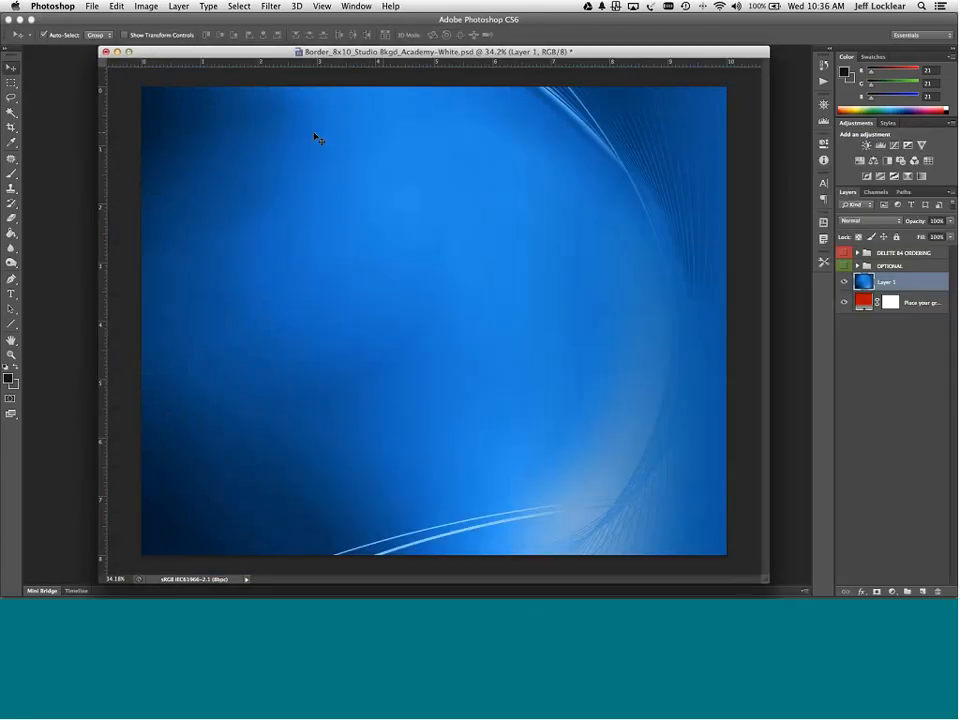
click(843, 253)
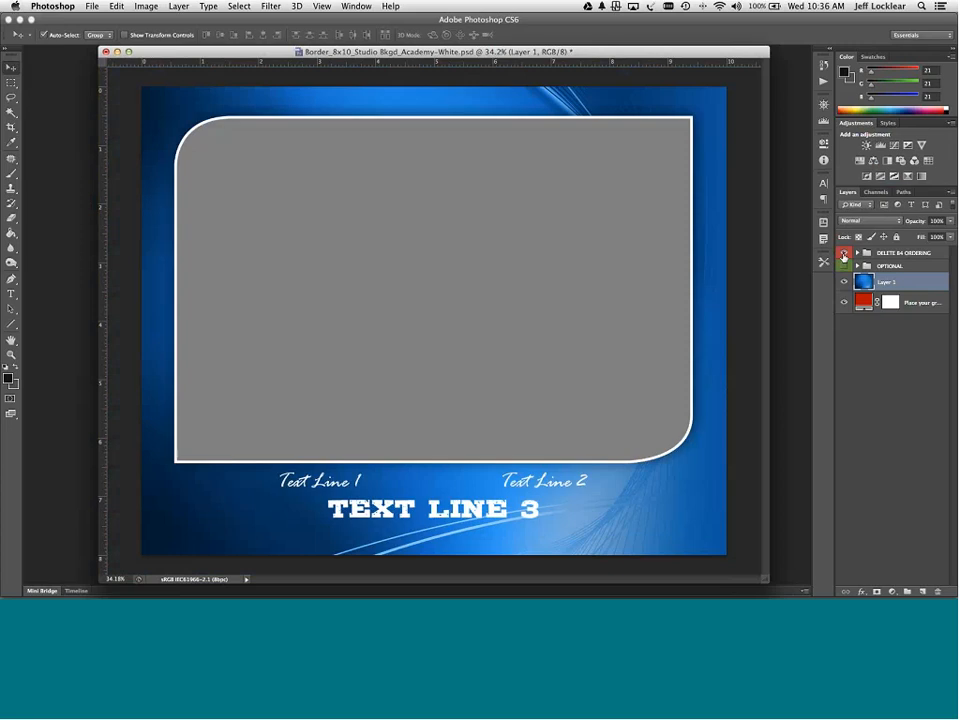
click(843, 253)
click(843, 253)
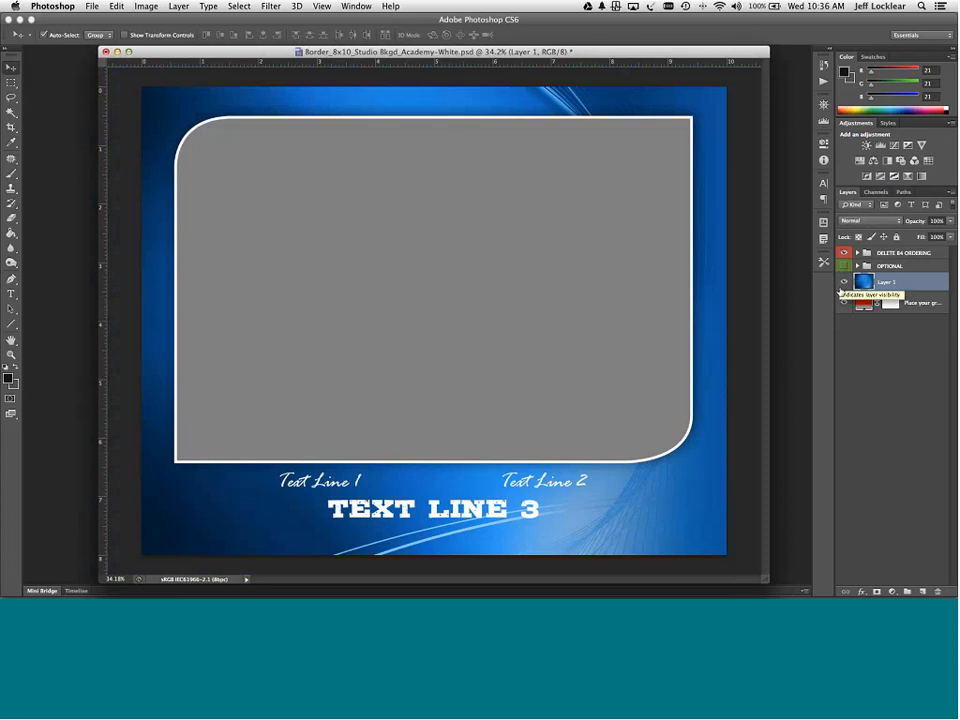
- Show the OPTIONAL white lines and hide the DELETE B4 ORDERING border and text group
click(843, 266)
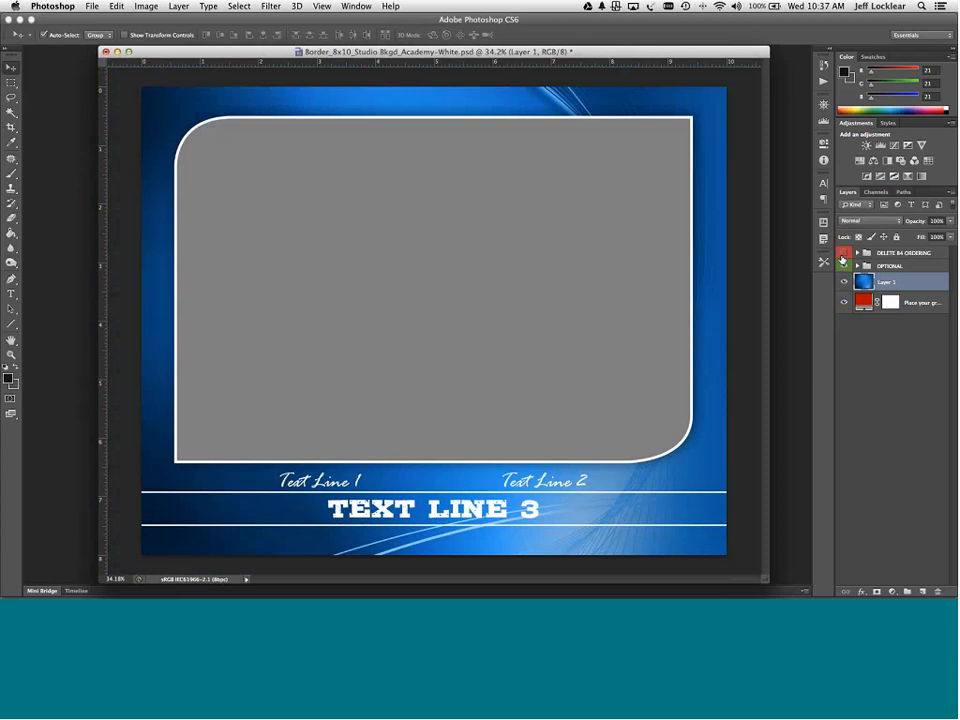
click(843, 266)
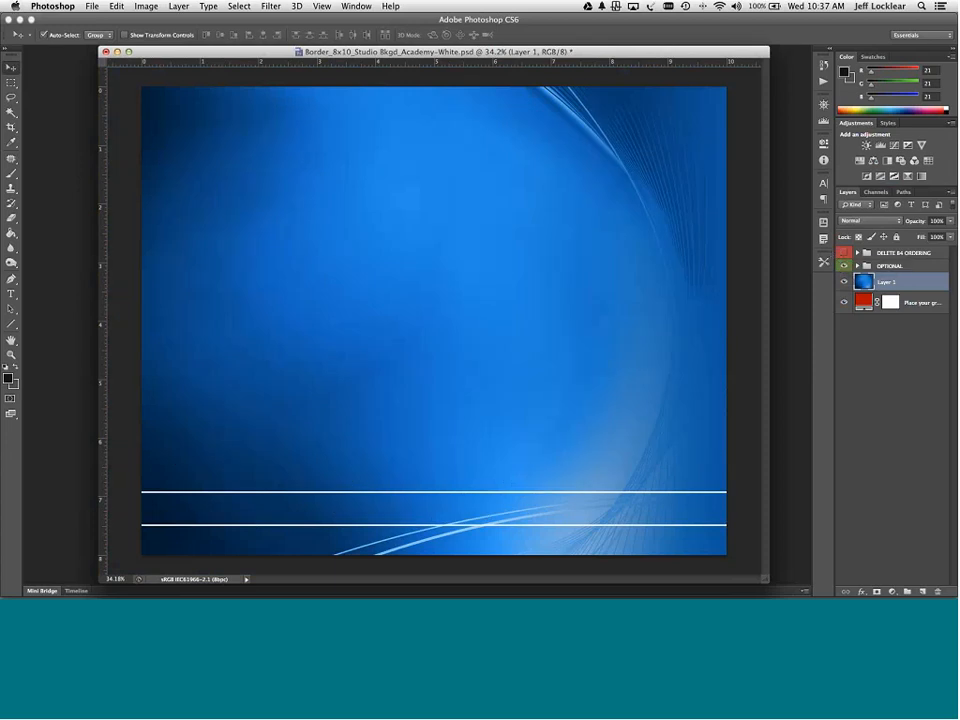
click(91, 6)
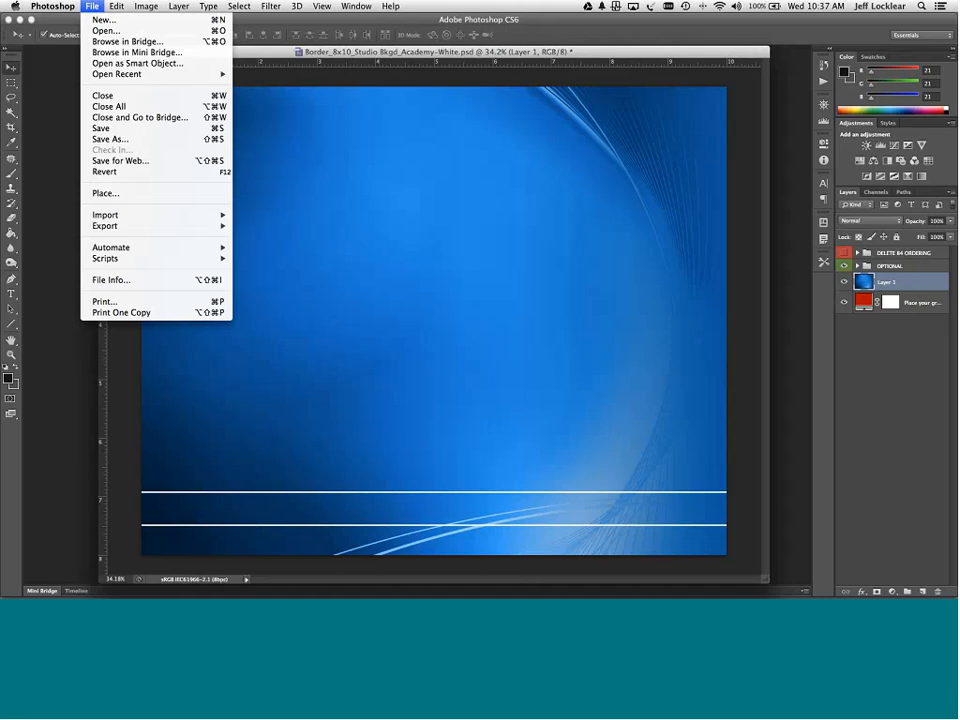
- Save the blue background as a quality-12 JPEG, then close the template without saving changes
click(124, 140)
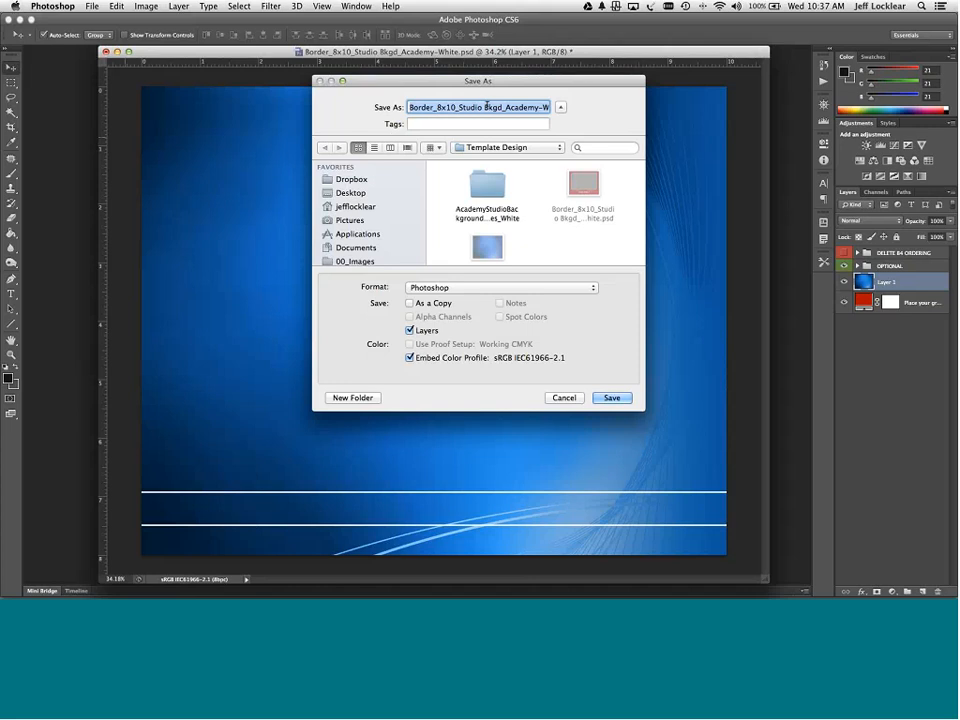
click(456, 287)
click(446, 362)
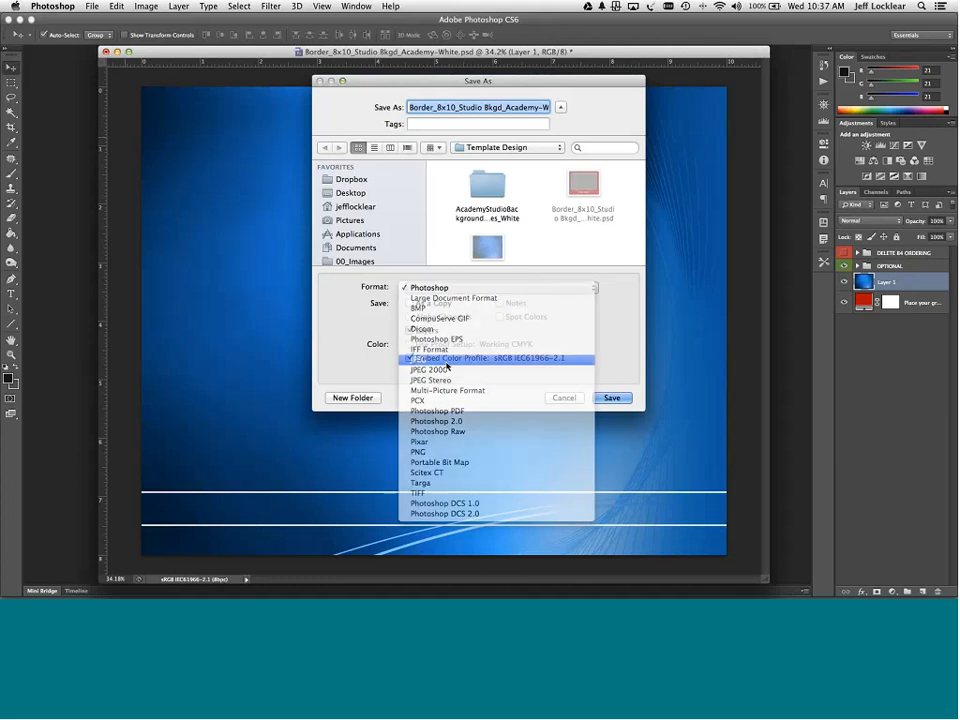
click(613, 398)
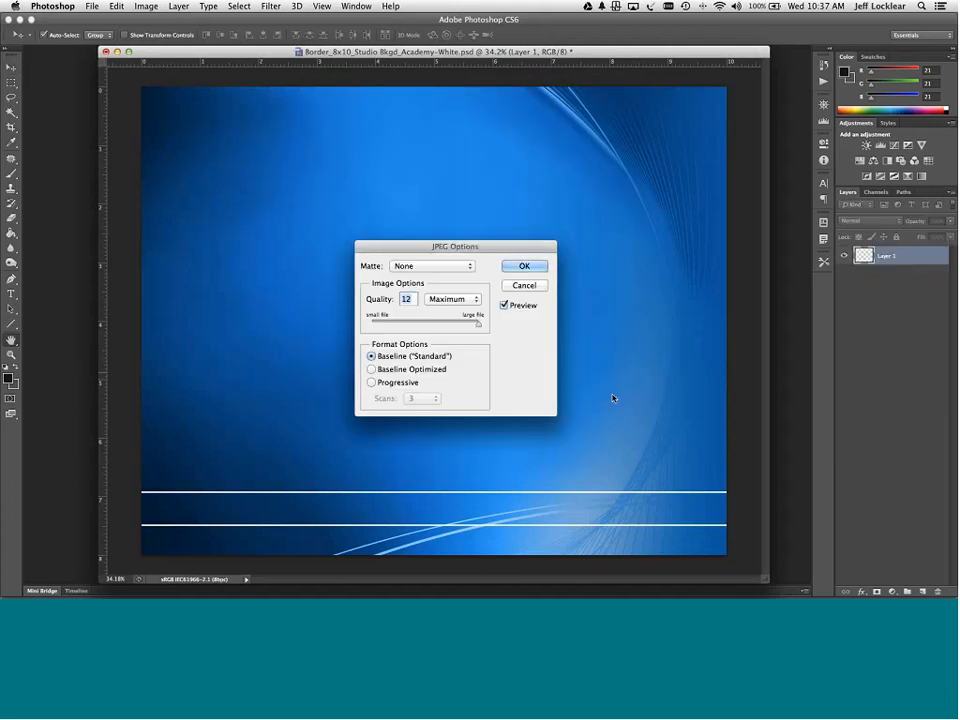
click(524, 266)
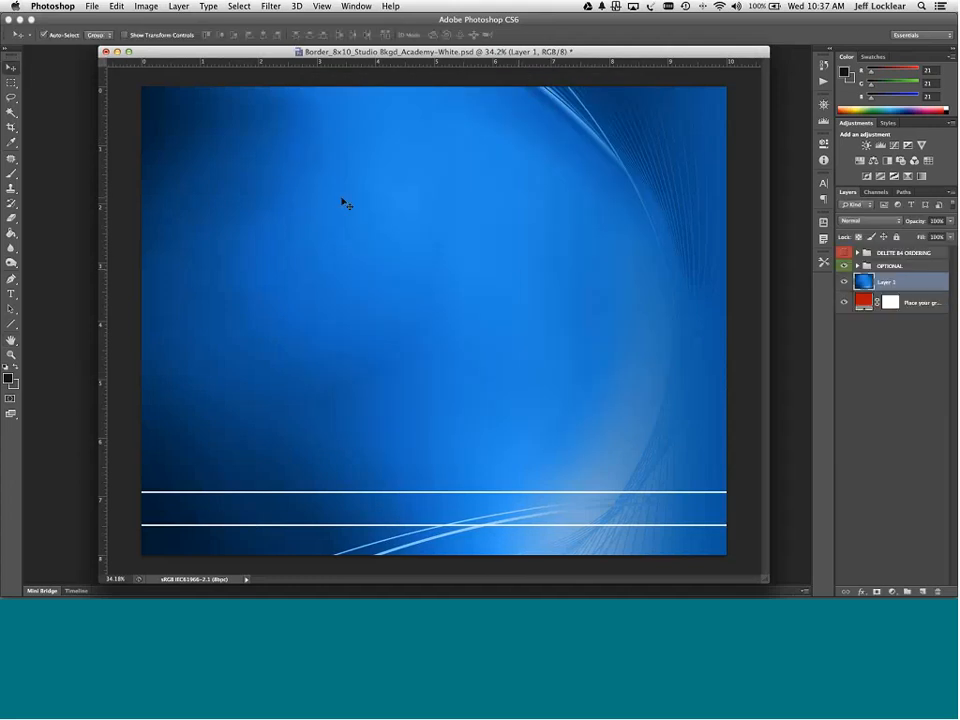
click(105, 51)
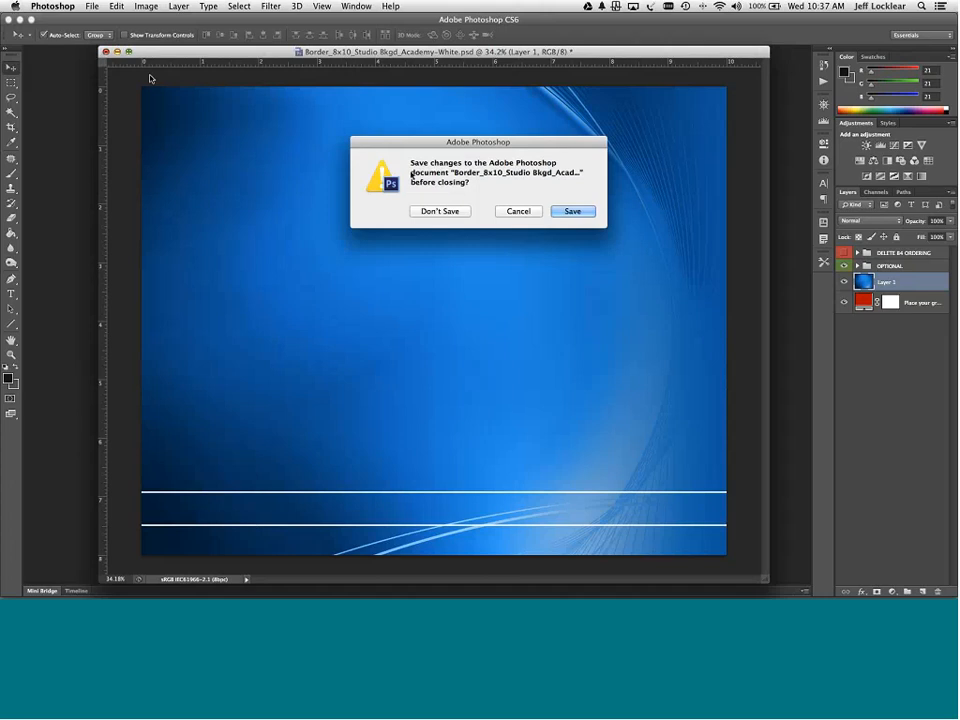
click(440, 213)
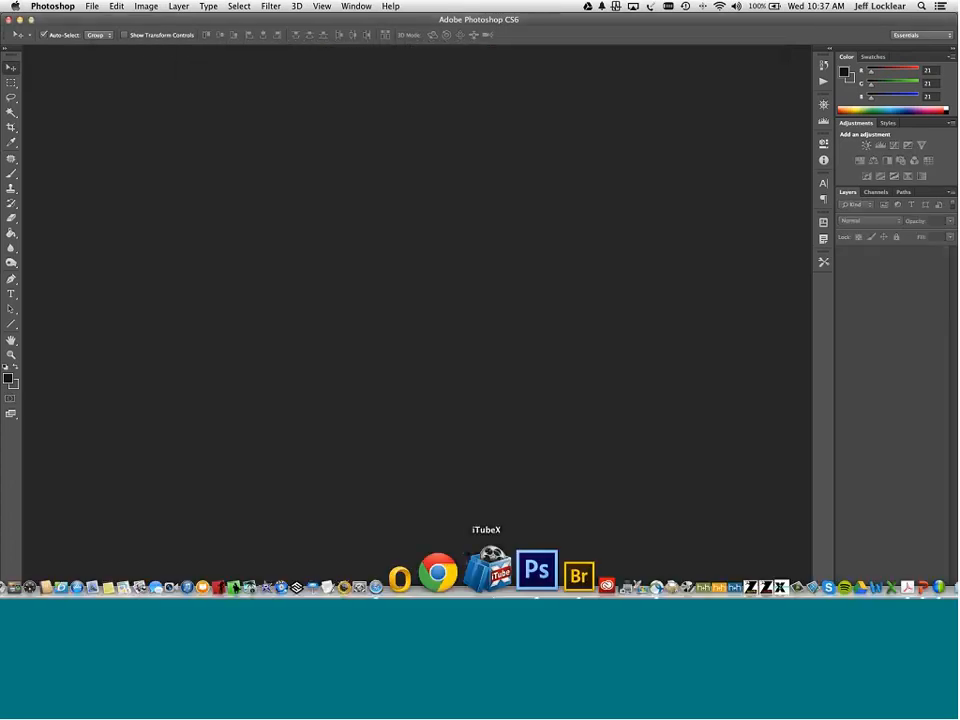
- Open the saved Border_8x10 JPEG from Bridge to check it, then close it
click(516, 570)
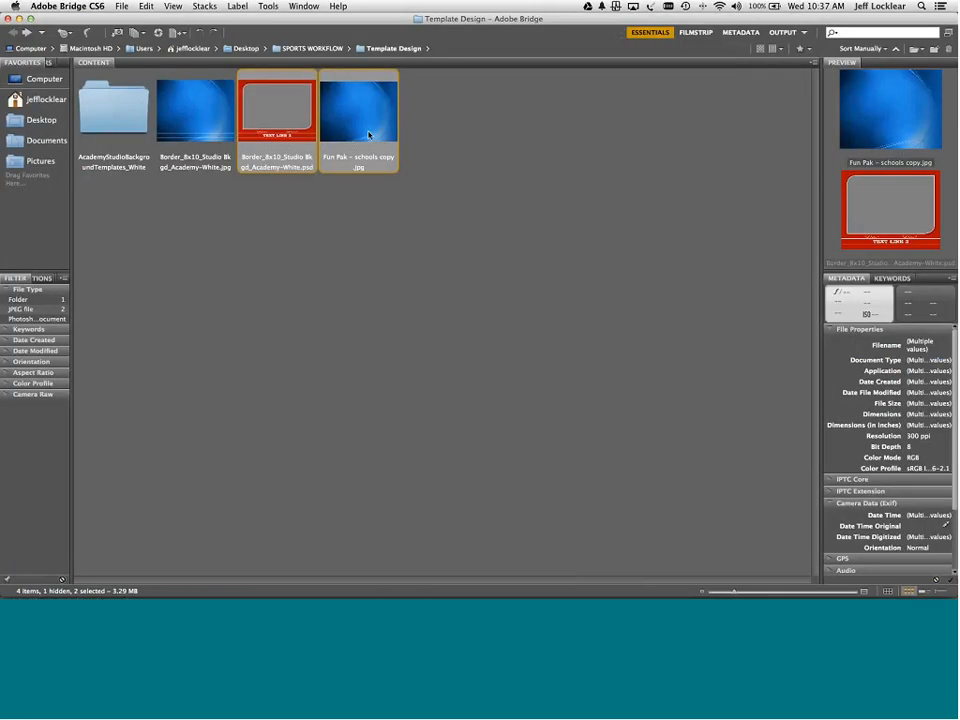
click(218, 124)
double_click(218, 124)
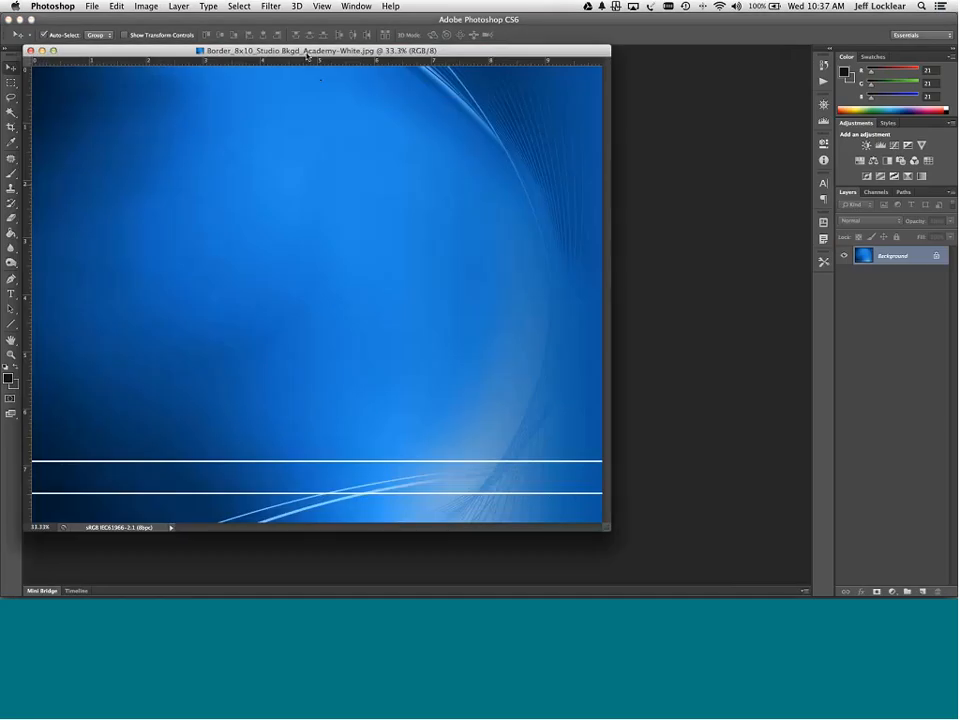
drag(307, 52, 409, 68)
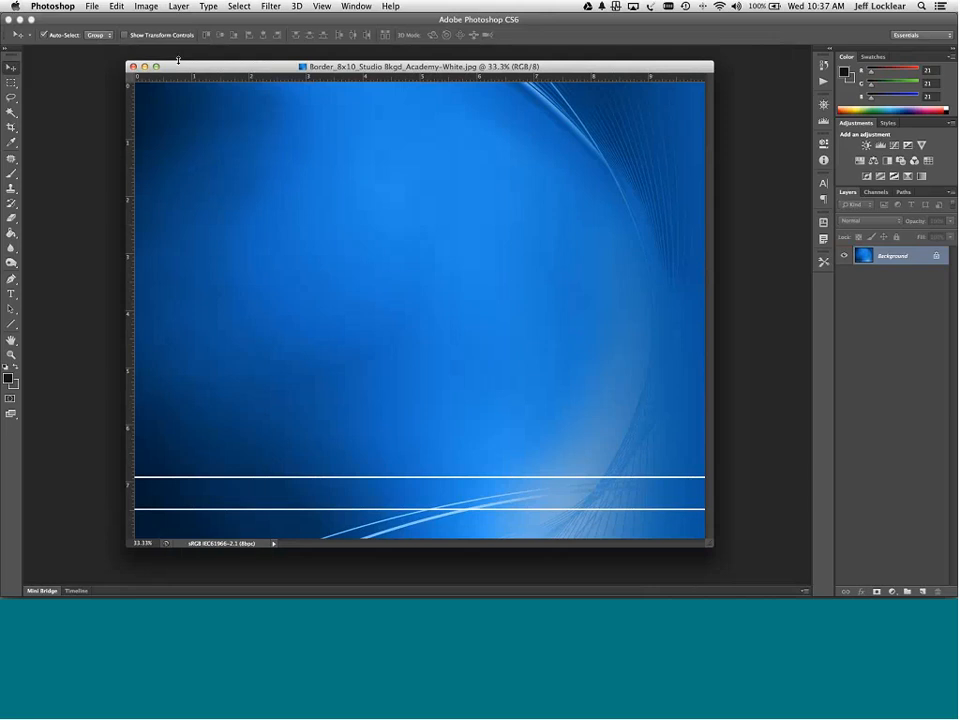
click(133, 66)
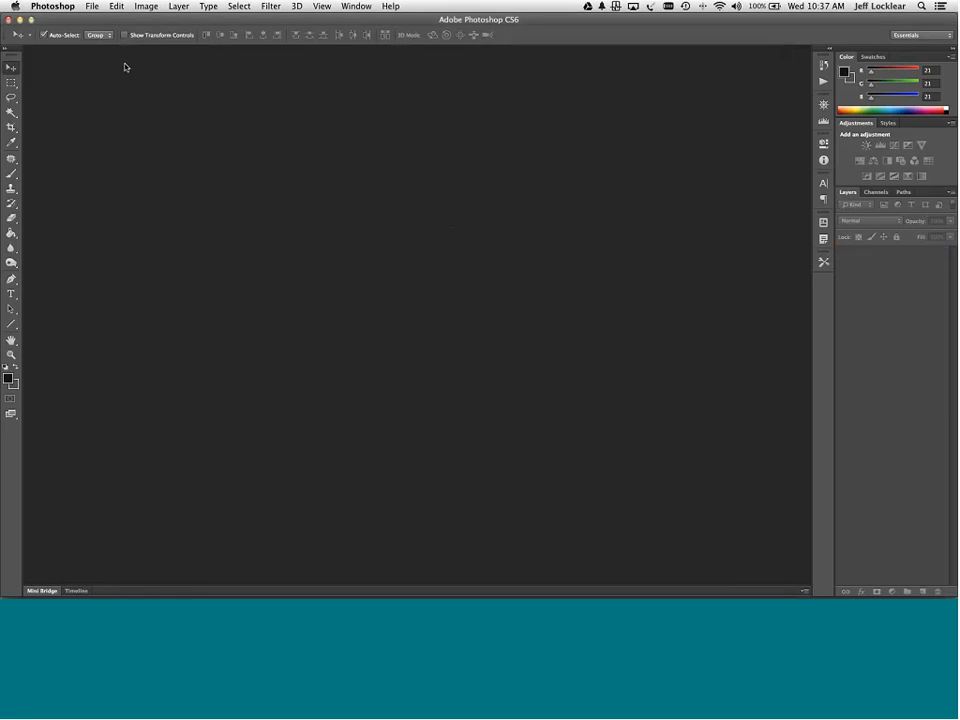
- Browse the Template Design folders and the SBS Graphic Files folder in Bridge
click(9, 20)
click(117, 124)
double_click(117, 124)
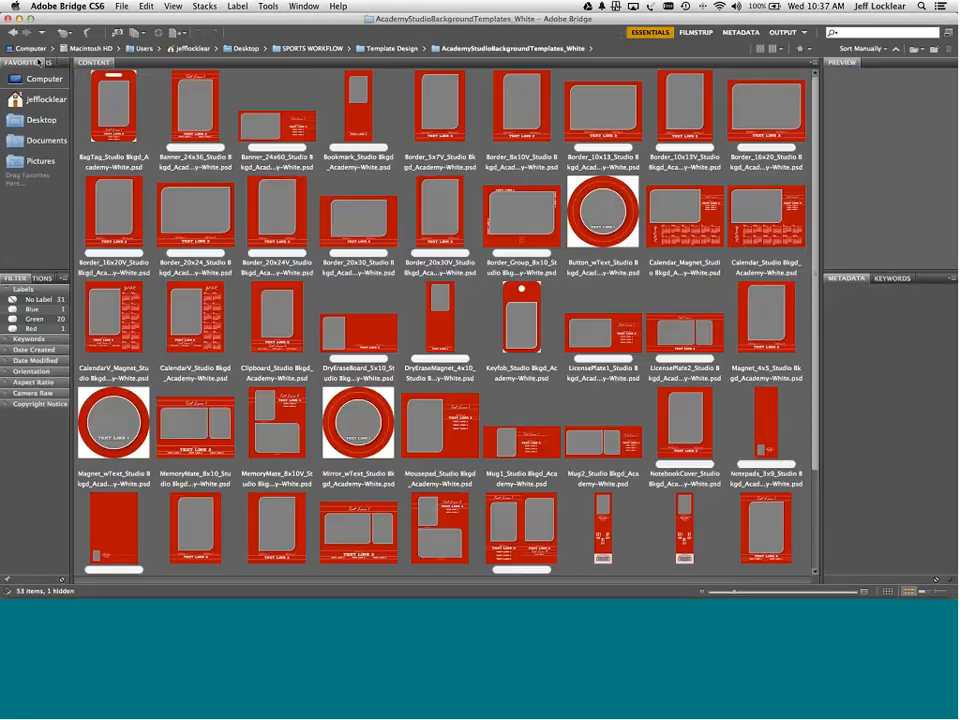
click(14, 33)
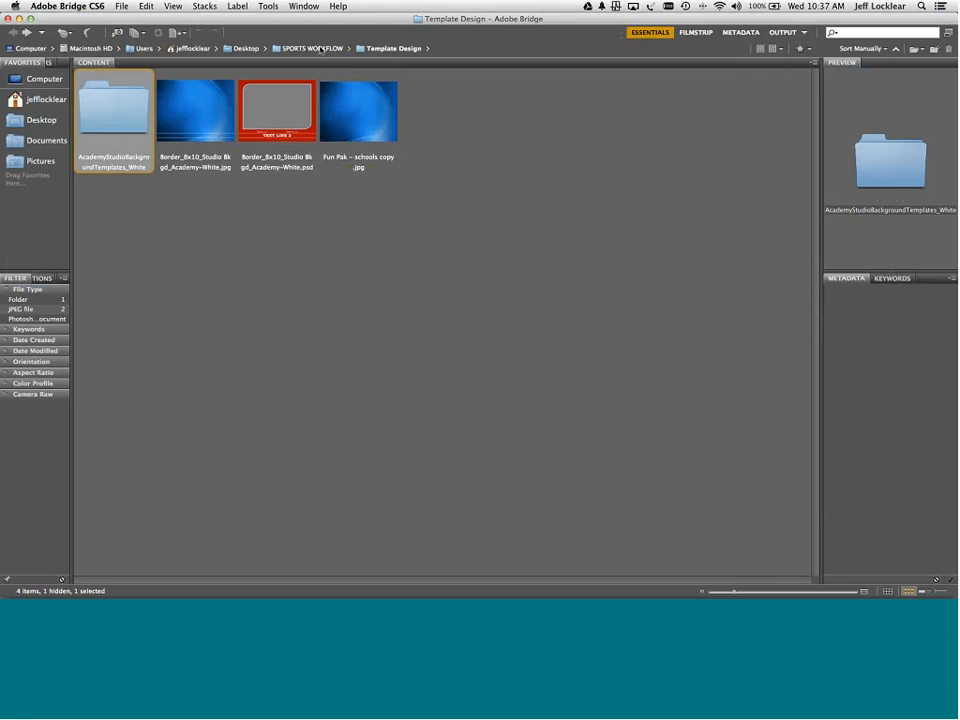
click(320, 48)
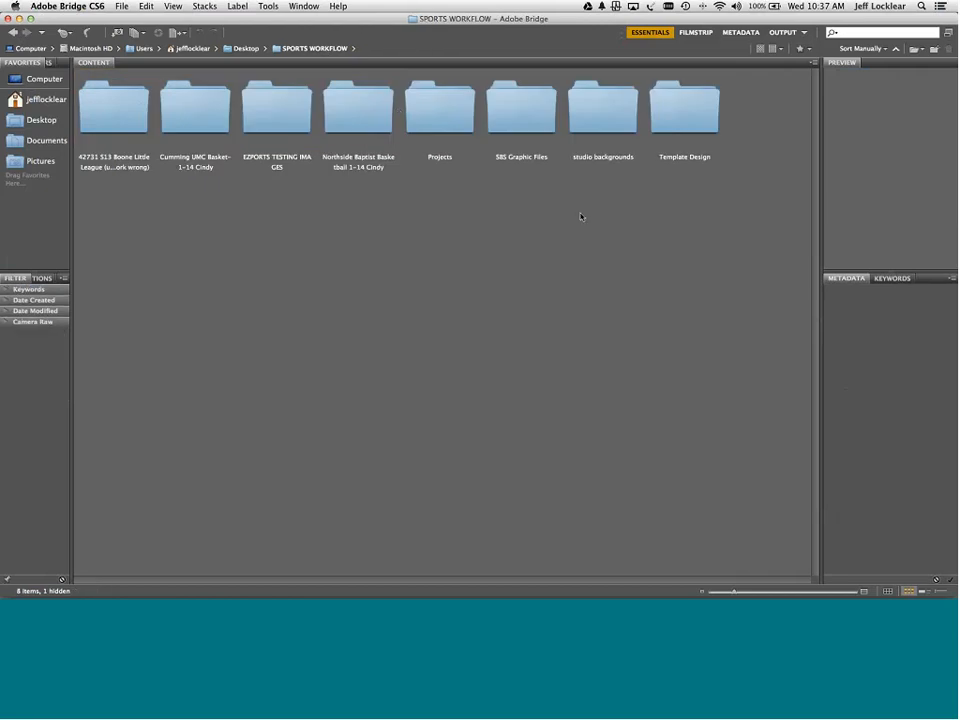
double_click(684, 128)
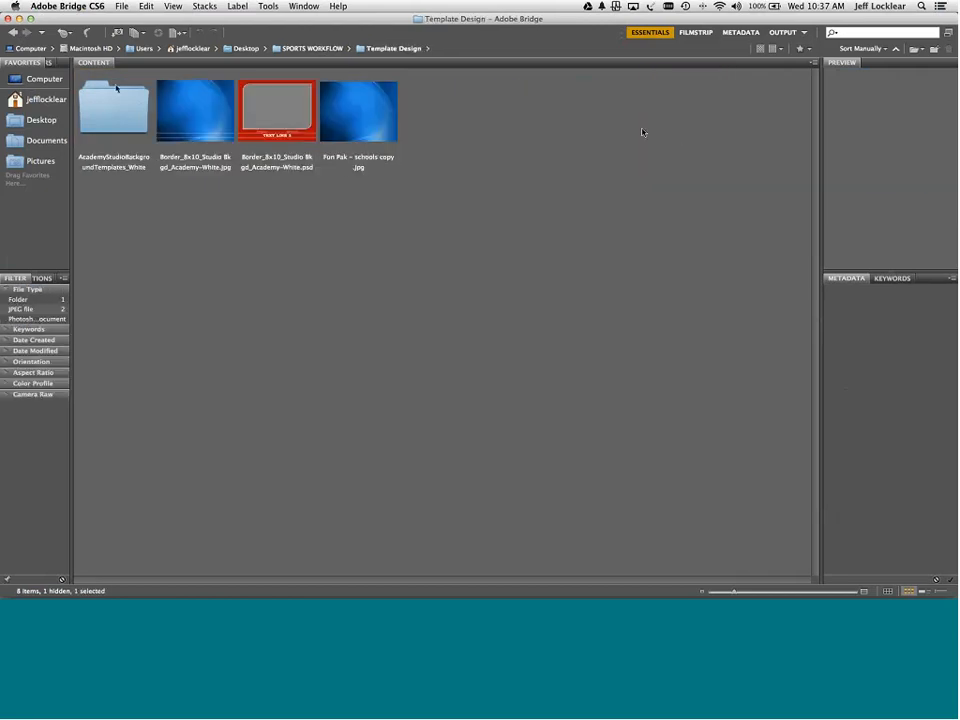
click(320, 50)
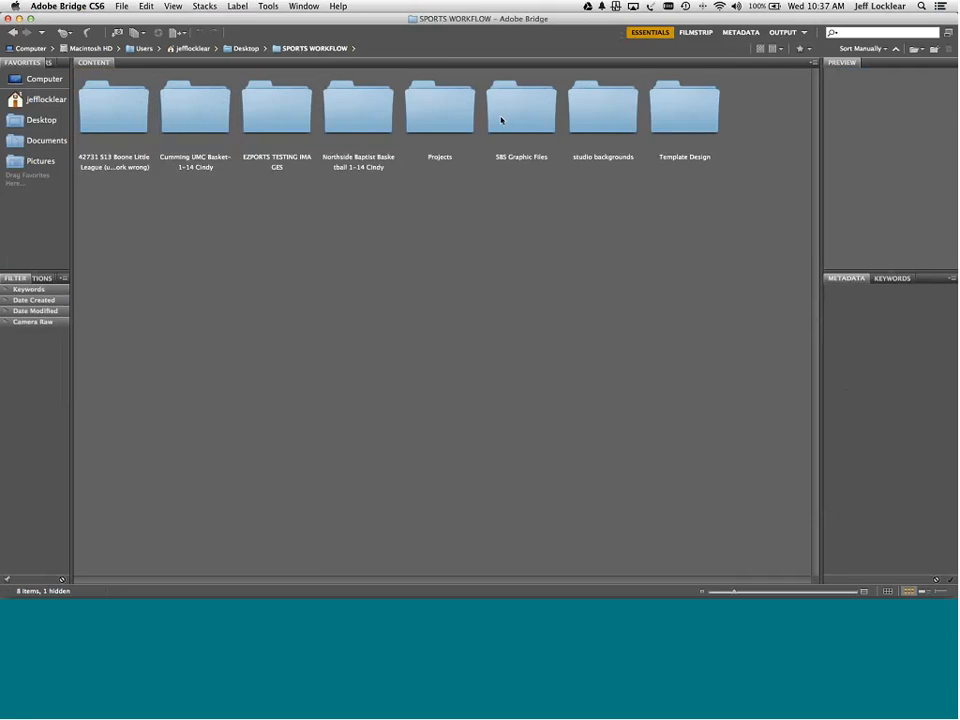
double_click(501, 110)
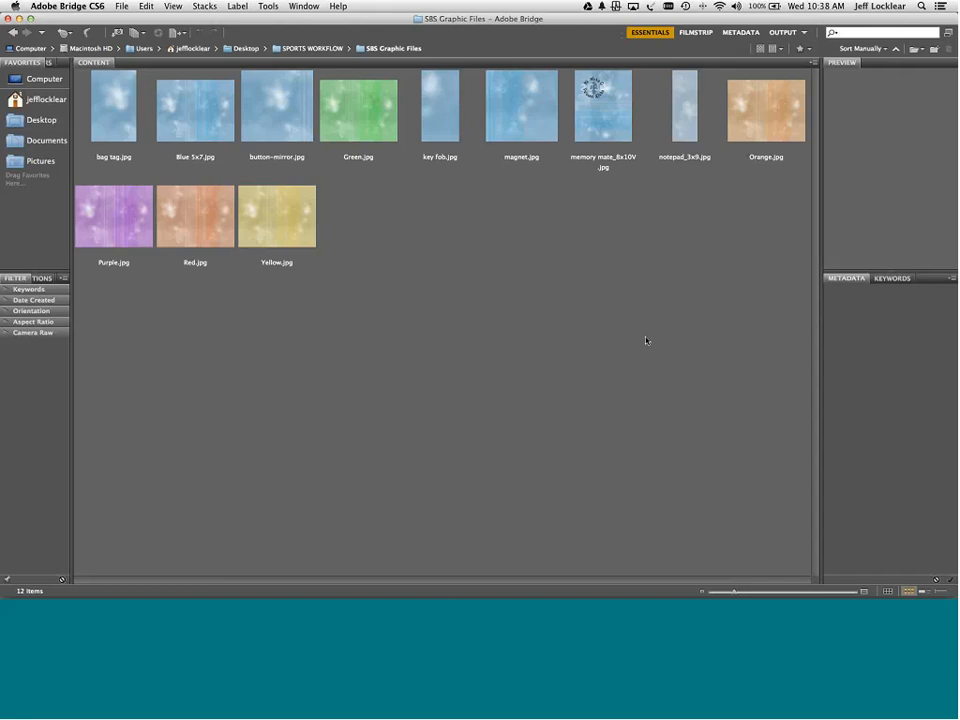
- Open EZPORTS TESTING IMAGES > Academy SBS, then close the Bridge browser window
click(326, 50)
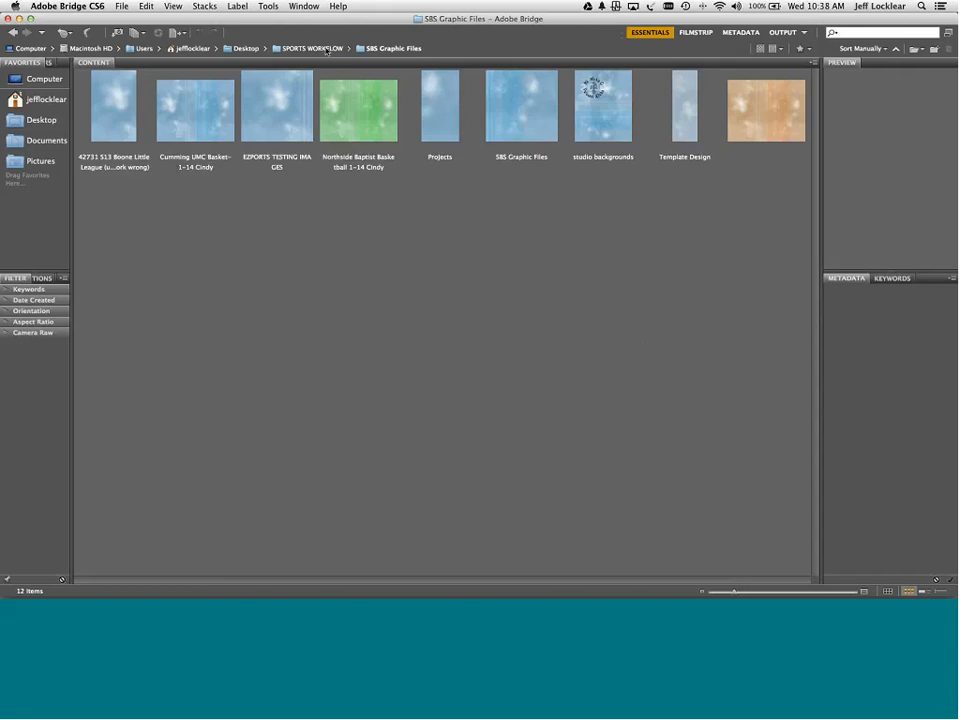
double_click(279, 109)
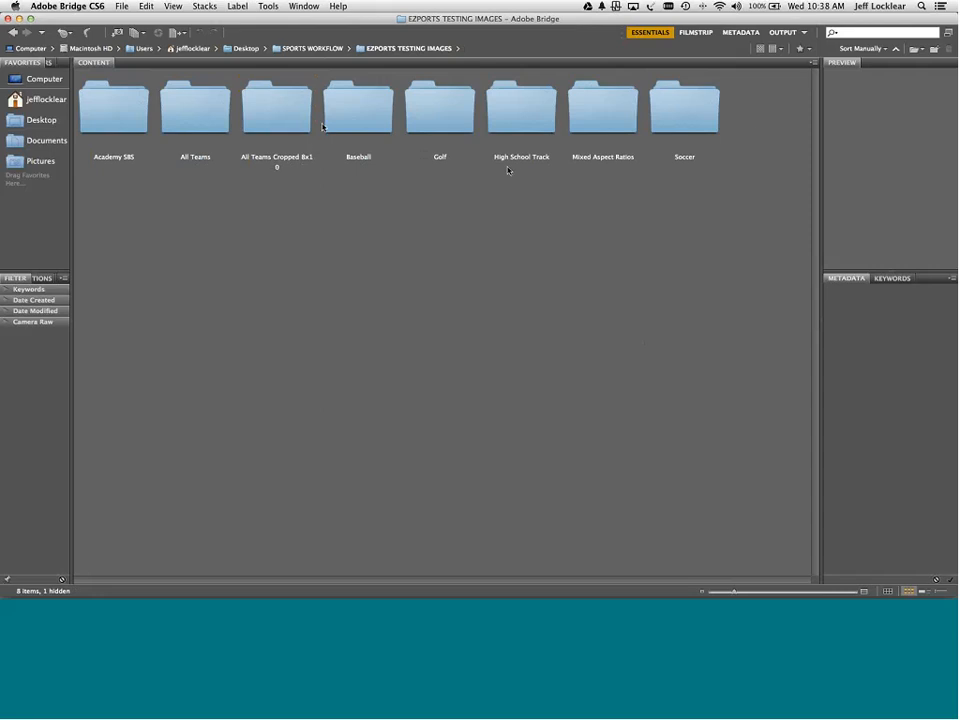
click(138, 112)
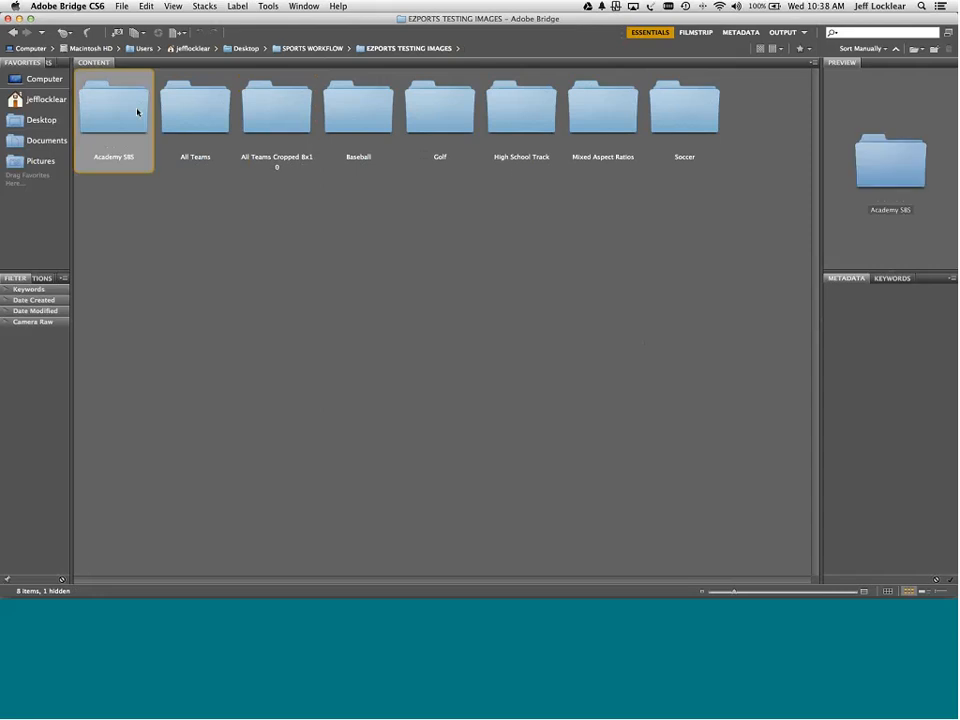
double_click(138, 112)
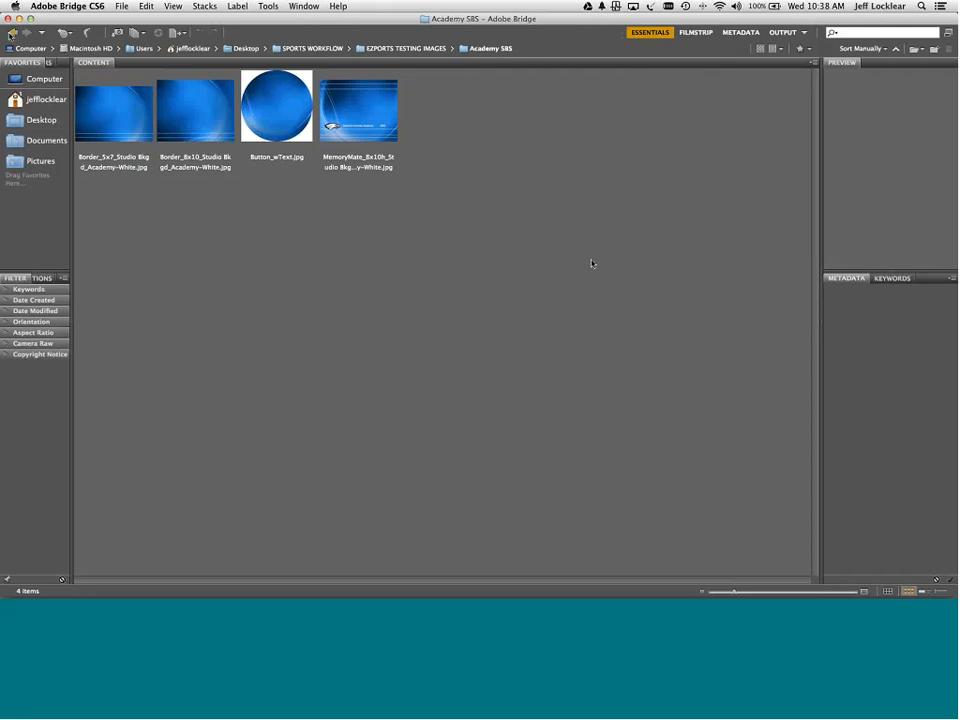
click(8, 19)
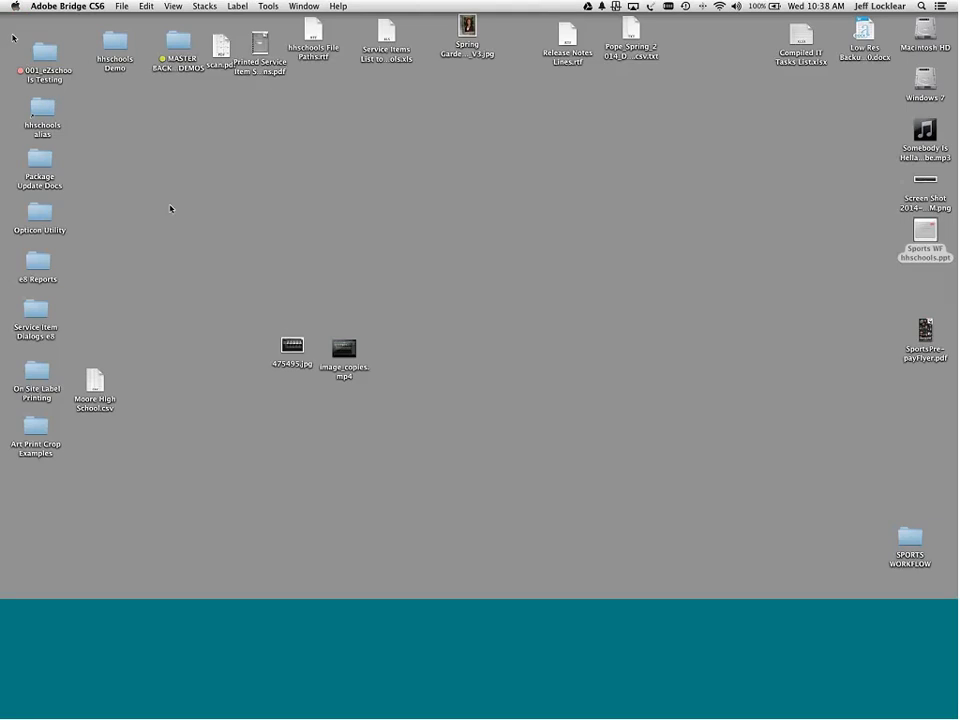
- Launch hhschools and open Sports Group Association from Manage Projects for editing
mouse_move(637, 596)
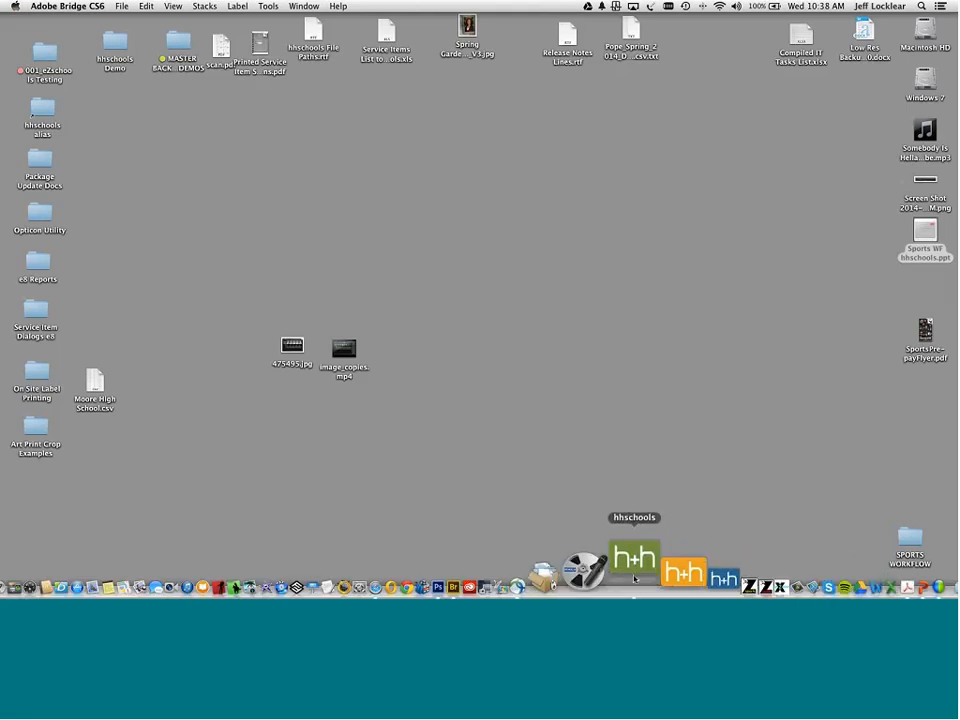
click(633, 576)
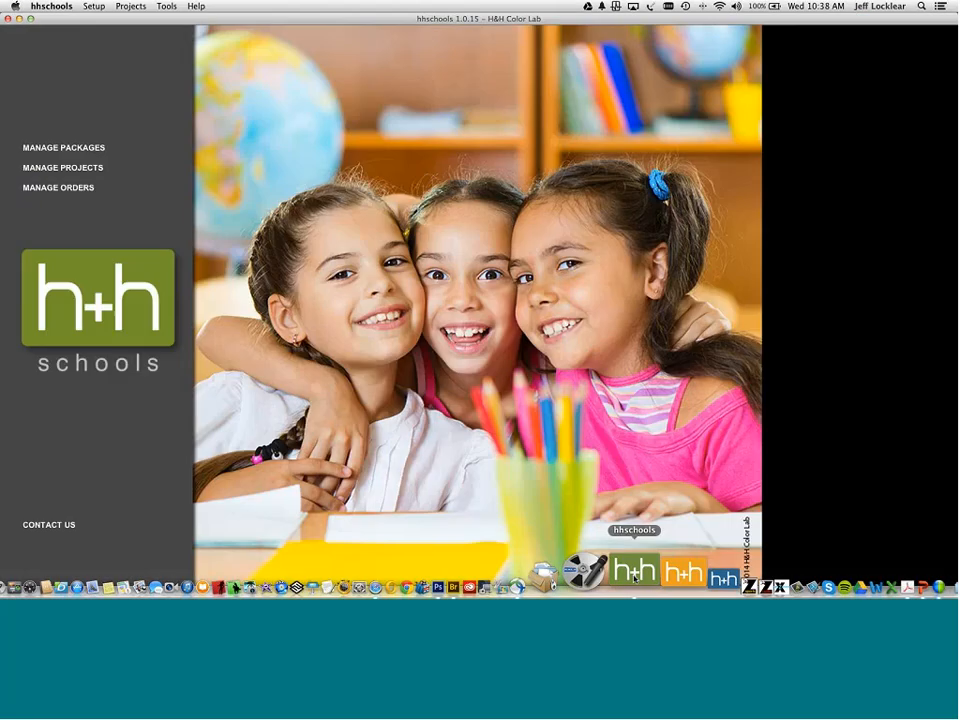
click(102, 168)
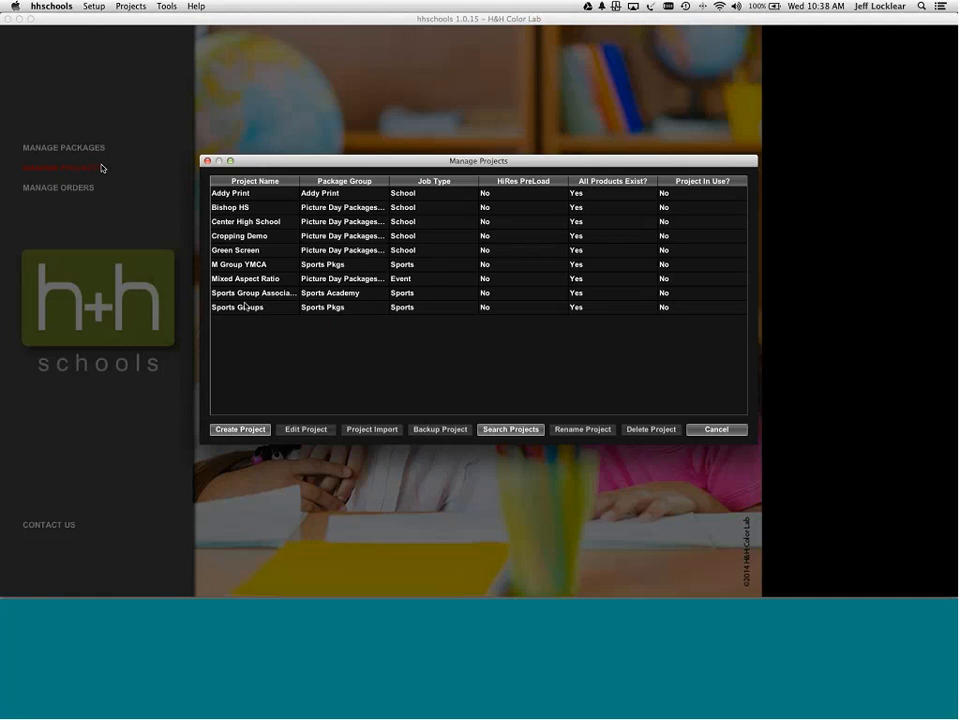
click(247, 293)
click(247, 295)
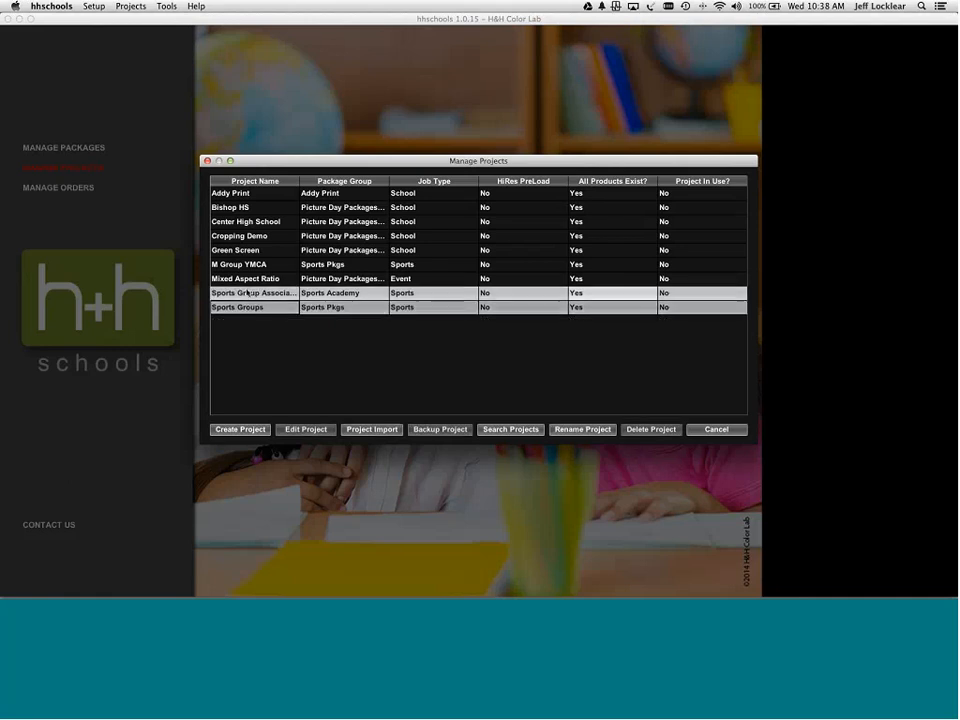
double_click(247, 293)
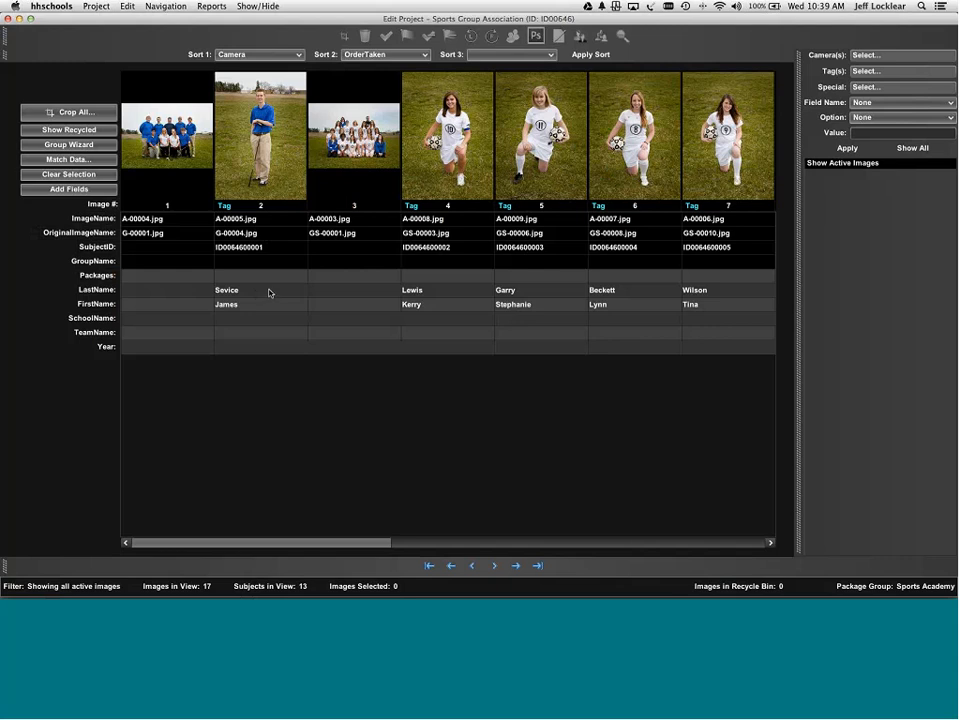
- Assign images 1–2 to the Golf group and images 3–7 to Soccer
click(168, 154)
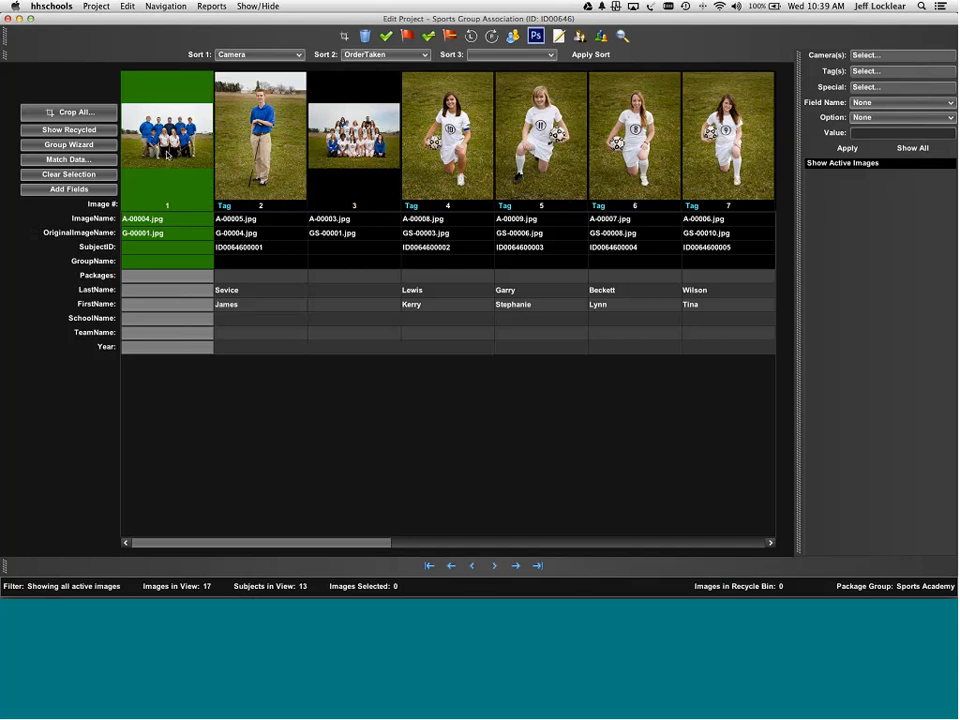
shift+click(272, 152)
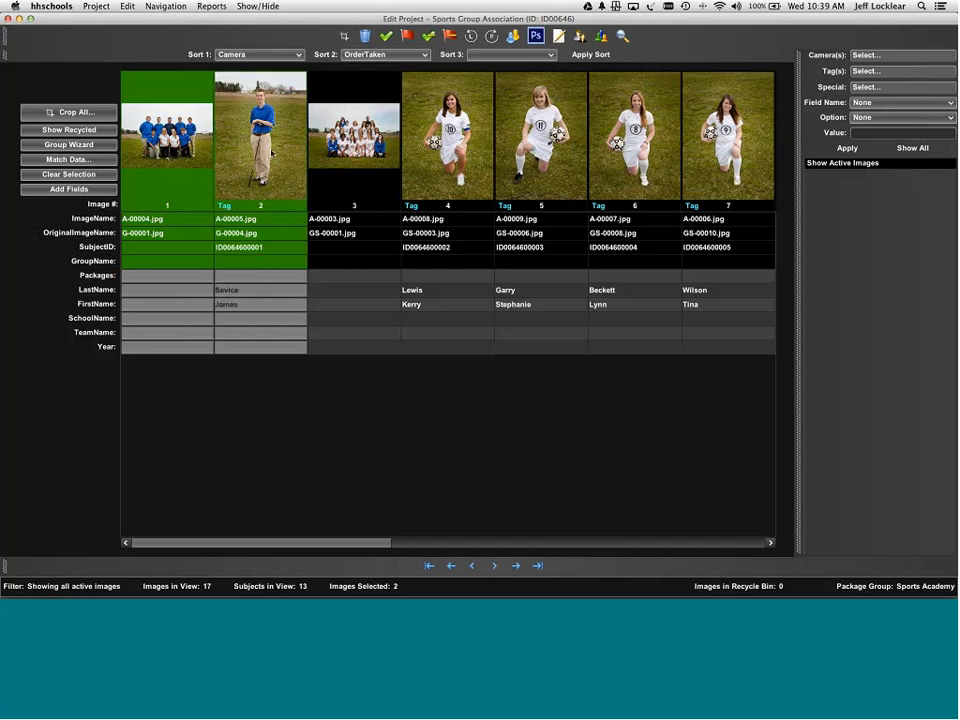
right_click(272, 152)
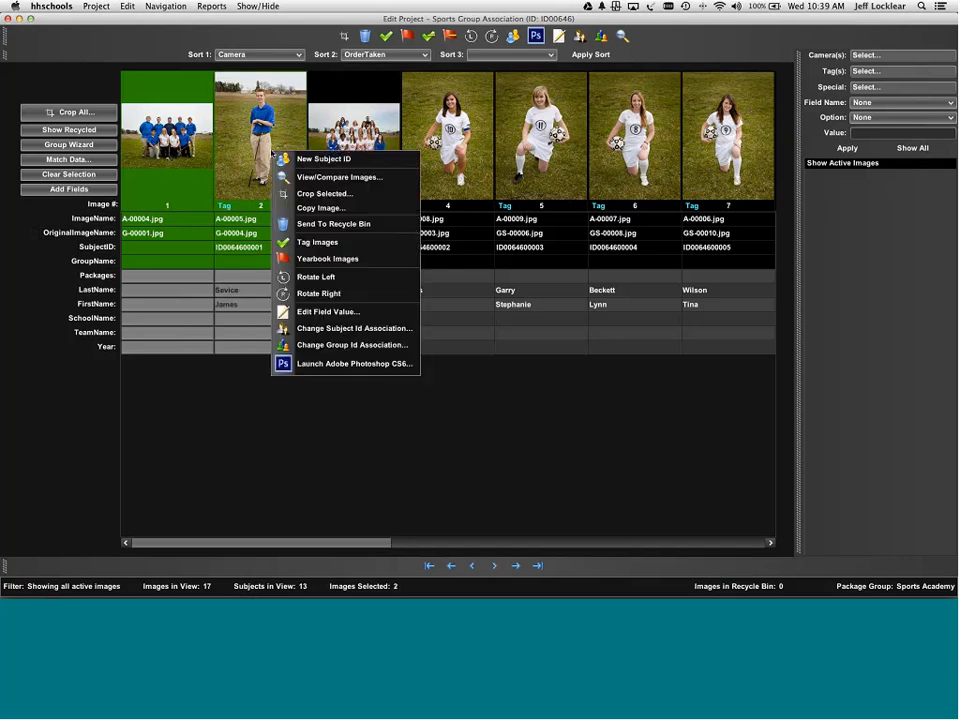
click(341, 345)
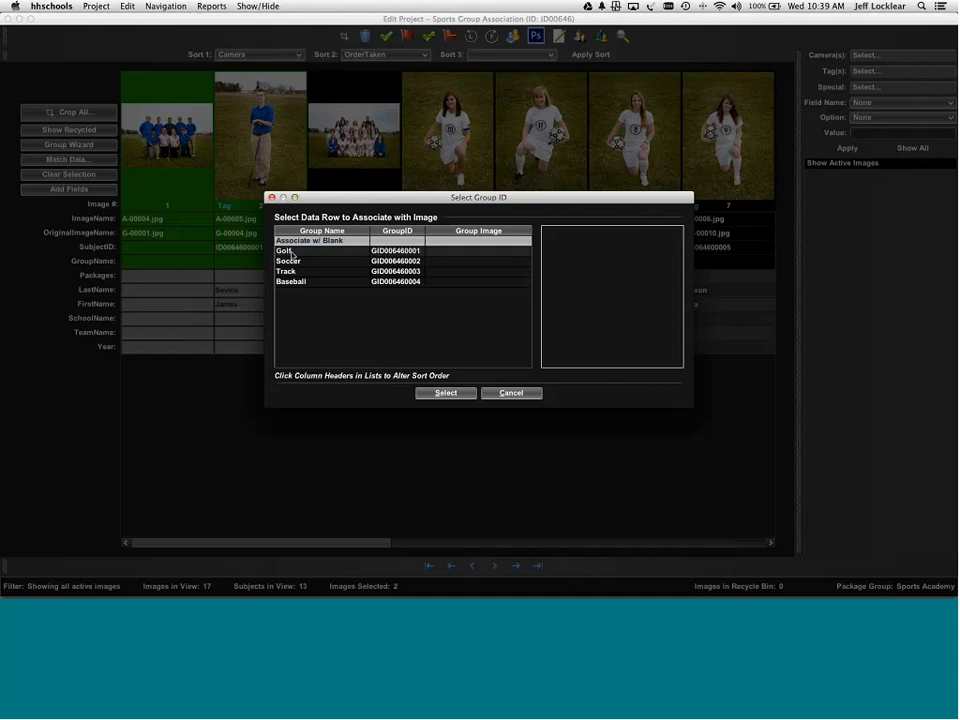
double_click(292, 252)
click(376, 157)
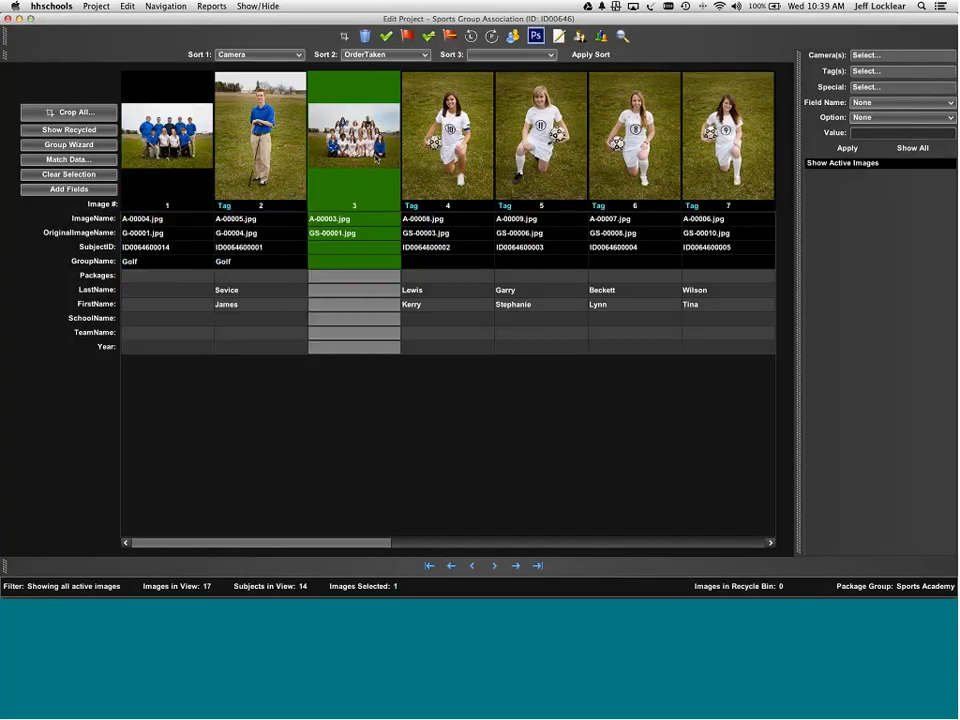
shift+click(707, 157)
right_click(707, 157)
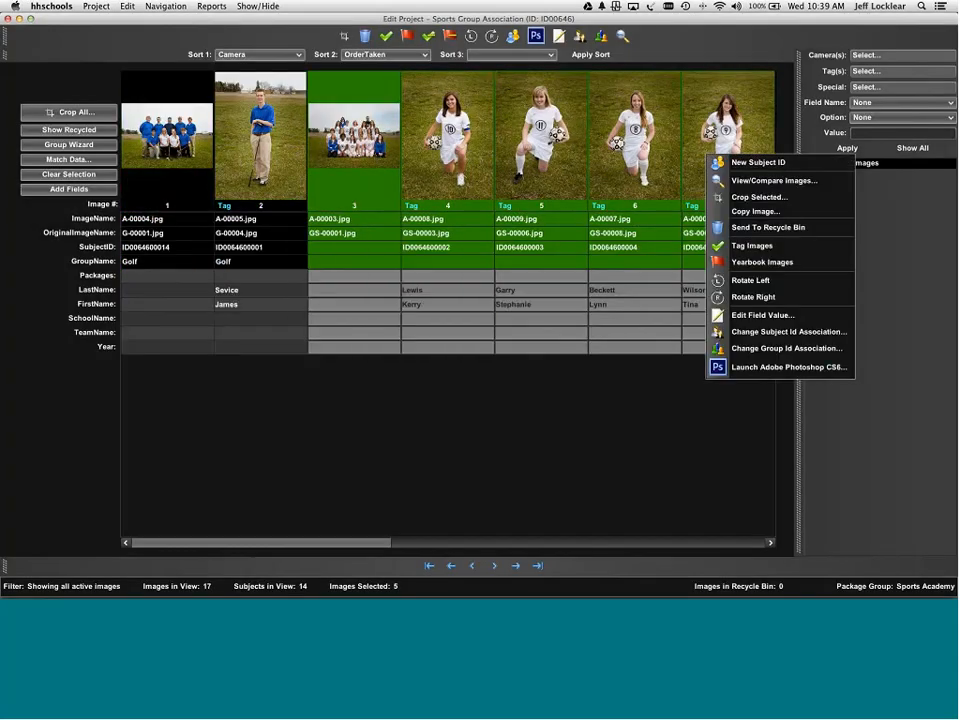
click(760, 348)
click(314, 261)
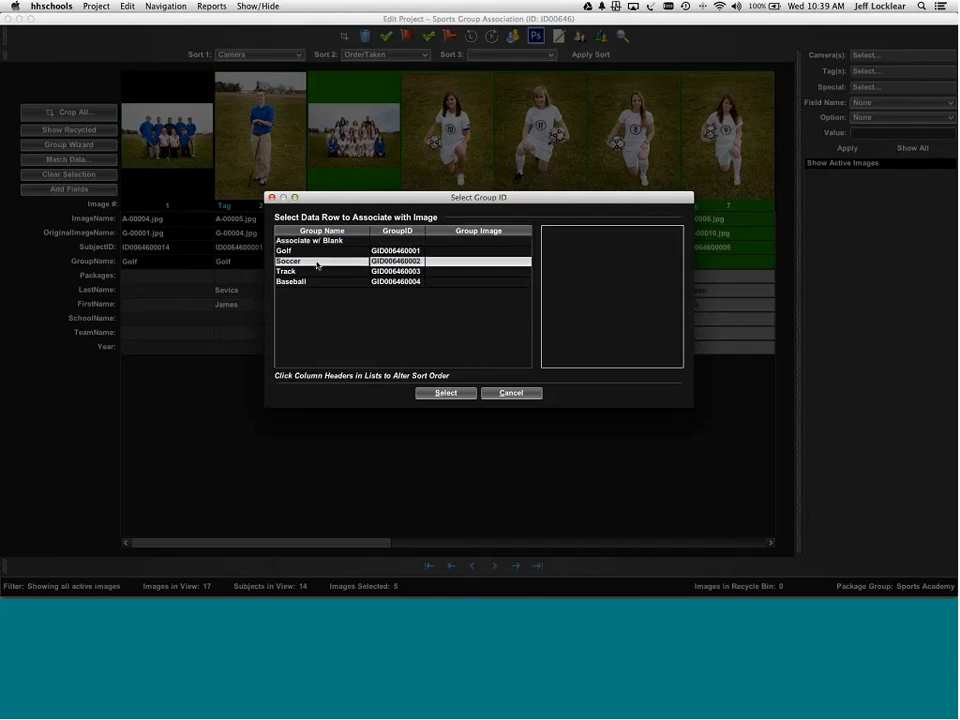
double_click(314, 261)
- Assign images 8–12 to the Track group and images 13–17 to Baseball
drag(362, 546, 590, 546)
click(230, 150)
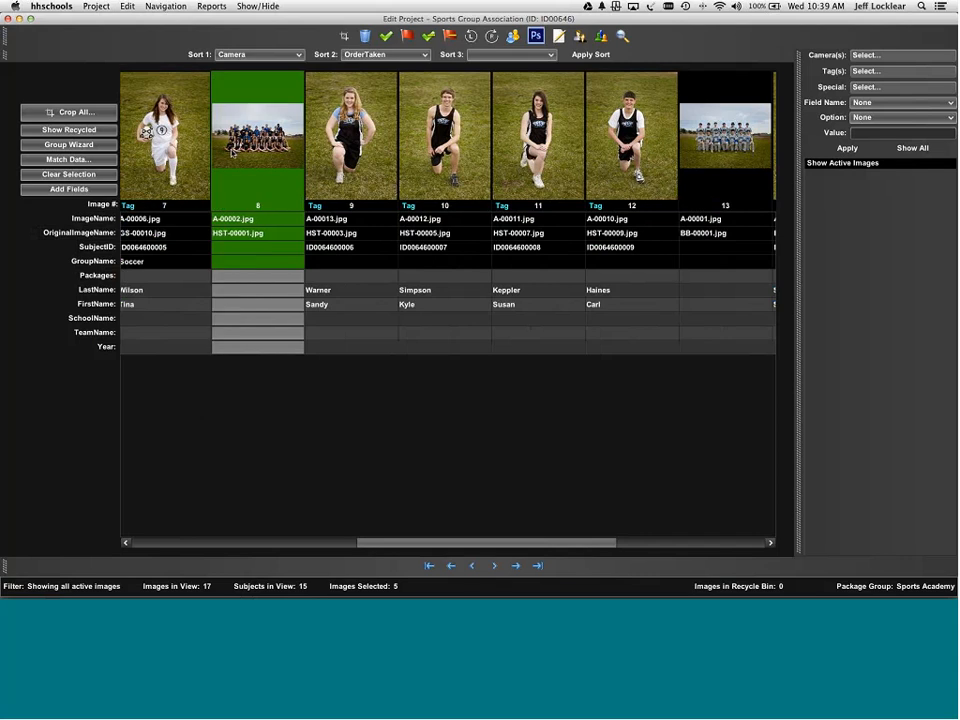
shift+click(630, 165)
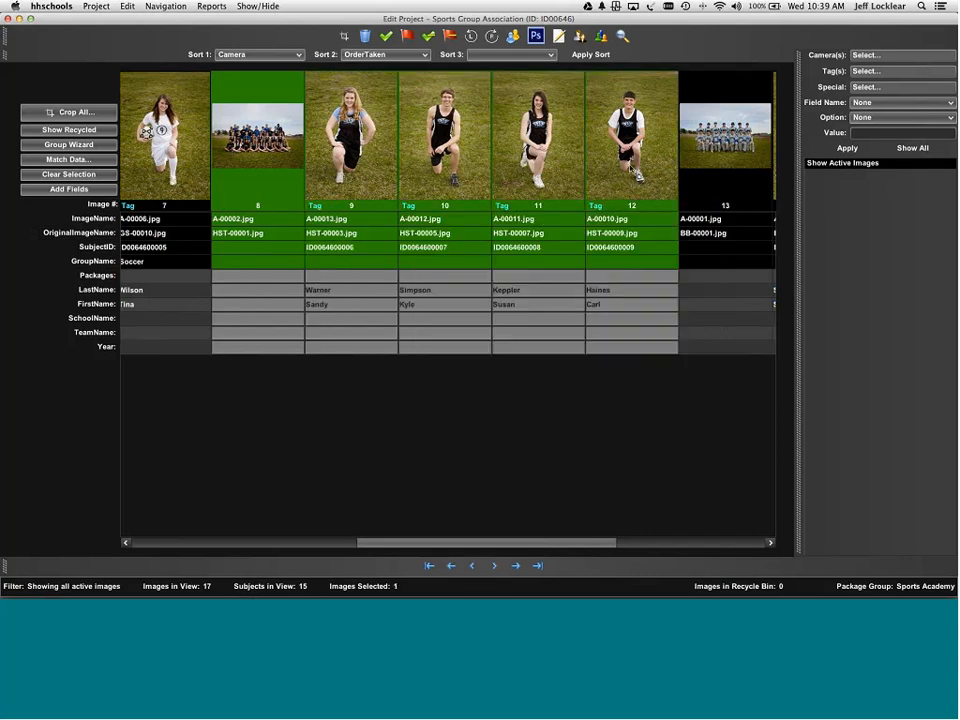
right_click(632, 166)
click(700, 359)
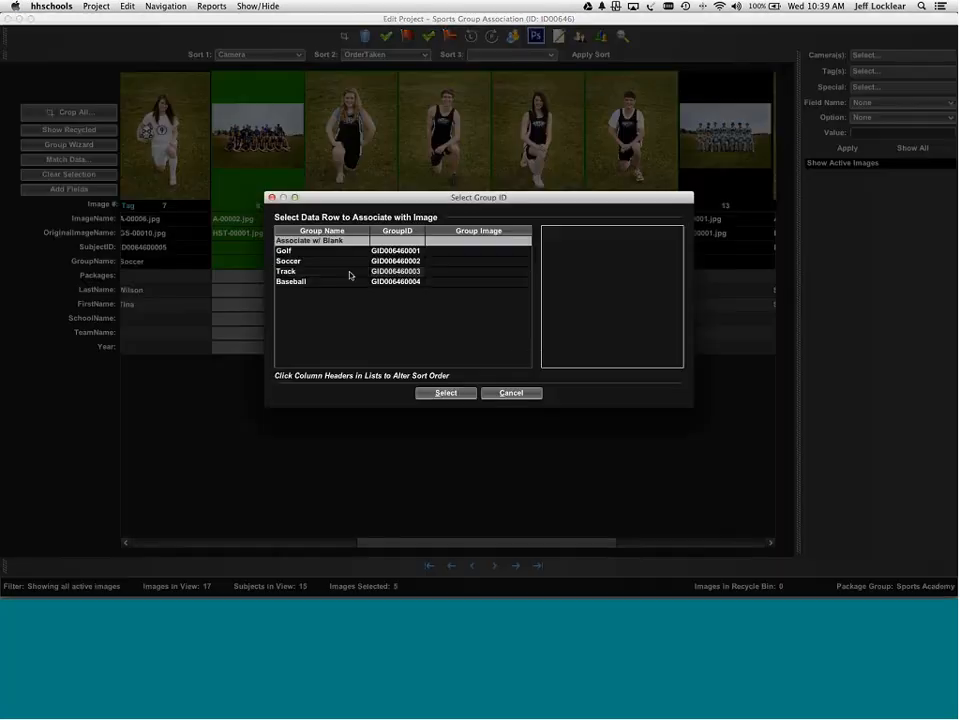
double_click(306, 274)
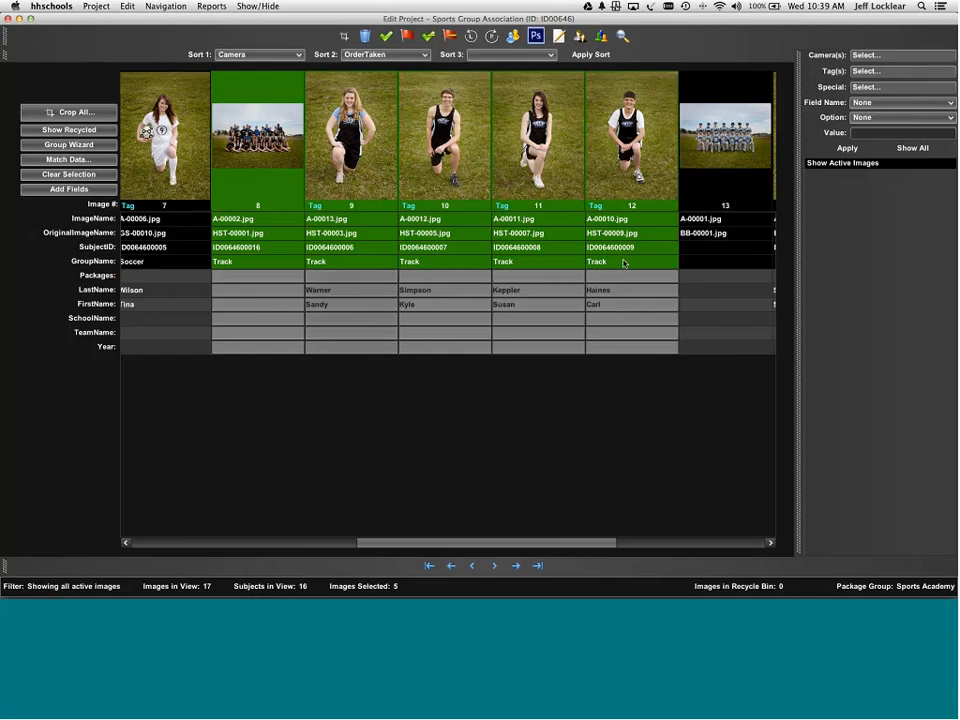
click(738, 153)
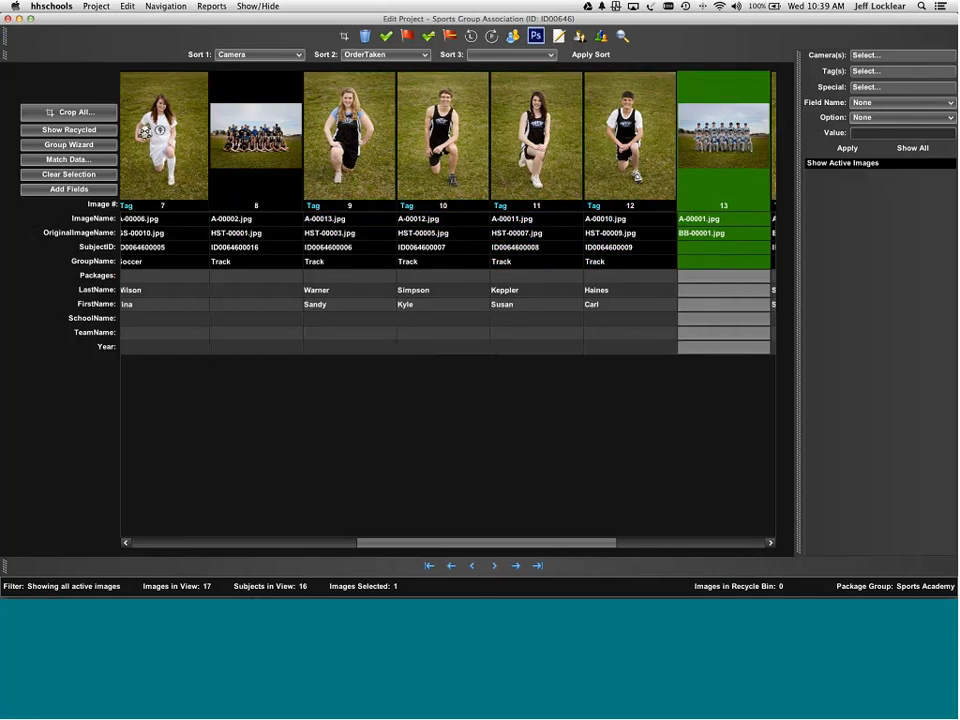
scroll(561, 548, right, 5)
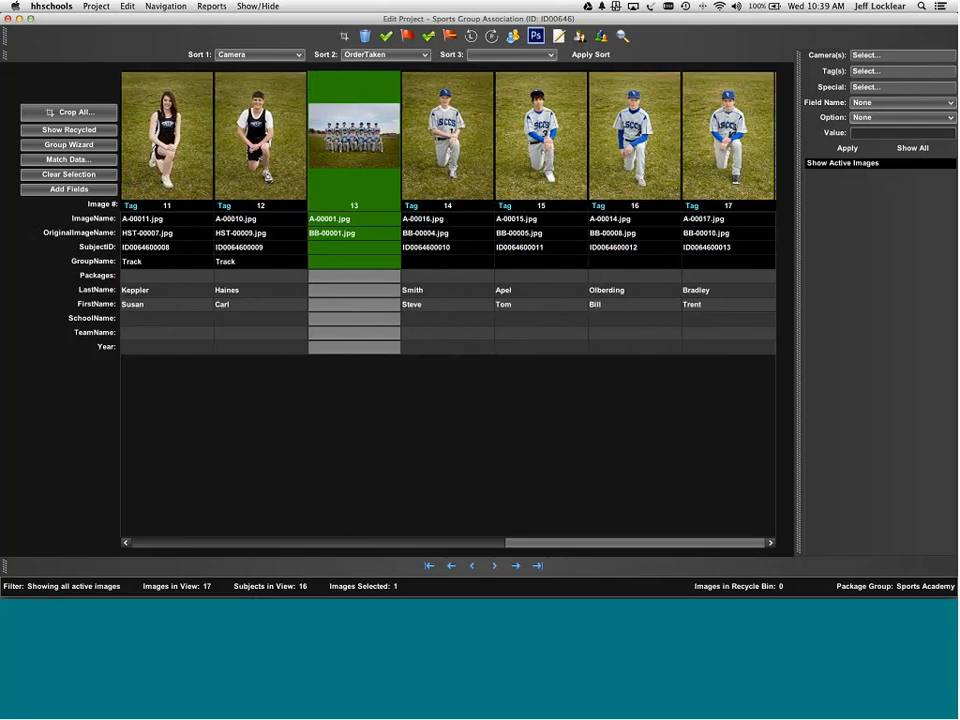
shift+click(712, 256)
right_click(729, 176)
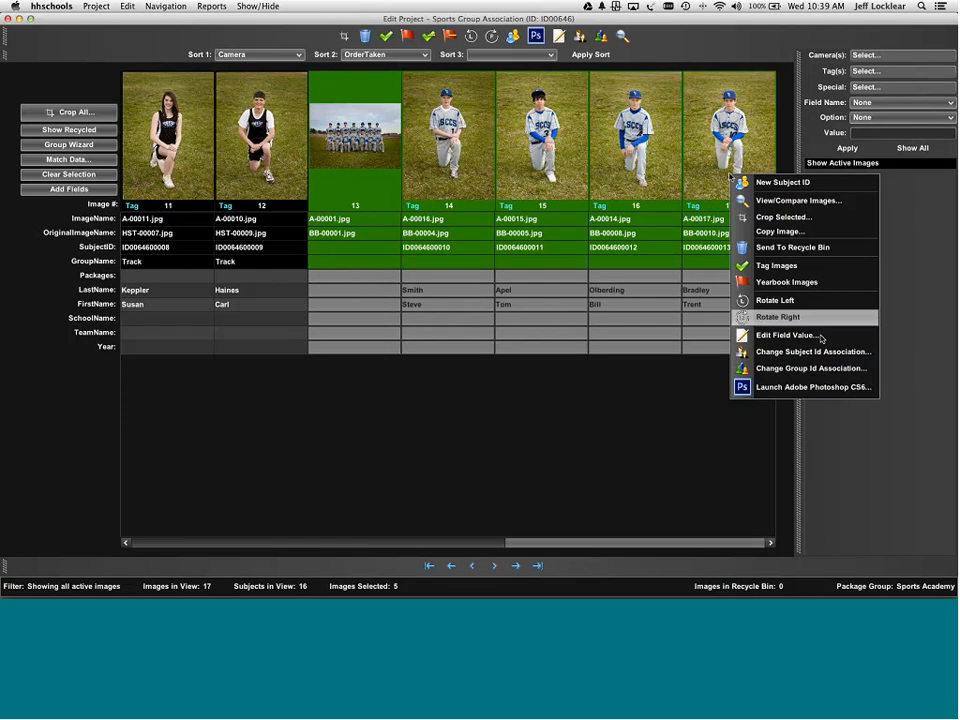
click(812, 368)
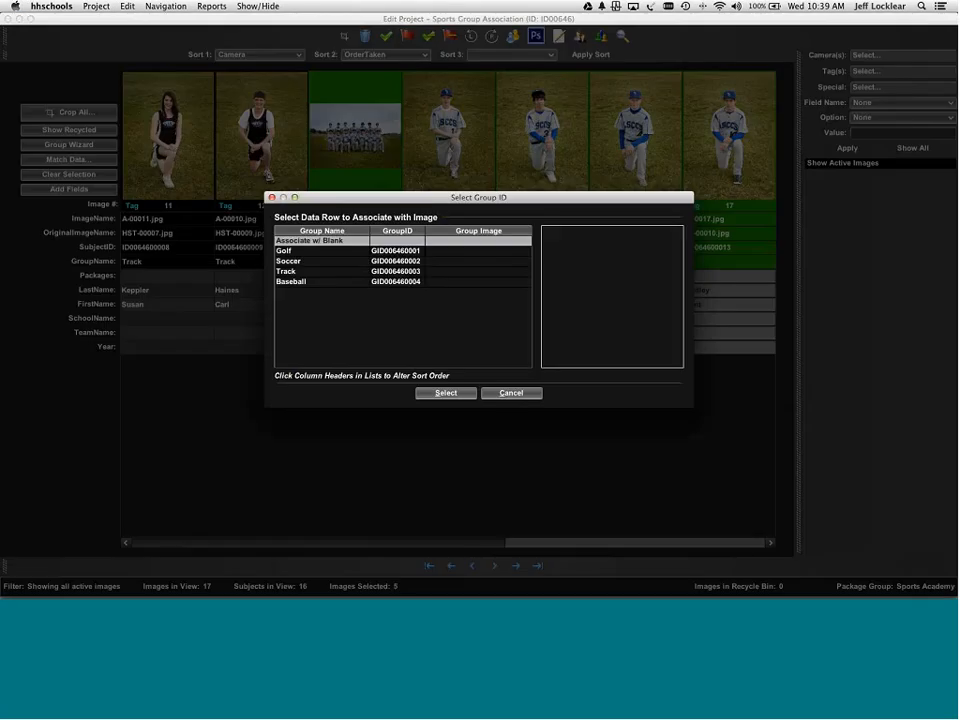
double_click(306, 281)
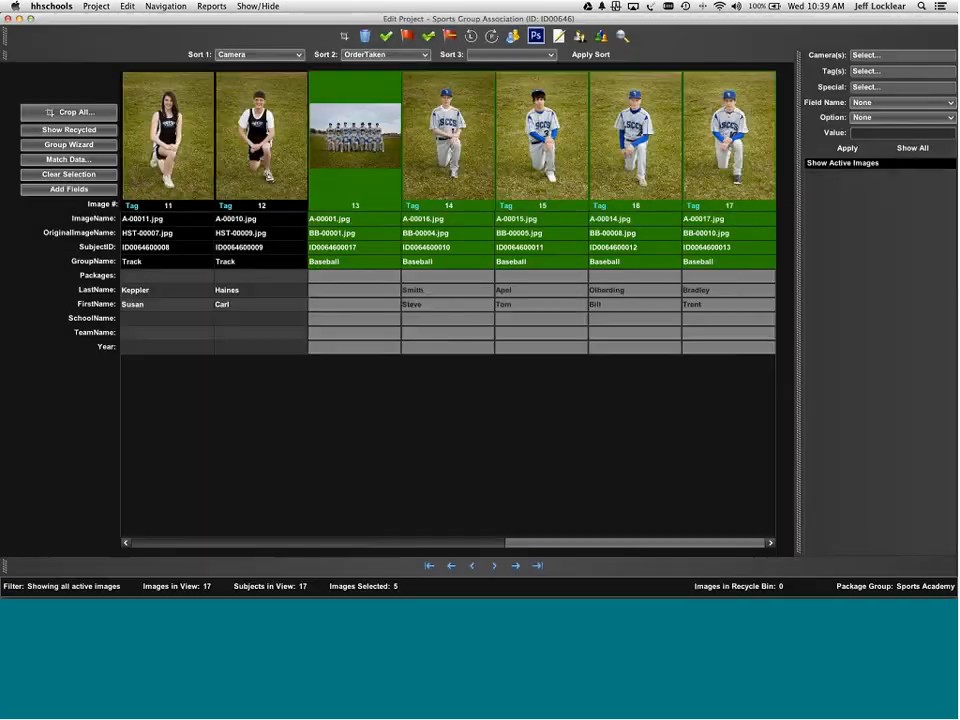
key(ctrl+Left)
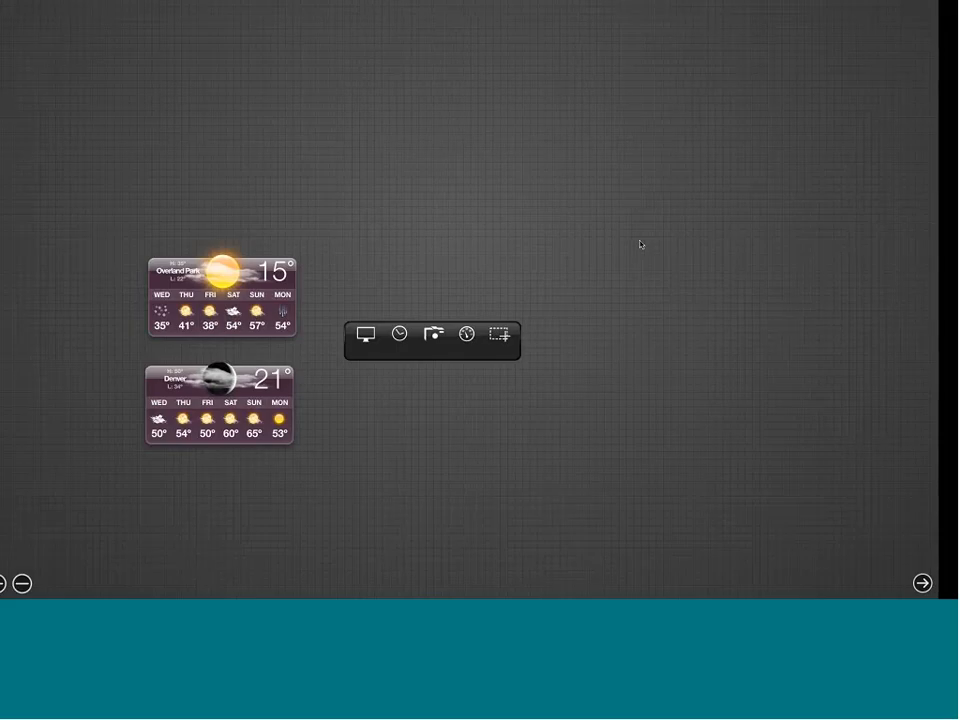
- Hide the dashboard, scroll the grid back to the start, and open Group Wizard on Golf
key(ctrl+Right)
key(ctrl+Right)
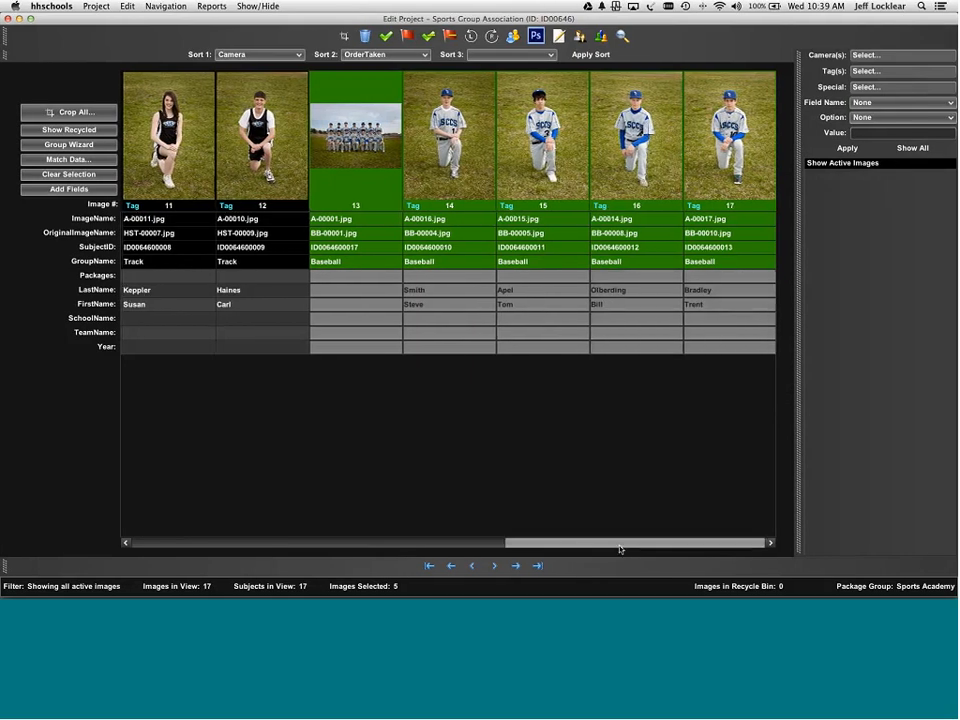
drag(619, 549, 225, 531)
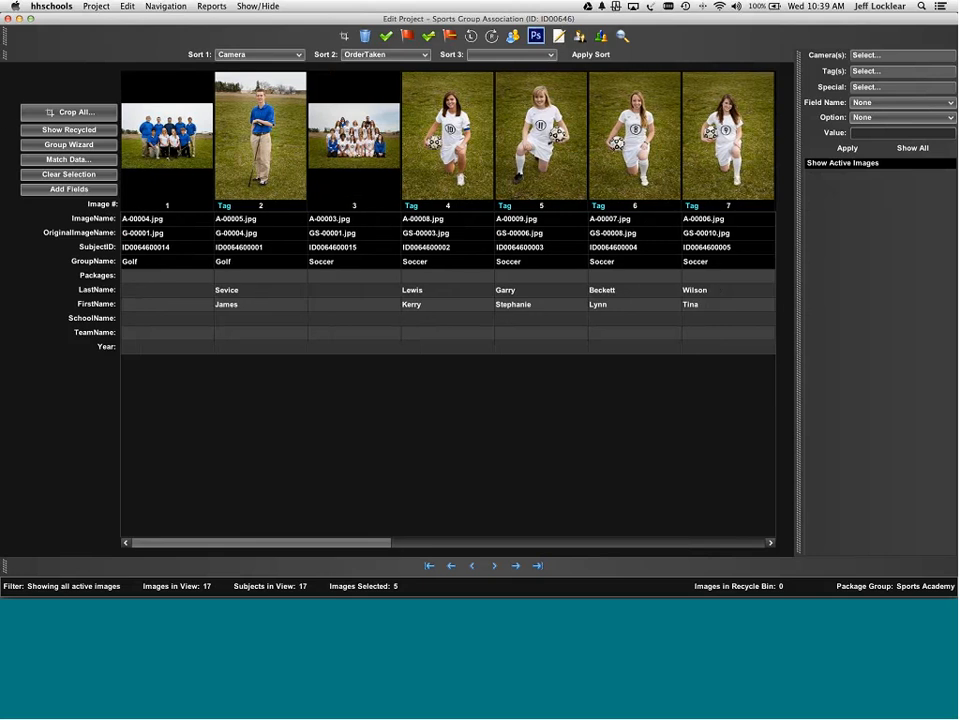
click(73, 146)
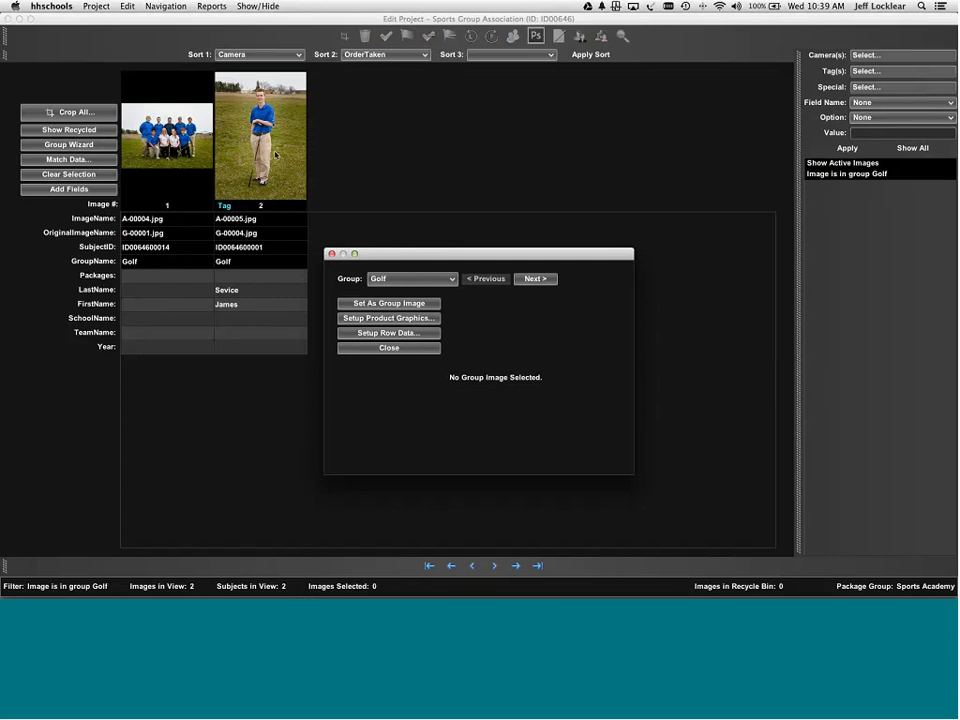
- Make the golf and soccer team photos the group images for Golf and Soccer
click(399, 279)
click(165, 129)
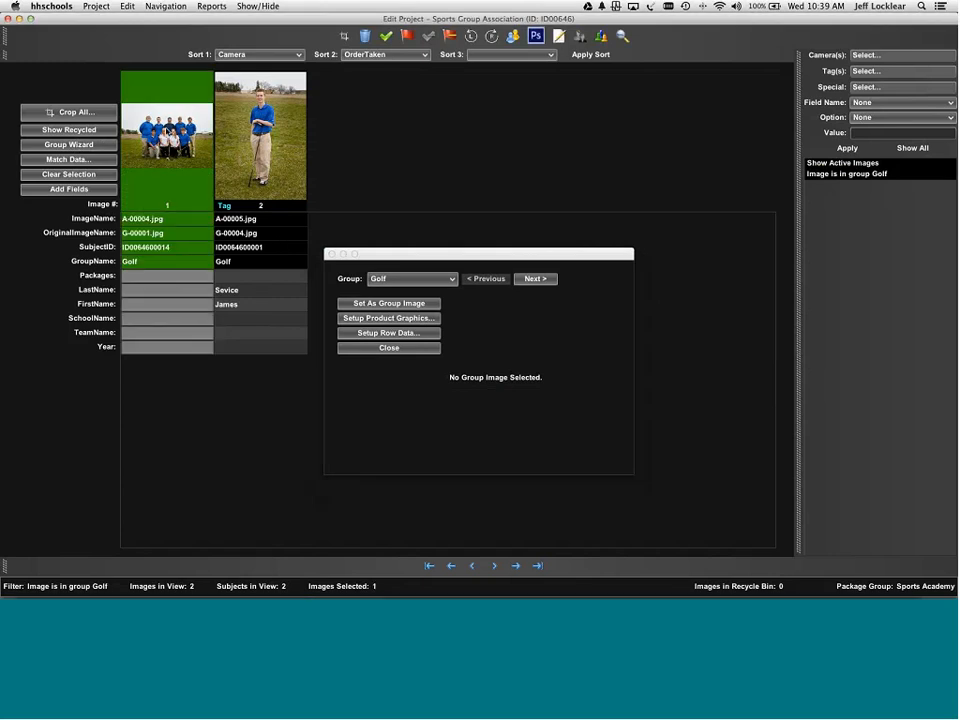
click(408, 304)
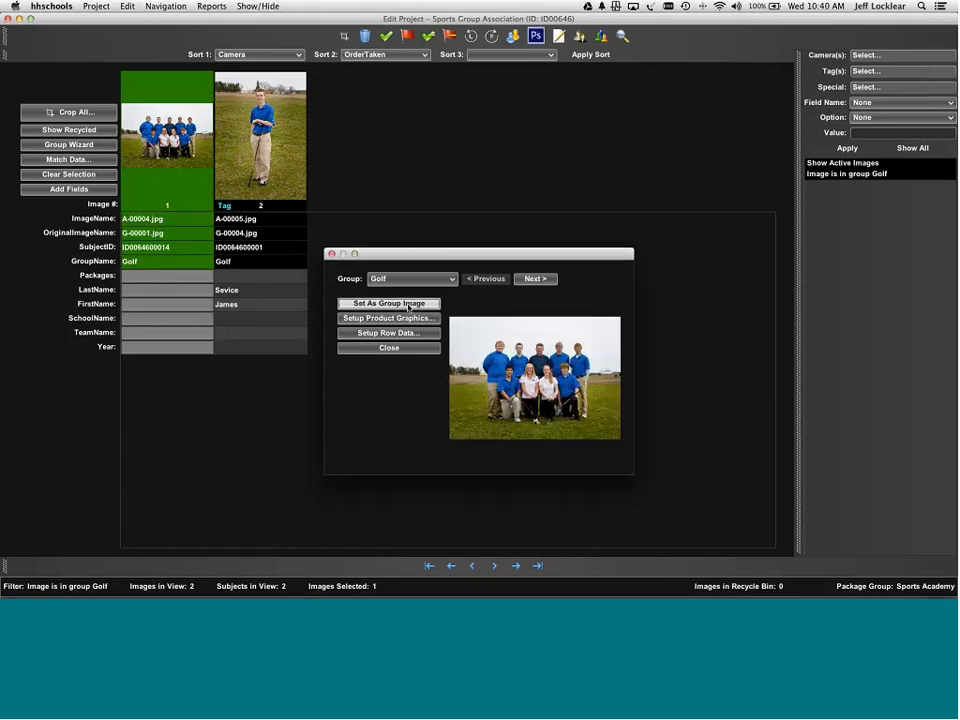
click(529, 280)
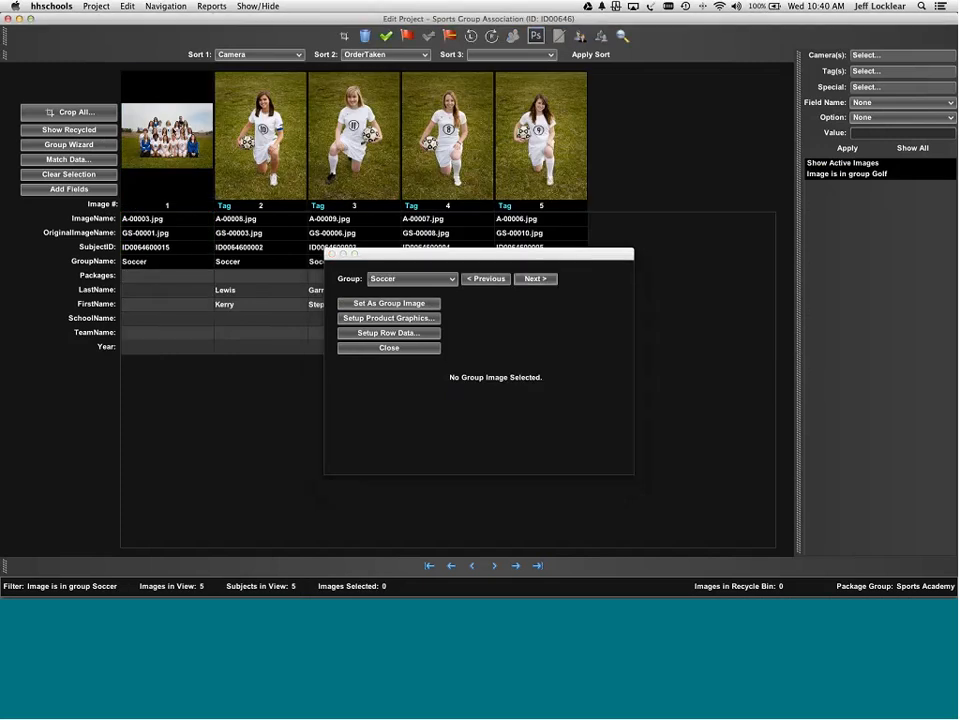
click(407, 302)
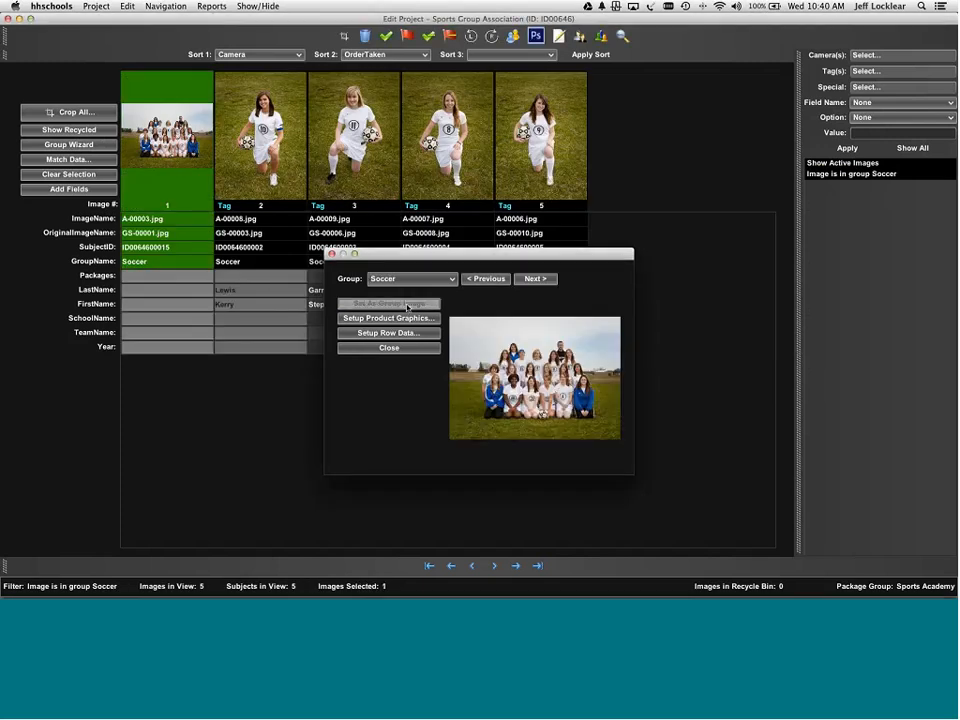
- Set the track and baseball team photos as the Track and Baseball group images
click(537, 279)
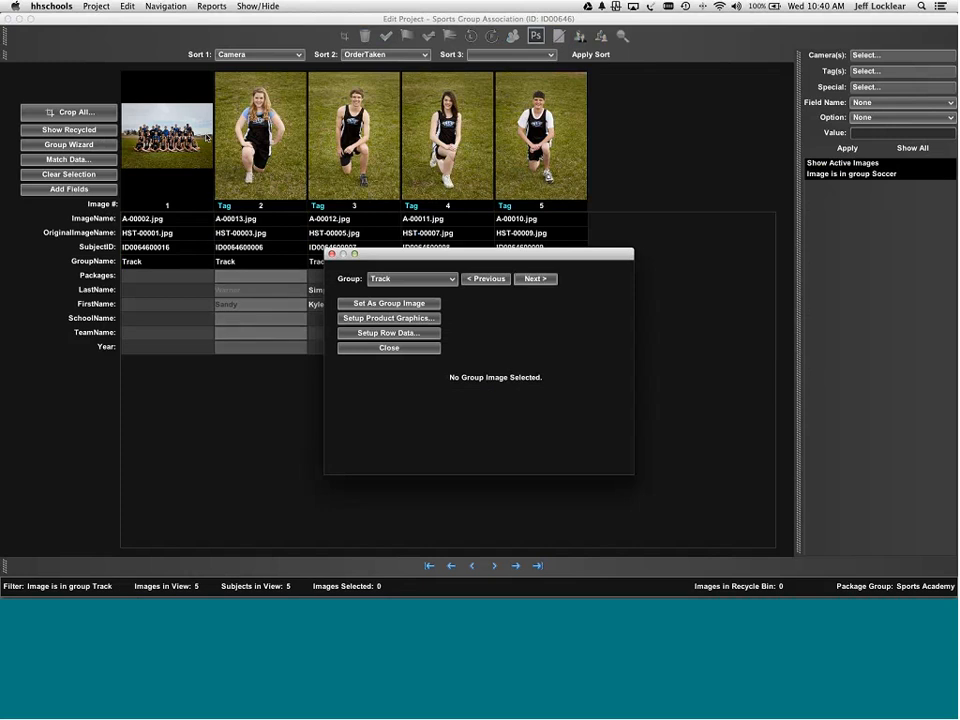
click(536, 279)
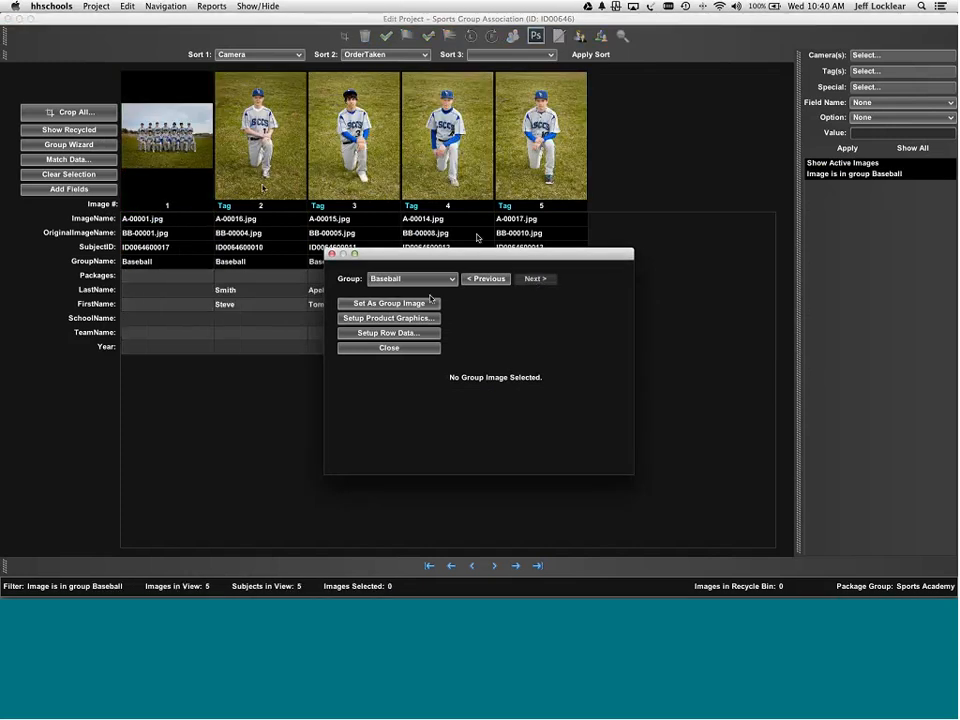
click(488, 279)
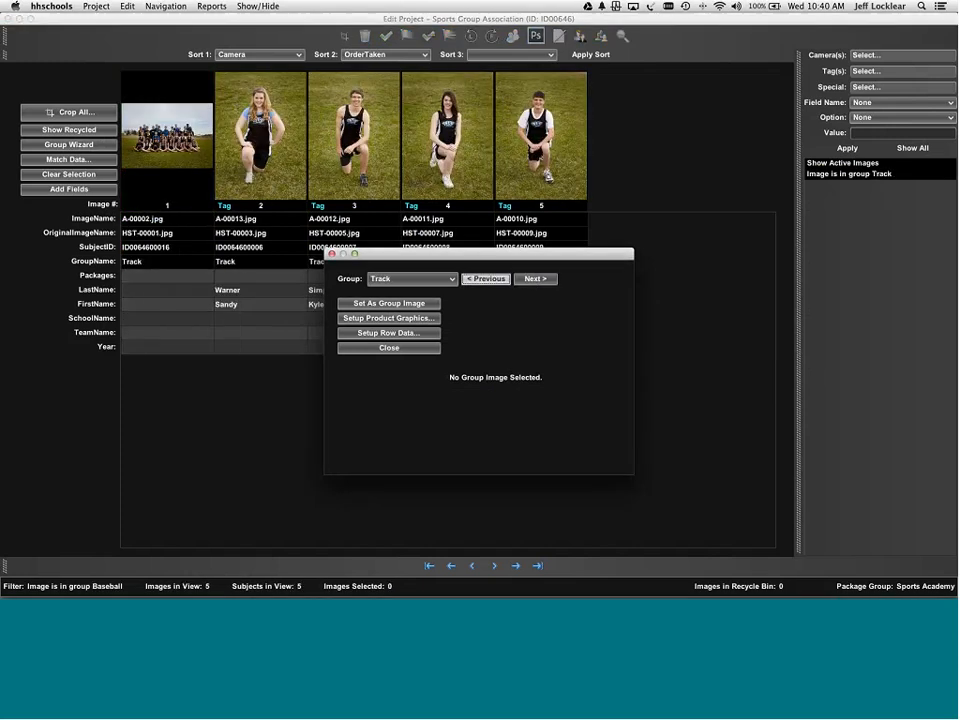
click(389, 303)
click(536, 279)
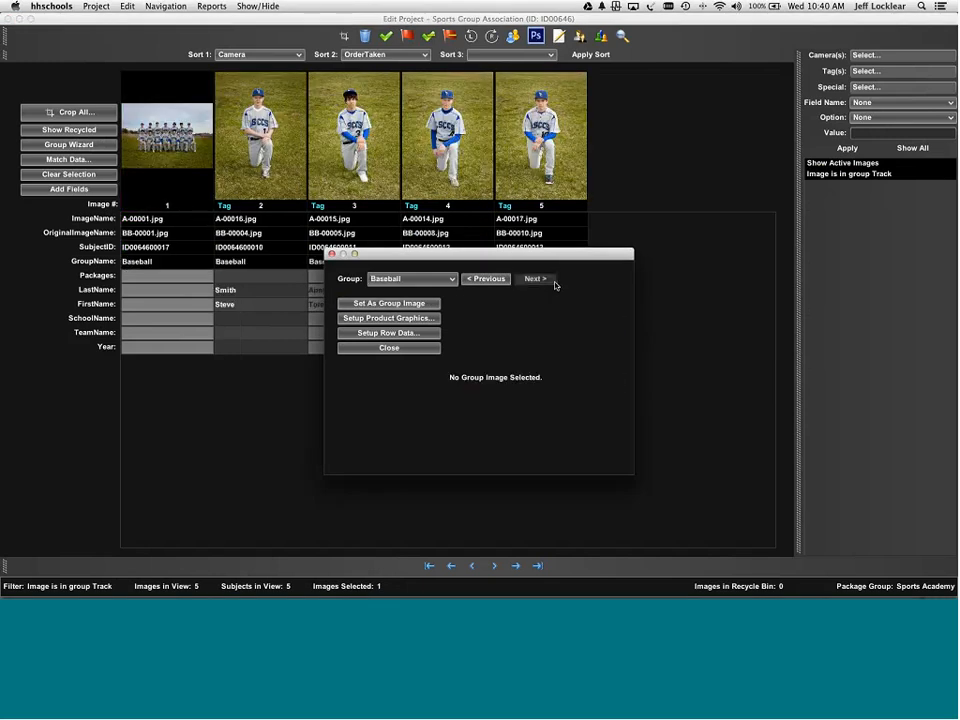
click(389, 303)
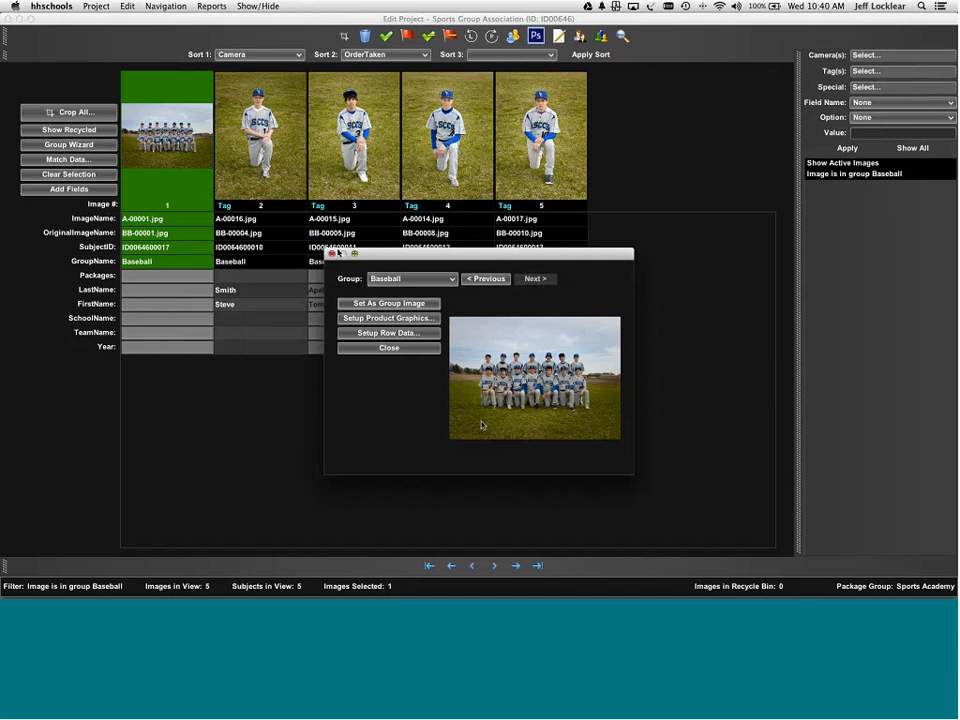
click(385, 332)
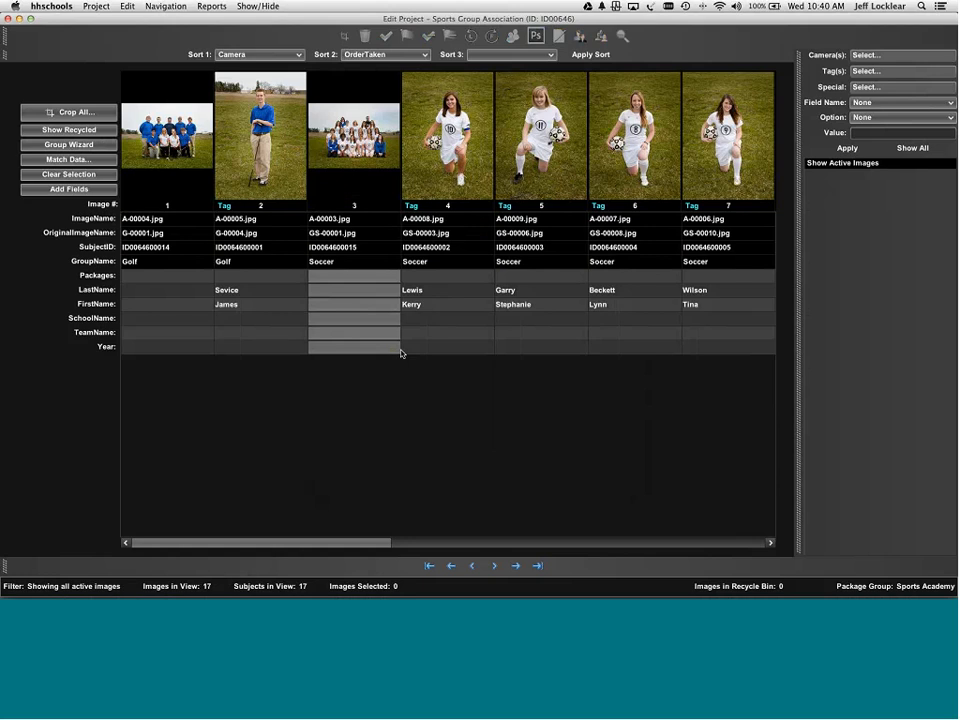
click(97, 7)
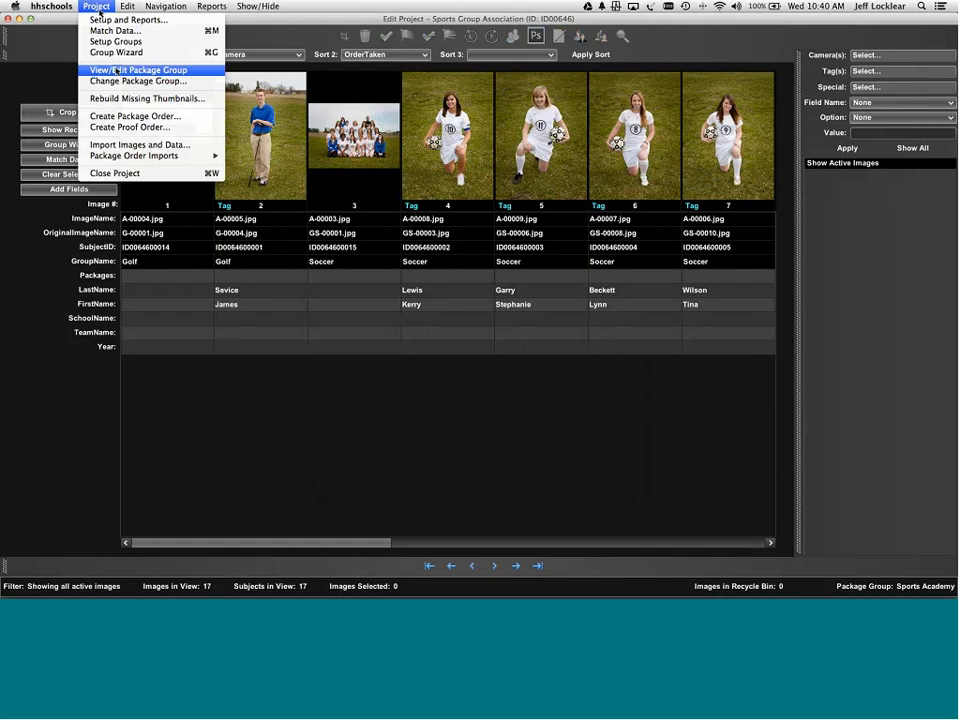
click(113, 69)
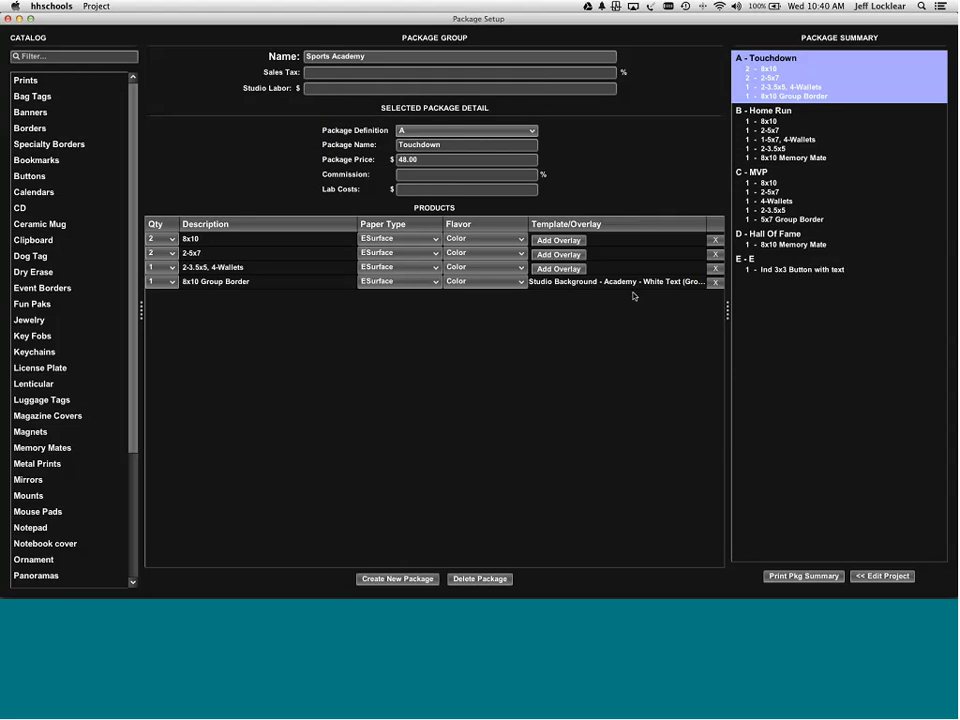
click(776, 257)
click(773, 242)
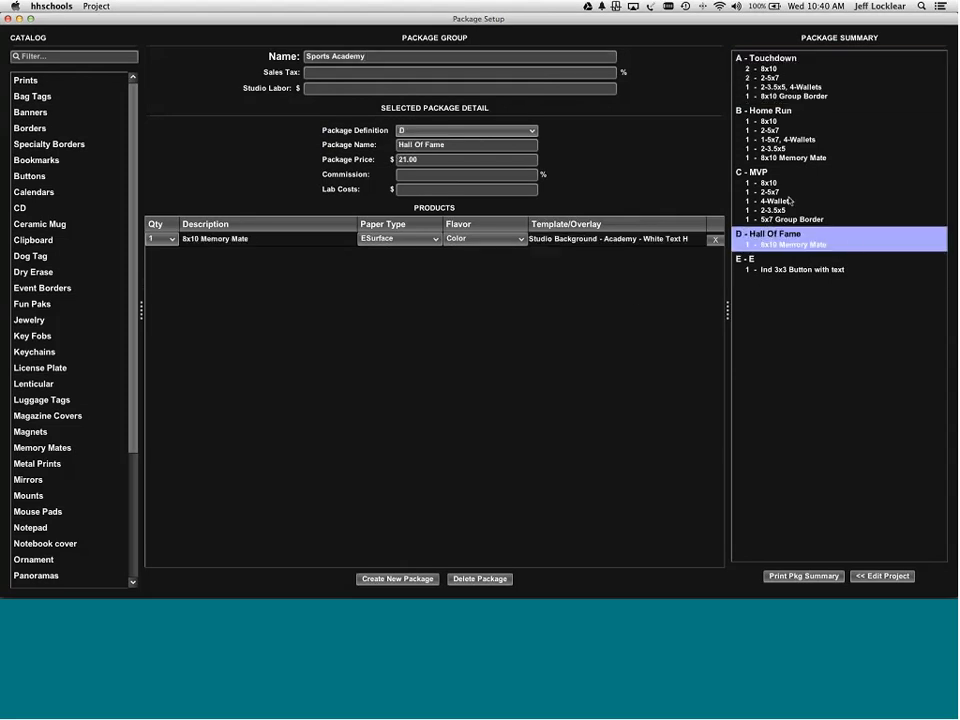
click(892, 576)
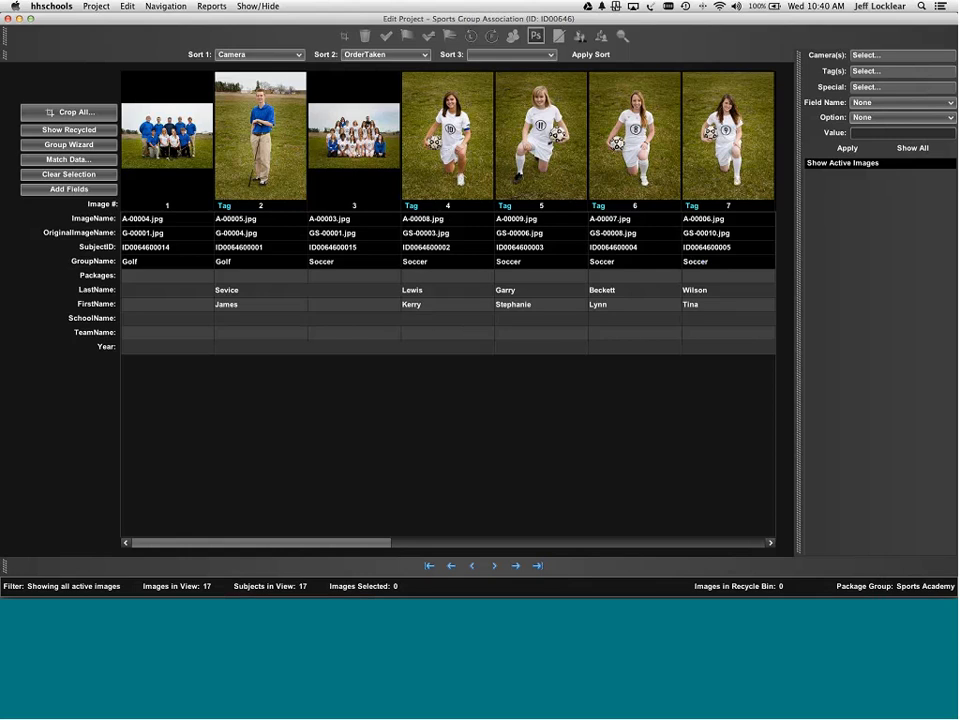
- Set Packages to ABCDE on all tagged images, then deselect and show all images again
click(883, 73)
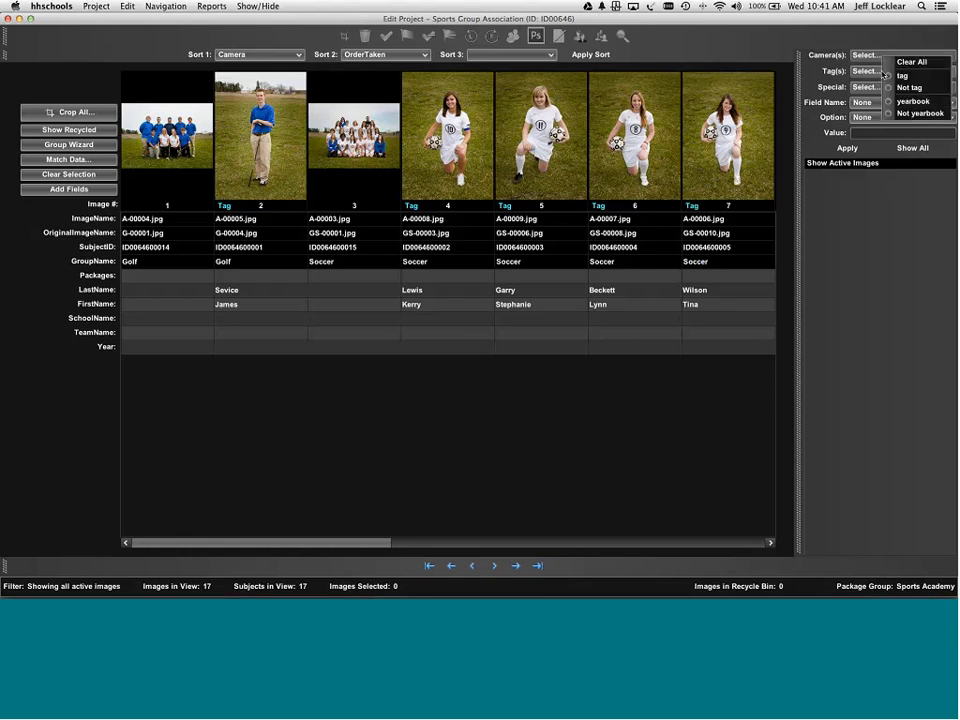
click(888, 76)
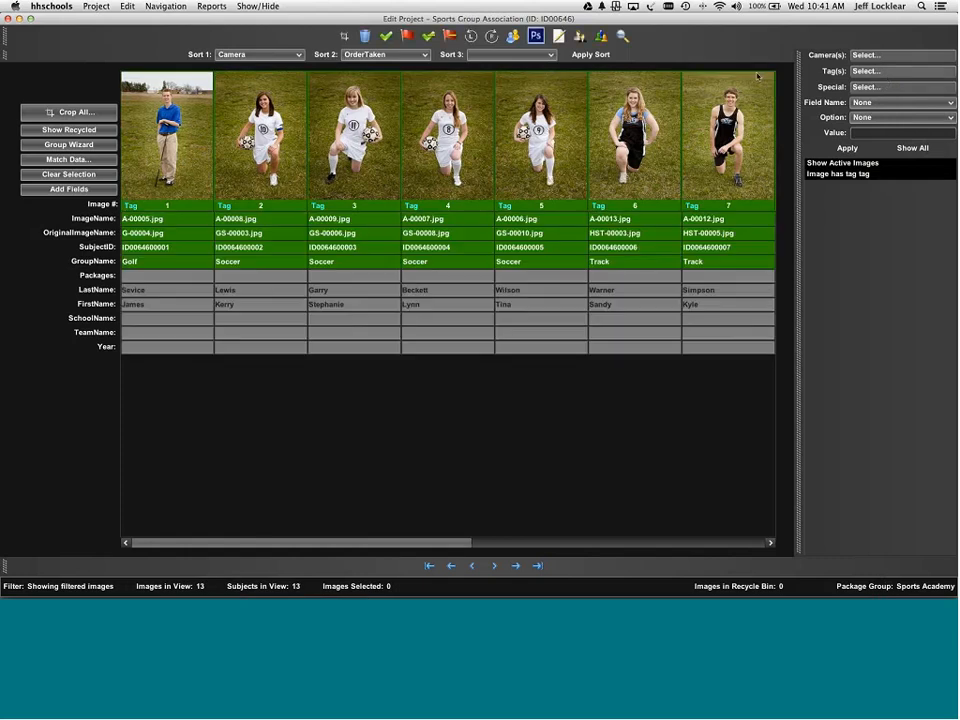
click(560, 37)
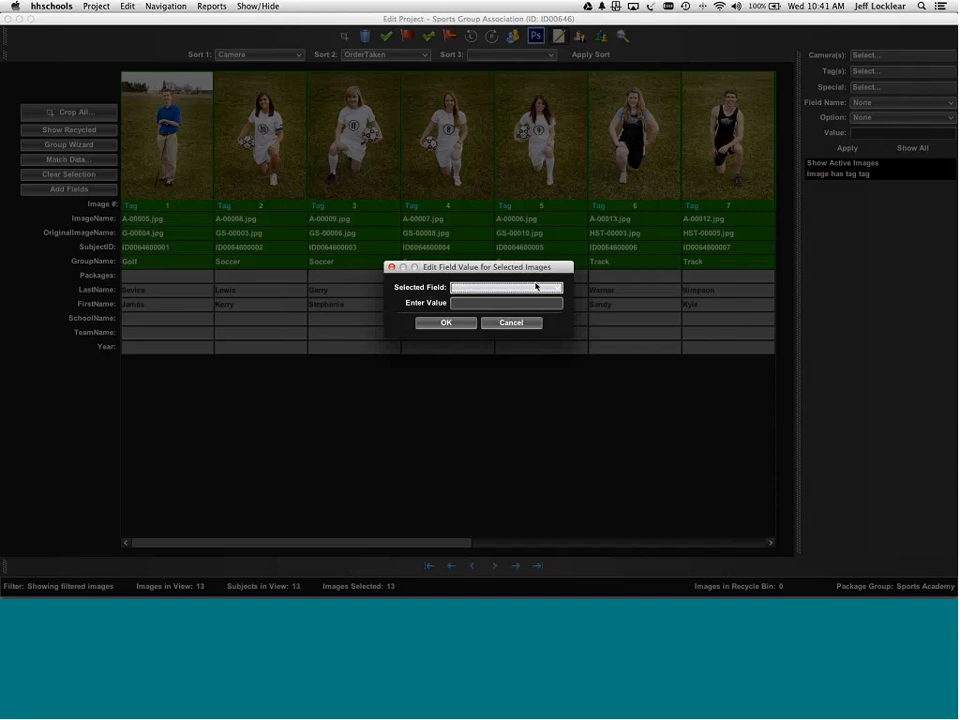
click(536, 287)
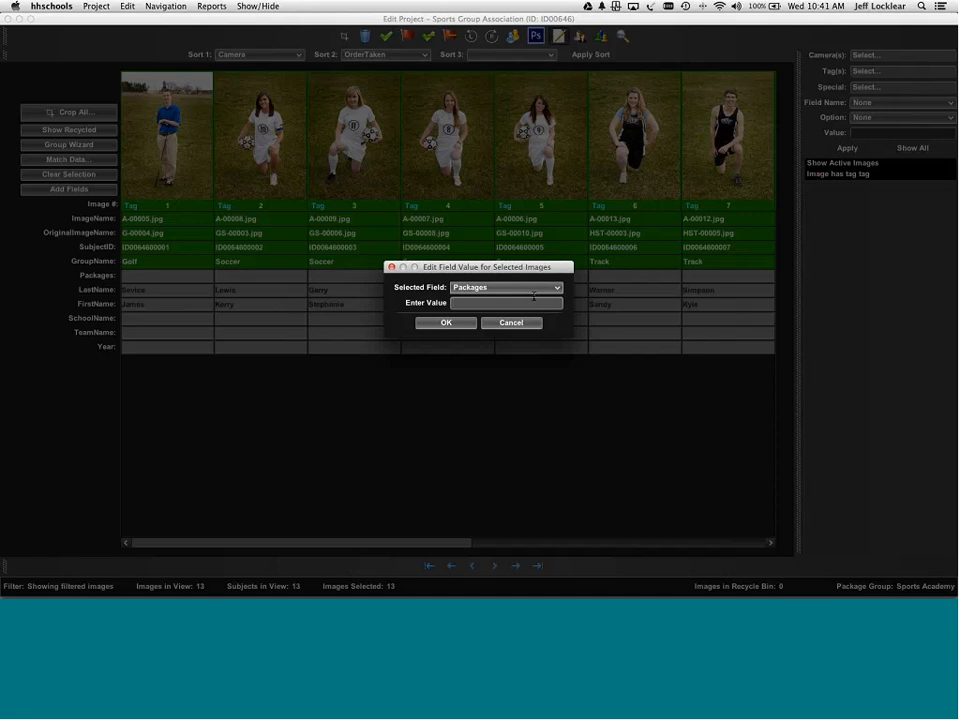
text(abcde)
click(458, 323)
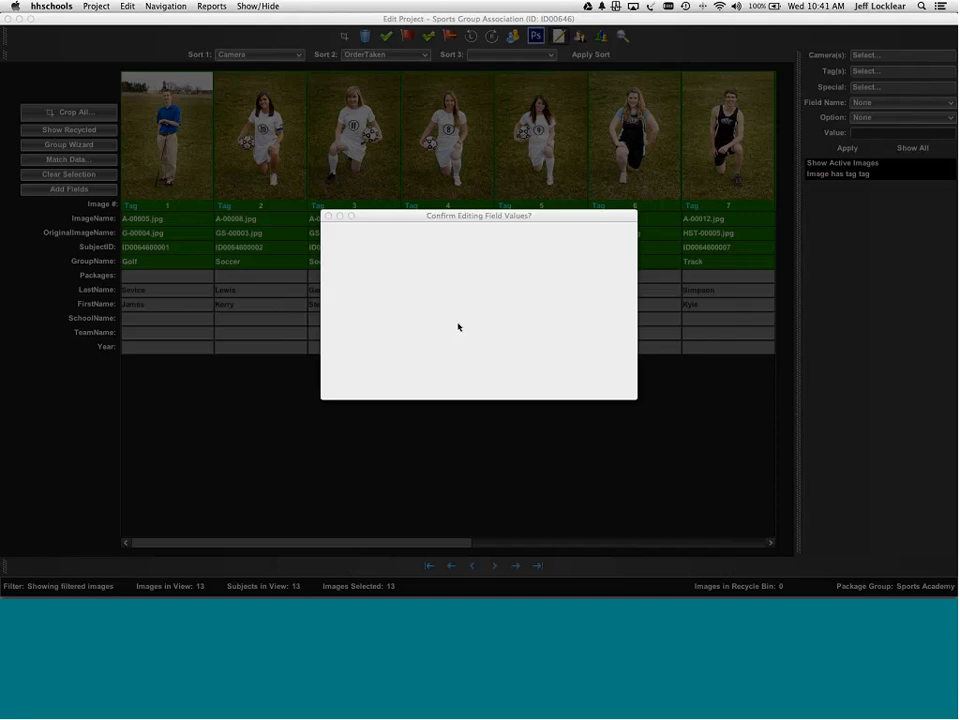
click(466, 387)
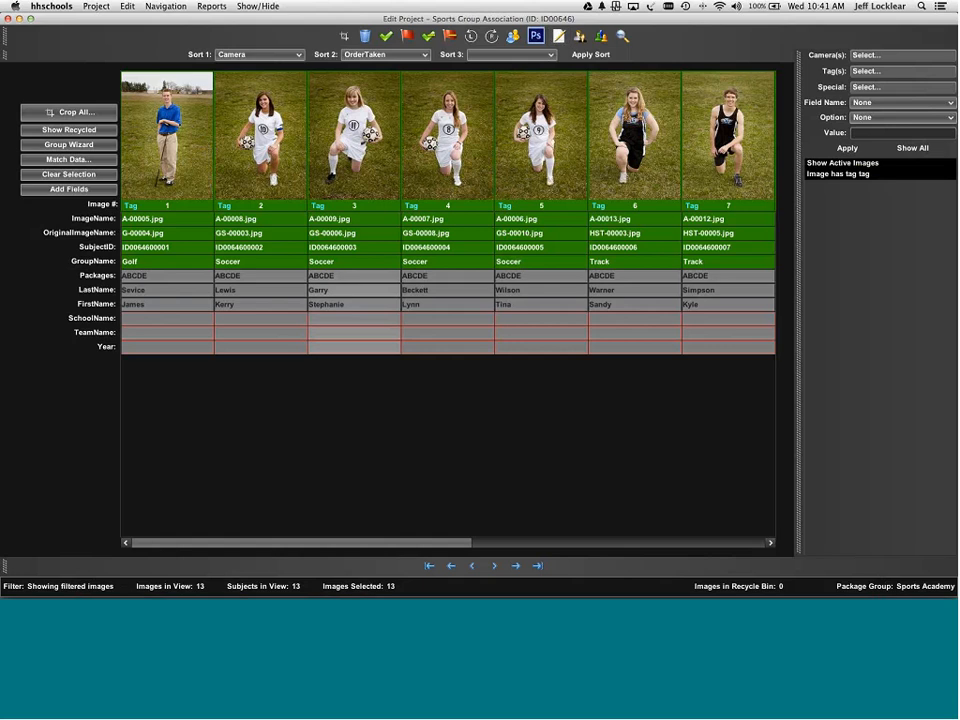
click(80, 178)
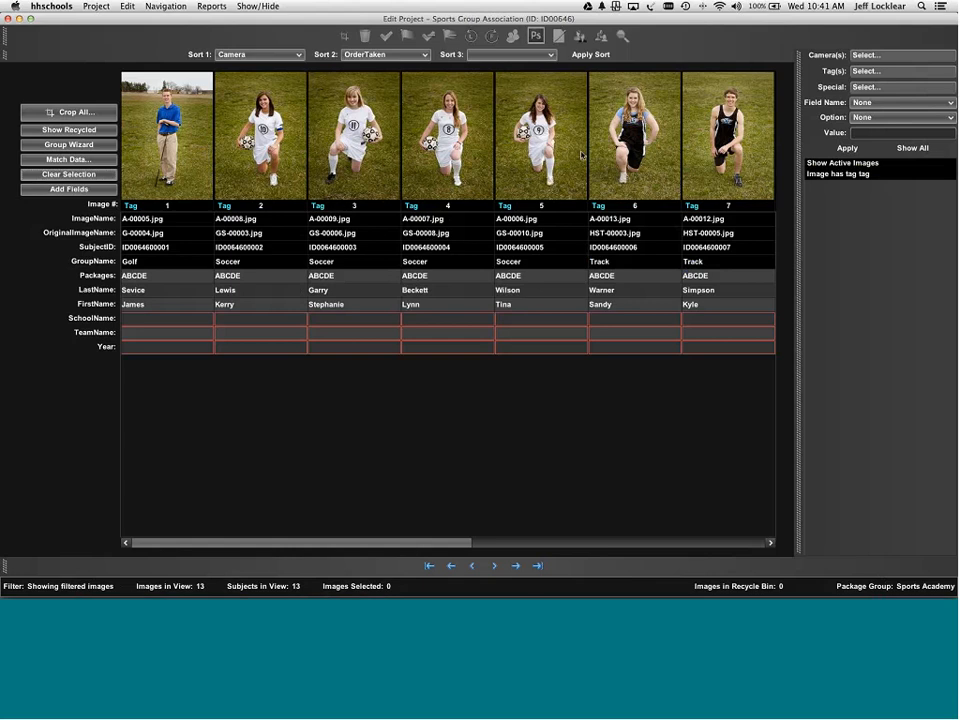
click(910, 148)
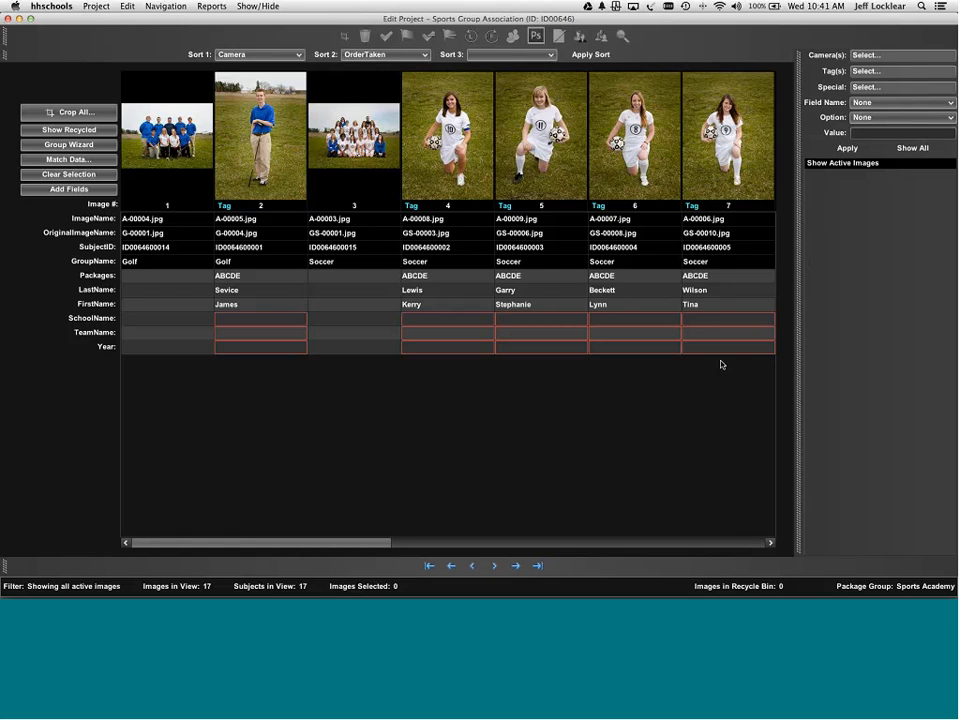
- Select all images and set their SchoolName field to SCA
key(super+a)
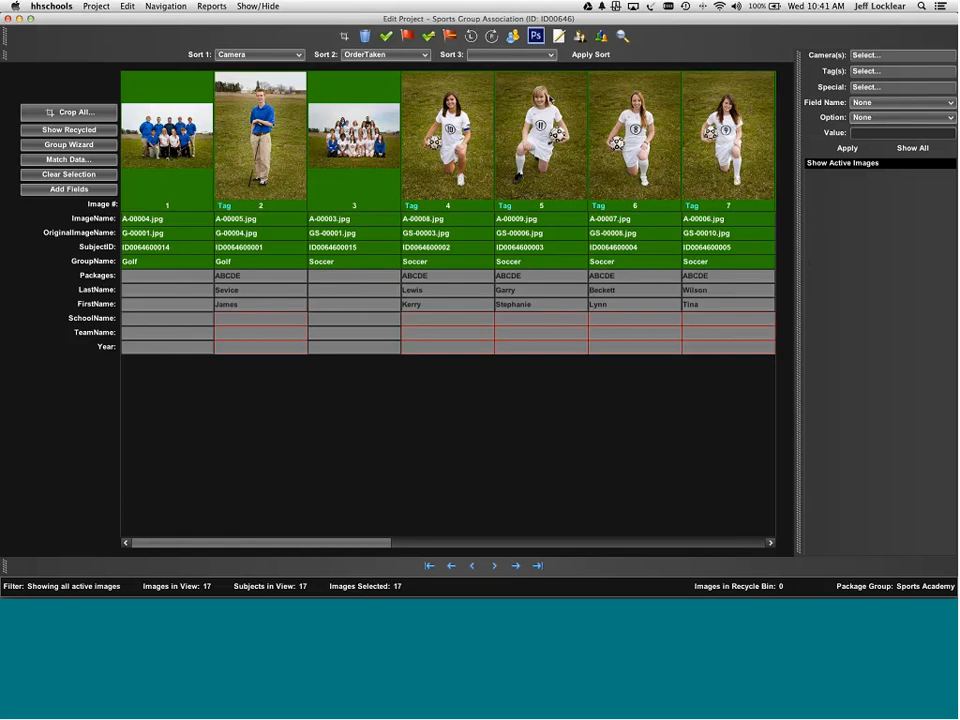
right_click(549, 95)
click(600, 255)
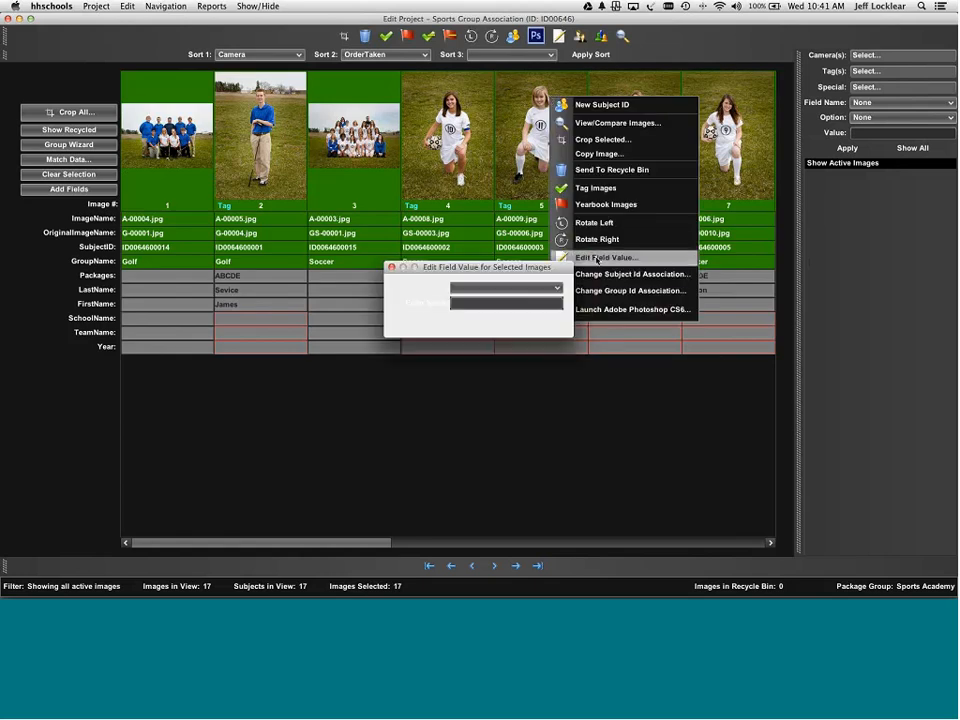
click(529, 290)
key(s)
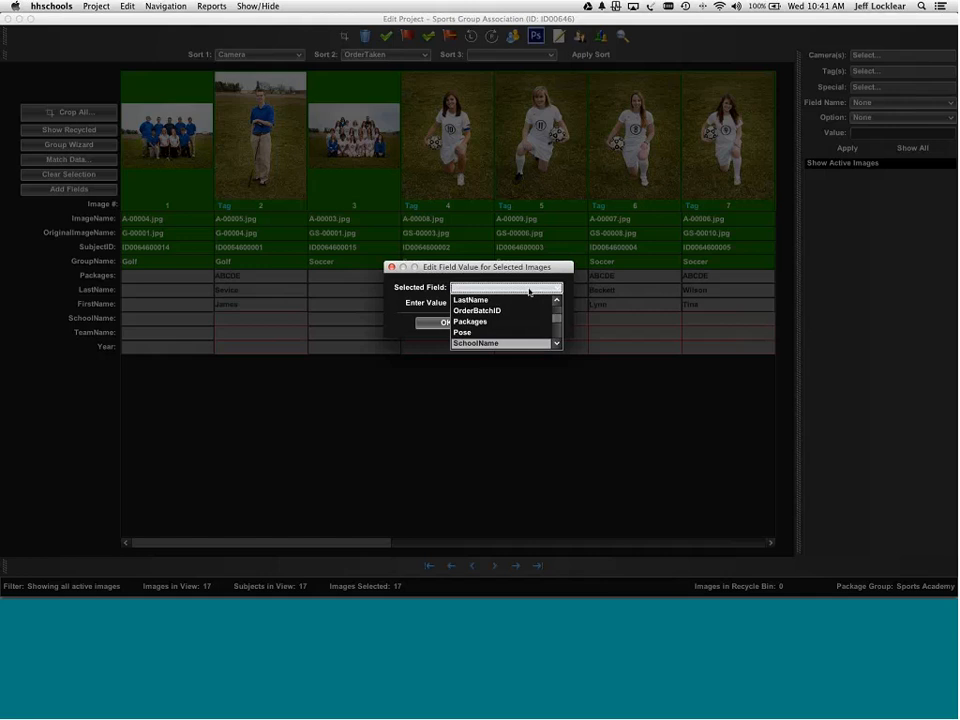
key(Return)
click(528, 302)
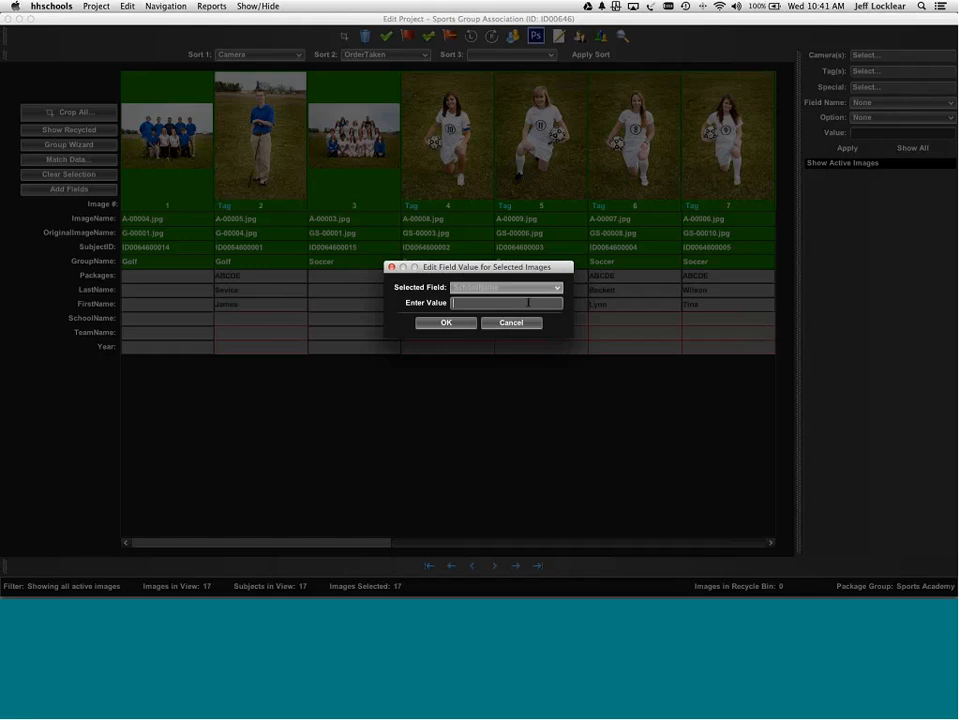
text(SCA)
click(446, 322)
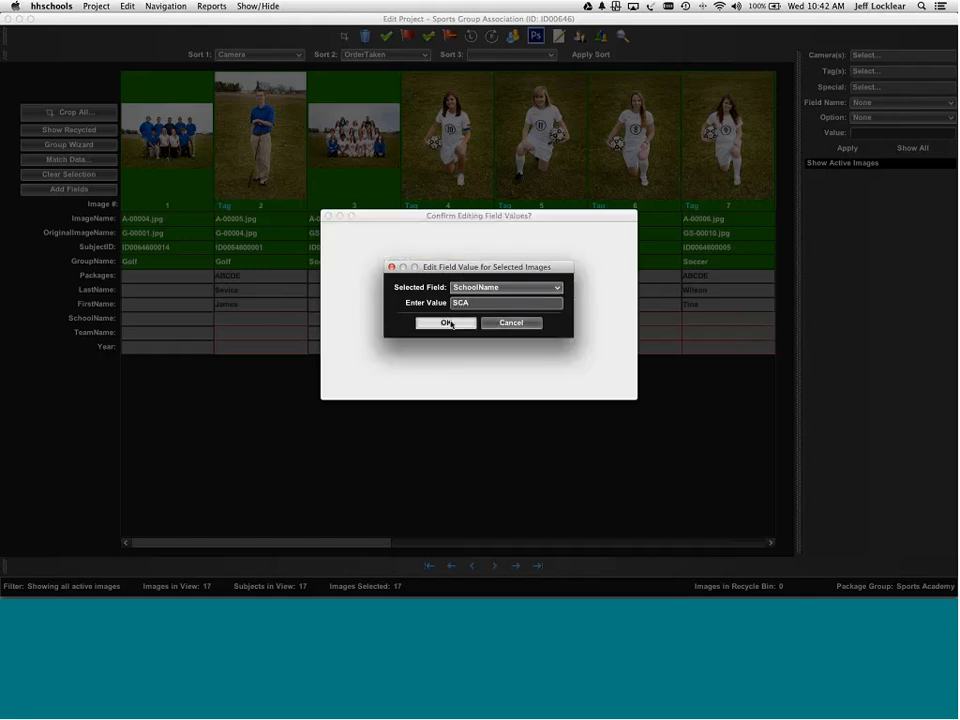
click(466, 387)
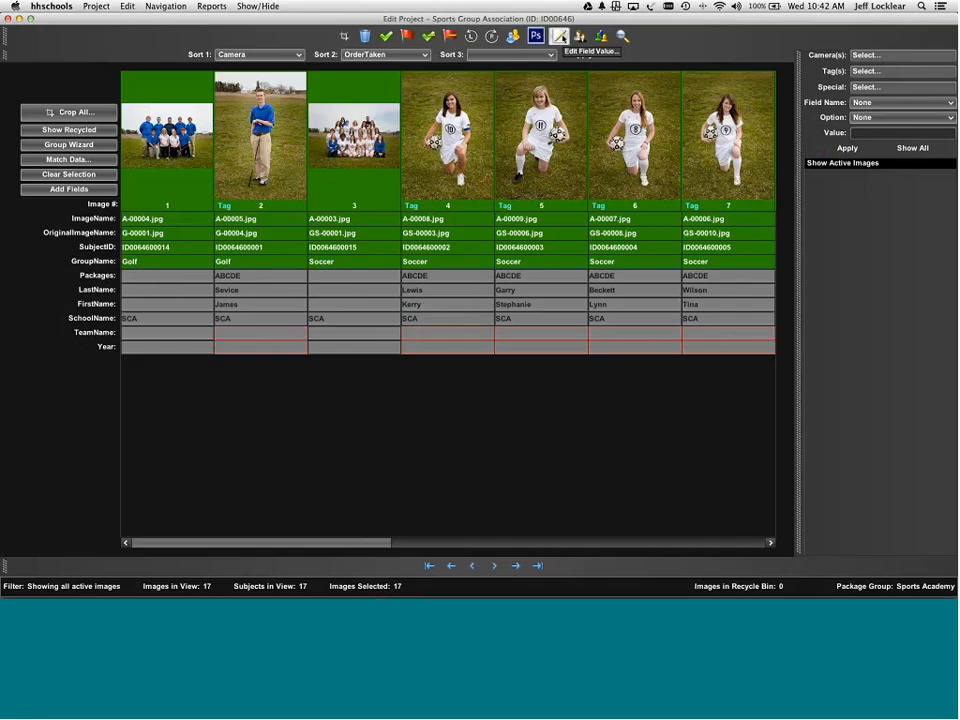
- Set the TeamName field of all selected images to Eagles
click(560, 40)
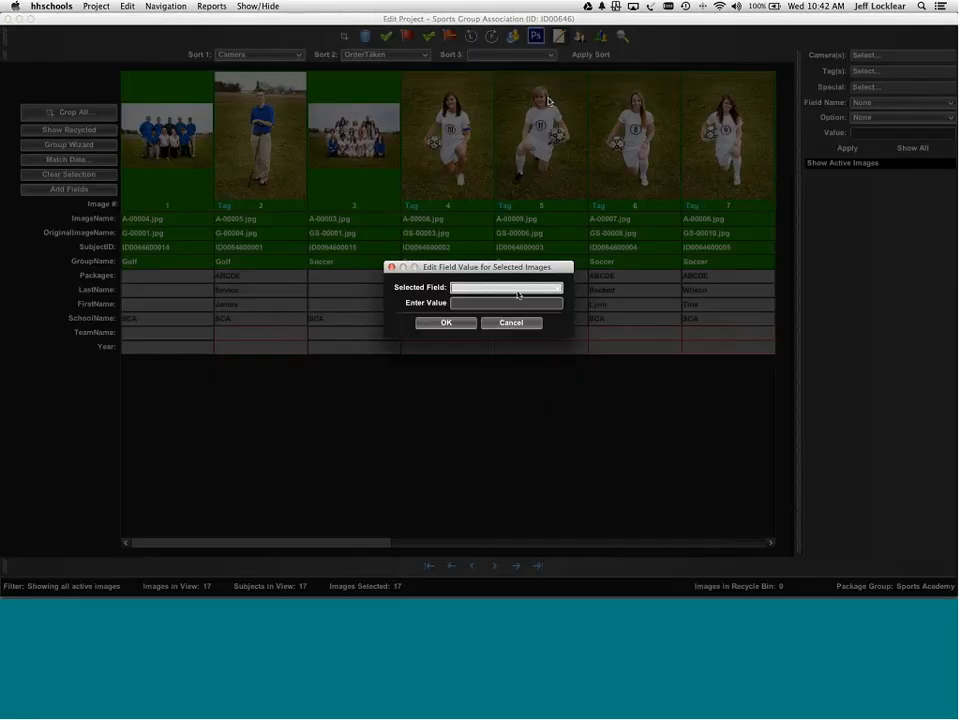
click(518, 288)
key(t)
key(e)
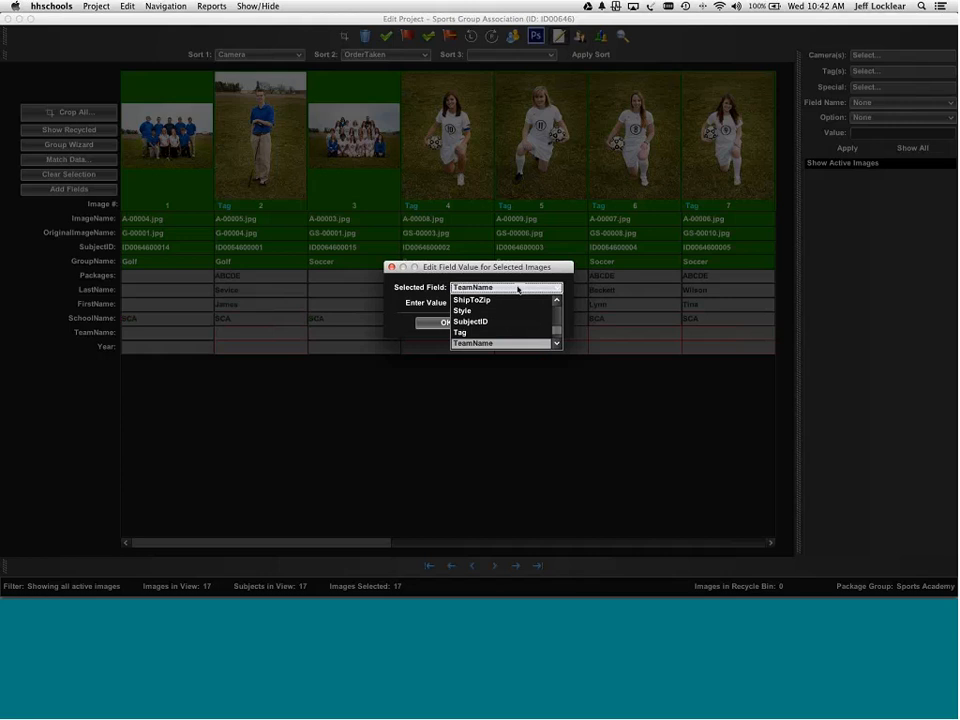
key(Return)
click(512, 303)
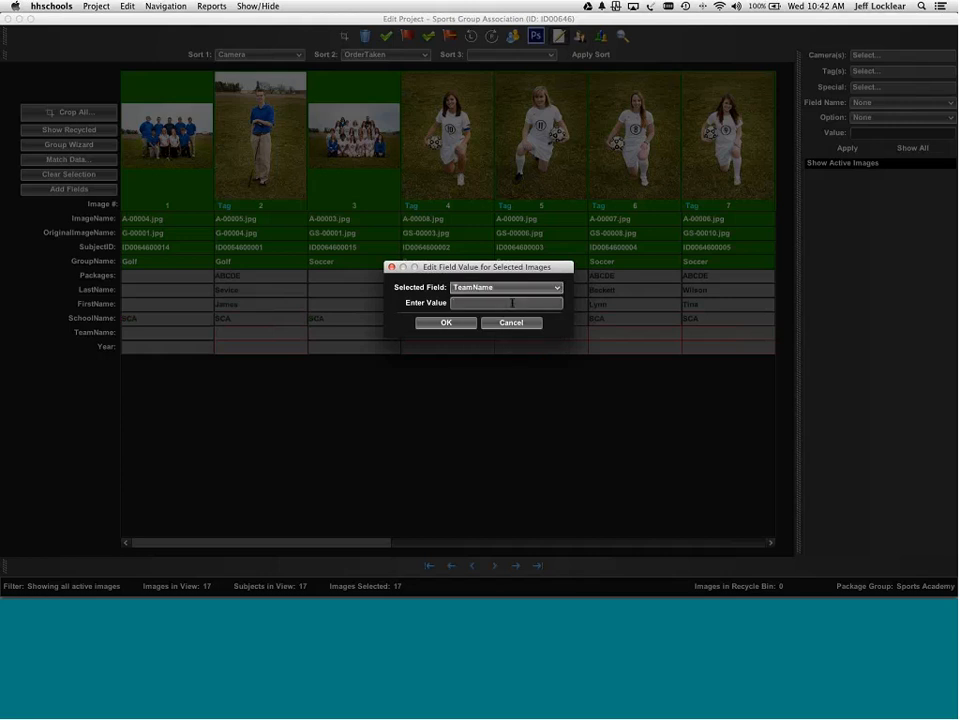
text(Eagles)
key(Return)
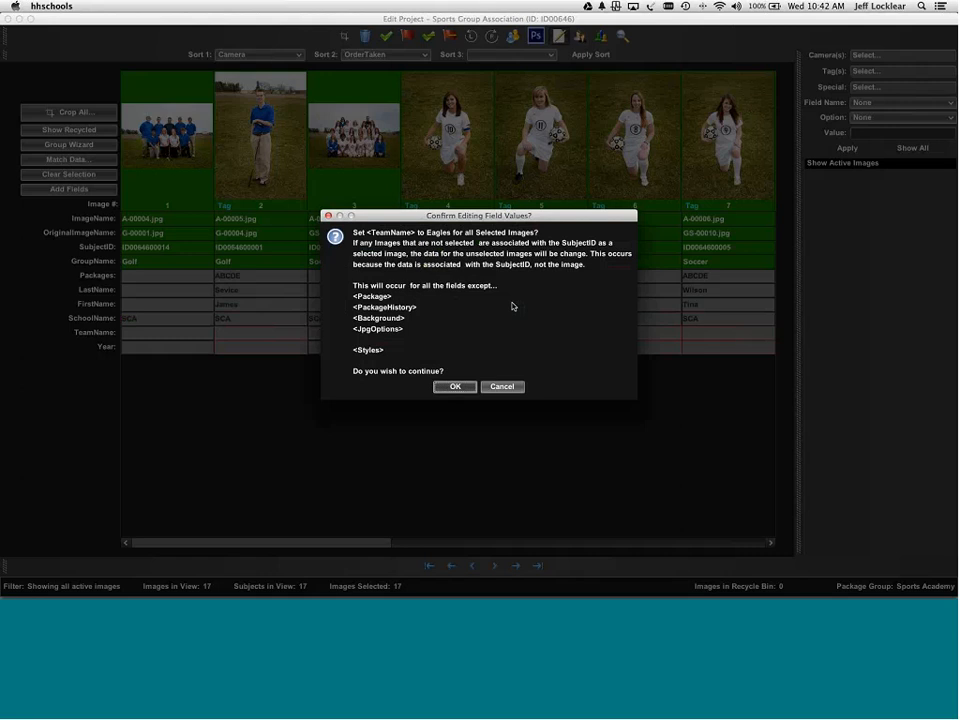
key(Return)
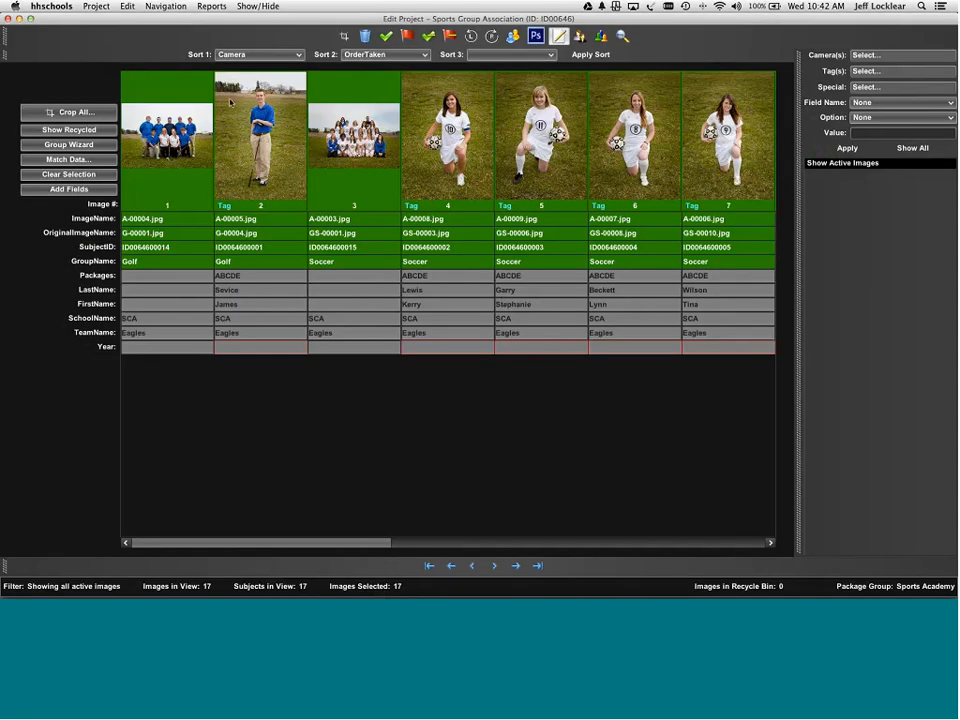
- Set the Year field of all 17 images to 2014
click(128, 6)
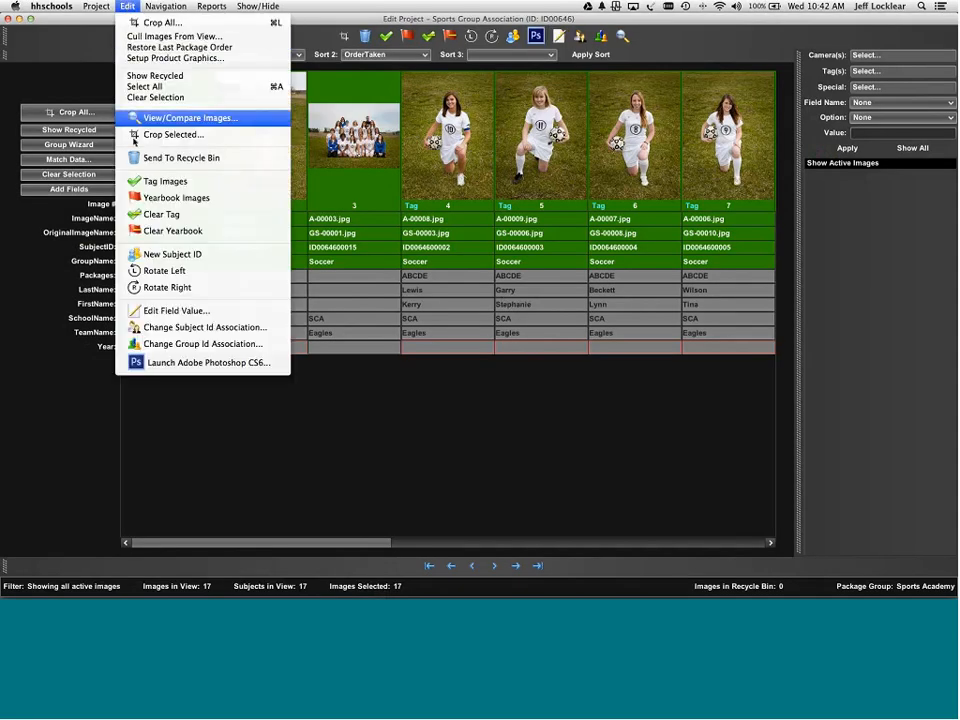
click(176, 311)
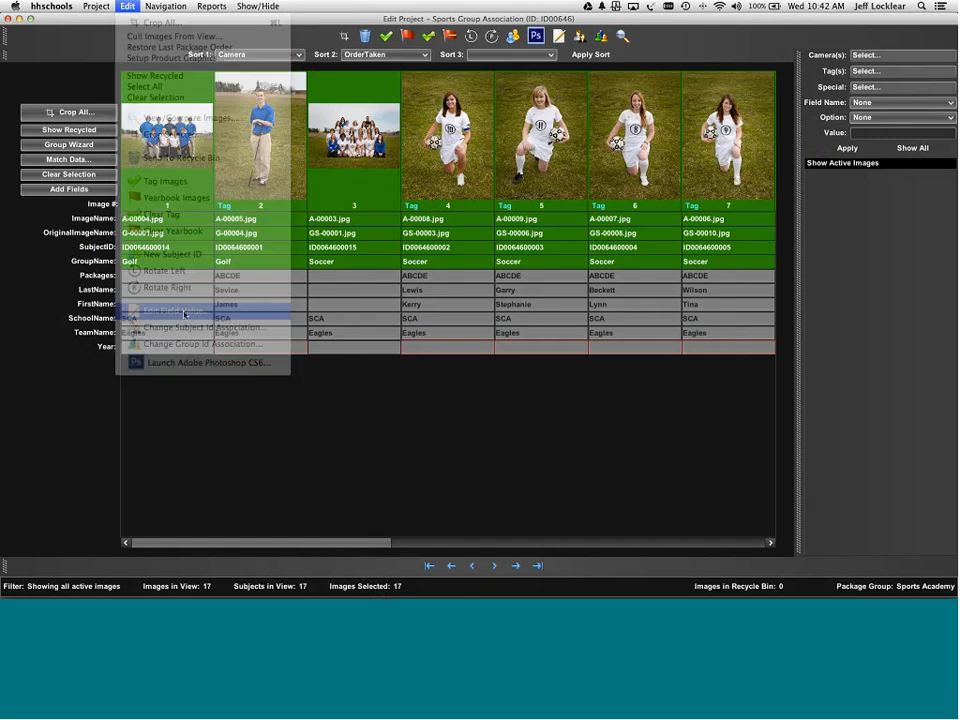
click(503, 289)
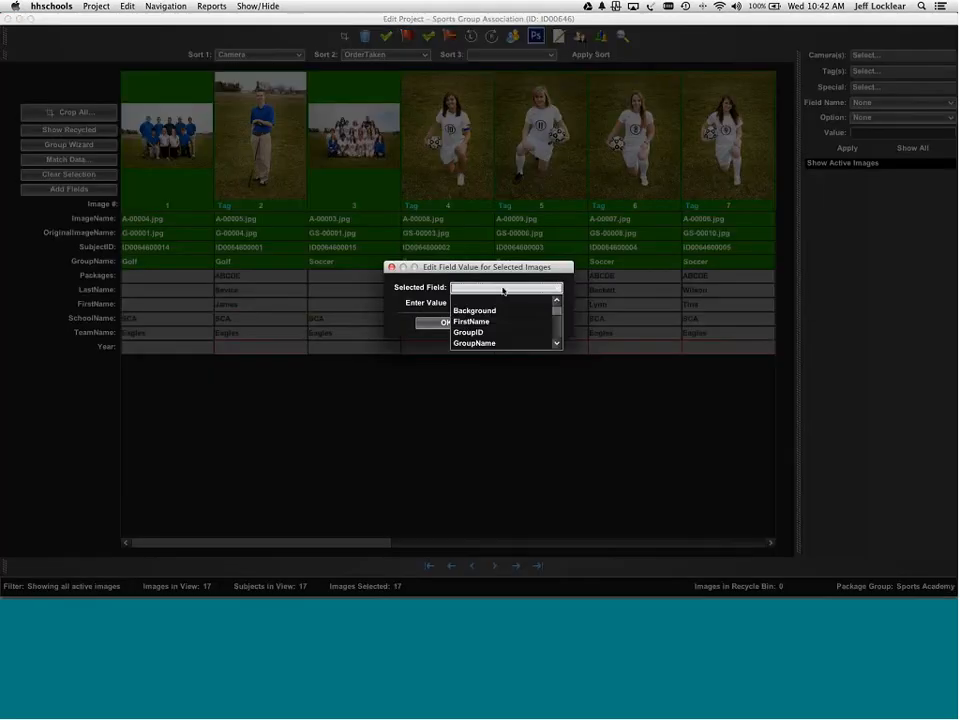
key(y)
click(503, 289)
click(502, 302)
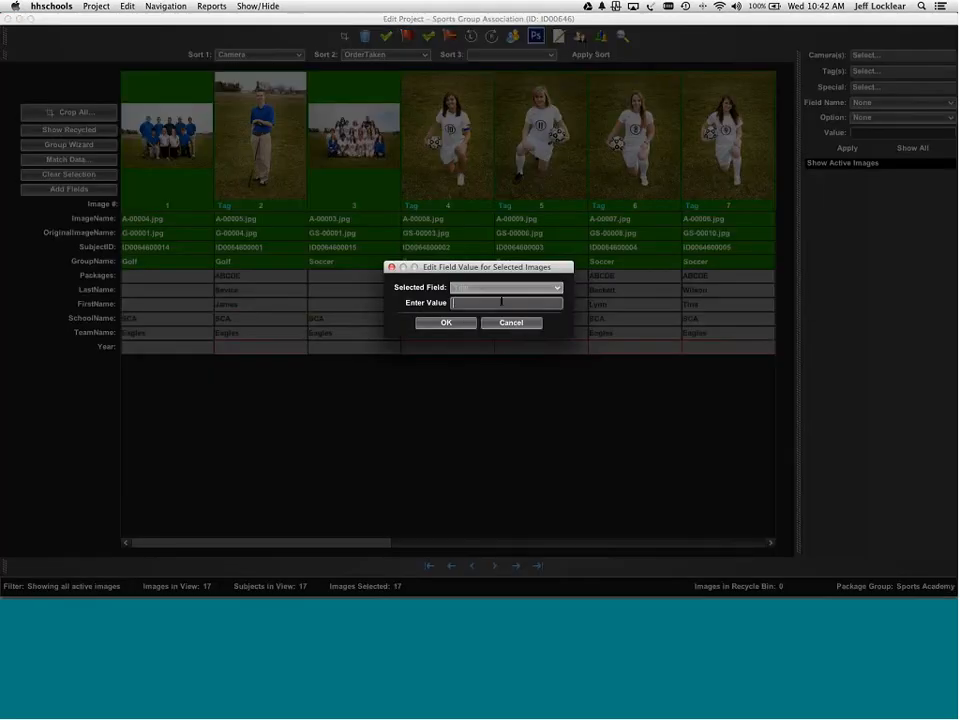
text(2014)
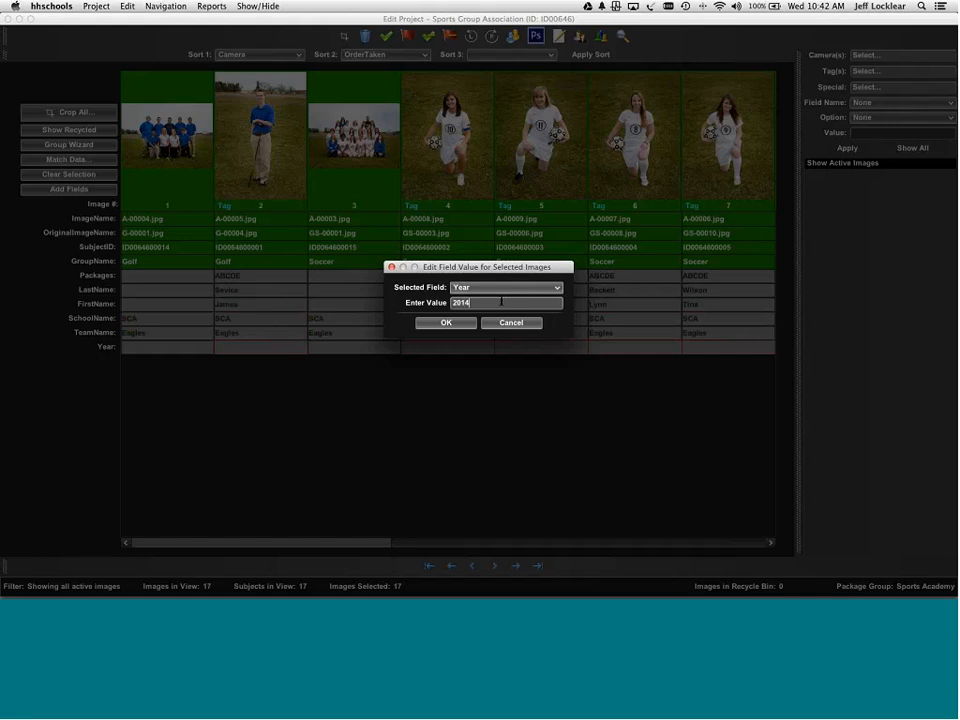
key(Return)
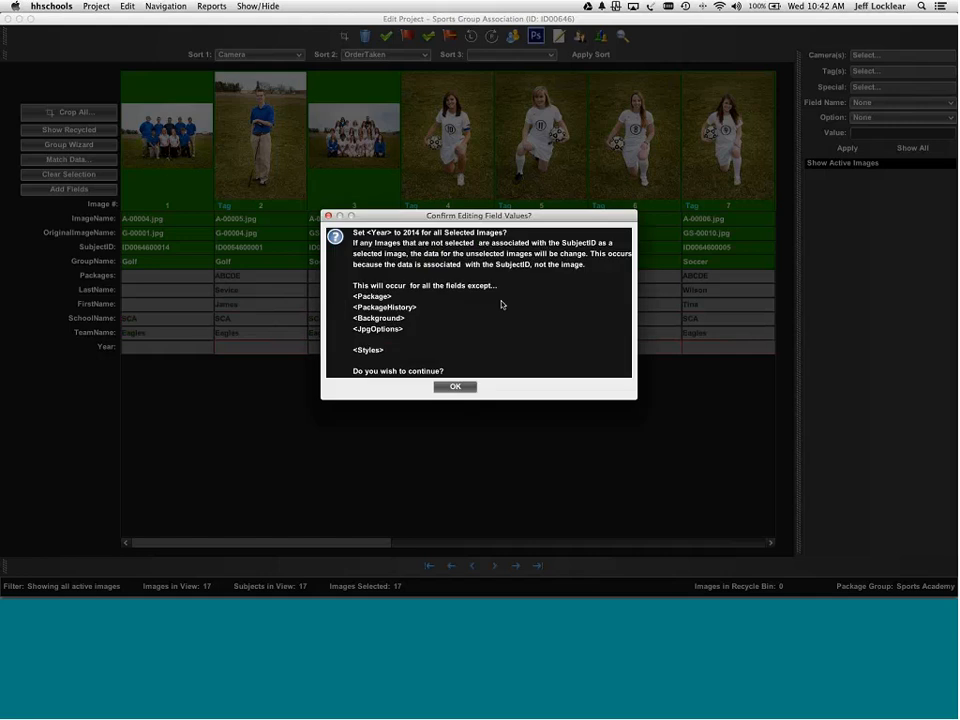
key(Return)
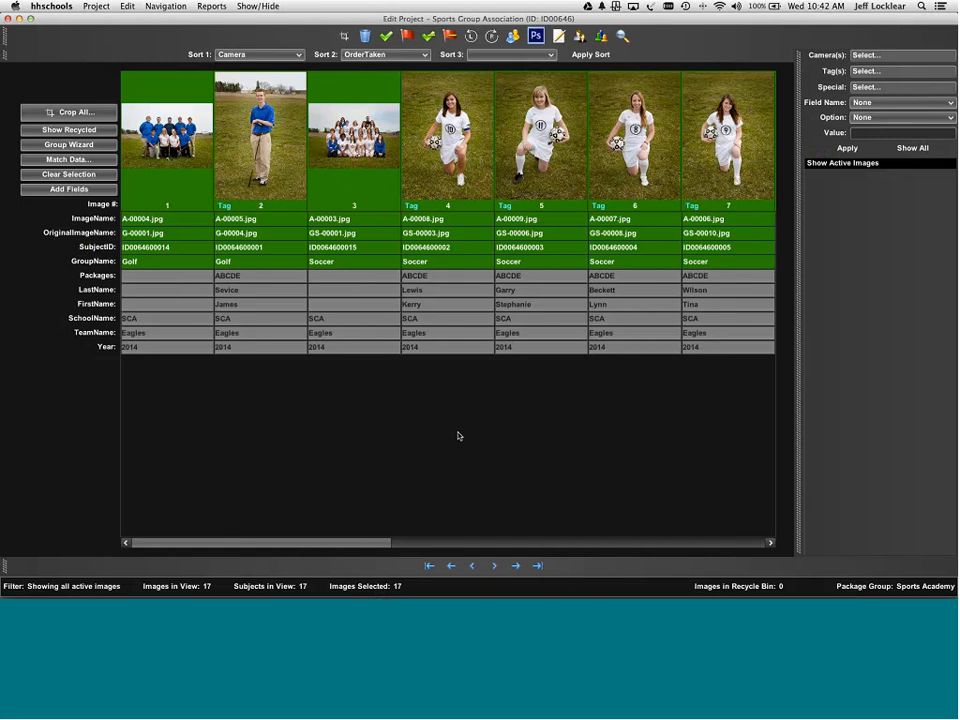
- Clear the selection and open Setup Product Graphics for the Golf group via Group Wizard
click(83, 174)
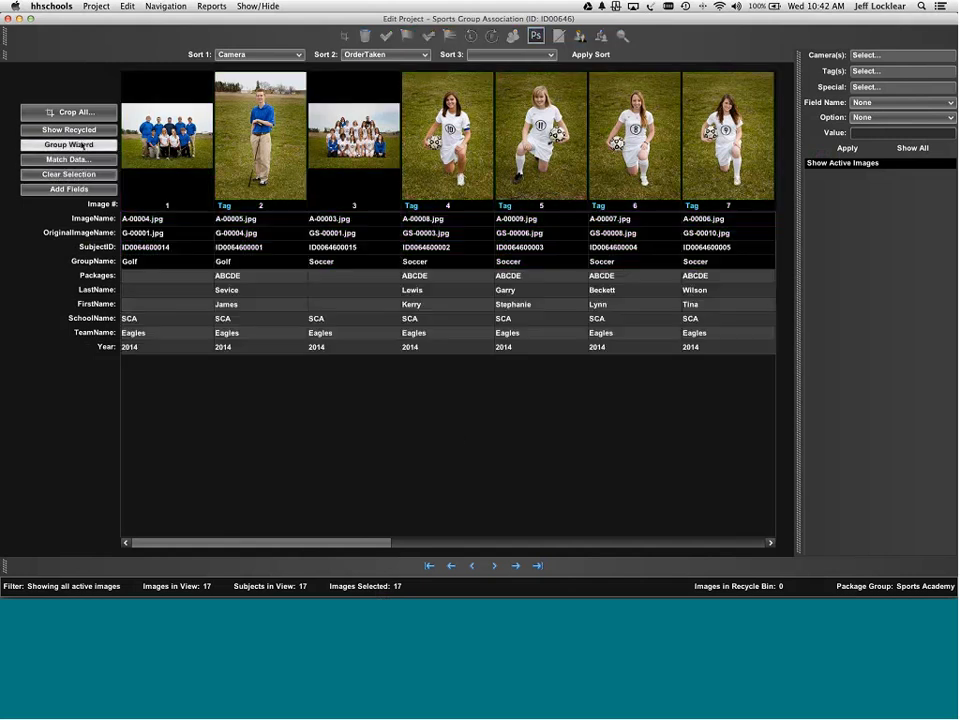
click(69, 144)
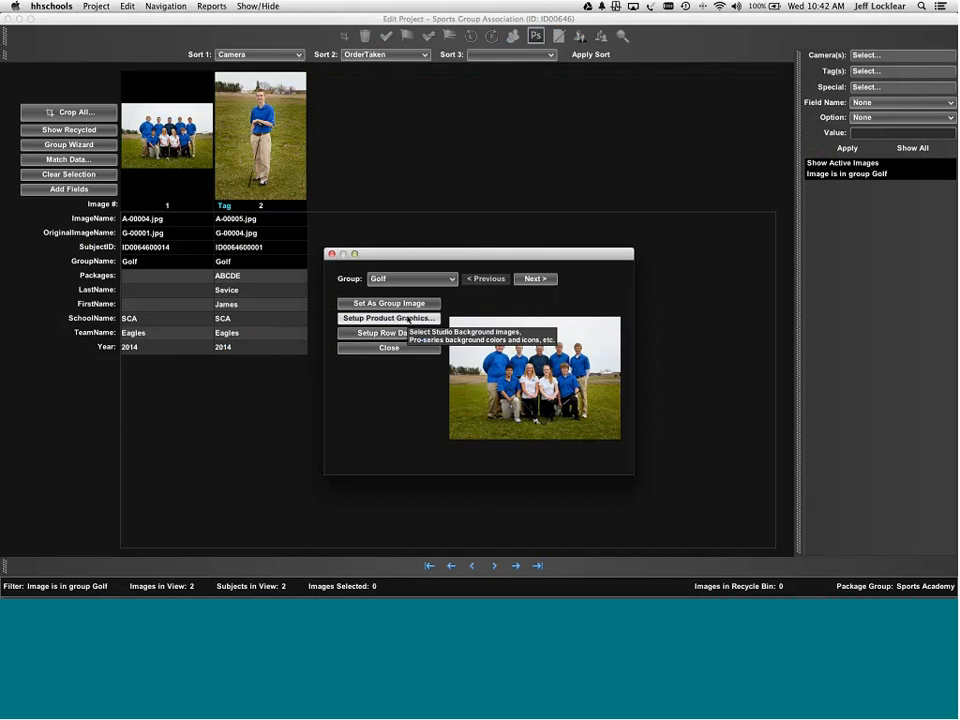
click(408, 318)
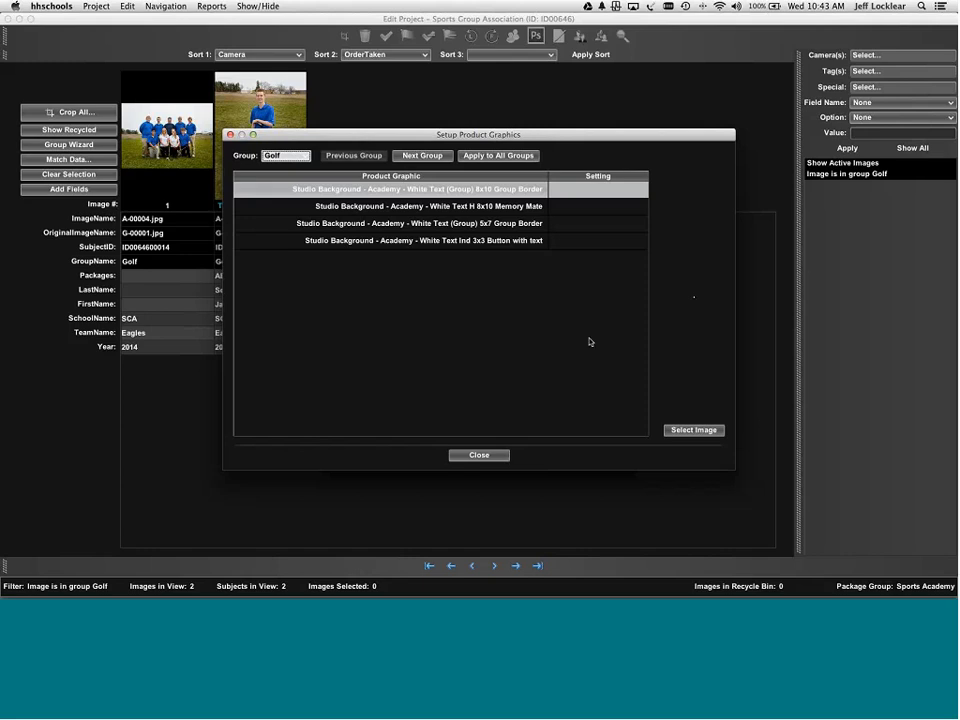
- Assign the Academy SBS 8x10 border and 8x10 memory mate backgrounds to their product graphics
click(694, 431)
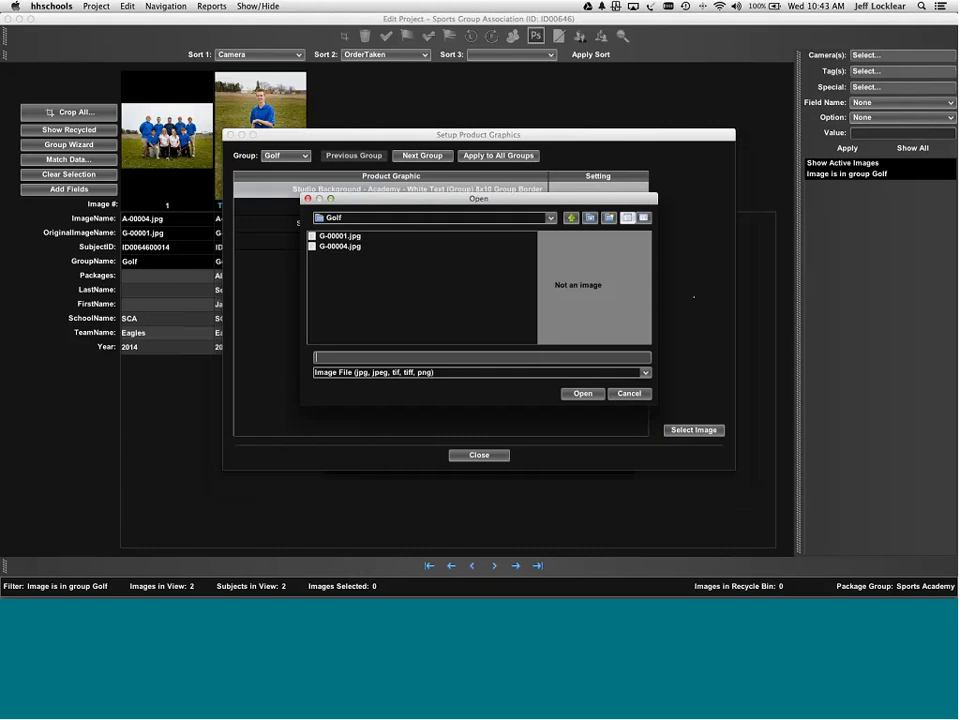
click(571, 218)
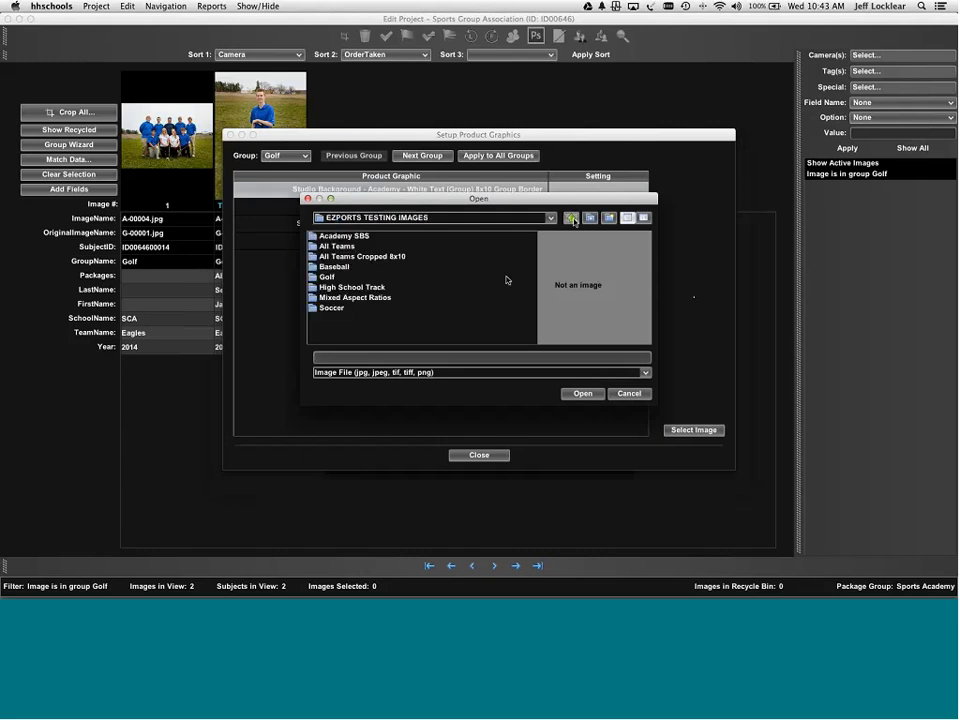
double_click(344, 236)
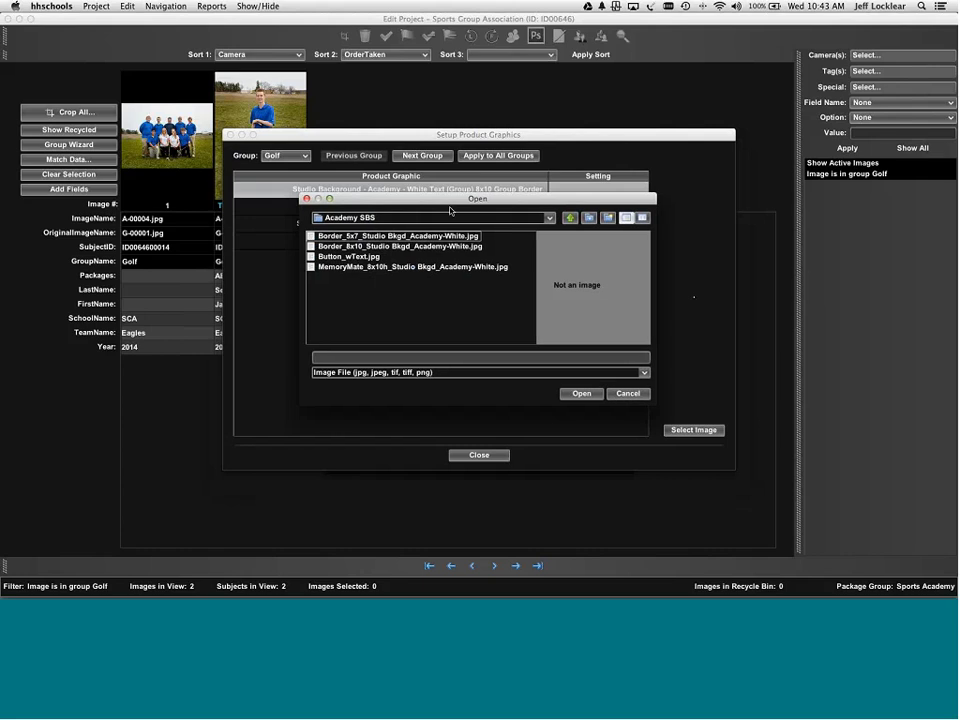
drag(463, 205, 447, 208)
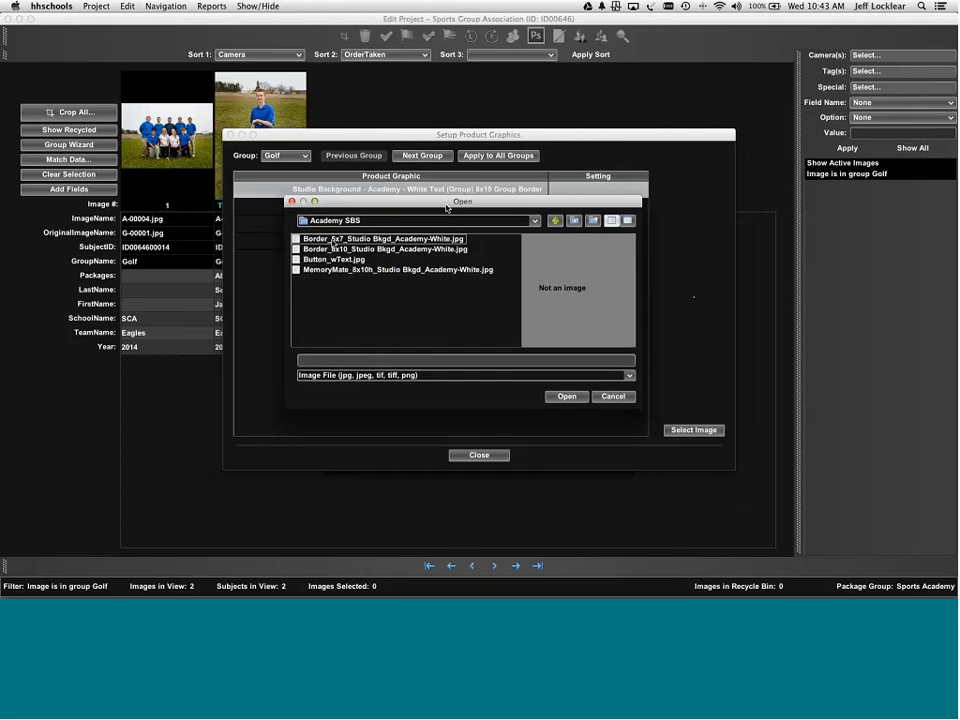
click(329, 250)
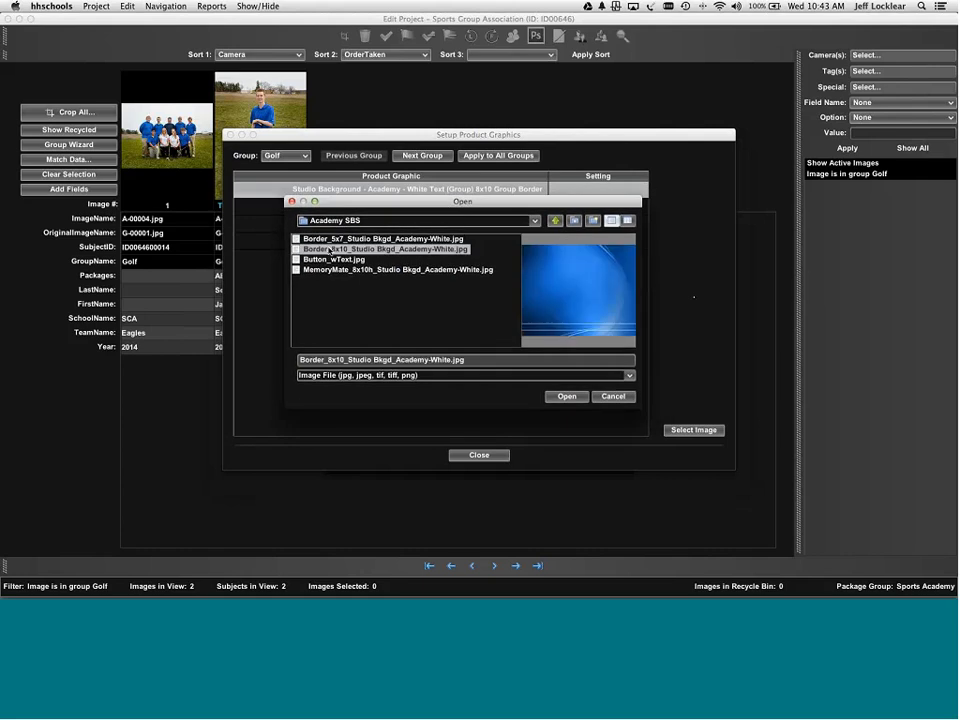
click(566, 396)
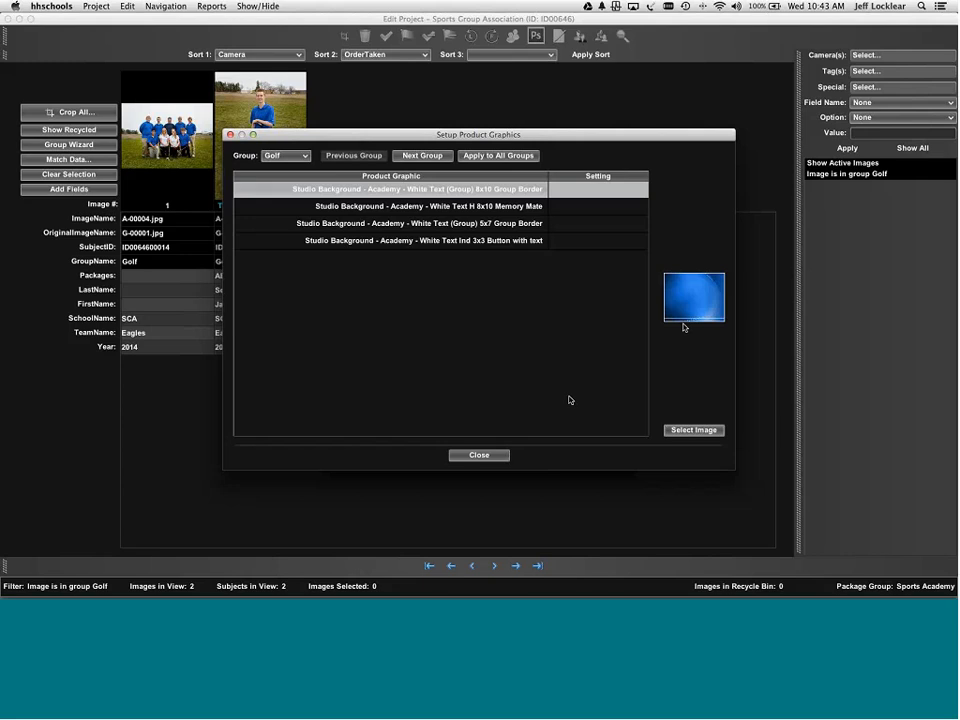
click(417, 207)
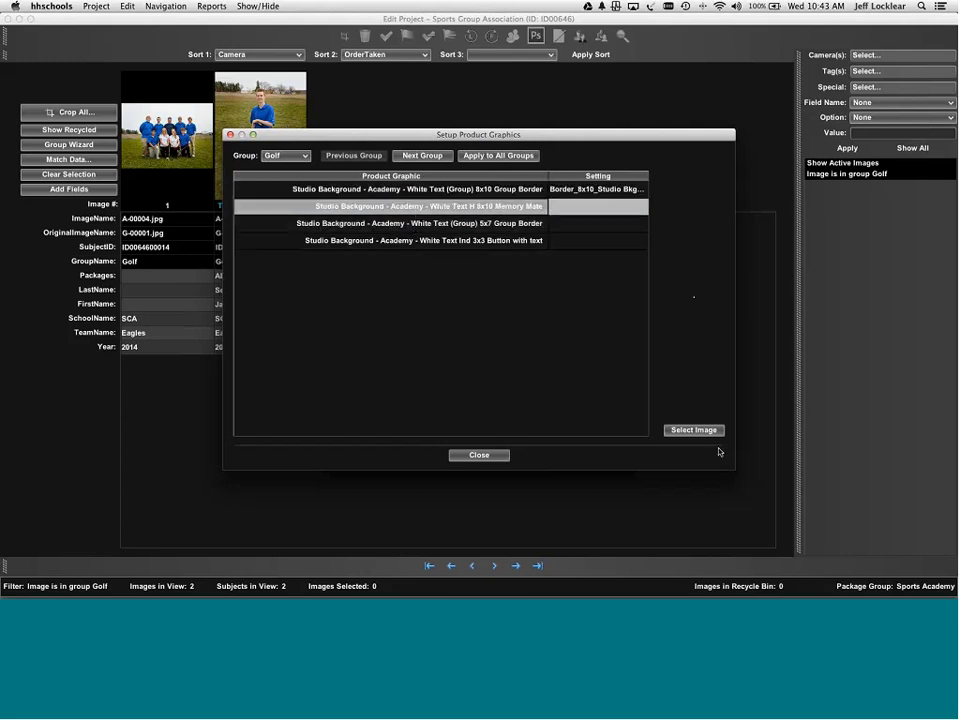
click(692, 430)
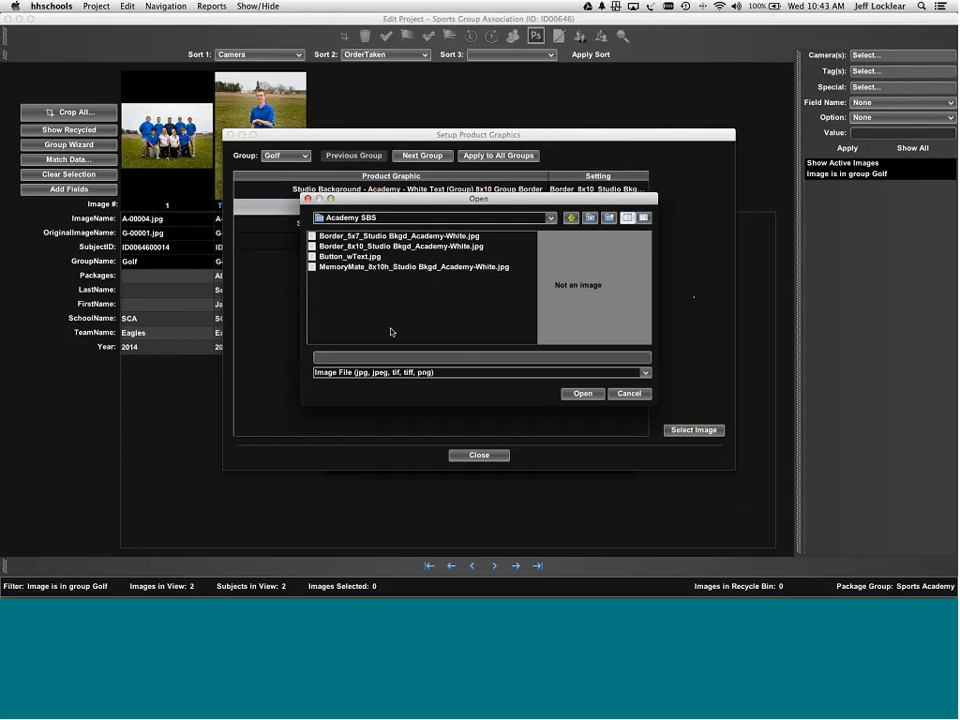
click(370, 267)
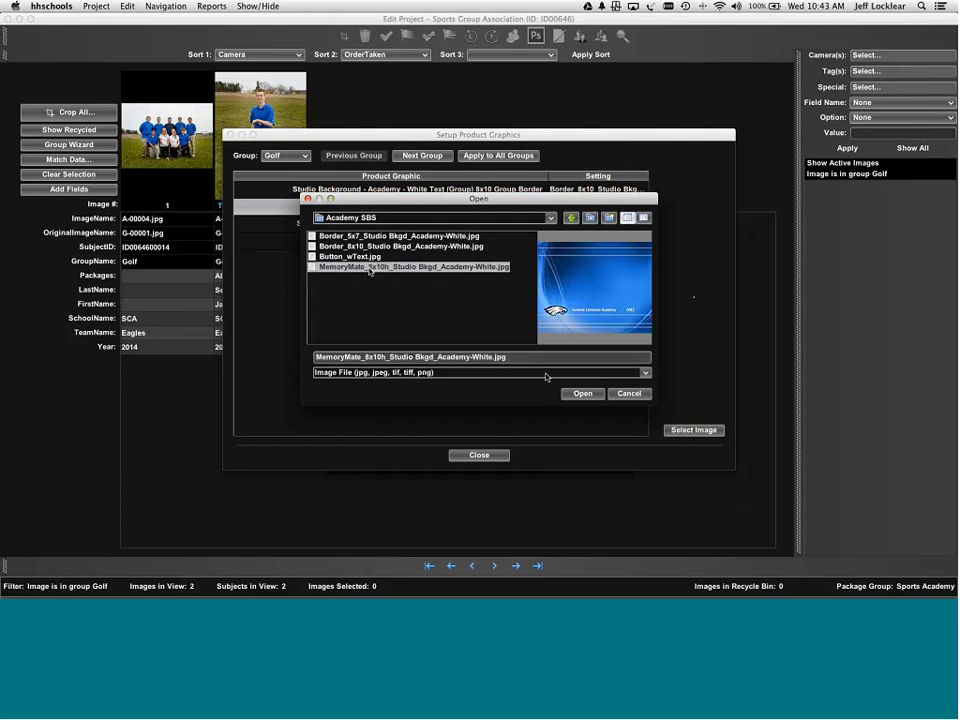
click(570, 394)
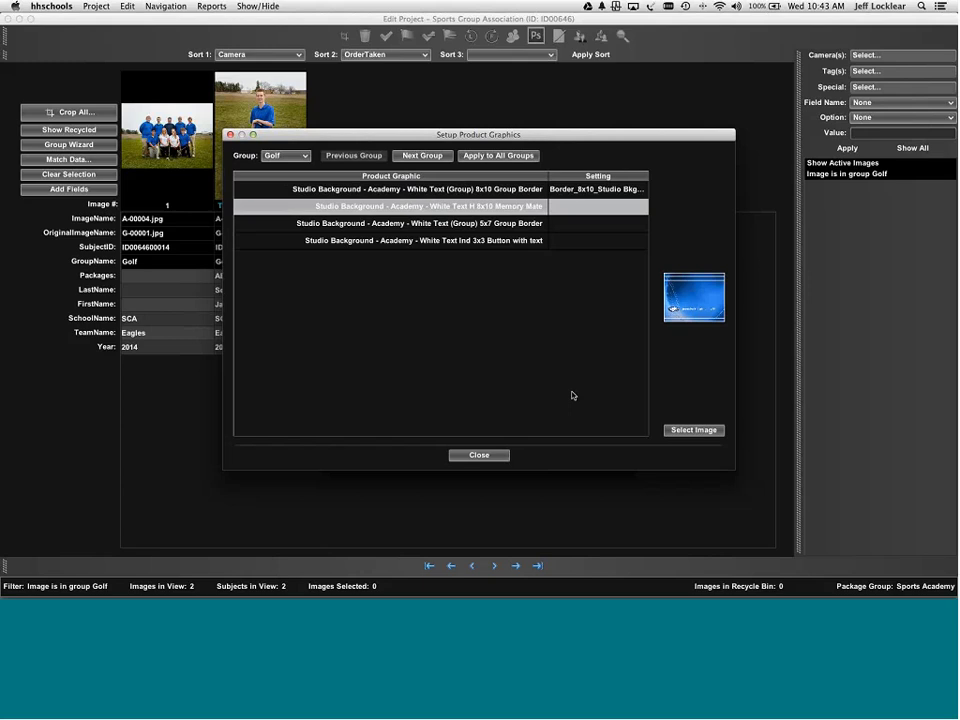
- Assign the 5x7 border background and Button_wText.jpg to the 5x7 Group Border and 3x3 Button
click(501, 224)
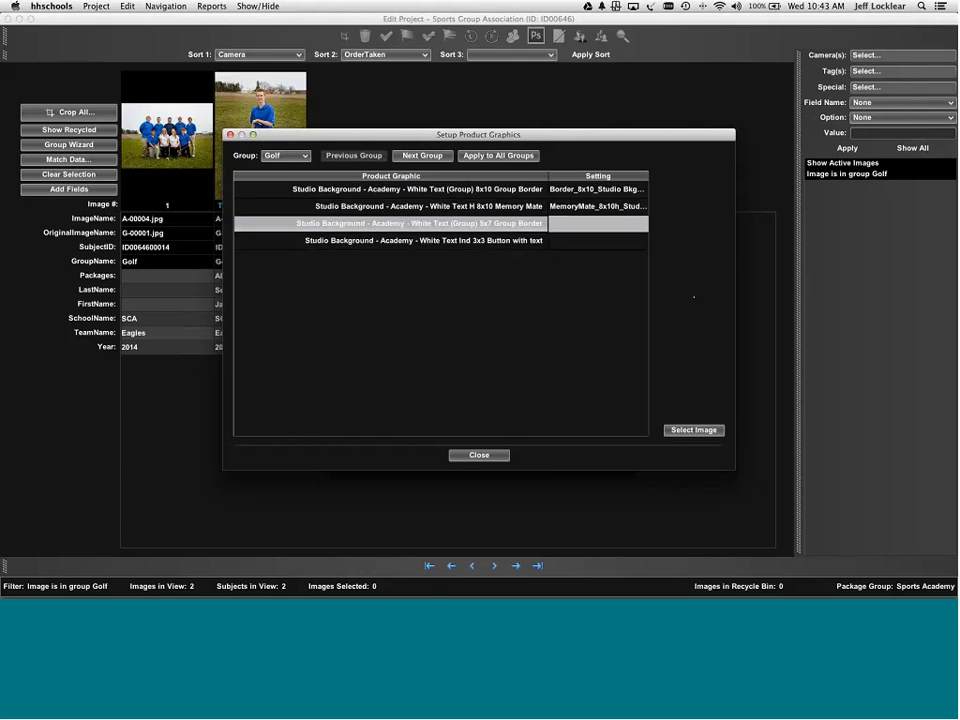
click(685, 430)
click(398, 236)
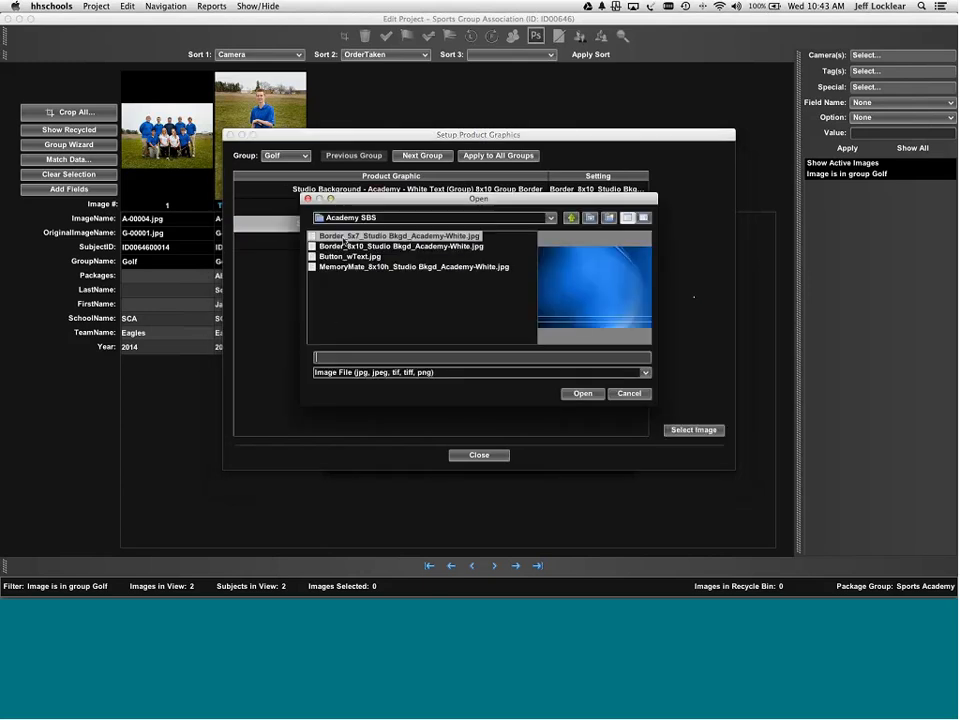
click(580, 394)
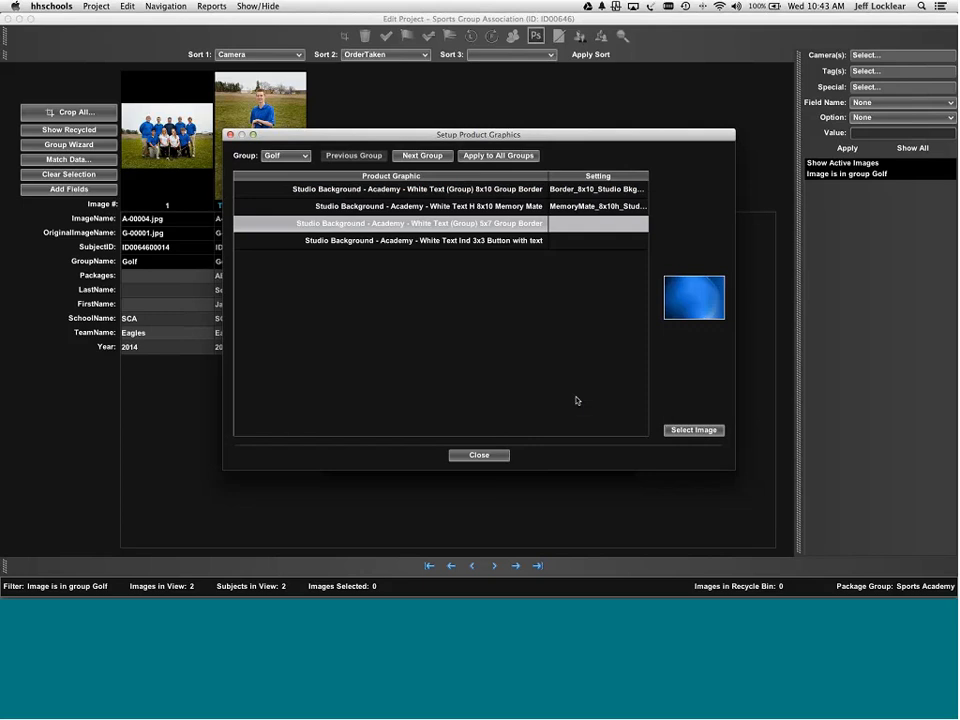
click(497, 241)
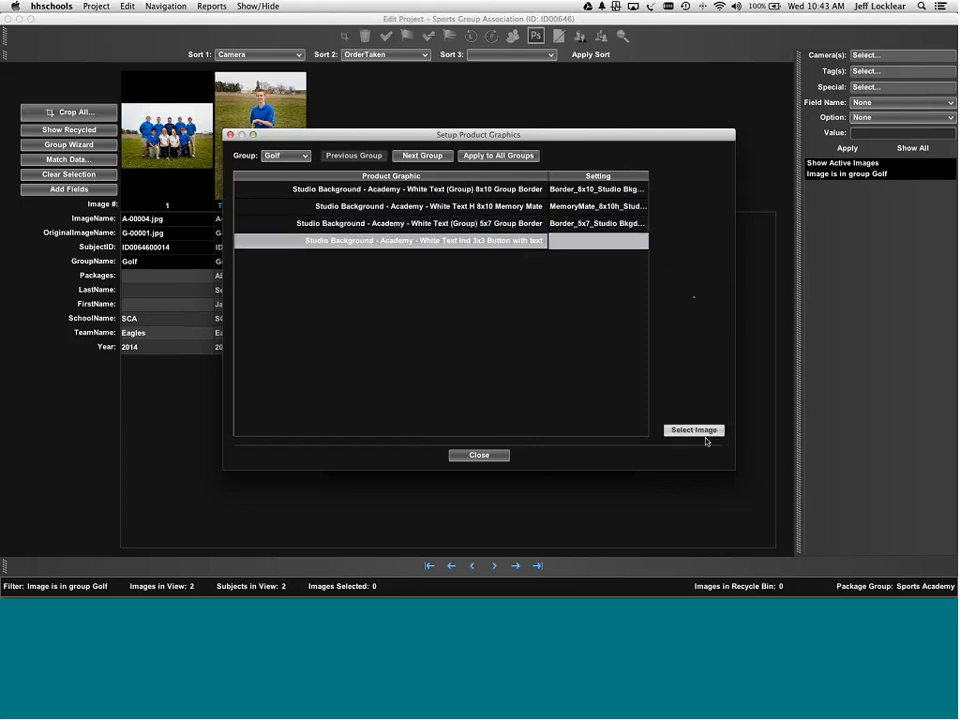
click(695, 431)
click(346, 257)
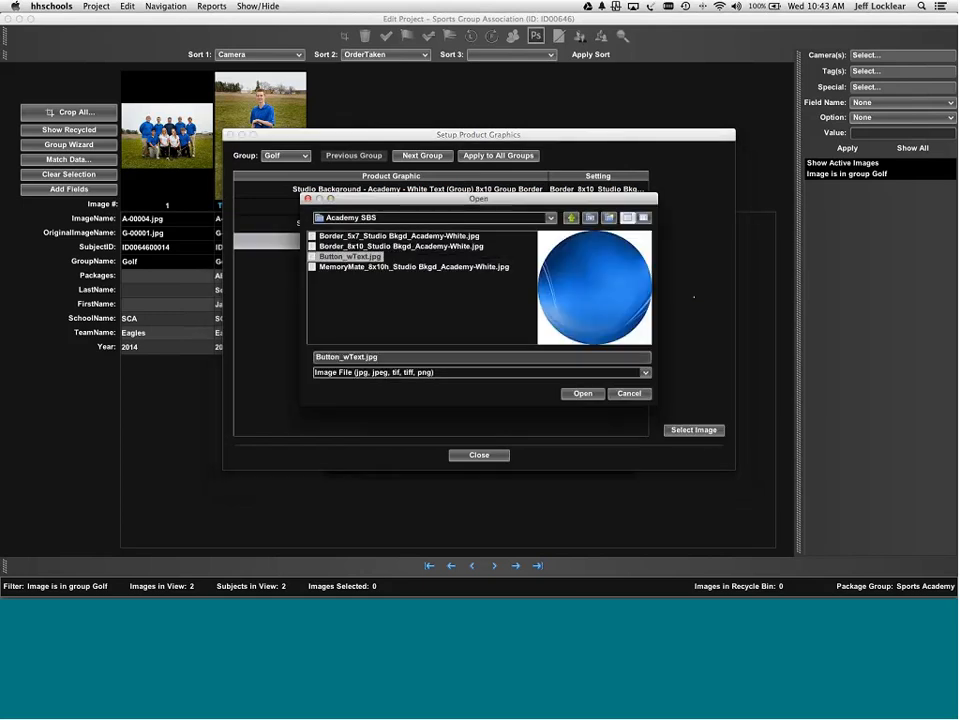
click(581, 394)
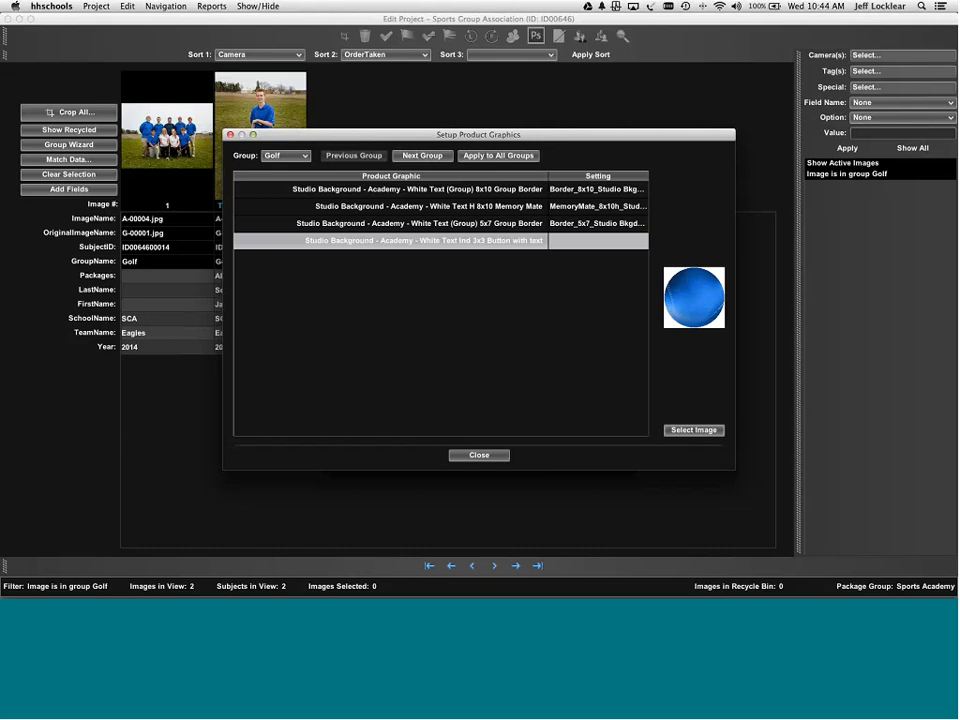
- Apply these product graphics to all groups and close the setup and Group Wizard
click(503, 156)
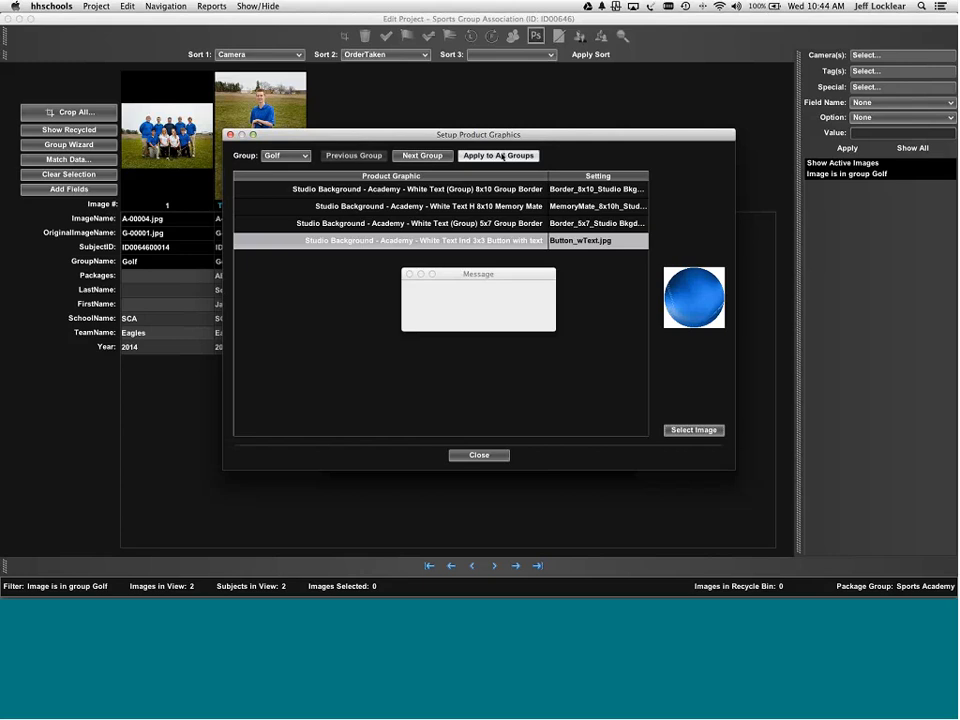
click(479, 319)
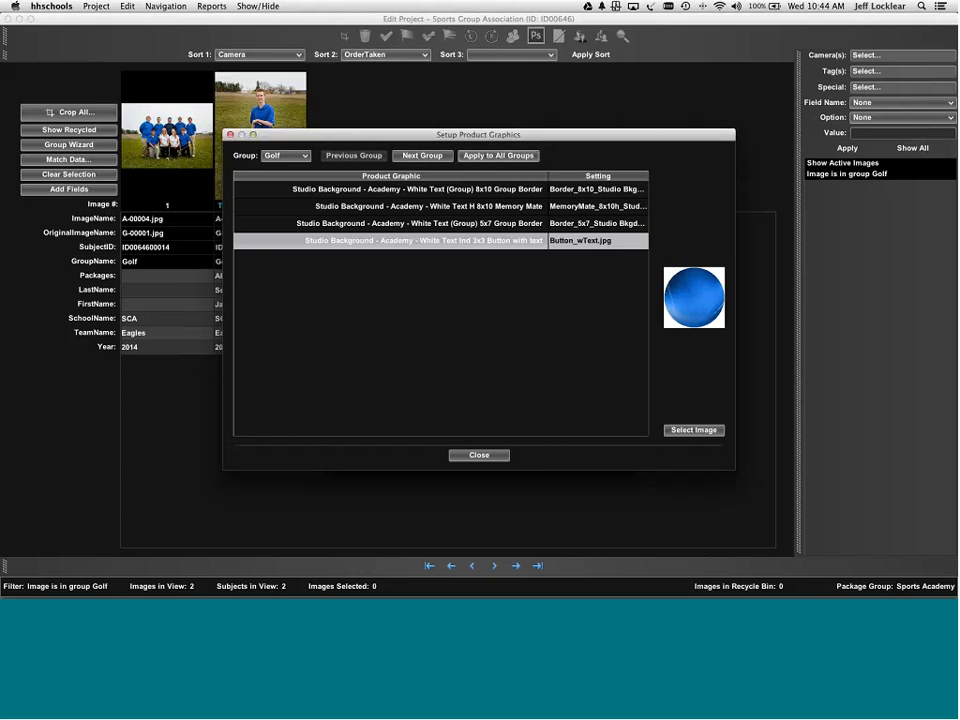
click(487, 455)
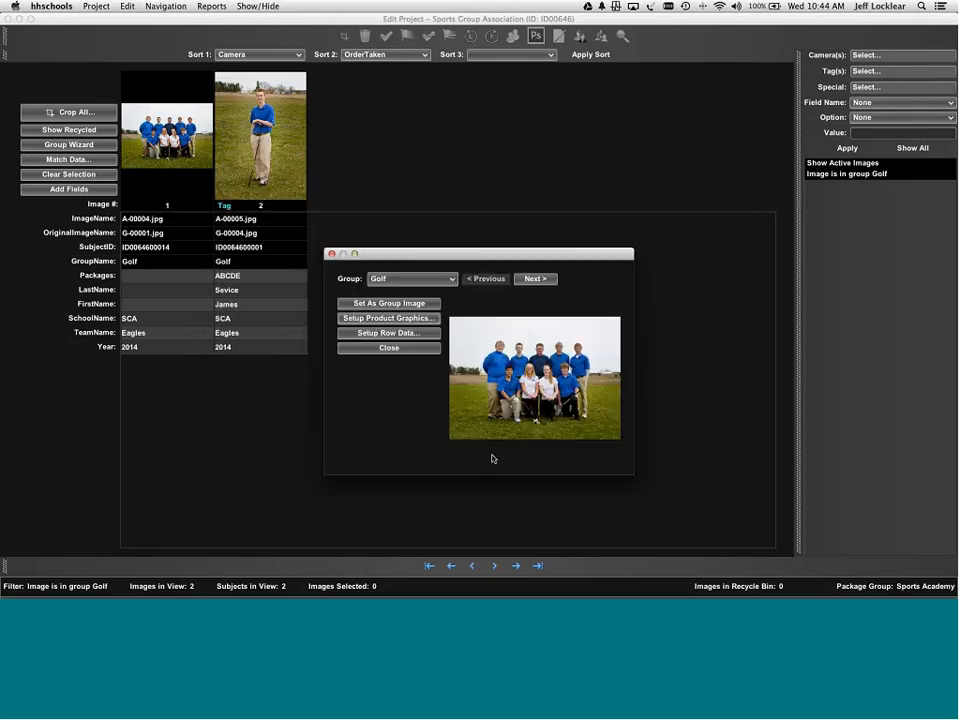
click(415, 348)
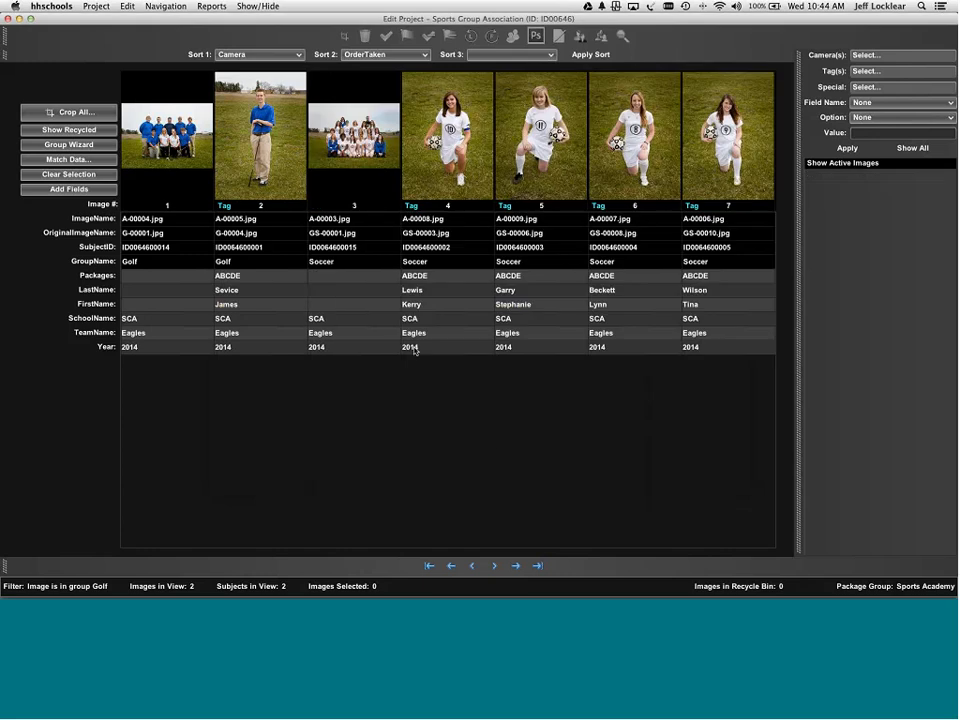
- Open the crop screen and copy the first photo's crop to all images
click(88, 116)
scroll(249, 188, up, 6)
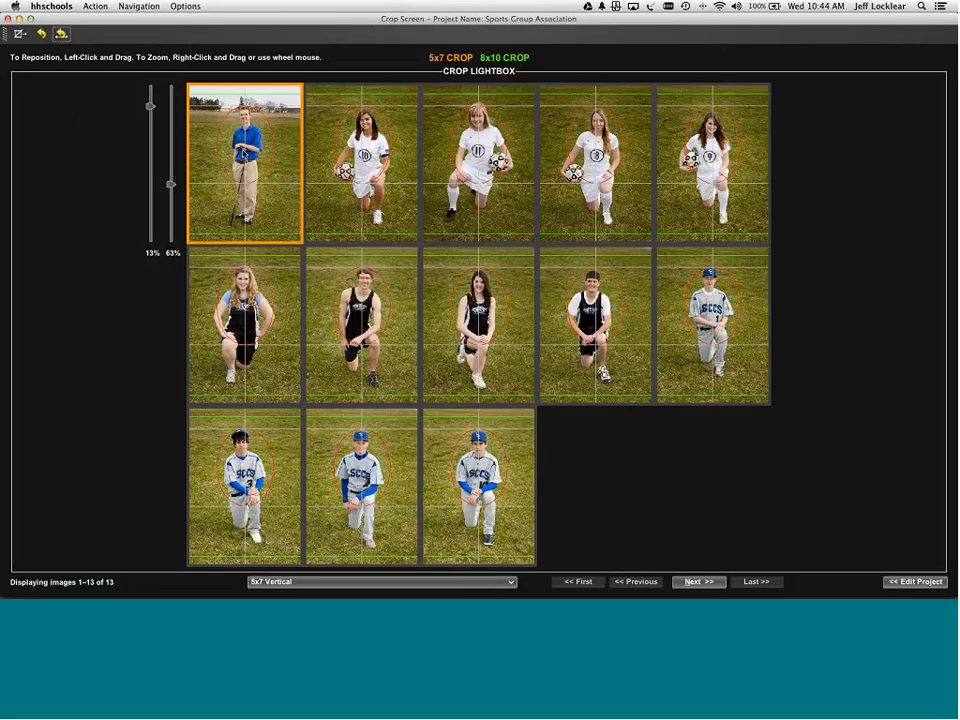
scroll(249, 188, down, 2)
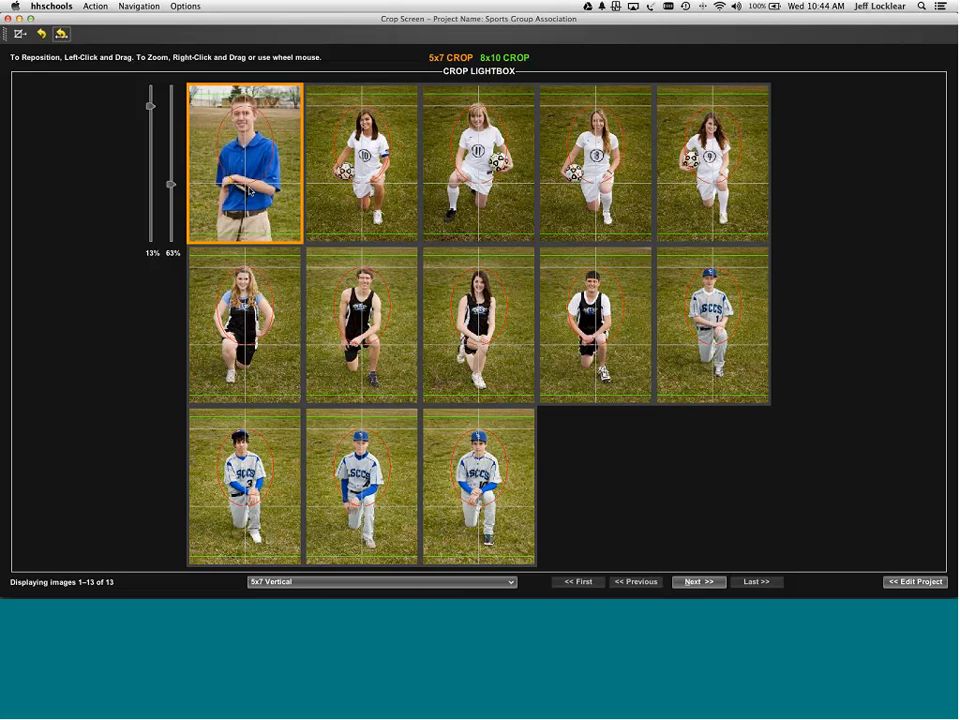
key(super+f)
key(Return)
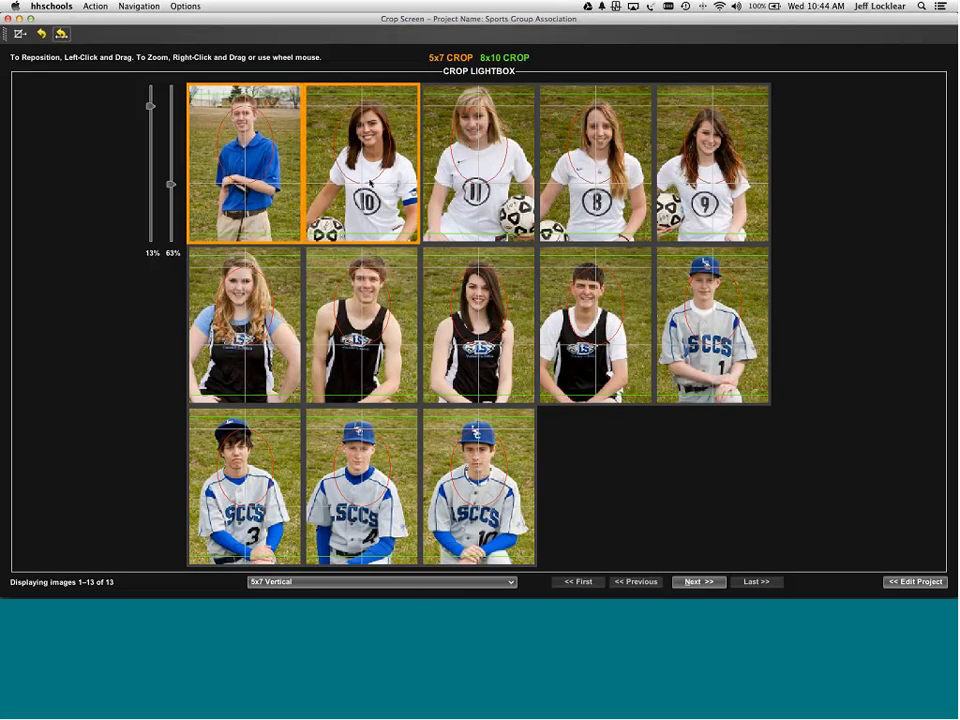
- Nudge photos 2 through 7 within their 5x7 vertical crop frames
drag(366, 182, 367, 179)
drag(482, 172, 484, 180)
click(555, 182)
drag(555, 182, 553, 182)
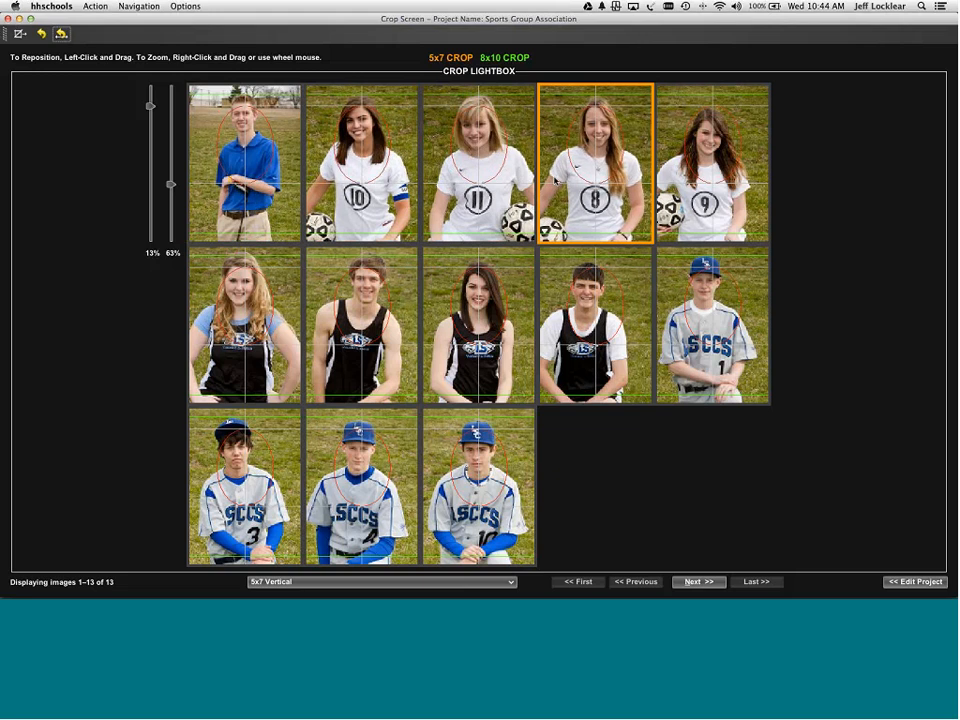
drag(669, 187, 672, 175)
drag(252, 293, 257, 302)
drag(348, 312, 345, 316)
- Fine-tune the crops of photos 8 through 13, including the last baseball portraits
click(476, 337)
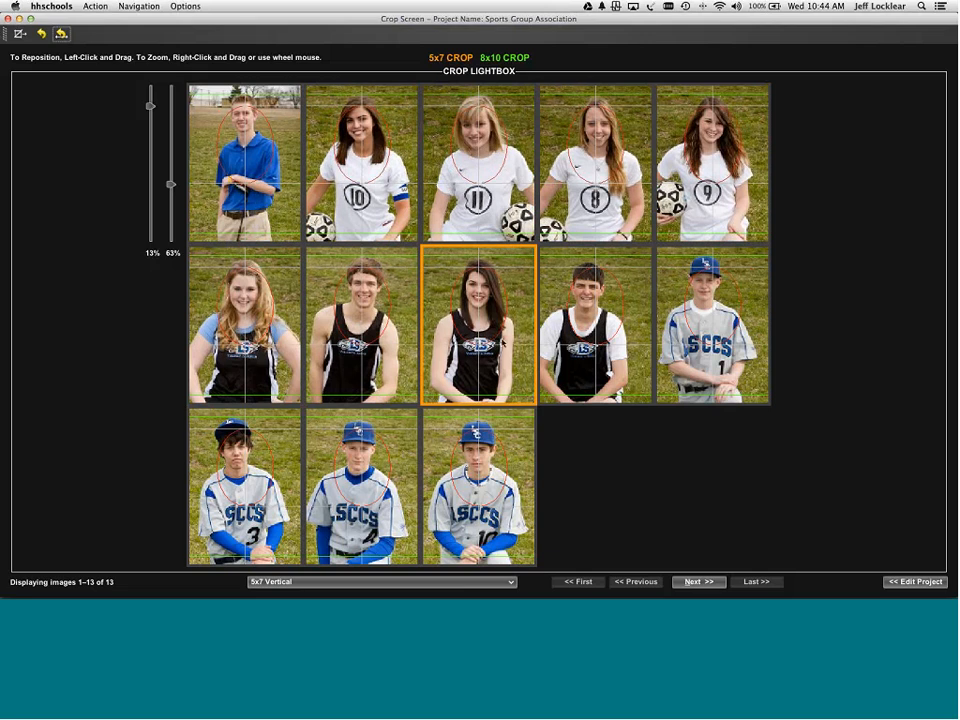
click(586, 348)
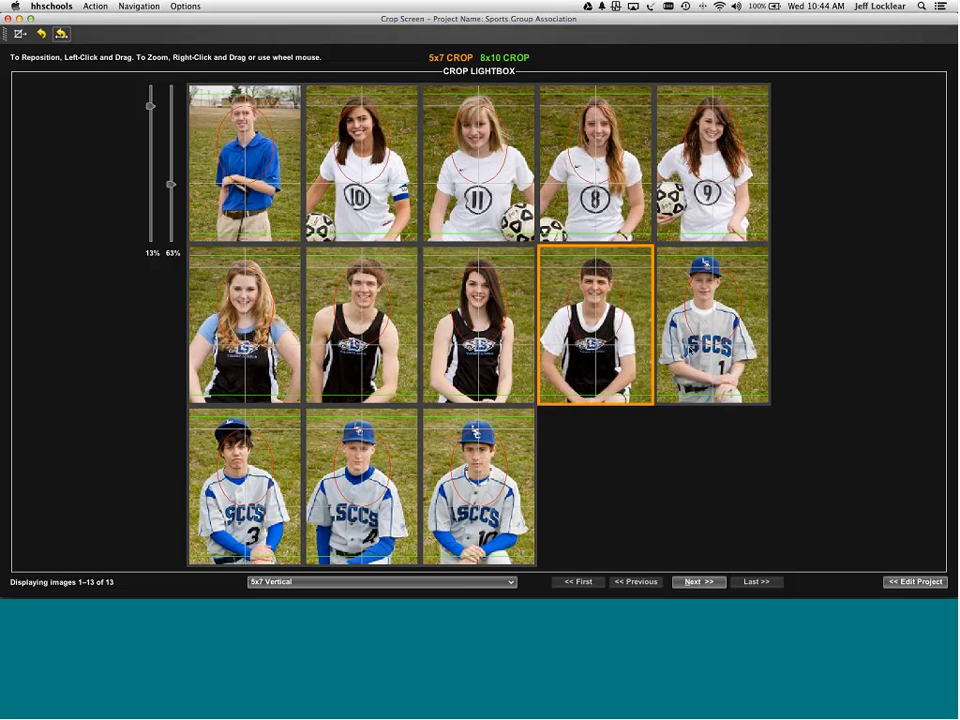
drag(700, 343, 706, 345)
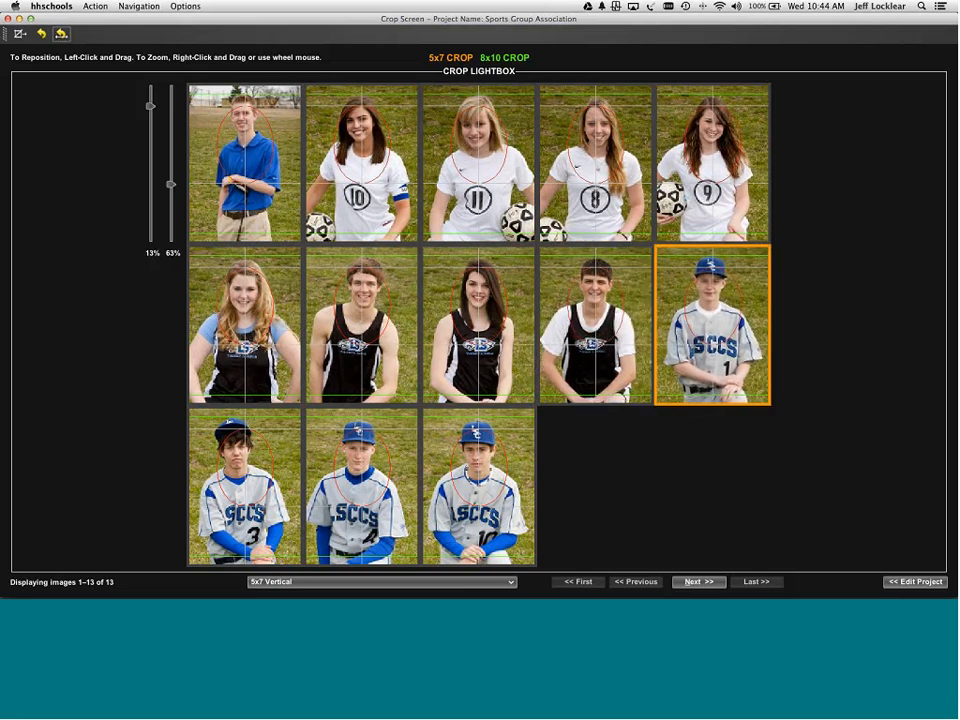
drag(231, 497, 238, 497)
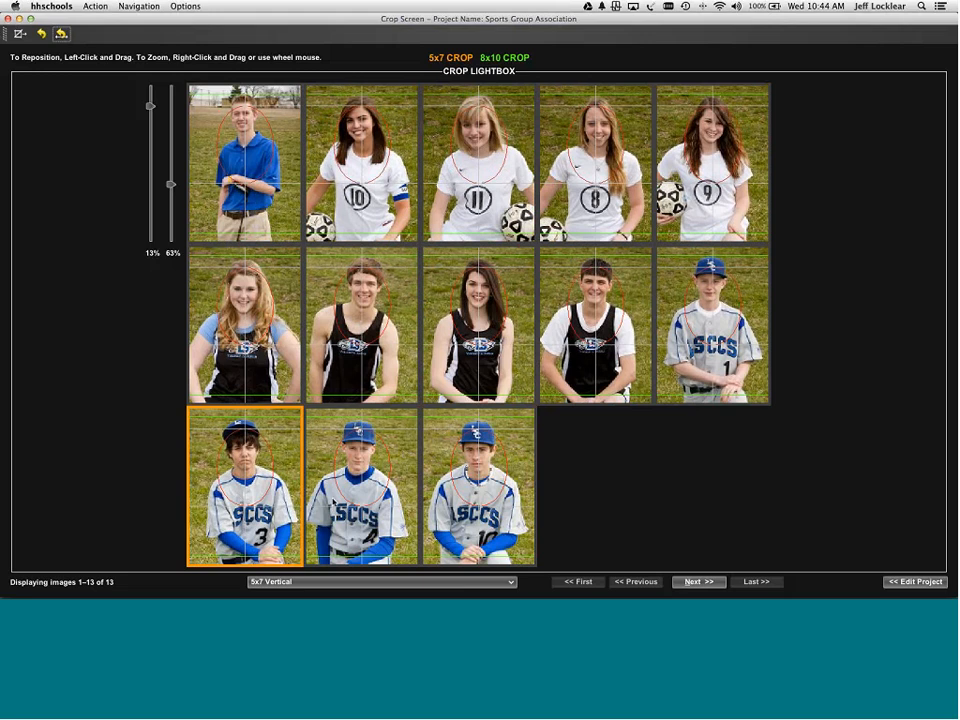
click(360, 490)
drag(477, 511, 474, 508)
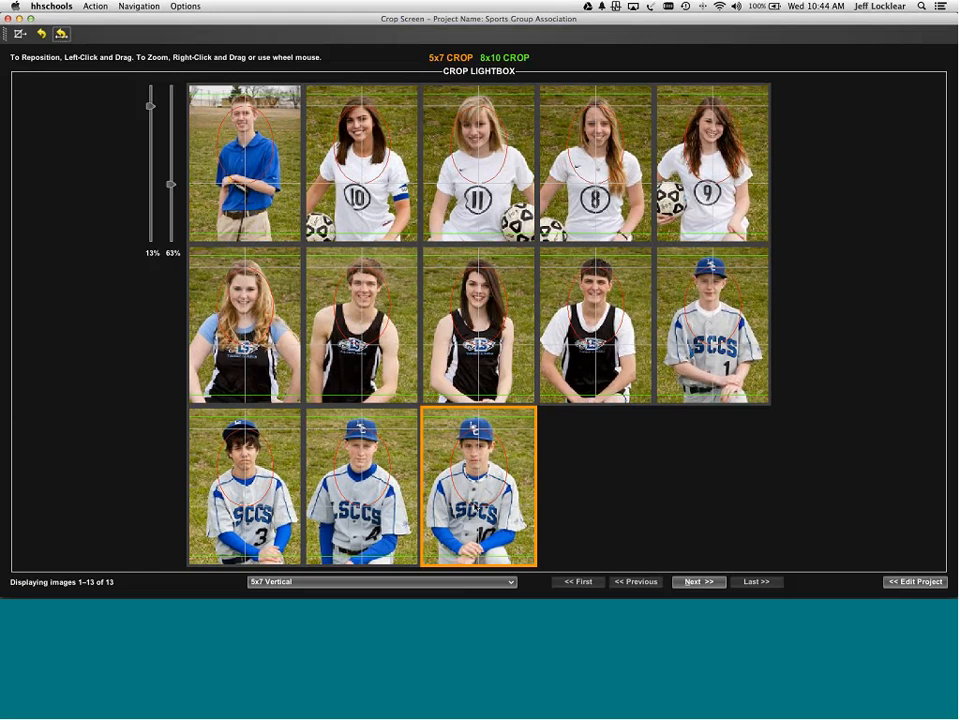
- Tighten the golf group photo's 5x7 horizontal crop and copy it forward to the other groups
key(alt+n)
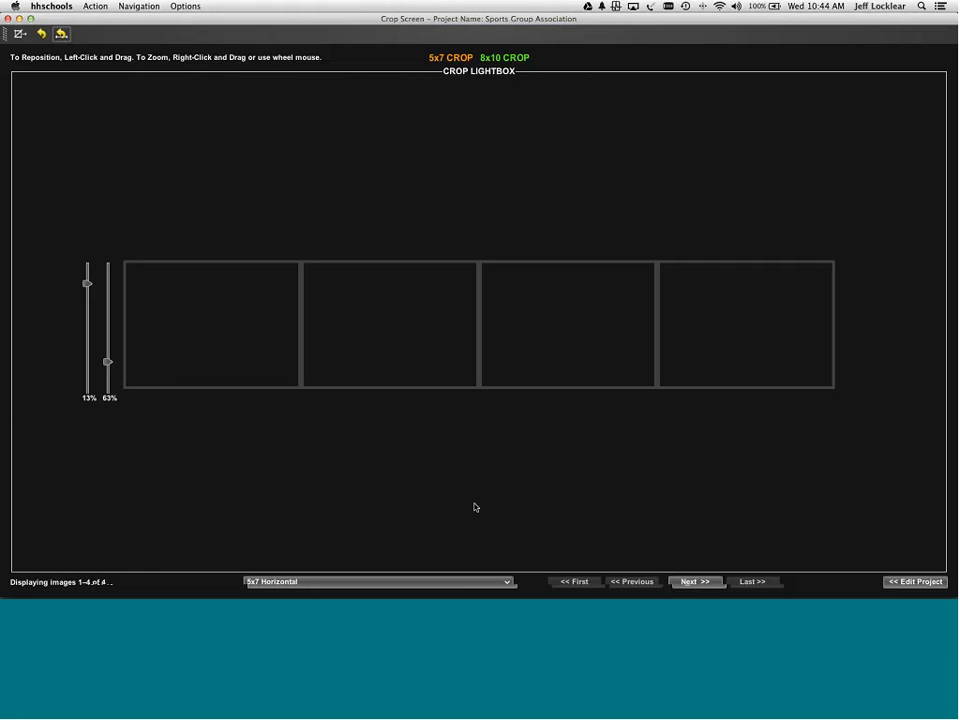
click(212, 365)
scroll(244, 332, up, 5)
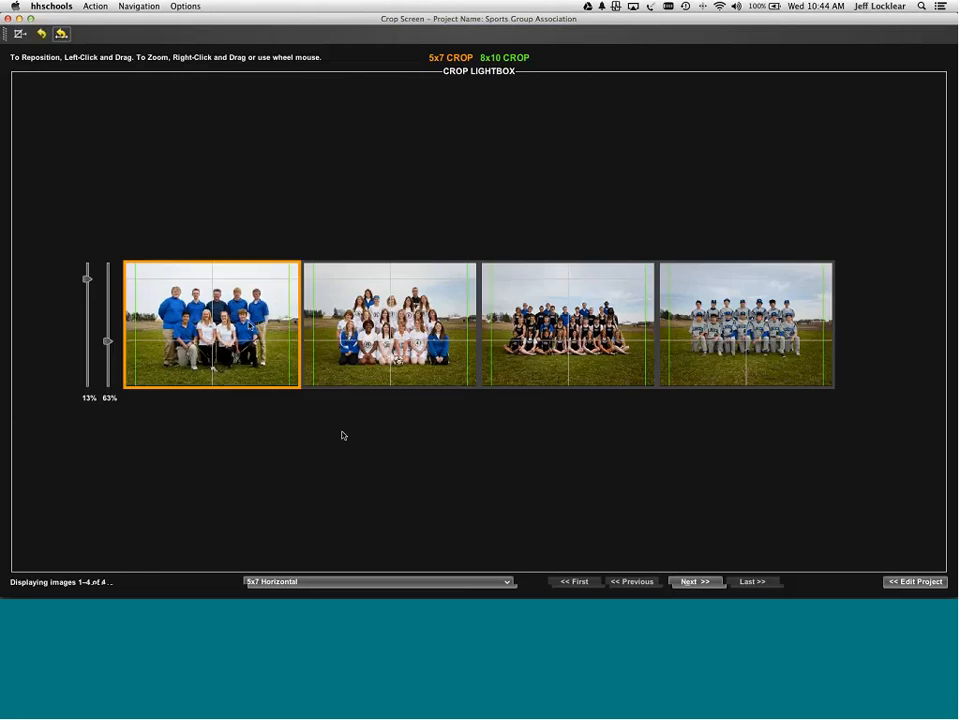
drag(246, 333, 240, 327)
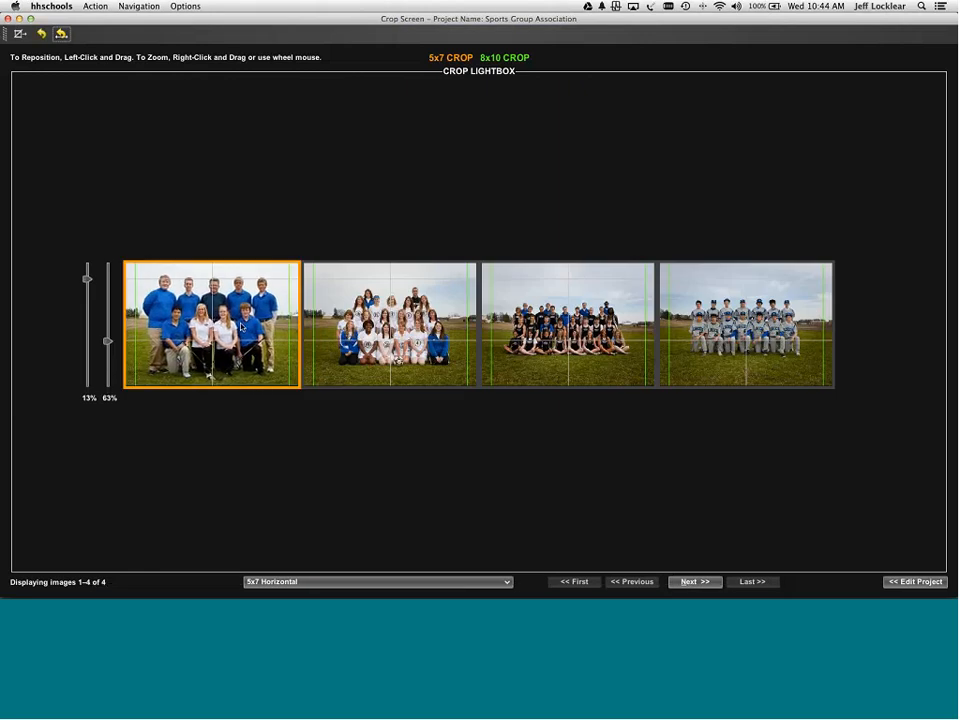
key(ctrl+f)
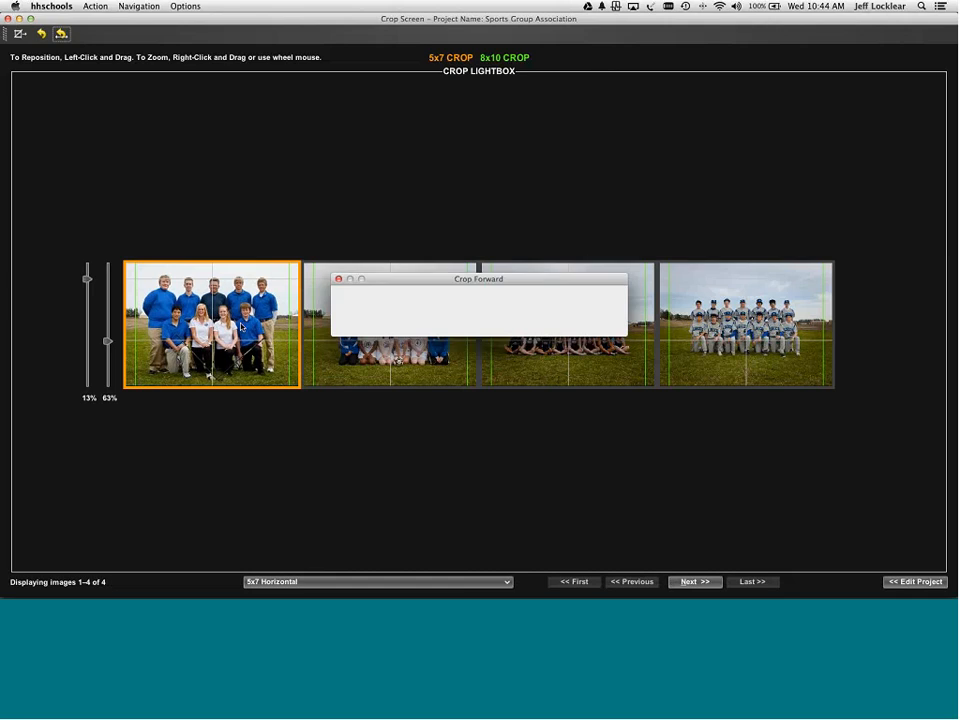
- Adjust the zoom on the dark-jersey and baseball team photo crops
click(560, 360)
scroll(560, 360, down, 3)
scroll(560, 360, up, 2)
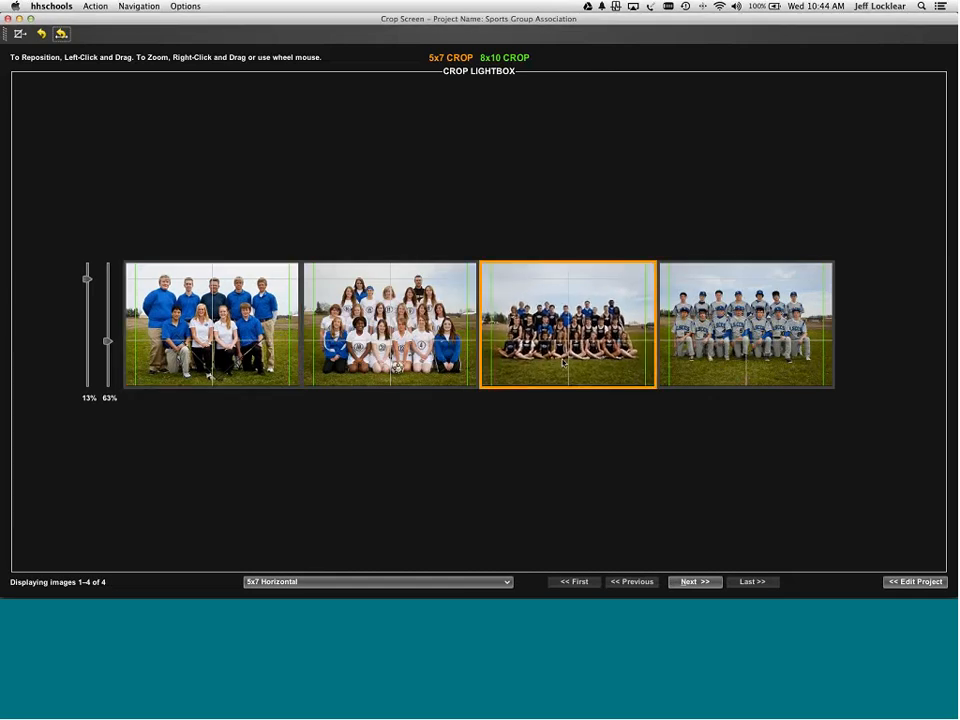
scroll(563, 360, up, 1)
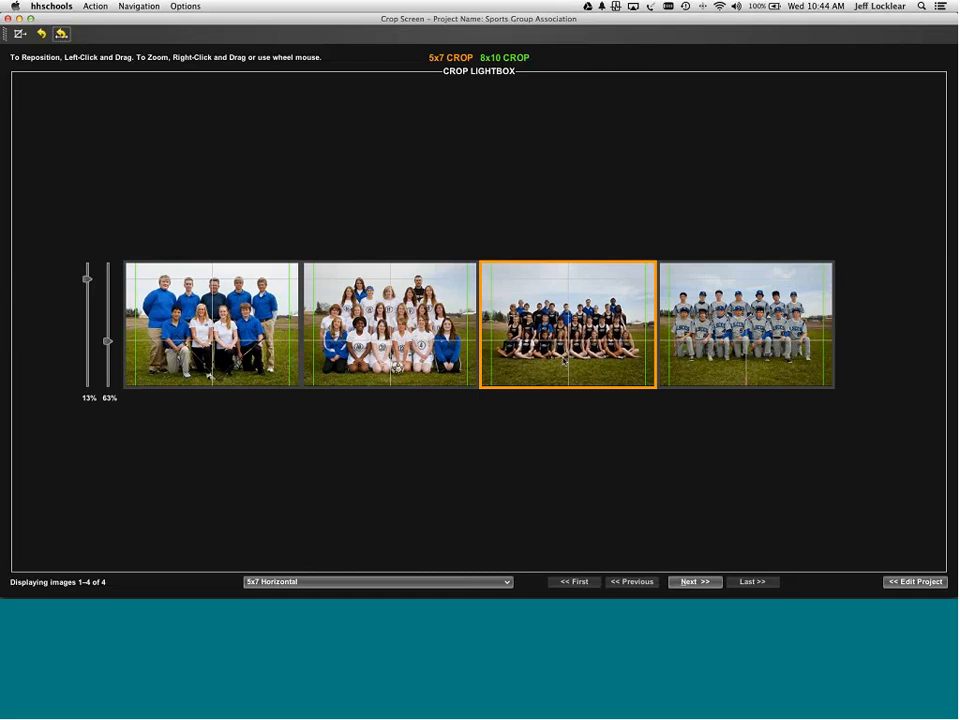
click(705, 373)
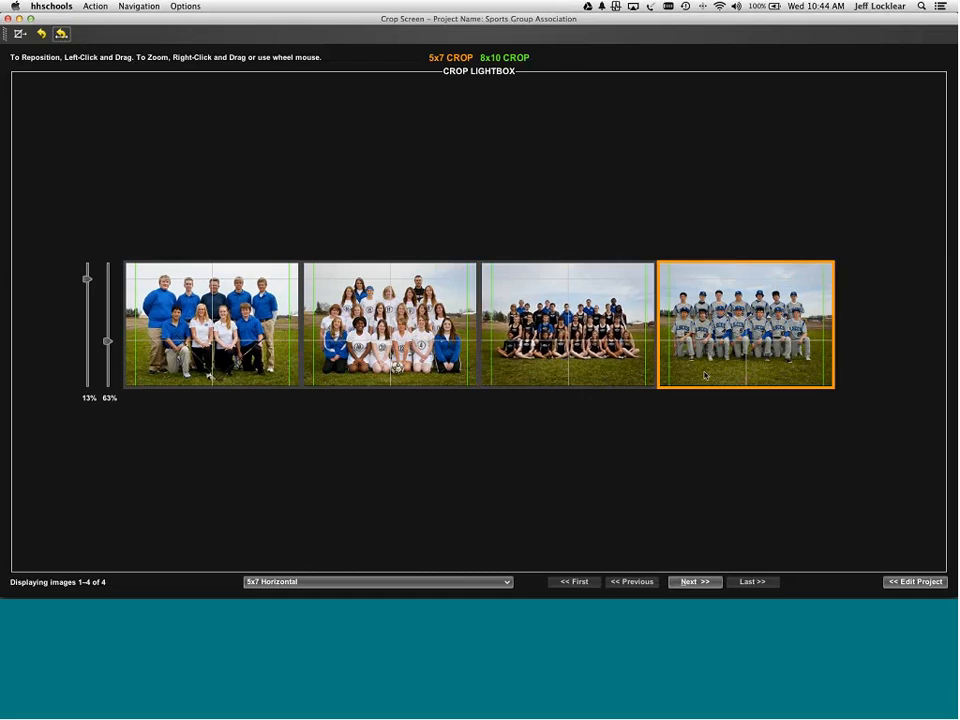
scroll(709, 376, up, 3)
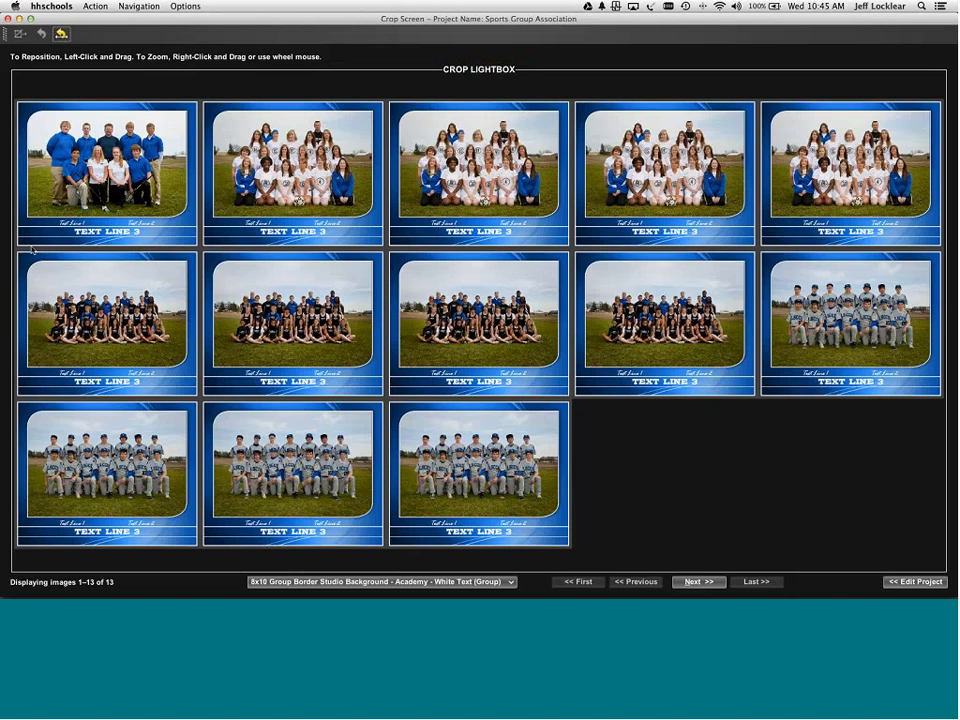
- Select the four dark-jersey team tiles in the 8x10 group border previews
click(117, 313)
shift+click(540, 316)
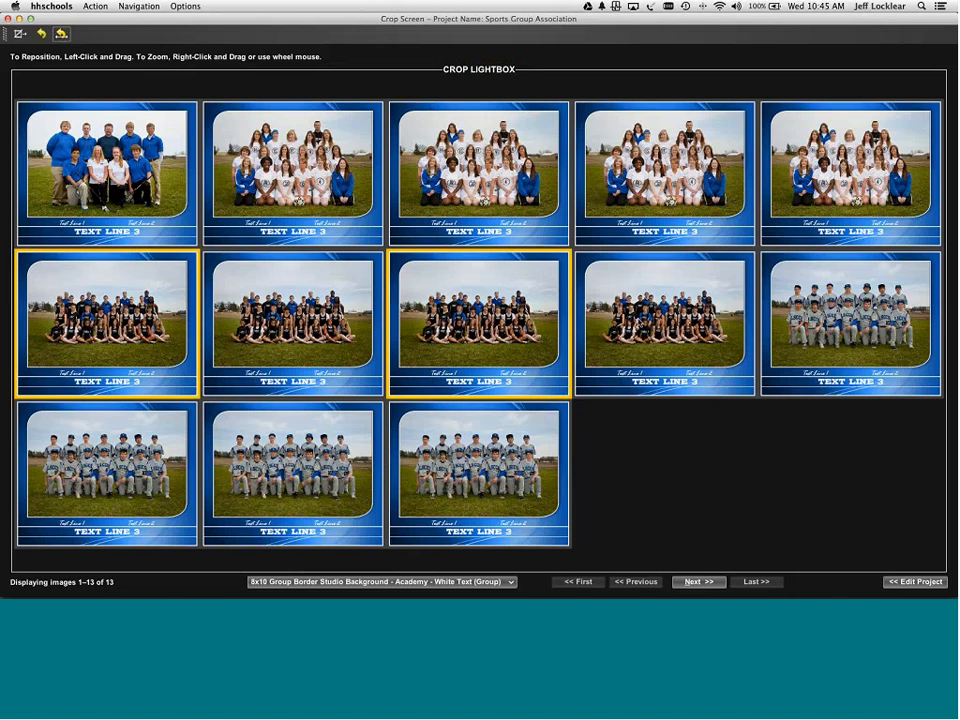
shift+click(640, 322)
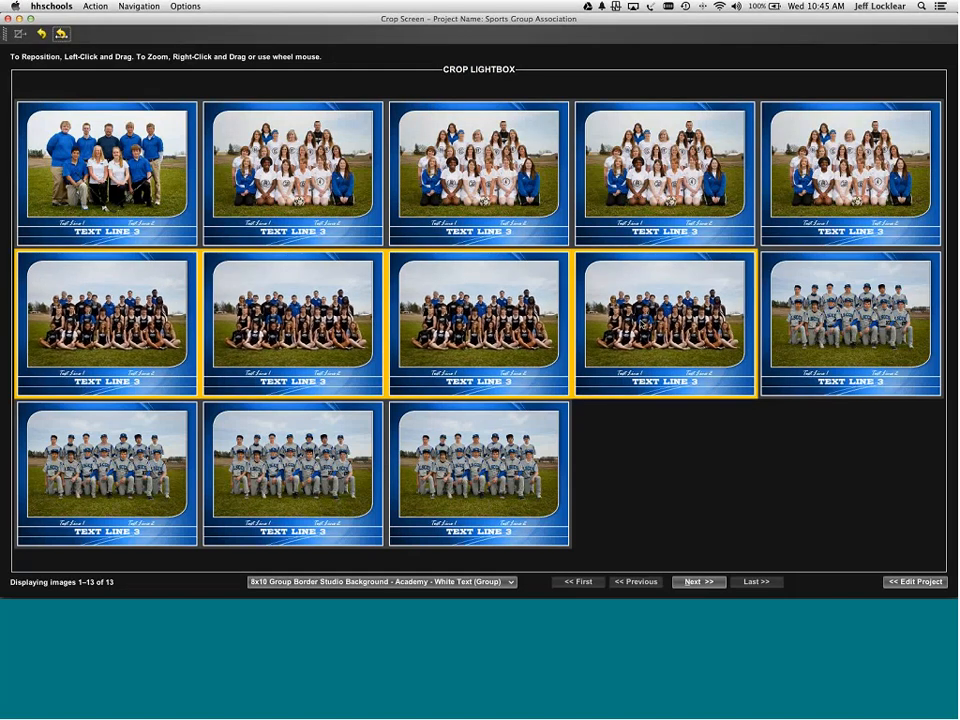
key(Return)
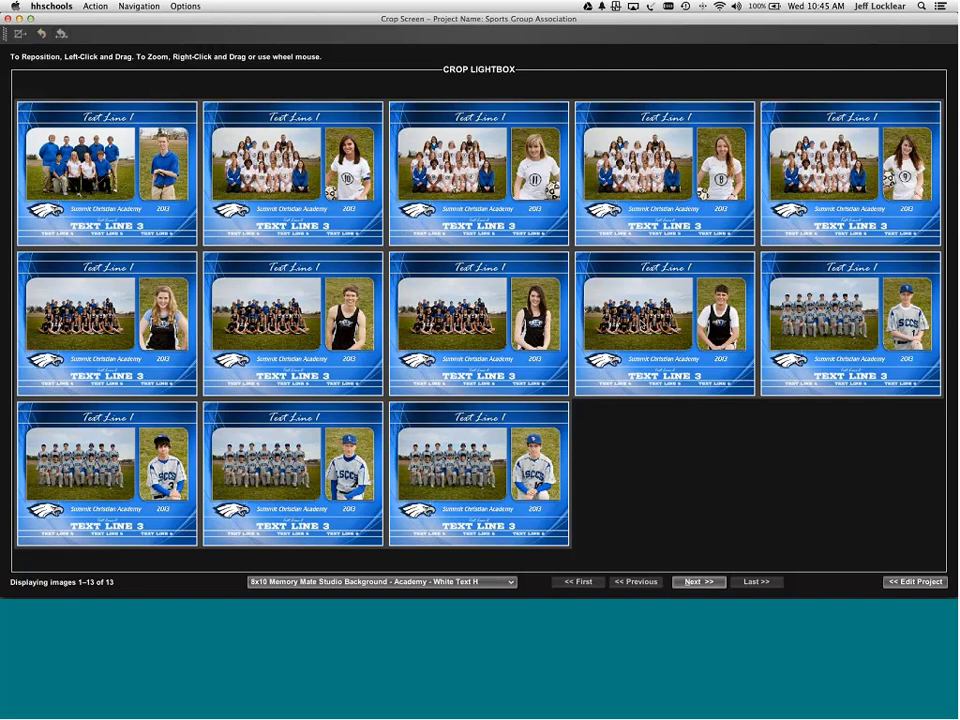
- Enlarge and recentre the golfer's individual portrait in the 8x10 memory mate
click(110, 320)
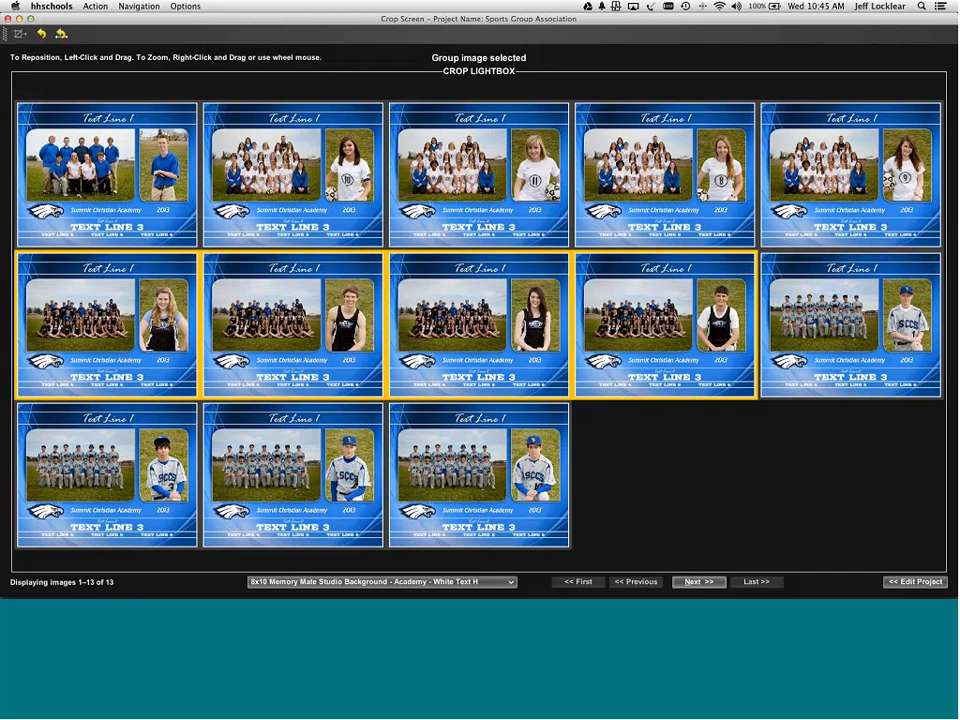
click(718, 317)
click(160, 150)
scroll(162, 154, up, 3)
mouse_move(162, 156)
mouse_down()
mouse_move(152, 172)
mouse_move(165, 175)
mouse_up()
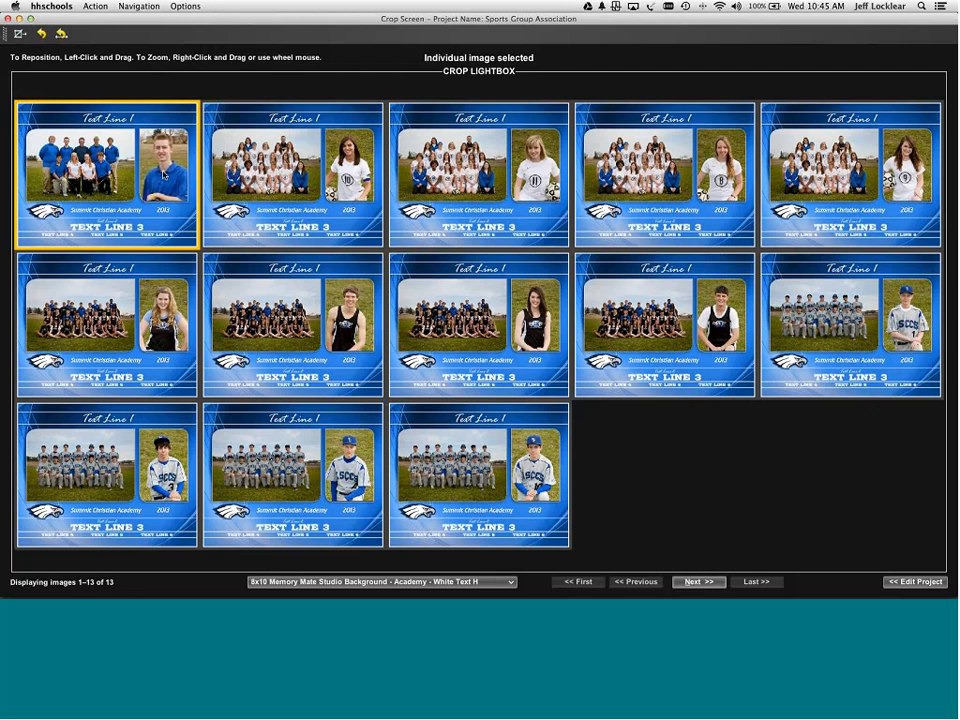
- Reposition the golfer's portrait in the 3x3 button and copy that crop to all portraits
key(Return)
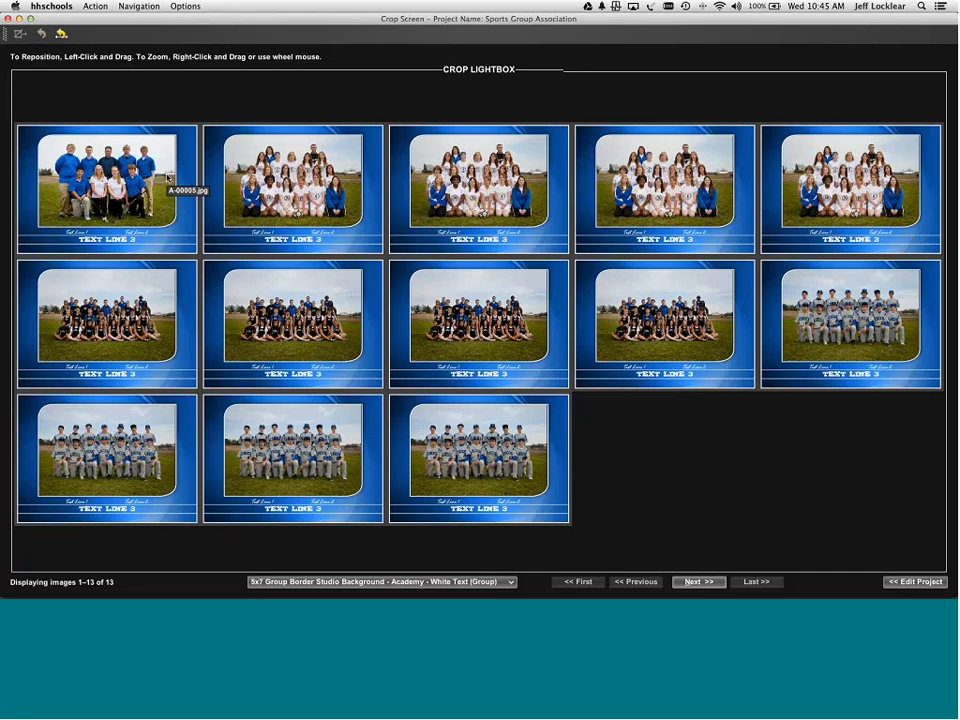
key(Return)
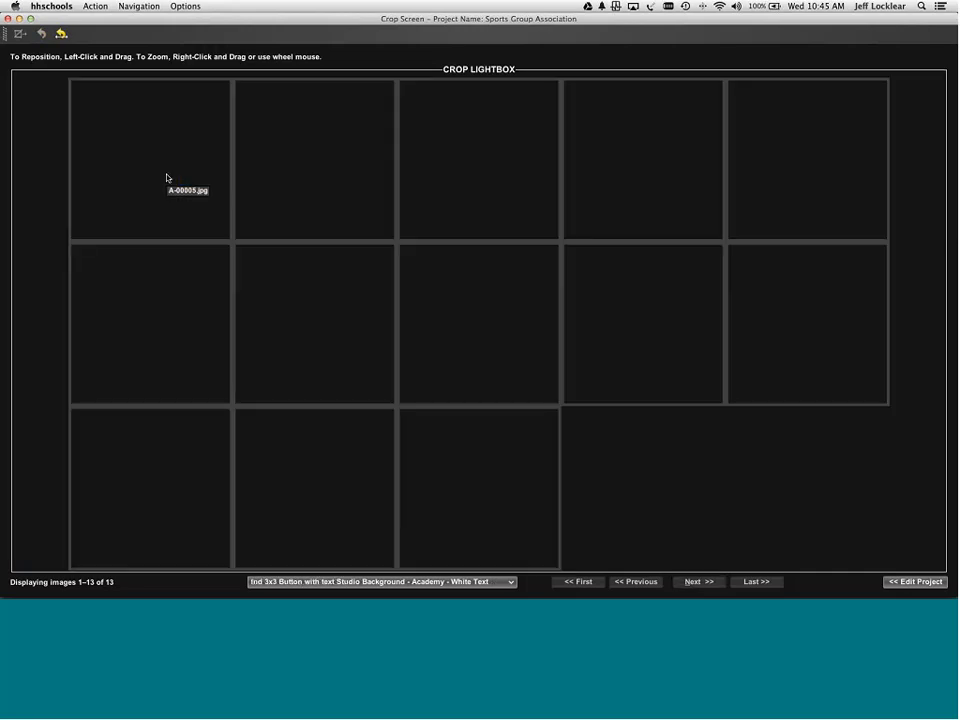
drag(181, 181, 173, 166)
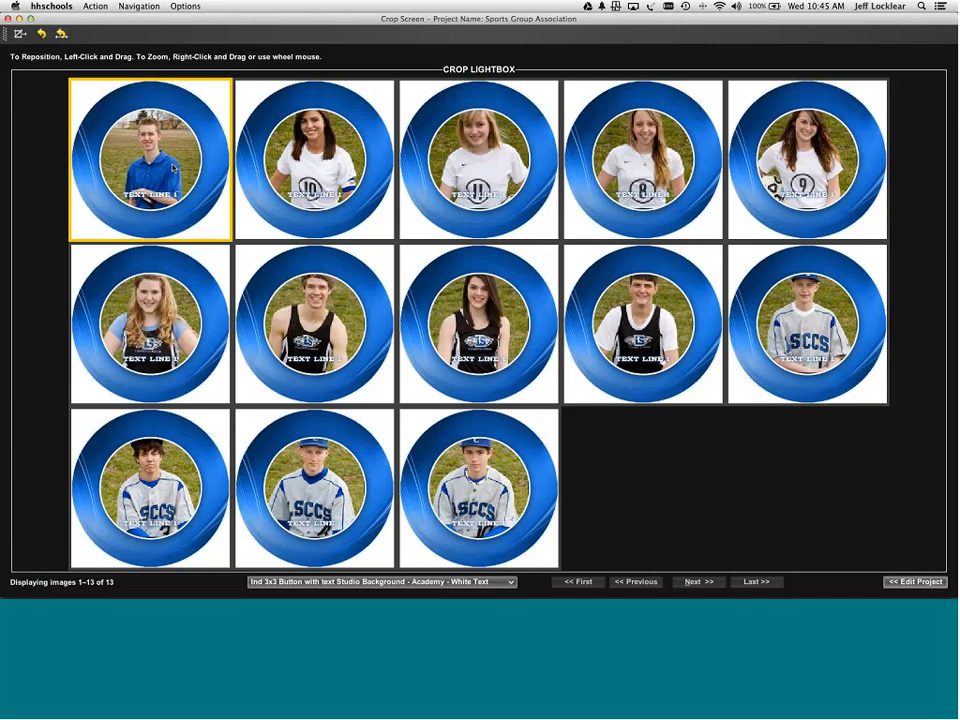
key(super+f)
key(Return)
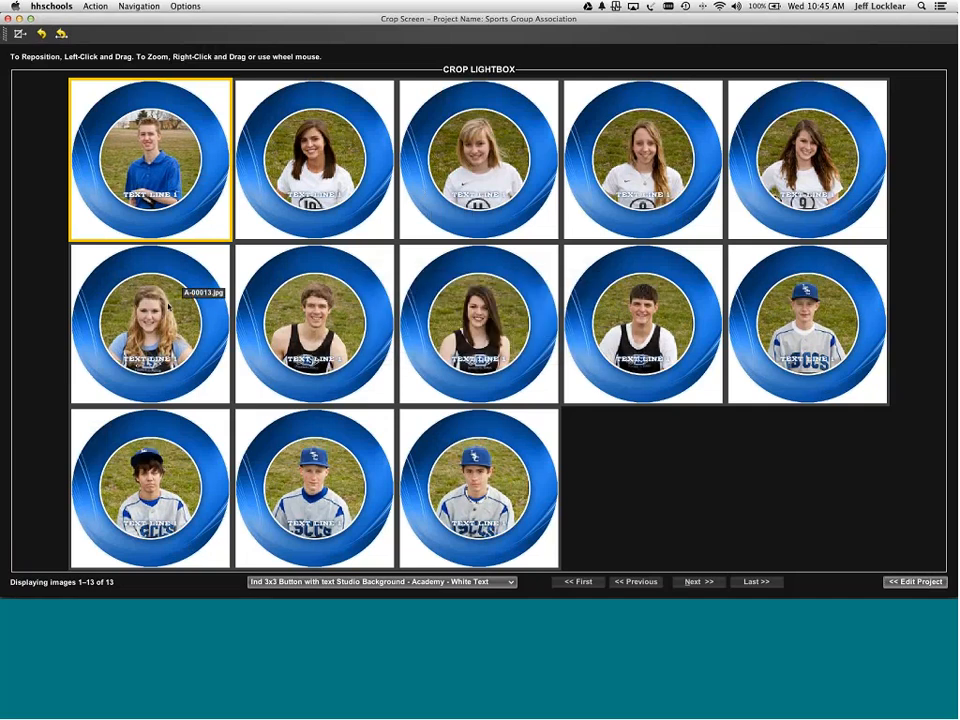
- Copy the second-row button portrait's crop forward to the remaining portraits and return to Edit Project
click(160, 308)
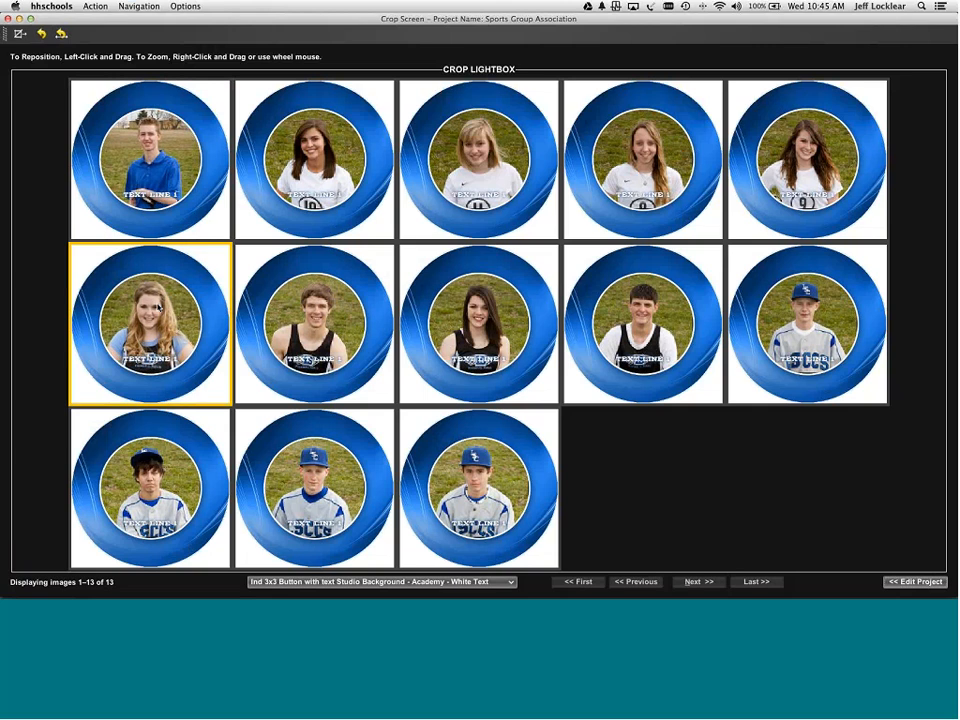
key(super+f)
key(Return)
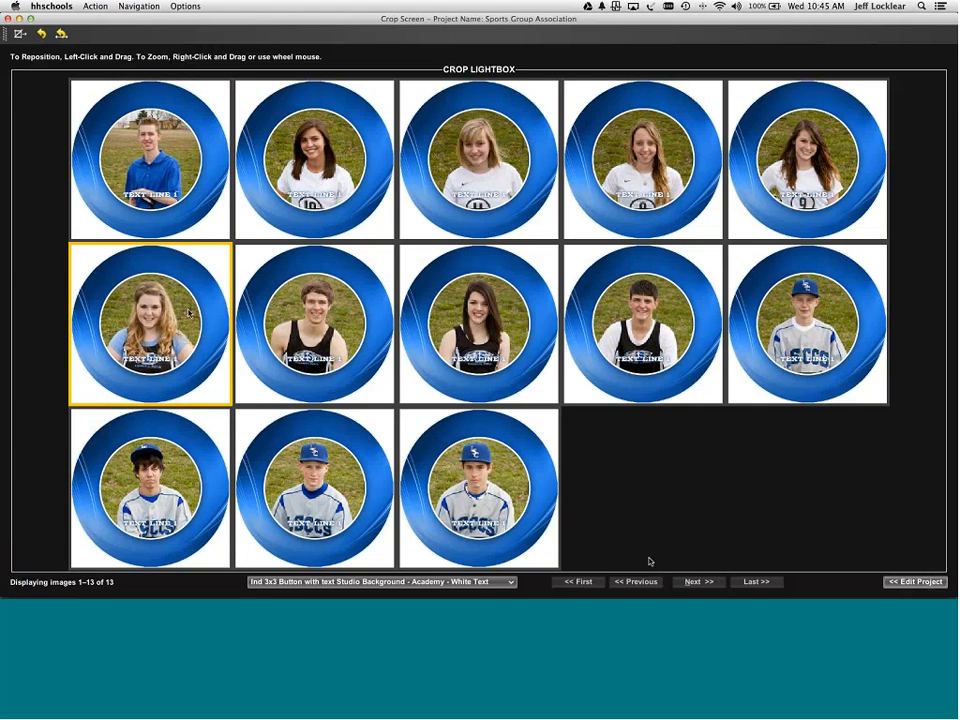
click(905, 582)
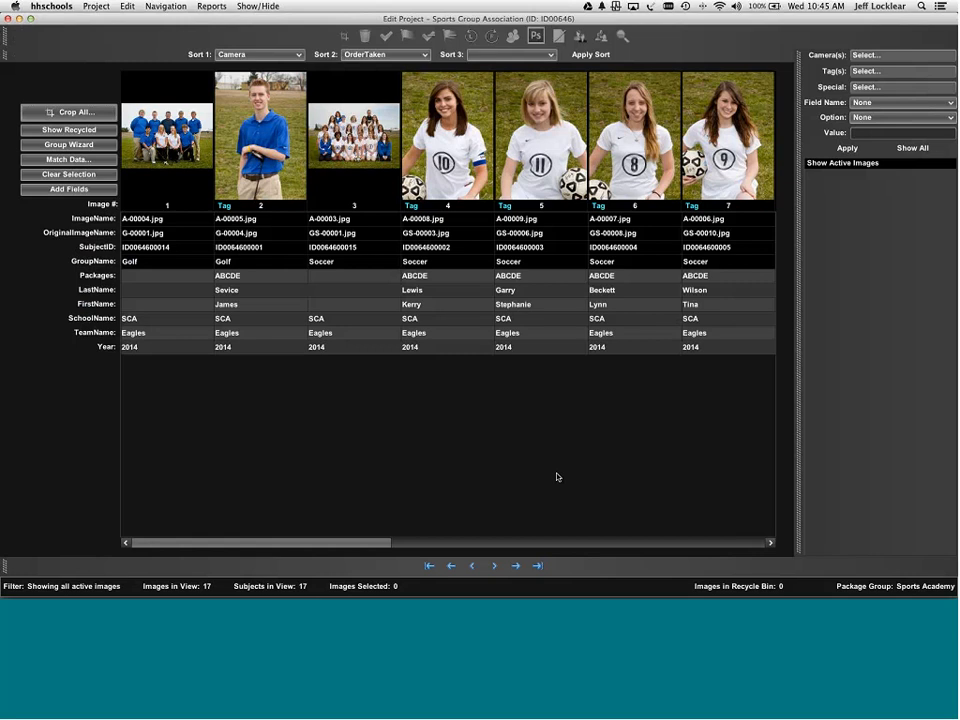
- Check the Golf group's setup and product graphics assignments, returning to the Golf group showing its team photo
click(89, 149)
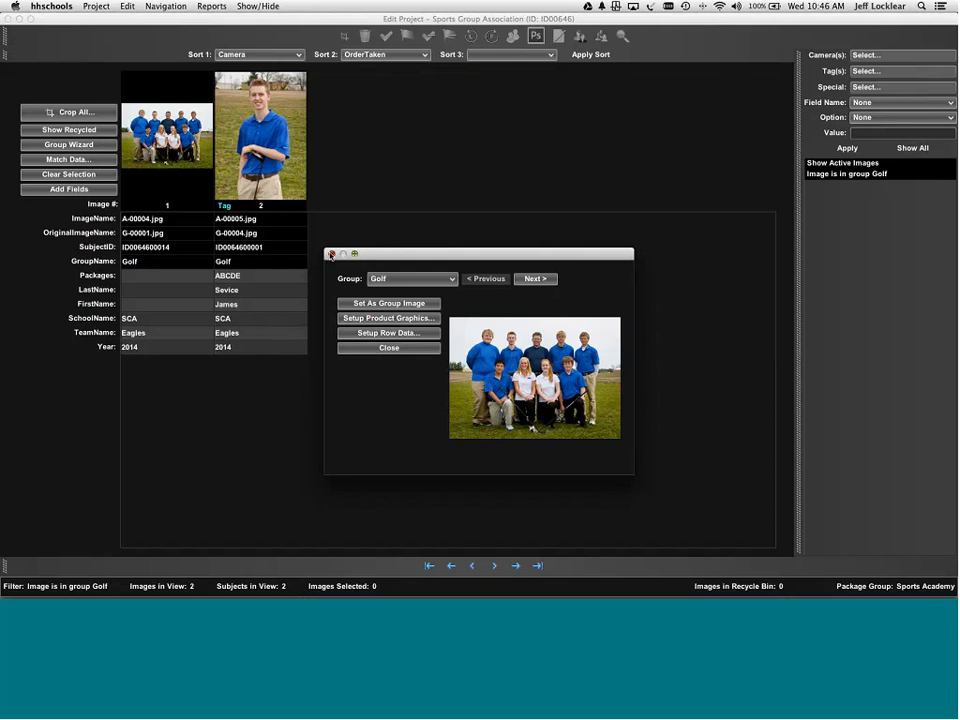
click(331, 254)
click(127, 6)
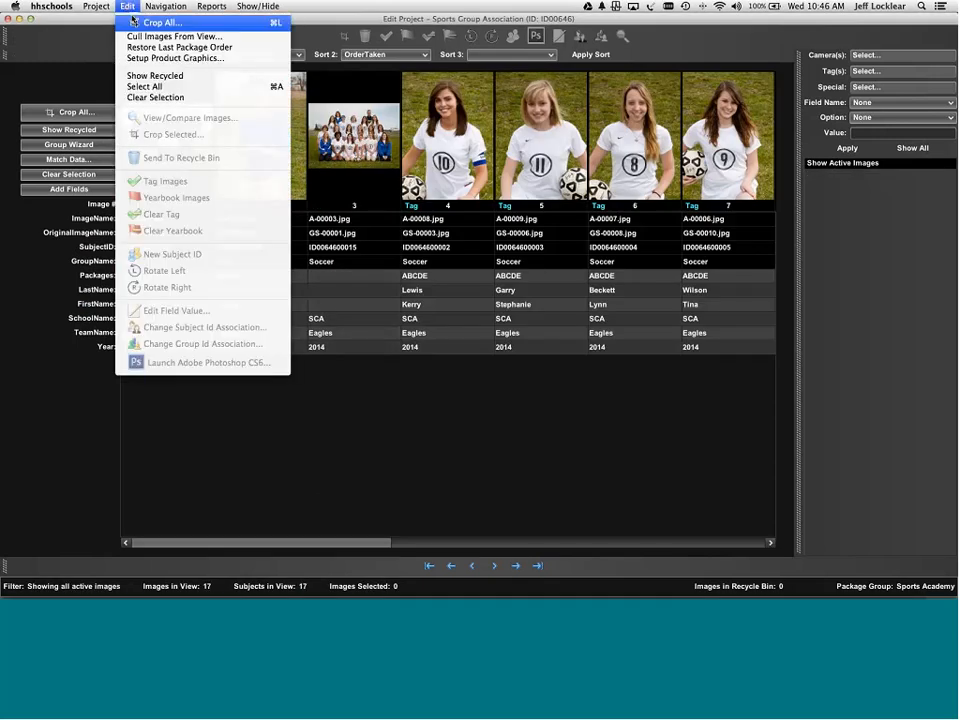
click(229, 62)
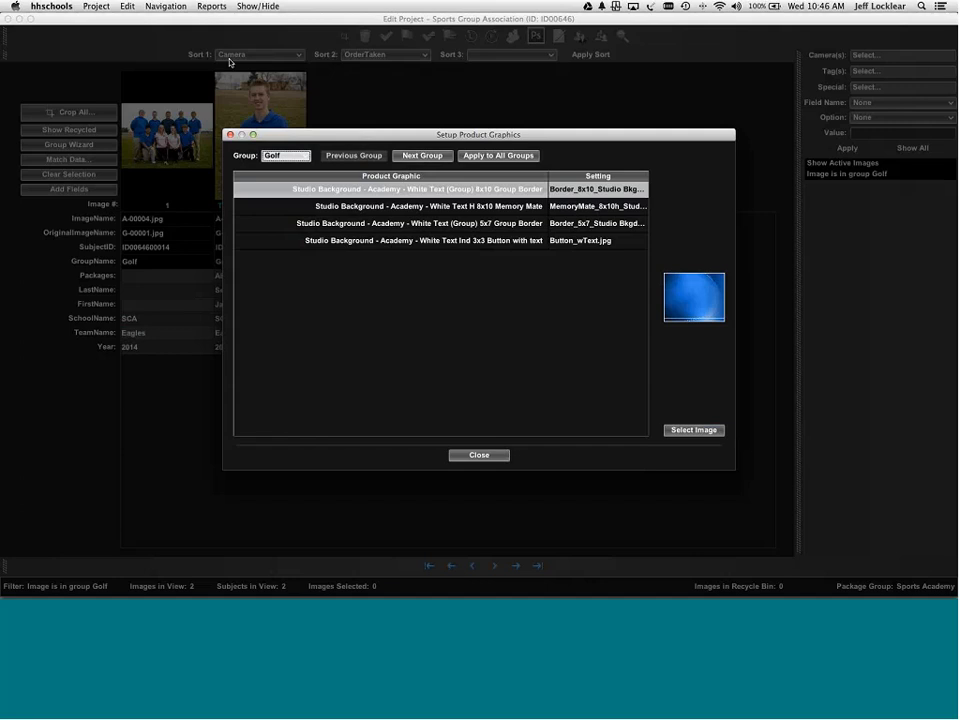
click(466, 454)
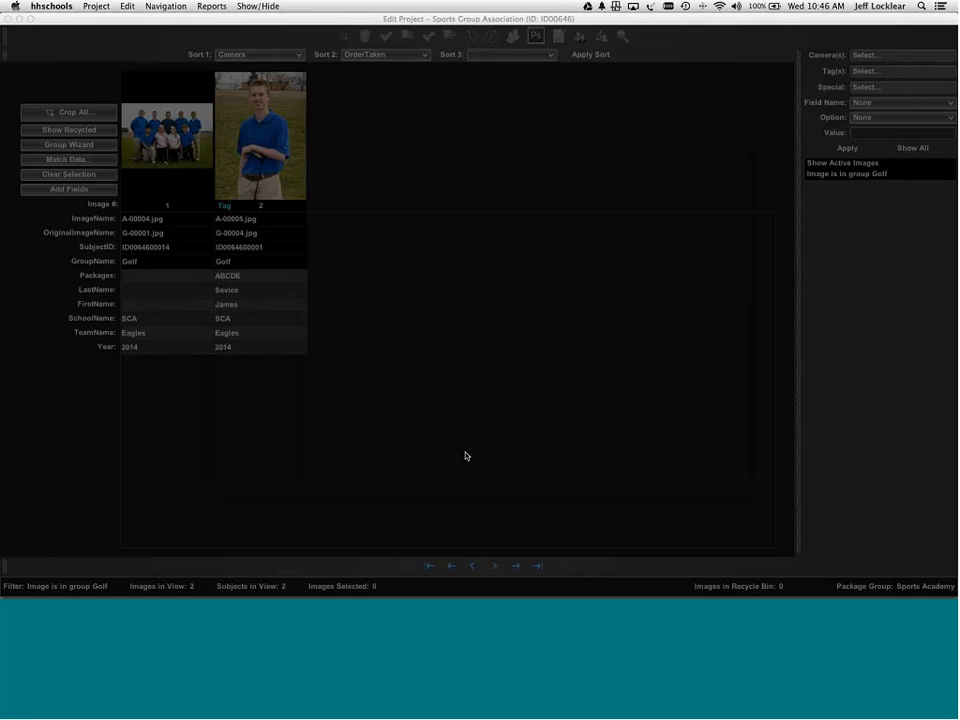
click(68, 145)
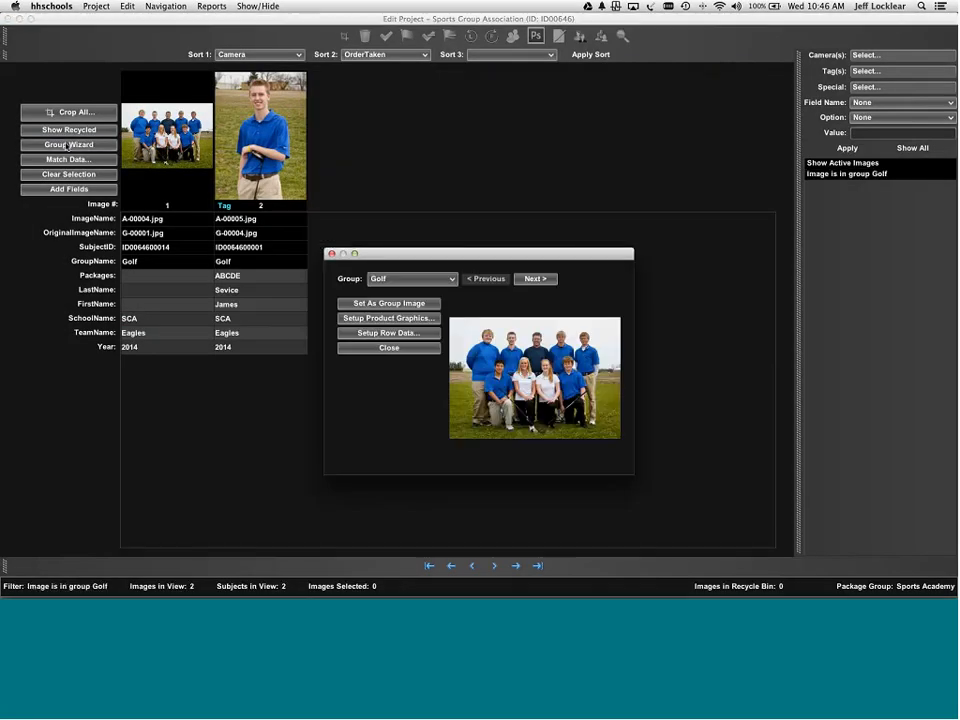
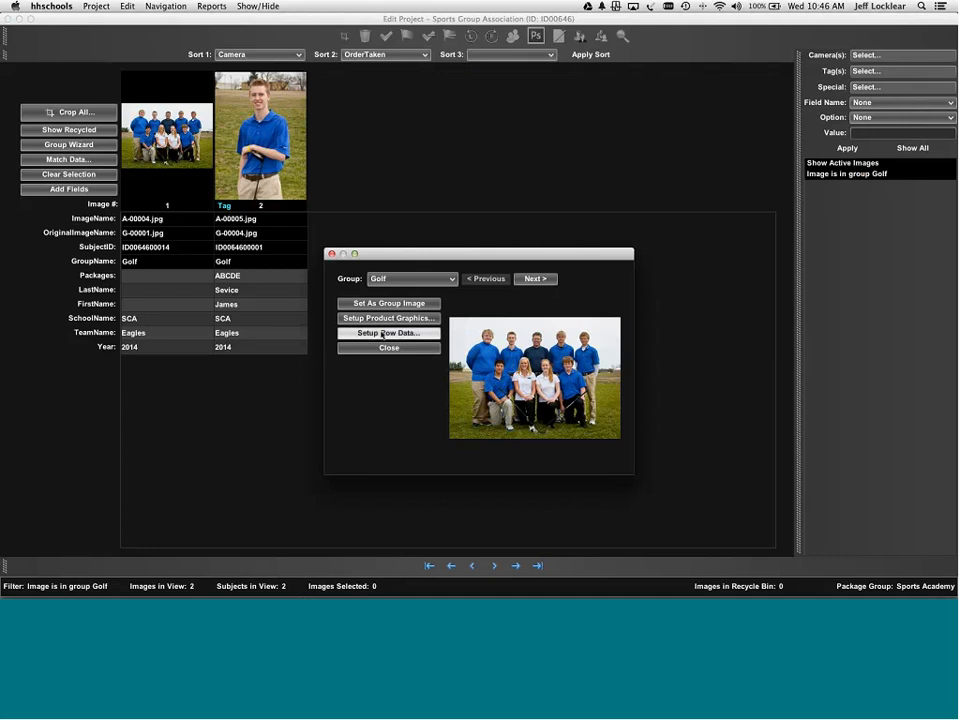
- Enter a 'Row 1' caption with a person's name in the Golf group's first row data
click(383, 333)
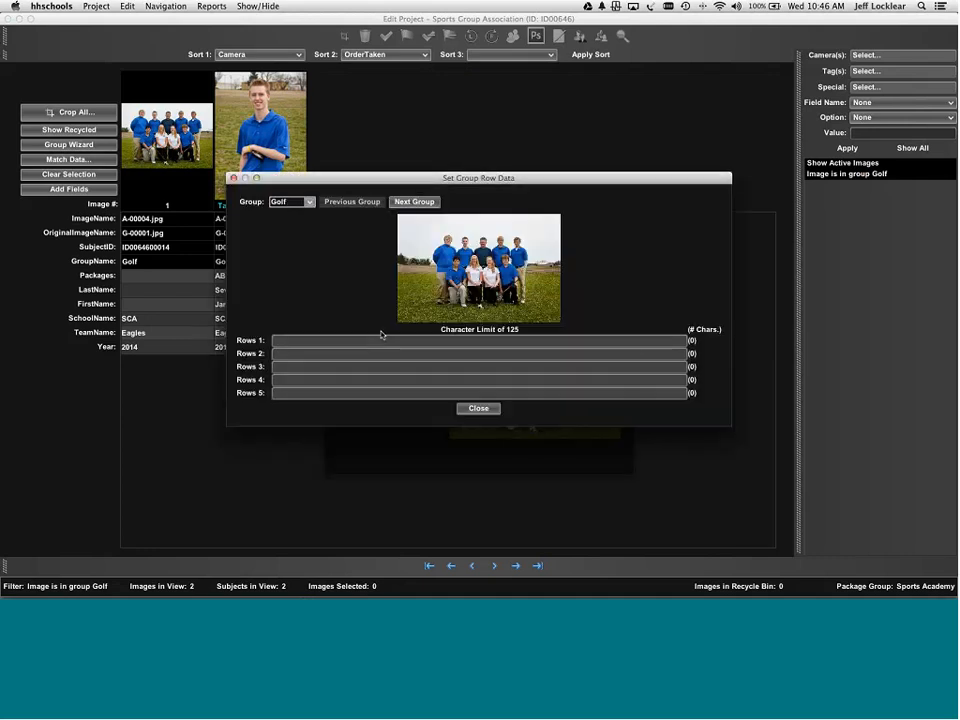
click(377, 338)
text(lksjdfhsFLhf)
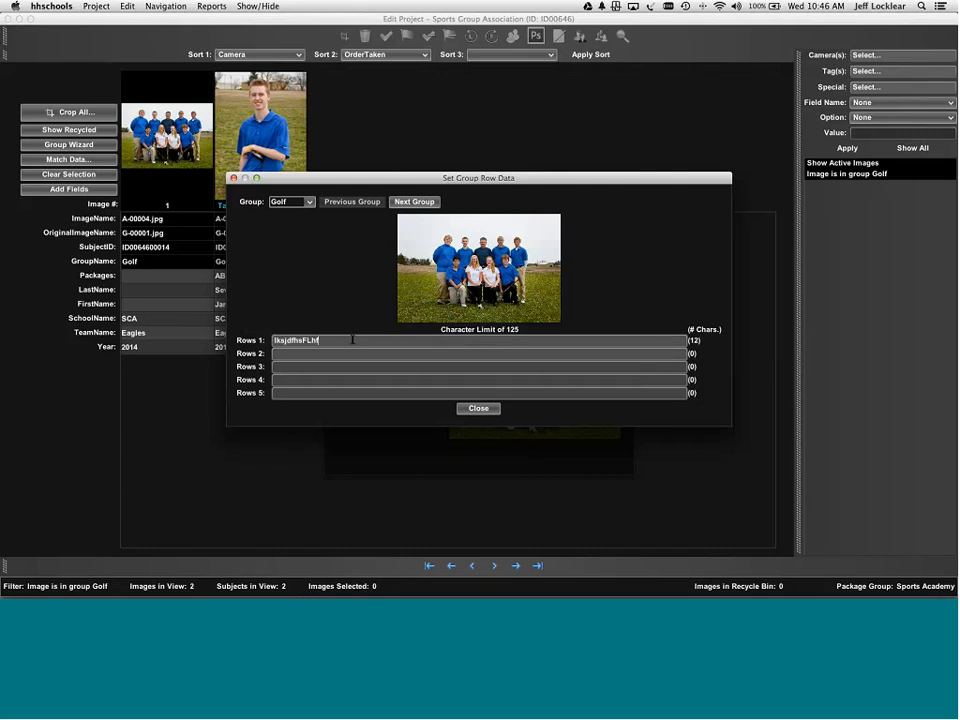
drag(351, 339, 261, 337)
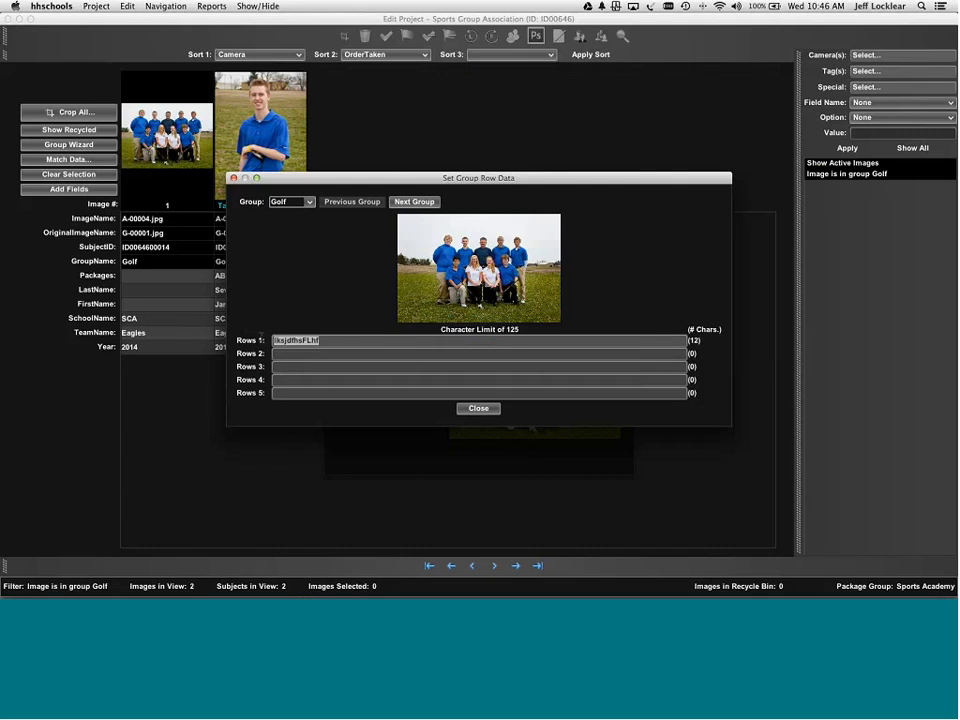
text(Row)
text(1 )
click(477, 408)
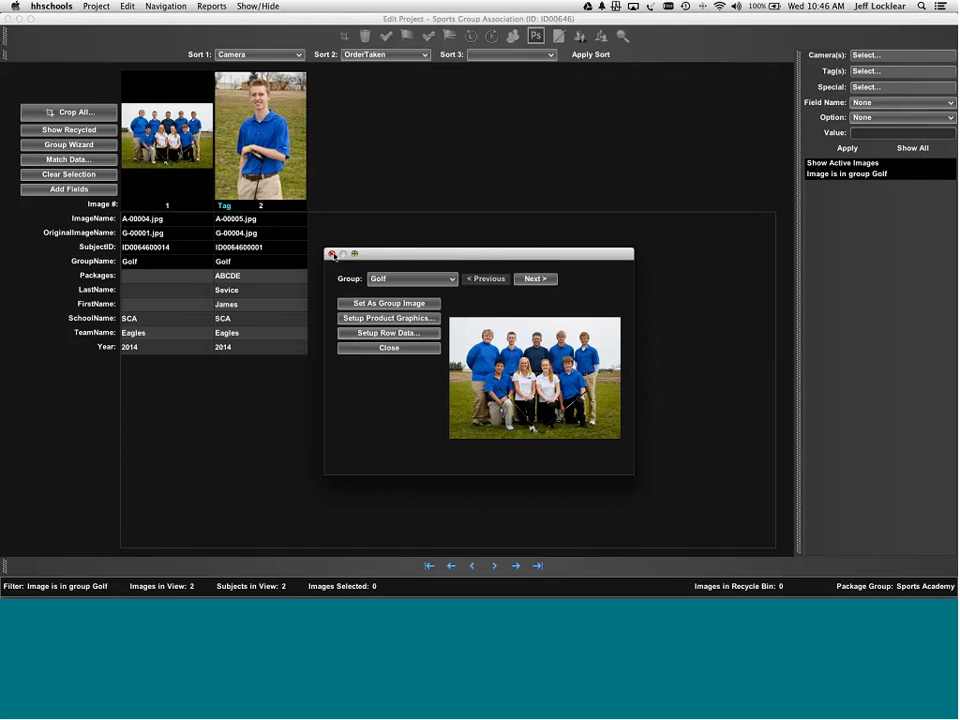
- Clear the Golf group's first row text again
click(396, 334)
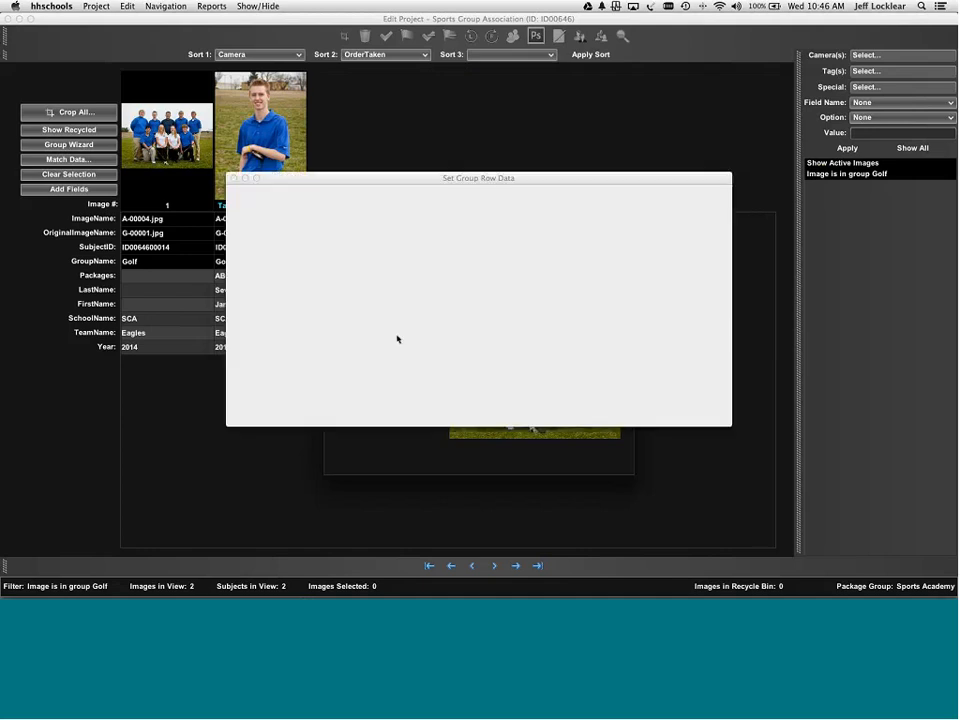
drag(402, 342, 276, 340)
key(BackSpace)
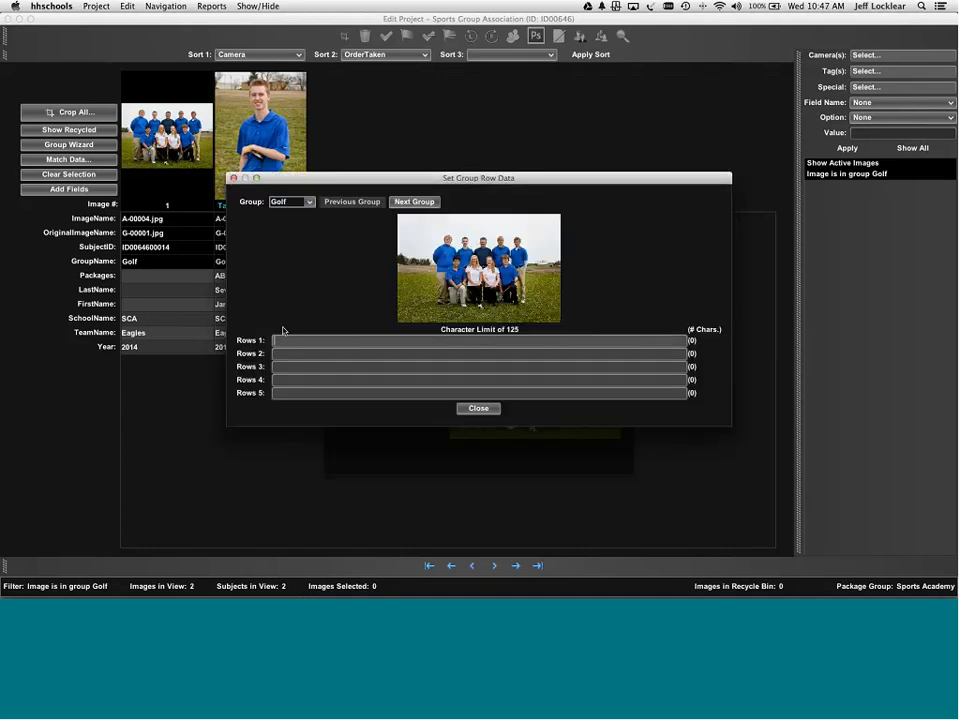
click(478, 408)
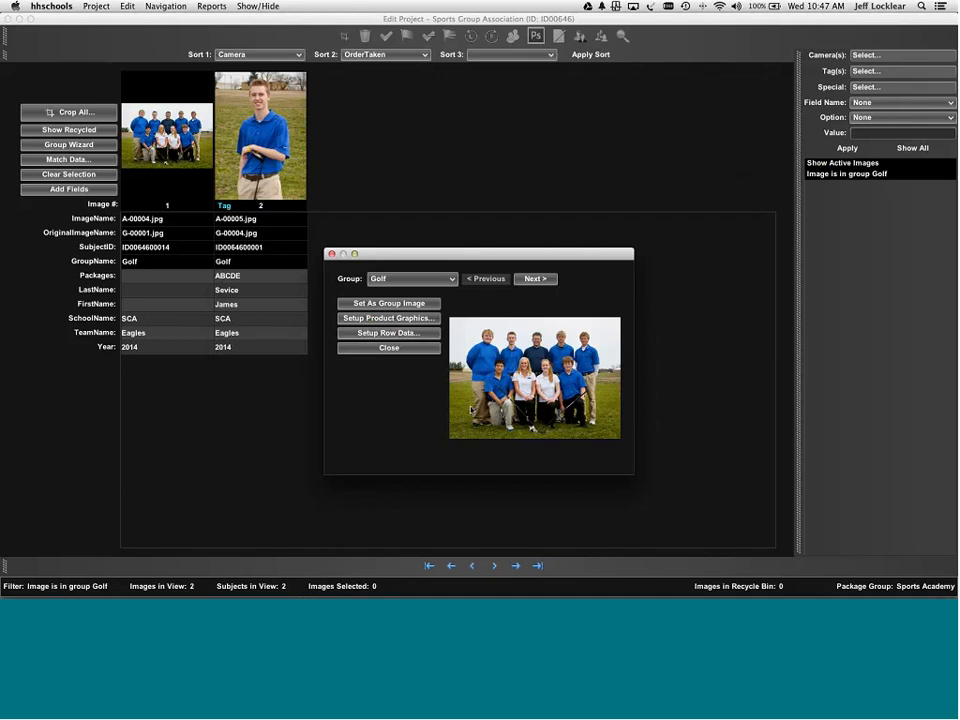
- Close group settings and save Sports Fusion Pro as the project's package group
click(331, 254)
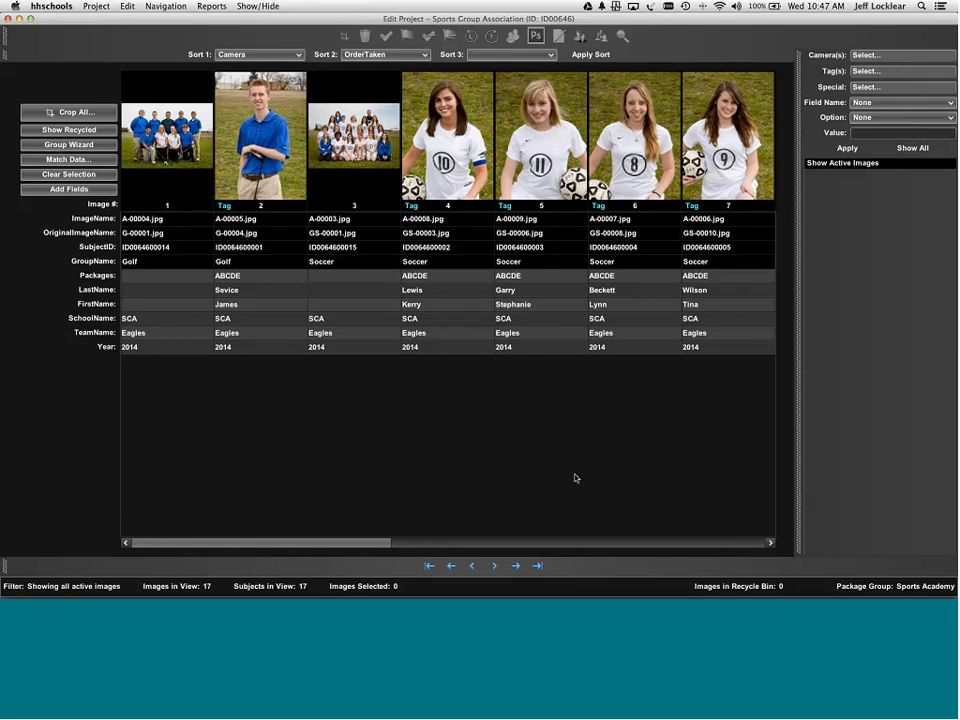
click(96, 6)
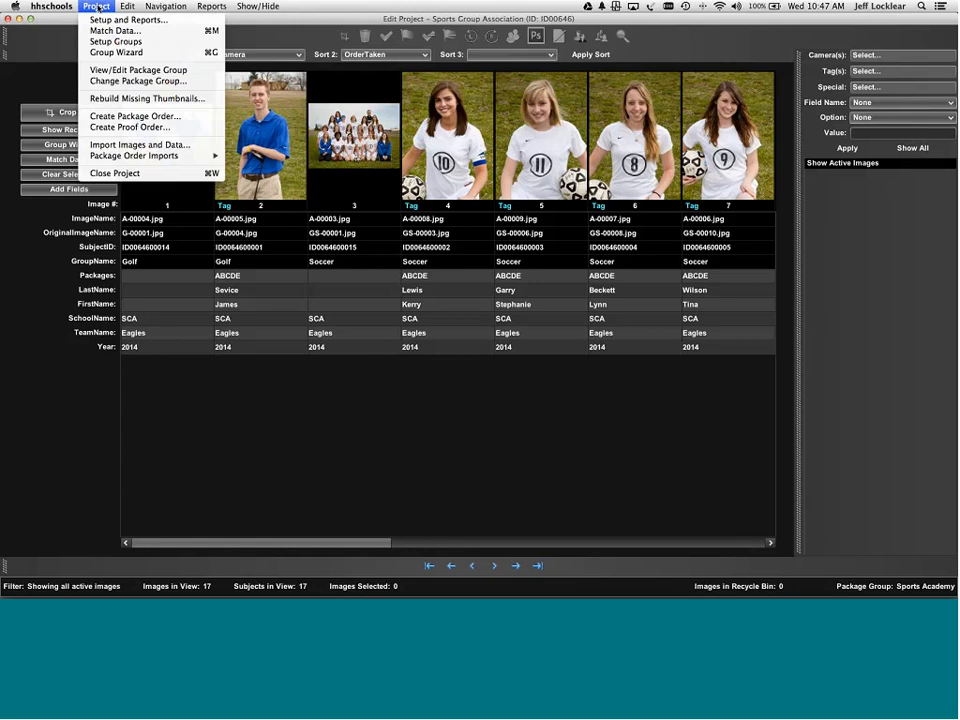
click(120, 83)
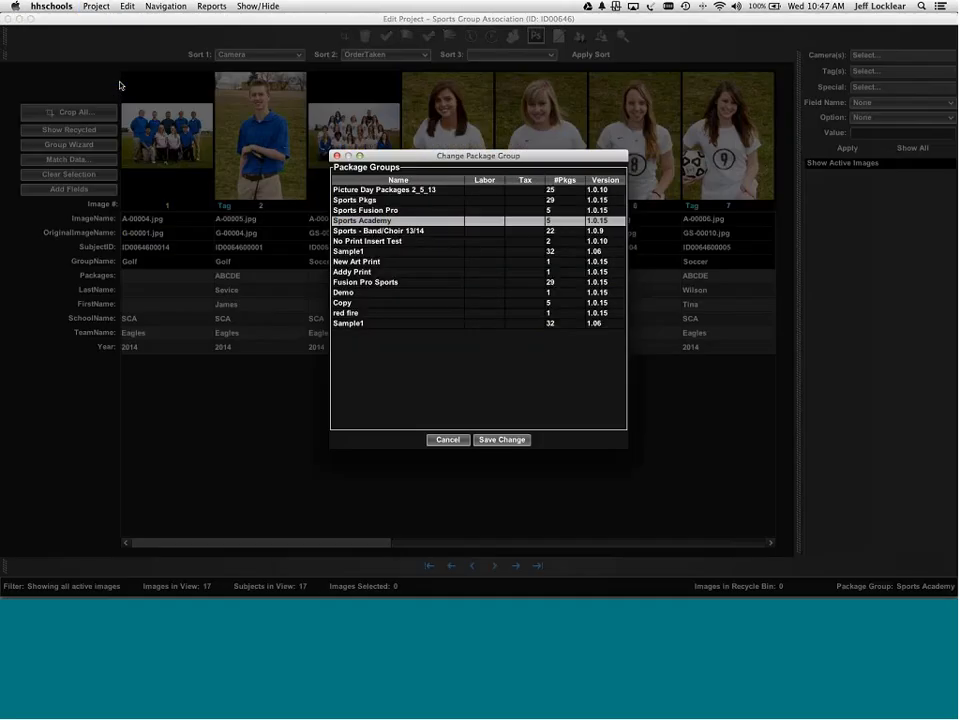
click(372, 211)
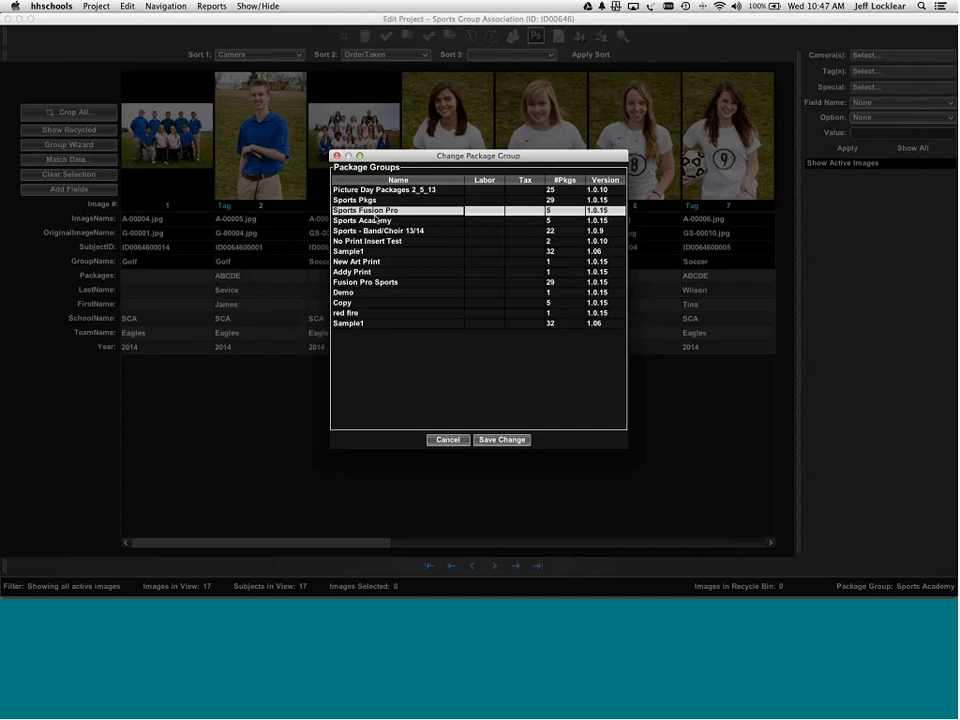
click(502, 440)
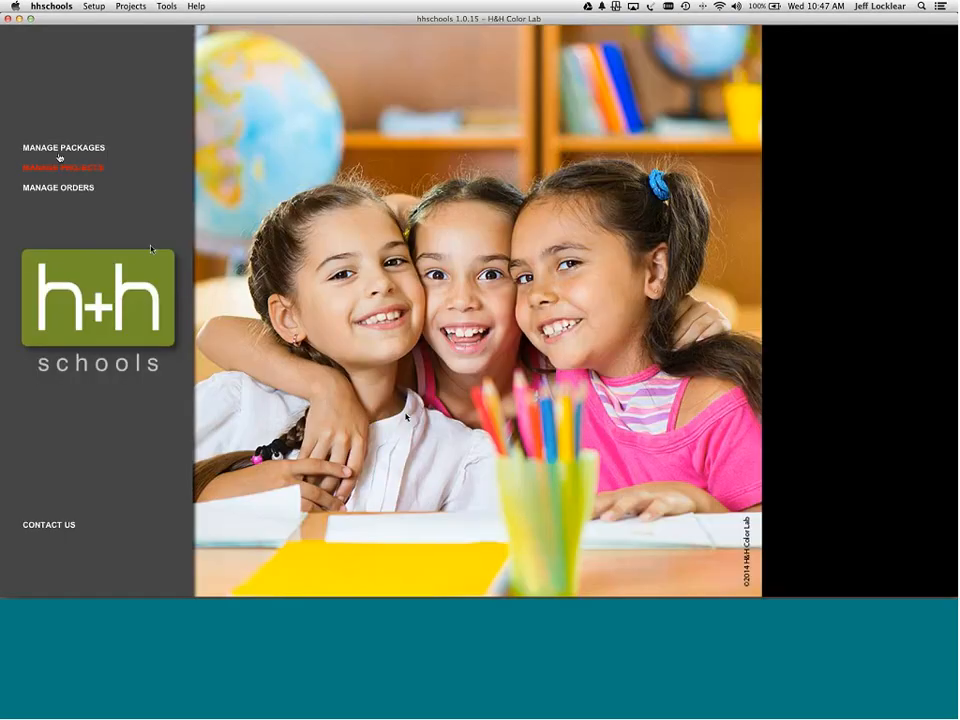
- Create a package group named 'Fusion Web' and save its package A
click(57, 148)
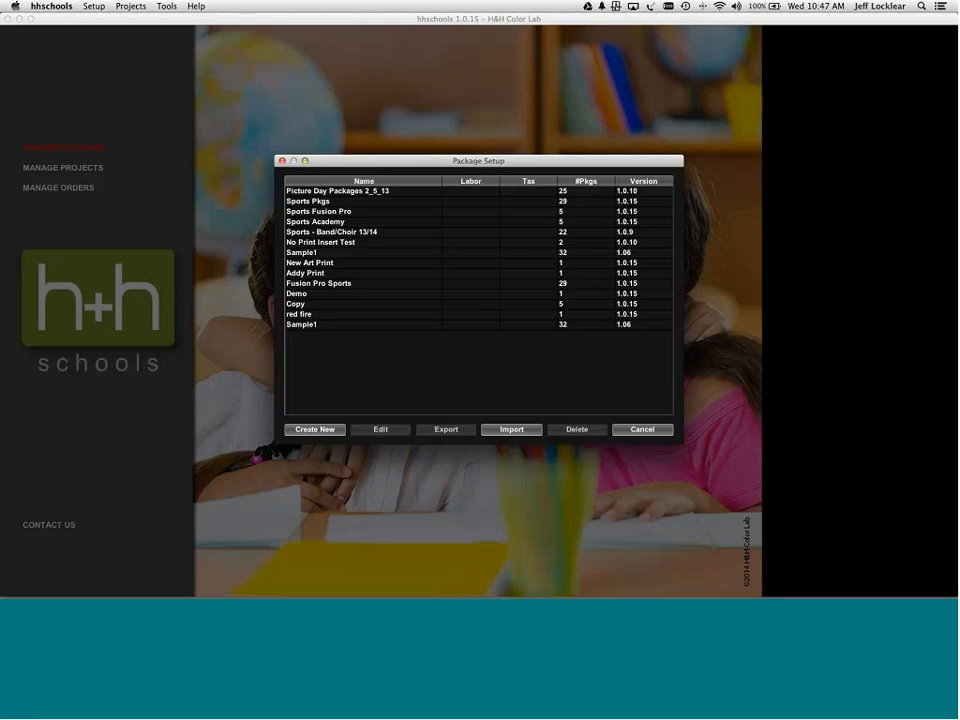
click(316, 429)
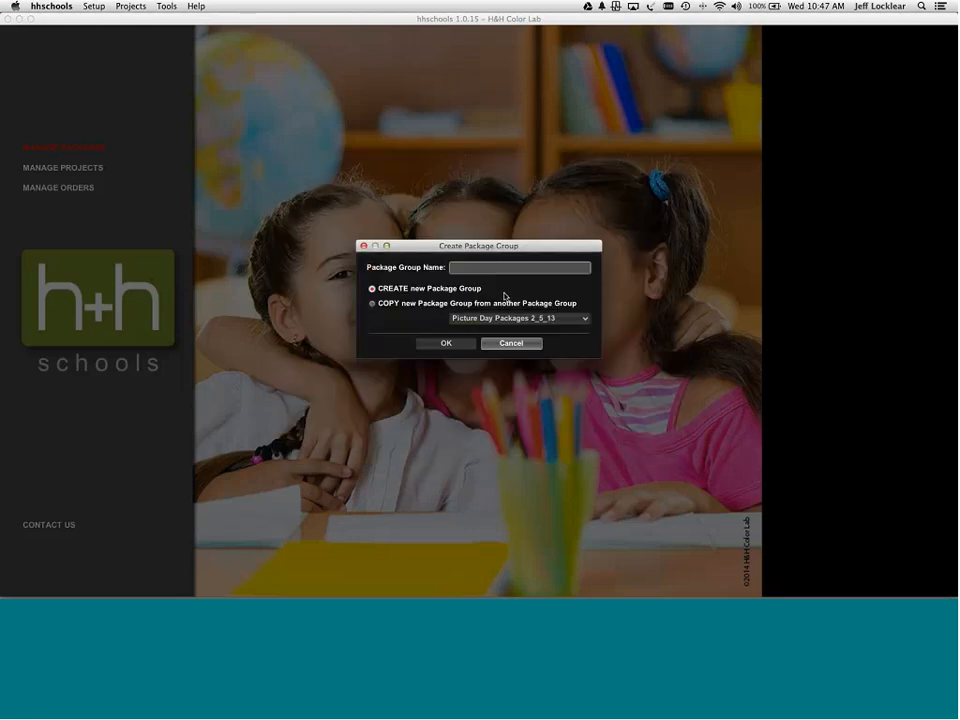
text(F)
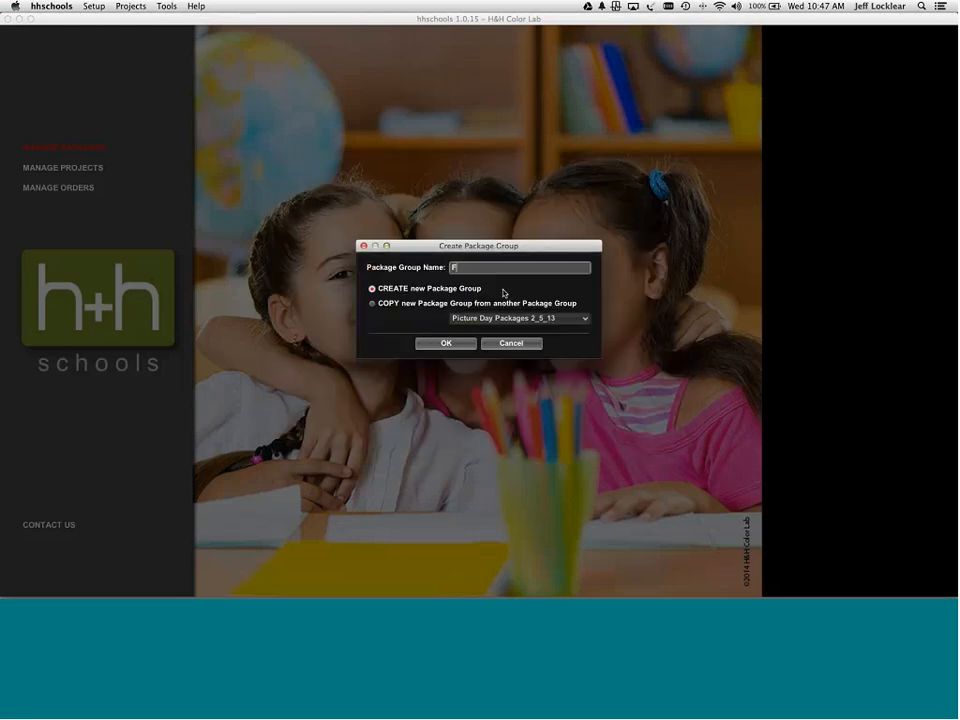
text(usion Web)
click(448, 343)
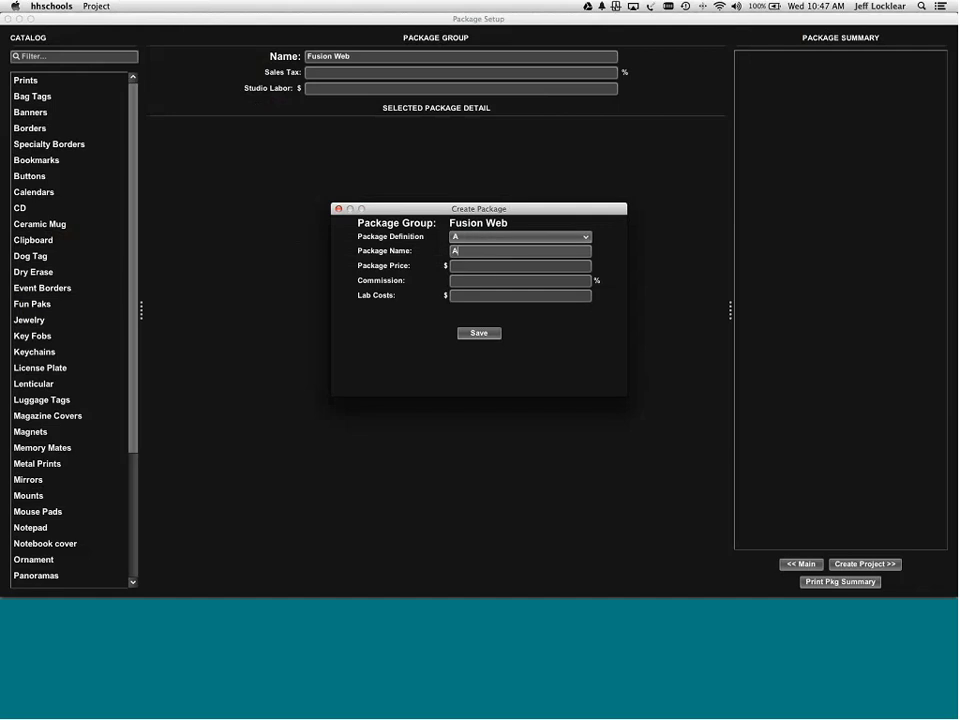
click(477, 334)
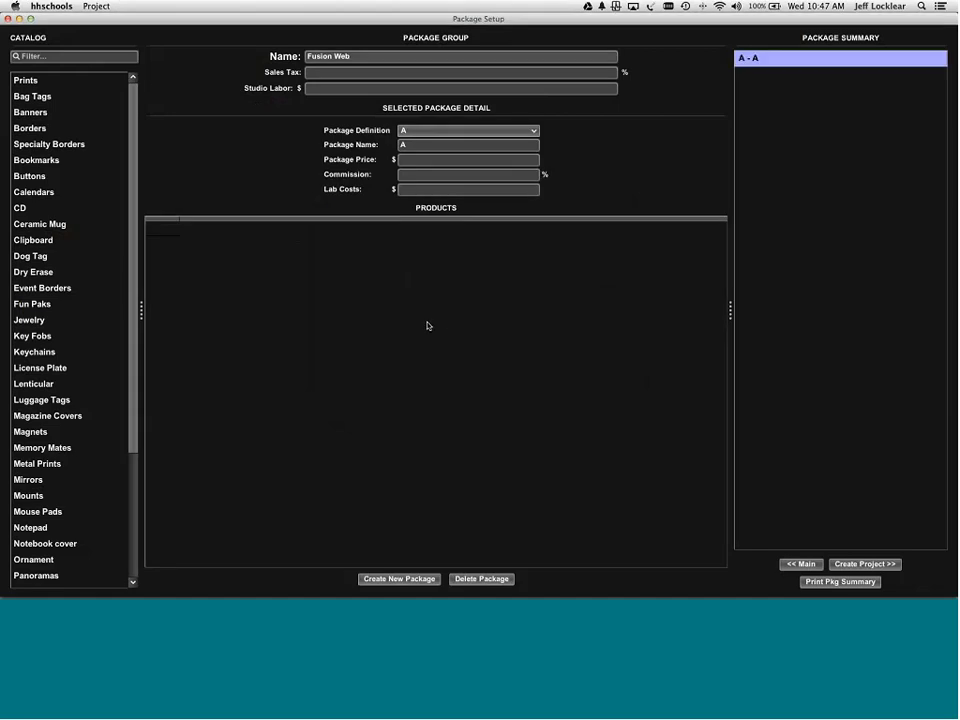
- Filter the product catalog by 'fusion' and pick 5x7 Group Border under Borders
click(71, 55)
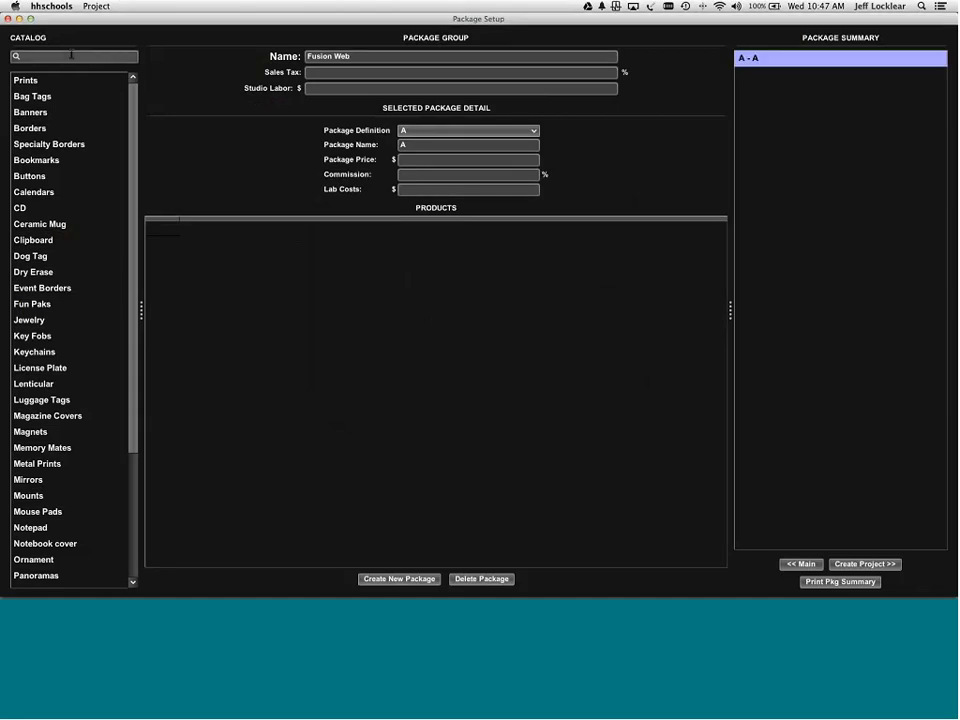
text(fusion)
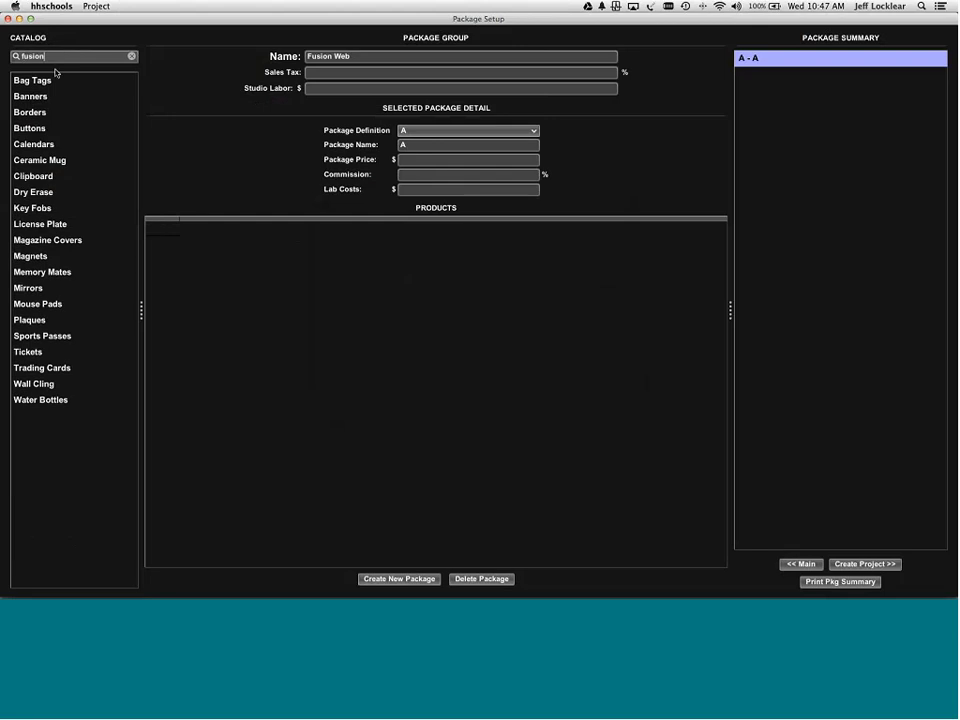
click(31, 112)
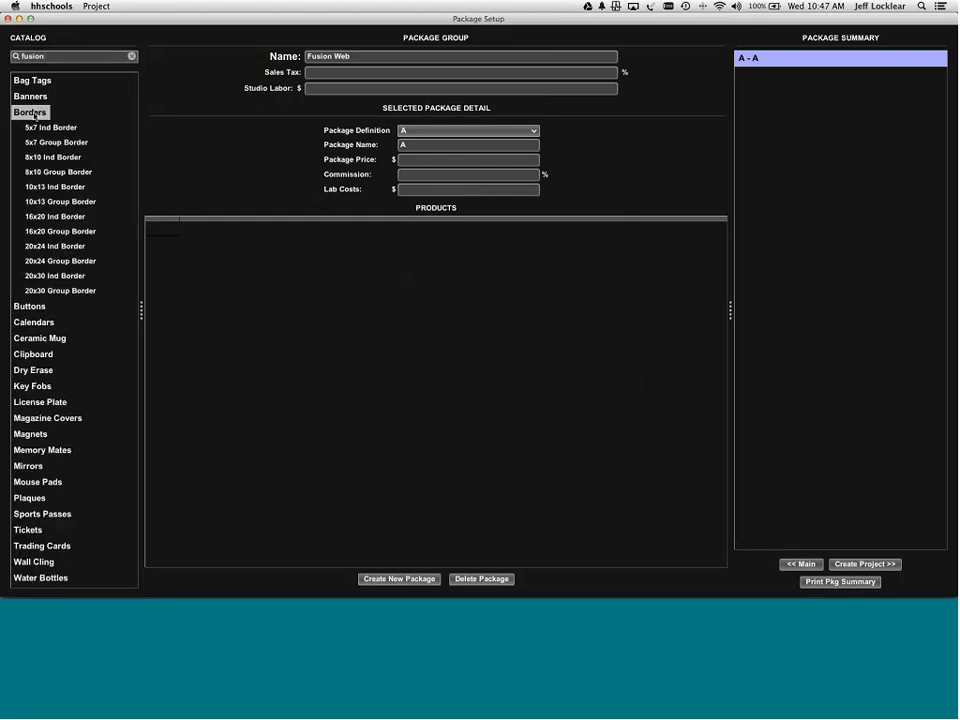
click(64, 143)
- Add the Fusion Pro 5x7 Group Border to package A, then create package 'b'
double_click(64, 143)
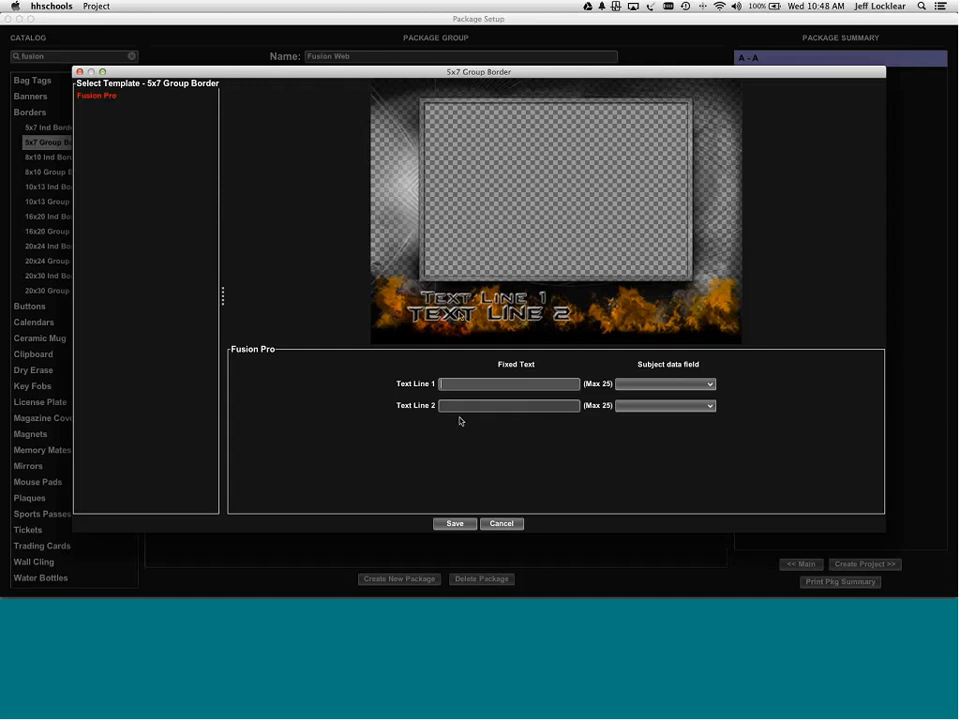
click(467, 523)
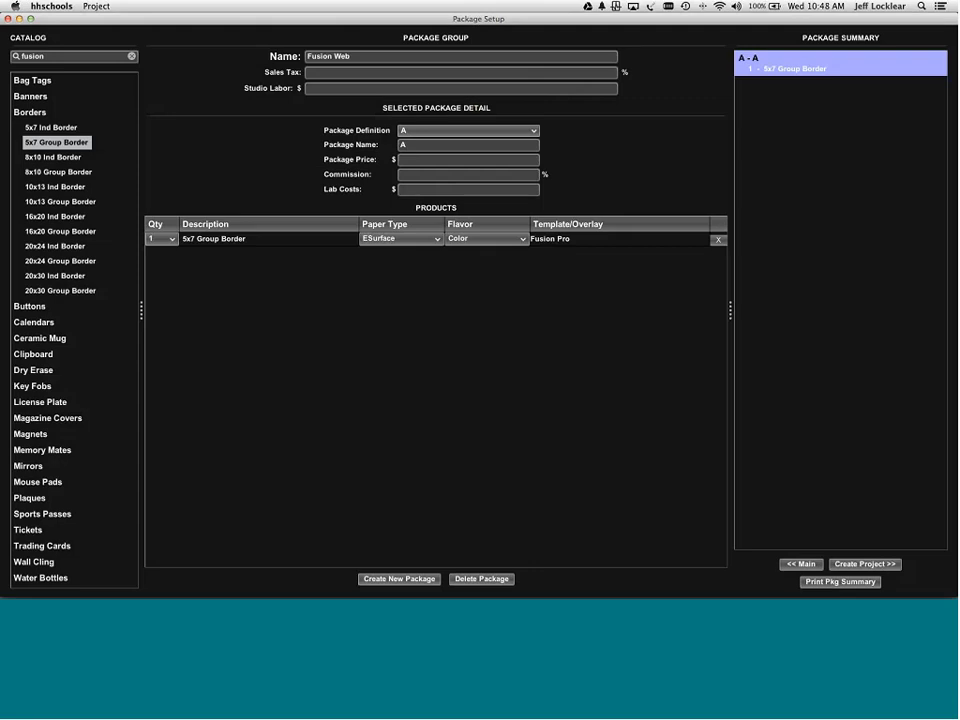
click(397, 578)
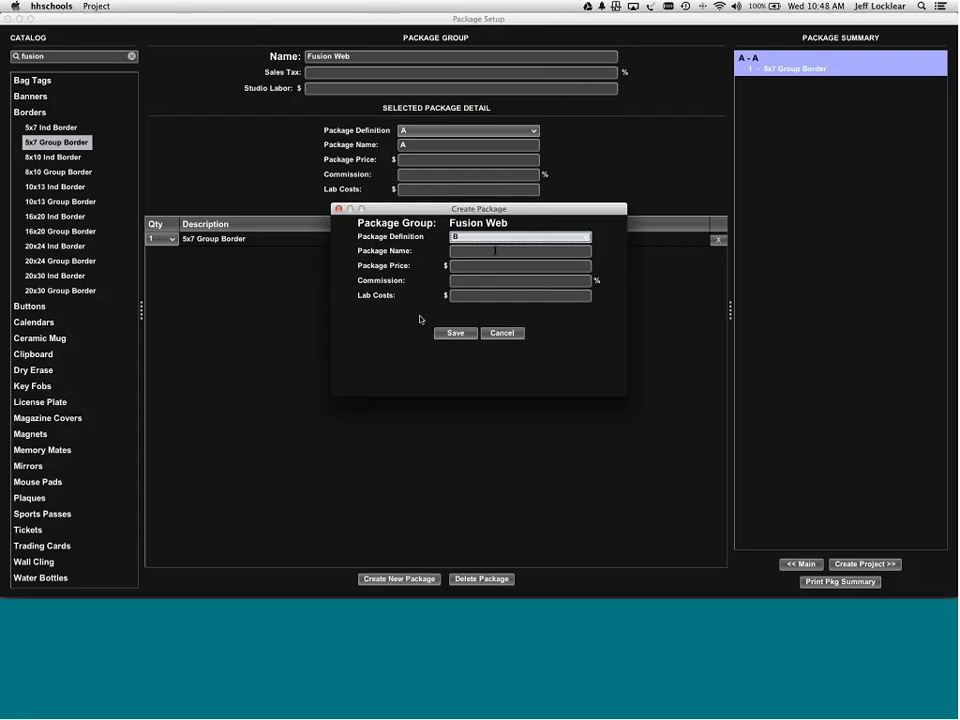
click(496, 250)
text(b)
click(455, 333)
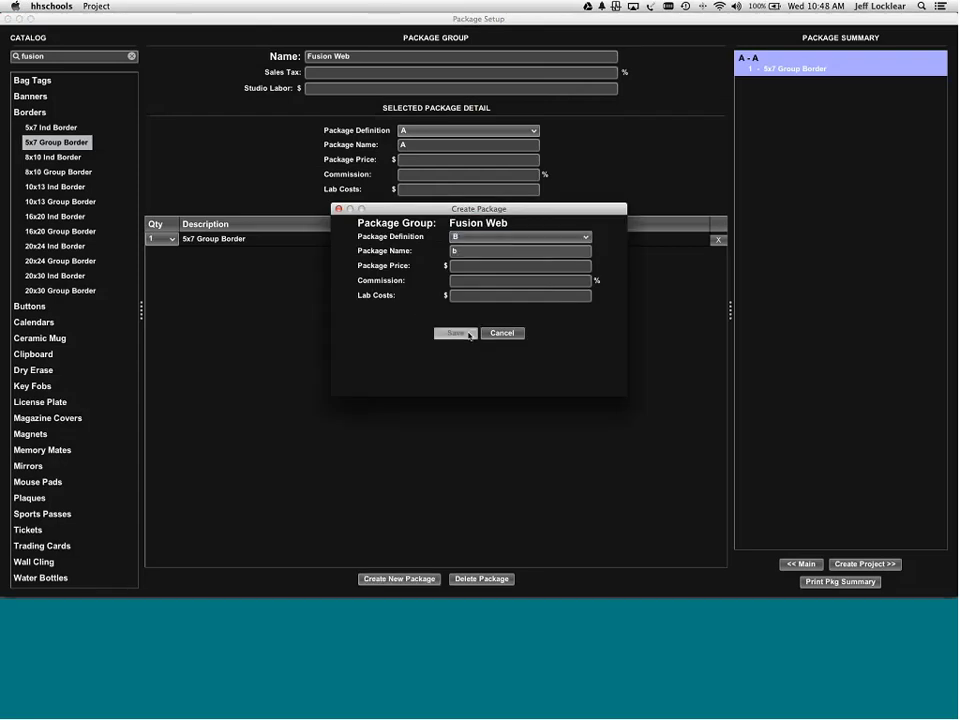
- Add an Ind 8x10 Cal H Fusion Pro calendar to package B and print the package summary
click(33, 322)
double_click(43, 338)
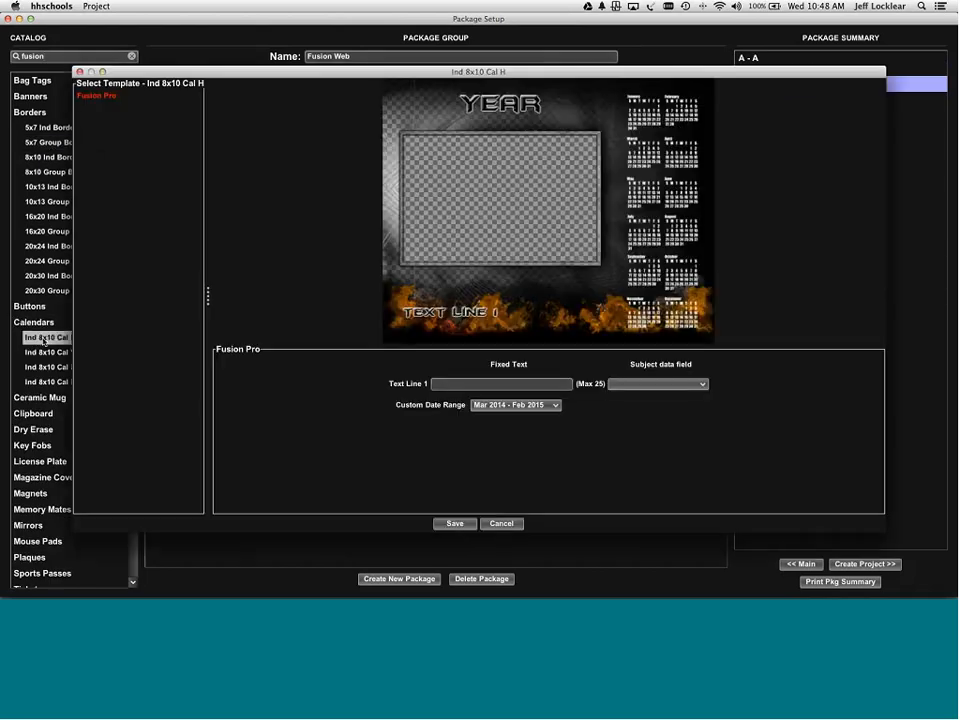
click(455, 523)
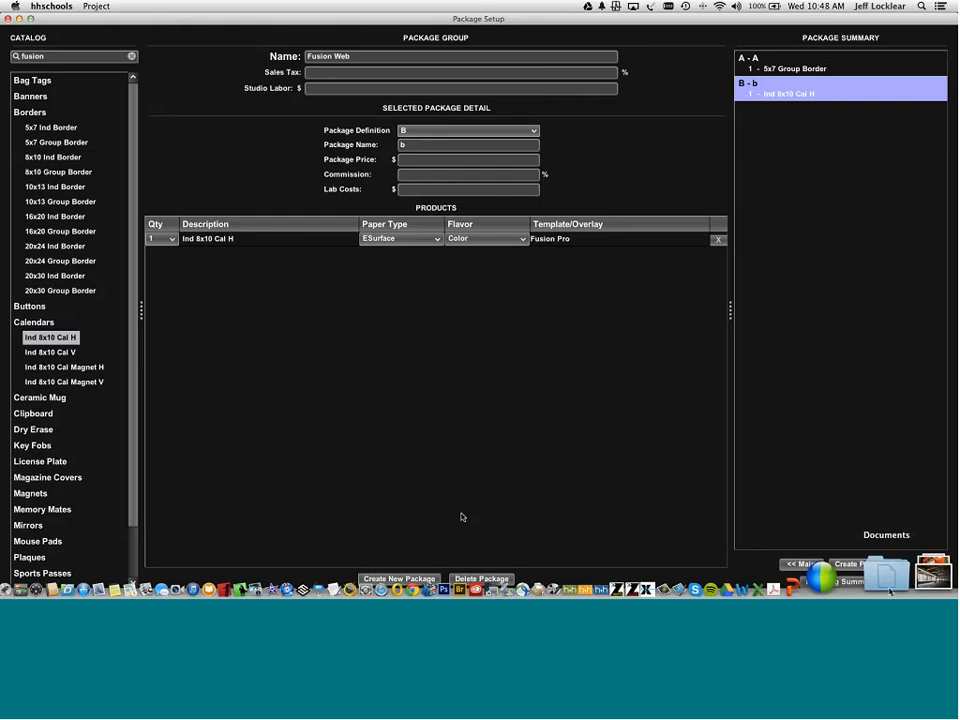
click(826, 582)
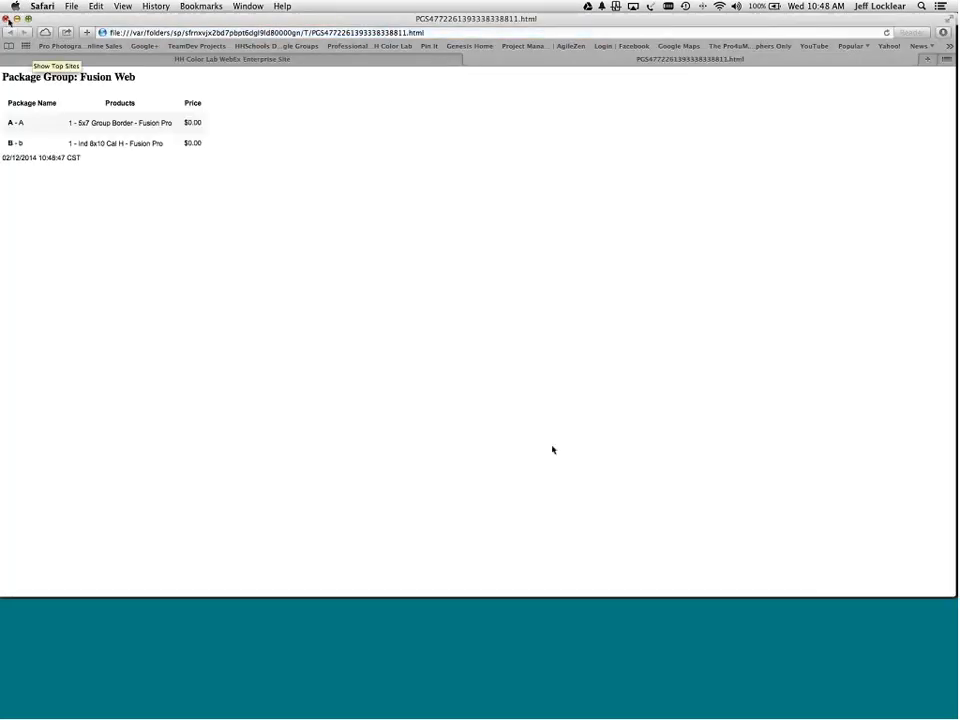
key(super+w)
click(799, 564)
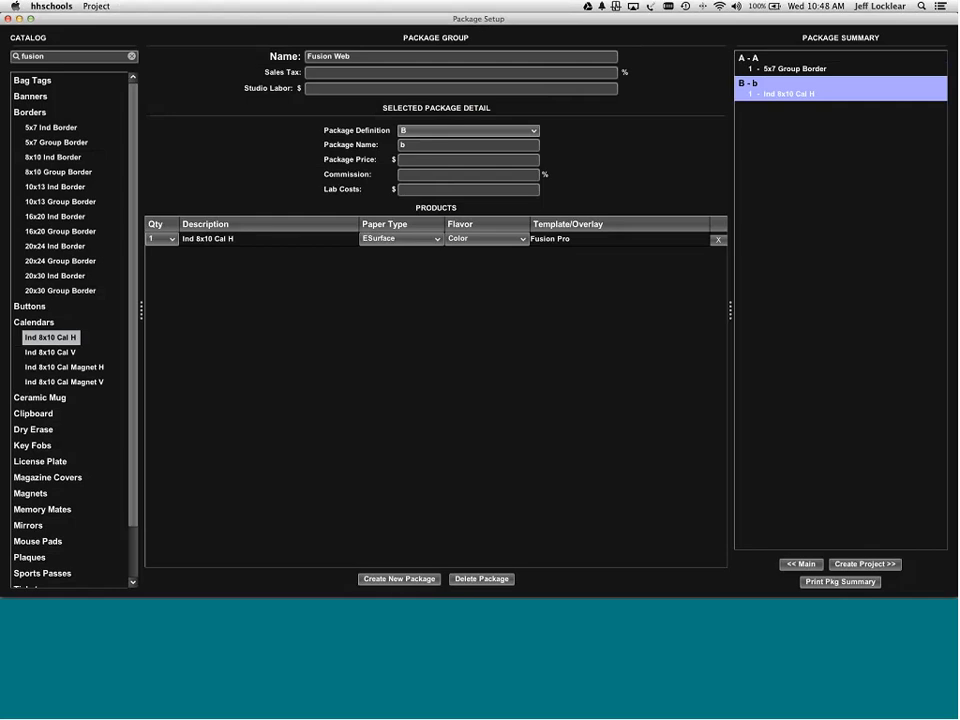
- Reopen the Sports Group Association project, dismiss the thumbnails notice, and open Group Wizard
click(93, 167)
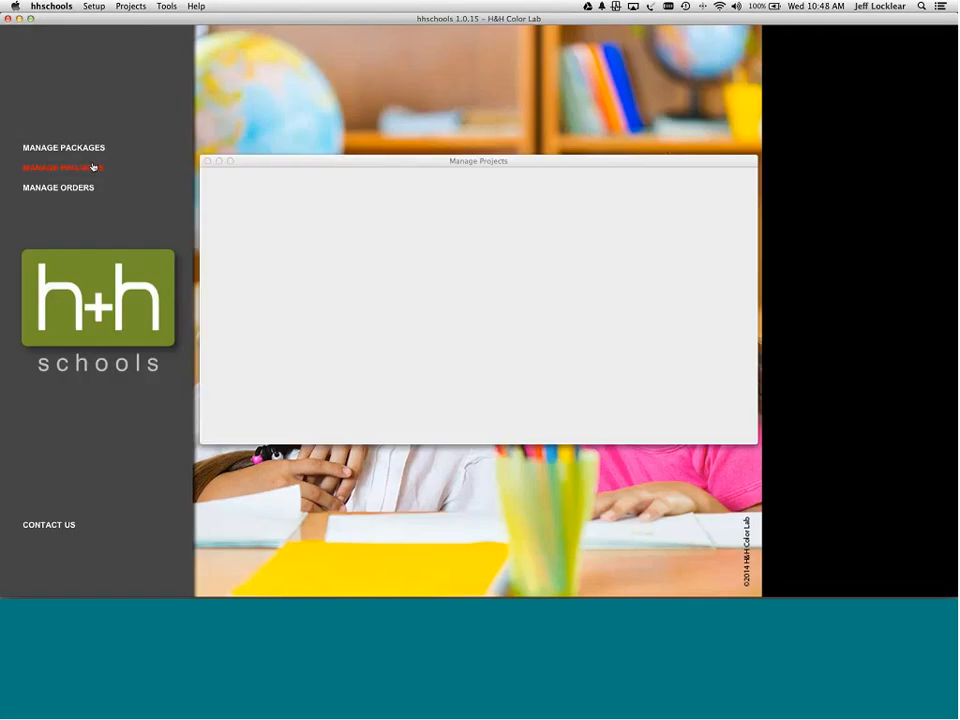
double_click(236, 293)
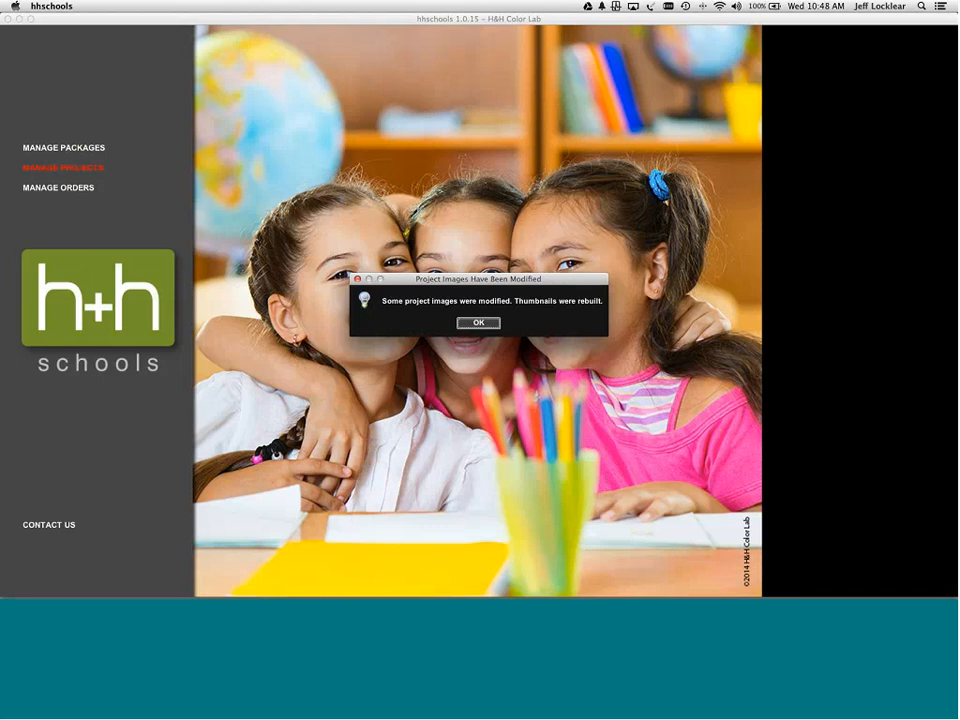
click(487, 325)
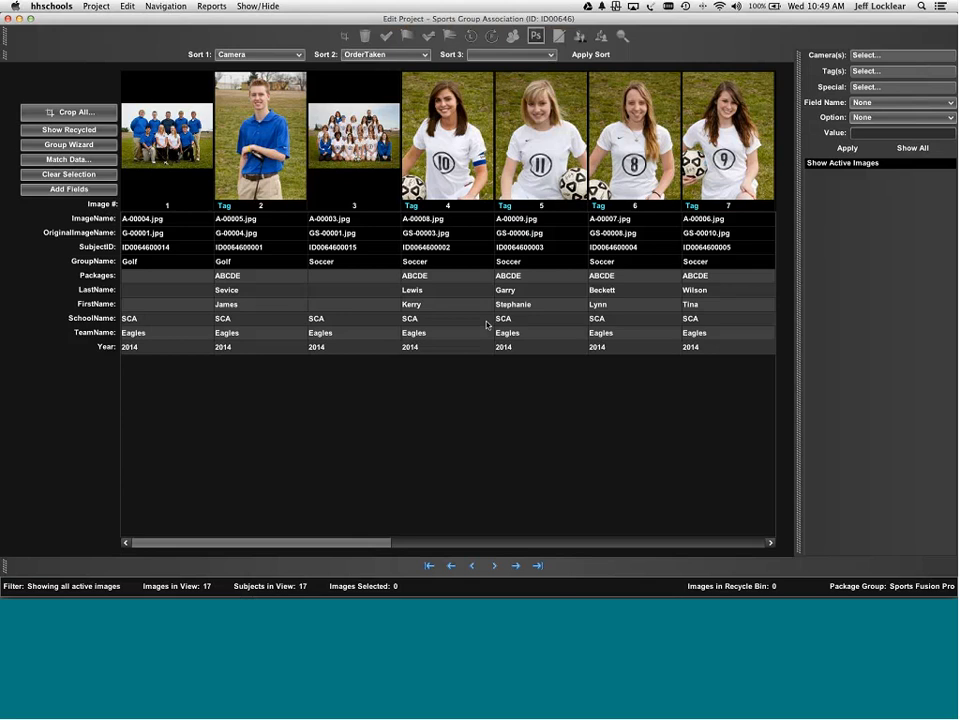
click(83, 147)
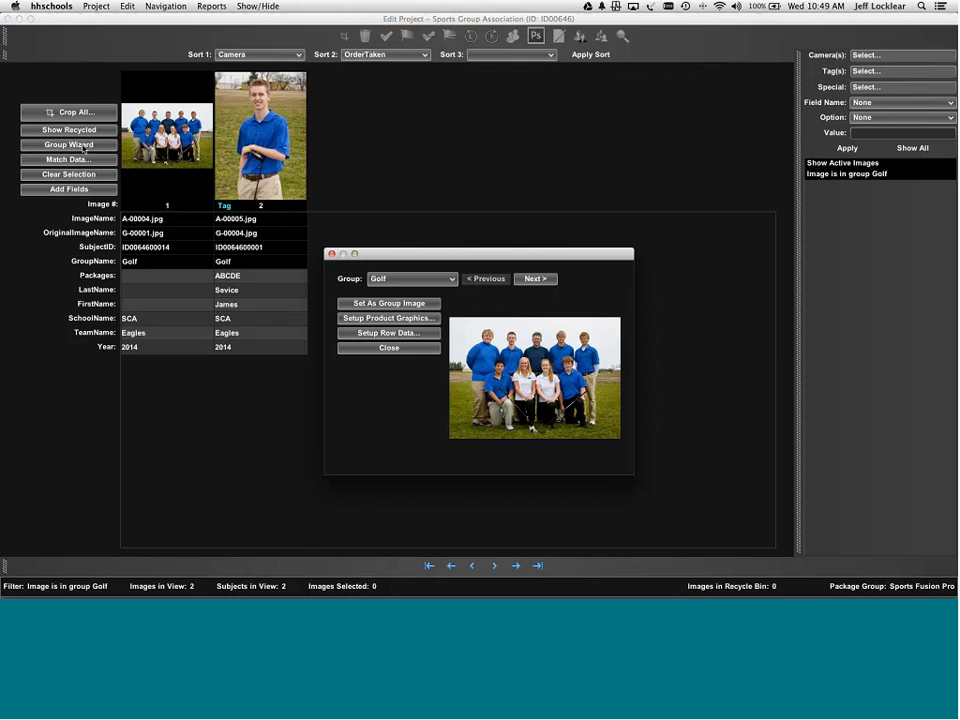
- Set Golf's Fusion Pro Color to Cardinal and Fusion Pro Graphic to Golf
click(407, 318)
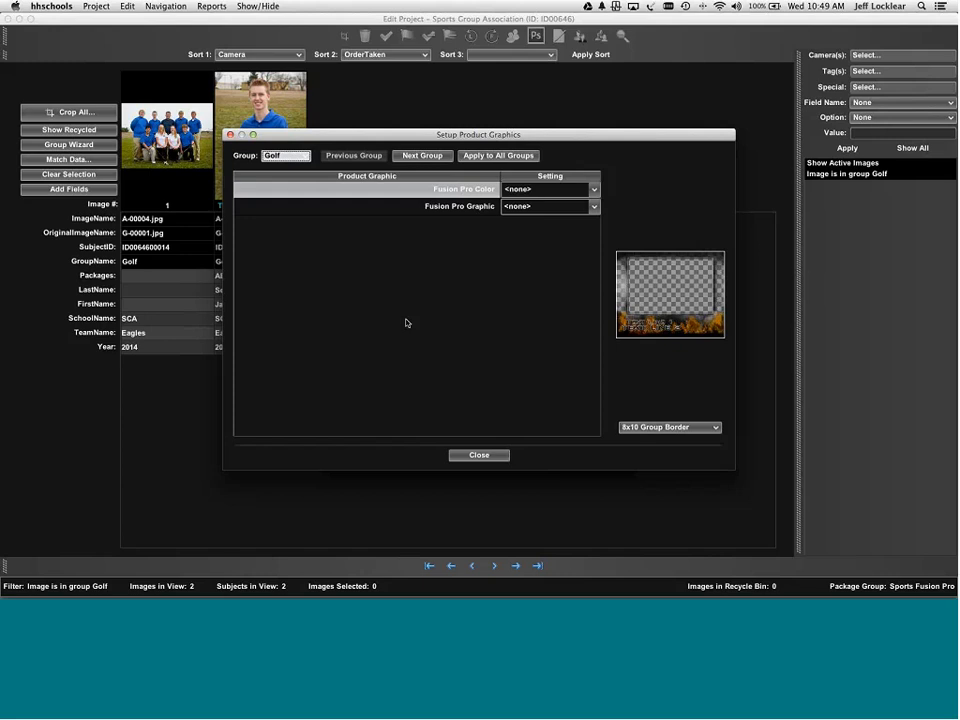
click(545, 190)
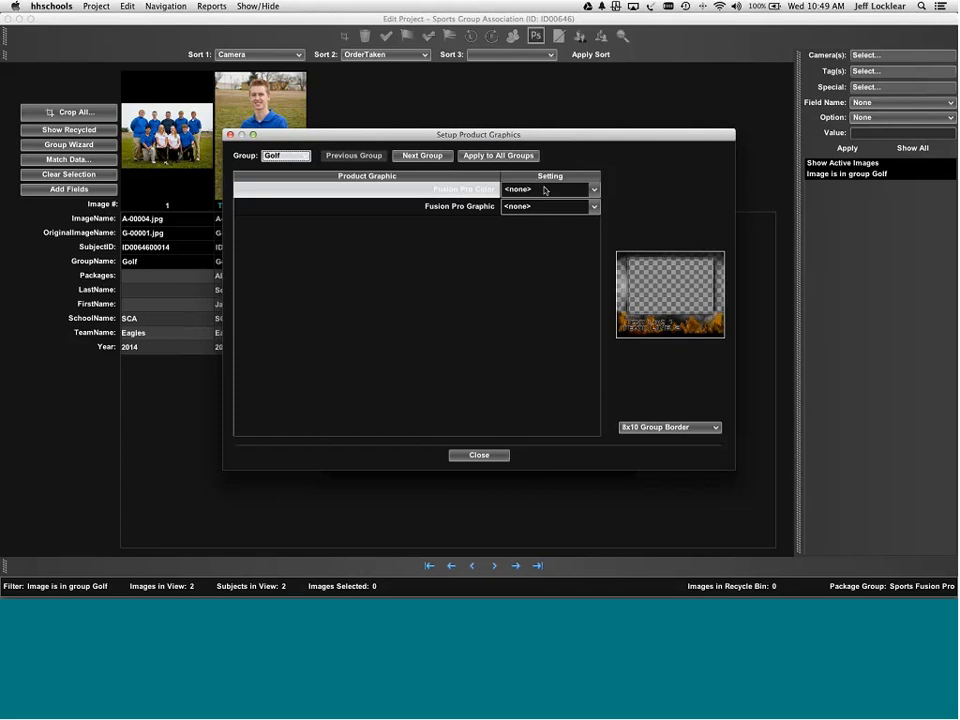
click(545, 190)
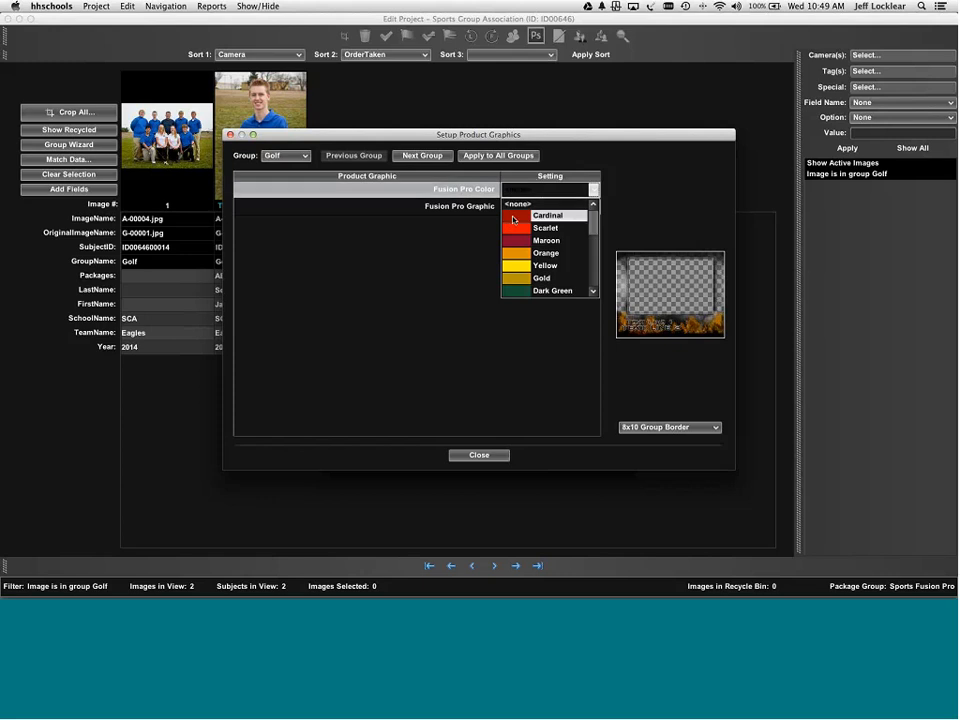
click(513, 218)
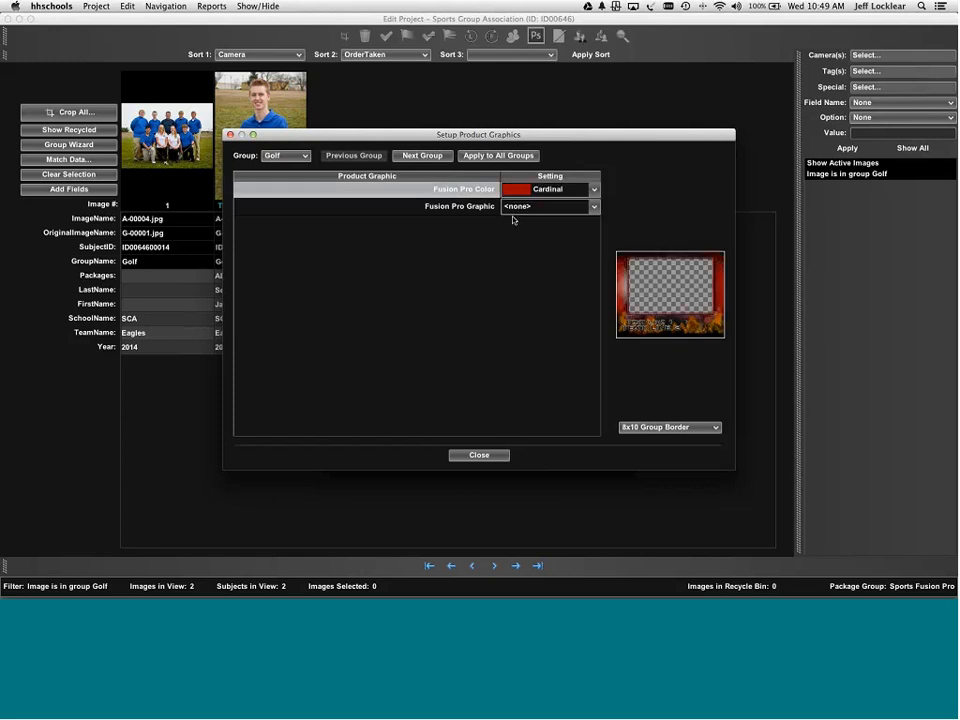
click(536, 207)
click(538, 207)
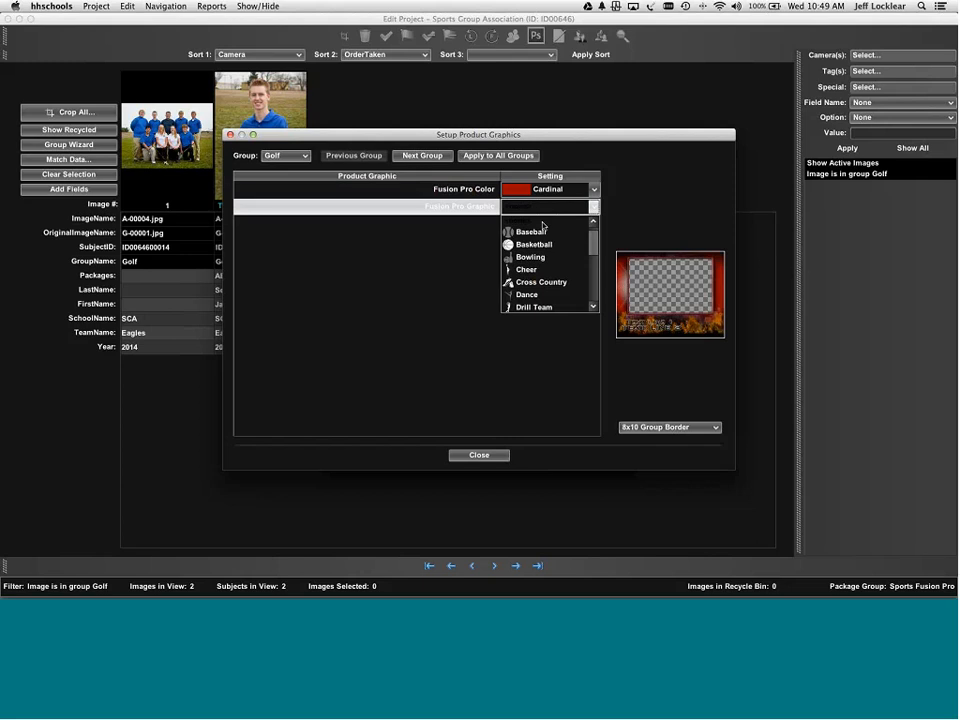
drag(593, 249, 593, 265)
click(536, 287)
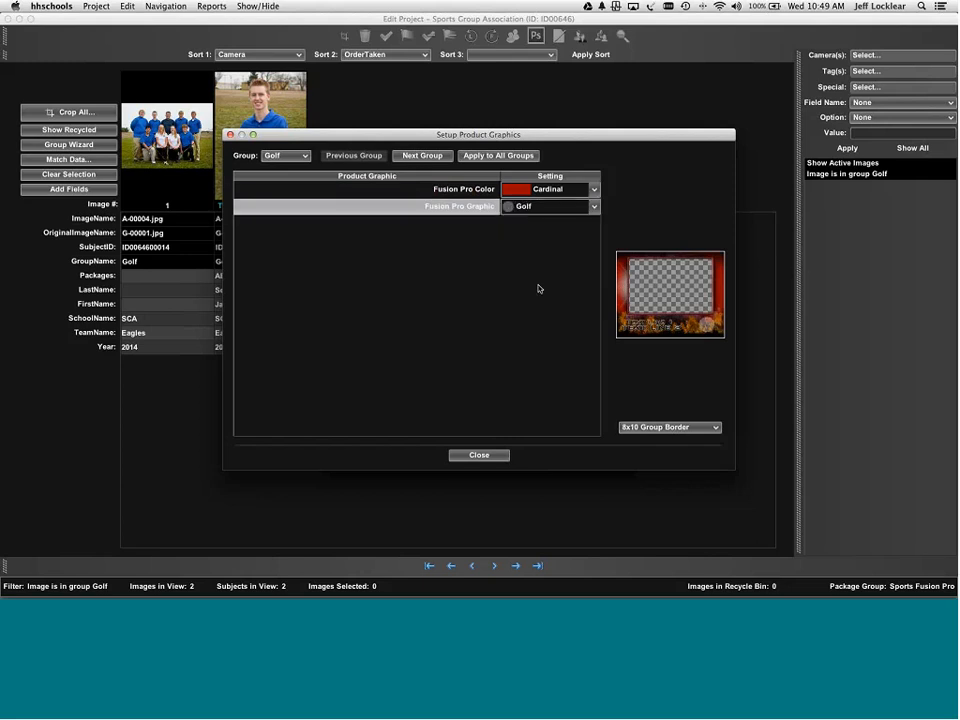
- Give the Soccer group Silver as its Fusion Pro Color and the Soccer graphic
click(426, 156)
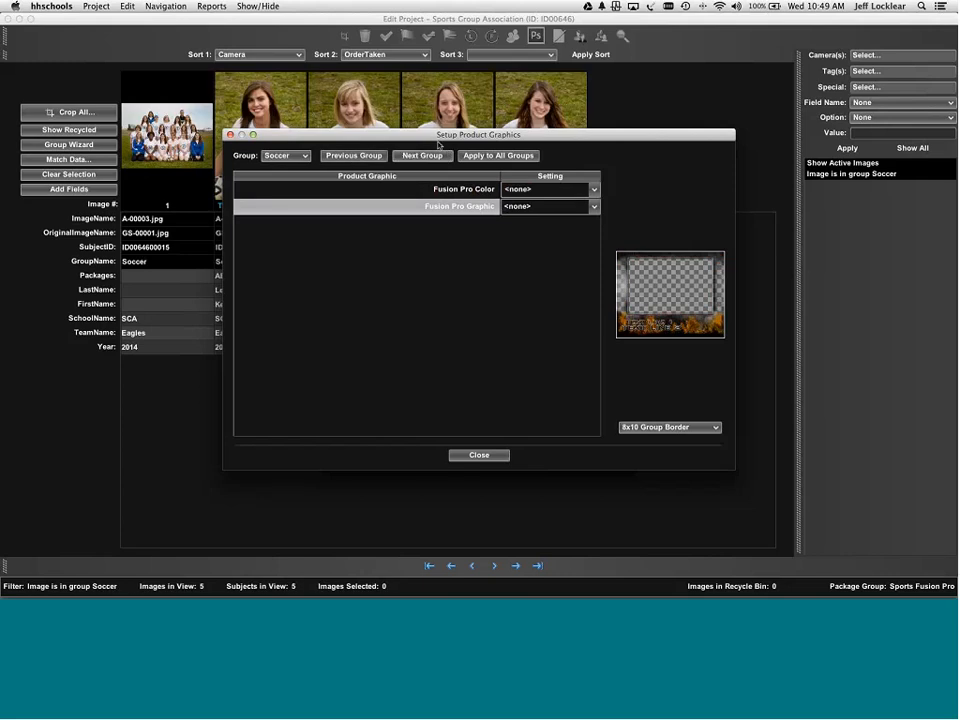
drag(437, 145, 430, 216)
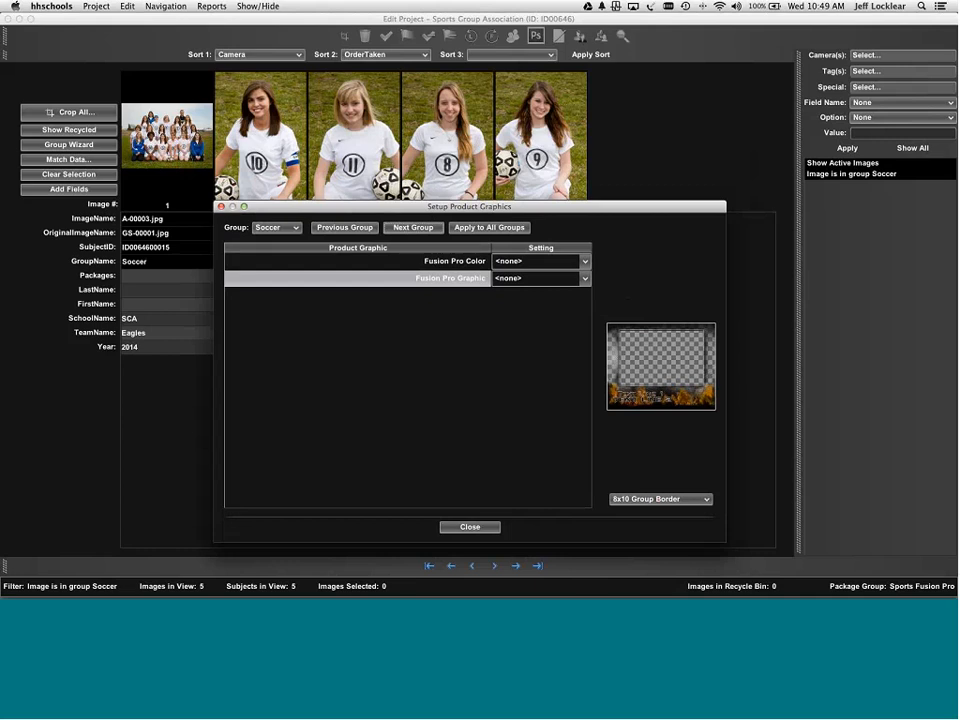
click(584, 262)
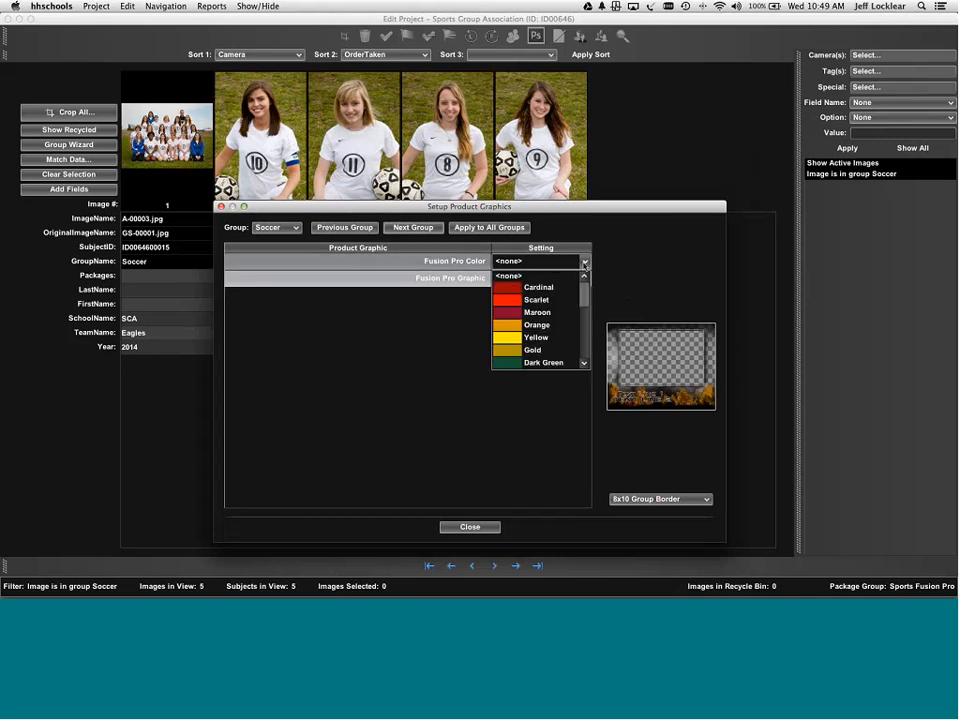
scroll(536, 311, down, 5)
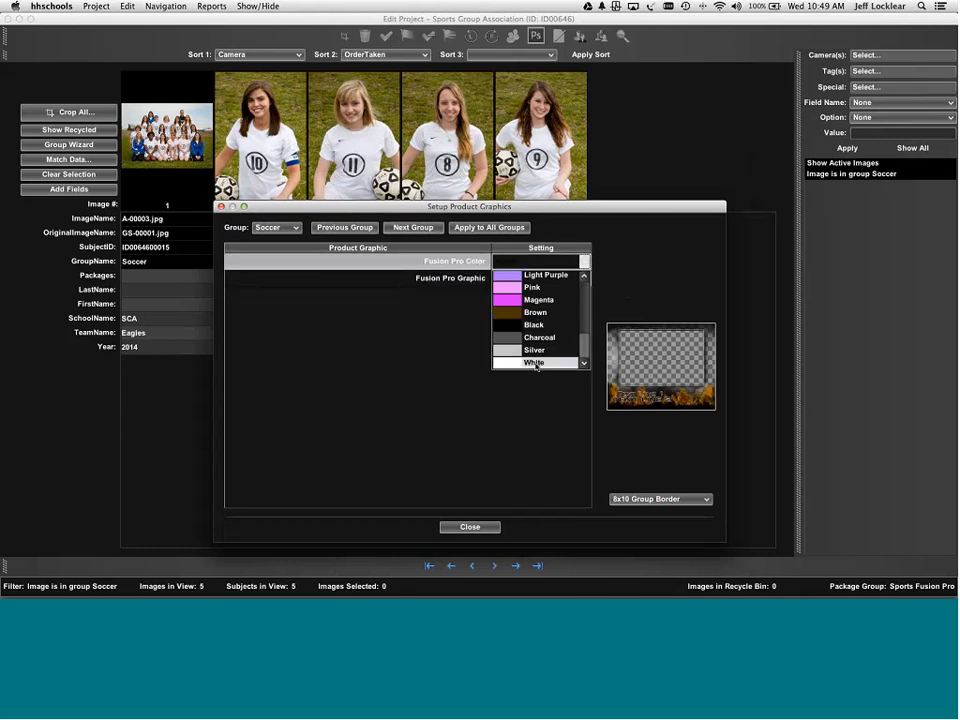
click(536, 363)
click(584, 262)
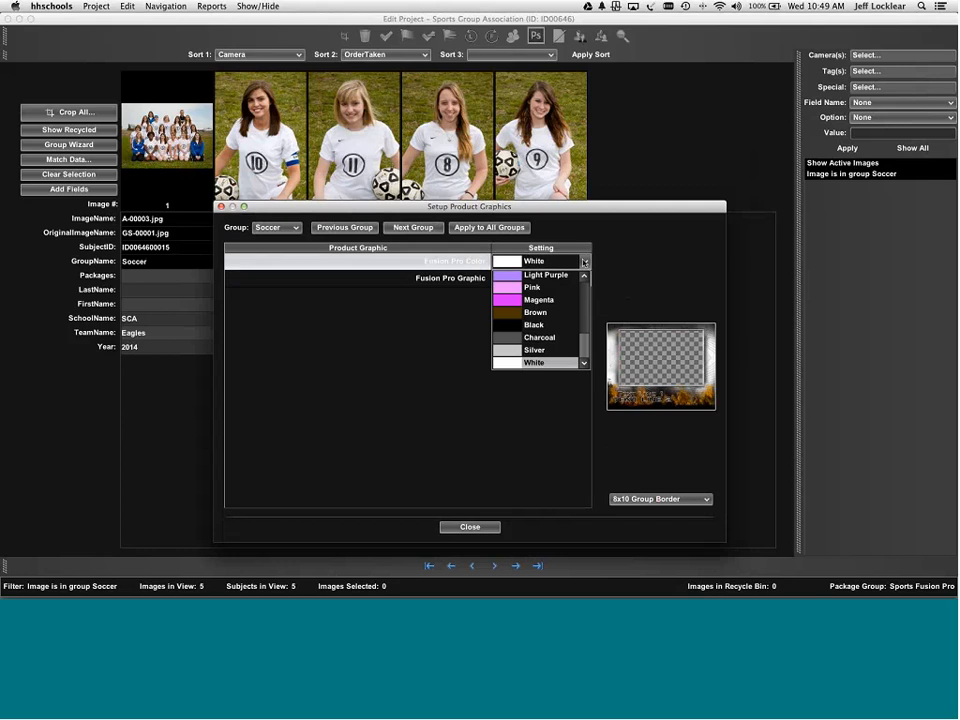
click(506, 350)
click(584, 279)
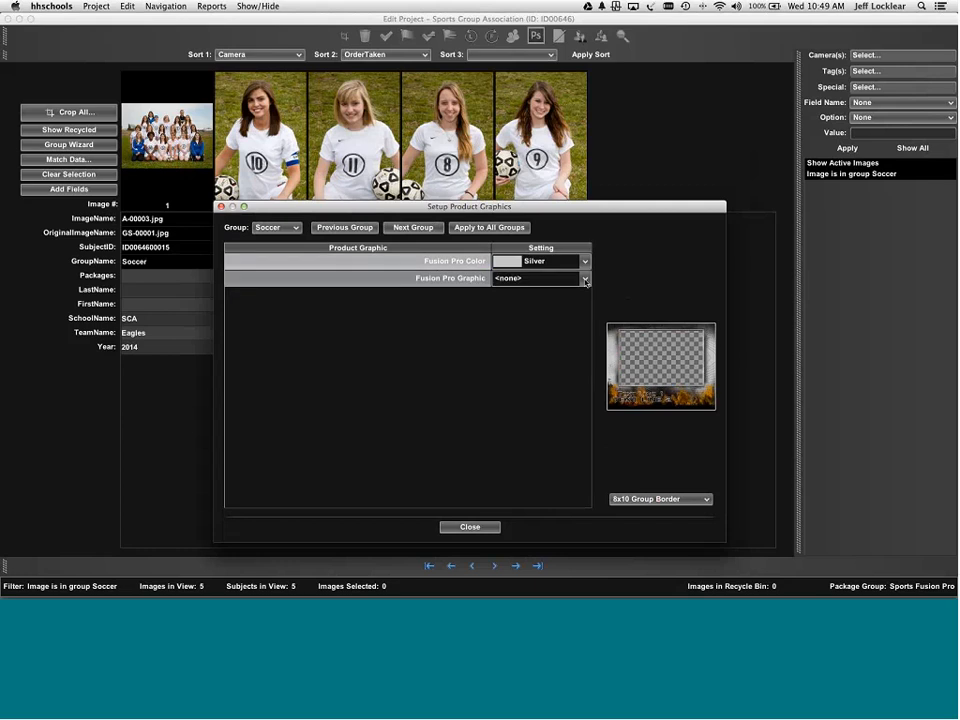
scroll(551, 318, down, 5)
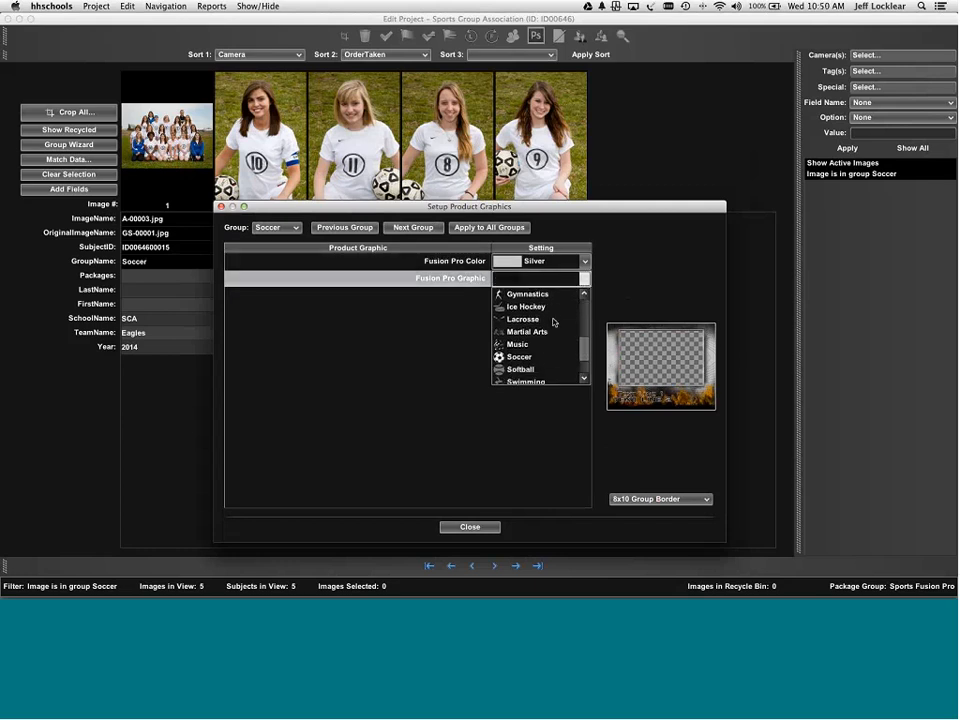
click(538, 319)
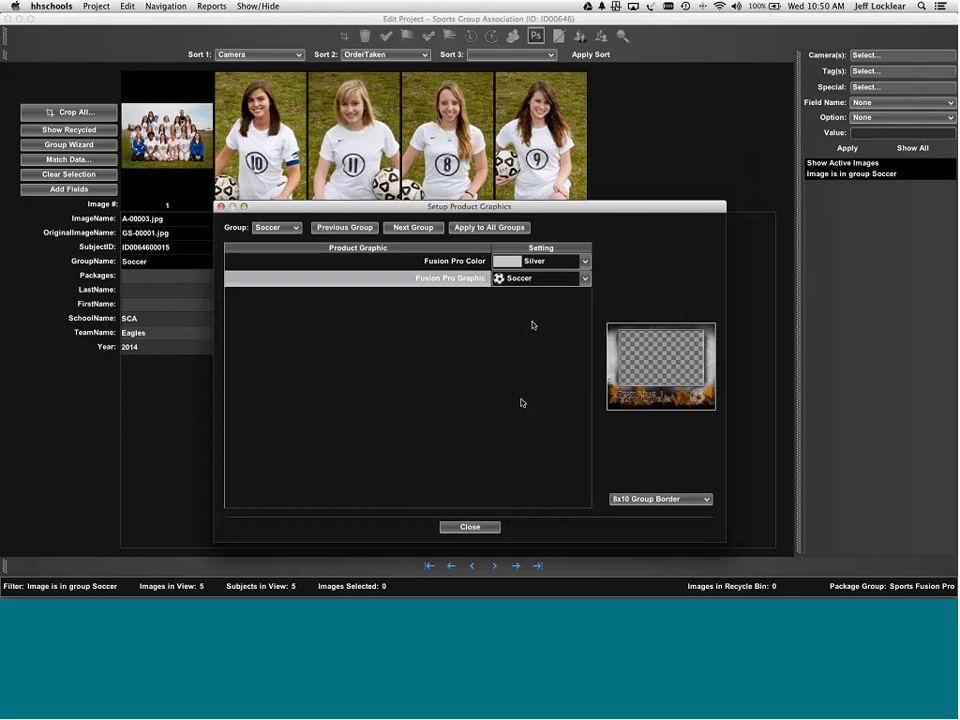
- Give the Track group Black as its Fusion Pro Color and the Cross Country graphic
click(409, 228)
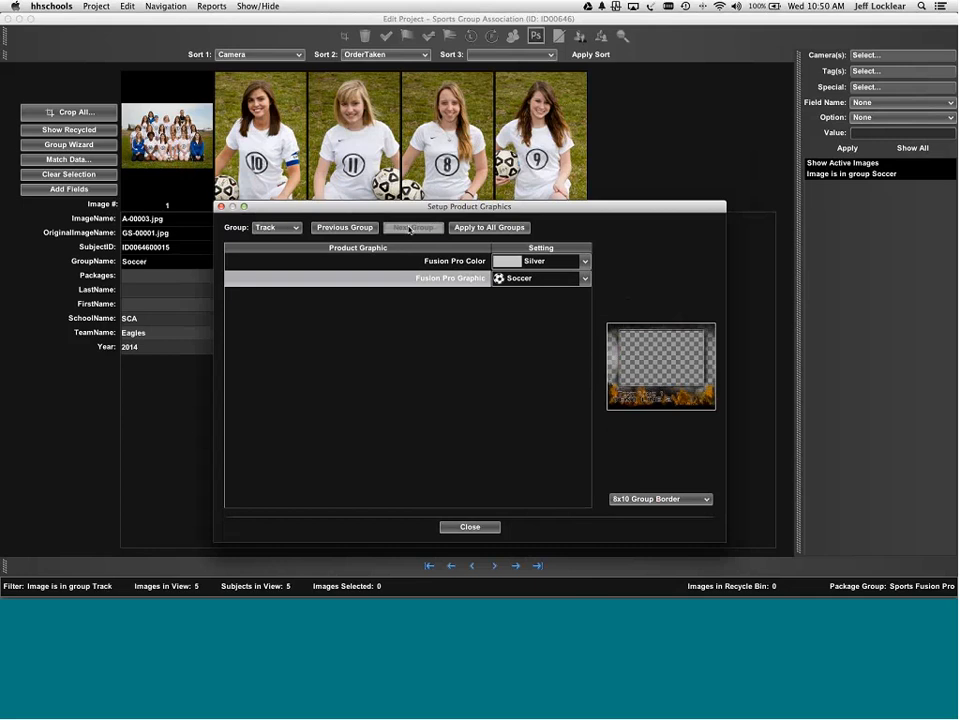
click(538, 262)
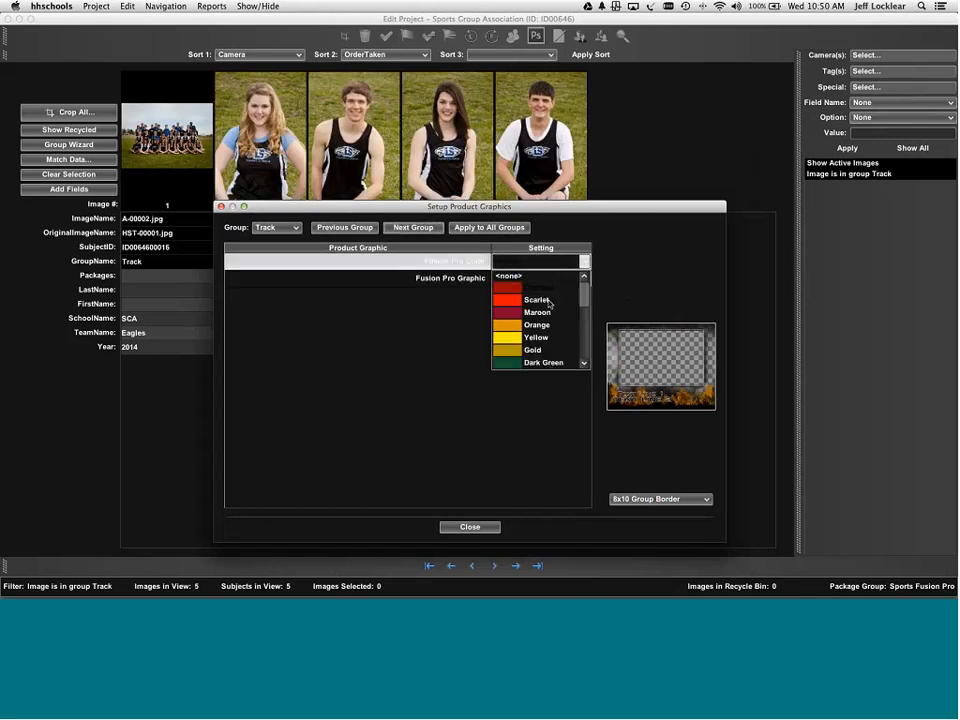
scroll(533, 320, down, 5)
click(533, 327)
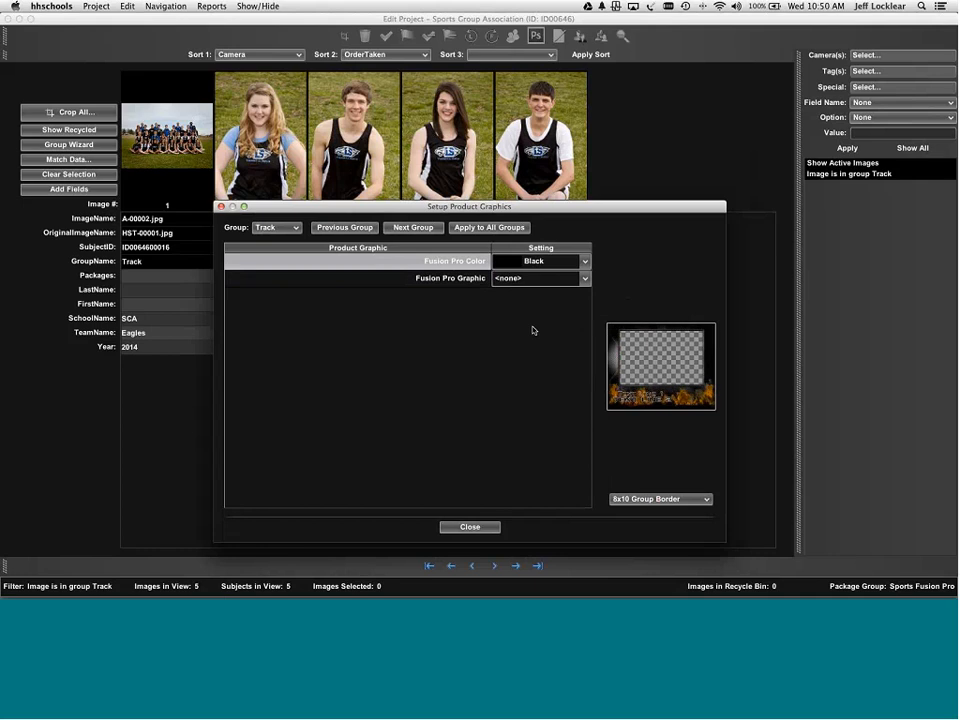
click(540, 280)
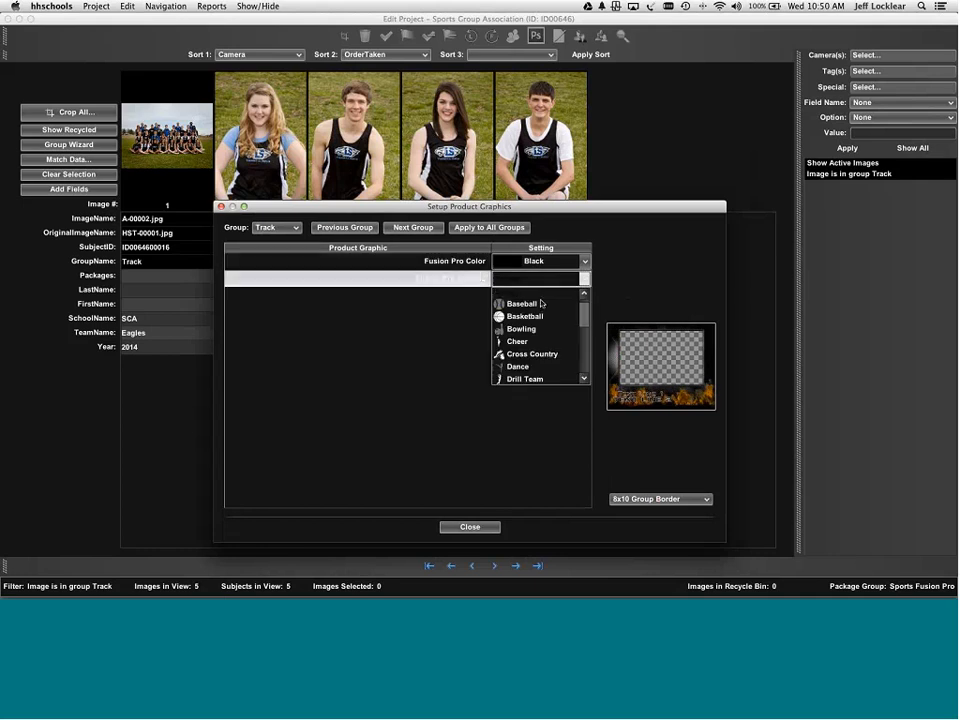
click(546, 354)
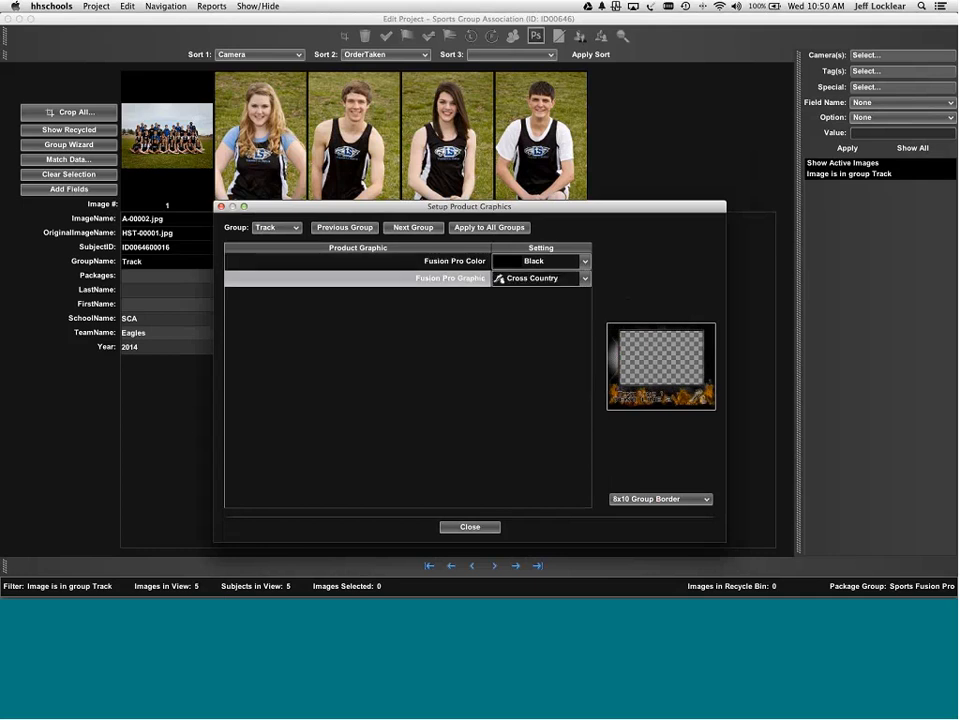
- Give the Baseball group Royal Blue and the Baseball graphic, then close product graphics setup
click(418, 228)
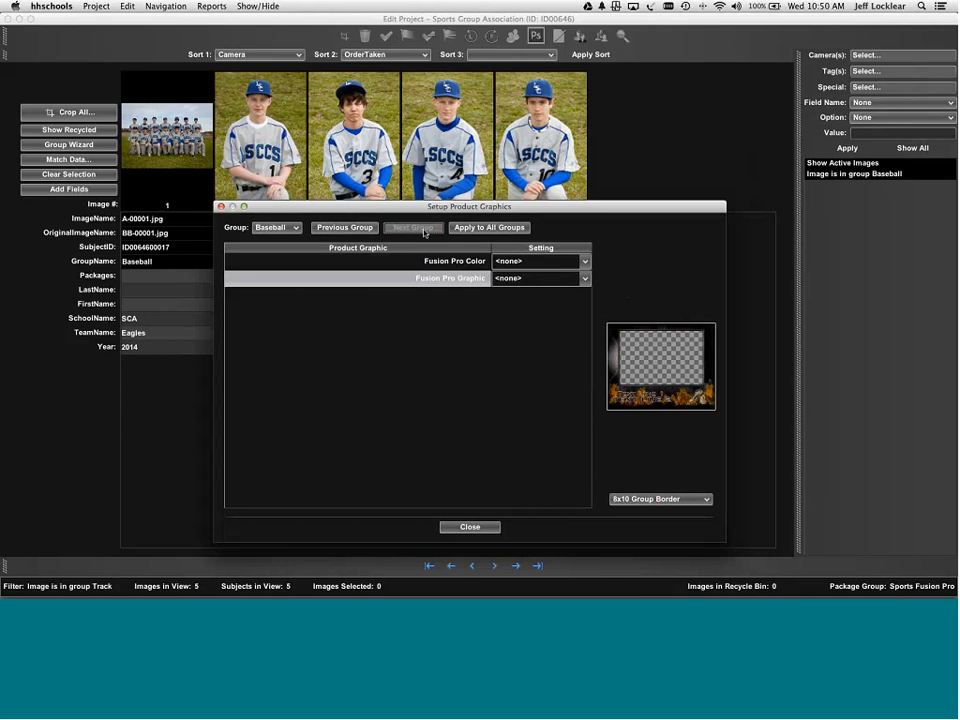
click(531, 266)
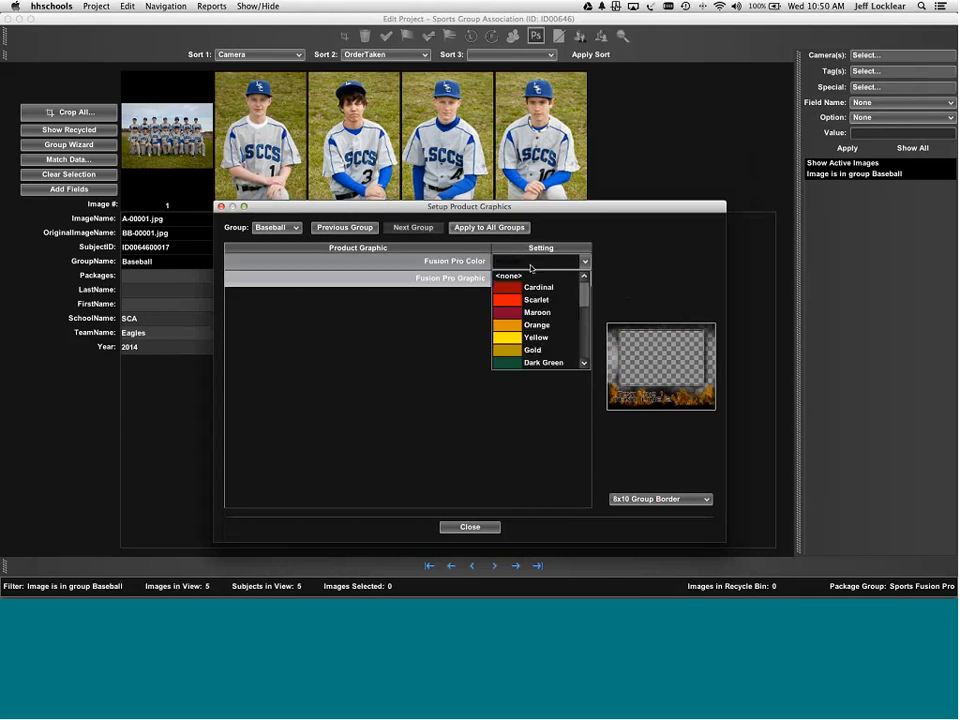
scroll(530, 316, down, 3)
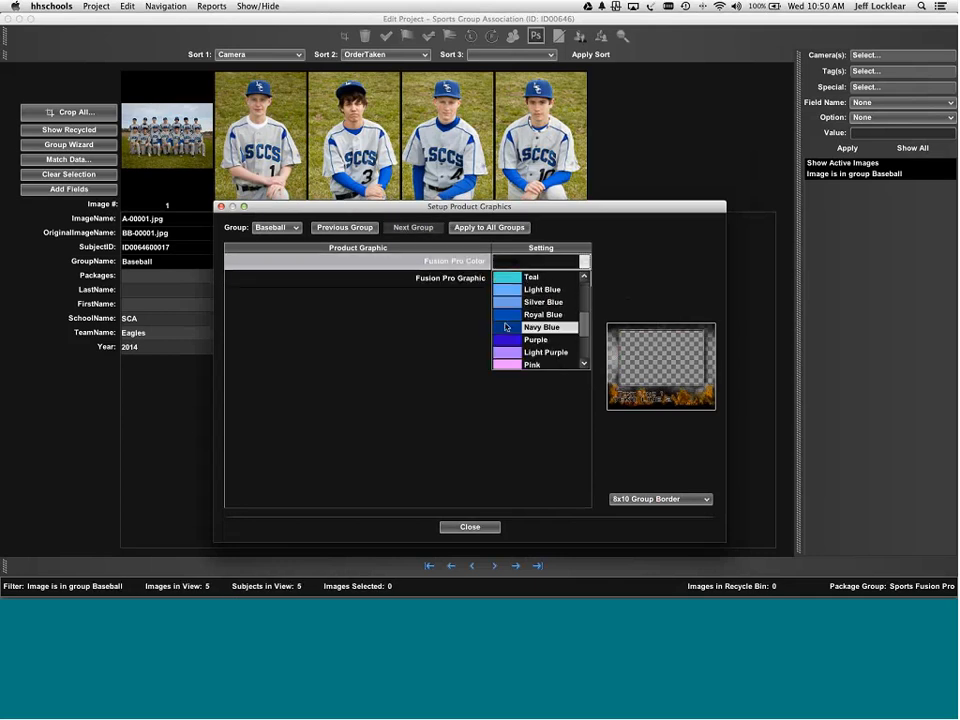
click(505, 314)
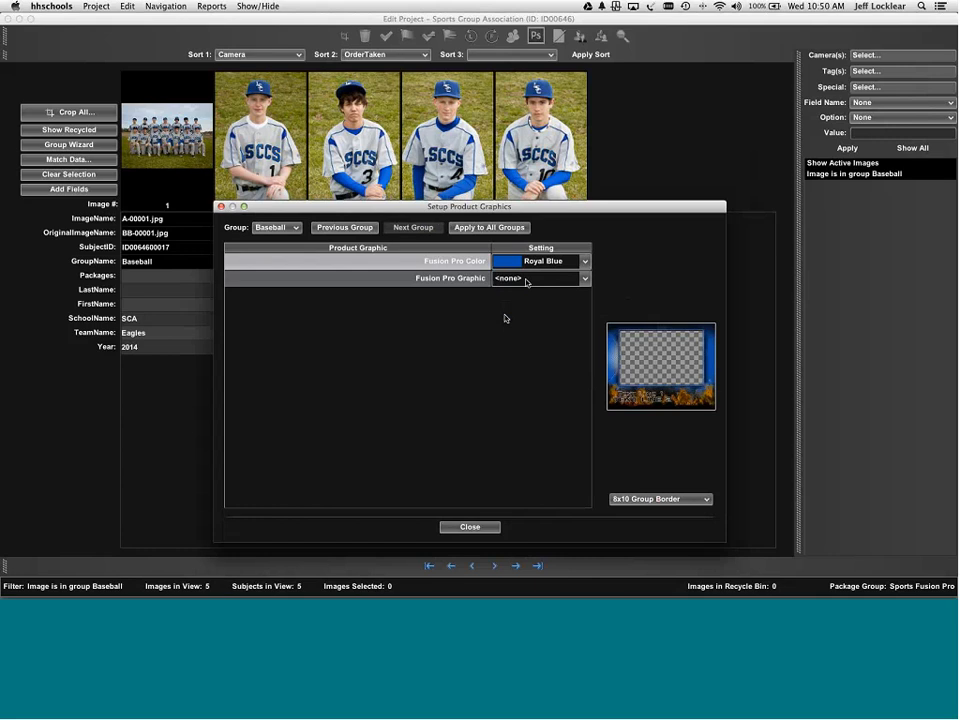
click(527, 279)
click(515, 303)
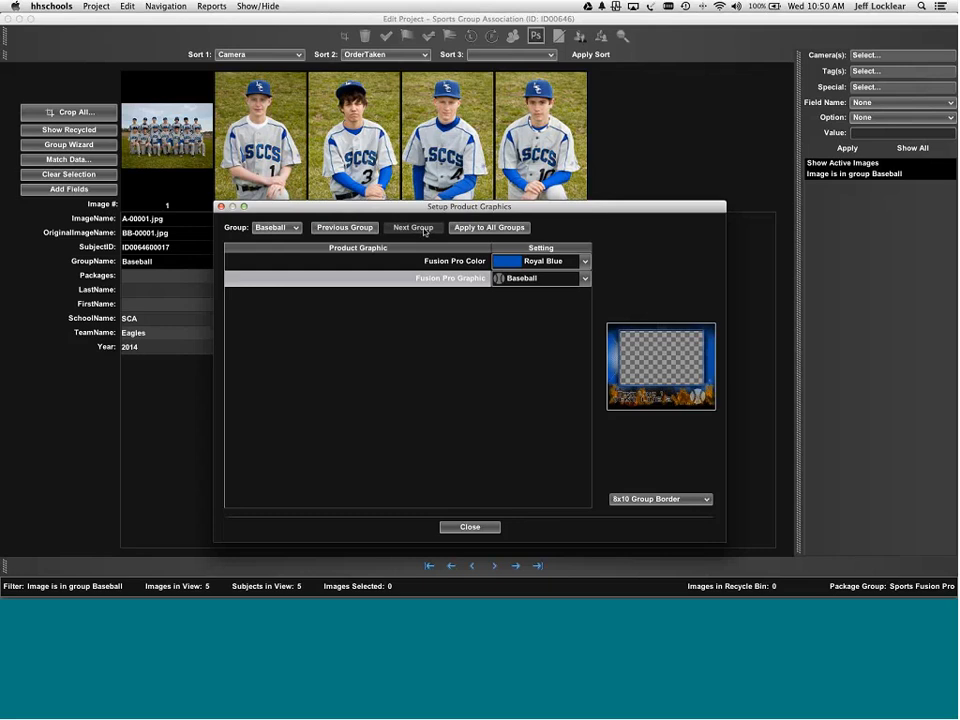
click(488, 526)
- Open the crop lightbox for all images and advance past the horizontal crops to 8x10 Group Border Fusion Pro
click(420, 348)
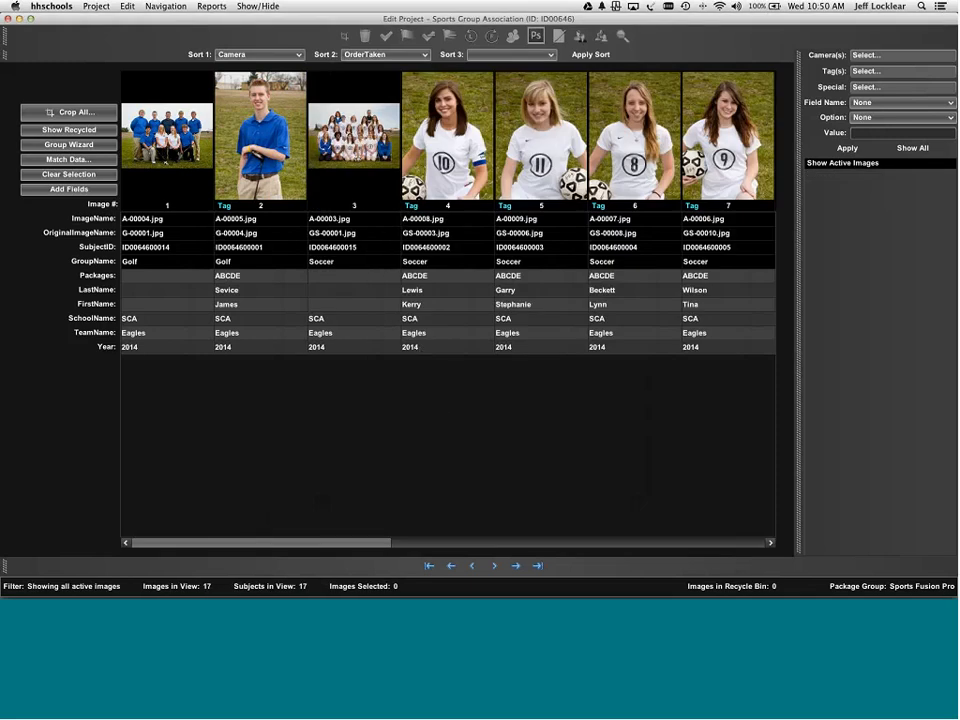
click(79, 114)
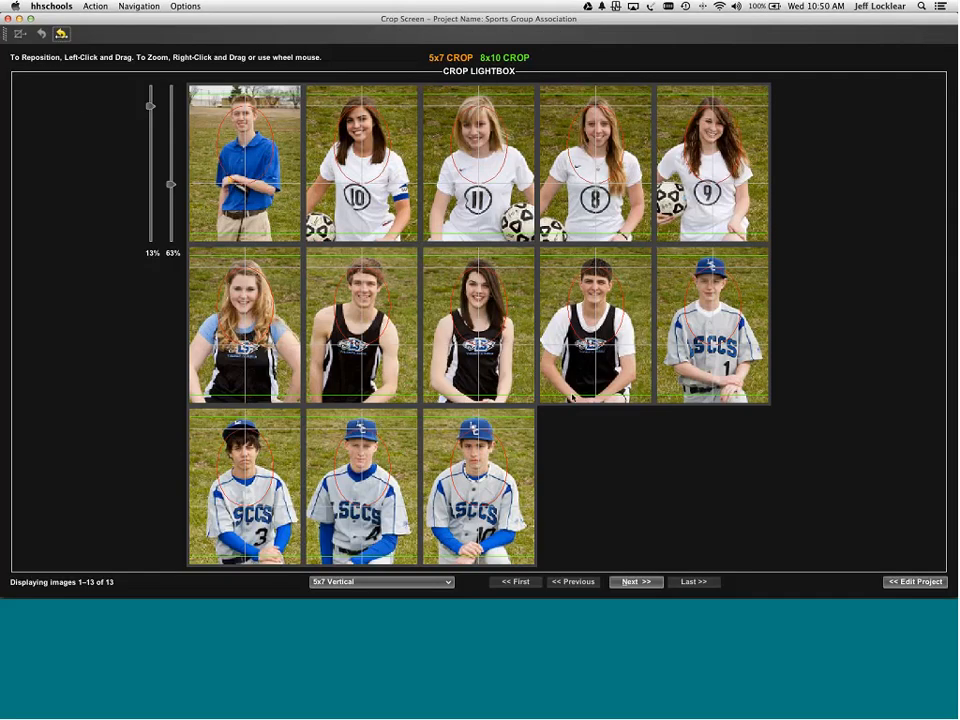
click(638, 583)
click(633, 583)
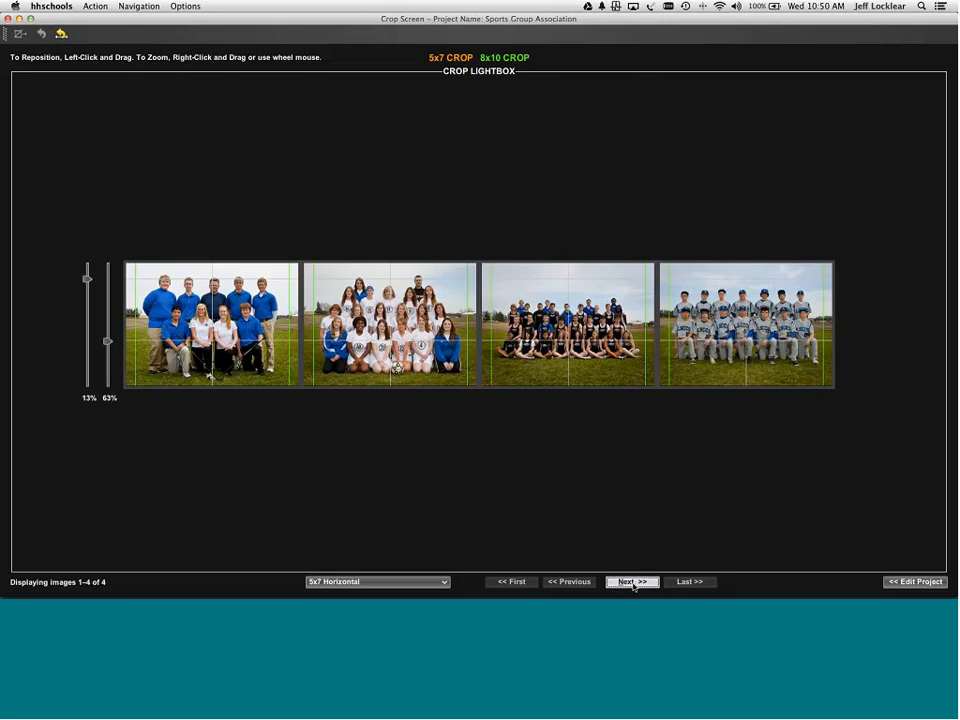
click(633, 583)
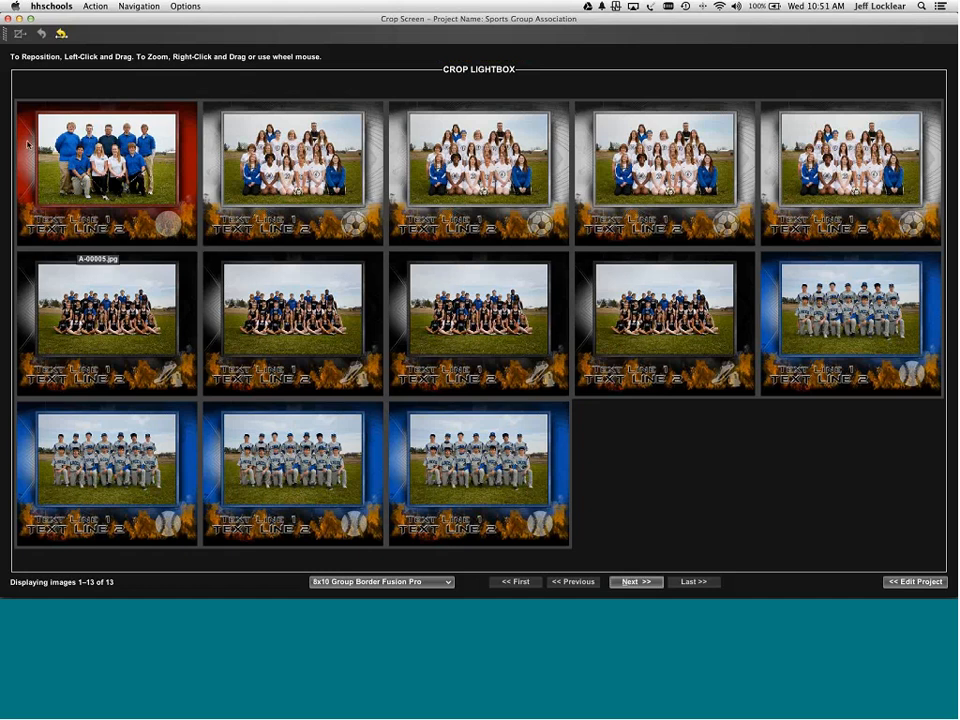
- Select the soccer, track and baseball tiles in turn, then advance through 8x10 Memory Mate to 5x7 Group Border
click(283, 168)
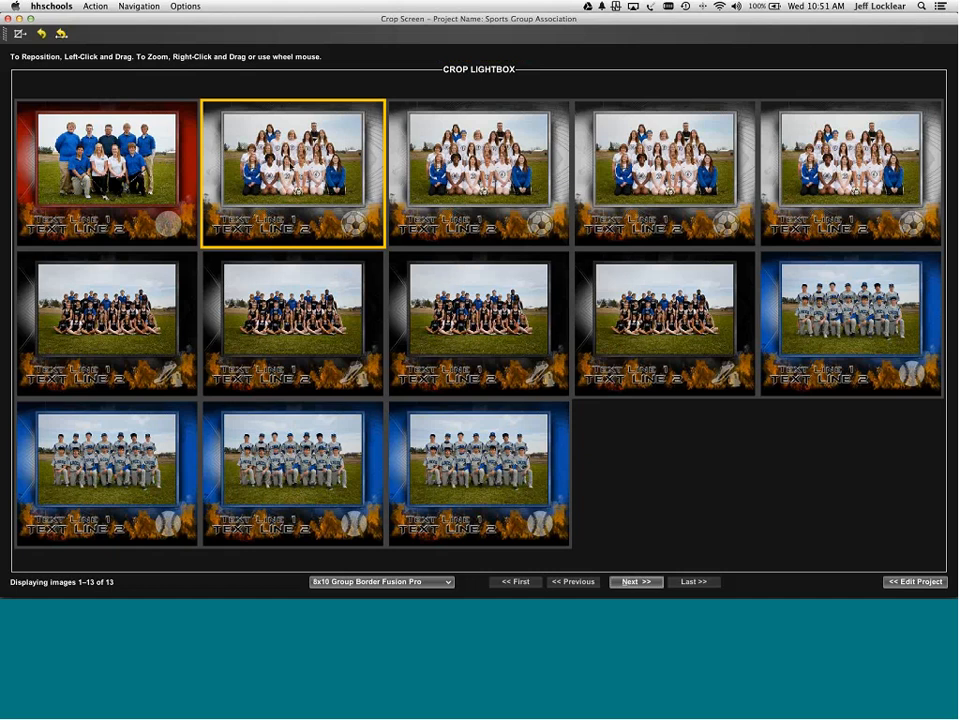
shift+click(843, 181)
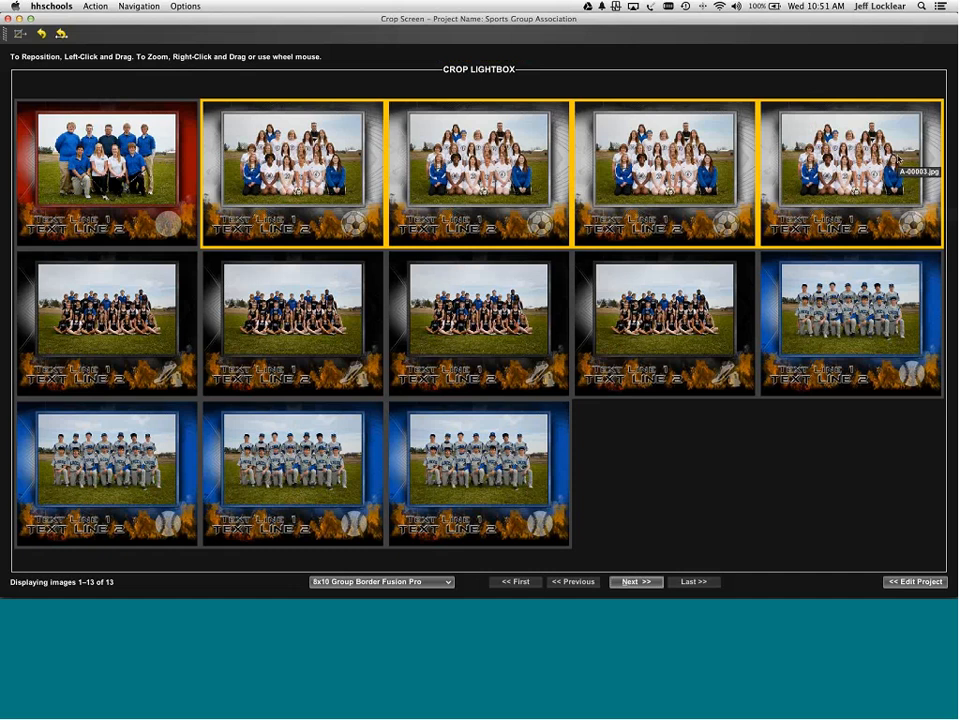
click(172, 298)
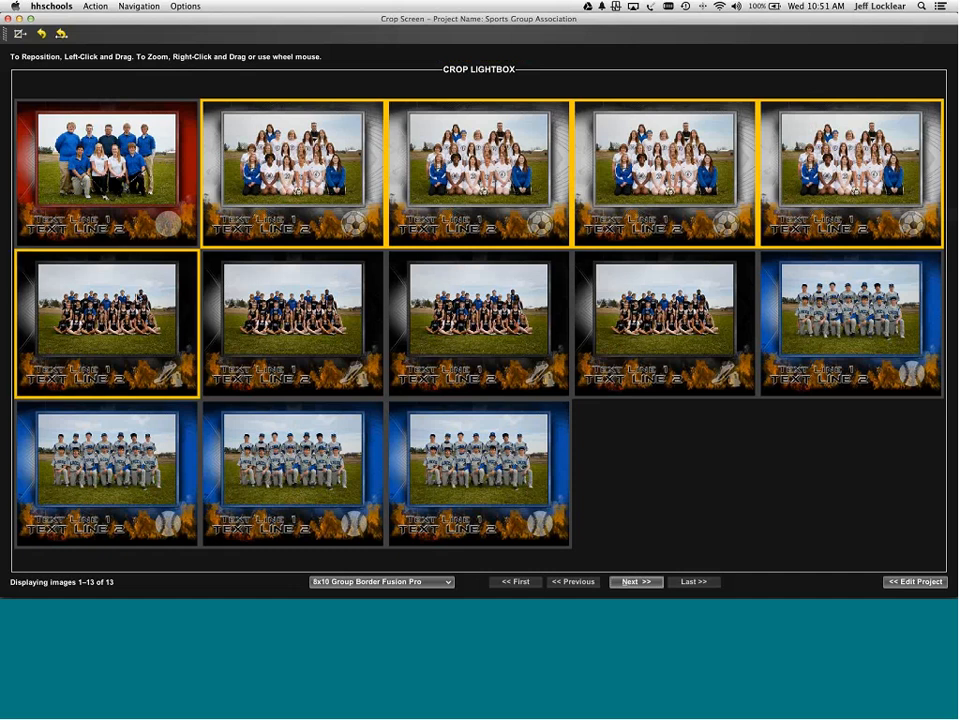
shift+click(665, 310)
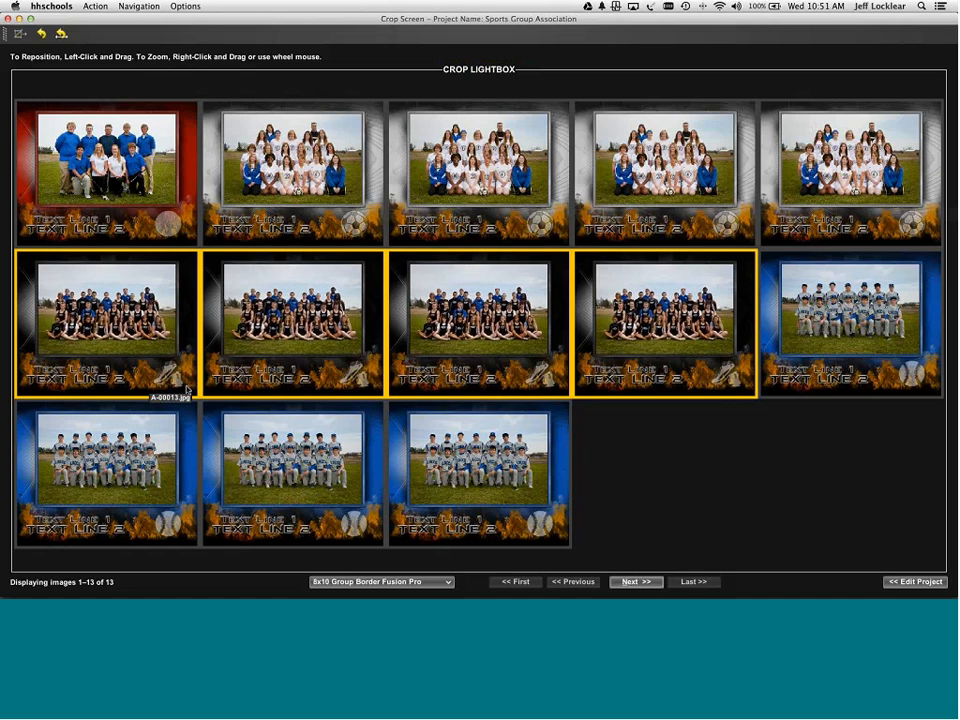
click(823, 338)
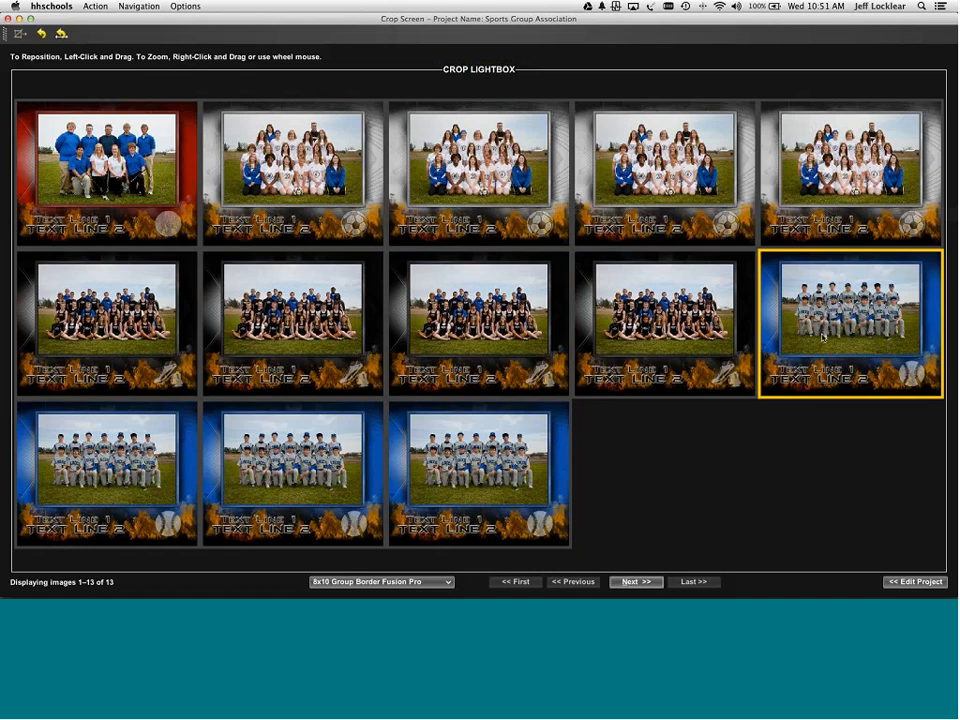
shift+click(492, 463)
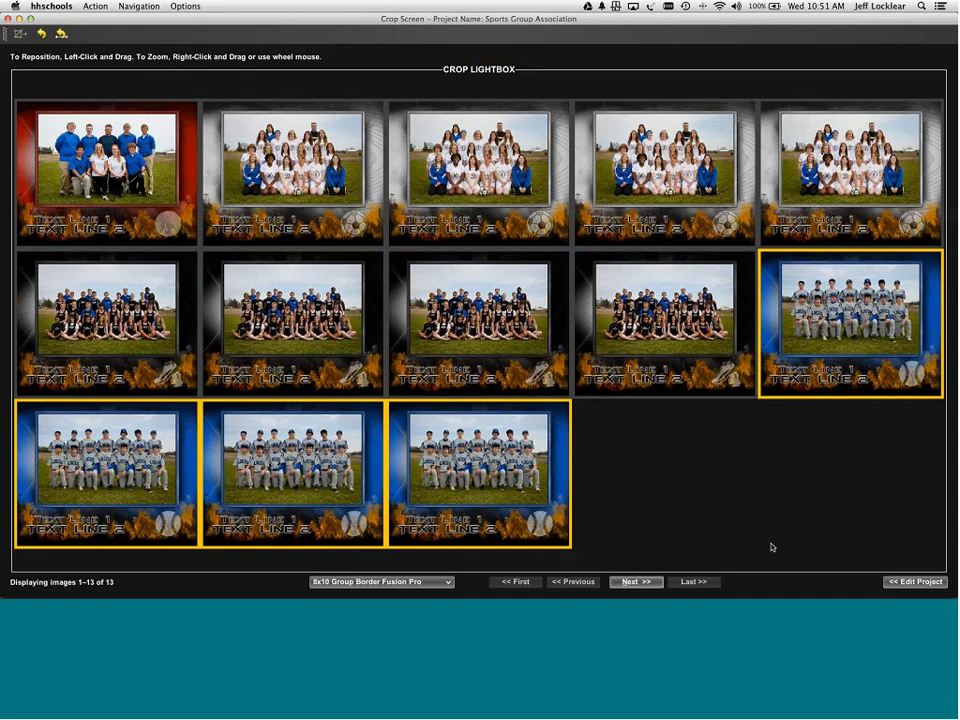
click(651, 582)
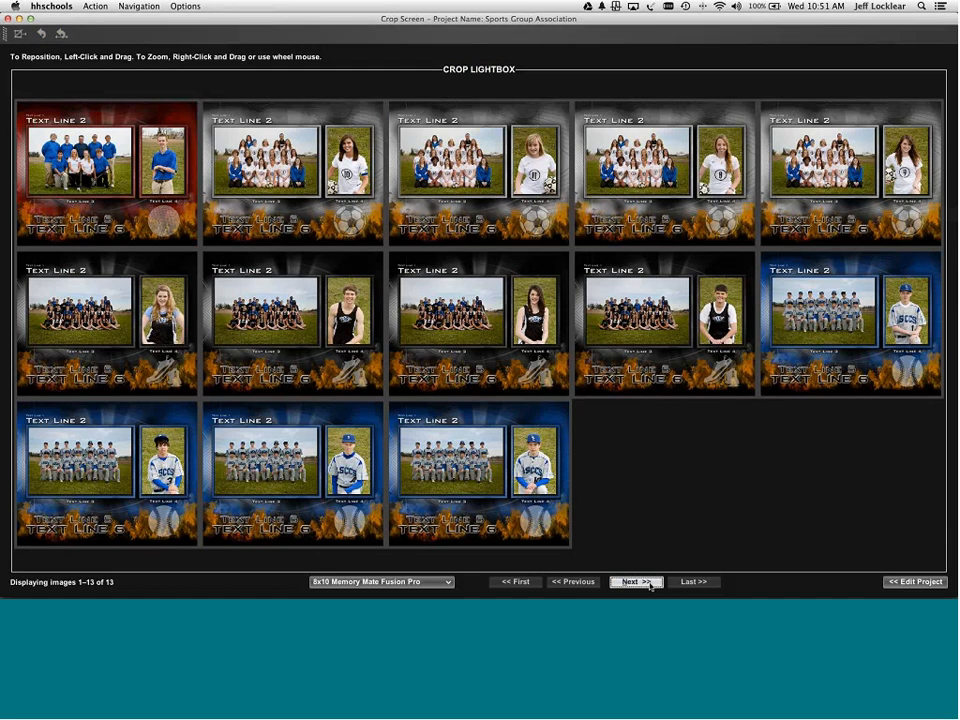
click(651, 582)
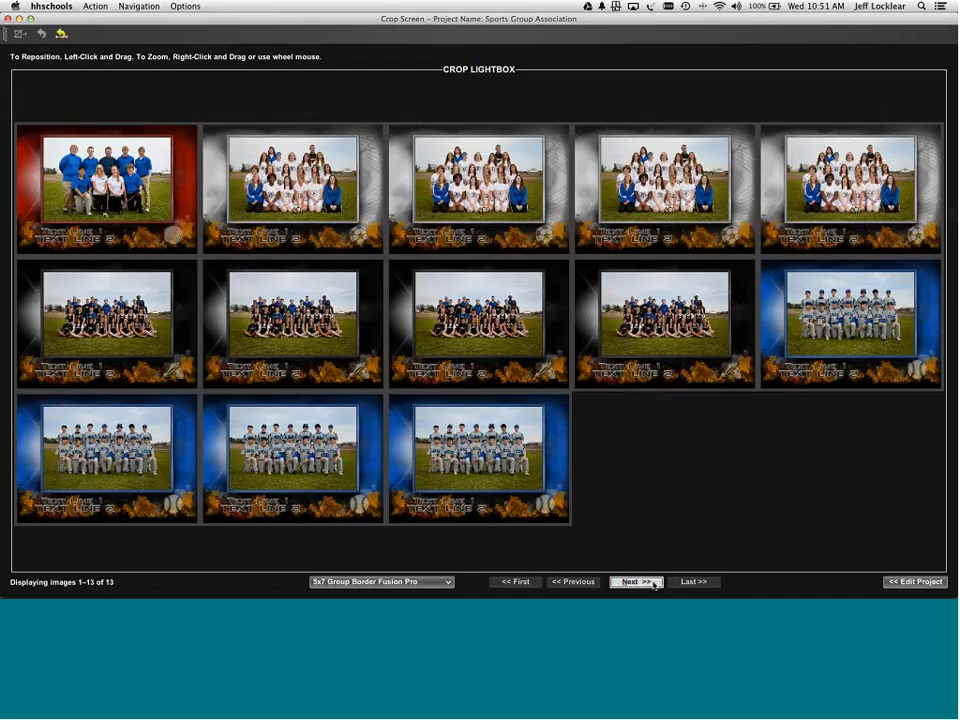
- Show the Ind 3x3 Button with text Fusion Pro previews at 6 images per page
click(653, 584)
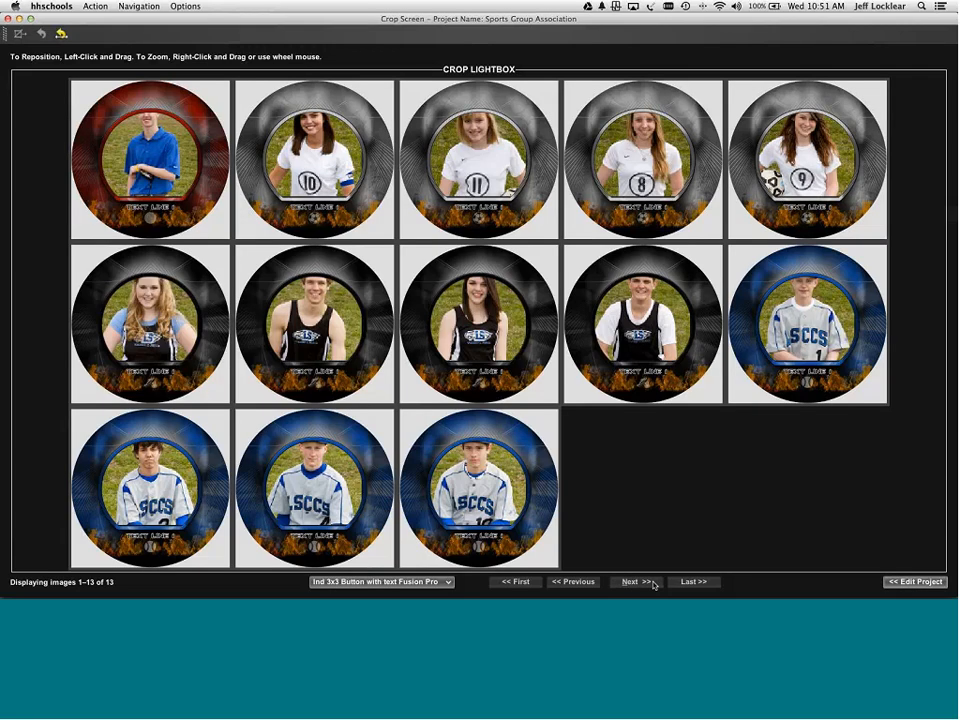
click(185, 7)
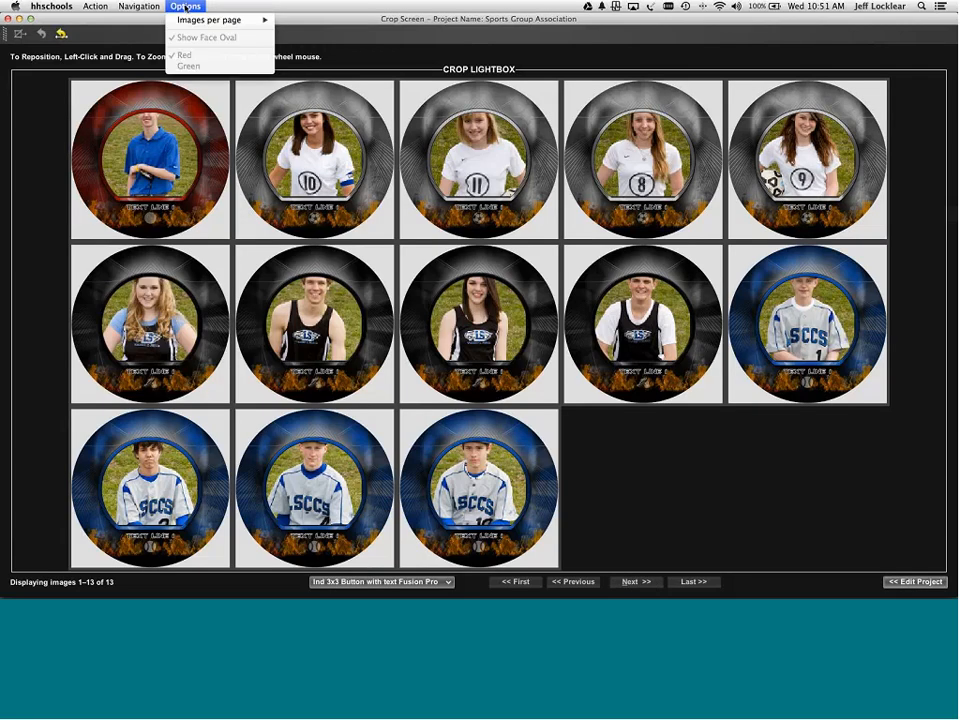
mouse_move(265, 20)
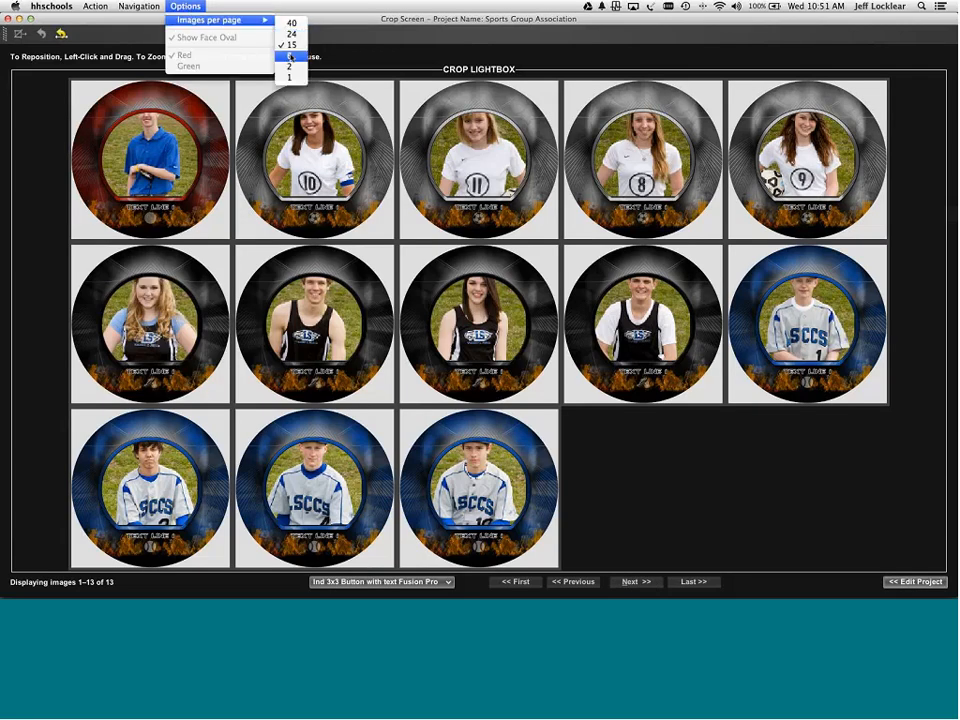
click(290, 57)
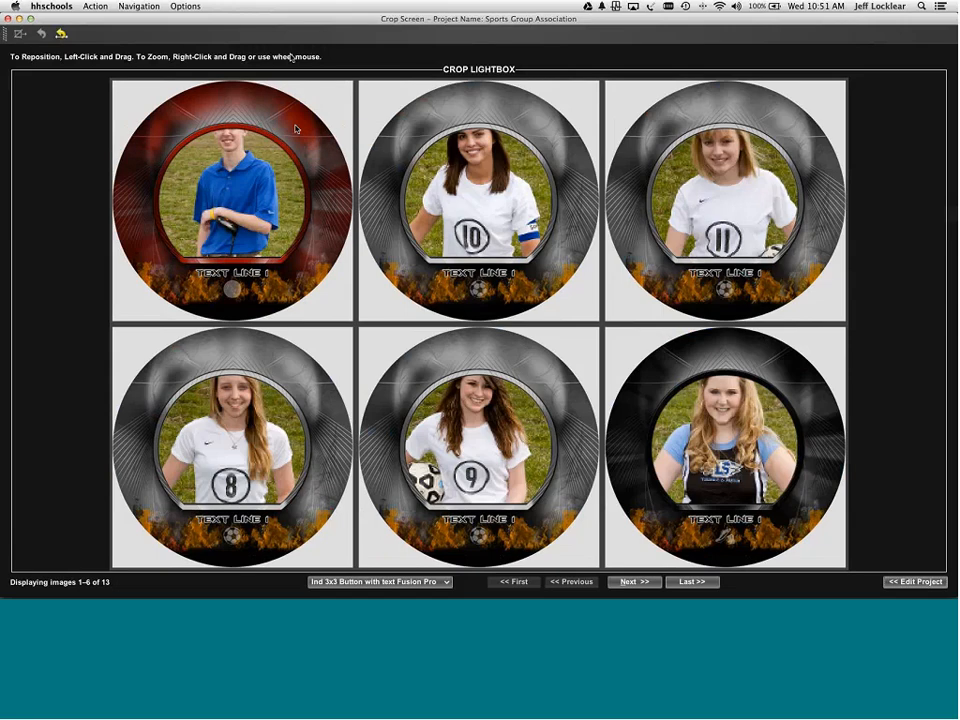
- Lower the golfer's photo, crop forward from the golfer and soccer images, then page through to image 13
click(263, 210)
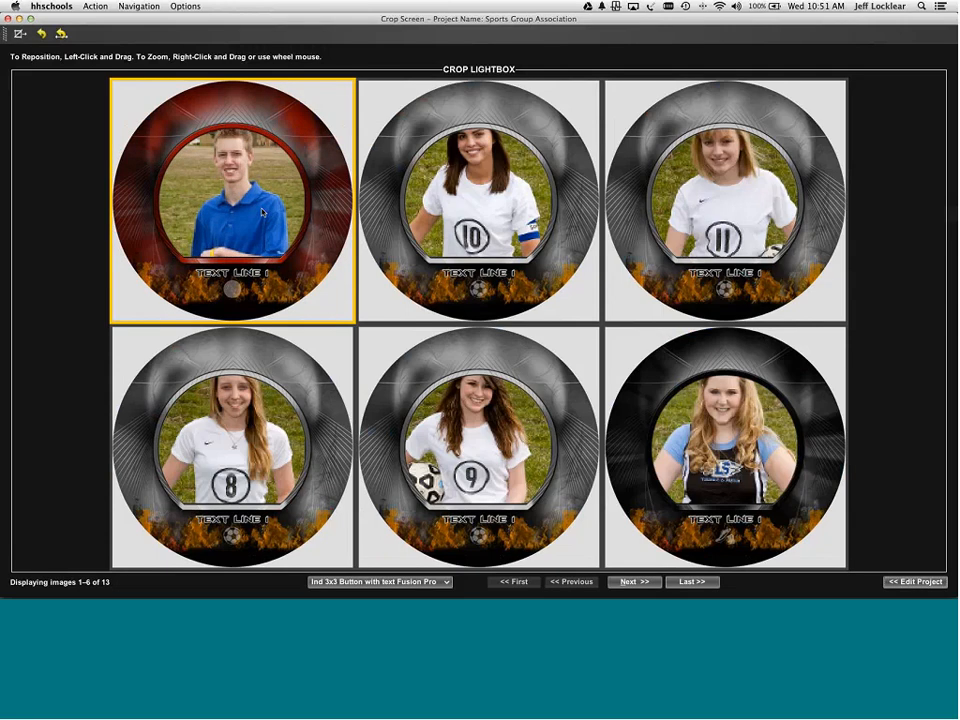
drag(263, 210, 263, 212)
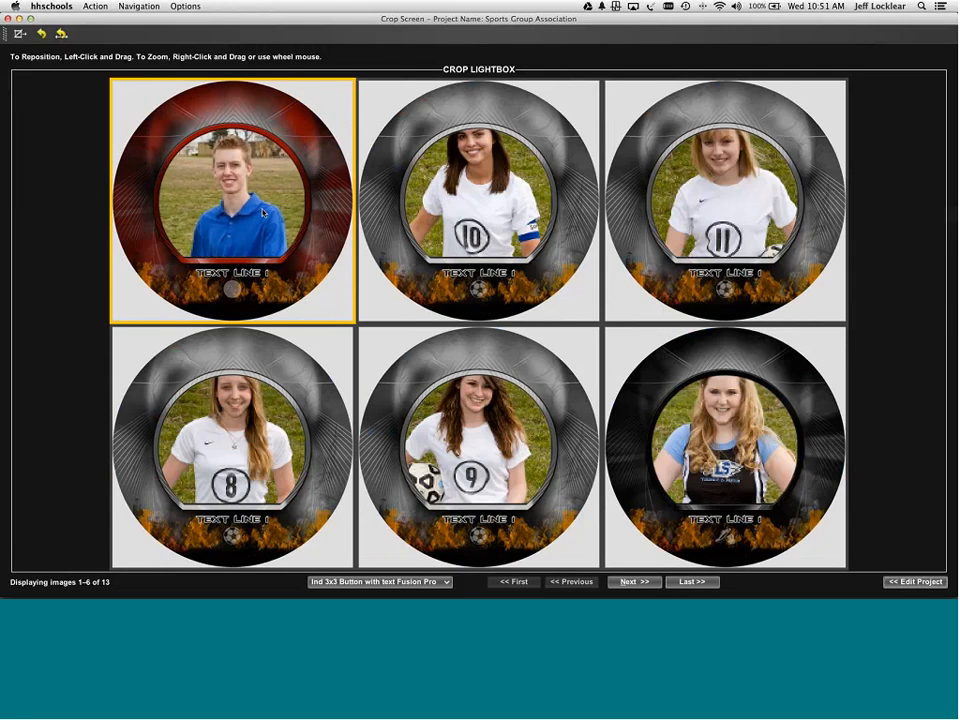
key(super+f)
key(Return)
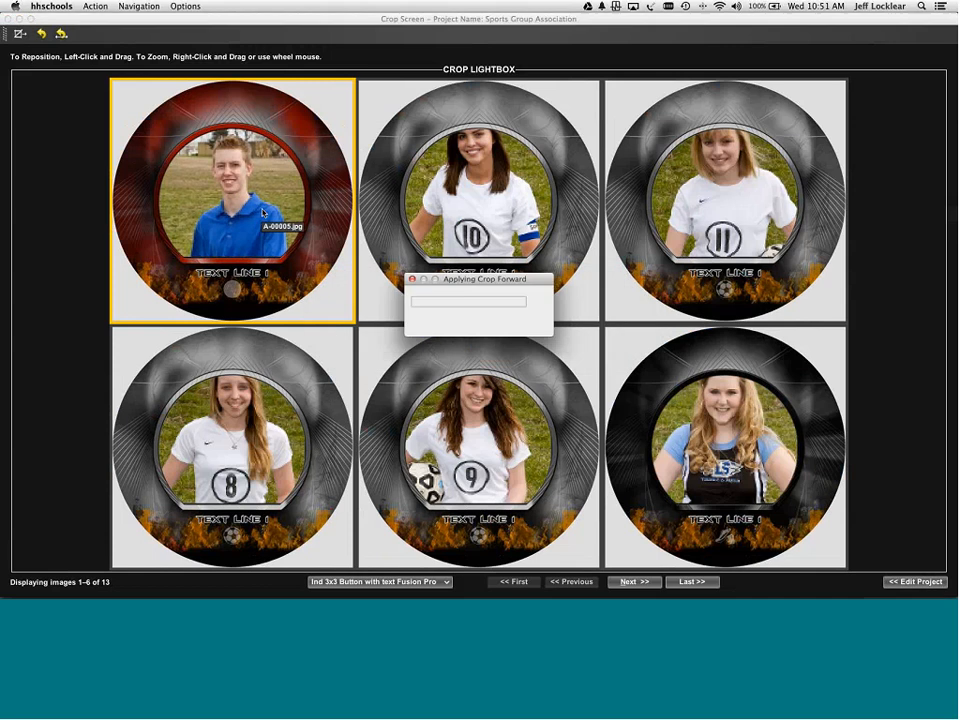
click(470, 222)
key(super+f)
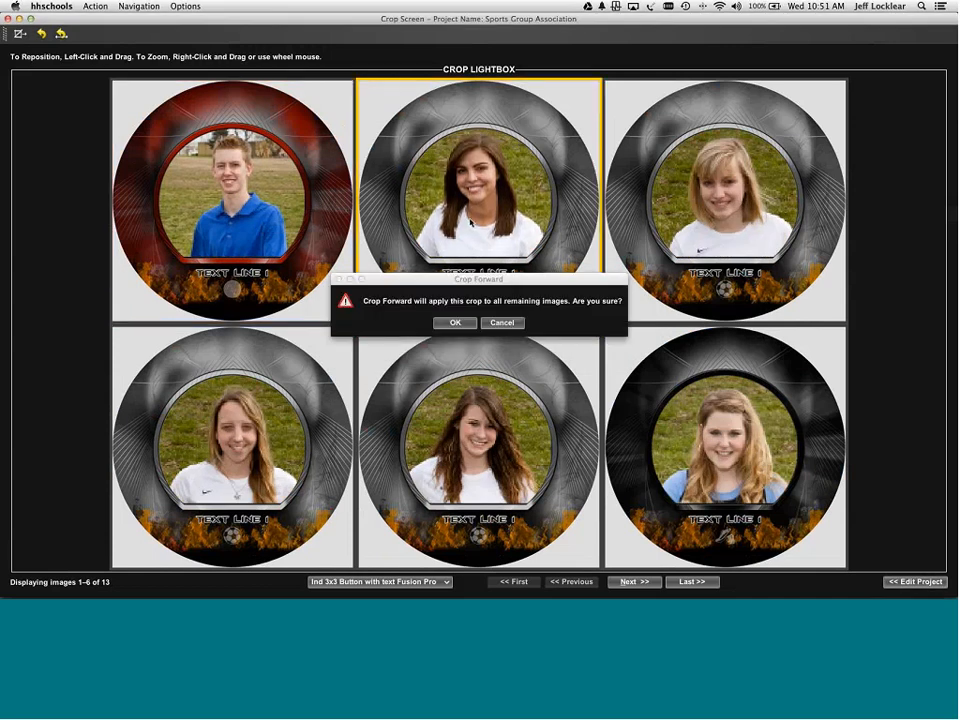
key(Return)
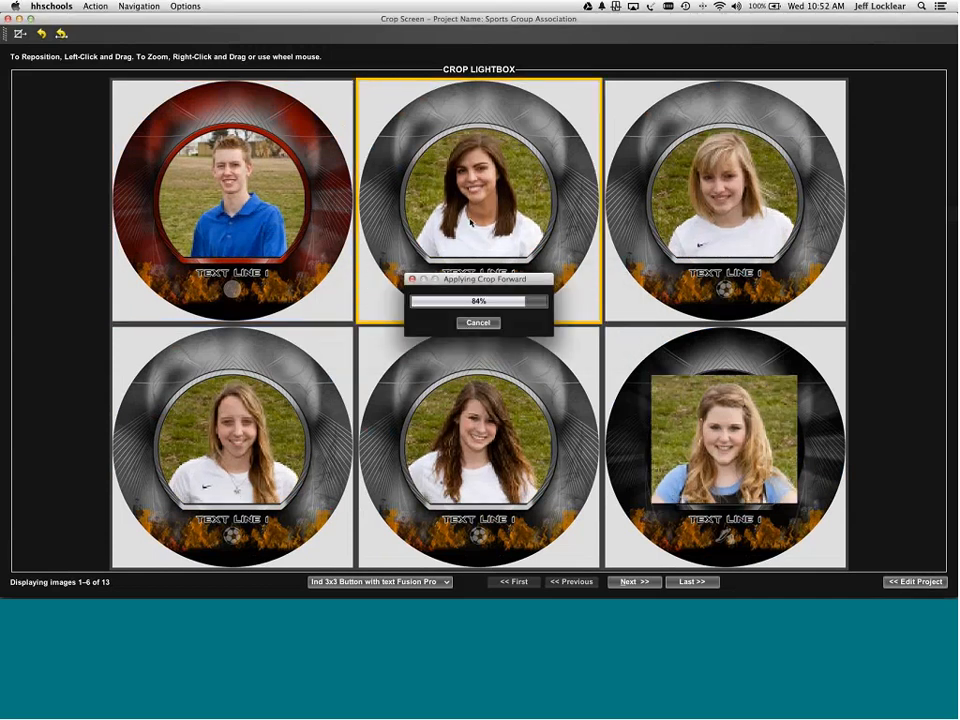
key(alt+n)
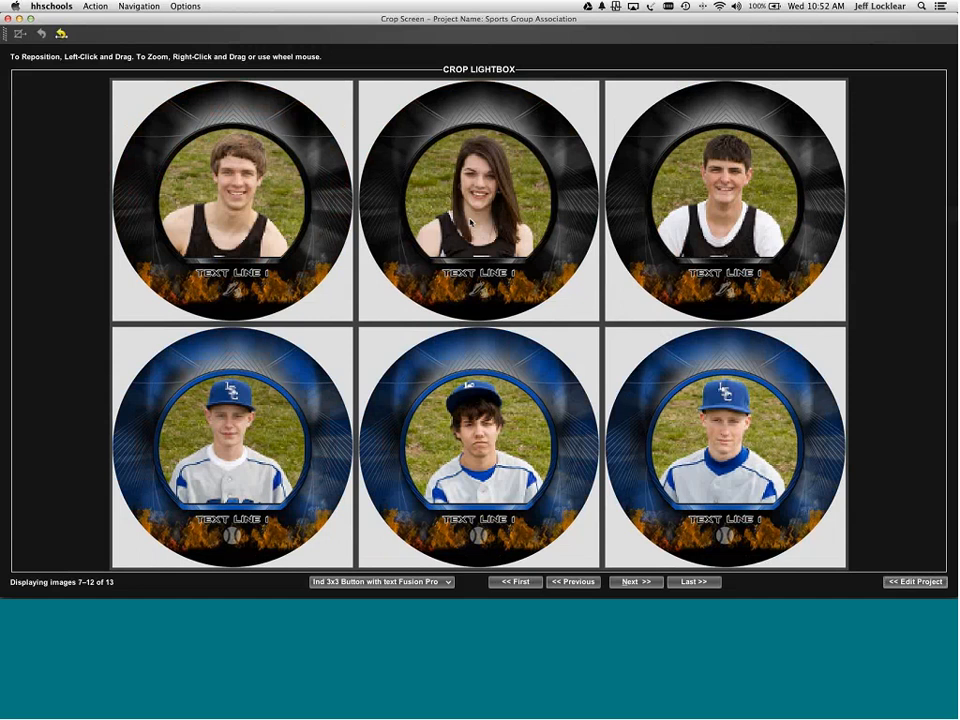
key(alt+n)
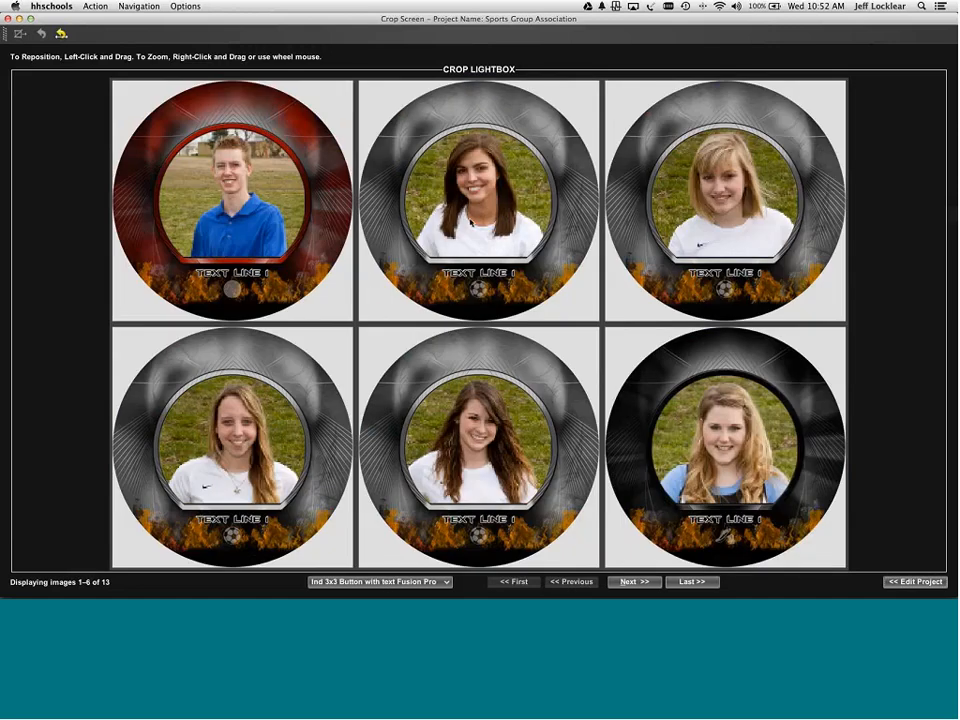
key(alt+n)
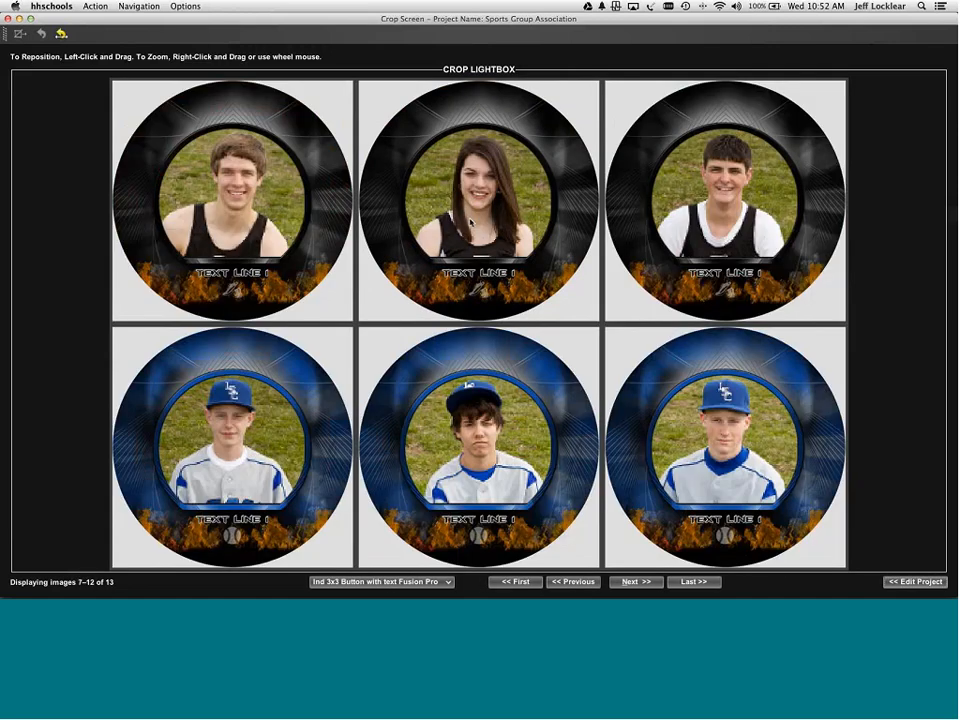
key(alt+n)
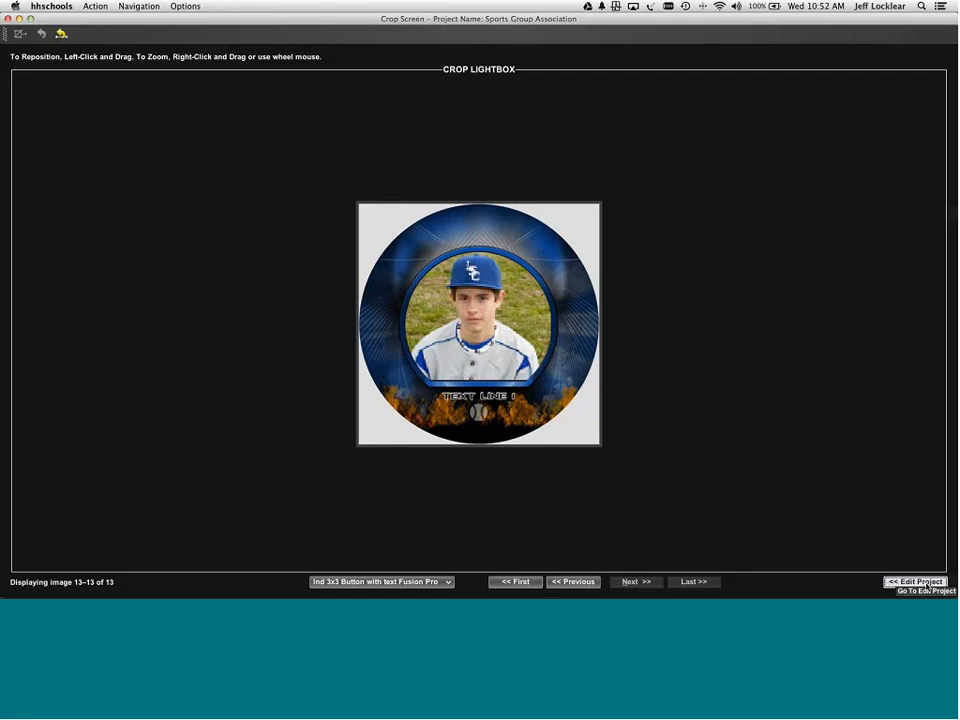
- Leave the Crop Screen via << Edit Project to show the 17-image project grid
click(914, 581)
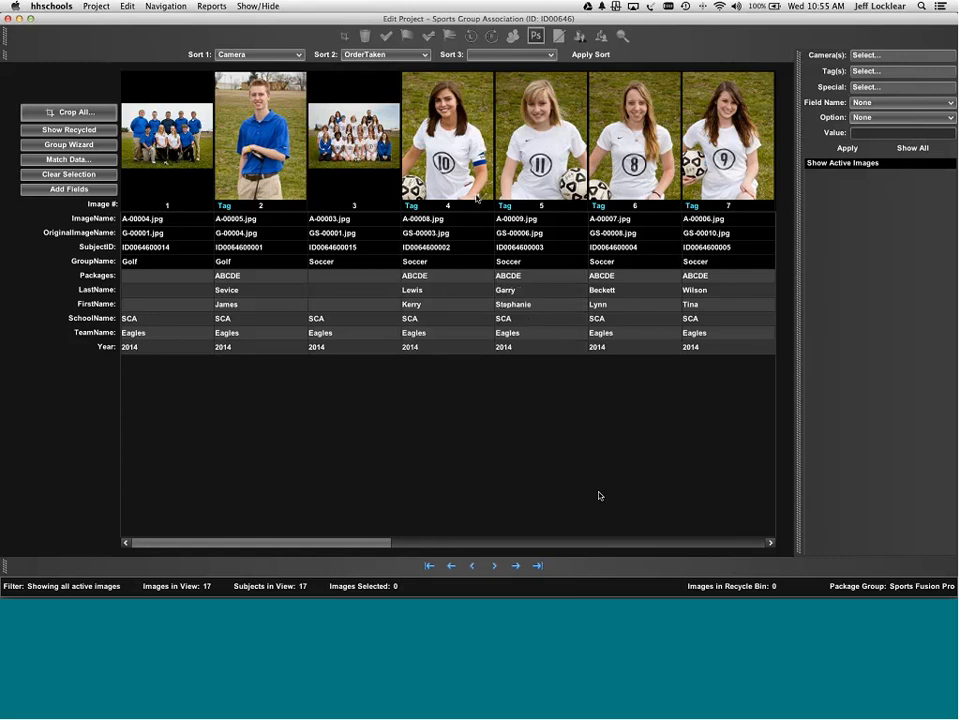
- Select image A-00008.jpg, then close the project and the hhschools window
click(472, 206)
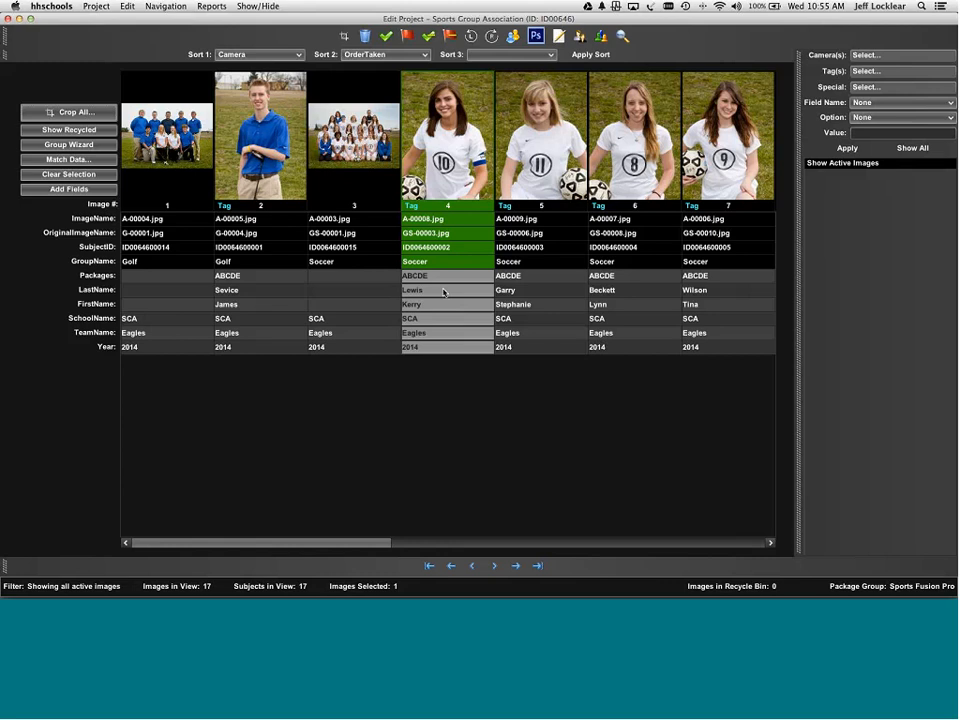
click(8, 18)
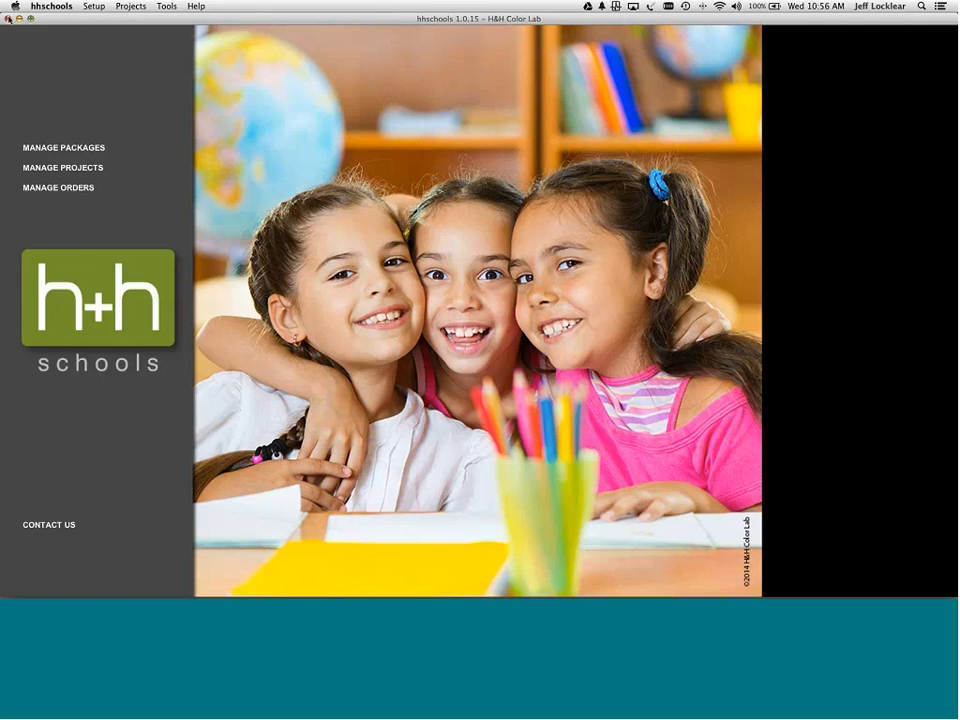
click(8, 18)
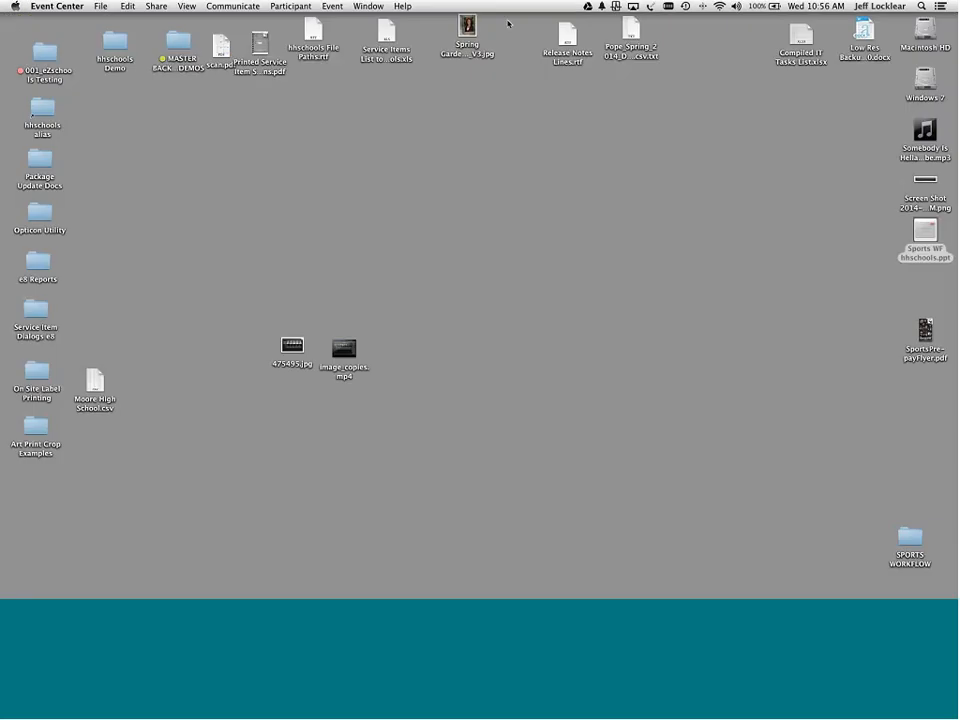